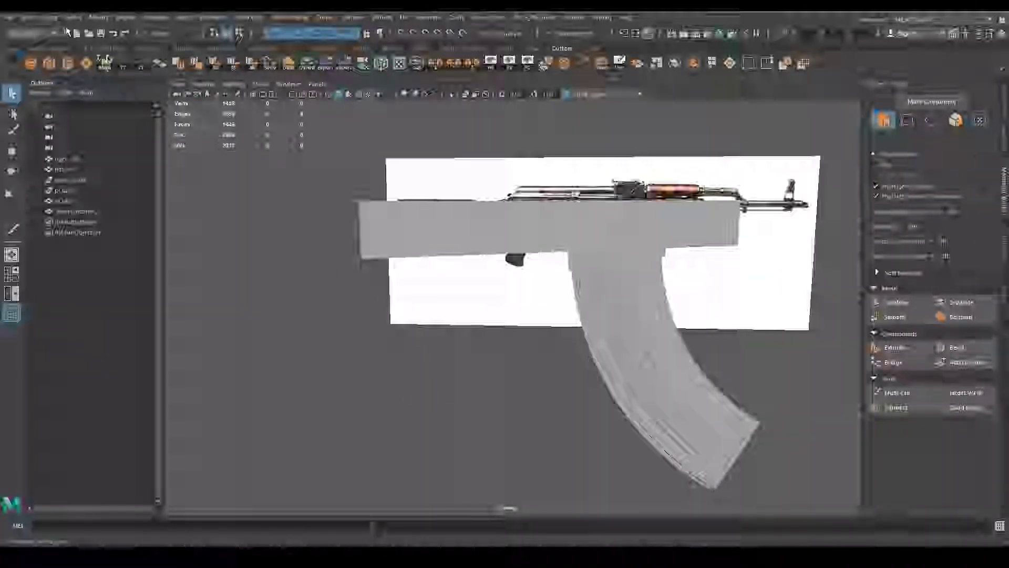
Create a polygon cylinder and move it beside the AK-47 reference image.
{"action": "left_click", "coordinate": [70, 66]}
{"action": "right_click_drag", "start_coordinate": [545, 384], "coordinate": [661, 399], "text": "alt"}
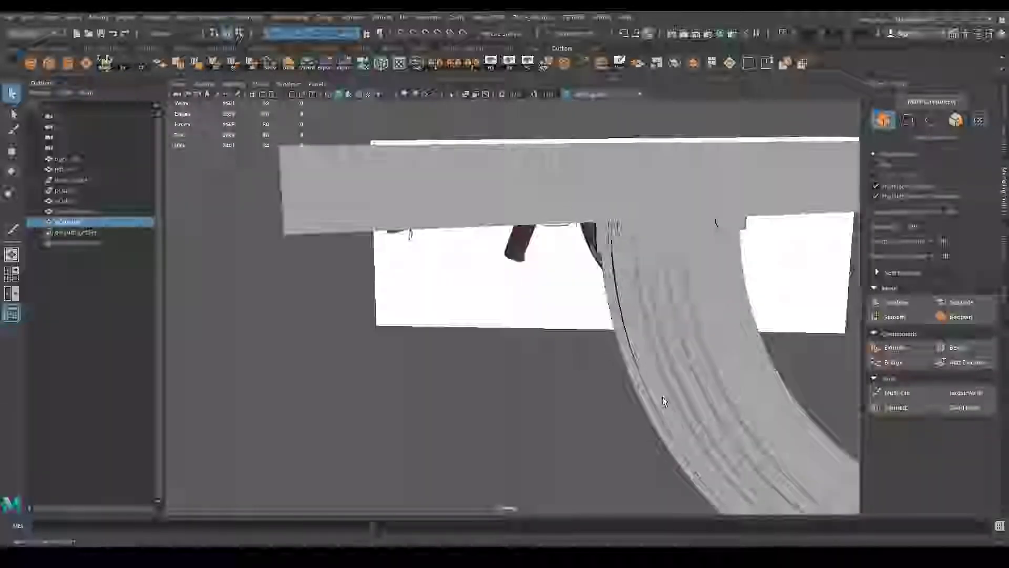
{"action": "key", "text": "w"}
{"action": "mouse_move", "coordinate": [769, 349]}
{"action": "left_mouse_down"}
{"action": "mouse_move", "coordinate": [582, 361]}
{"action": "mouse_move", "coordinate": [582, 396]}
{"action": "left_mouse_up"}
{"action": "key", "text": "space"}
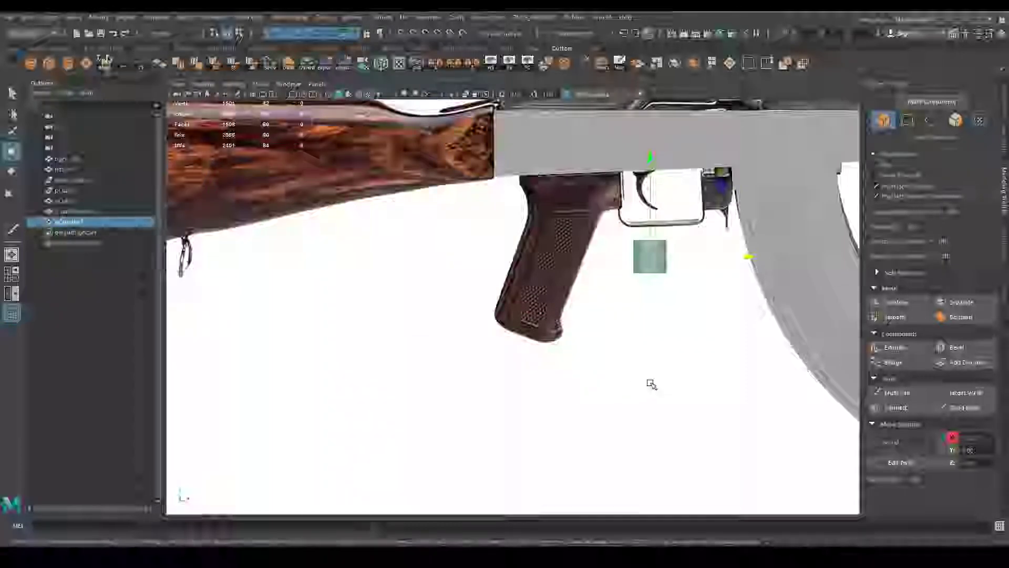
Slide the cylinder left and up onto the pistol grip, then switch to Top view.
{"action": "right_click_drag", "start_coordinate": [578, 373], "coordinate": [672, 383], "text": "alt"}
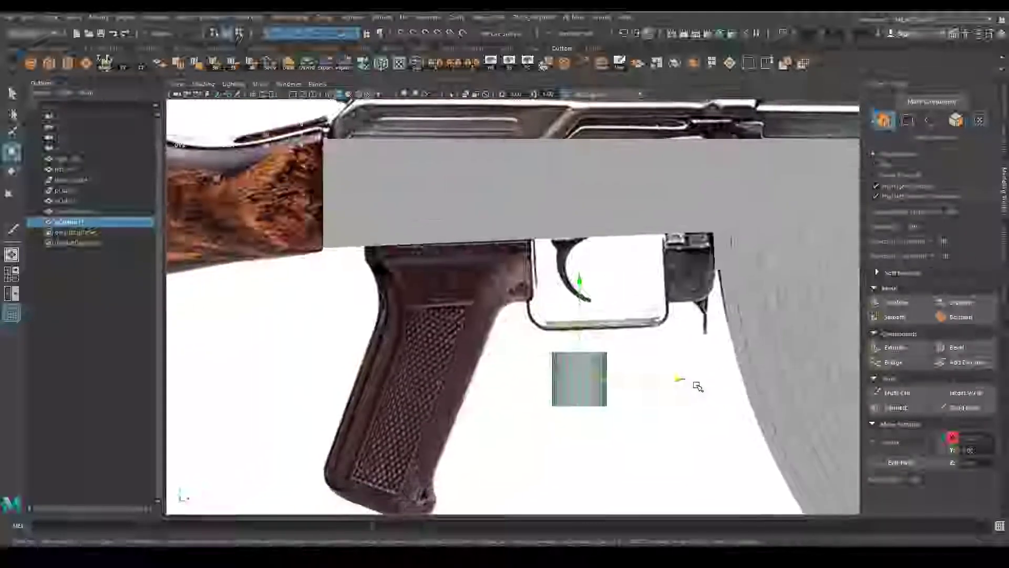
{"action": "middle_click_drag", "start_coordinate": [671, 382], "coordinate": [514, 378]}
{"action": "mouse_move", "coordinate": [514, 379]}
{"action": "right_mouse_down", "text": "alt"}
{"action": "mouse_move", "coordinate": [609, 327]}
{"action": "mouse_move", "coordinate": [834, 378]}
{"action": "right_mouse_up", "text": "alt"}
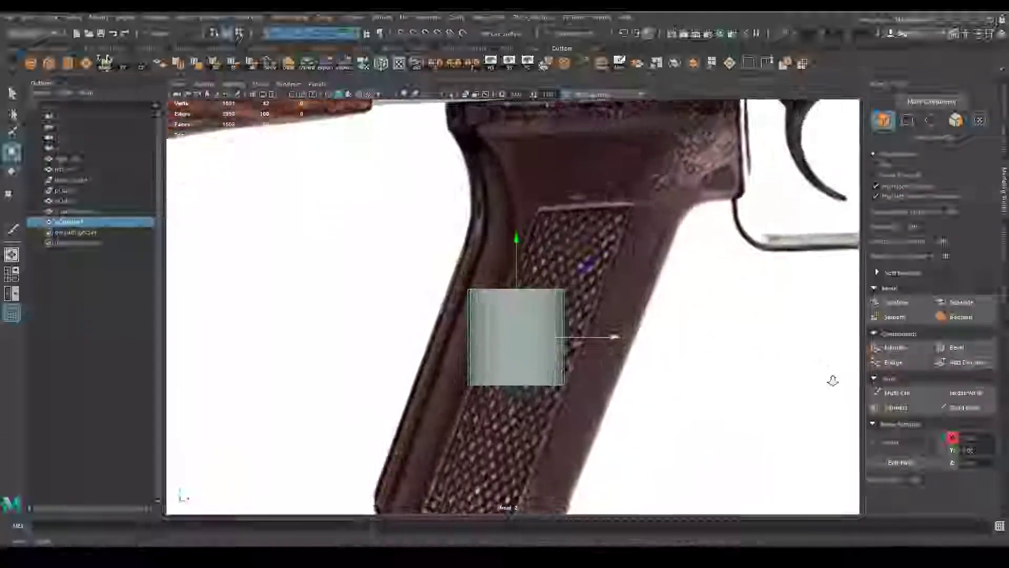
{"action": "middle_click_drag", "start_coordinate": [531, 316], "coordinate": [528, 270]}
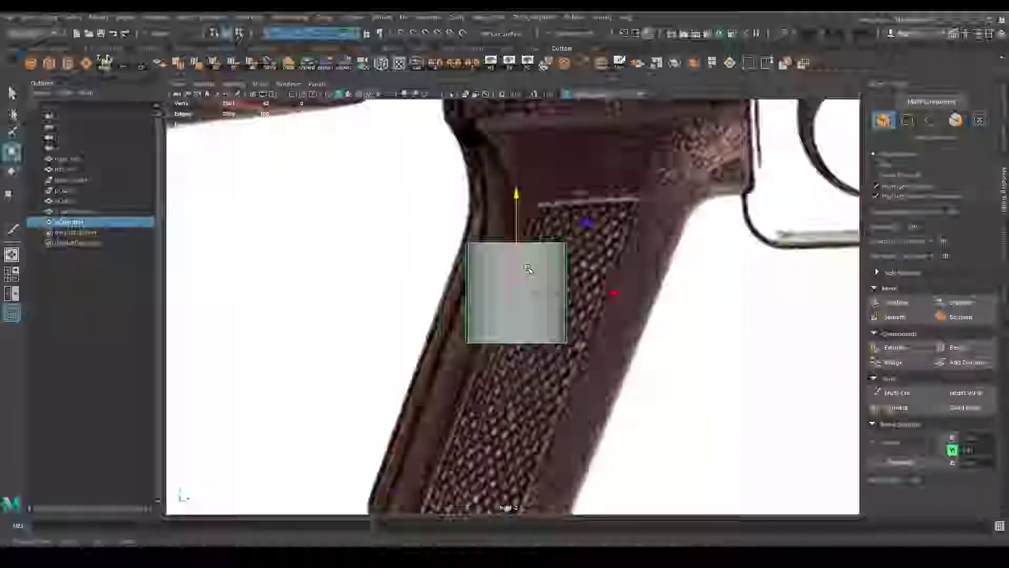
{"action": "key", "text": "space"}
{"action": "left_click_drag", "start_coordinate": [528, 269], "coordinate": [484, 273]}
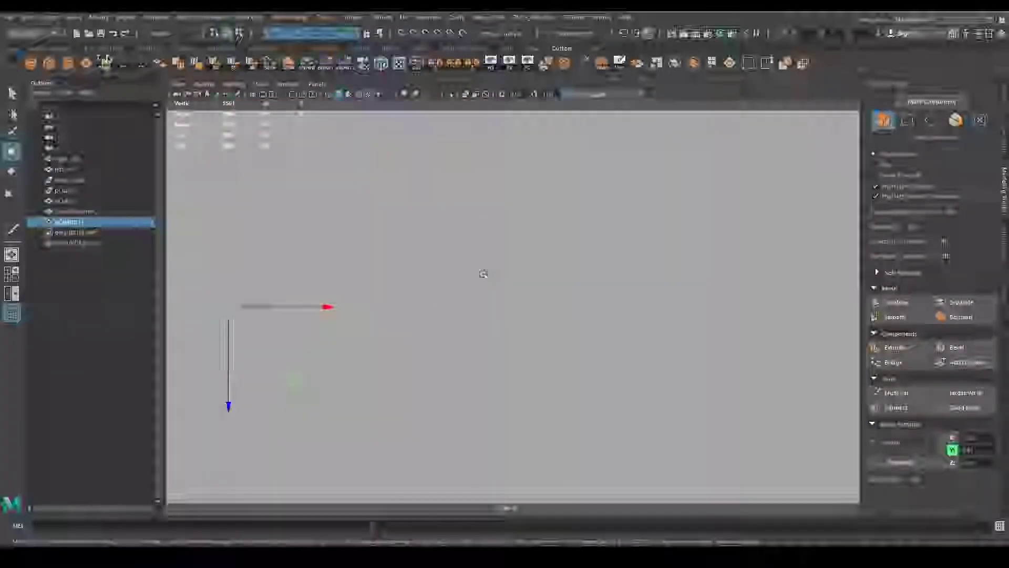
Isolate and frame the cylinder, then delete its unwanted wedge faces in Top view.
{"action": "left_click", "coordinate": [449, 97]}
{"action": "key", "text": "f"}
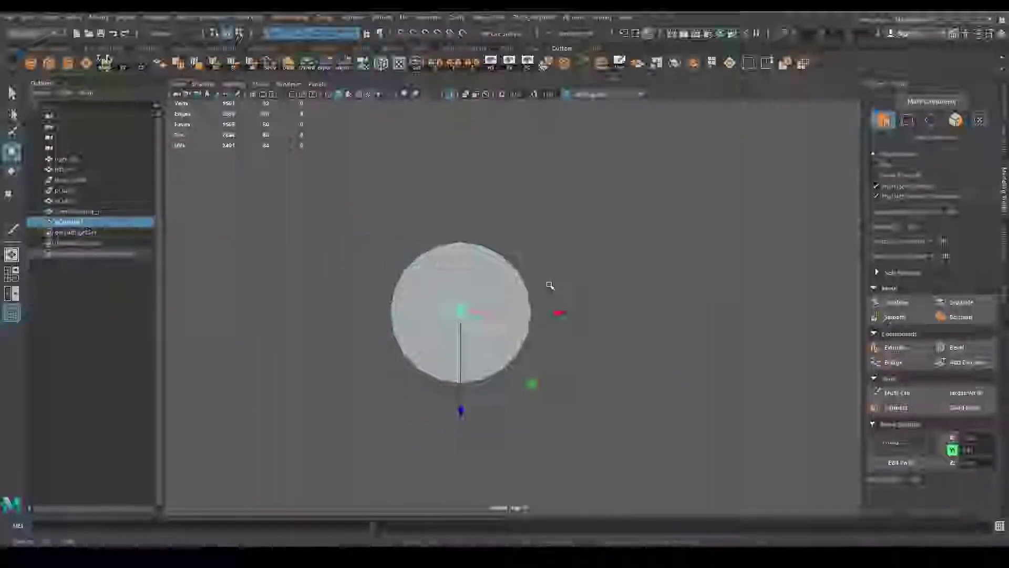
{"action": "scroll", "coordinate": [544, 295], "scroll_direction": "up", "scroll_amount": 2}
{"action": "right_click_drag", "start_coordinate": [482, 254], "coordinate": [484, 293]}
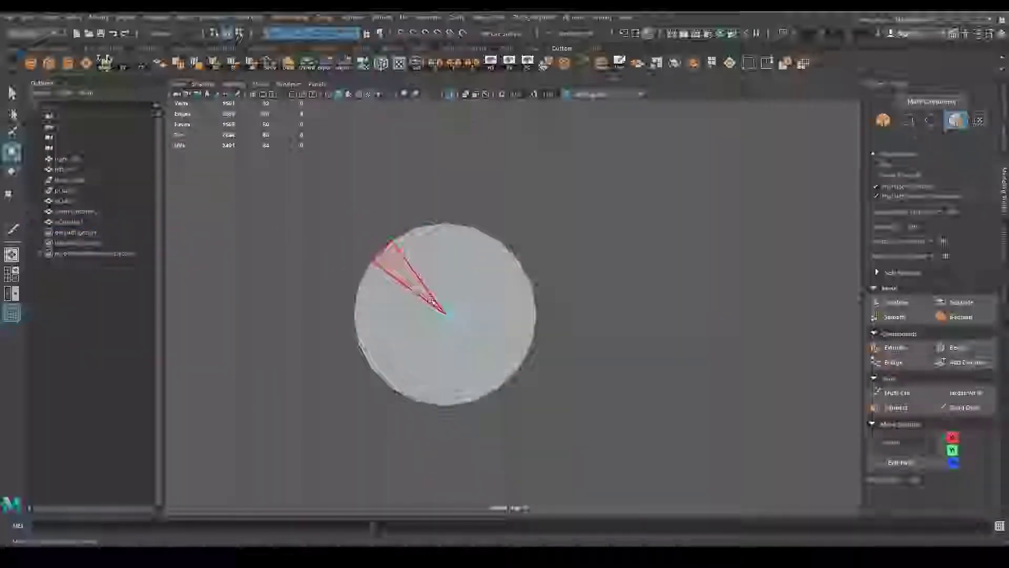
{"action": "left_click", "coordinate": [474, 336]}
{"action": "key", "text": "Delete"}
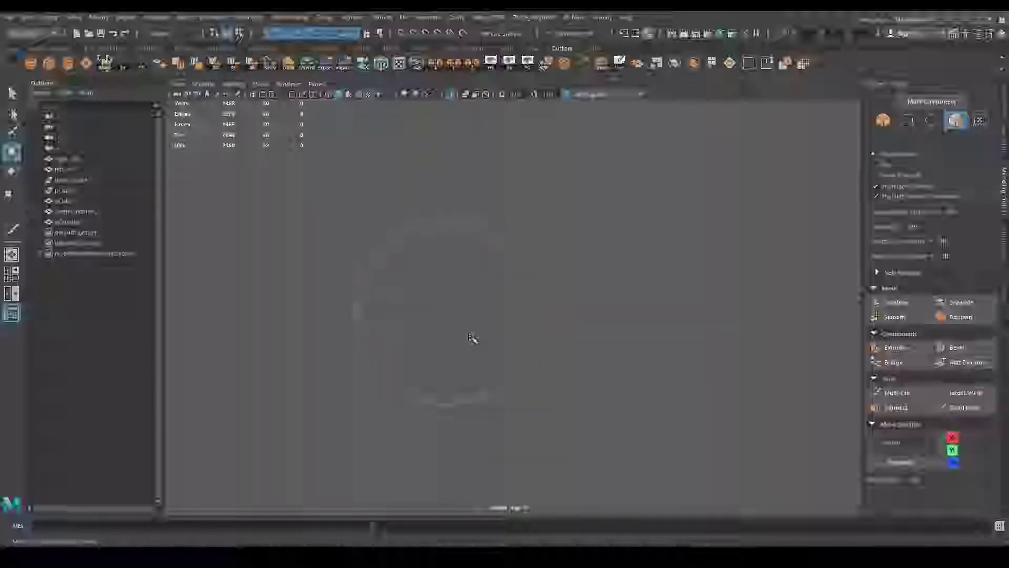
Bevel a selected edge of the cylinder.
{"action": "right_click_drag", "start_coordinate": [488, 255], "coordinate": [469, 281]}
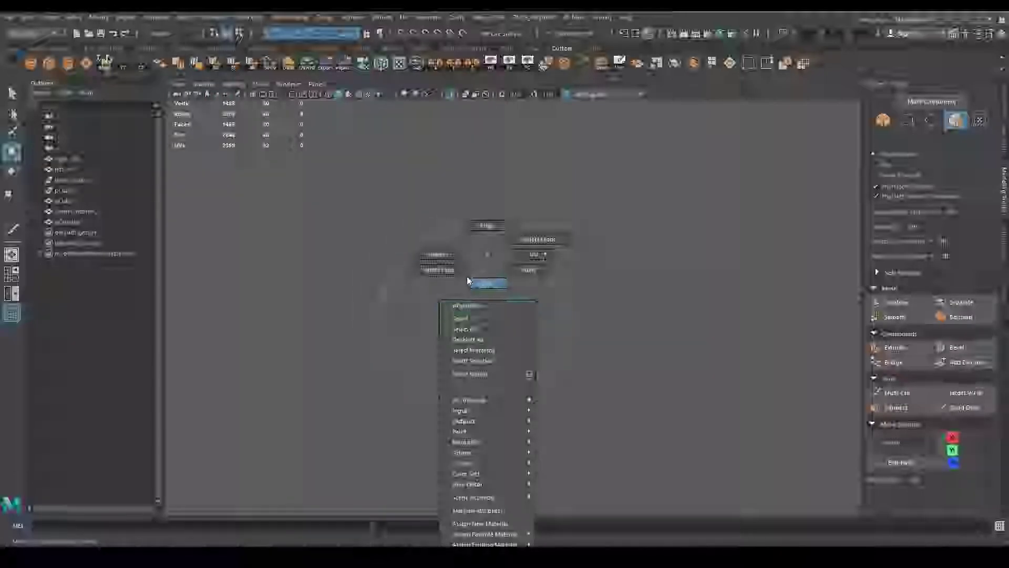
{"action": "left_click", "coordinate": [486, 227]}
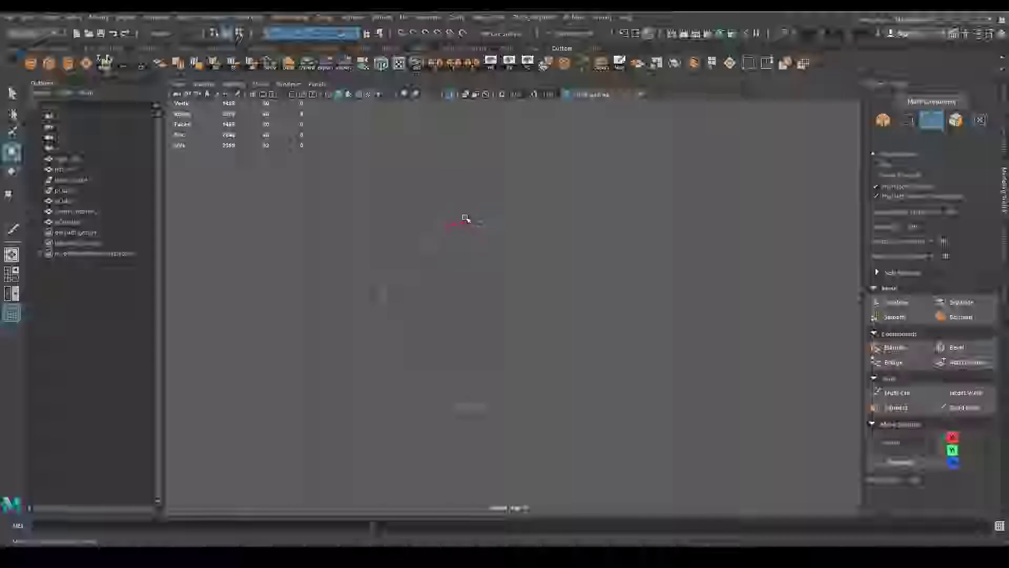
{"action": "left_click", "coordinate": [484, 408]}
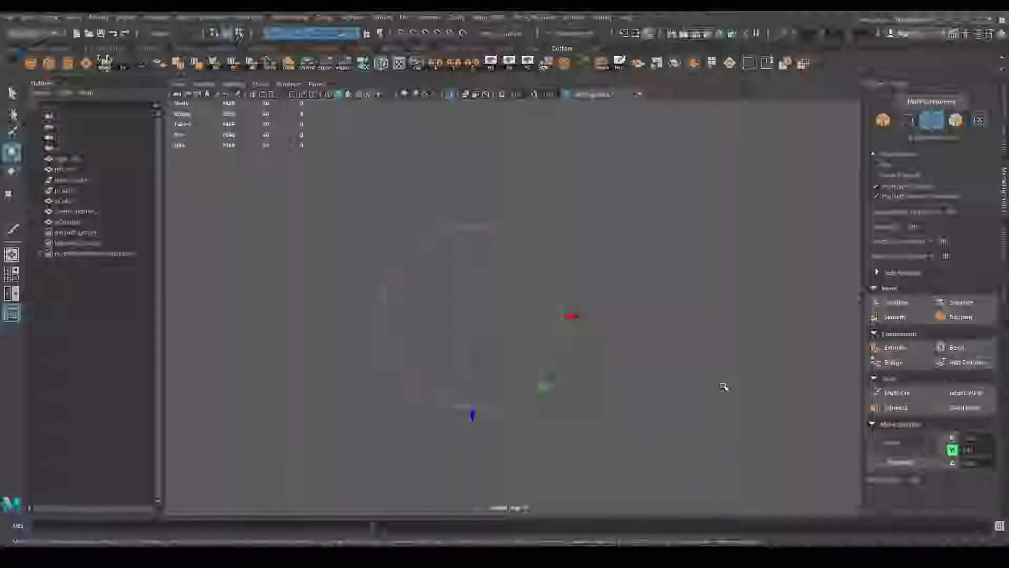
{"action": "left_click", "coordinate": [957, 347]}
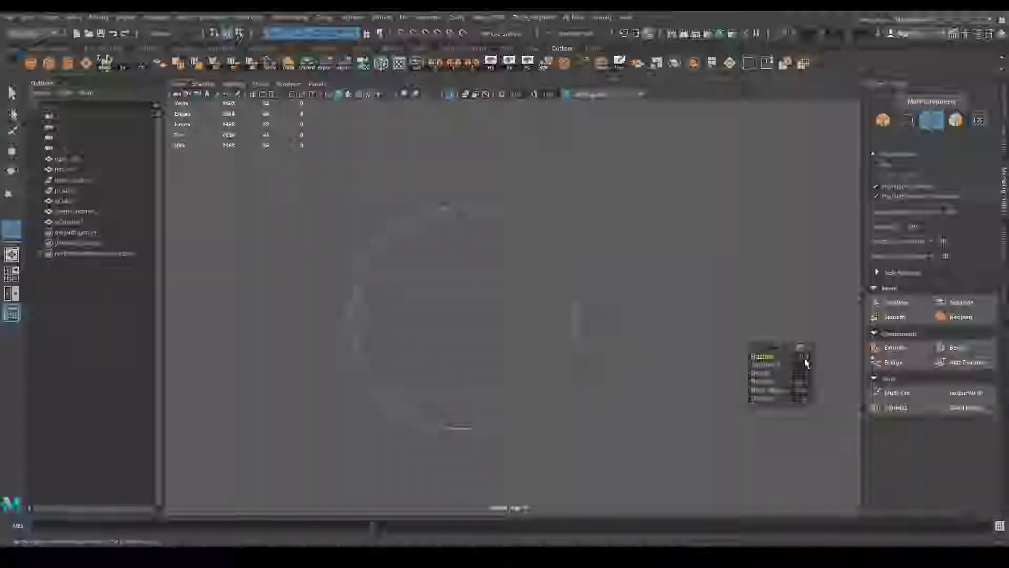
Inspect the halves from perspective and front views, then return to object selection.
{"action": "key", "text": "space"}
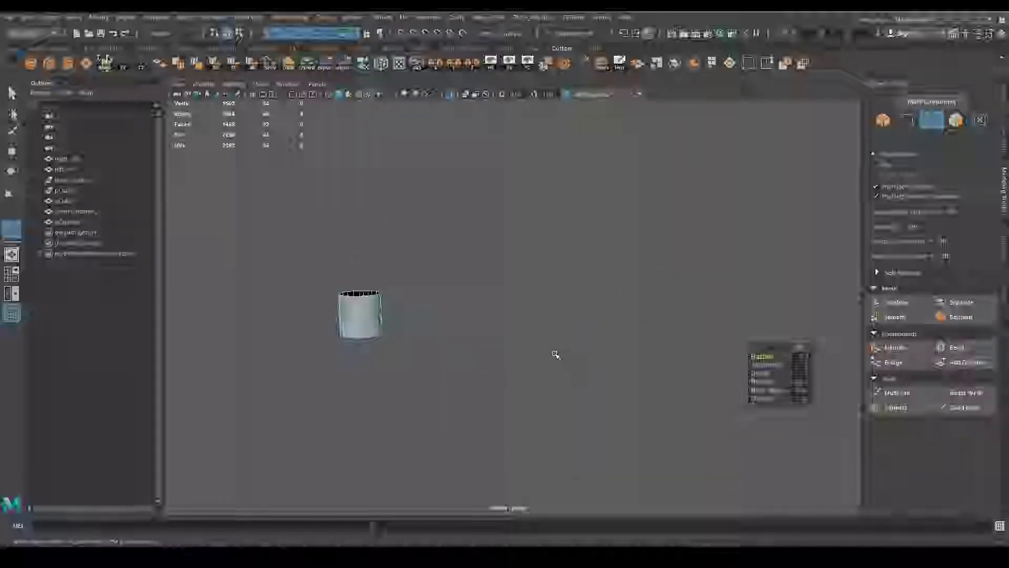
{"action": "mouse_move", "coordinate": [554, 352]}
{"action": "left_mouse_down", "text": "alt"}
{"action": "mouse_move", "coordinate": [487, 323]}
{"action": "mouse_move", "coordinate": [494, 370]}
{"action": "left_mouse_up", "text": "alt"}
{"action": "key", "text": "space"}
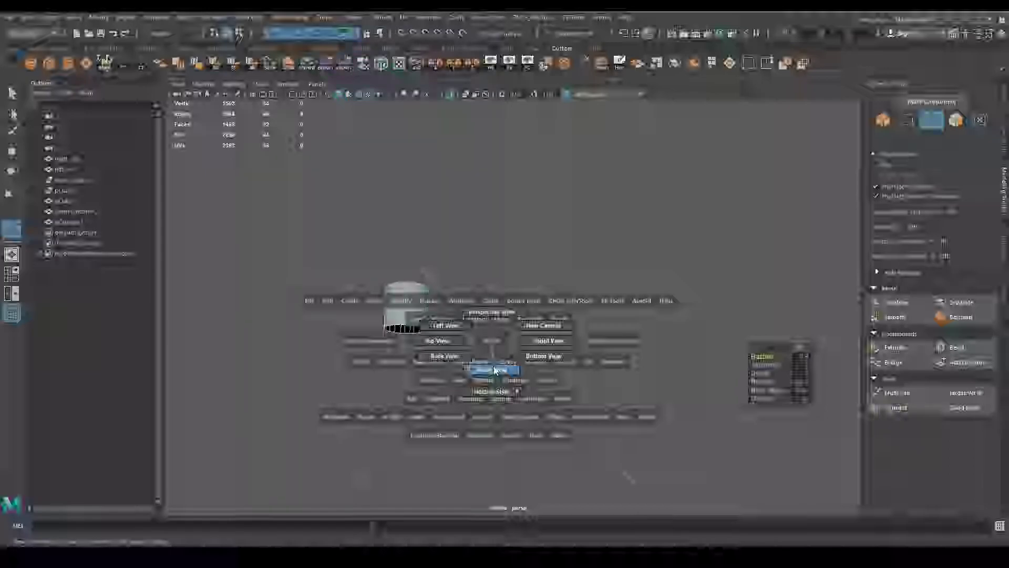
{"action": "key", "text": "space"}
{"action": "mouse_move", "coordinate": [508, 362]}
{"action": "left_mouse_down"}
{"action": "mouse_move", "coordinate": [496, 351]}
{"action": "mouse_move", "coordinate": [482, 367]}
{"action": "left_mouse_up"}
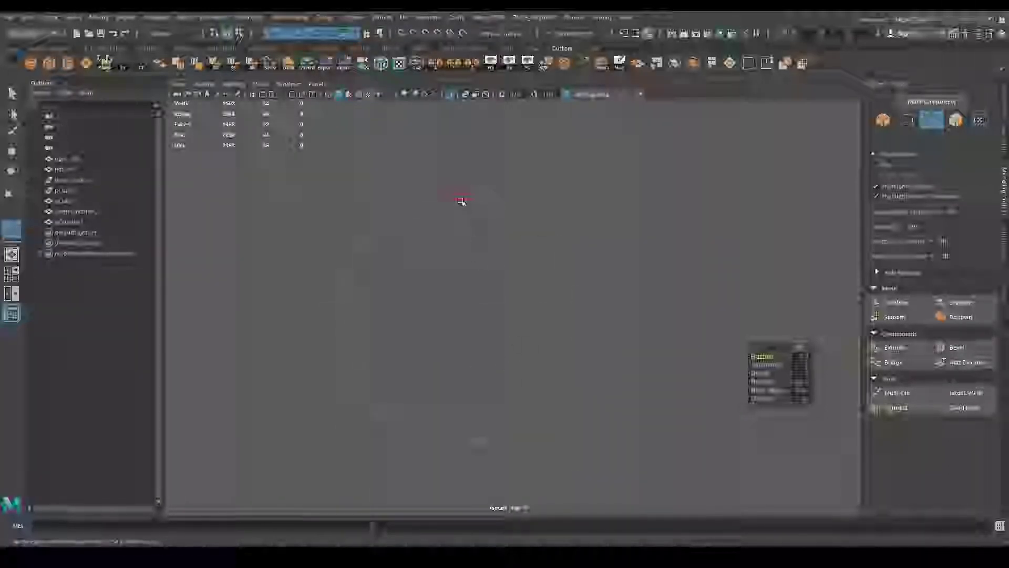
{"action": "right_click", "coordinate": [461, 201]}
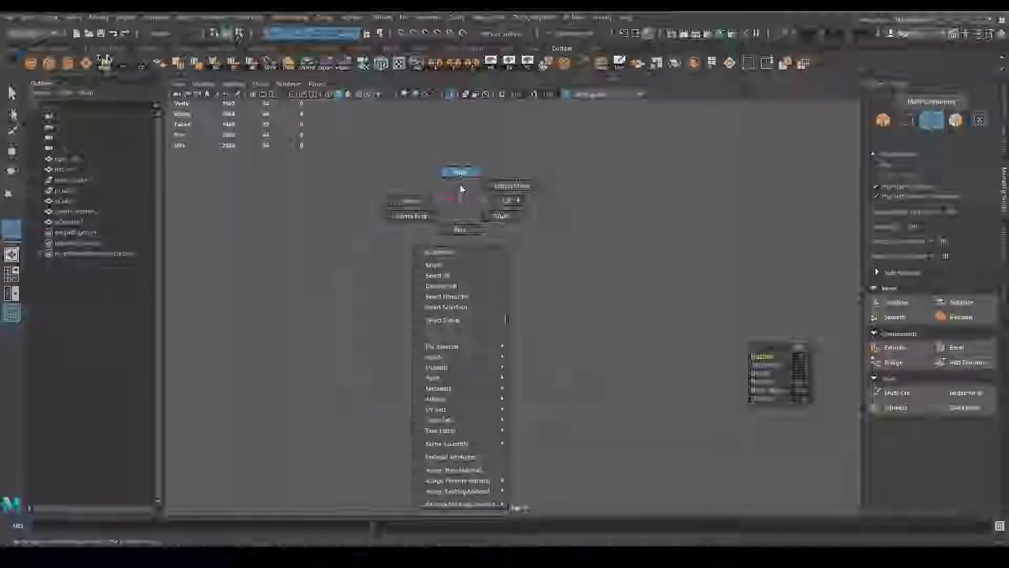
{"action": "left_click", "coordinate": [462, 174]}
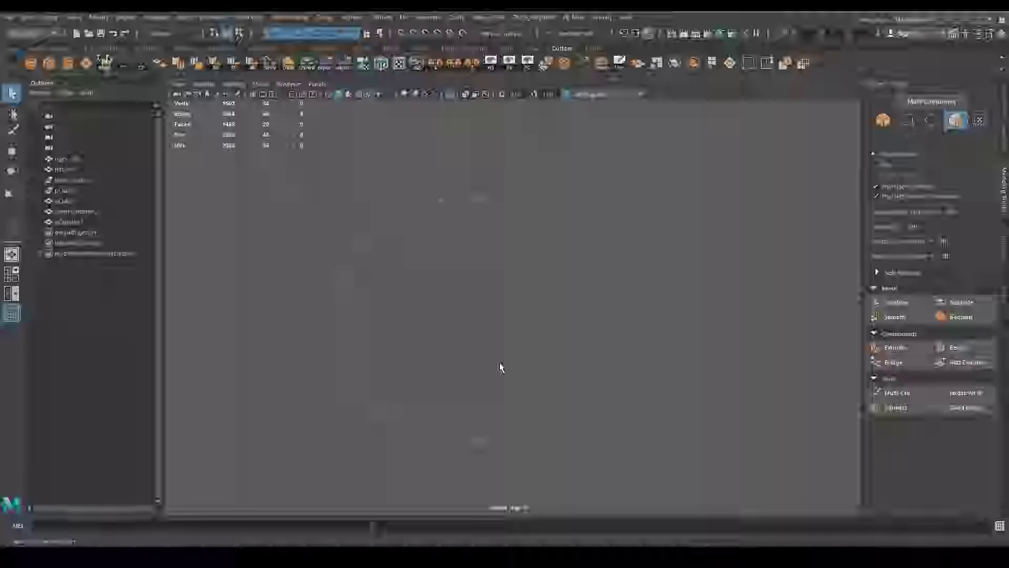
{"action": "right_click_drag", "start_coordinate": [500, 254], "coordinate": [560, 215]}
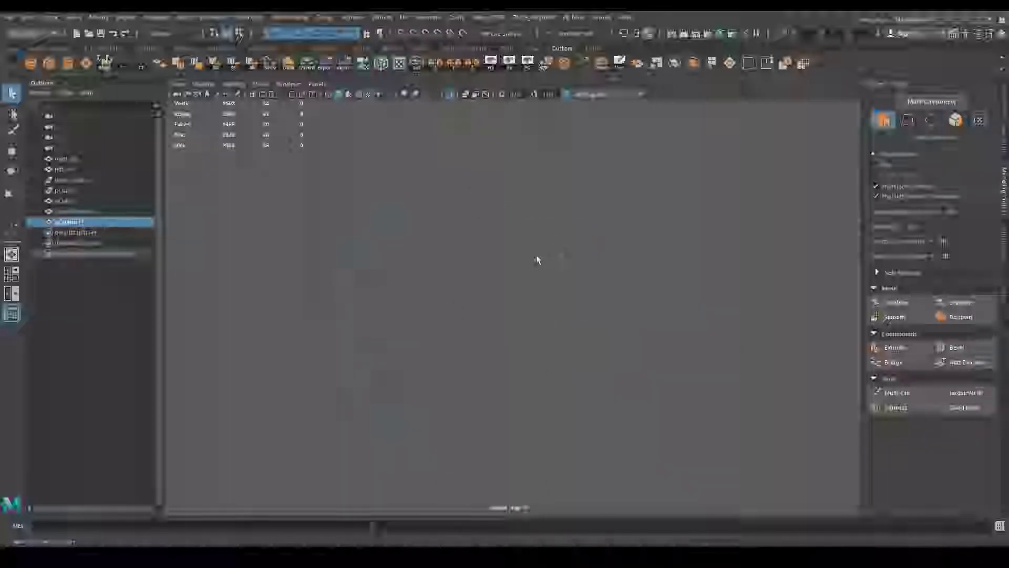
Undo an accidental arc curve, clear the selection, and check the halves from back and side views.
{"action": "left_click", "coordinate": [674, 66]}
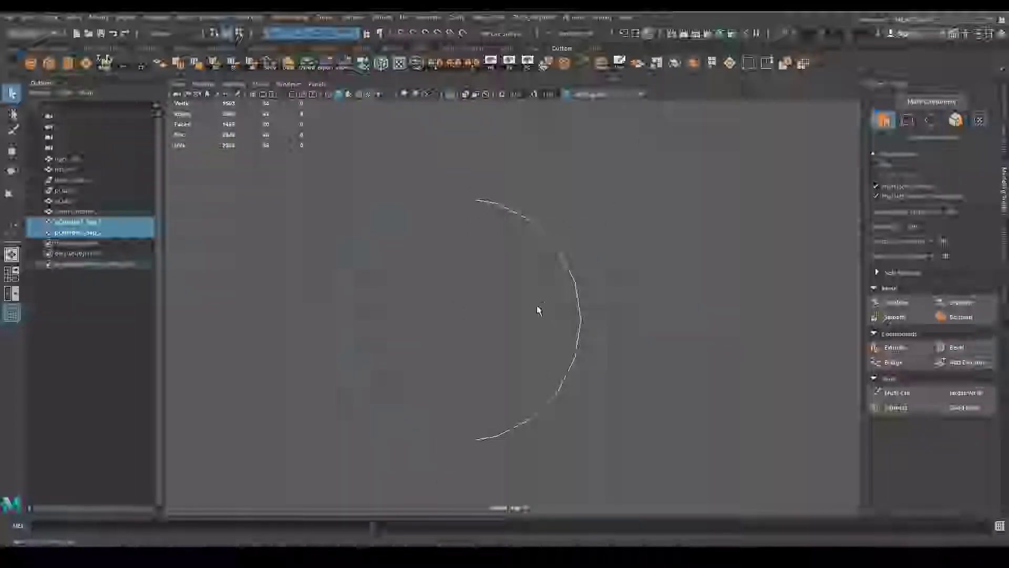
{"action": "key", "text": "ctrl+z"}
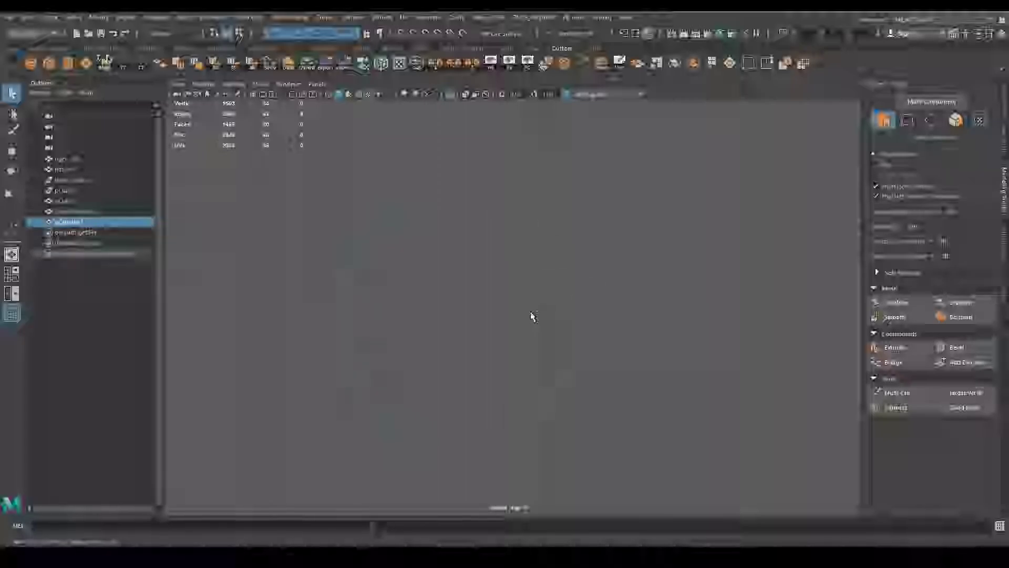
{"action": "left_click", "coordinate": [533, 316]}
{"action": "key", "text": "space"}
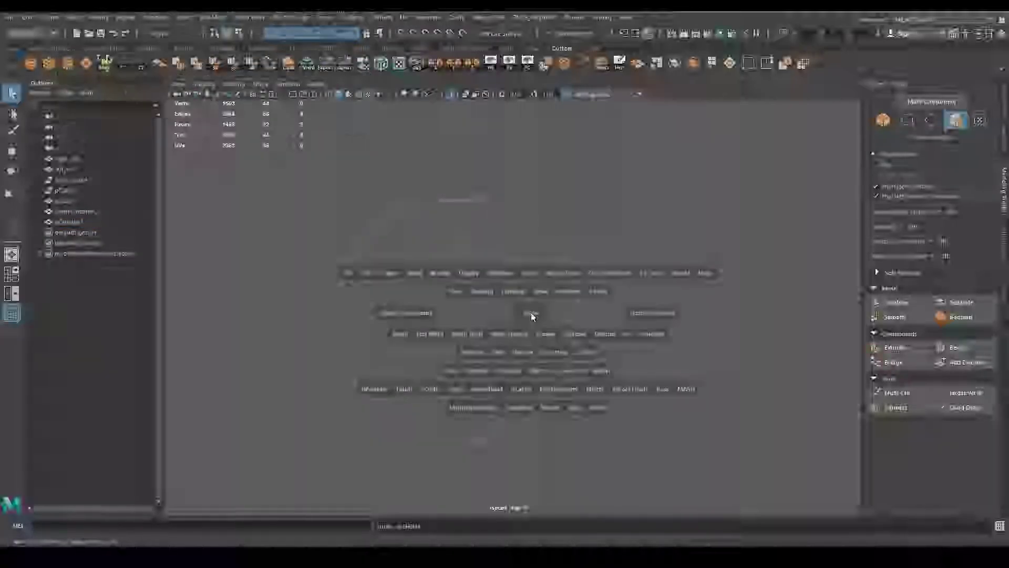
{"action": "left_click", "coordinate": [532, 289]}
{"action": "key", "text": "space"}
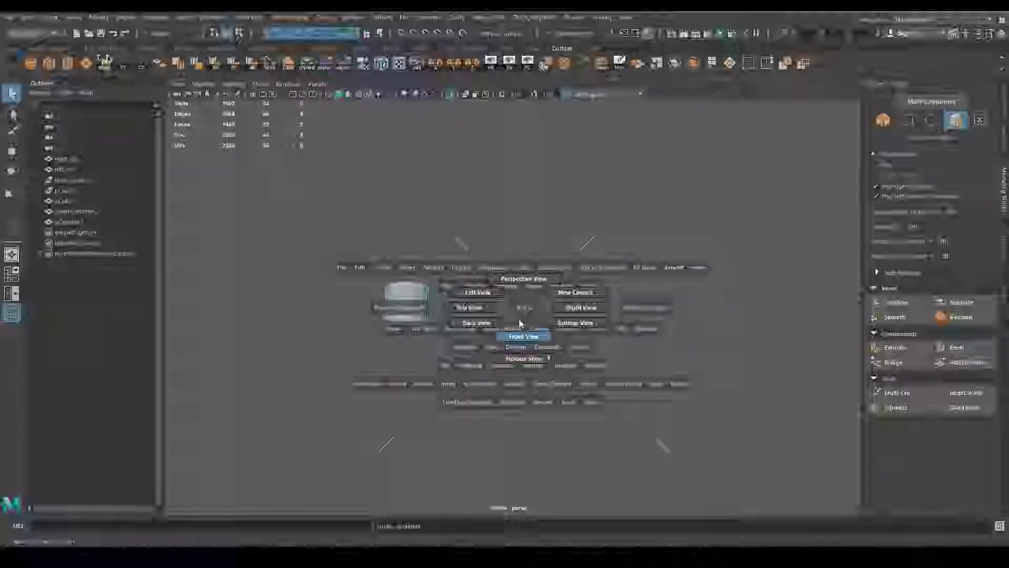
{"action": "left_click", "coordinate": [489, 332]}
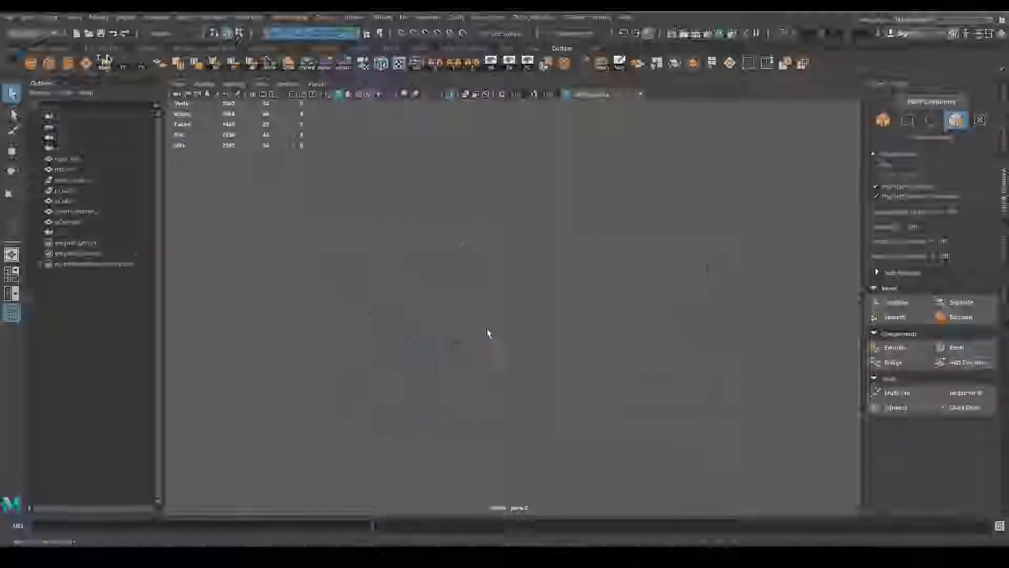
{"action": "key", "text": "space"}
{"action": "left_click", "coordinate": [487, 357]}
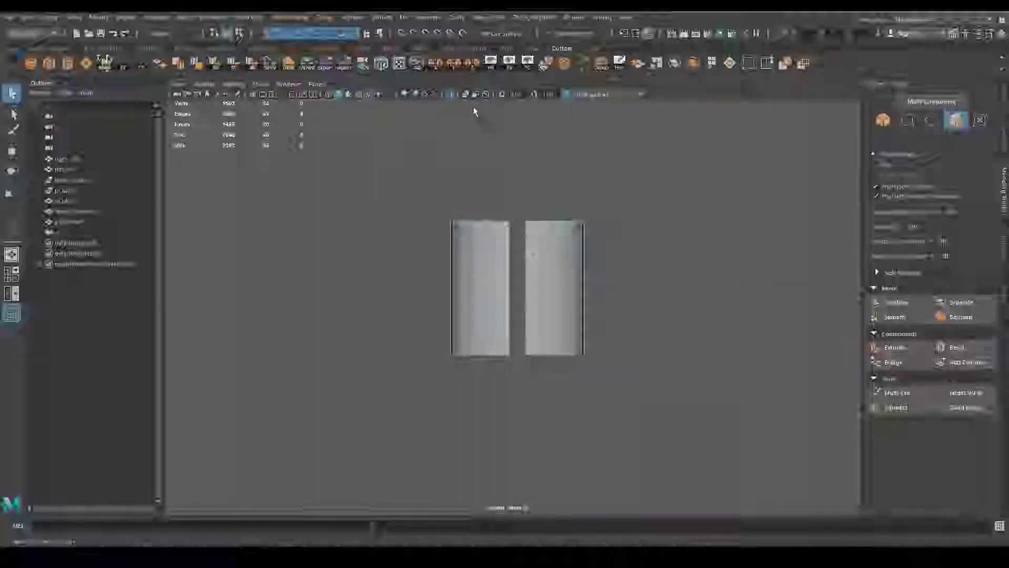
Show the grip reference, then tilt both halves to the grip's angle and slide them onto it.
{"action": "left_click", "coordinate": [451, 97]}
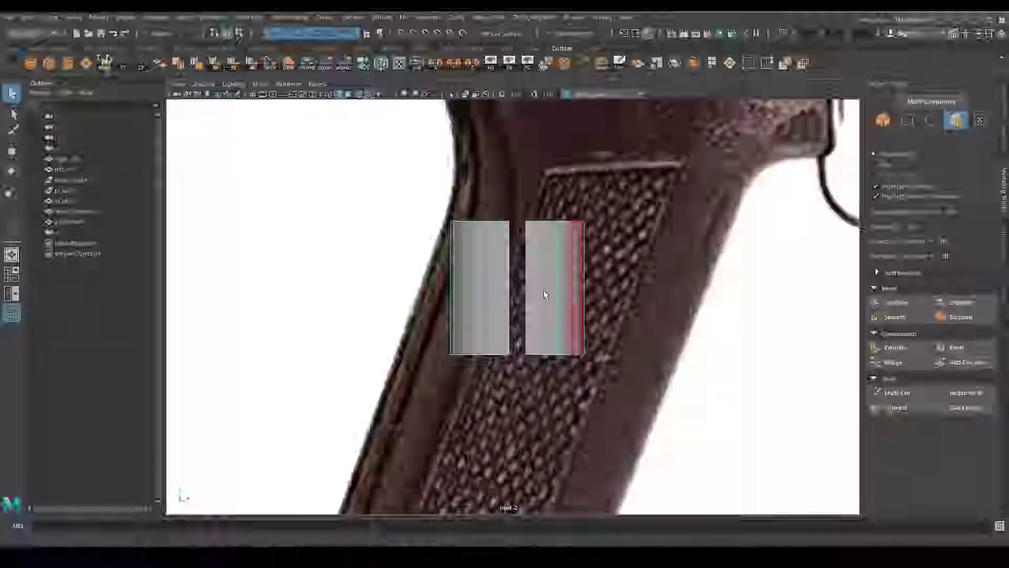
{"action": "right_click_drag", "start_coordinate": [543, 290], "coordinate": [610, 290]}
{"action": "key", "text": "w"}
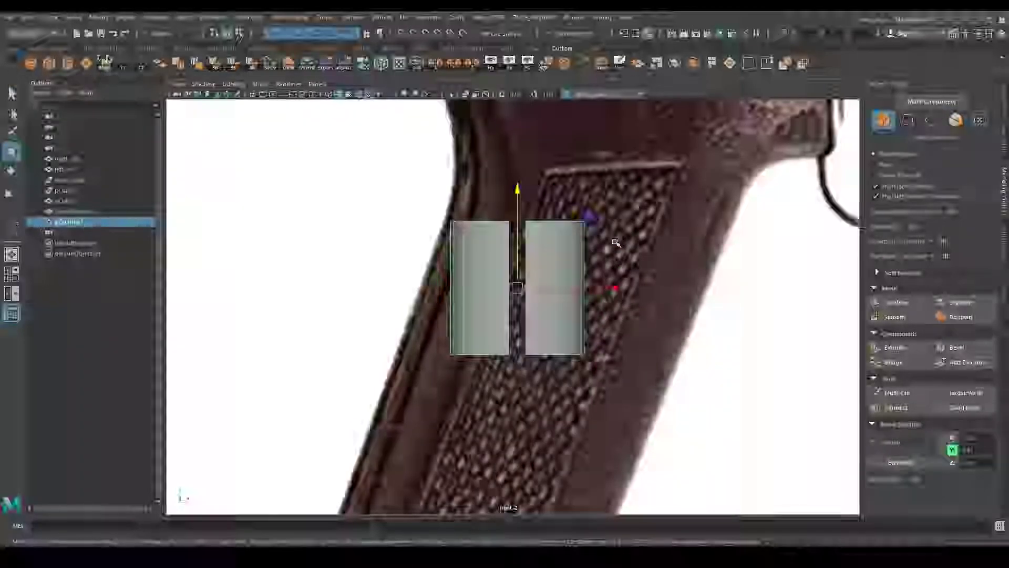
{"action": "key", "text": "e"}
{"action": "left_click_drag", "start_coordinate": [594, 210], "coordinate": [620, 273]}
{"action": "key", "text": "w"}
{"action": "left_click_drag", "start_coordinate": [589, 221], "coordinate": [563, 228]}
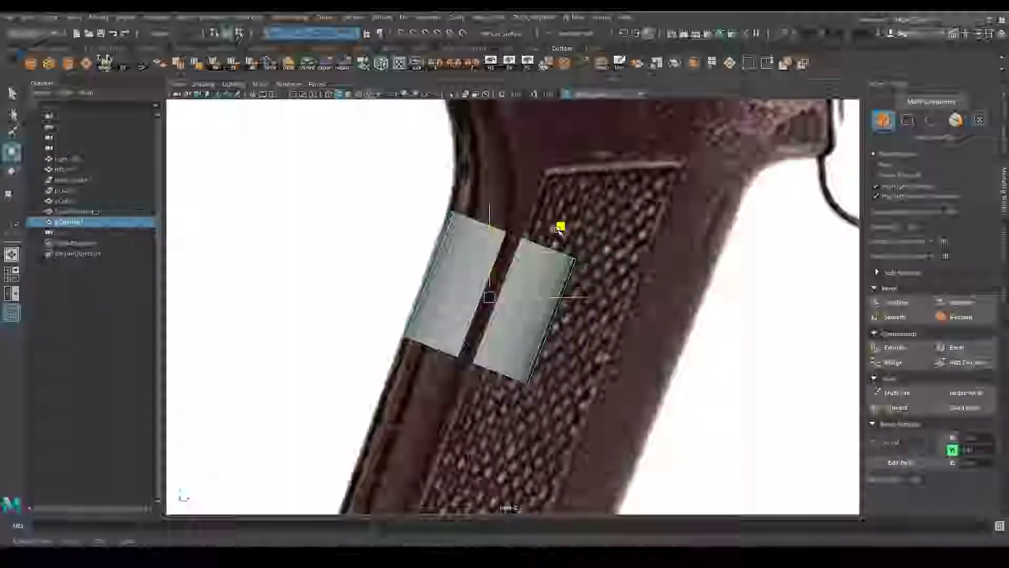
Move the right panel to the grip's right edge.
{"action": "key", "text": "e"}
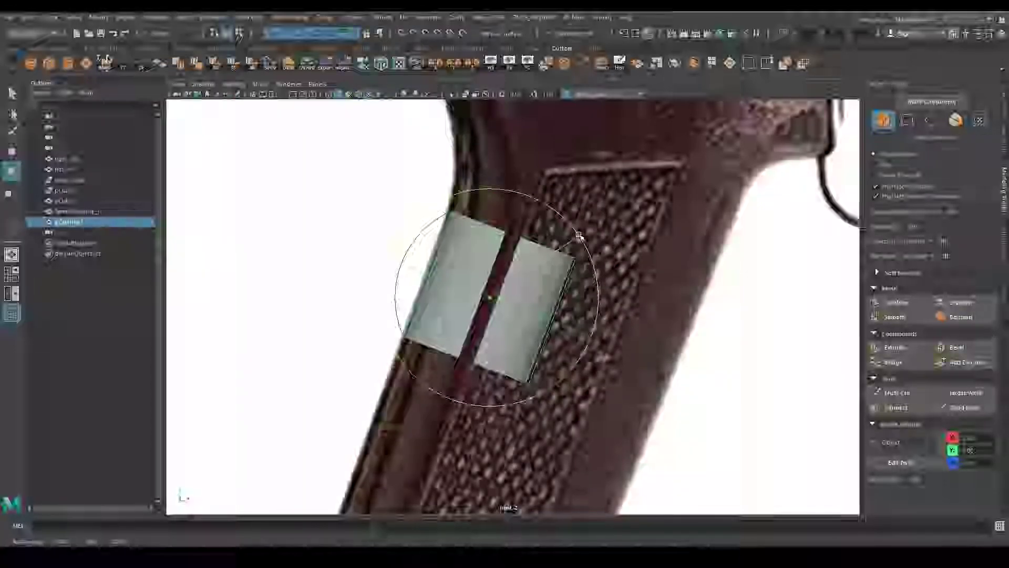
{"action": "key", "text": "w"}
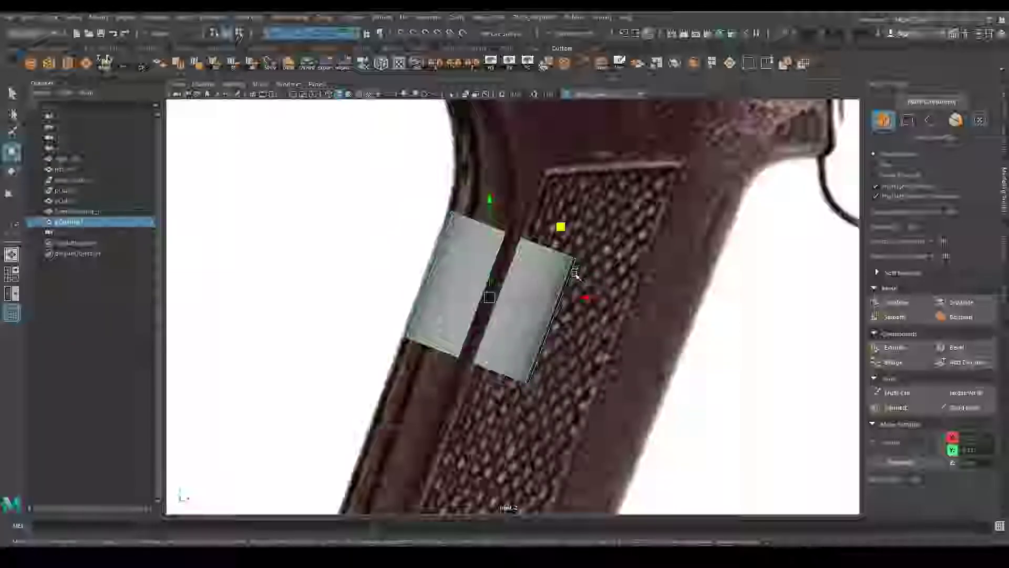
{"action": "left_click", "coordinate": [674, 63]}
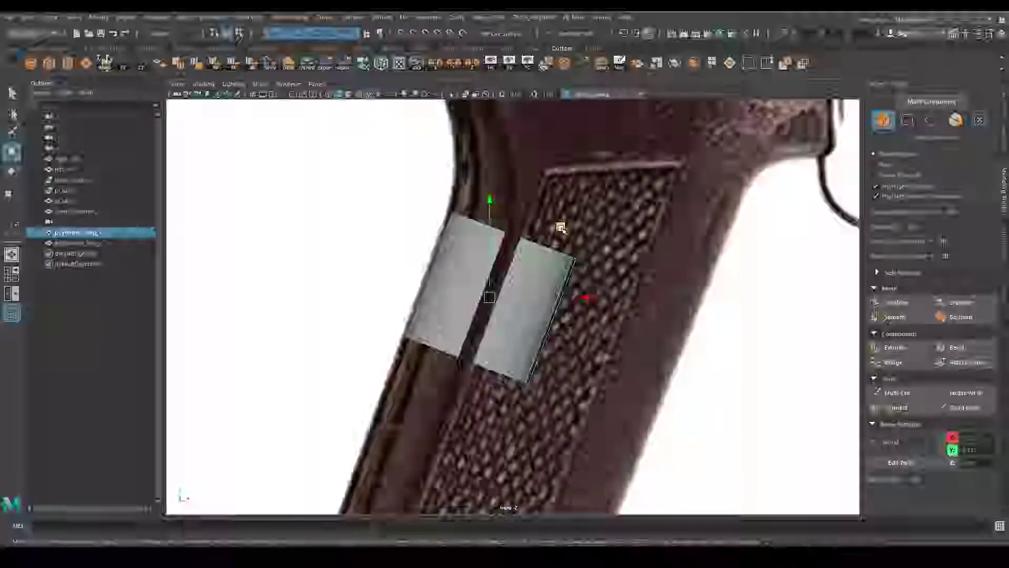
{"action": "mouse_move", "coordinate": [561, 227]}
{"action": "middle_mouse_down"}
{"action": "mouse_move", "coordinate": [736, 157]}
{"action": "mouse_move", "coordinate": [837, 55]}
{"action": "middle_mouse_up"}
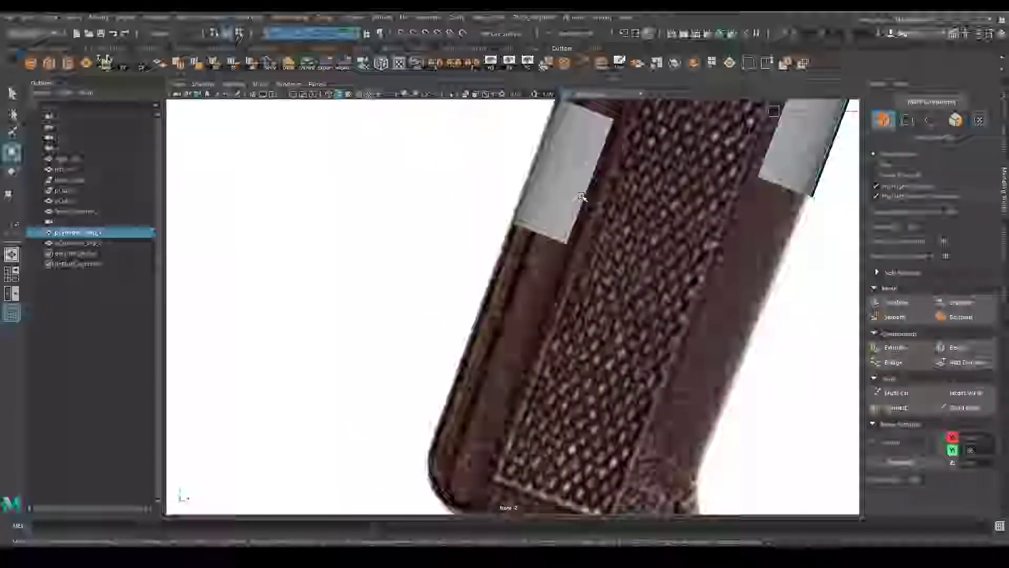
Pivot the left panel on its edge and stretch it down toward the grip bottom.
{"action": "left_click", "coordinate": [582, 197]}
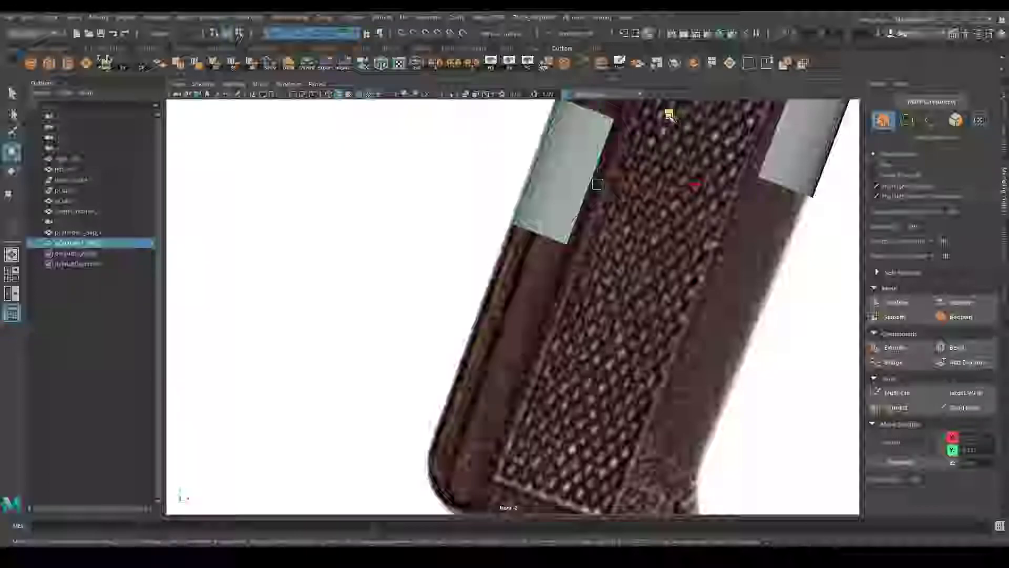
{"action": "middle_click_drag", "start_coordinate": [670, 116], "coordinate": [585, 259], "text": "alt"}
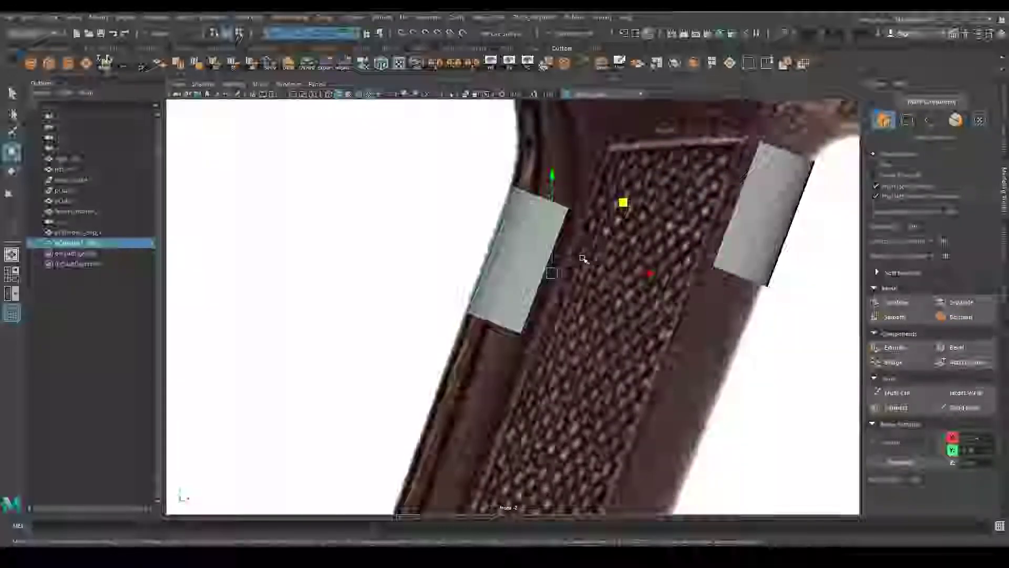
{"action": "right_click_drag", "start_coordinate": [537, 254], "coordinate": [536, 284]}
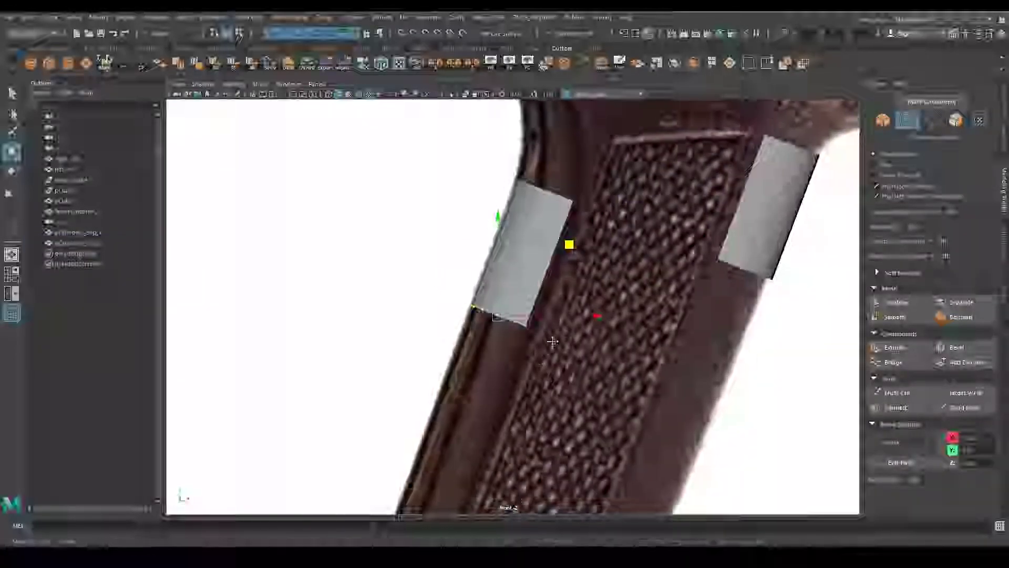
{"action": "middle_click_drag", "start_coordinate": [531, 315], "coordinate": [575, 278], "text": "alt"}
{"action": "key", "text": "d"}
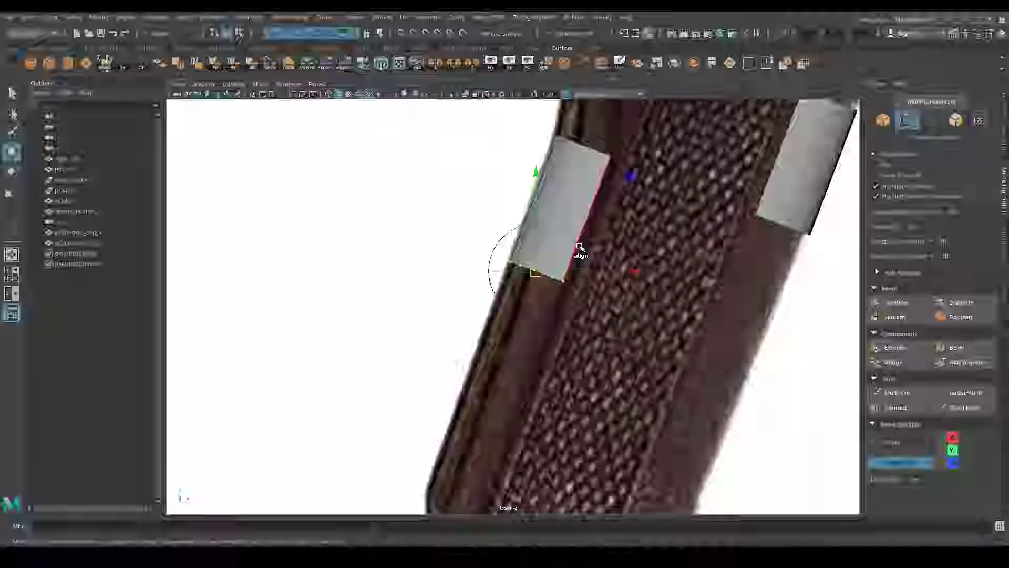
{"action": "left_click", "coordinate": [584, 230]}
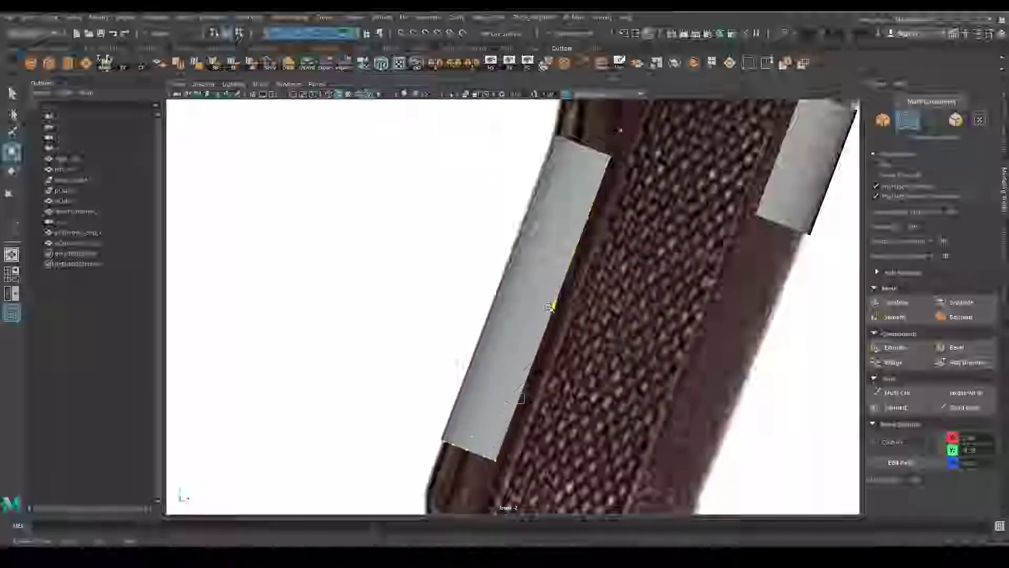
{"action": "mouse_move", "coordinate": [622, 128]}
{"action": "left_mouse_down", "text": "alt"}
{"action": "mouse_move", "coordinate": [563, 247]}
{"action": "mouse_move", "coordinate": [671, 259]}
{"action": "mouse_move", "coordinate": [620, 271]}
{"action": "left_mouse_up", "text": "alt"}
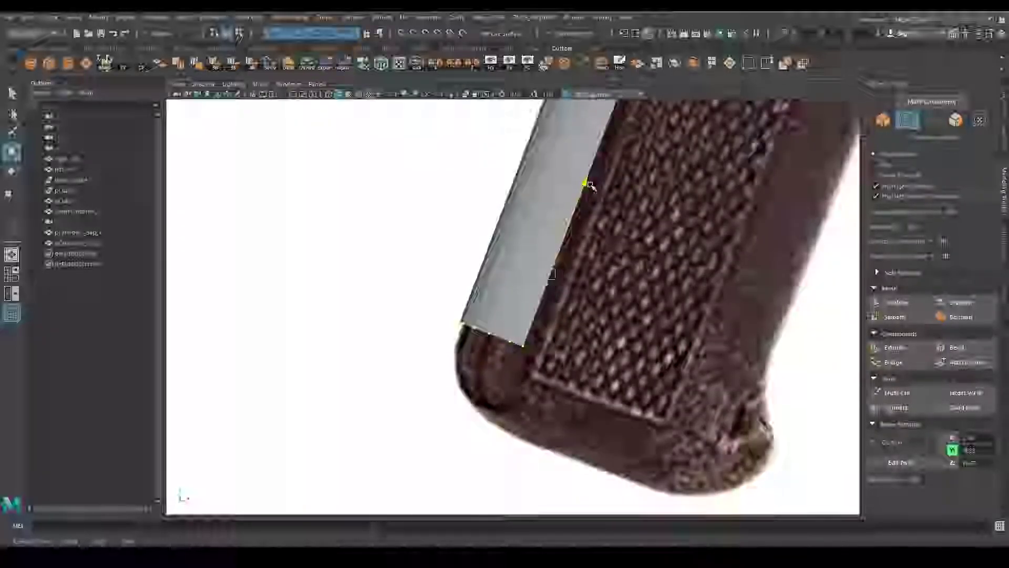
{"action": "scroll", "coordinate": [644, 214], "scroll_direction": "down", "scroll_amount": 3}
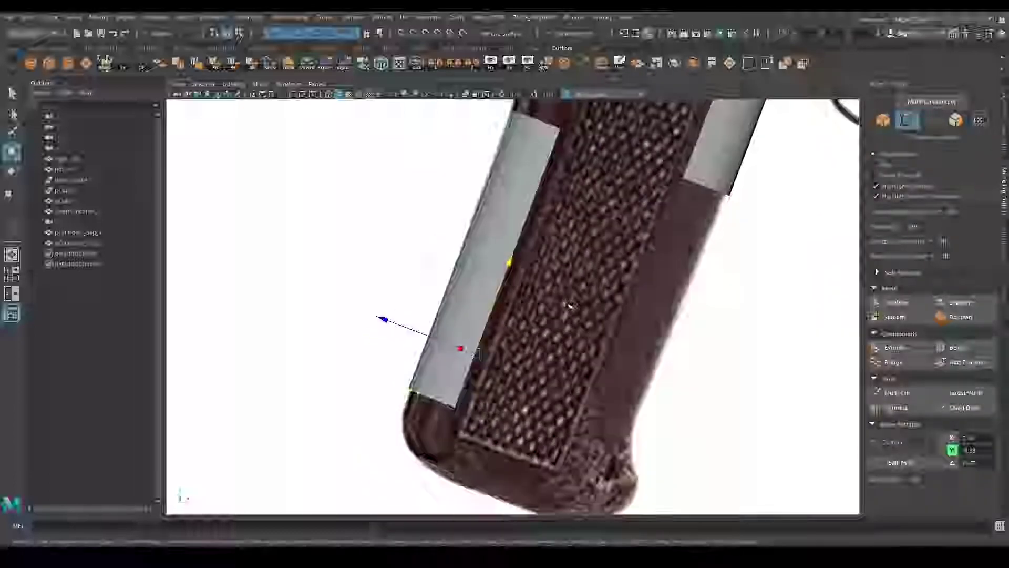
{"action": "mouse_move", "coordinate": [608, 295]}
{"action": "left_mouse_down", "text": "alt"}
{"action": "mouse_move", "coordinate": [696, 177]}
{"action": "mouse_move", "coordinate": [714, 202]}
{"action": "left_mouse_up", "text": "alt"}
{"action": "left_click", "coordinate": [695, 177]}
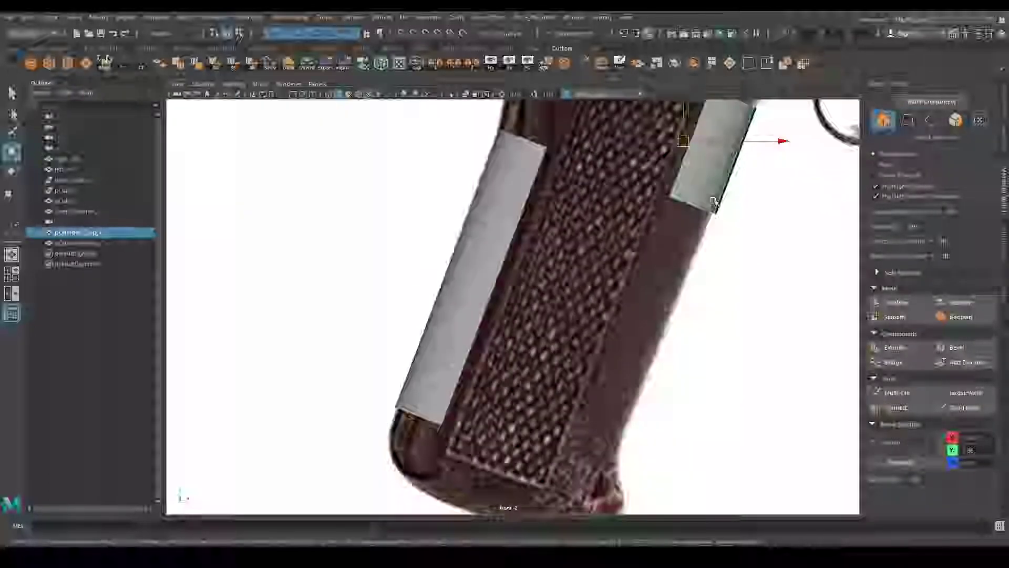
Duplicate the panel, rotate it horizontal and push it against the grip's bottom edge.
{"action": "key", "text": "ctrl+d"}
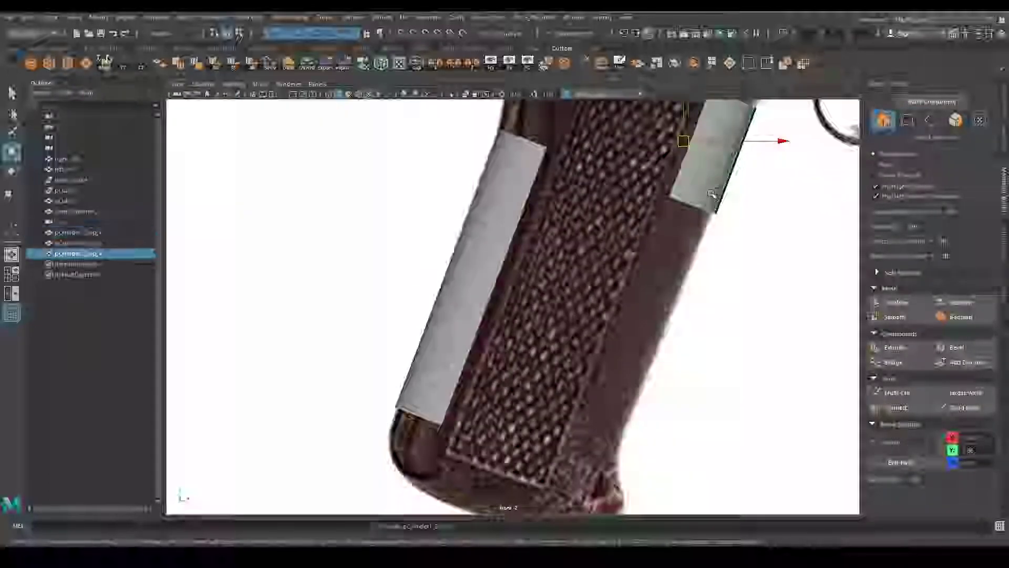
{"action": "left_click_drag", "start_coordinate": [710, 202], "coordinate": [716, 148], "text": "alt"}
{"action": "mouse_move", "coordinate": [654, 213]}
{"action": "left_mouse_down"}
{"action": "mouse_move", "coordinate": [651, 286]}
{"action": "mouse_move", "coordinate": [593, 322]}
{"action": "left_mouse_up"}
{"action": "right_click_drag", "start_coordinate": [592, 322], "coordinate": [685, 131], "text": "alt"}
{"action": "mouse_move", "coordinate": [685, 131]}
{"action": "left_mouse_down"}
{"action": "mouse_move", "coordinate": [623, 255]}
{"action": "mouse_move", "coordinate": [703, 281]}
{"action": "left_mouse_up"}
{"action": "key", "text": "e"}
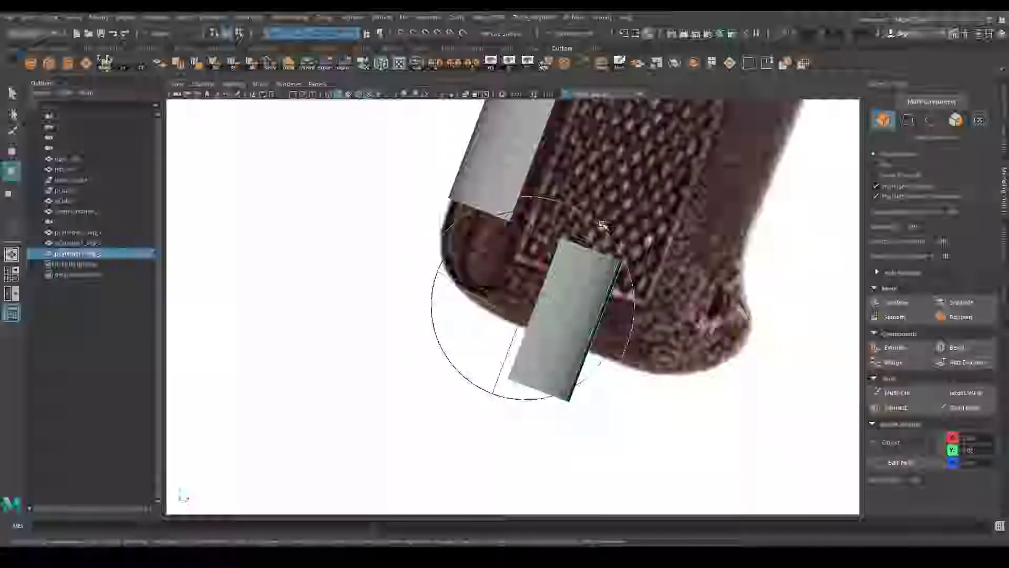
{"action": "mouse_move", "coordinate": [632, 309]}
{"action": "left_mouse_down"}
{"action": "mouse_move", "coordinate": [598, 337]}
{"action": "mouse_move", "coordinate": [605, 368]}
{"action": "left_mouse_up"}
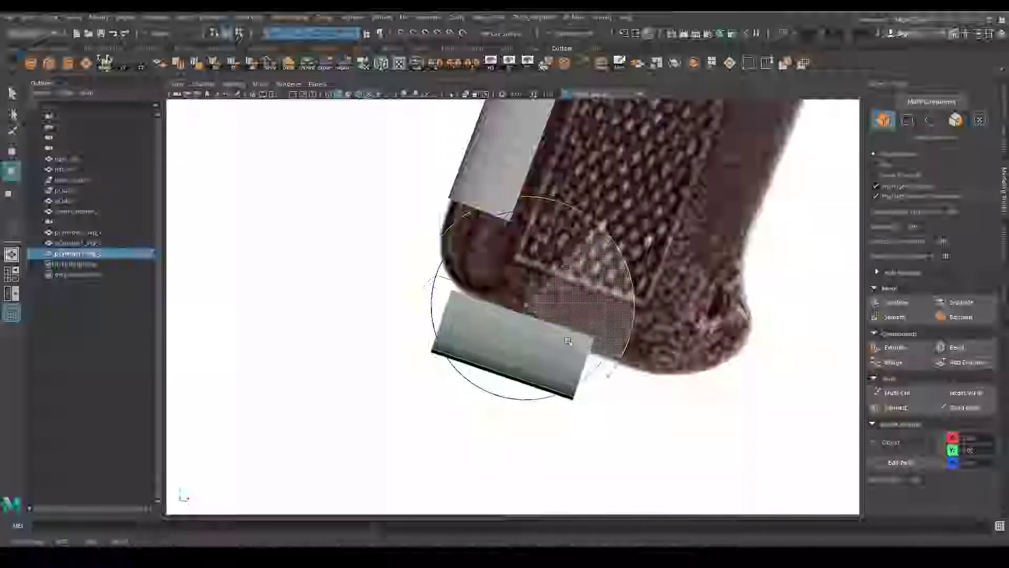
{"action": "key", "text": "w"}
{"action": "mouse_move", "coordinate": [580, 238]}
{"action": "left_mouse_down"}
{"action": "mouse_move", "coordinate": [651, 217]}
{"action": "mouse_move", "coordinate": [654, 203]}
{"action": "left_mouse_up"}
Nudge the bottom panel slightly upward and duplicate it again.
{"action": "scroll", "coordinate": [620, 252], "scroll_direction": "up", "scroll_amount": 2}
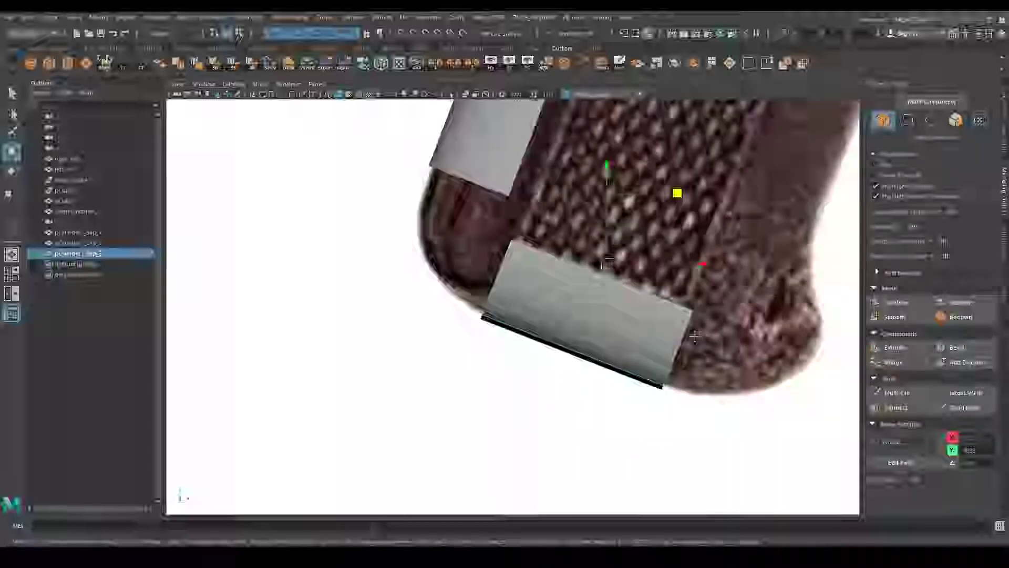
{"action": "scroll", "coordinate": [631, 242], "scroll_direction": "up", "scroll_amount": 2}
{"action": "key", "text": "e"}
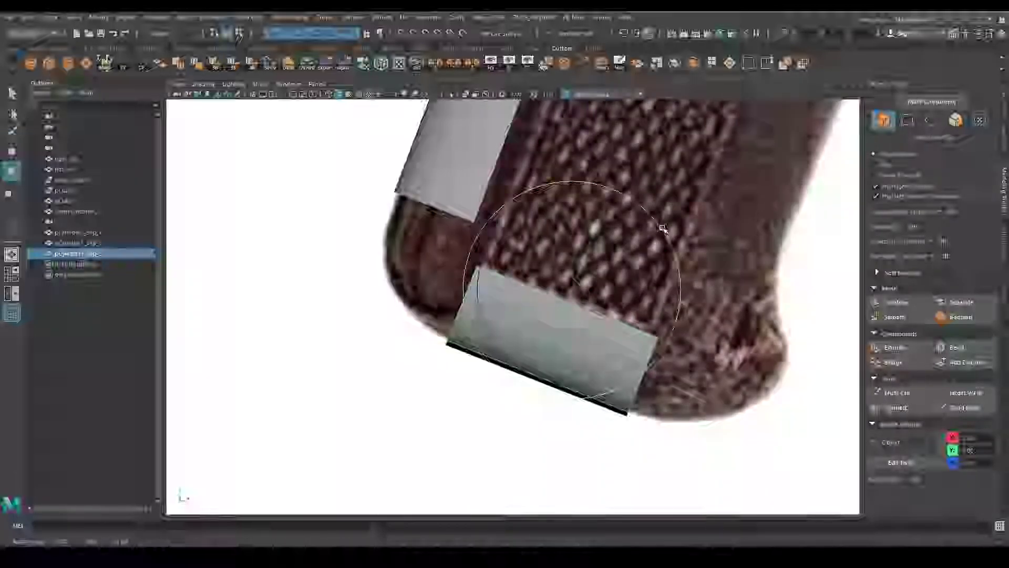
{"action": "key", "text": "w"}
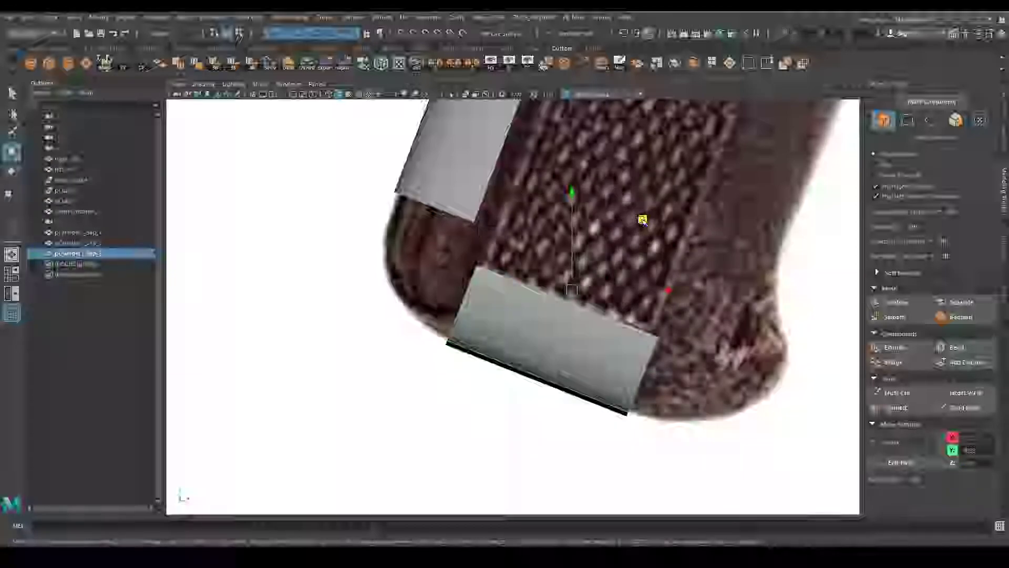
{"action": "left_click_drag", "start_coordinate": [642, 220], "coordinate": [640, 212]}
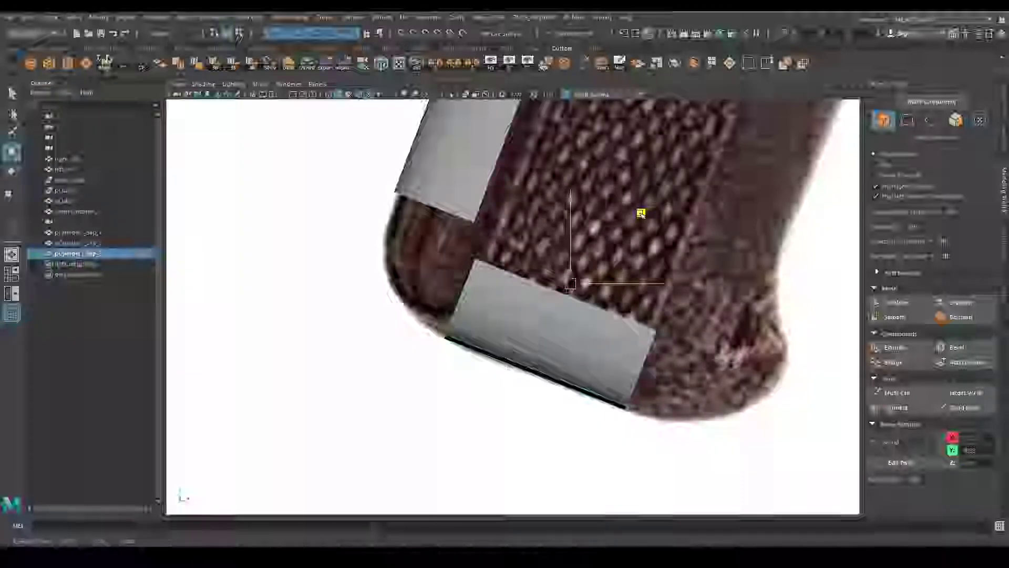
{"action": "middle_click_drag", "start_coordinate": [638, 214], "coordinate": [619, 277], "text": "alt"}
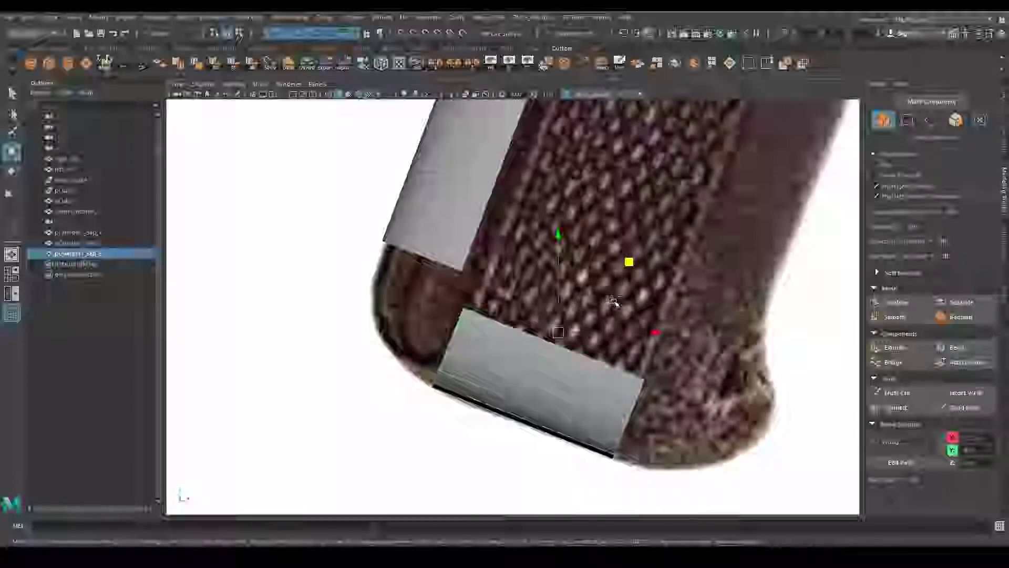
{"action": "key", "text": "ctrl+d"}
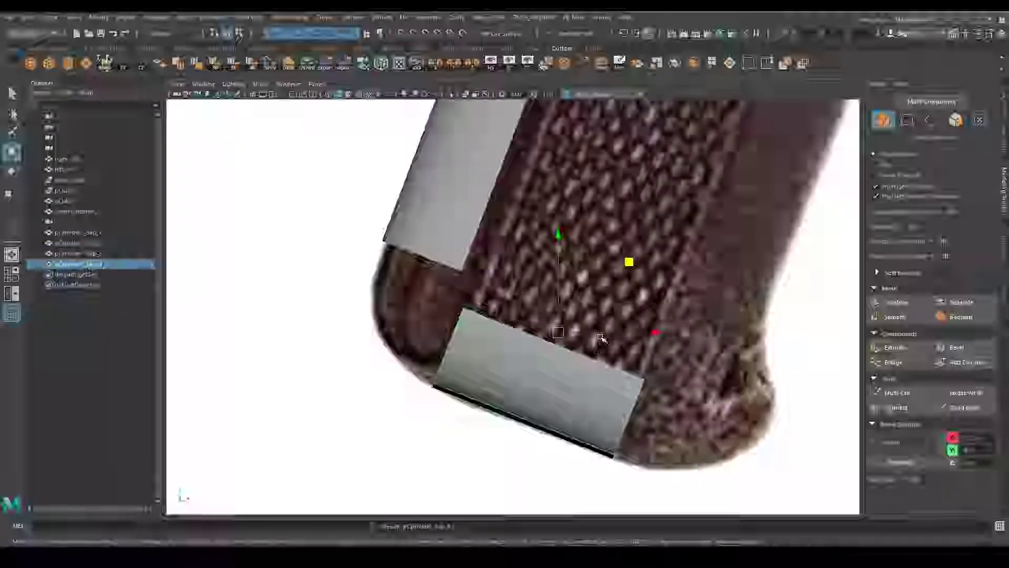
{"action": "scroll", "coordinate": [625, 379], "scroll_direction": "up", "scroll_amount": 2}
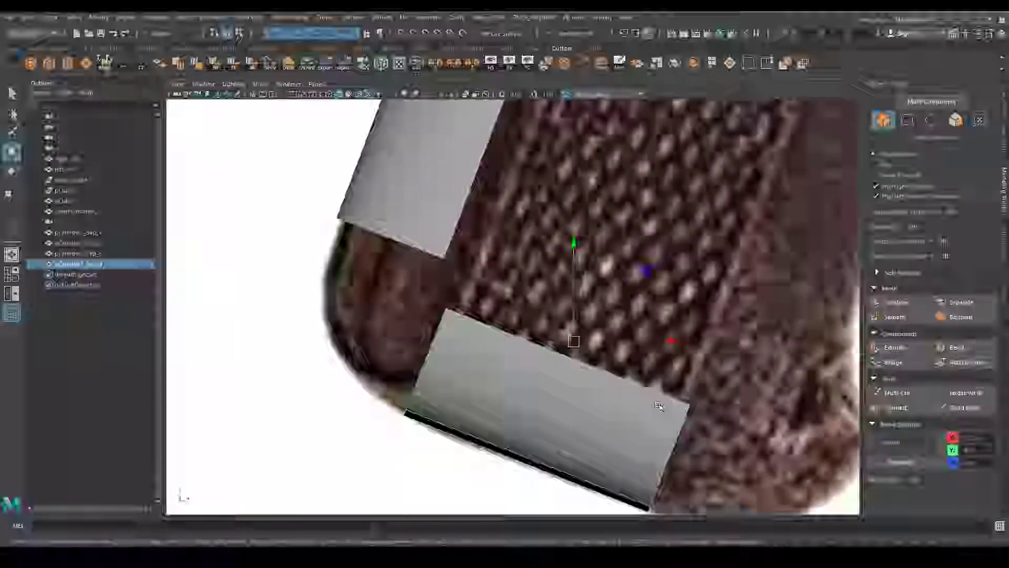
{"action": "key", "text": "d"}
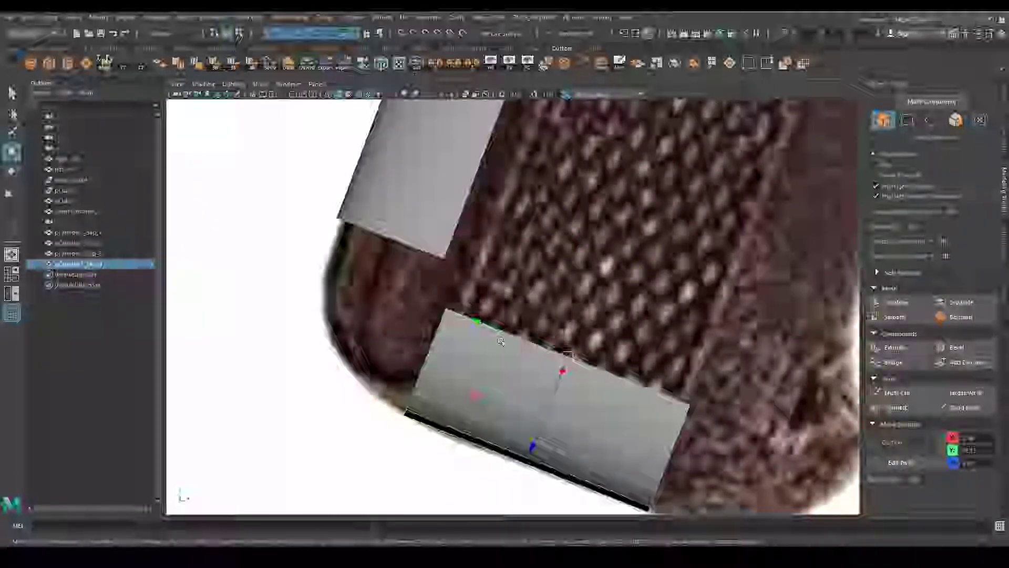
Stretch the bottom panel leftward and snap its pivot onto a corner point.
{"action": "mouse_move", "coordinate": [468, 331]}
{"action": "left_mouse_down"}
{"action": "mouse_move", "coordinate": [301, 263]}
{"action": "mouse_move", "coordinate": [260, 257]}
{"action": "left_mouse_up"}
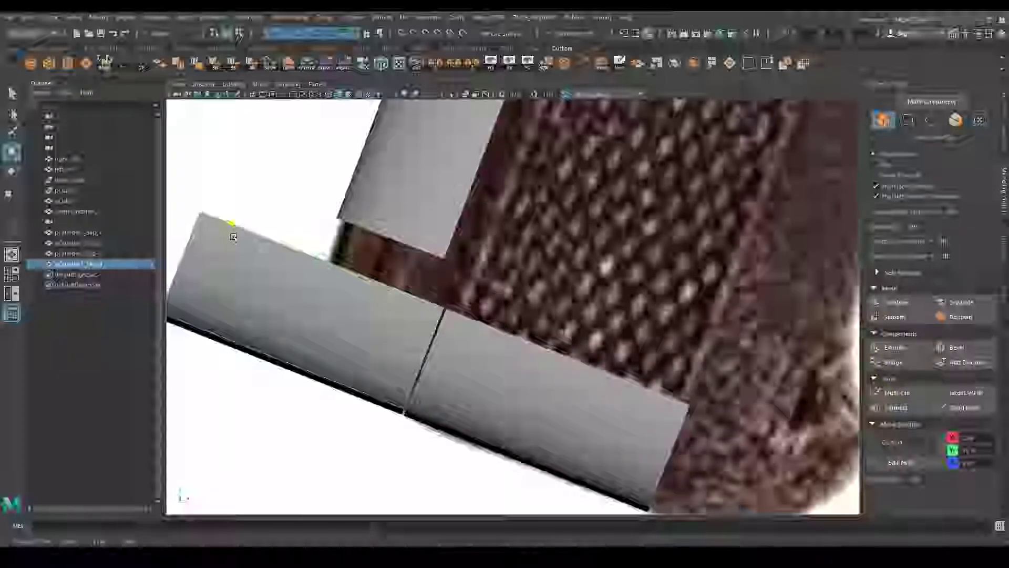
{"action": "left_click_drag", "start_coordinate": [321, 287], "coordinate": [589, 340], "text": "alt"}
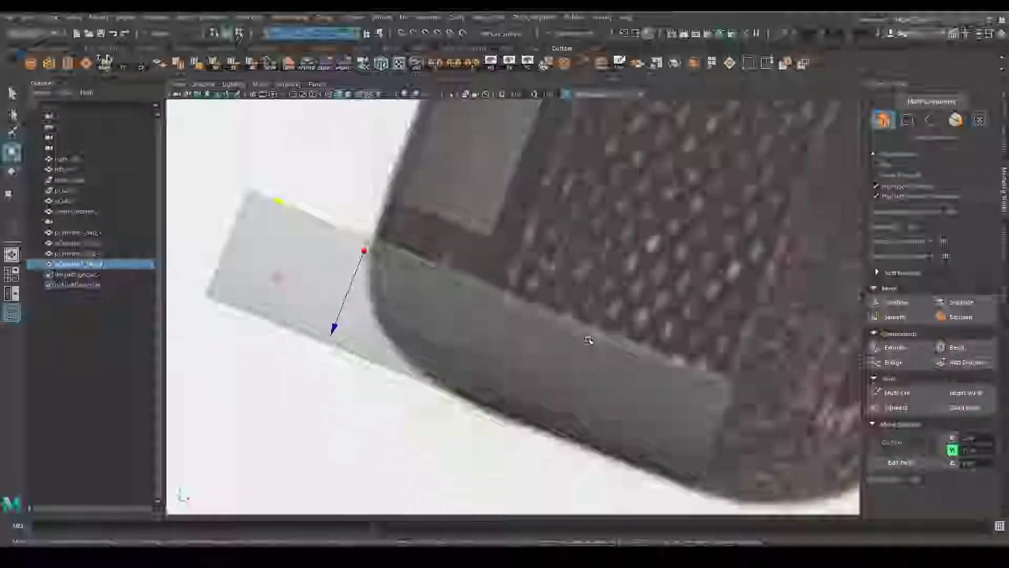
{"action": "right_click_drag", "start_coordinate": [511, 361], "coordinate": [720, 404], "text": "alt"}
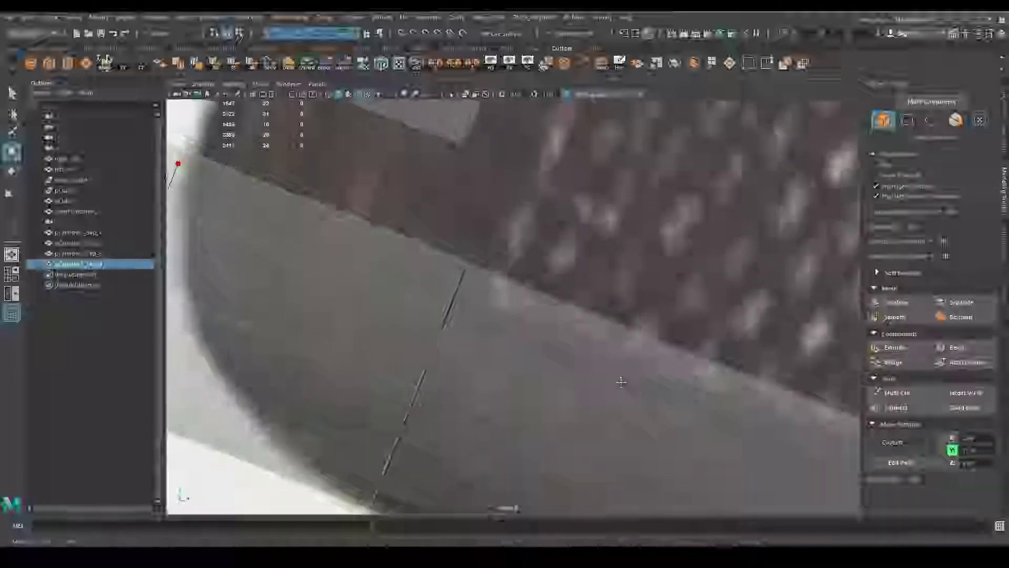
{"action": "scroll", "coordinate": [720, 404], "scroll_direction": "down", "scroll_amount": 2}
{"action": "scroll", "coordinate": [728, 408], "scroll_direction": "down", "scroll_amount": 2}
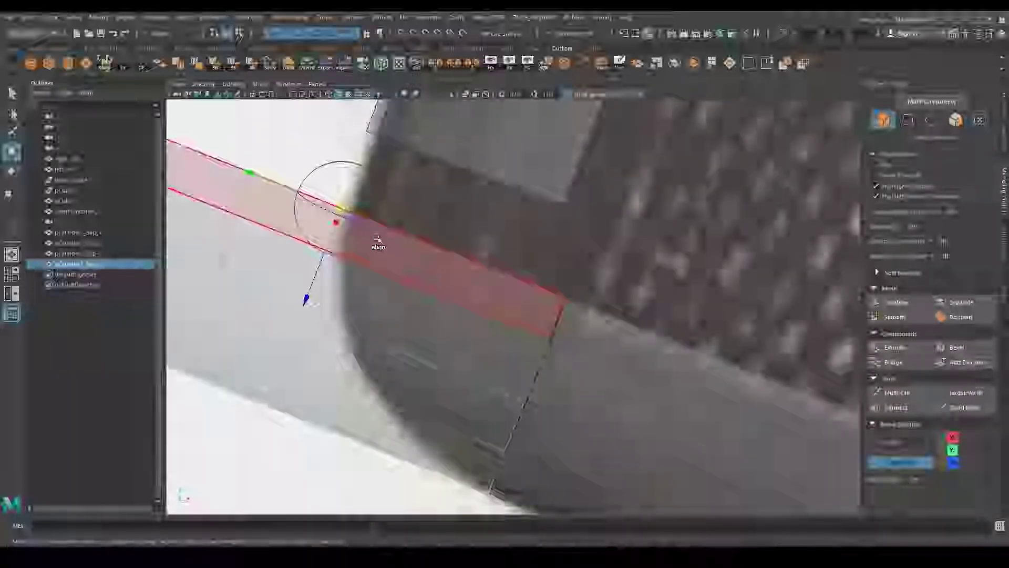
{"action": "middle_click_drag", "start_coordinate": [378, 239], "coordinate": [434, 249]}
{"action": "key", "text": "Insert"}
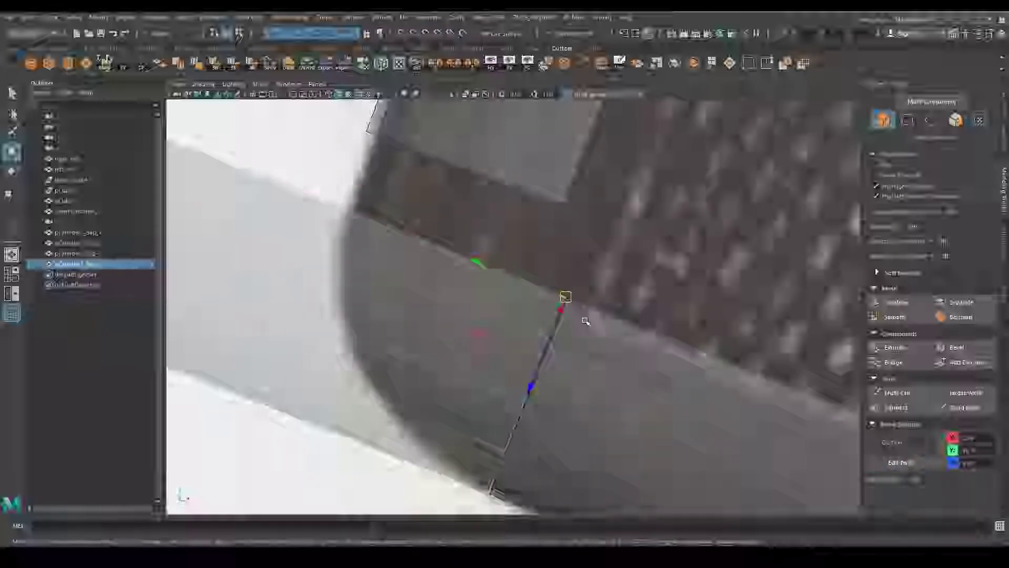
{"action": "key", "text": "w"}
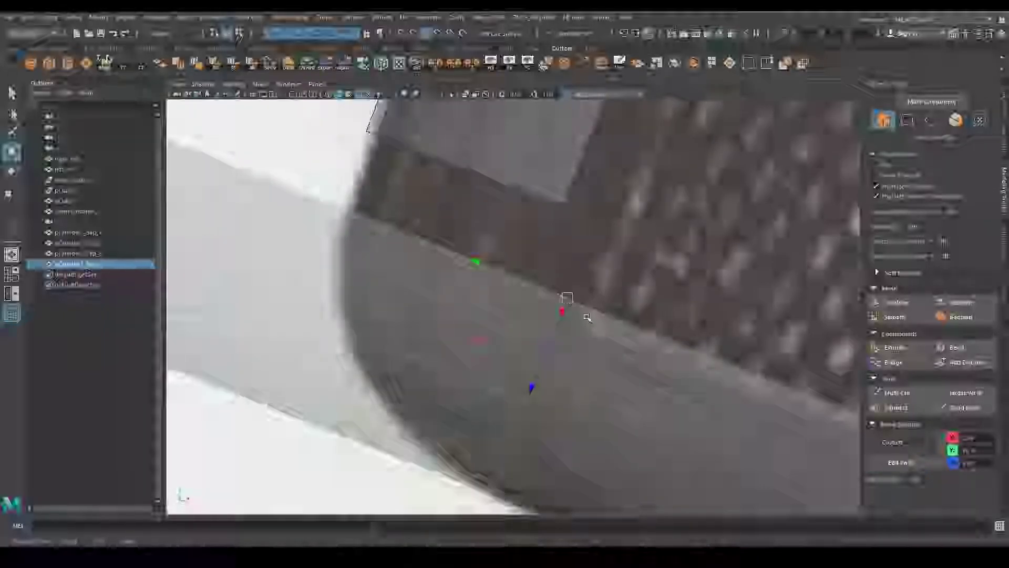
Reframe and orbit the view around the grip's bottom receiver corner.
{"action": "key", "text": "space"}
{"action": "key", "text": "a"}
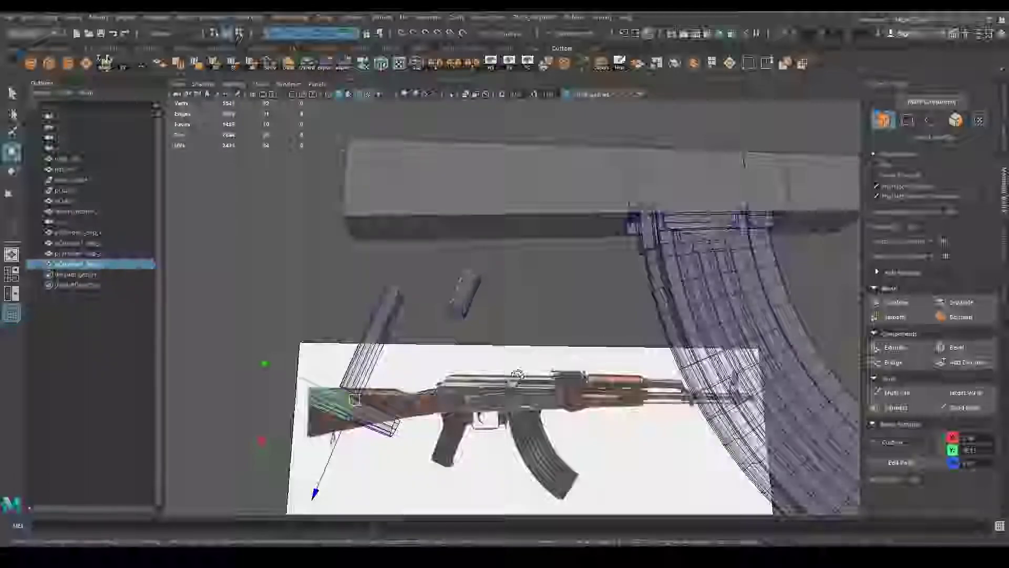
{"action": "mouse_move", "coordinate": [596, 304]}
{"action": "left_mouse_down", "text": "alt"}
{"action": "mouse_move", "coordinate": [573, 417]}
{"action": "mouse_move", "coordinate": [552, 401]}
{"action": "mouse_move", "coordinate": [518, 367]}
{"action": "mouse_move", "coordinate": [626, 270]}
{"action": "mouse_move", "coordinate": [660, 357]}
{"action": "left_mouse_up", "text": "alt"}
{"action": "key", "text": "f"}
{"action": "key", "text": "space"}
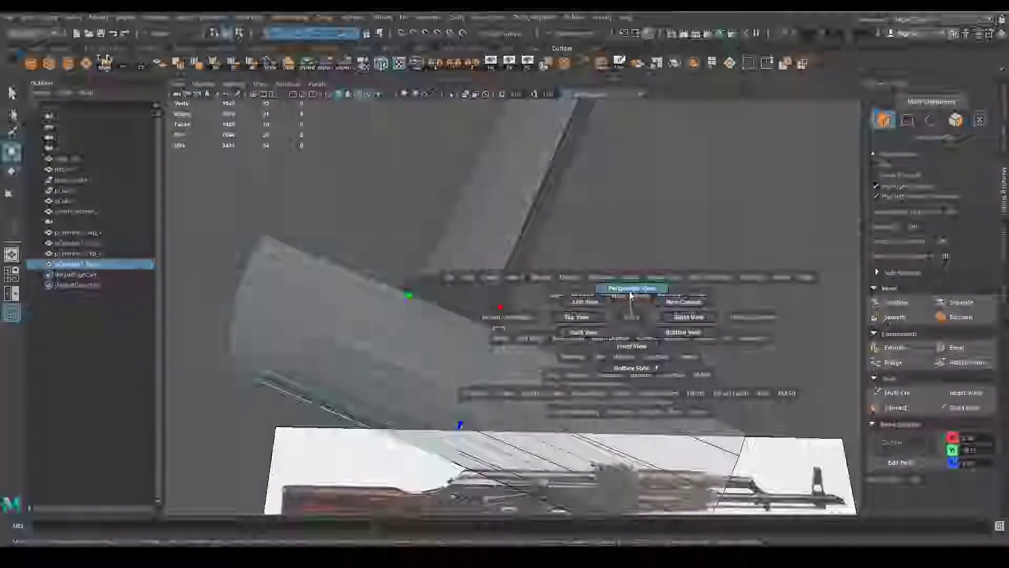
{"action": "key", "text": "space"}
{"action": "scroll", "coordinate": [624, 345], "scroll_direction": "up", "scroll_amount": 5}
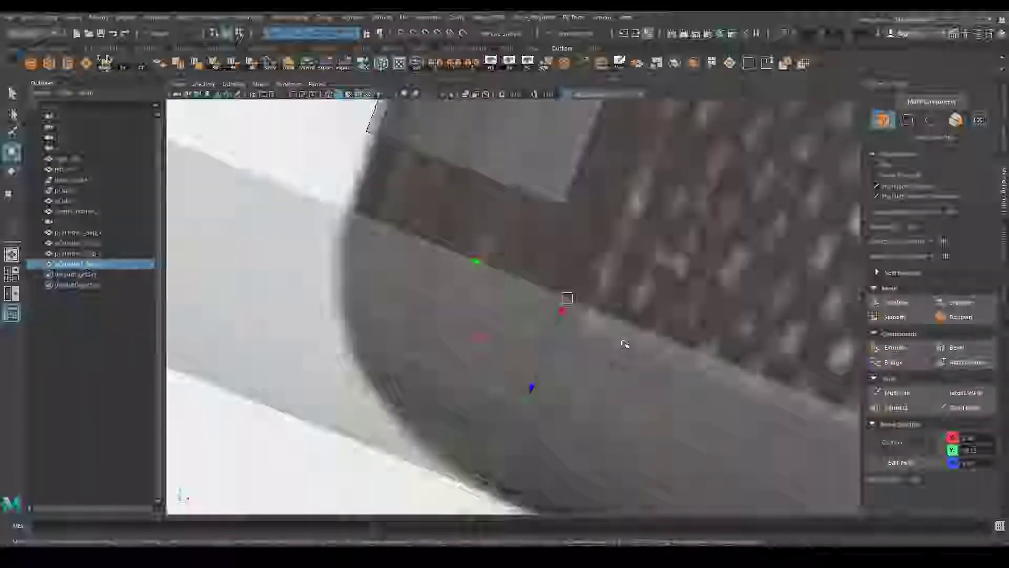
{"action": "scroll", "coordinate": [614, 339], "scroll_direction": "up", "scroll_amount": 2}
{"action": "left_click_drag", "start_coordinate": [614, 339], "coordinate": [535, 350], "text": "alt"}
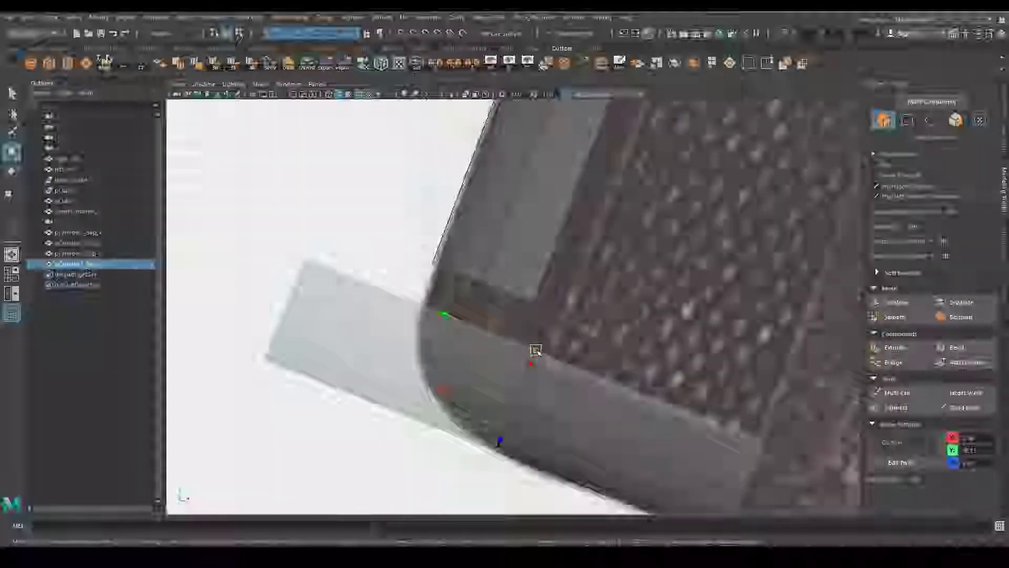
{"action": "mouse_move", "coordinate": [548, 395]}
{"action": "left_mouse_down", "text": "alt"}
{"action": "mouse_move", "coordinate": [577, 421]}
{"action": "mouse_move", "coordinate": [592, 419]}
{"action": "left_mouse_up", "text": "alt"}
Pivot the plane's vertices at its top corner and snap them onto the grip edge.
{"action": "right_click_drag", "start_coordinate": [377, 255], "coordinate": [345, 268]}
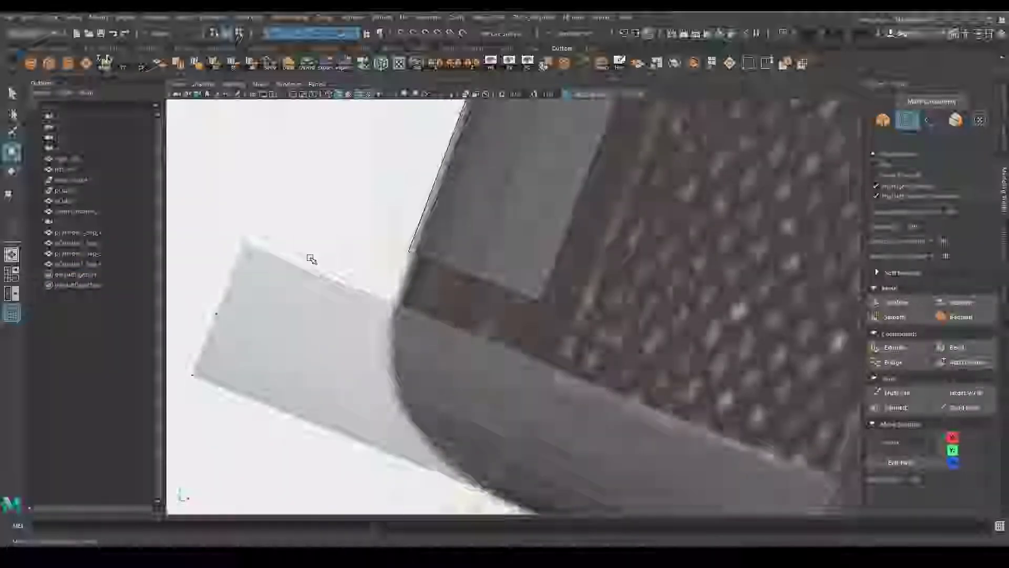
{"action": "mouse_move", "coordinate": [312, 264]}
{"action": "left_mouse_down", "text": "alt"}
{"action": "mouse_move", "coordinate": [360, 275]}
{"action": "mouse_move", "coordinate": [270, 256]}
{"action": "left_mouse_up", "text": "alt"}
{"action": "left_click", "coordinate": [336, 365]}
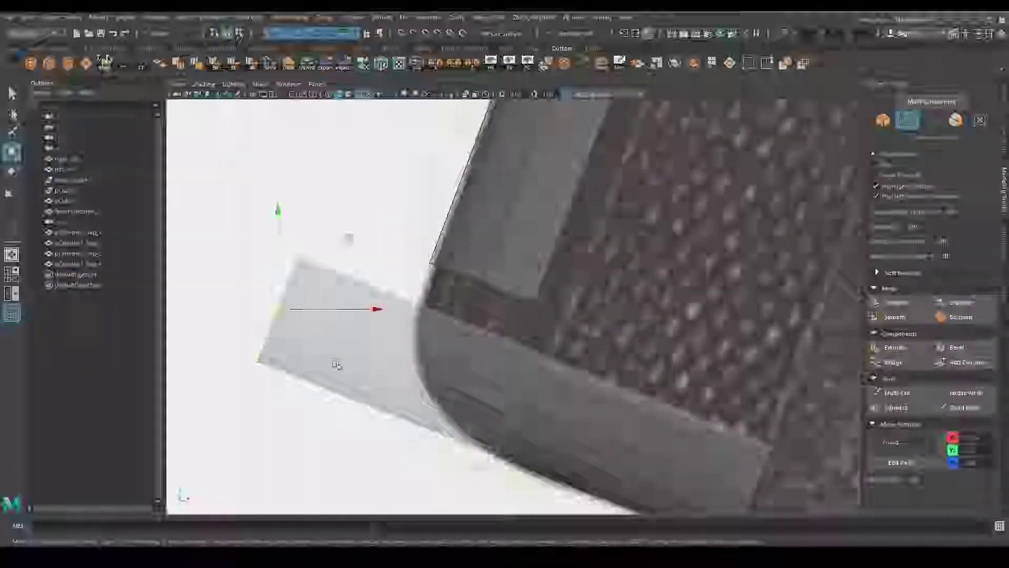
{"action": "key", "text": "d"}
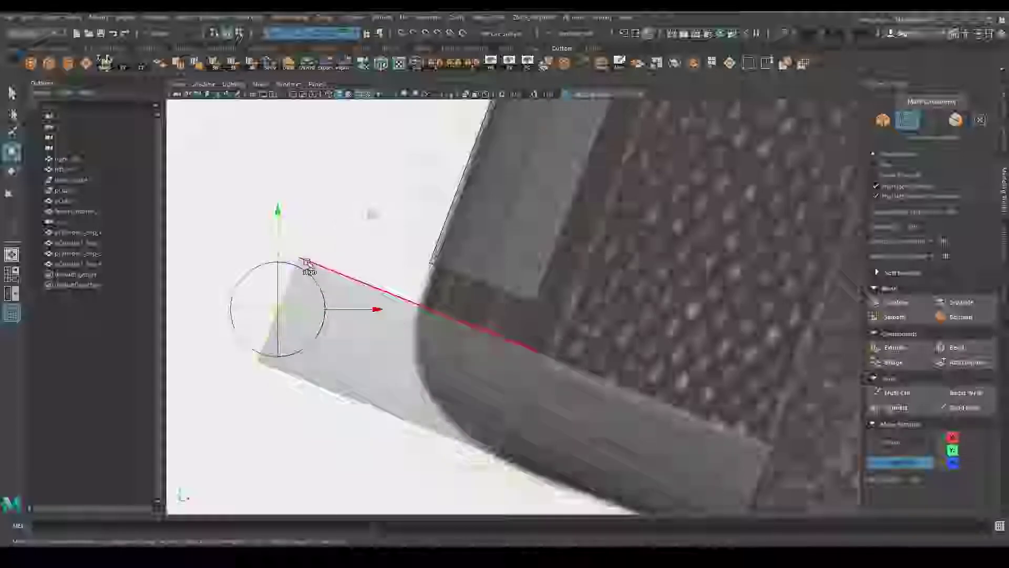
{"action": "left_click", "coordinate": [296, 256]}
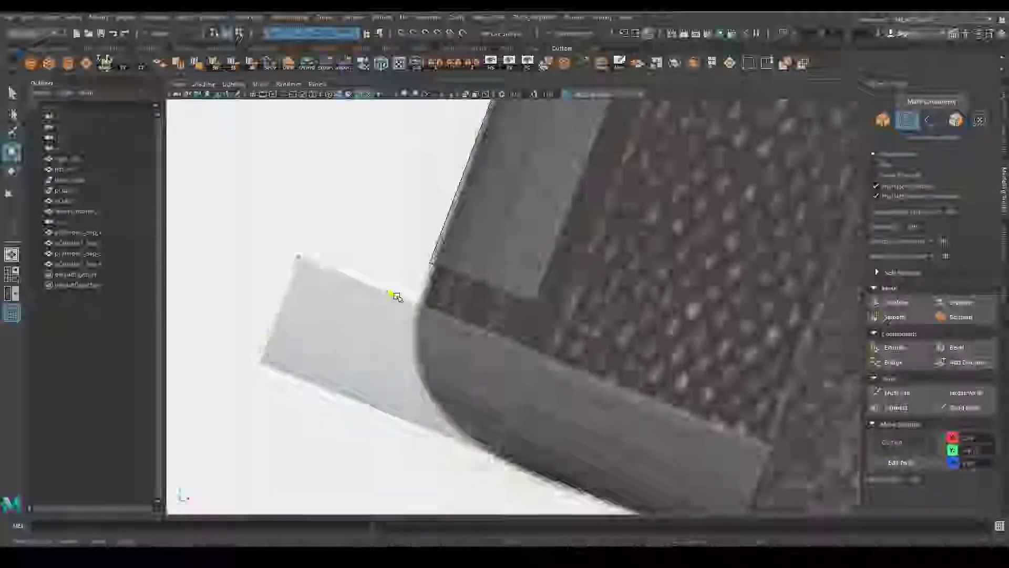
{"action": "mouse_move", "coordinate": [394, 293]}
{"action": "left_mouse_down"}
{"action": "mouse_move", "coordinate": [499, 353]}
{"action": "mouse_move", "coordinate": [536, 361]}
{"action": "mouse_move", "coordinate": [527, 330]}
{"action": "left_mouse_up"}
Set the inserted edge loop's polySplitRing1 split type to Relative.
{"action": "right_click_drag", "start_coordinate": [522, 281], "coordinate": [514, 311]}
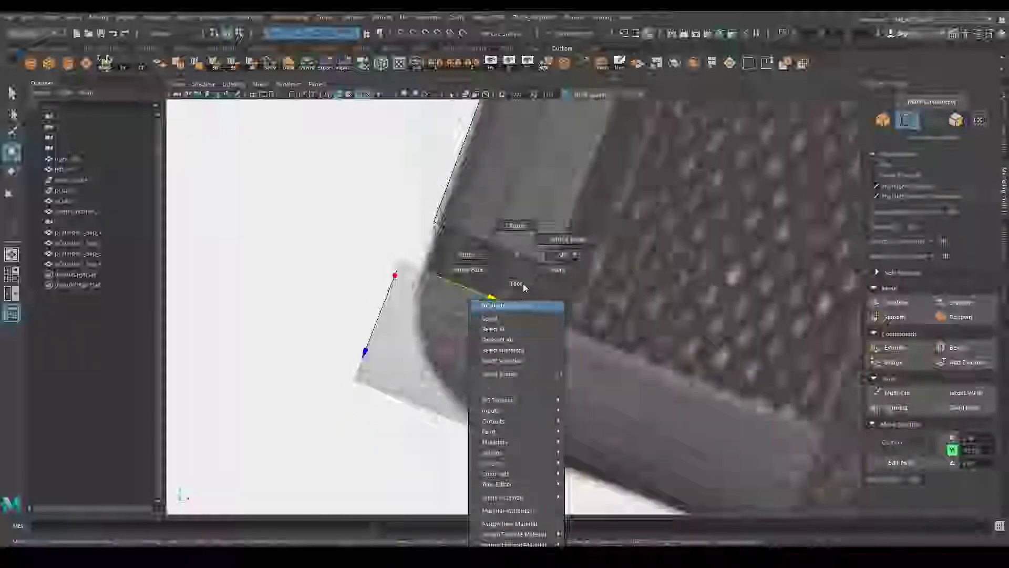
{"action": "left_click", "coordinate": [480, 325]}
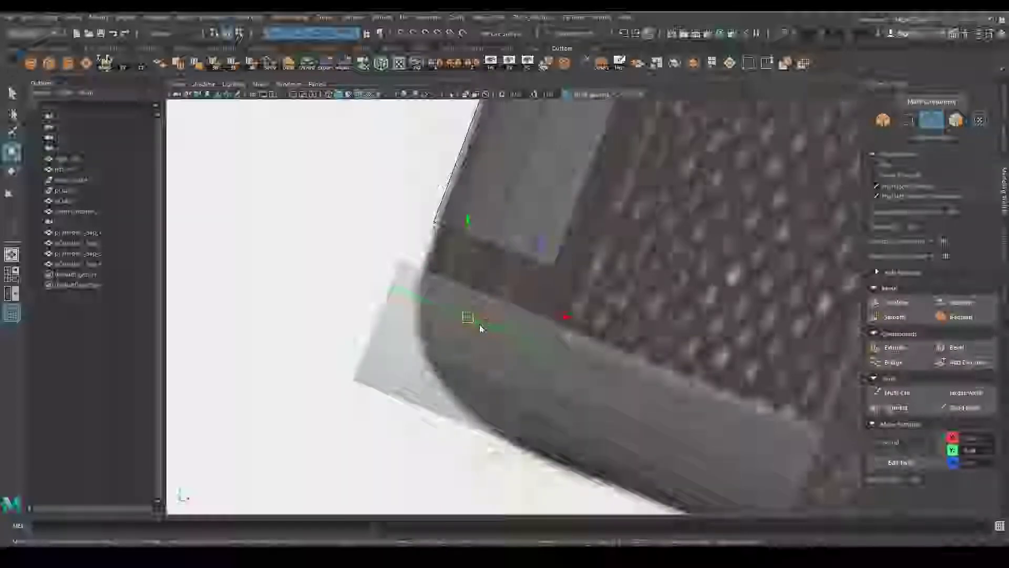
{"action": "right_click_drag", "start_coordinate": [473, 337], "coordinate": [416, 338]}
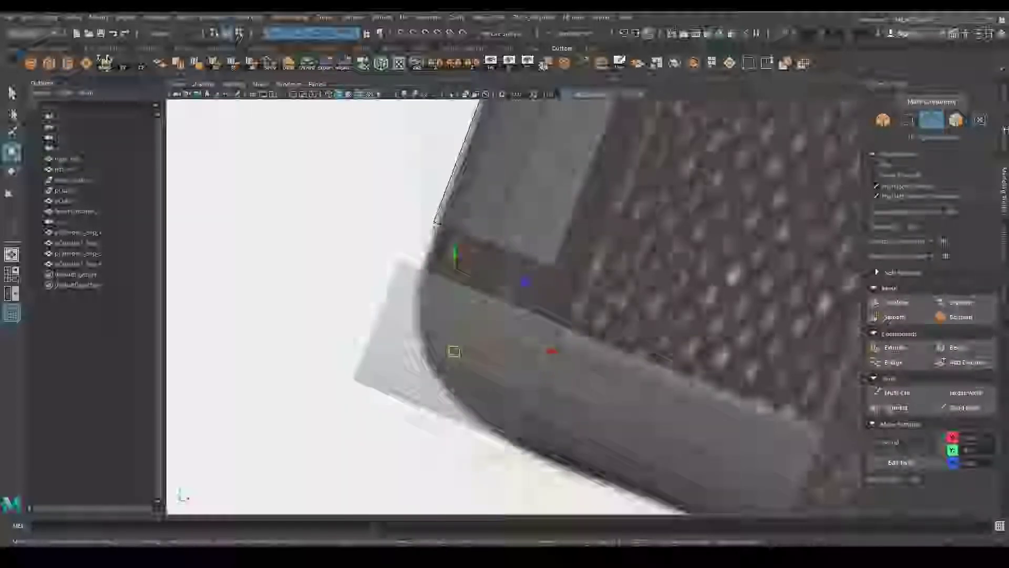
{"action": "left_click", "coordinate": [1004, 128]}
{"action": "left_click", "coordinate": [907, 132]}
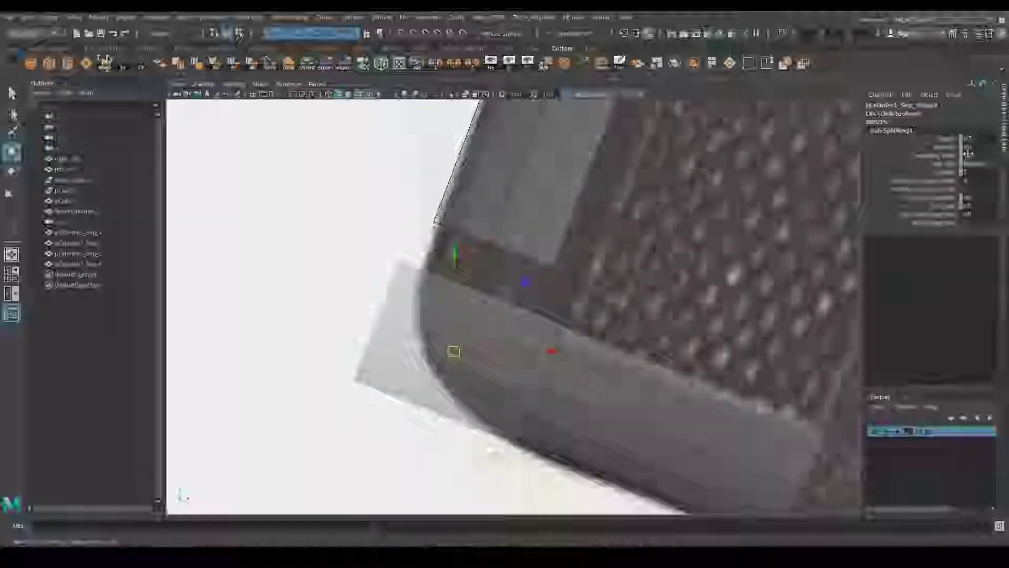
{"action": "left_click", "coordinate": [981, 164]}
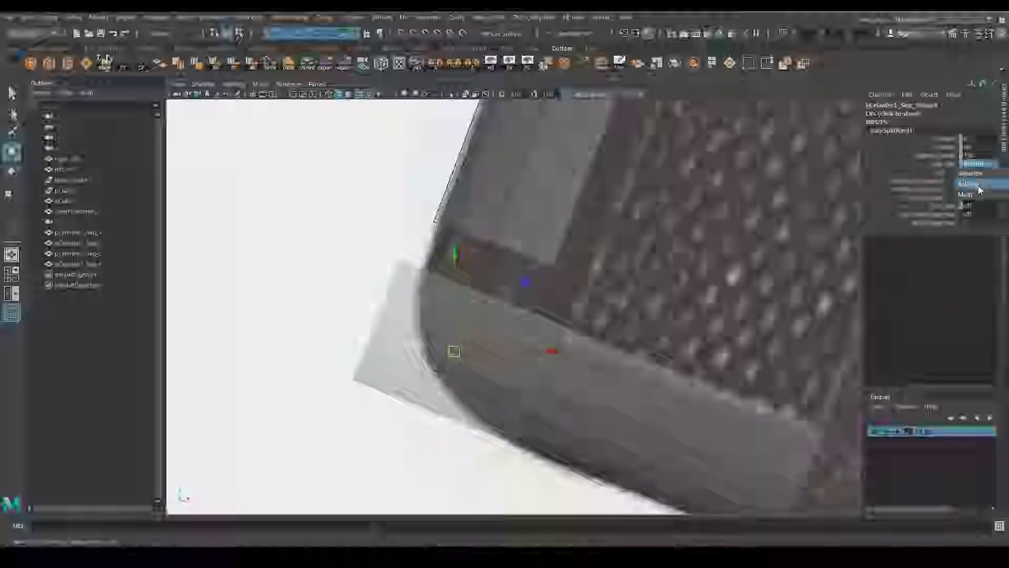
{"action": "left_click", "coordinate": [694, 292]}
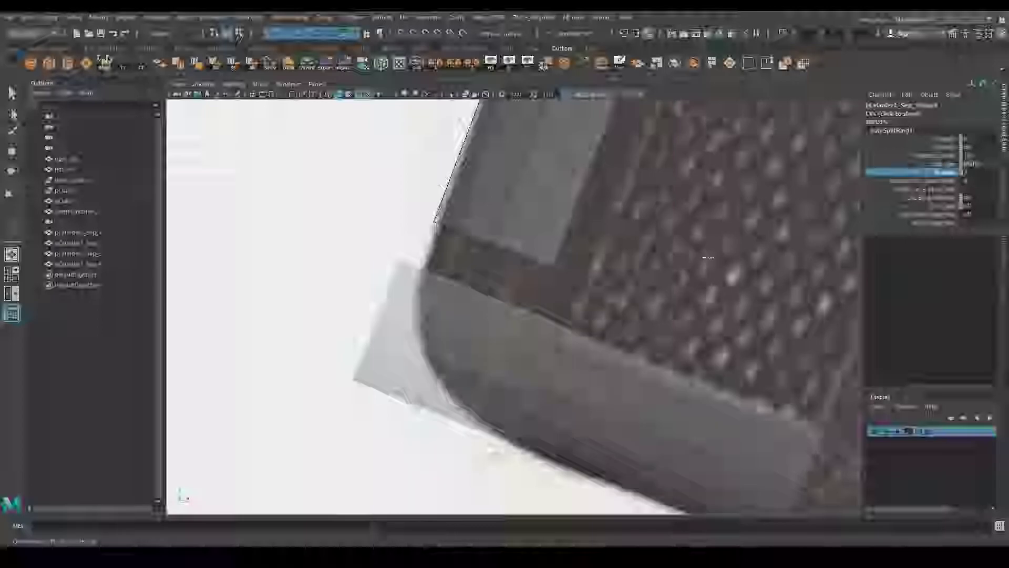
Select the cylinder and open the Deform menu for nonlinear deformers.
{"action": "middle_click_drag", "start_coordinate": [642, 298], "coordinate": [617, 307], "text": "alt"}
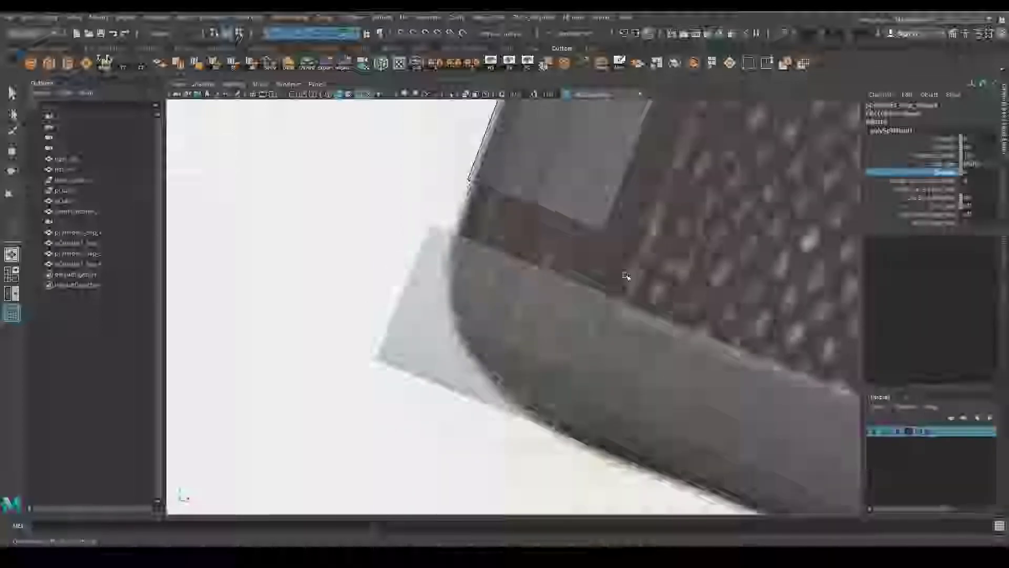
{"action": "right_click_drag", "start_coordinate": [569, 267], "coordinate": [560, 298]}
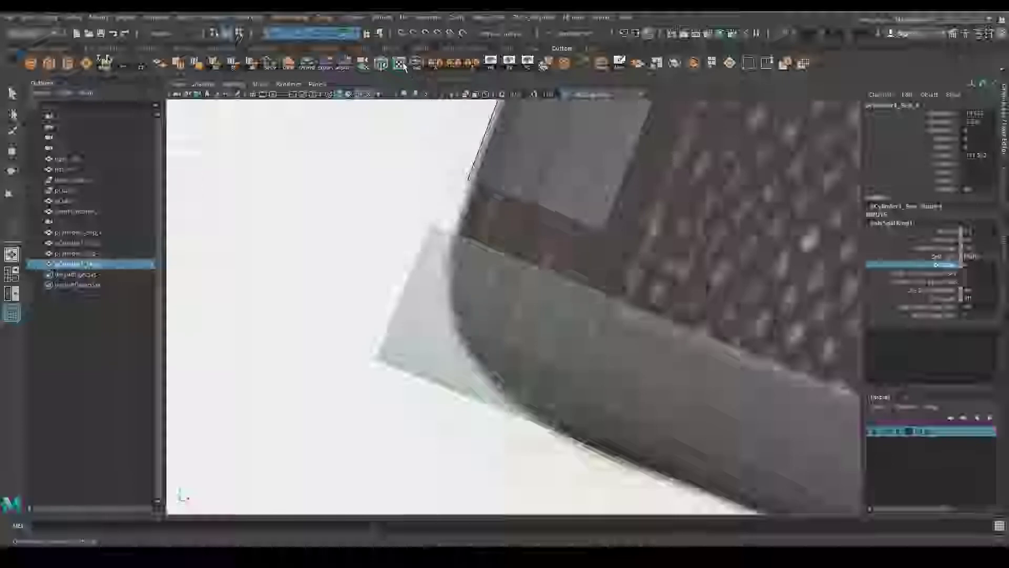
{"action": "left_click", "coordinate": [382, 18]}
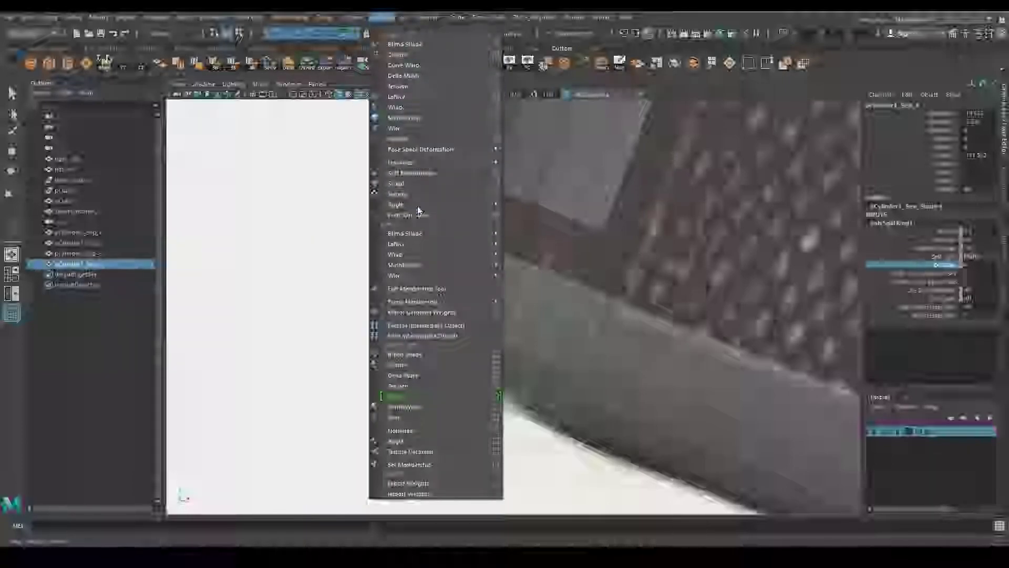
{"action": "mouse_move", "coordinate": [437, 162]}
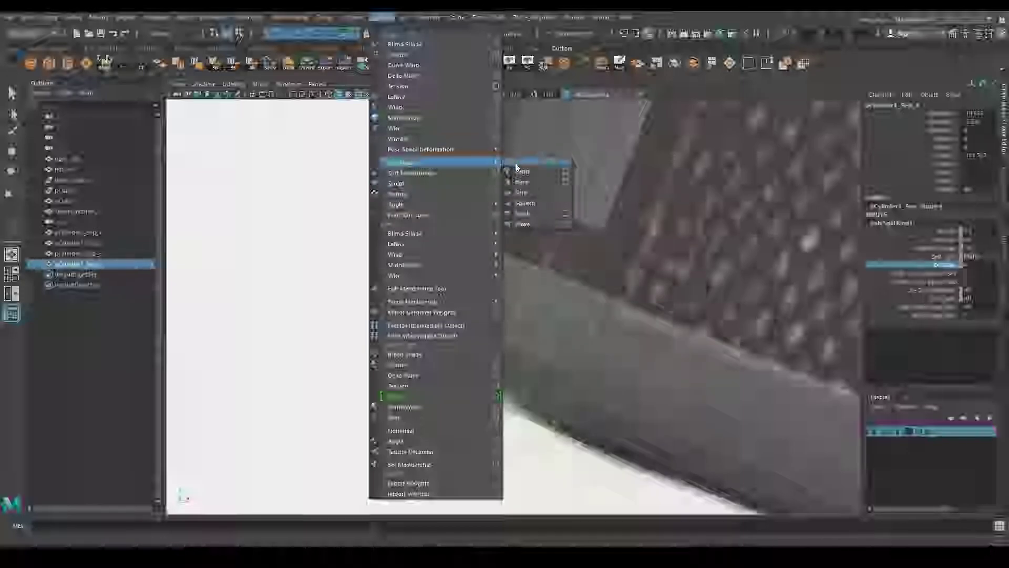
Add a Bend deformer to the panel and raise its Curvature.
{"action": "left_click", "coordinate": [520, 172]}
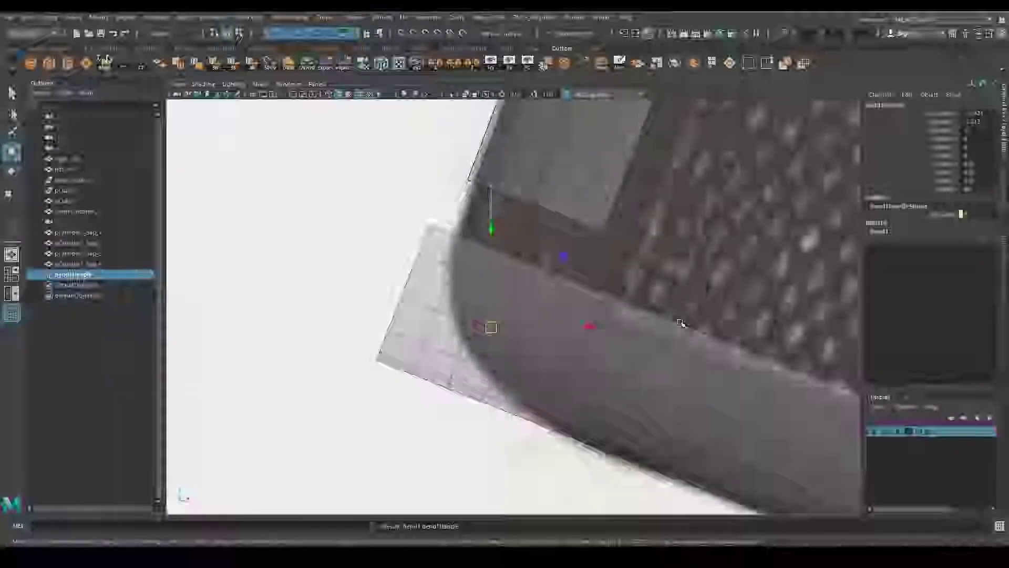
{"action": "left_click", "coordinate": [879, 231]}
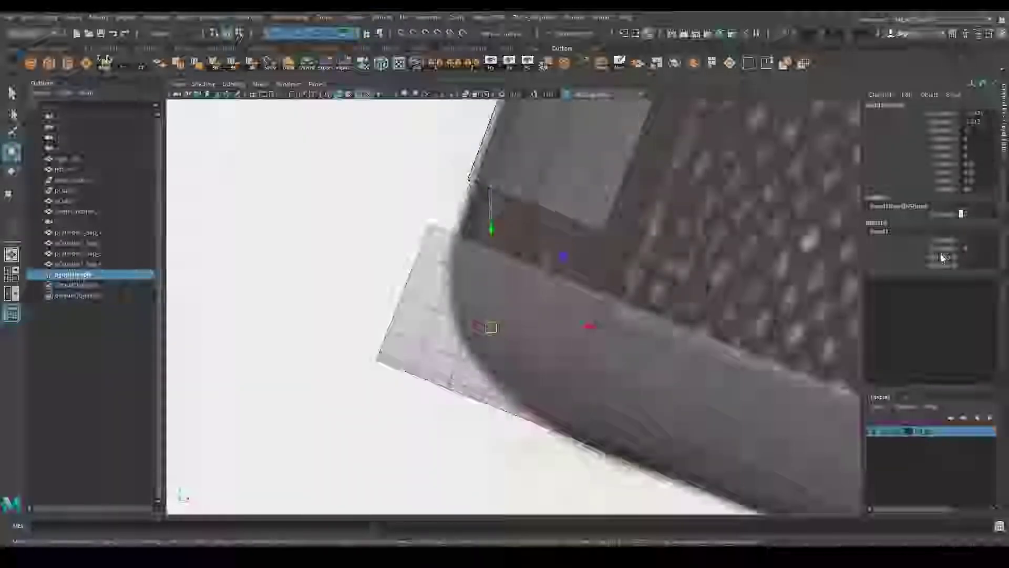
{"action": "left_click", "coordinate": [941, 248]}
{"action": "middle_click_drag", "start_coordinate": [721, 268], "coordinate": [735, 278]}
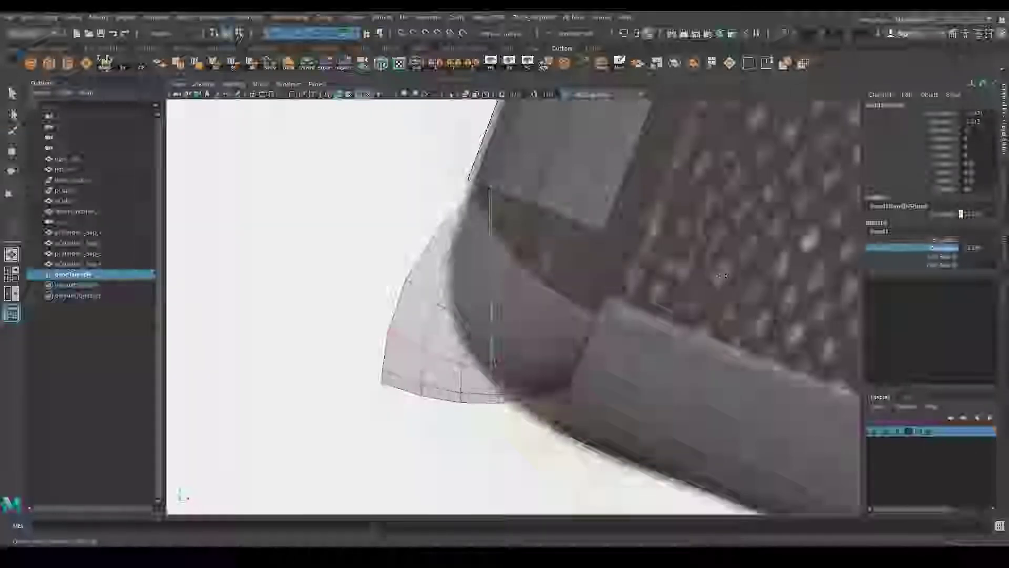
Rotate and shift the bend deformer so the panel wraps around the grip corner.
{"action": "key", "text": "e"}
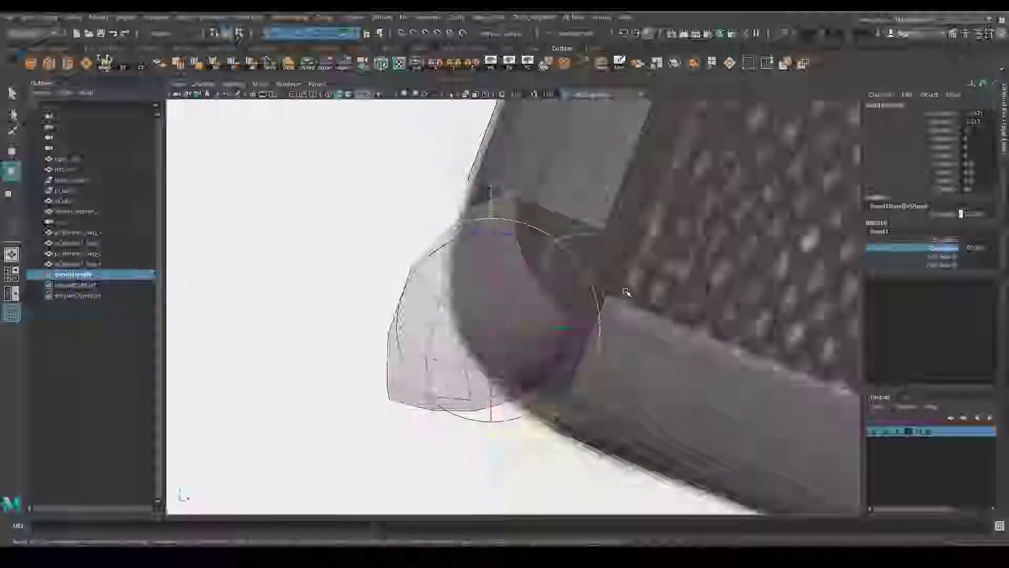
{"action": "left_click_drag", "start_coordinate": [568, 269], "coordinate": [467, 243]}
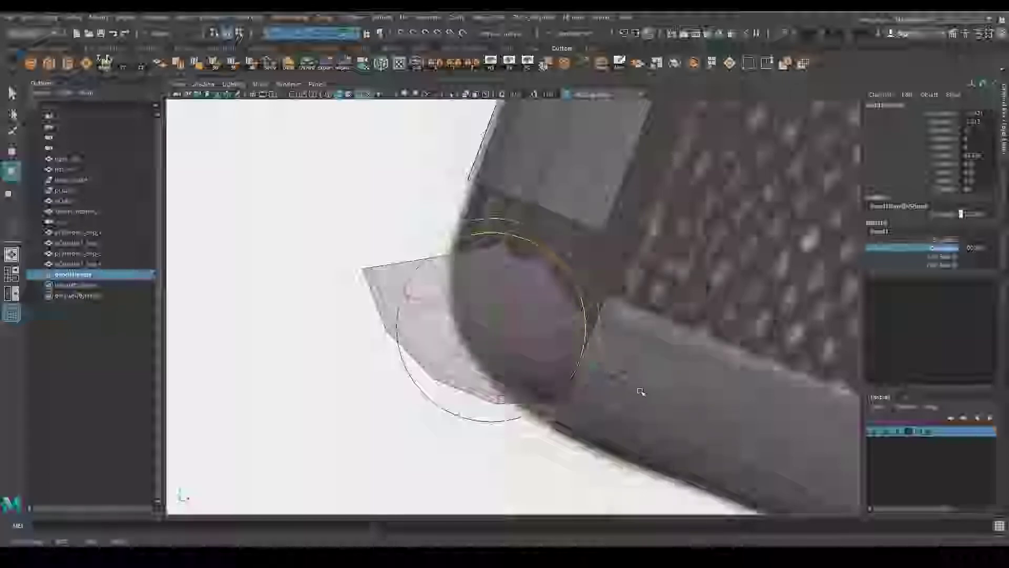
{"action": "key", "text": "w"}
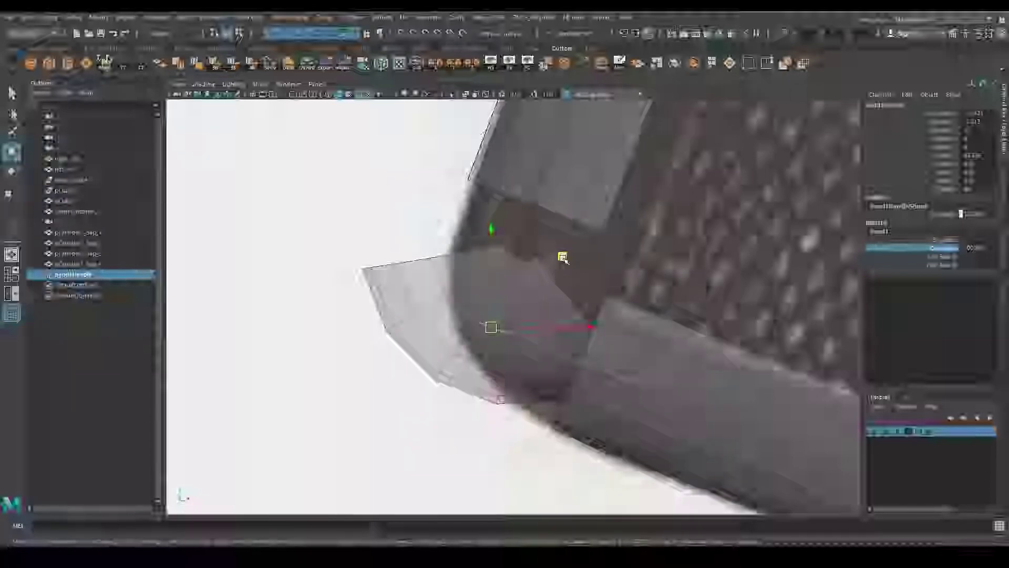
{"action": "left_click_drag", "start_coordinate": [563, 256], "coordinate": [652, 288]}
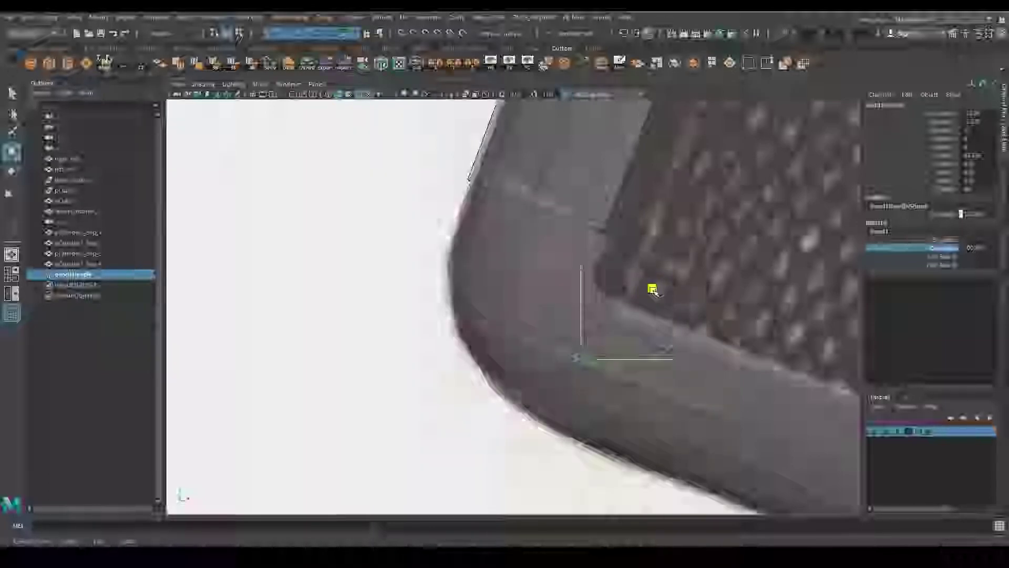
{"action": "left_click_drag", "start_coordinate": [652, 288], "coordinate": [539, 300], "text": "alt"}
{"action": "scroll", "coordinate": [539, 300], "scroll_direction": "up", "scroll_amount": 2}
{"action": "scroll", "coordinate": [581, 353], "scroll_direction": "up", "scroll_amount": 2}
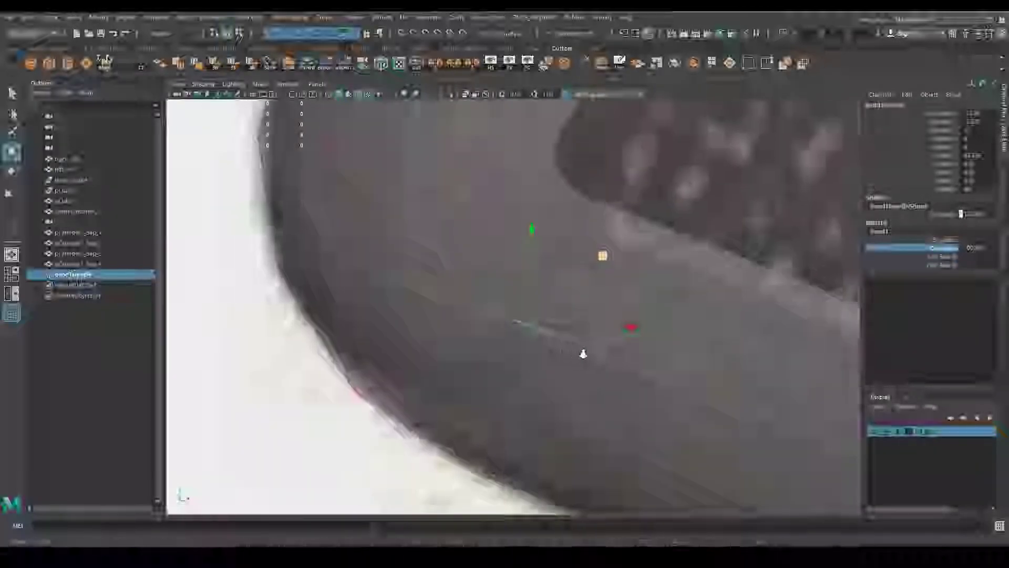
{"action": "scroll", "coordinate": [642, 277], "scroll_direction": "up", "scroll_amount": 2}
{"action": "mouse_move", "coordinate": [608, 260]}
{"action": "left_mouse_down", "text": "alt"}
{"action": "mouse_move", "coordinate": [629, 250]}
{"action": "mouse_move", "coordinate": [613, 315]}
{"action": "left_mouse_up", "text": "alt"}
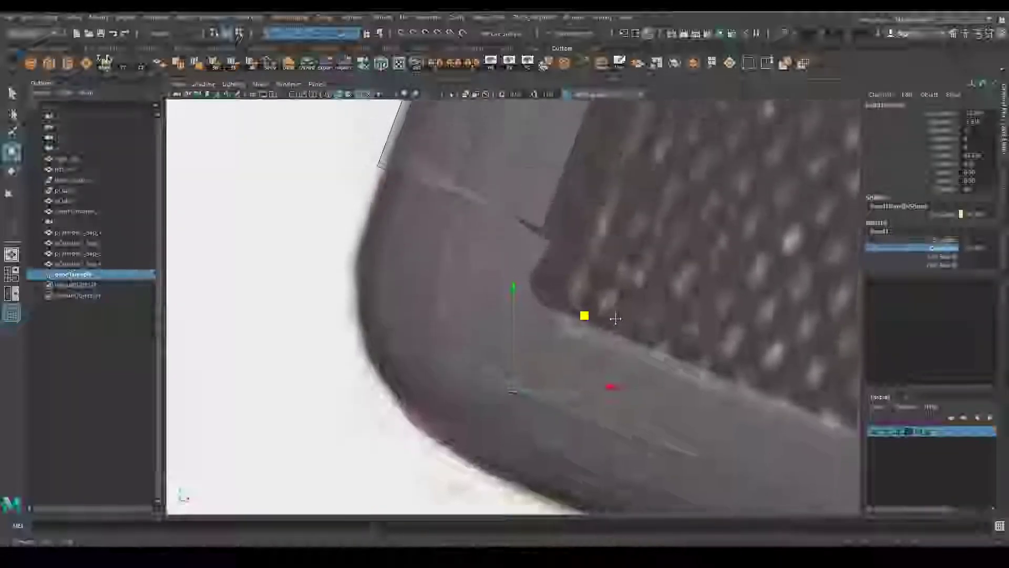
{"action": "key", "text": "q"}
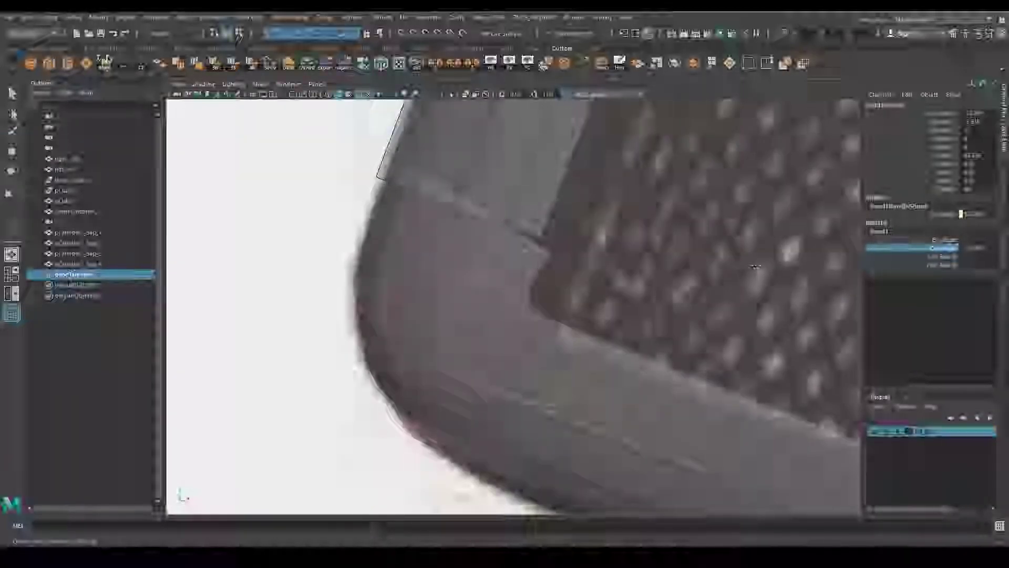
{"action": "middle_click_drag", "start_coordinate": [756, 266], "coordinate": [752, 266]}
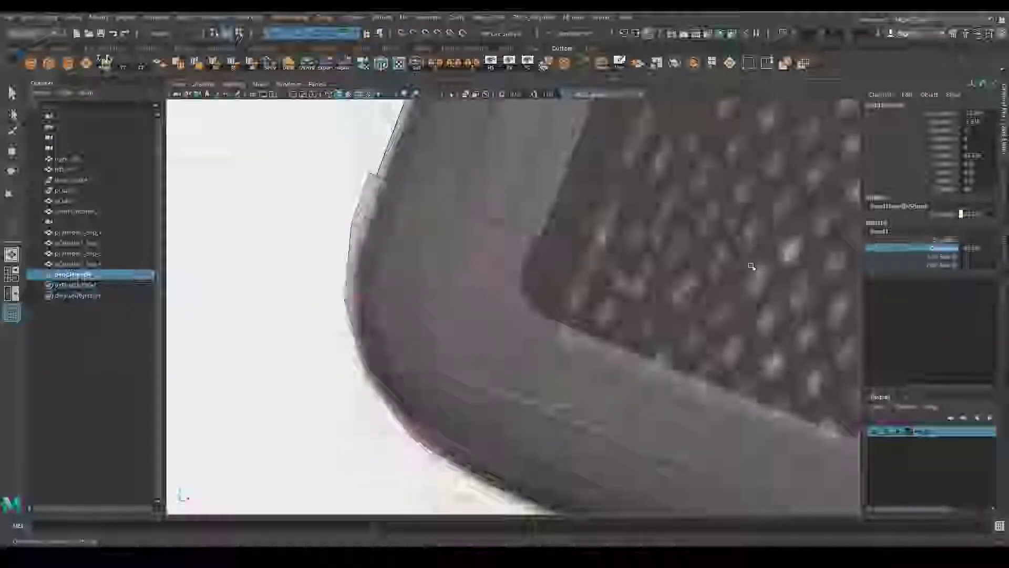
Pull a corner vertex down-left to tidy the bevelled corner, then select another grip piece.
{"action": "left_click", "coordinate": [584, 327]}
{"action": "key", "text": "w"}
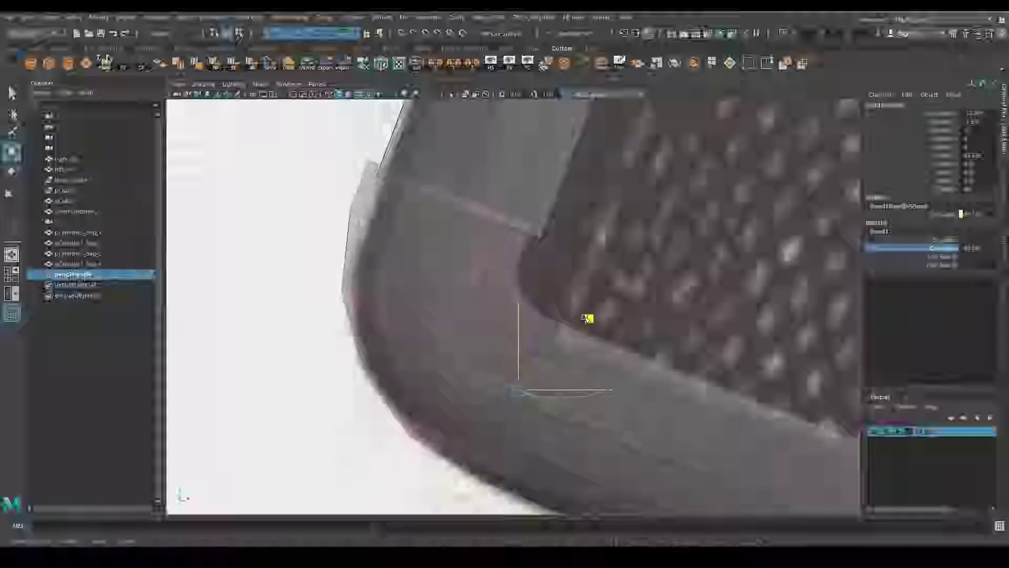
{"action": "middle_click_drag", "start_coordinate": [587, 323], "coordinate": [578, 336]}
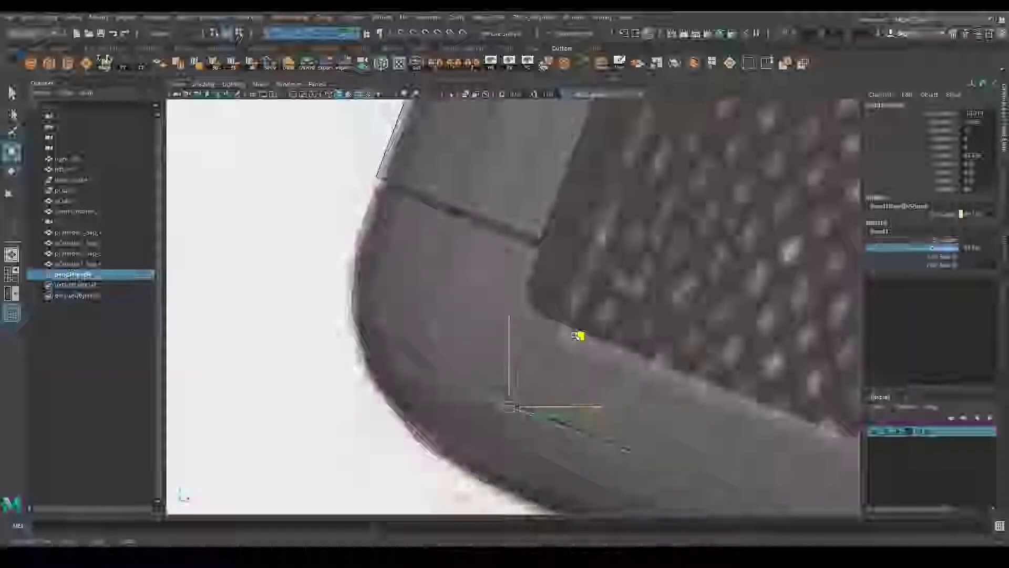
{"action": "middle_click_drag", "start_coordinate": [578, 336], "coordinate": [578, 333]}
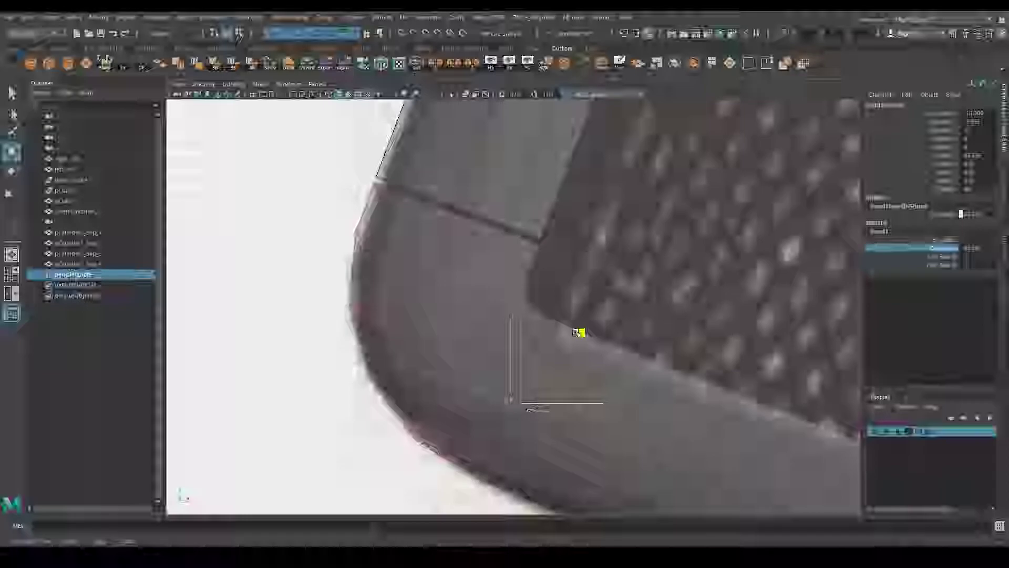
{"action": "mouse_move", "coordinate": [579, 332]}
{"action": "left_mouse_down", "text": "alt"}
{"action": "mouse_move", "coordinate": [551, 274]}
{"action": "mouse_move", "coordinate": [696, 320]}
{"action": "mouse_move", "coordinate": [576, 243]}
{"action": "left_mouse_up", "text": "alt"}
{"action": "left_click", "coordinate": [571, 262]}
Snap the side panel's pivot to the corner vertex at its edge end.
{"action": "right_click_drag", "start_coordinate": [575, 244], "coordinate": [520, 241]}
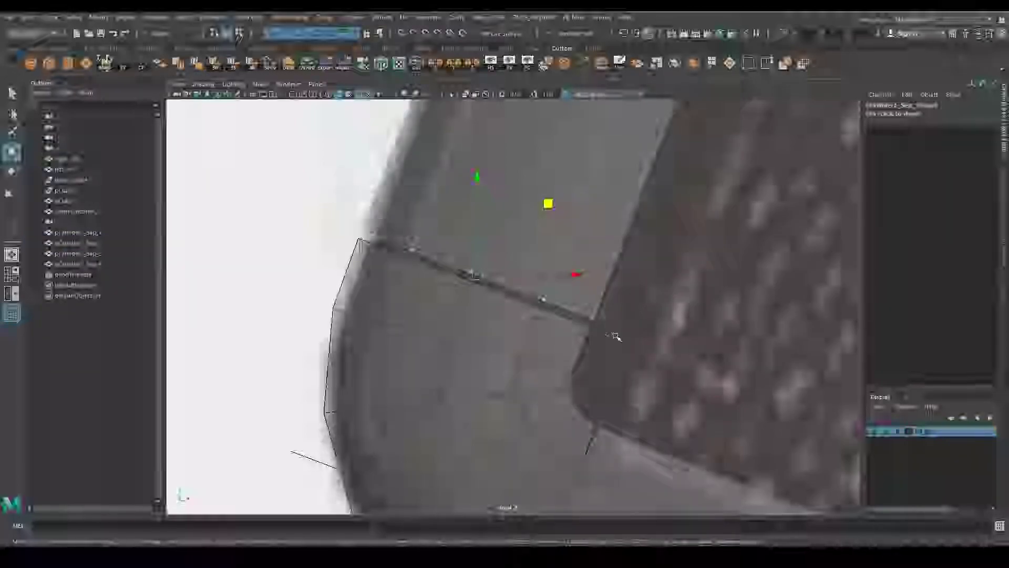
{"action": "key", "text": "d"}
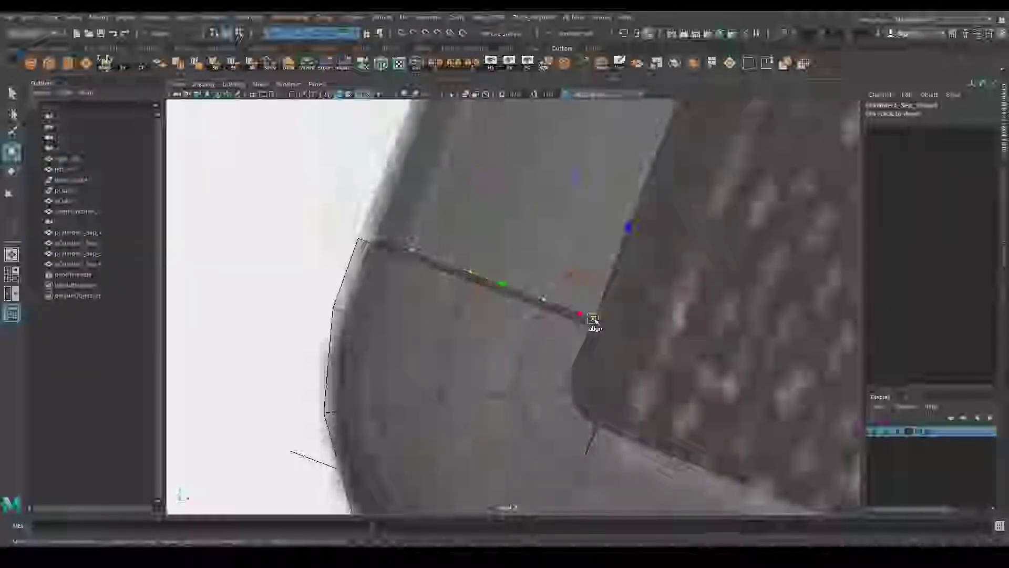
{"action": "left_click", "coordinate": [593, 318]}
{"action": "left_click", "coordinate": [626, 232]}
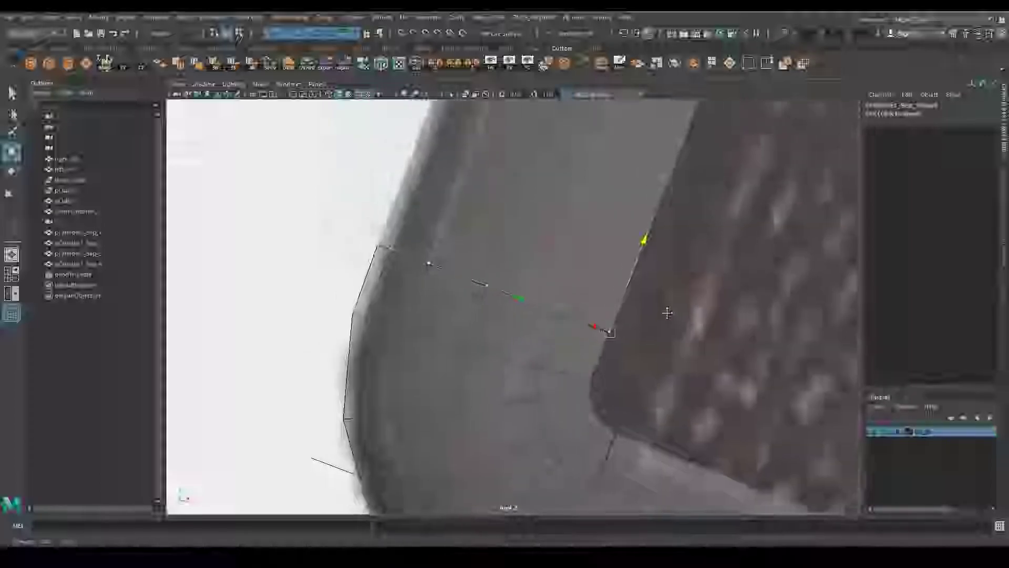
{"action": "middle_click_drag", "start_coordinate": [626, 232], "coordinate": [666, 239], "text": "alt"}
{"action": "key", "text": "q"}
Delete the side panel's construction history and bring up the BB_snapToClose script.
{"action": "left_click", "coordinate": [570, 347]}
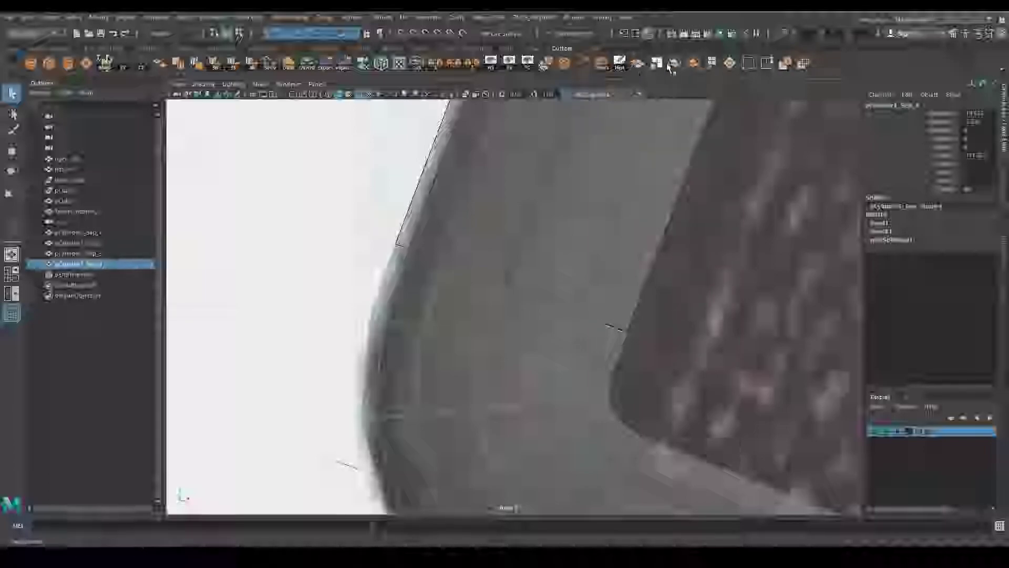
{"action": "left_click", "coordinate": [621, 63]}
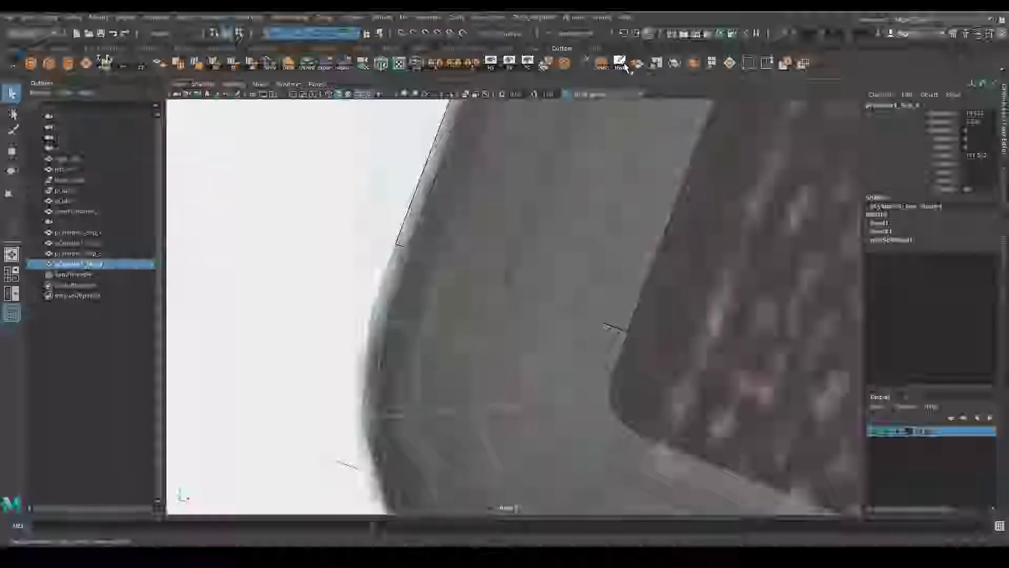
{"action": "left_click", "coordinate": [270, 63]}
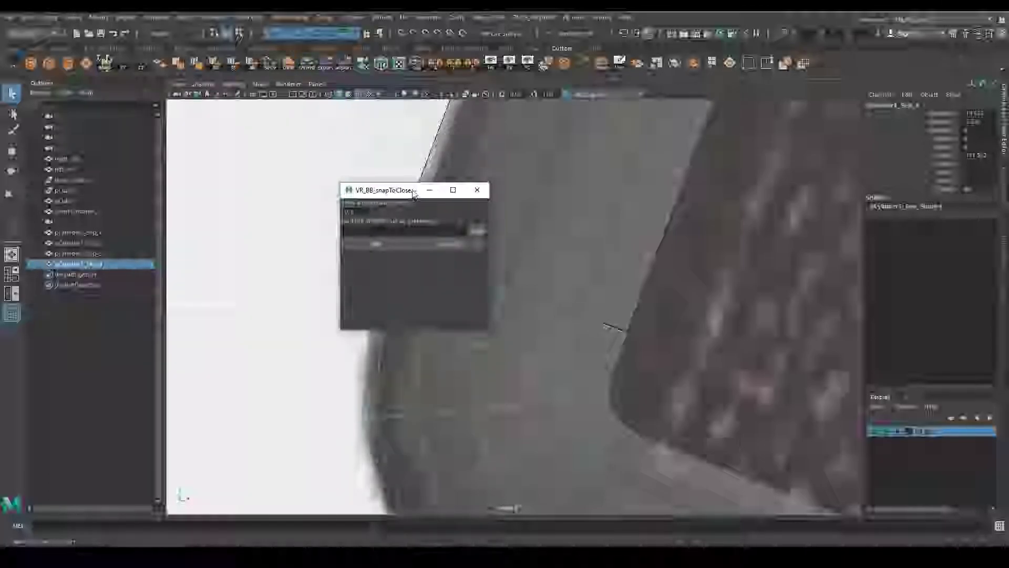
{"action": "left_click_drag", "start_coordinate": [357, 190], "coordinate": [202, 194]}
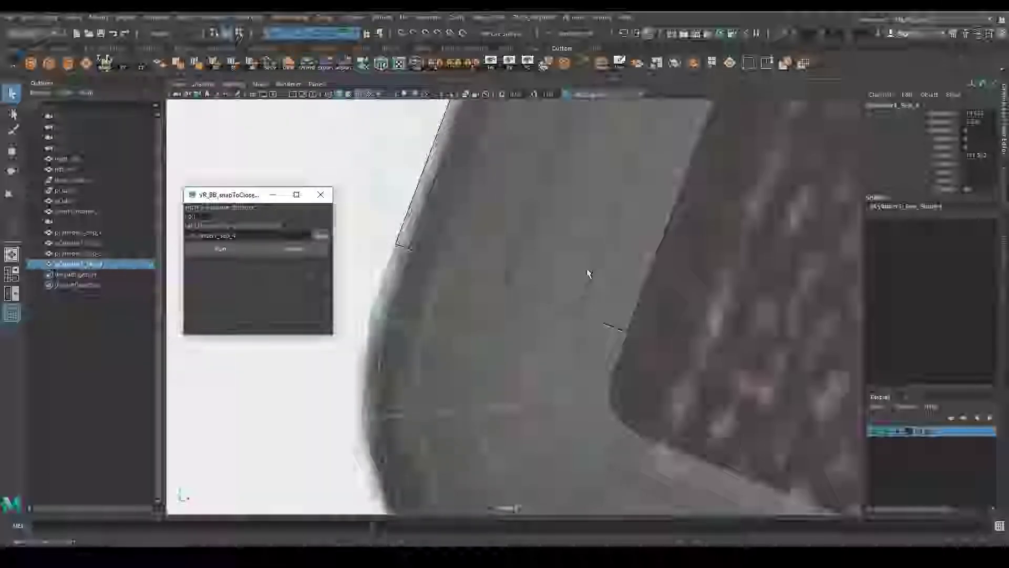
Pick a panel border vertex, close the snap script, and select both side panels.
{"action": "left_click_drag", "start_coordinate": [588, 274], "coordinate": [637, 260], "text": "alt"}
{"action": "right_click_drag", "start_coordinate": [642, 263], "coordinate": [563, 251]}
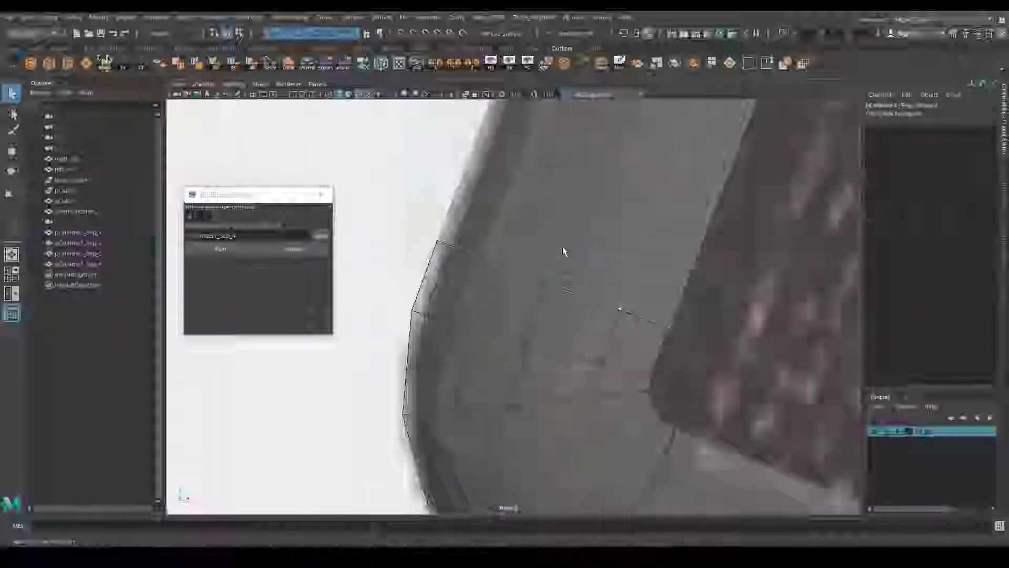
{"action": "left_click", "coordinate": [547, 281]}
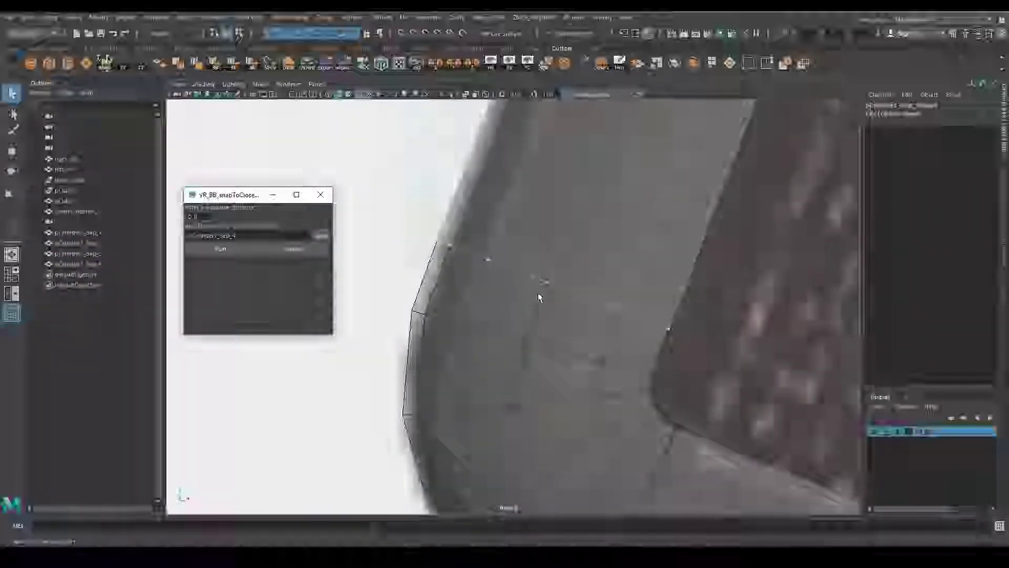
{"action": "left_click", "coordinate": [597, 265]}
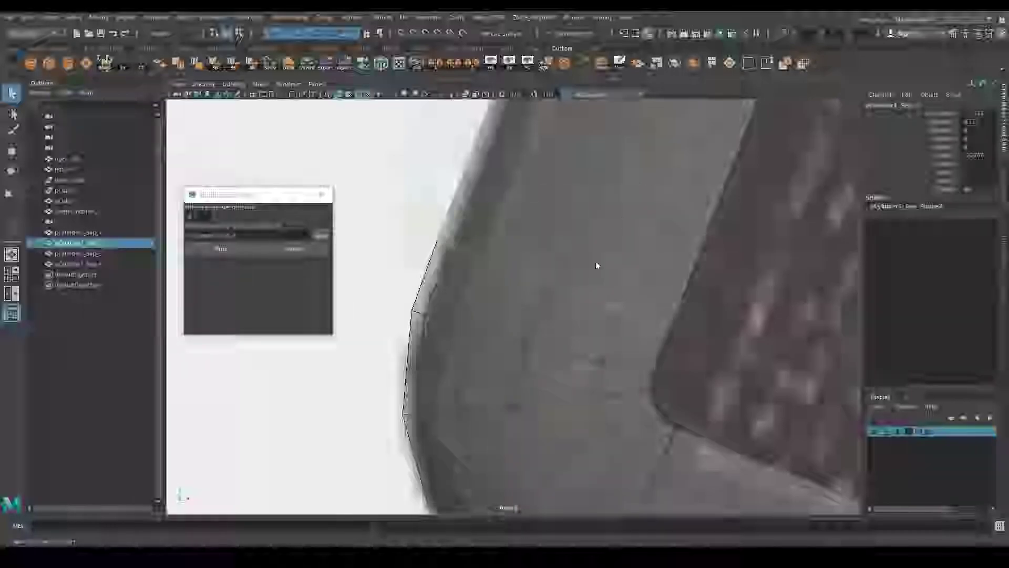
{"action": "left_click", "coordinate": [321, 194]}
{"action": "left_click", "coordinate": [609, 302], "text": "shift"}
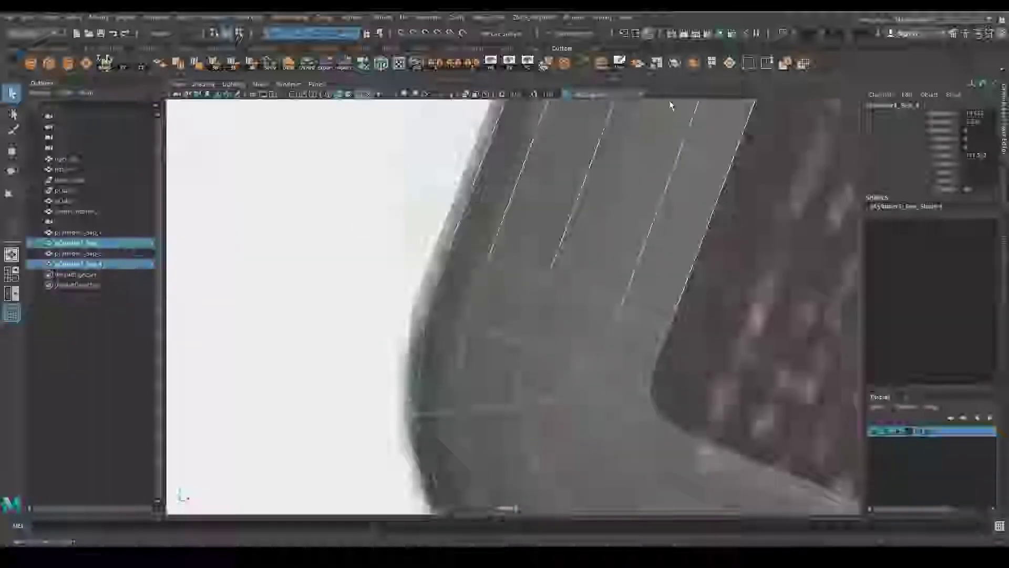
Combine the two side panels, merge their overlapping vertices, and reselect the grip mesh.
{"action": "left_click", "coordinate": [664, 244]}
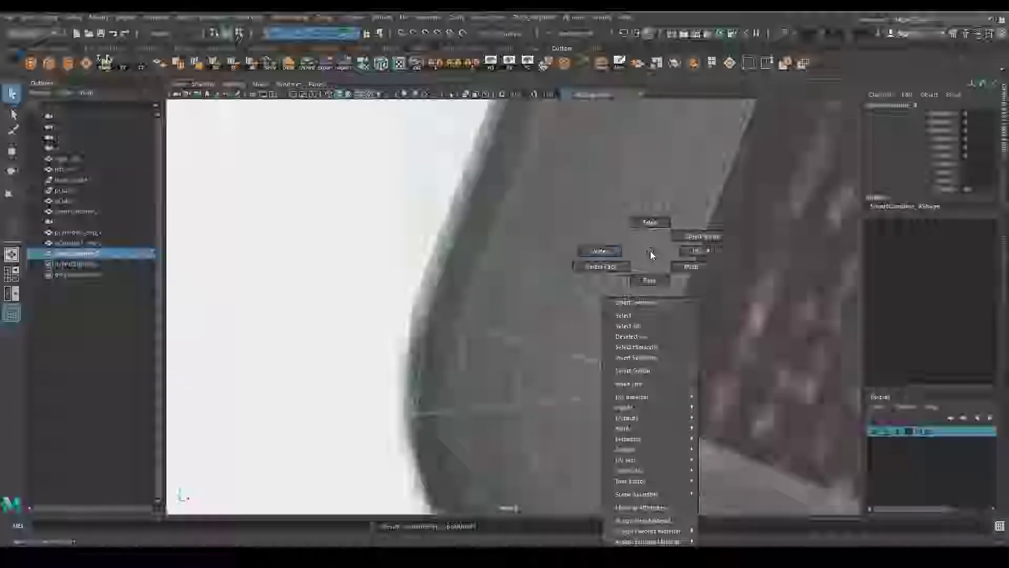
{"action": "right_click_drag", "start_coordinate": [652, 252], "coordinate": [471, 251]}
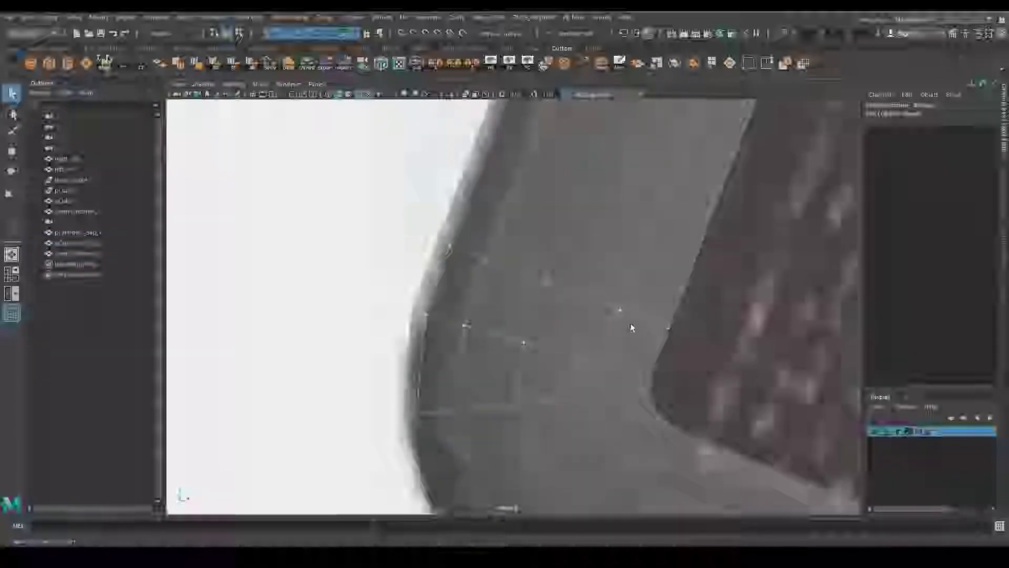
{"action": "left_click", "coordinate": [547, 67]}
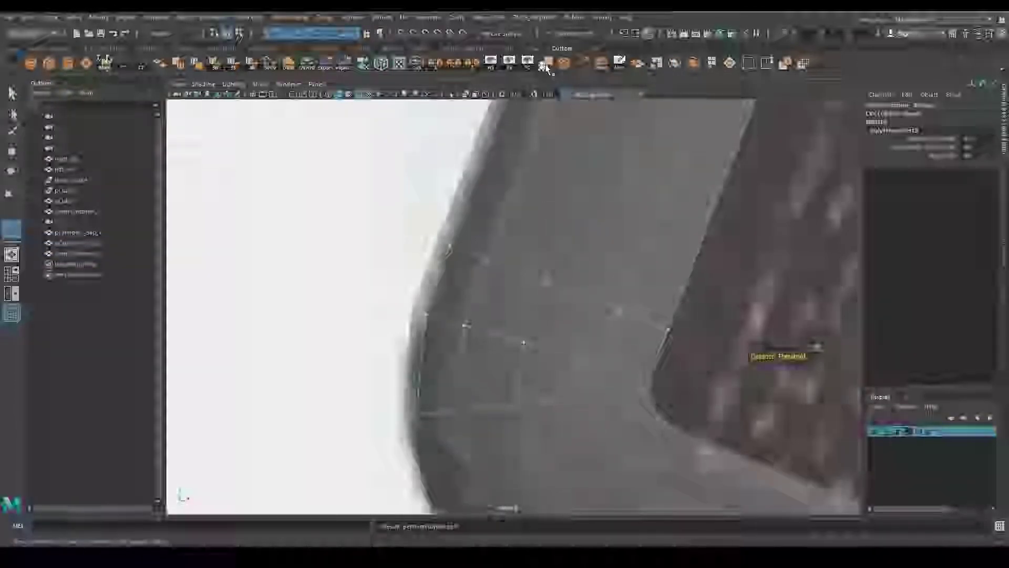
{"action": "mouse_move", "coordinate": [570, 282]}
{"action": "left_mouse_down", "text": "alt"}
{"action": "mouse_move", "coordinate": [649, 334]}
{"action": "mouse_move", "coordinate": [633, 273]}
{"action": "left_mouse_up", "text": "alt"}
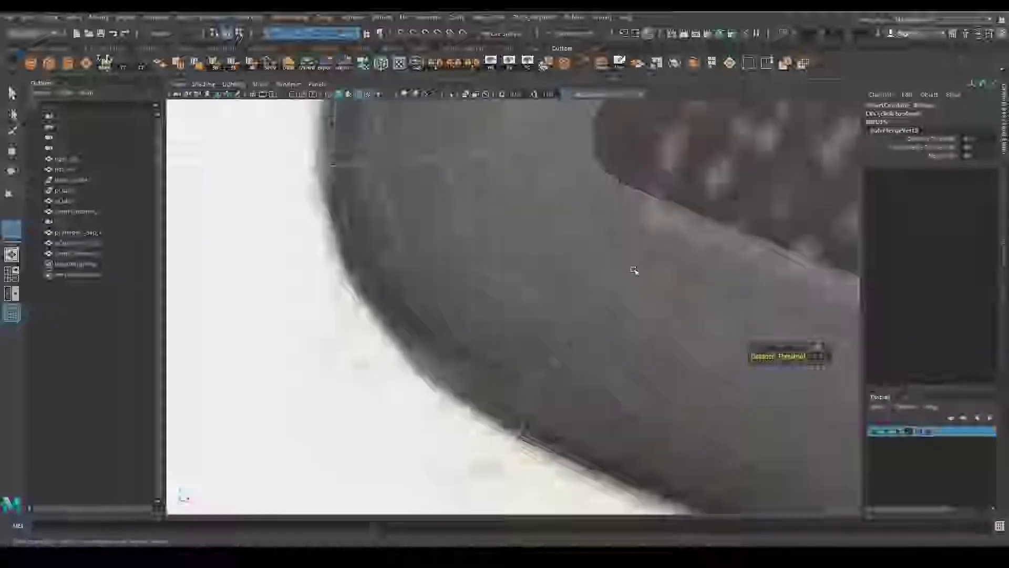
{"action": "left_click", "coordinate": [696, 332]}
{"action": "left_click_drag", "start_coordinate": [697, 331], "coordinate": [630, 340], "text": "alt"}
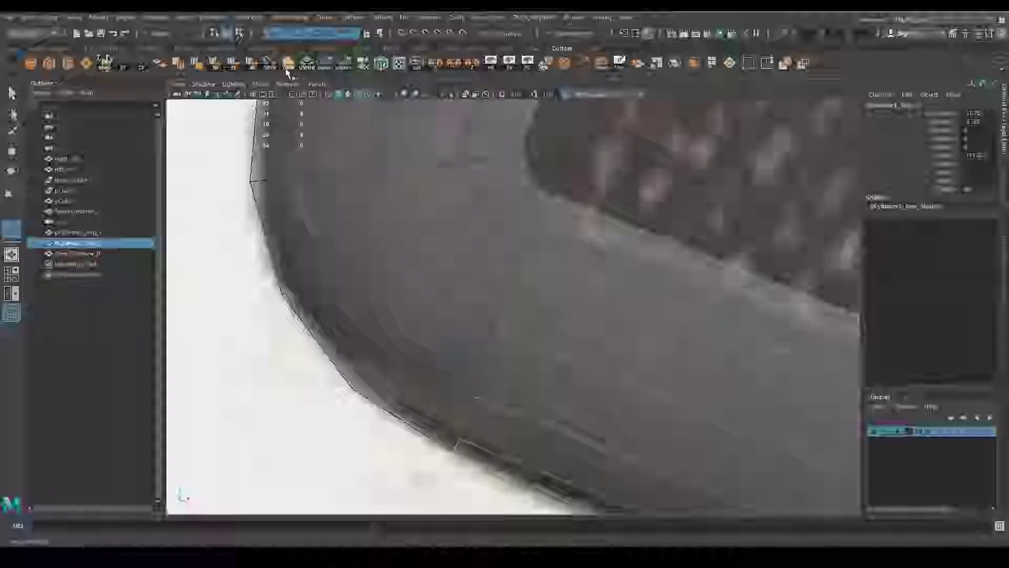
Load the selected grip object as the snap target in the snap-to-closest script.
{"action": "left_click", "coordinate": [270, 67]}
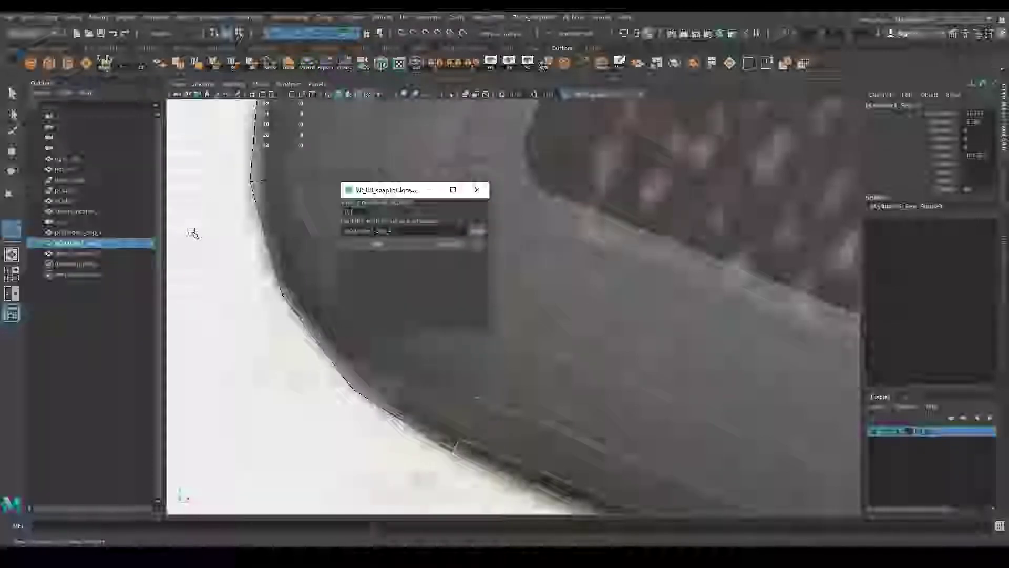
{"action": "left_click", "coordinate": [377, 242]}
{"action": "left_click_drag", "start_coordinate": [407, 192], "coordinate": [271, 190]}
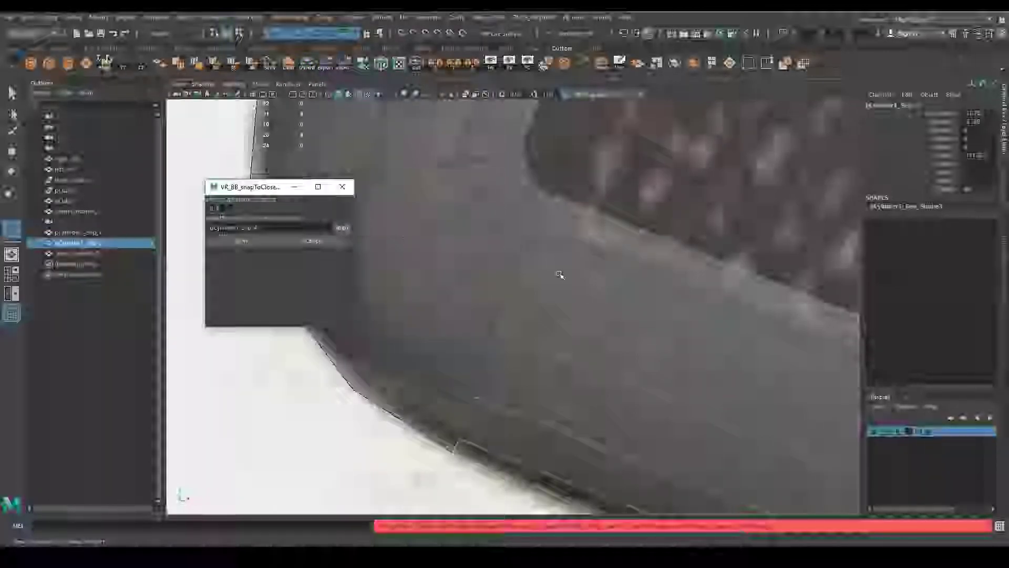
{"action": "key", "text": "g"}
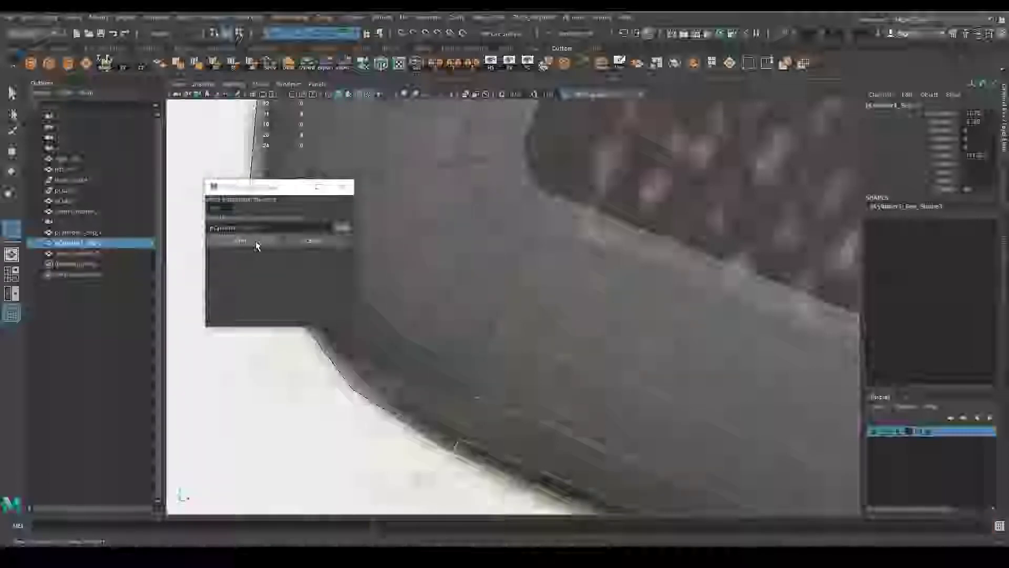
{"action": "left_click", "coordinate": [254, 242]}
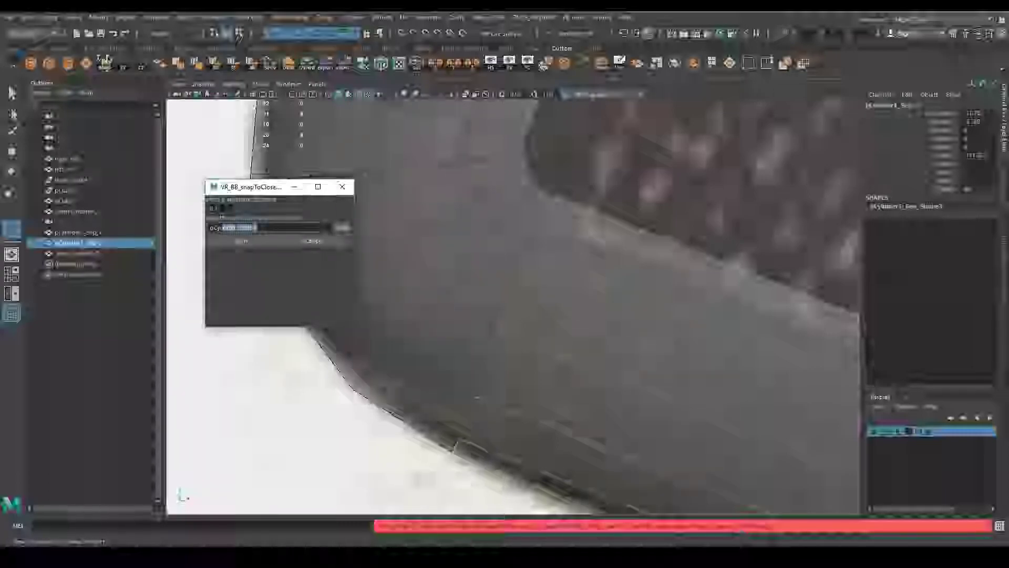
{"action": "key", "text": "BackSpace"}
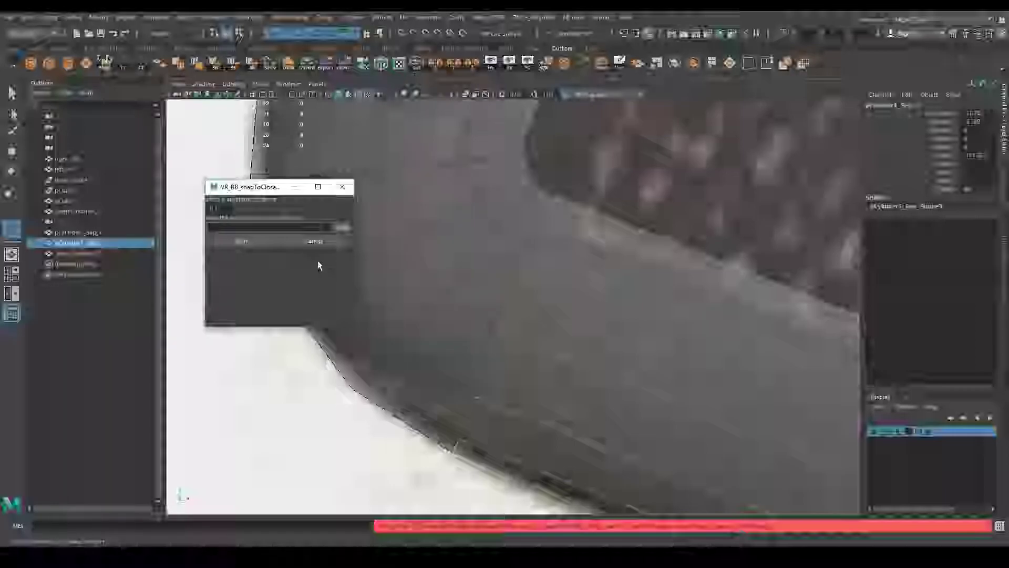
{"action": "key", "text": "g"}
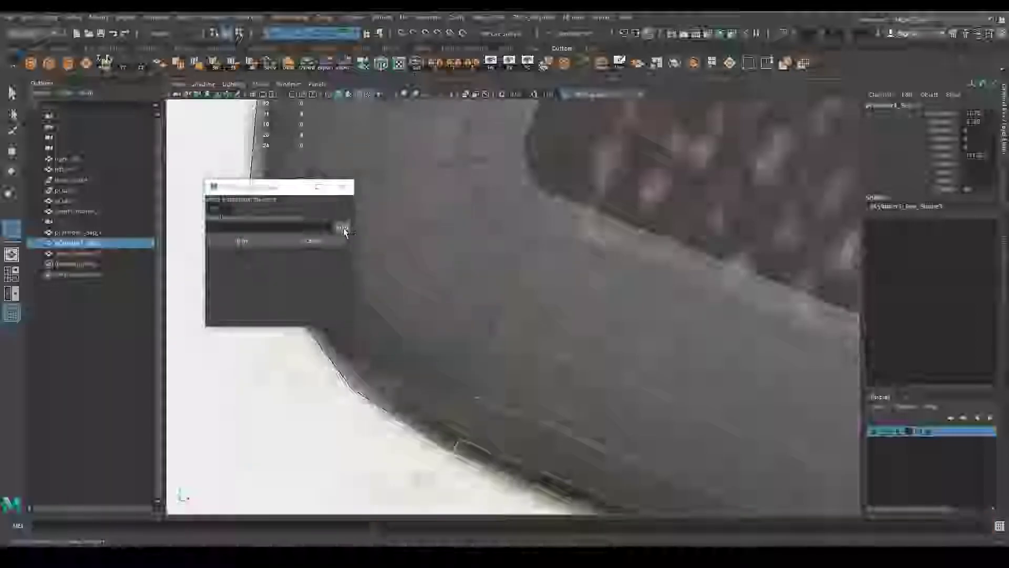
{"action": "left_click", "coordinate": [342, 228]}
Snap the grip's lower-edge vertices to the closest surface, then merge the overlapping vertices.
{"action": "right_click_drag", "start_coordinate": [502, 242], "coordinate": [531, 244]}
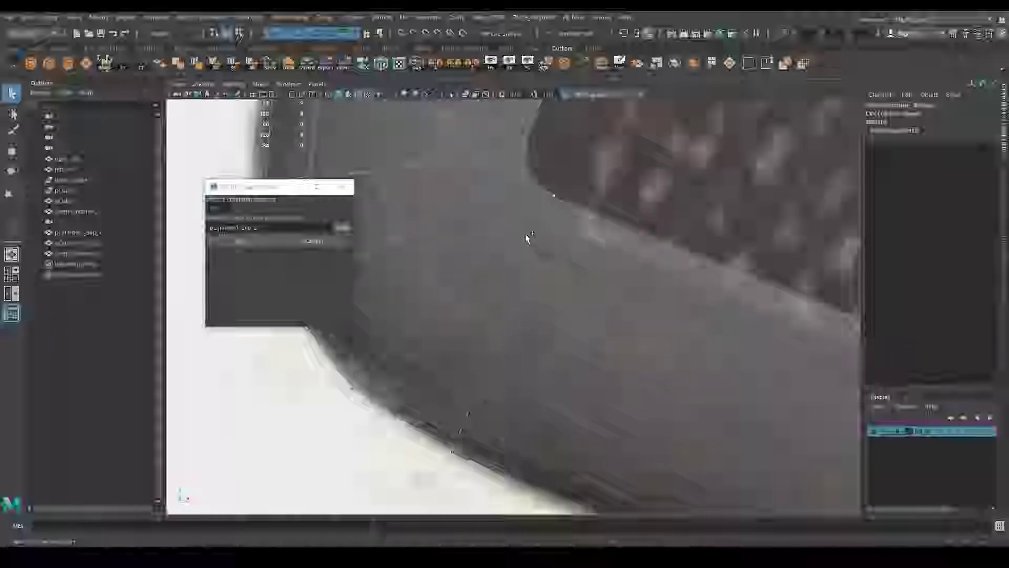
{"action": "left_click", "coordinate": [475, 397]}
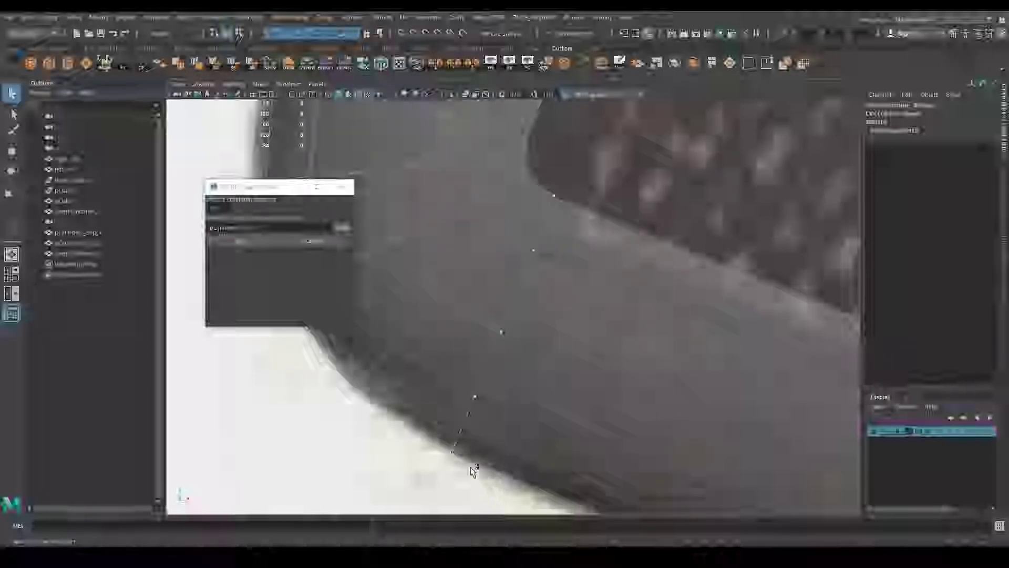
{"action": "left_click", "coordinate": [254, 242]}
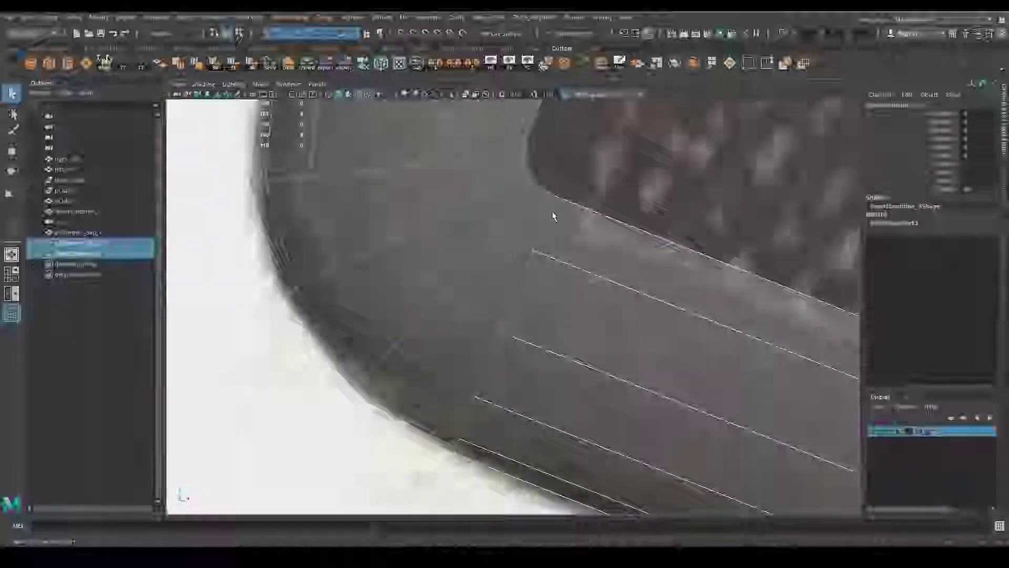
{"action": "left_click", "coordinate": [651, 65]}
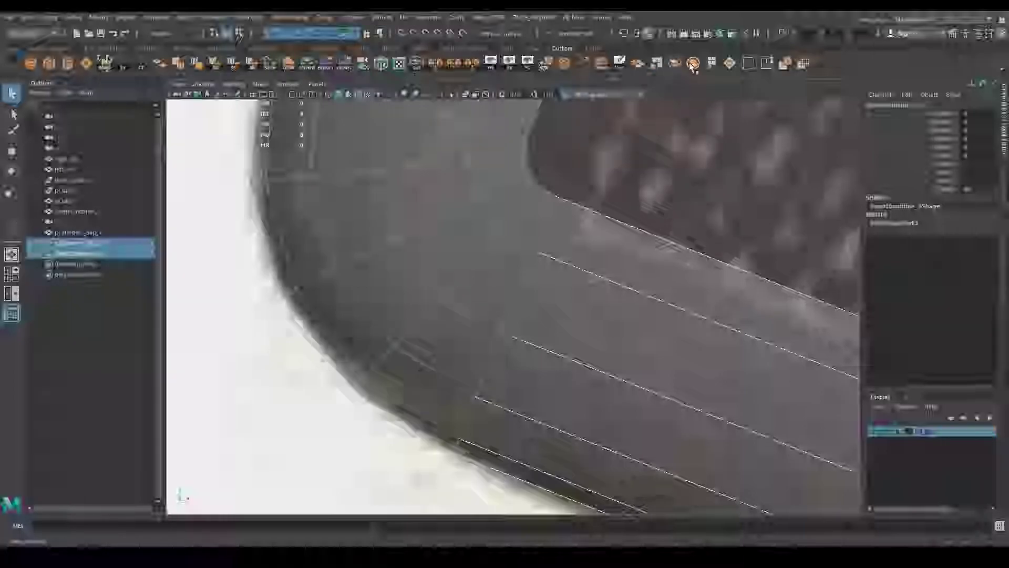
{"action": "right_click_drag", "start_coordinate": [572, 266], "coordinate": [478, 177]}
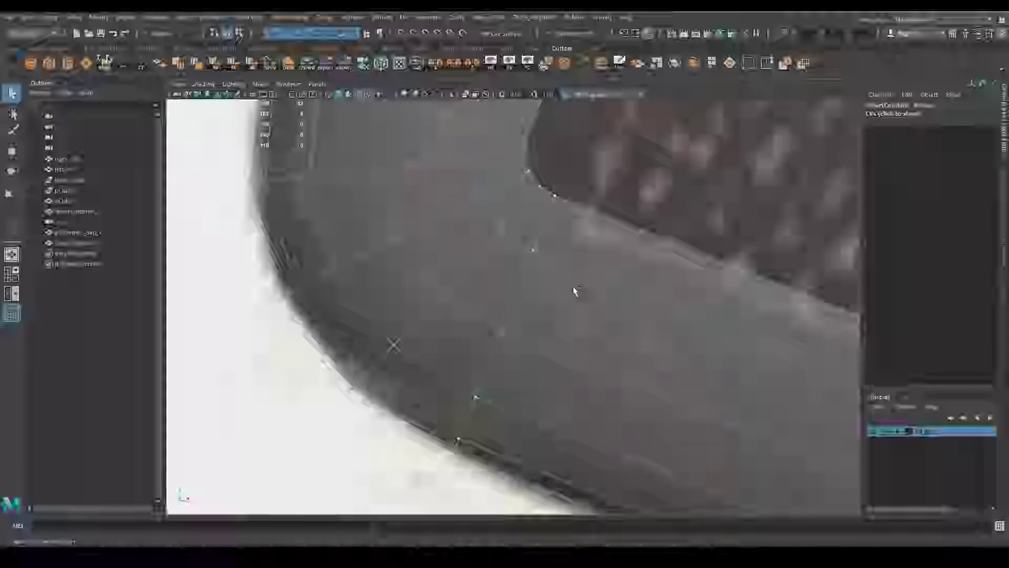
{"action": "left_click", "coordinate": [548, 65]}
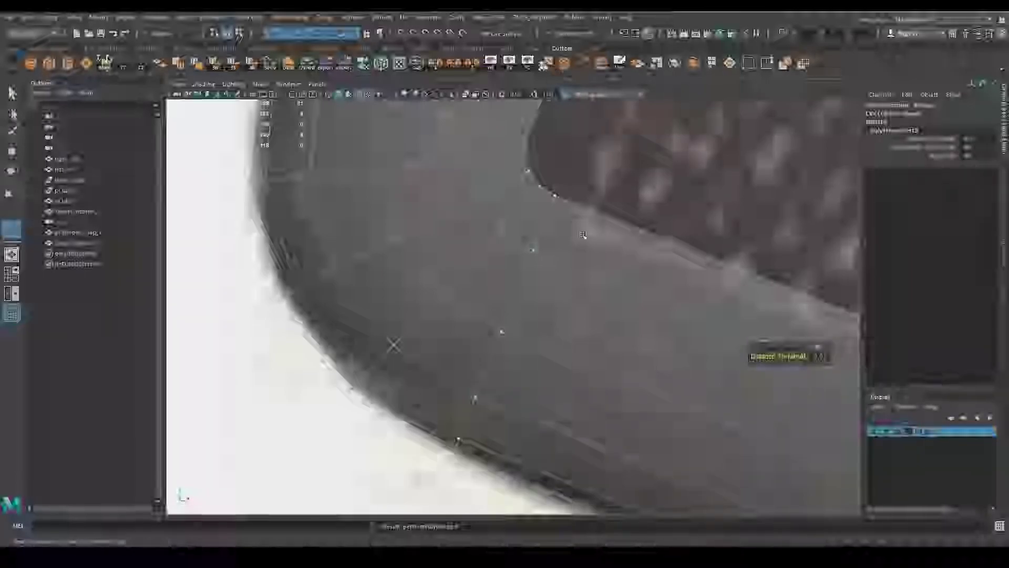
{"action": "right_click_drag", "start_coordinate": [591, 270], "coordinate": [694, 261]}
Nudge the narrow side strip slightly in Z, then rotate it a little to follow the grip edge.
{"action": "scroll", "coordinate": [693, 261], "scroll_direction": "down", "scroll_amount": 5}
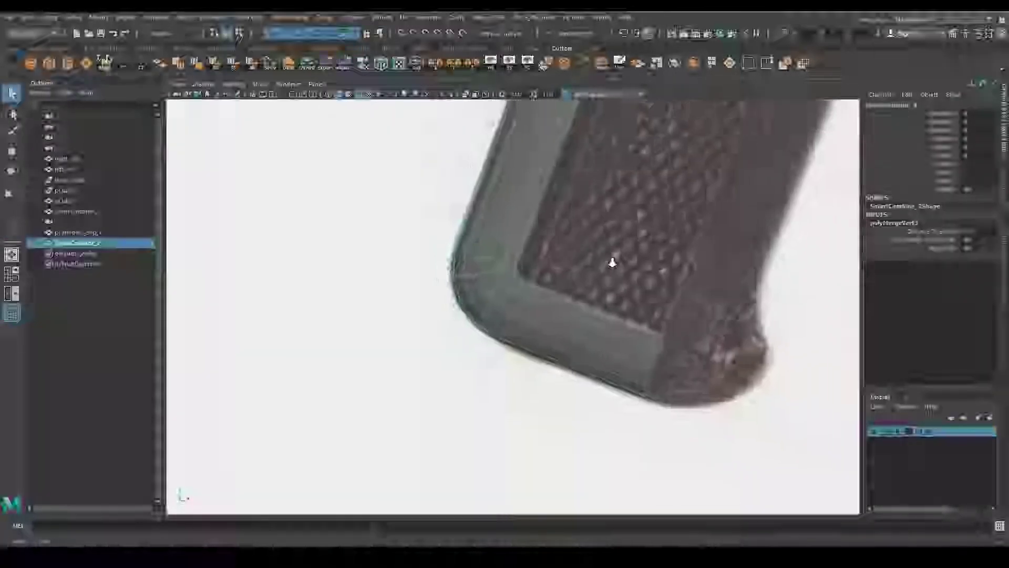
{"action": "scroll", "coordinate": [608, 259], "scroll_direction": "up", "scroll_amount": 4}
{"action": "mouse_move", "coordinate": [604, 348]}
{"action": "left_mouse_down", "text": "alt"}
{"action": "mouse_move", "coordinate": [653, 320]}
{"action": "mouse_move", "coordinate": [591, 350]}
{"action": "mouse_move", "coordinate": [570, 346]}
{"action": "mouse_move", "coordinate": [618, 231]}
{"action": "left_mouse_up", "text": "alt"}
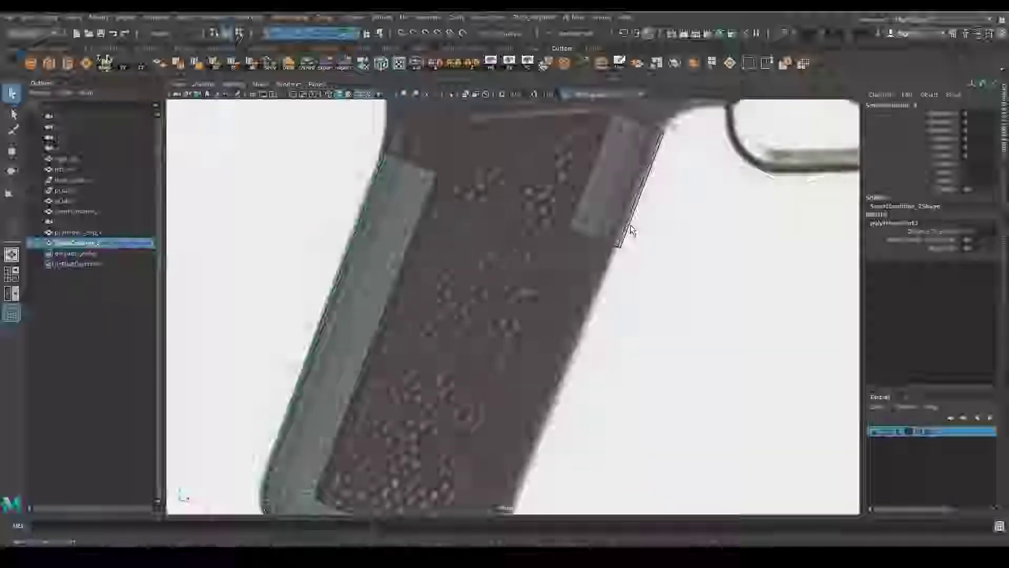
{"action": "middle_click_drag", "start_coordinate": [618, 231], "coordinate": [570, 331], "text": "alt"}
{"action": "key", "text": "w"}
{"action": "scroll", "coordinate": [570, 332], "scroll_direction": "up", "scroll_amount": 5}
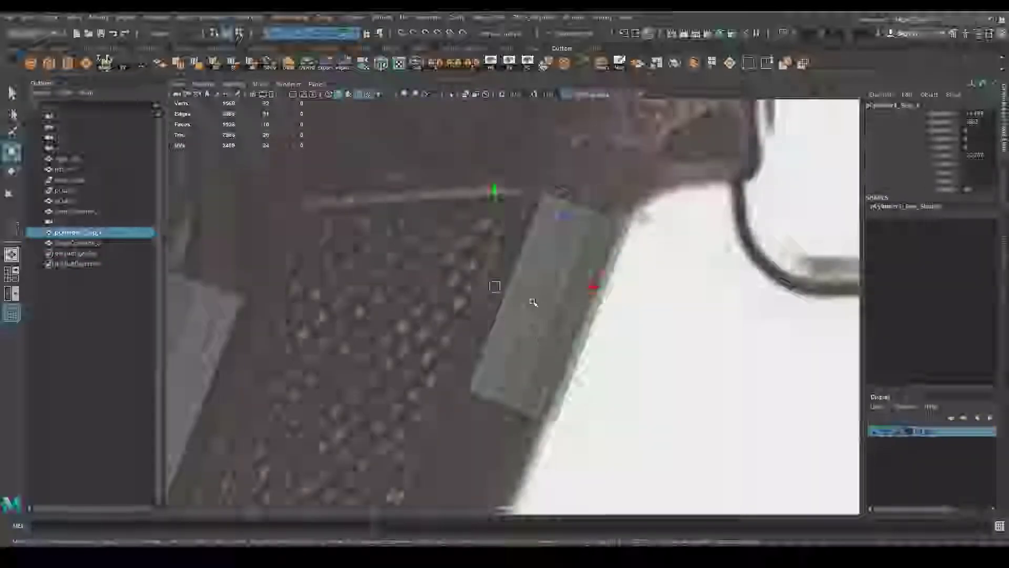
{"action": "left_click_drag", "start_coordinate": [563, 216], "coordinate": [561, 216]}
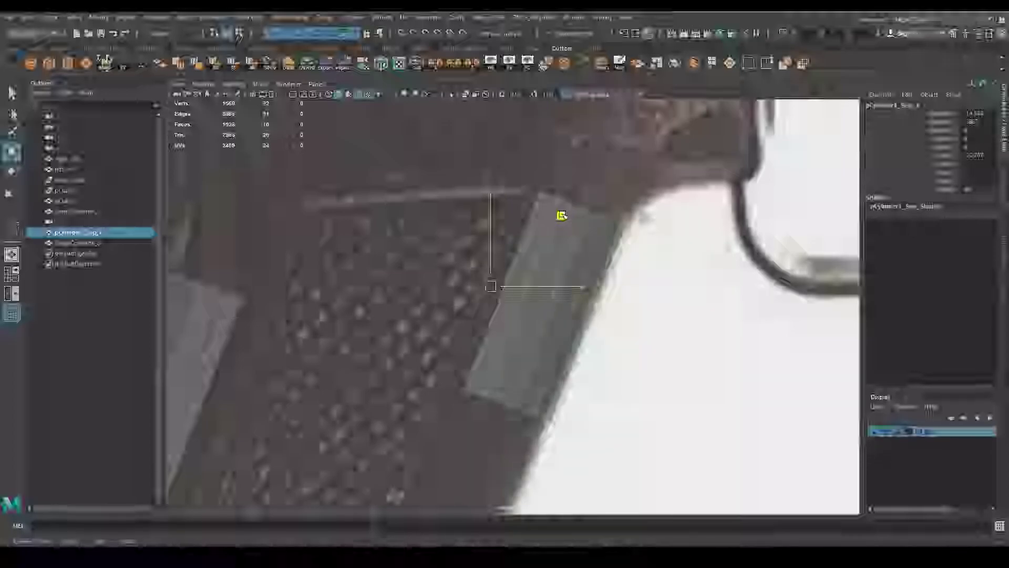
{"action": "mouse_move", "coordinate": [667, 342]}
{"action": "left_mouse_down", "text": "alt"}
{"action": "mouse_move", "coordinate": [642, 342]}
{"action": "mouse_move", "coordinate": [631, 302]}
{"action": "mouse_move", "coordinate": [637, 282]}
{"action": "left_mouse_up", "text": "alt"}
{"action": "key", "text": "e"}
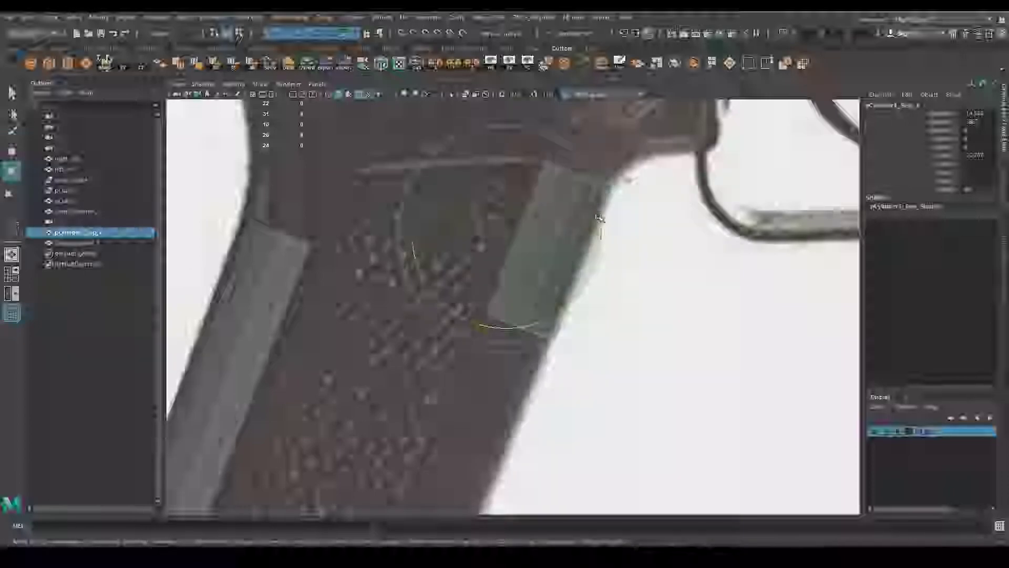
{"action": "left_click_drag", "start_coordinate": [594, 259], "coordinate": [595, 263]}
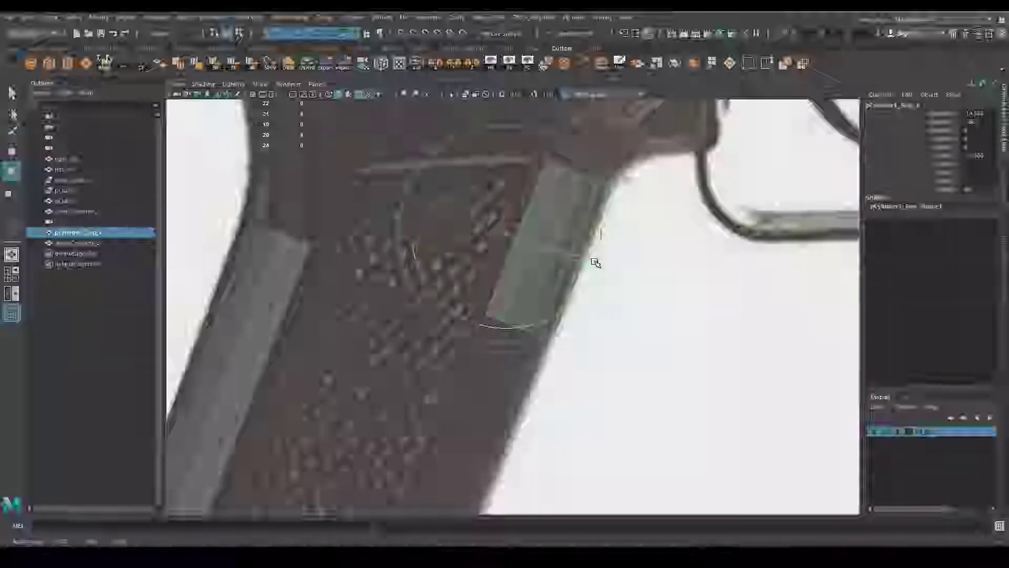
Select the side strip's bottom row of vertices in Vertex mode.
{"action": "right_click", "coordinate": [568, 252]}
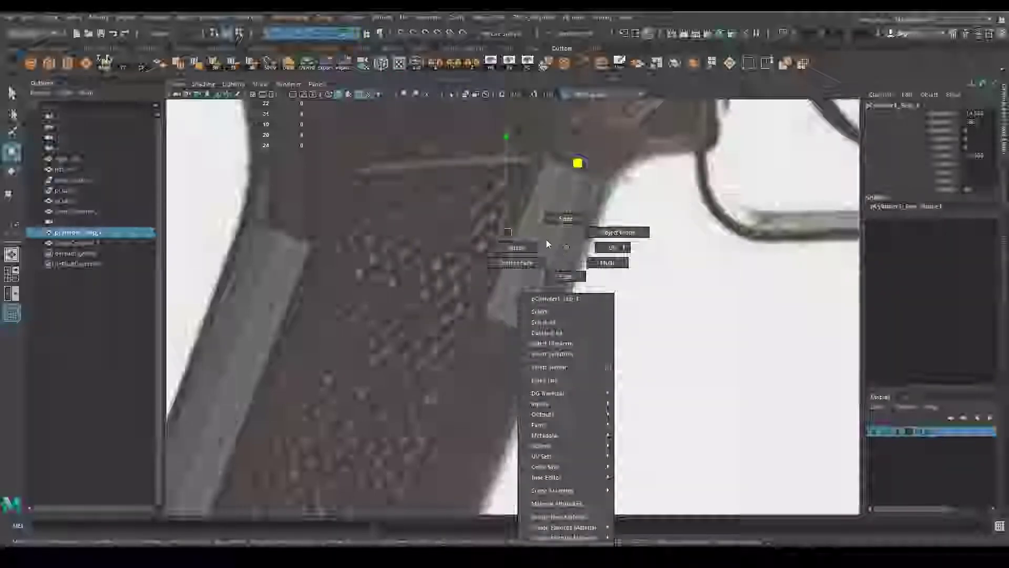
{"action": "left_click", "coordinate": [593, 292]}
{"action": "right_click_drag", "start_coordinate": [592, 293], "coordinate": [460, 293], "text": "alt"}
{"action": "left_click", "coordinate": [520, 284]}
{"action": "scroll", "coordinate": [578, 365], "scroll_direction": "up", "scroll_amount": 3}
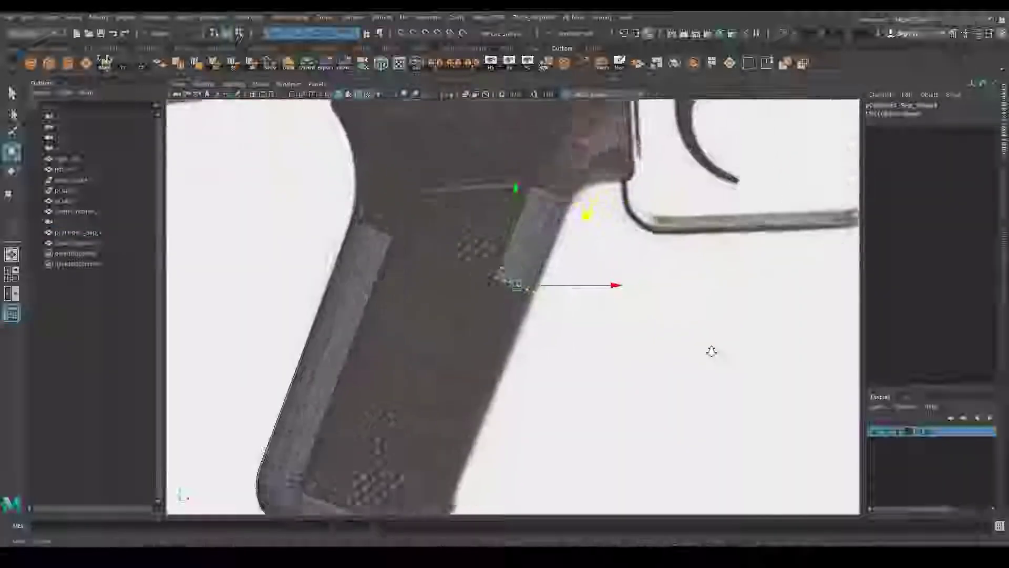
{"action": "scroll", "coordinate": [710, 349], "scroll_direction": "up", "scroll_amount": 4}
{"action": "scroll", "coordinate": [552, 356], "scroll_direction": "up", "scroll_amount": 3}
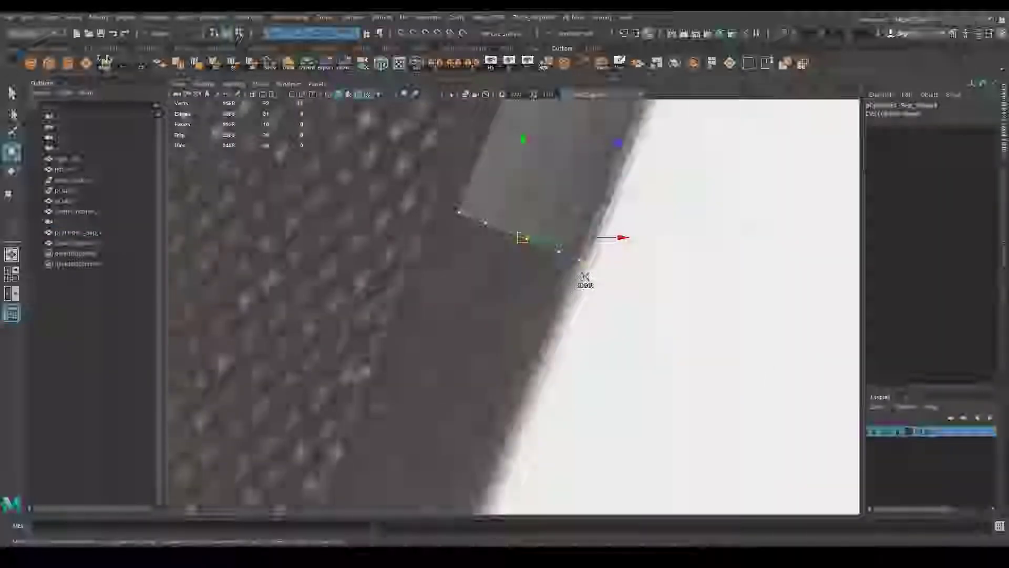
{"action": "left_click", "coordinate": [579, 259]}
{"action": "scroll", "coordinate": [619, 168], "scroll_direction": "up", "scroll_amount": 2}
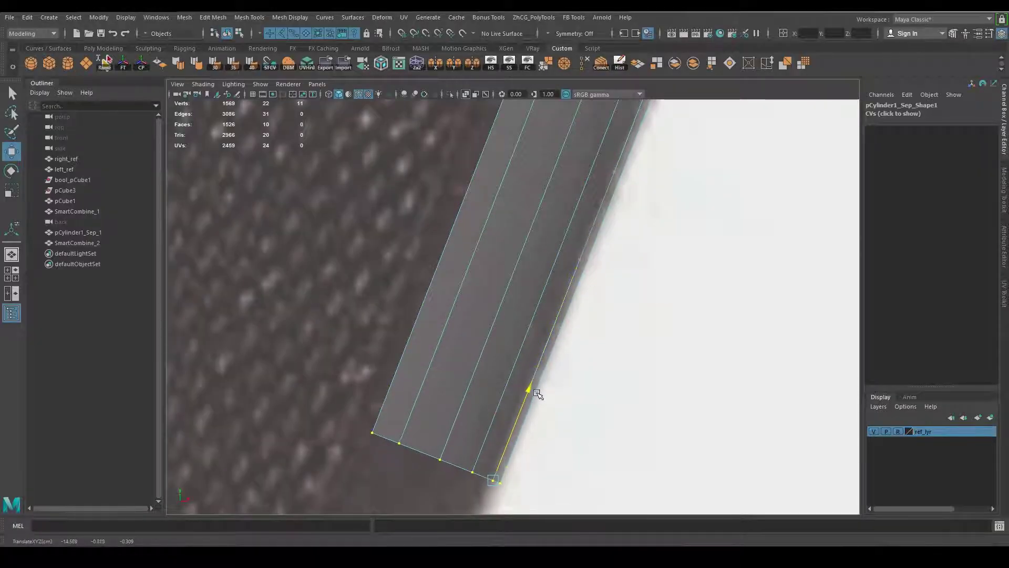
{"action": "scroll", "coordinate": [668, 105], "scroll_direction": "down", "scroll_amount": 3}
{"action": "scroll", "coordinate": [665, 140], "scroll_direction": "down", "scroll_amount": 2}
{"action": "scroll", "coordinate": [600, 164], "scroll_direction": "down", "scroll_amount": 2}
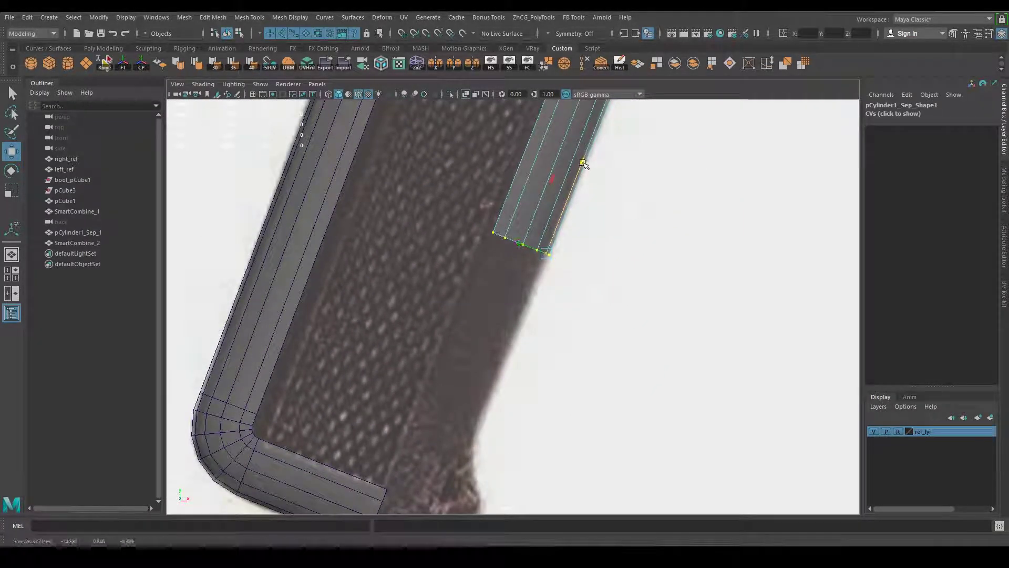
Pull the strip's bottom vertices down along Y toward the grip's rounded corner.
{"action": "left_click_drag", "start_coordinate": [600, 164], "coordinate": [515, 343]}
{"action": "scroll", "coordinate": [515, 343], "scroll_direction": "down", "scroll_amount": 3}
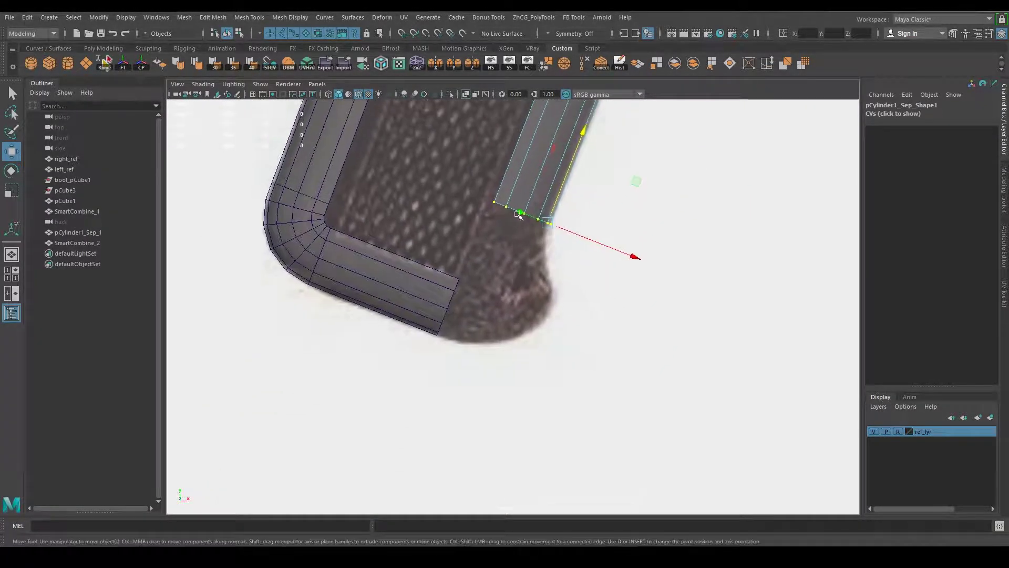
{"action": "scroll", "coordinate": [631, 282], "scroll_direction": "up", "scroll_amount": 2}
{"action": "scroll", "coordinate": [735, 329], "scroll_direction": "up", "scroll_amount": 2}
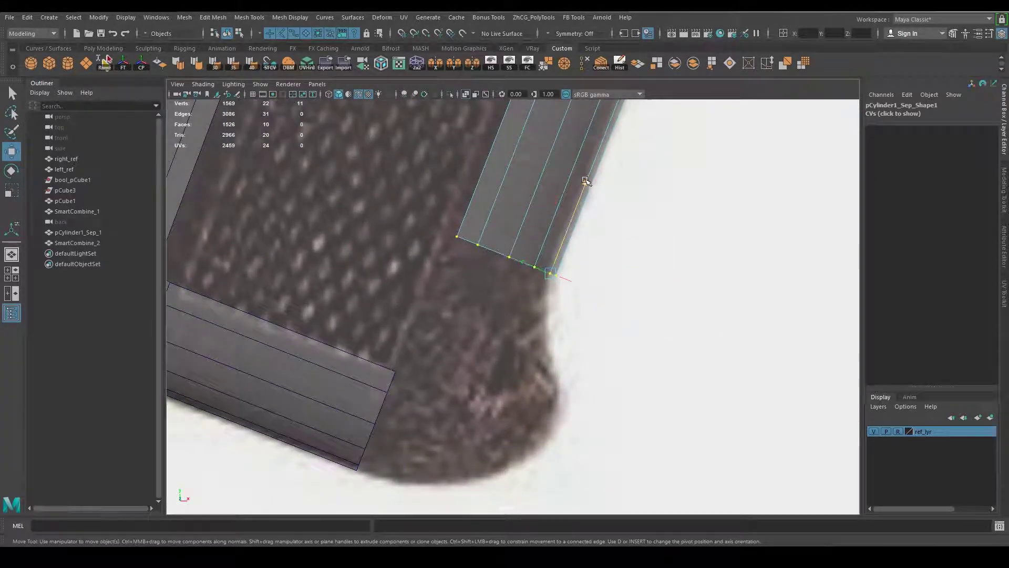
{"action": "scroll", "coordinate": [660, 288], "scroll_direction": "up", "scroll_amount": 2}
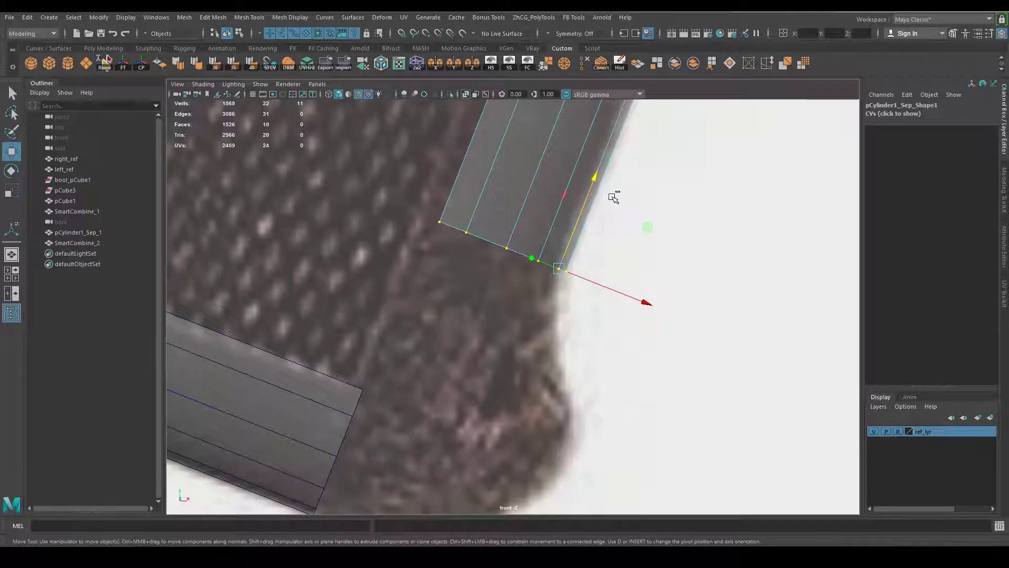
{"action": "right_click", "coordinate": [613, 197], "text": "ctrl"}
Add a first edge loop across the extruded strip section and move it to follow the curve.
{"action": "right_click_drag", "start_coordinate": [613, 174], "coordinate": [628, 227], "text": "ctrl"}
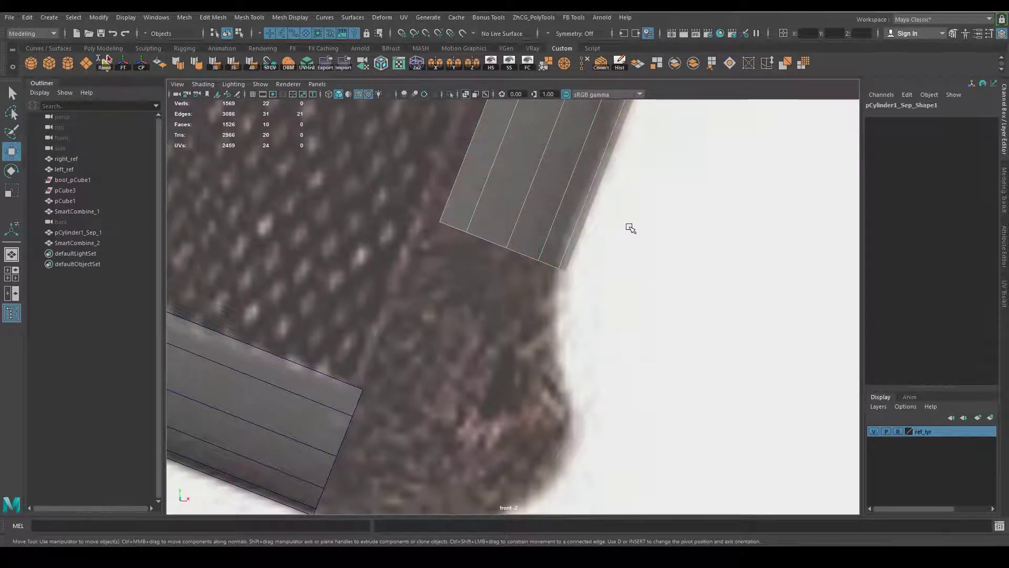
{"action": "mouse_move", "coordinate": [556, 191]}
{"action": "middle_mouse_down", "text": "alt"}
{"action": "mouse_move", "coordinate": [569, 264]}
{"action": "mouse_move", "coordinate": [557, 322]}
{"action": "mouse_move", "coordinate": [589, 376]}
{"action": "mouse_move", "coordinate": [642, 250]}
{"action": "mouse_move", "coordinate": [640, 265]}
{"action": "middle_mouse_up", "text": "alt"}
{"action": "left_click_drag", "start_coordinate": [467, 209], "coordinate": [629, 179], "text": "shift"}
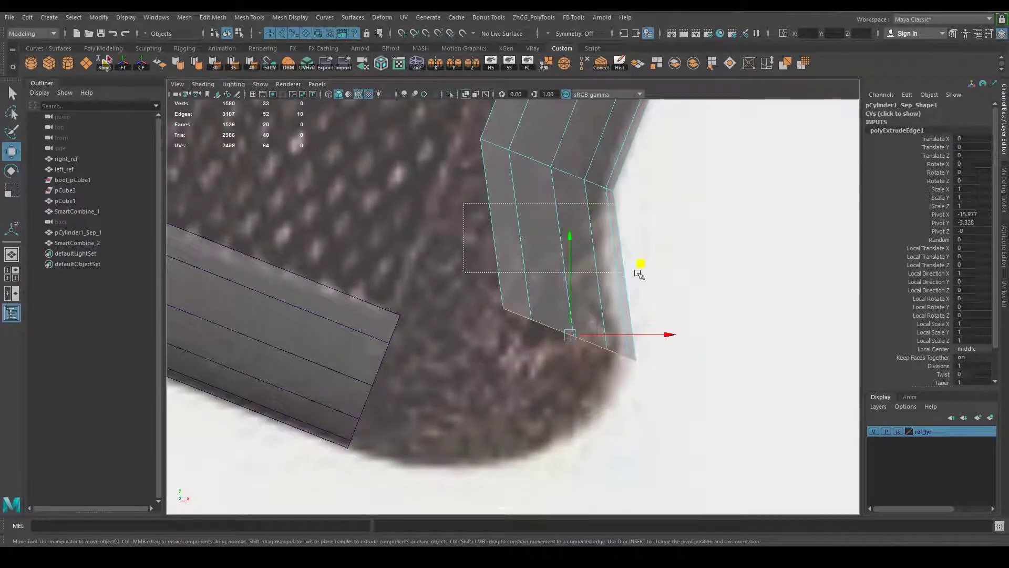
{"action": "left_click", "coordinate": [1004, 190]}
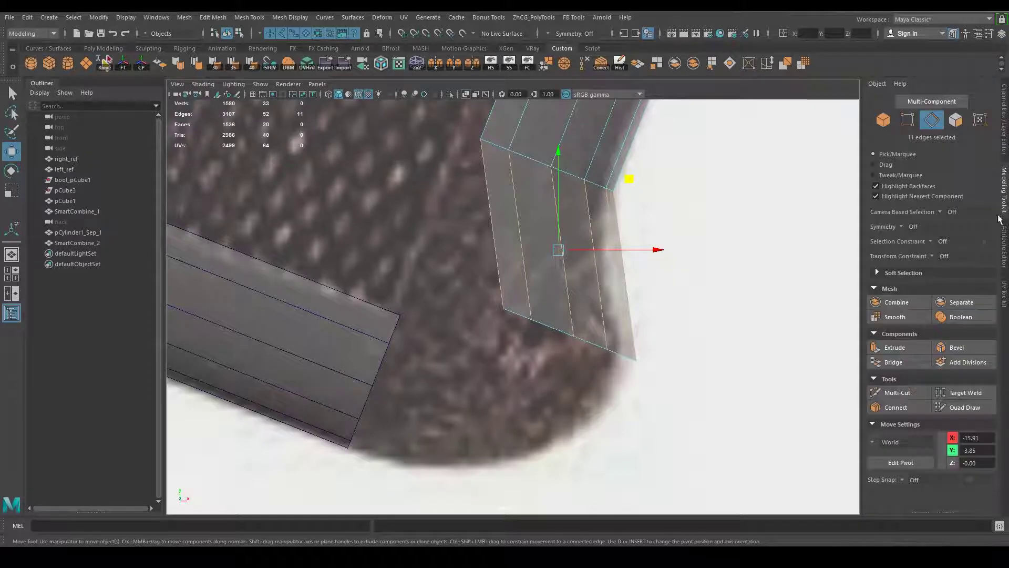
{"action": "left_click", "coordinate": [896, 407]}
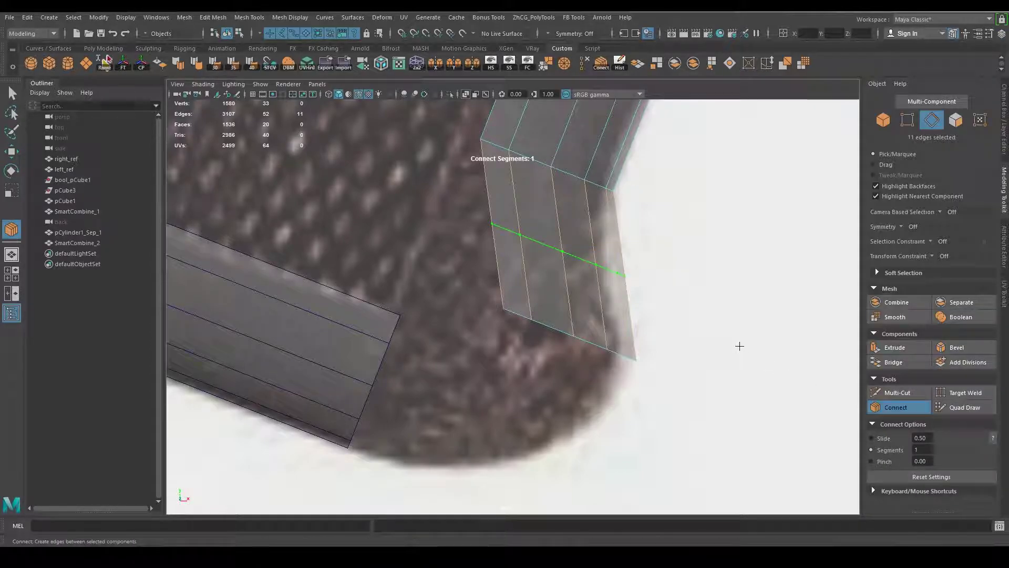
{"action": "key", "text": "w"}
{"action": "middle_click_drag", "start_coordinate": [634, 194], "coordinate": [614, 156]}
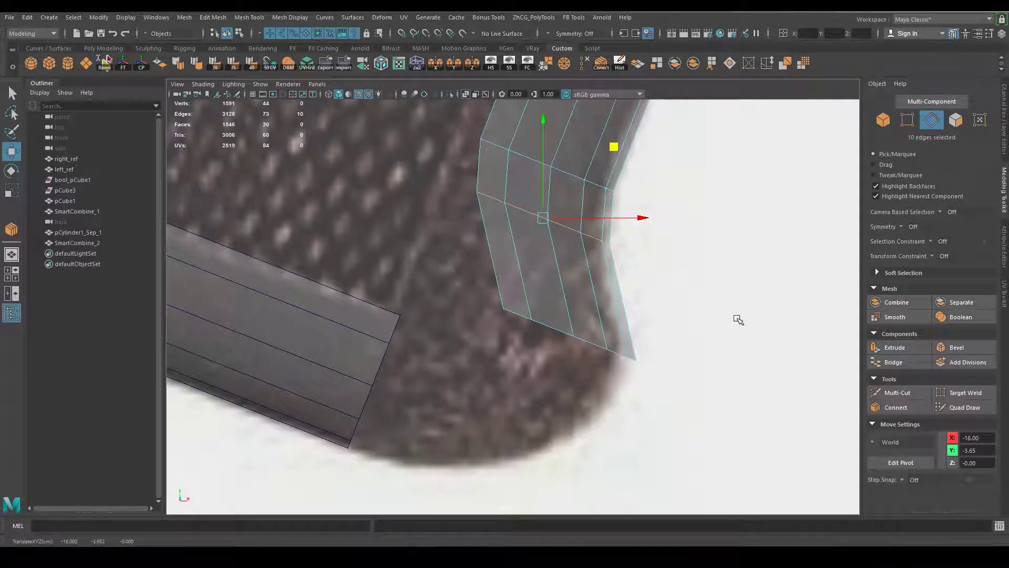
Add a second edge loop across the lower section and shift it along the grip's outline.
{"action": "left_click_drag", "start_coordinate": [484, 252], "coordinate": [632, 303]}
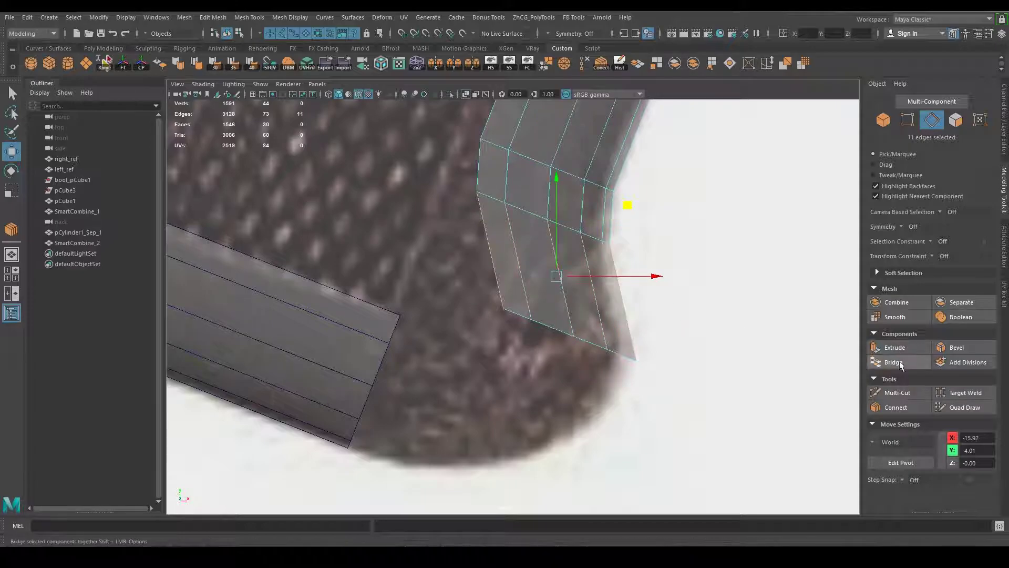
{"action": "left_click", "coordinate": [900, 408]}
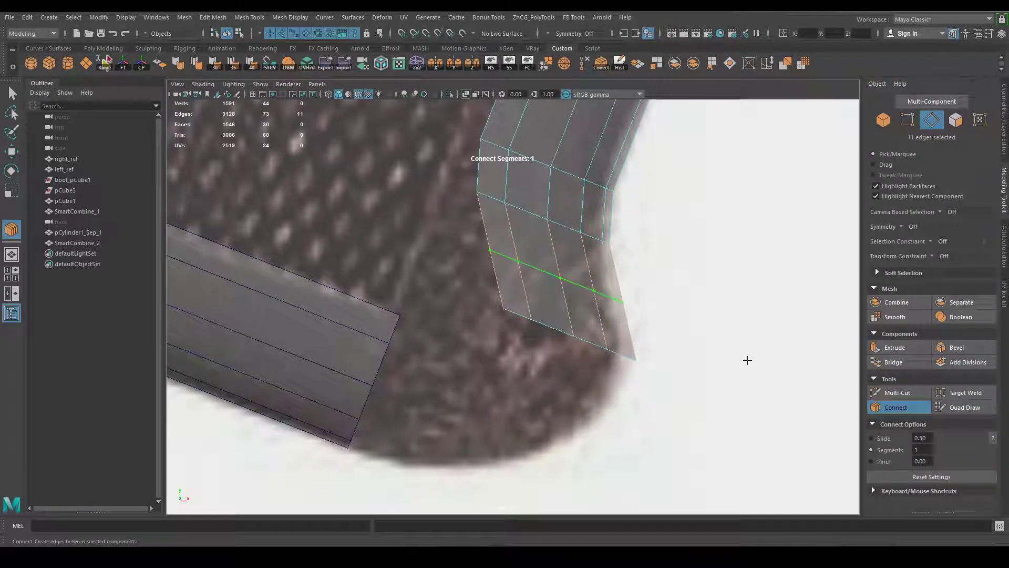
{"action": "key", "text": "w"}
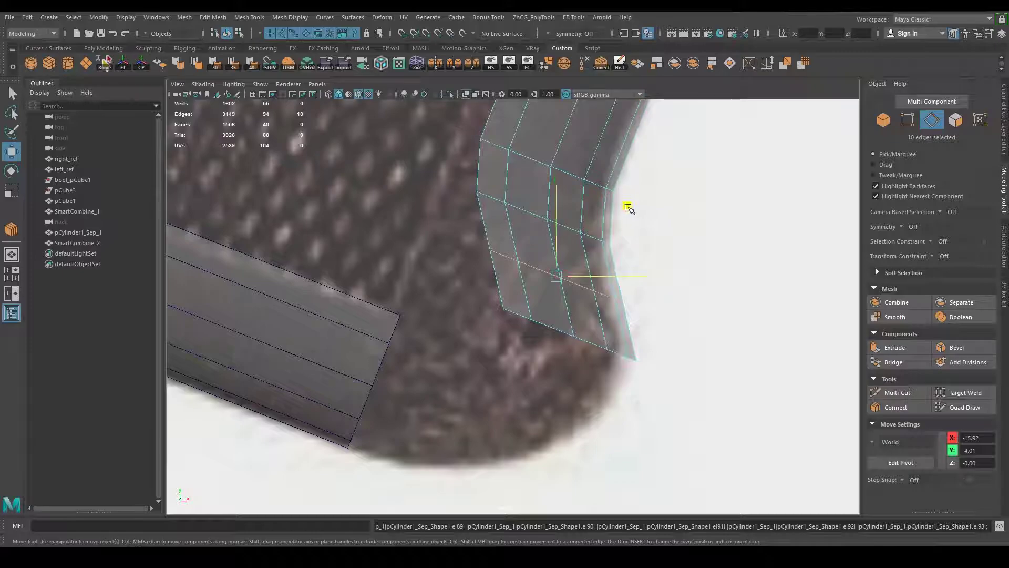
{"action": "middle_click_drag", "start_coordinate": [629, 207], "coordinate": [621, 203]}
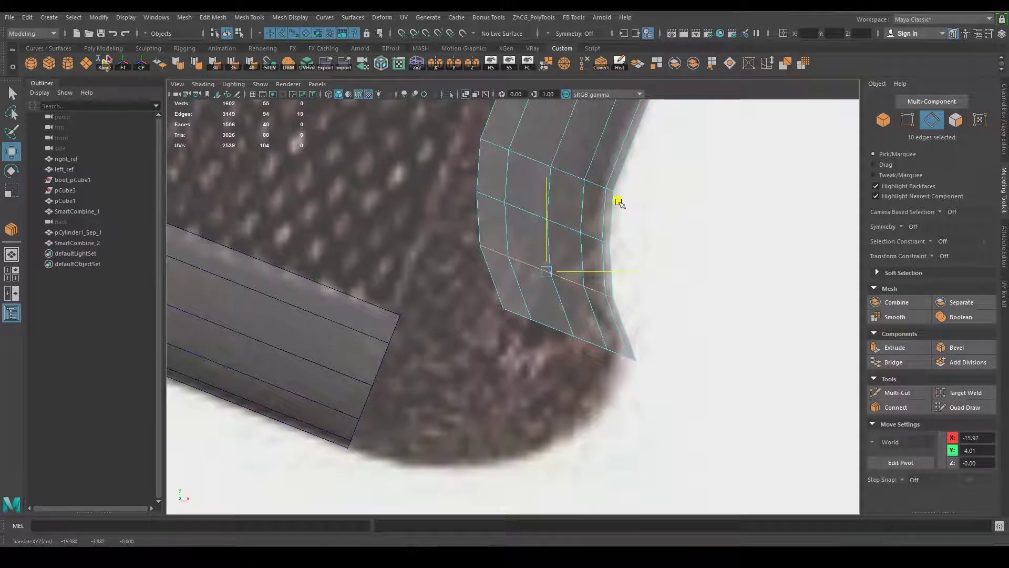
{"action": "mouse_move", "coordinate": [594, 240]}
{"action": "middle_mouse_down", "text": "alt"}
{"action": "mouse_move", "coordinate": [602, 284]}
{"action": "mouse_move", "coordinate": [619, 187]}
{"action": "middle_mouse_up", "text": "alt"}
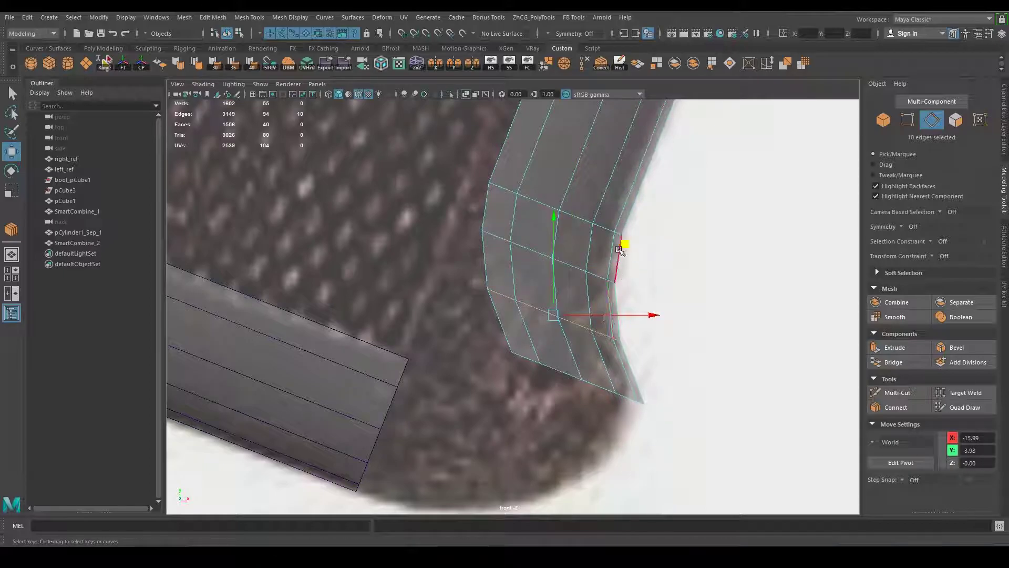
{"action": "middle_click_drag", "start_coordinate": [624, 243], "coordinate": [623, 244]}
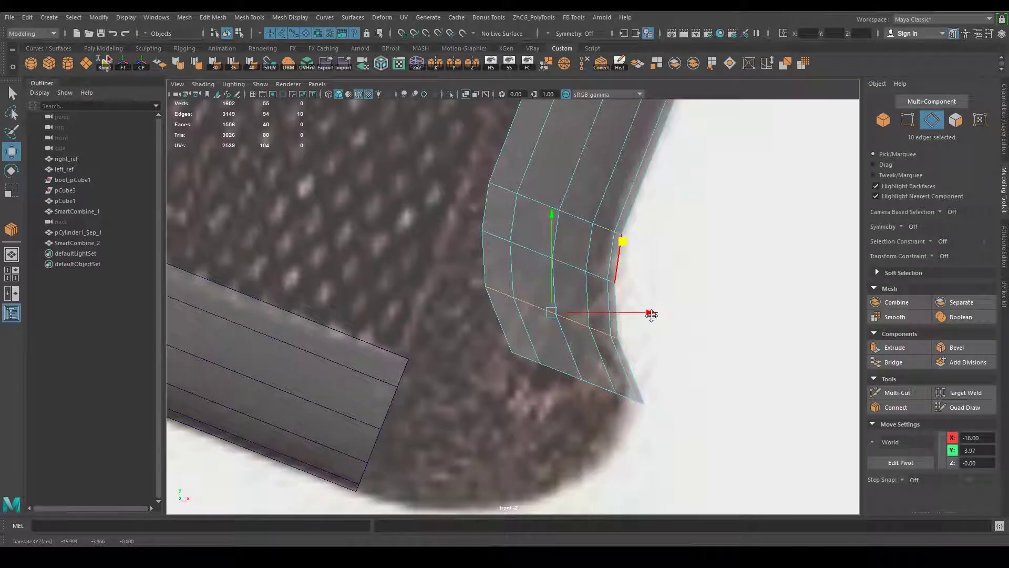
{"action": "middle_click_drag", "start_coordinate": [651, 314], "coordinate": [651, 335], "text": "alt"}
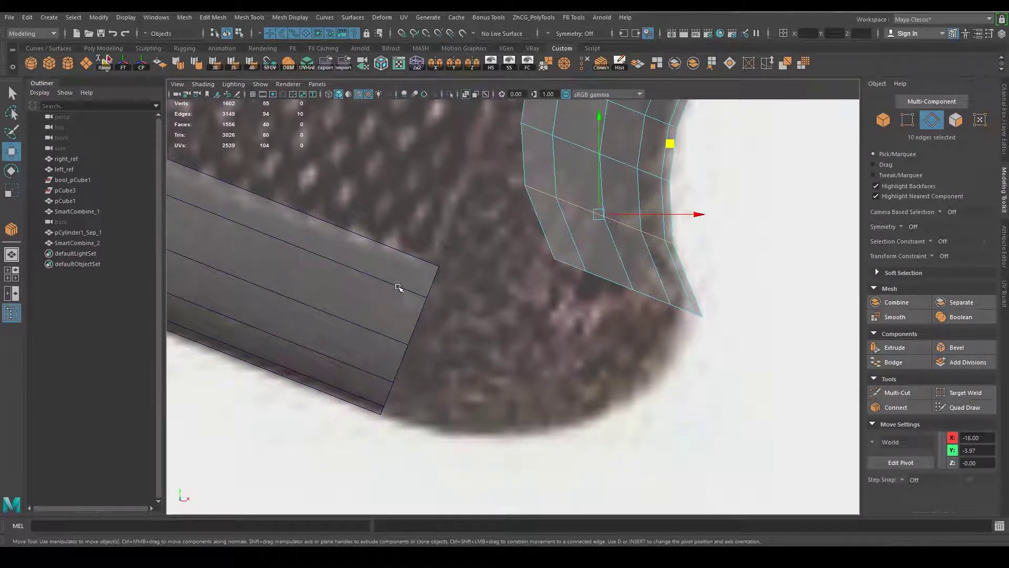
{"action": "left_click", "coordinate": [399, 287]}
{"action": "scroll", "coordinate": [439, 300], "scroll_direction": "down", "scroll_amount": 3}
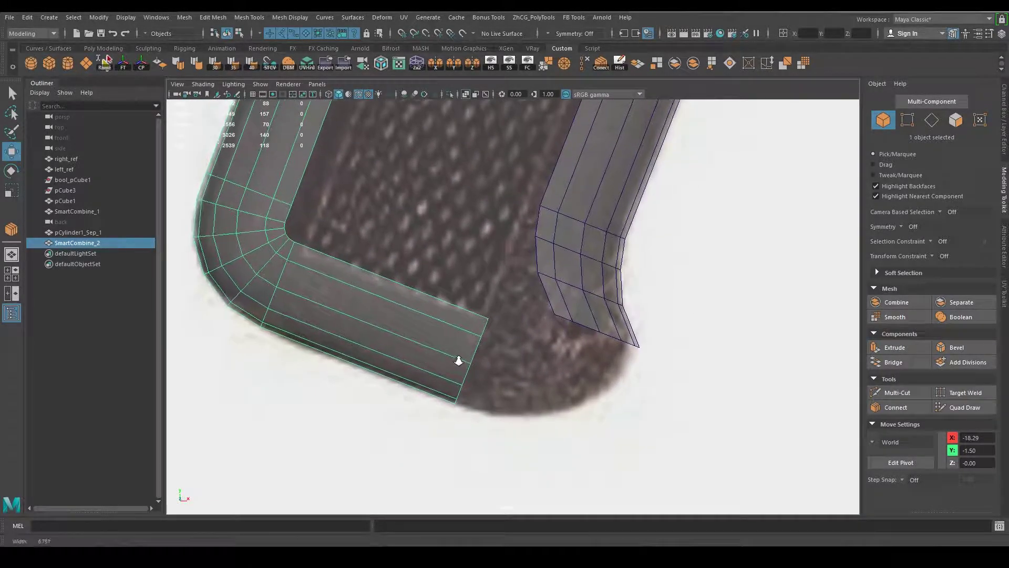
Select the ten-edge loop at the strip's end on the combined mesh.
{"action": "right_click_drag", "start_coordinate": [390, 254], "coordinate": [396, 232]}
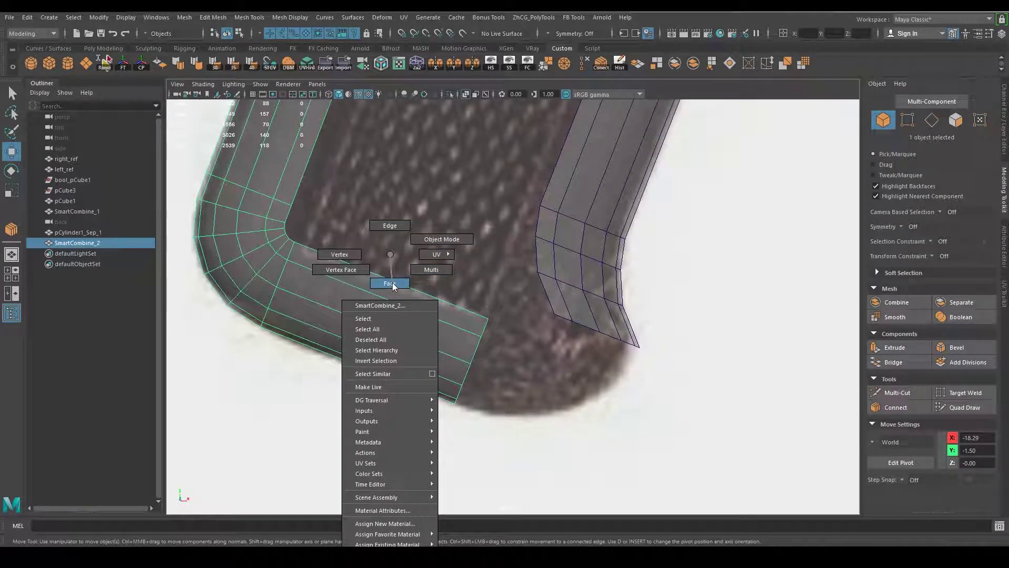
{"action": "mouse_move", "coordinate": [392, 283]}
{"action": "right_mouse_down"}
{"action": "mouse_move", "coordinate": [393, 256]}
{"action": "mouse_move", "coordinate": [404, 260]}
{"action": "right_mouse_up"}
{"action": "scroll", "coordinate": [499, 320], "scroll_direction": "up", "scroll_amount": 3}
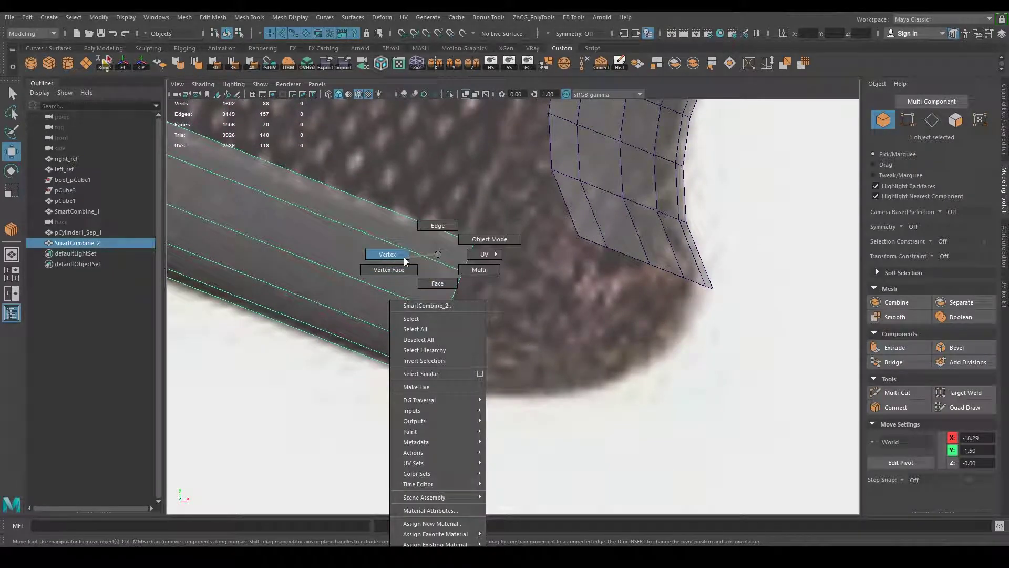
{"action": "key", "text": "F10"}
{"action": "double_click", "coordinate": [347, 260]}
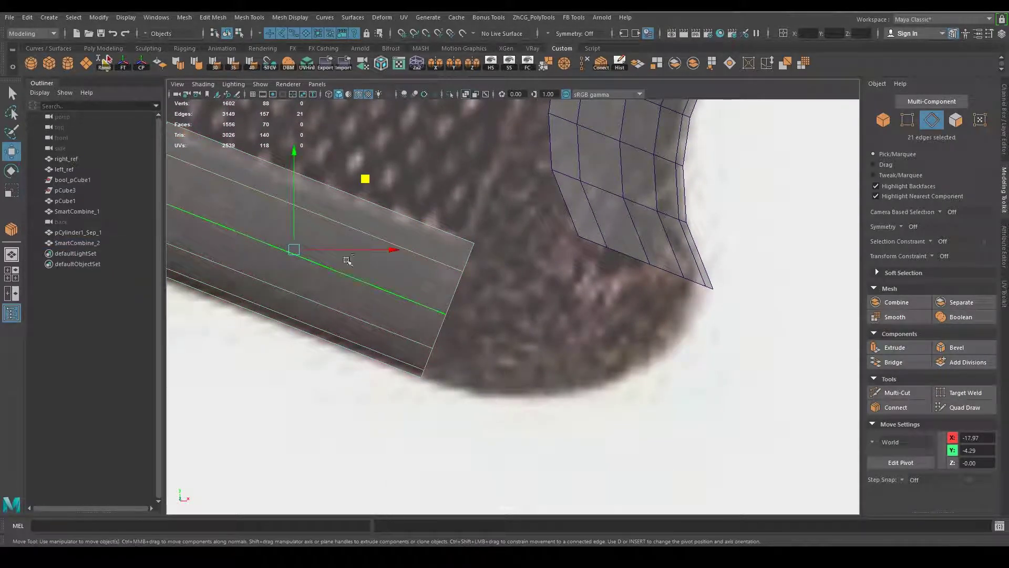
{"action": "left_click_drag", "start_coordinate": [352, 277], "coordinate": [351, 275], "text": "ctrl"}
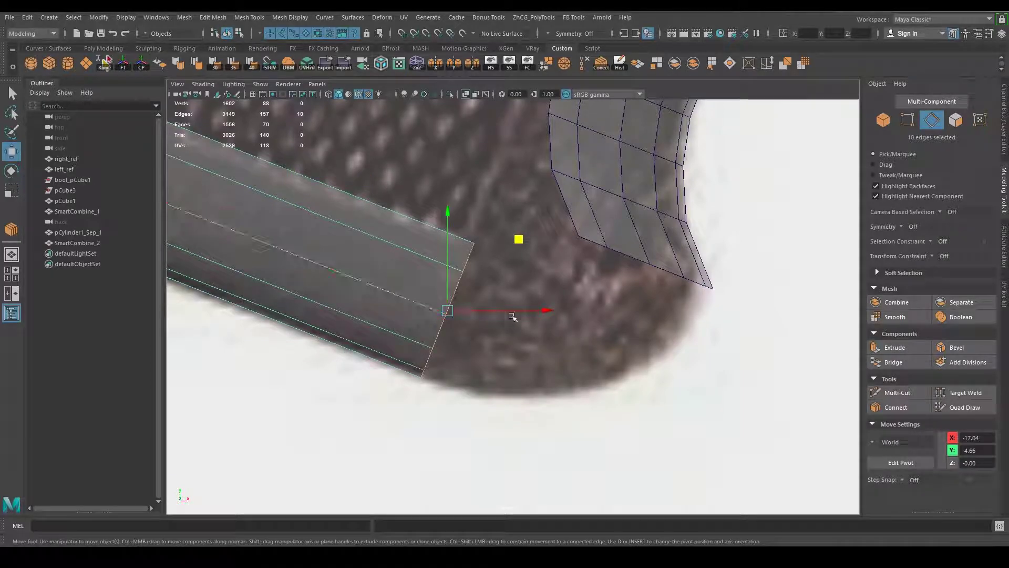
Extrude the strip end outward, then rotate and move it to narrow and follow the corner.
{"action": "mouse_move", "coordinate": [524, 240]}
{"action": "middle_mouse_down", "text": "shift"}
{"action": "mouse_move", "coordinate": [608, 263]}
{"action": "mouse_move", "coordinate": [667, 254]}
{"action": "middle_mouse_up", "text": "shift"}
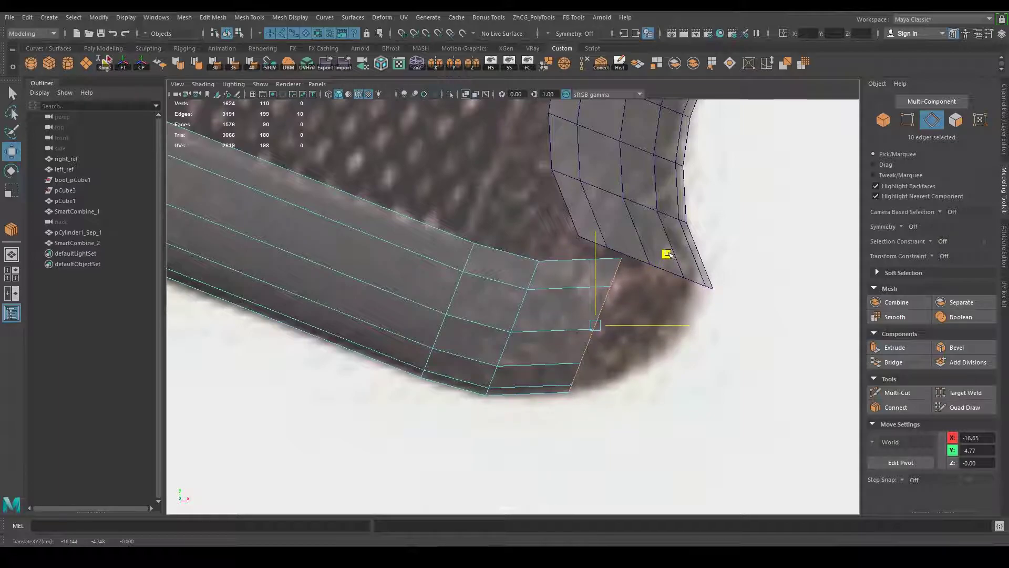
{"action": "key", "text": "e"}
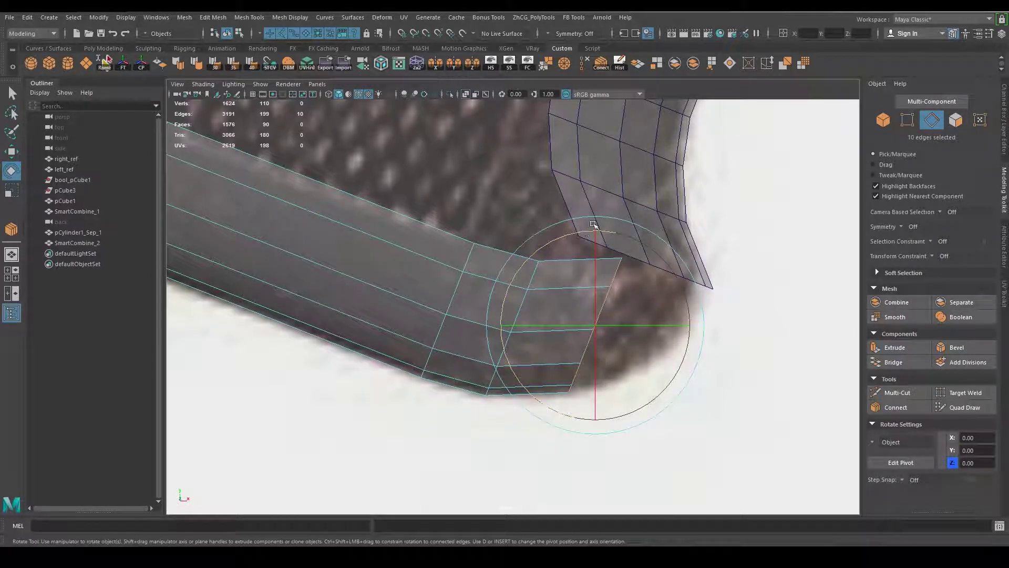
{"action": "left_click_drag", "start_coordinate": [601, 217], "coordinate": [555, 224]}
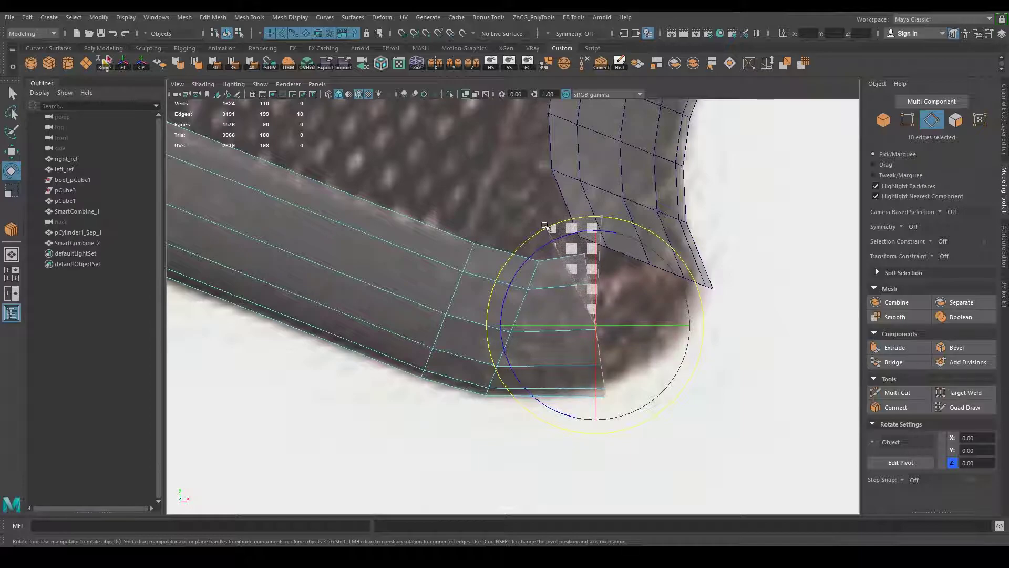
{"action": "key", "text": "w"}
{"action": "middle_click_drag", "start_coordinate": [666, 256], "coordinate": [542, 293]}
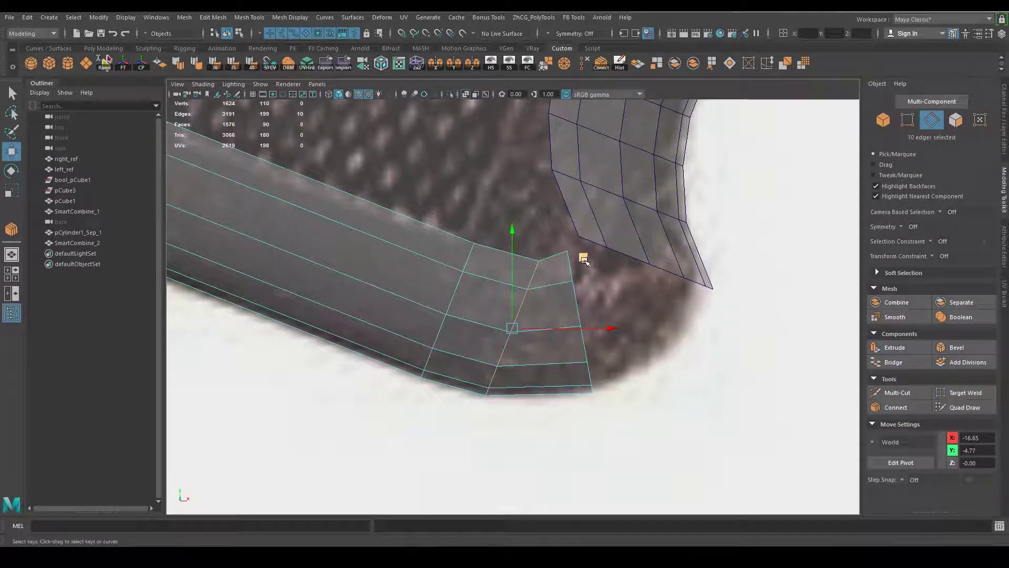
{"action": "key", "text": "e"}
{"action": "mouse_move", "coordinate": [597, 244]}
{"action": "left_mouse_down"}
{"action": "mouse_move", "coordinate": [591, 251]}
{"action": "mouse_move", "coordinate": [573, 238]}
{"action": "mouse_move", "coordinate": [587, 260]}
{"action": "left_mouse_up"}
{"action": "key", "text": "w"}
{"action": "middle_click_drag", "start_coordinate": [581, 259], "coordinate": [578, 256]}
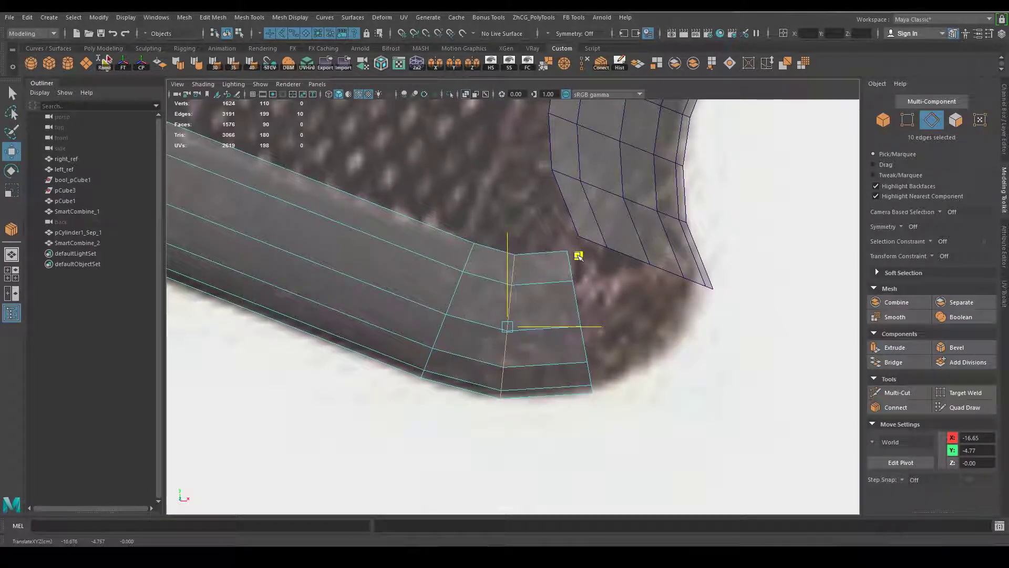
Extrude a second section toward the side panel, rotating and shifting it against the panel.
{"action": "left_click", "coordinate": [577, 295]}
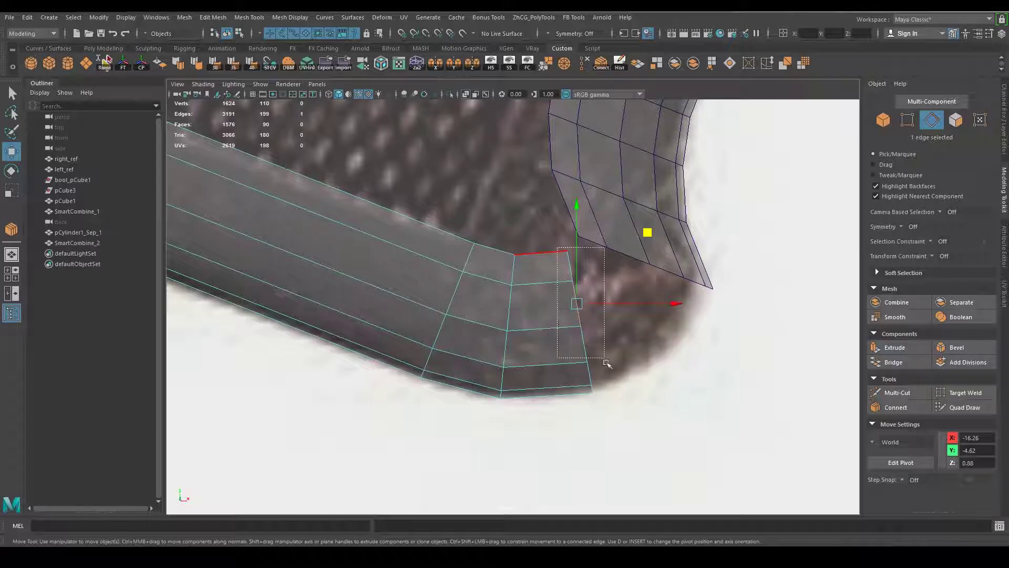
{"action": "left_click_drag", "start_coordinate": [608, 362], "coordinate": [608, 363]}
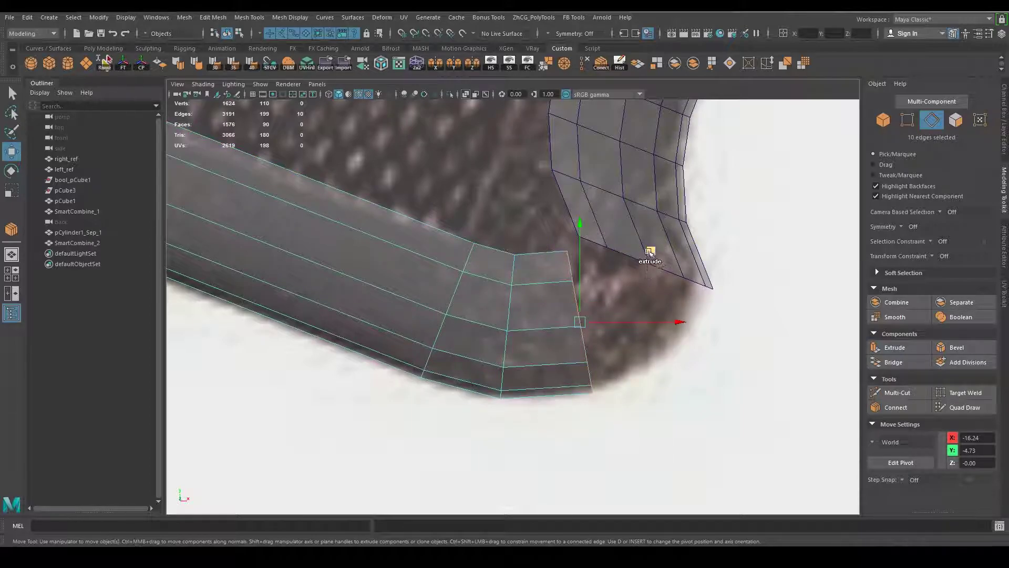
{"action": "middle_click_drag", "start_coordinate": [650, 251], "coordinate": [729, 217], "text": "shift"}
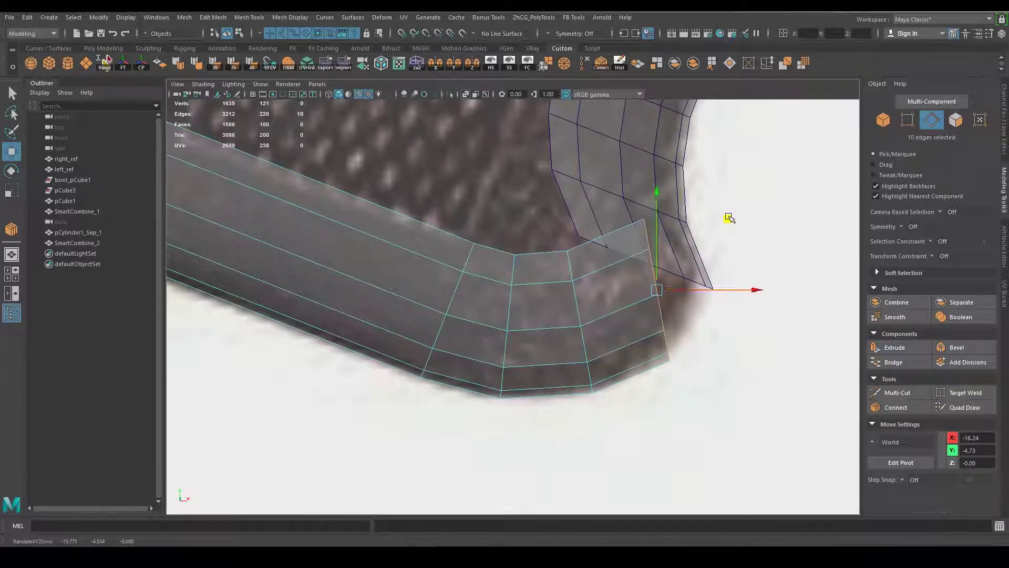
{"action": "key", "text": "e"}
{"action": "left_click_drag", "start_coordinate": [694, 188], "coordinate": [596, 204]}
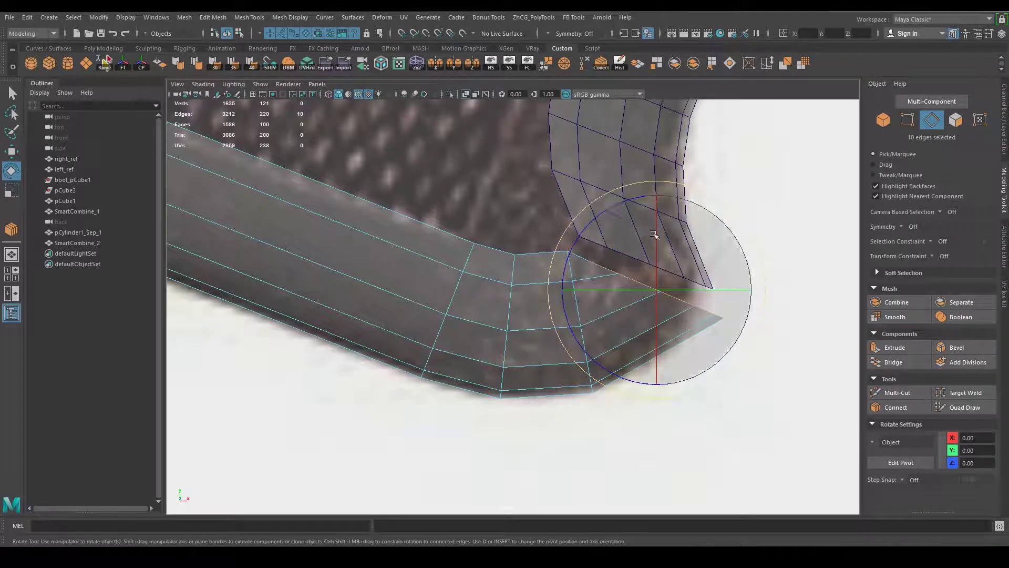
{"action": "key", "text": "w"}
{"action": "middle_click_drag", "start_coordinate": [721, 219], "coordinate": [716, 190]}
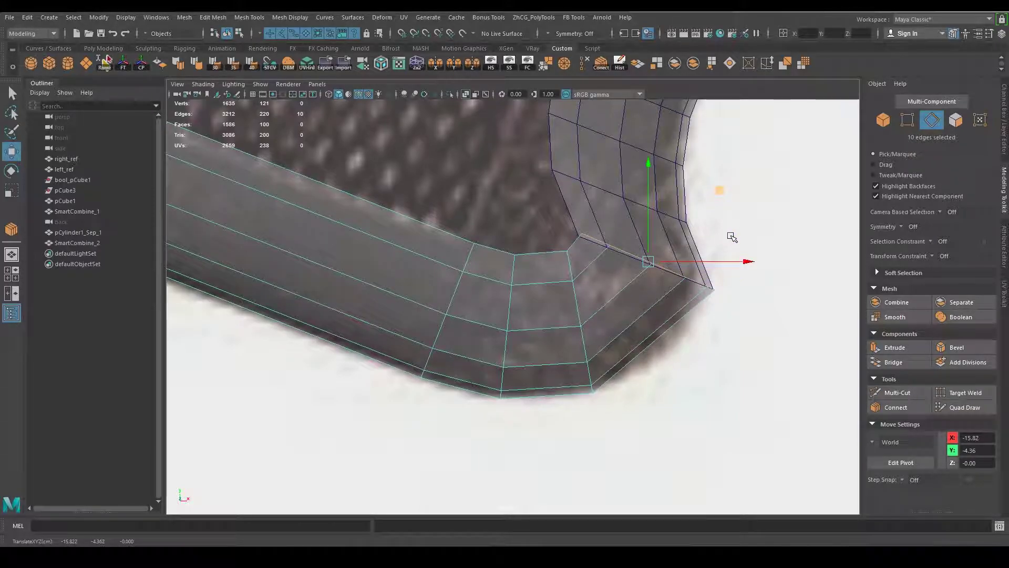
{"action": "scroll", "coordinate": [731, 236], "scroll_direction": "up", "scroll_amount": 3}
{"action": "scroll", "coordinate": [675, 341], "scroll_direction": "up", "scroll_amount": 2}
Fine-tune the end edges slightly down-left and return to object selection.
{"action": "key", "text": "e"}
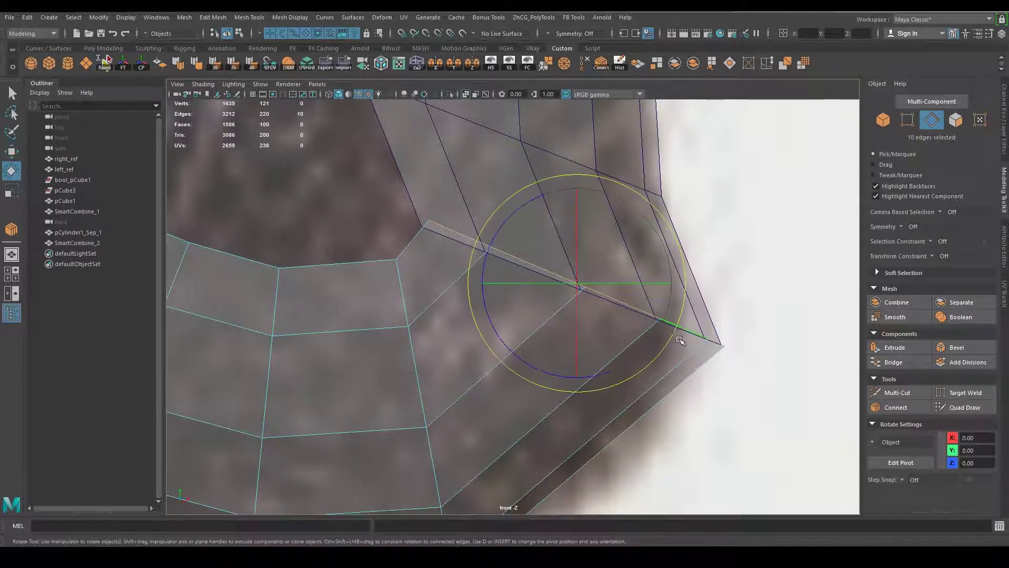
{"action": "key", "text": "w"}
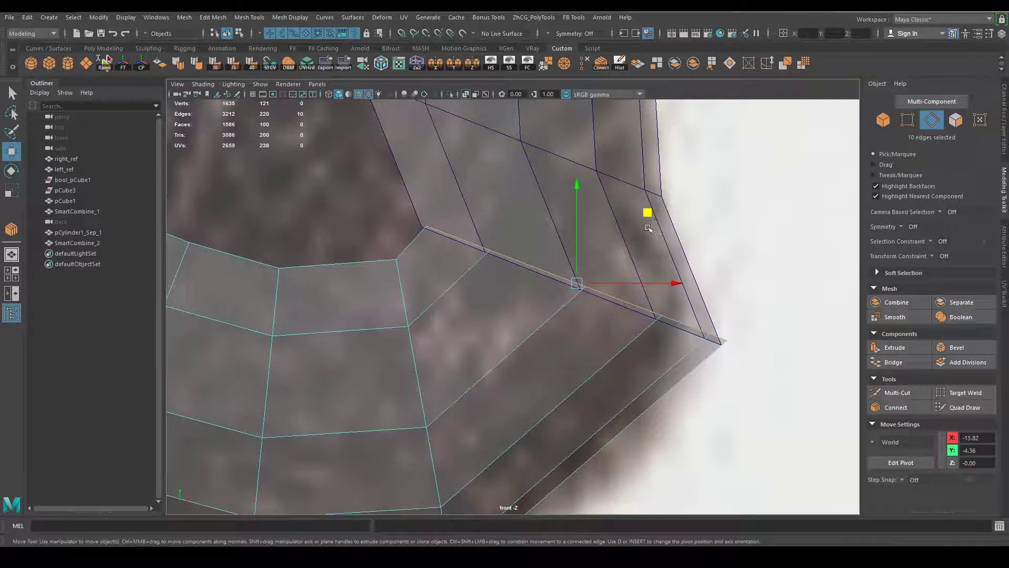
{"action": "middle_click_drag", "start_coordinate": [645, 218], "coordinate": [642, 216]}
{"action": "scroll", "coordinate": [675, 250], "scroll_direction": "down", "scroll_amount": 5}
{"action": "left_click_drag", "start_coordinate": [675, 250], "coordinate": [586, 286], "text": "alt"}
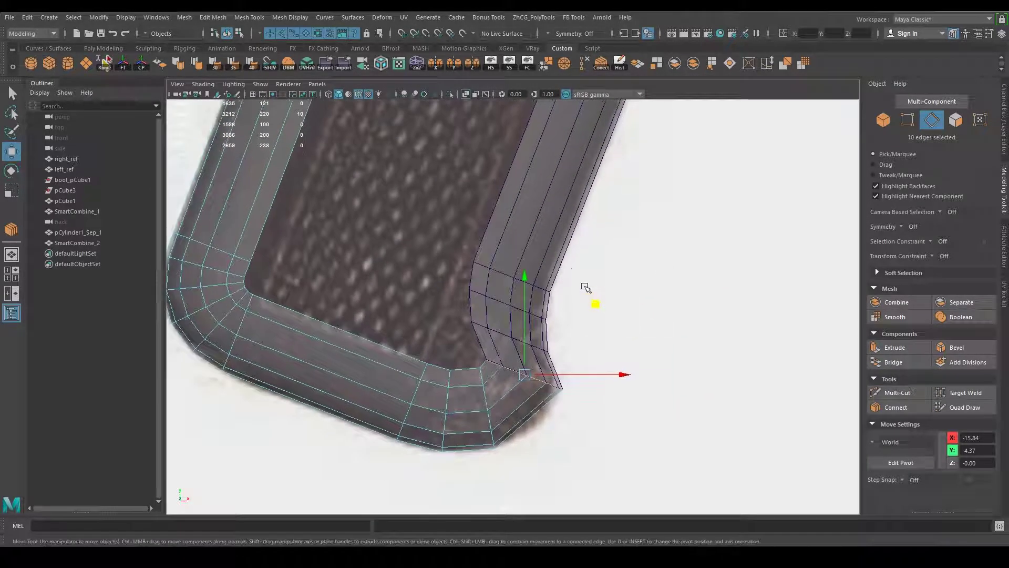
{"action": "key", "text": "F8"}
{"action": "scroll", "coordinate": [671, 311], "scroll_direction": "up", "scroll_amount": 3}
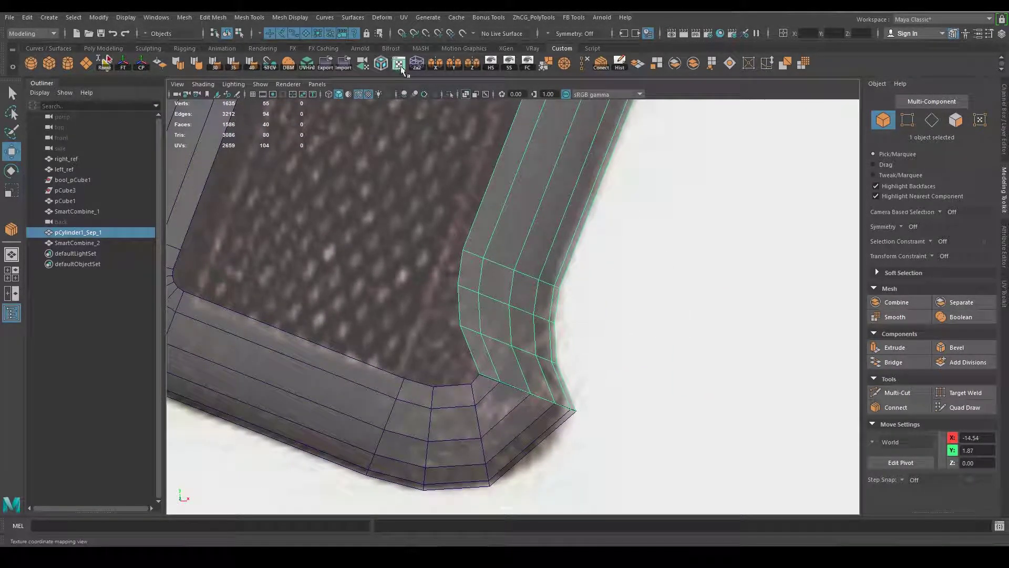
Snap the corner's border vertices onto pCylinder1_Sep_1 with the STCV snap tool.
{"action": "left_click", "coordinate": [269, 64]}
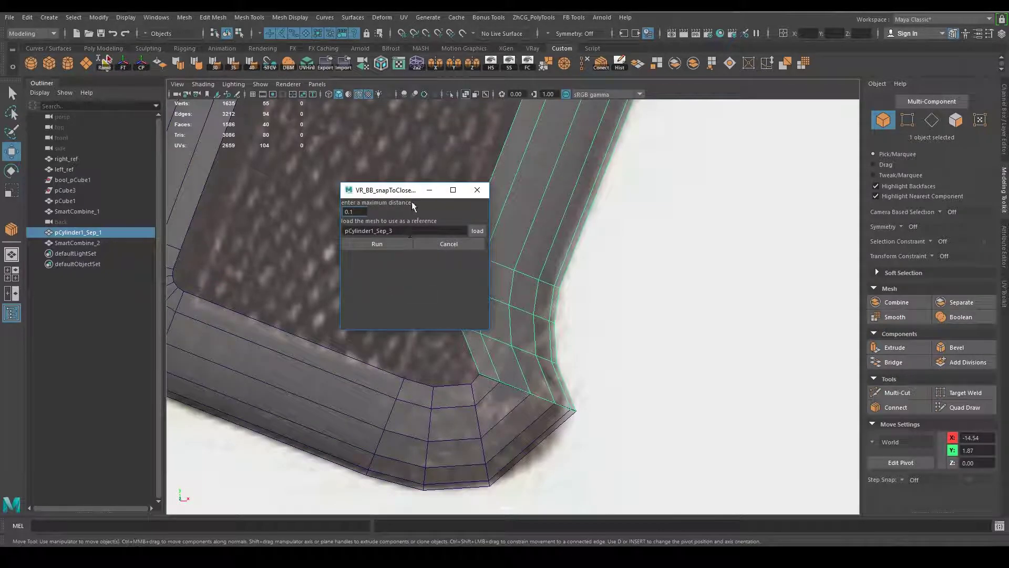
{"action": "left_click_drag", "start_coordinate": [405, 189], "coordinate": [309, 220]}
{"action": "scroll", "coordinate": [412, 282], "scroll_direction": "up", "scroll_amount": 2}
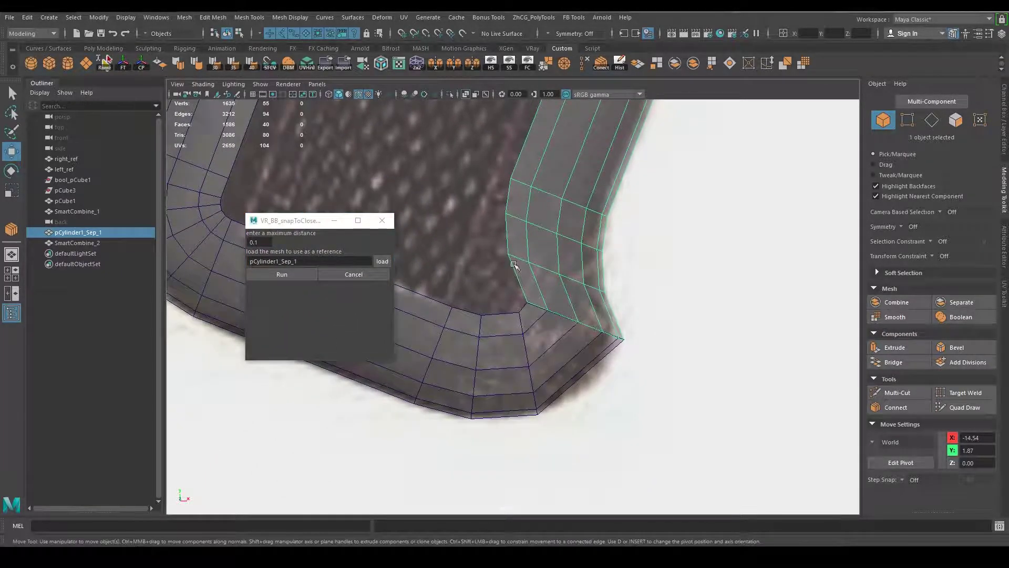
{"action": "scroll", "coordinate": [624, 398], "scroll_direction": "up", "scroll_amount": 2}
{"action": "left_click", "coordinate": [624, 359], "text": "shift"}
{"action": "right_click_drag", "start_coordinate": [581, 261], "coordinate": [539, 264]}
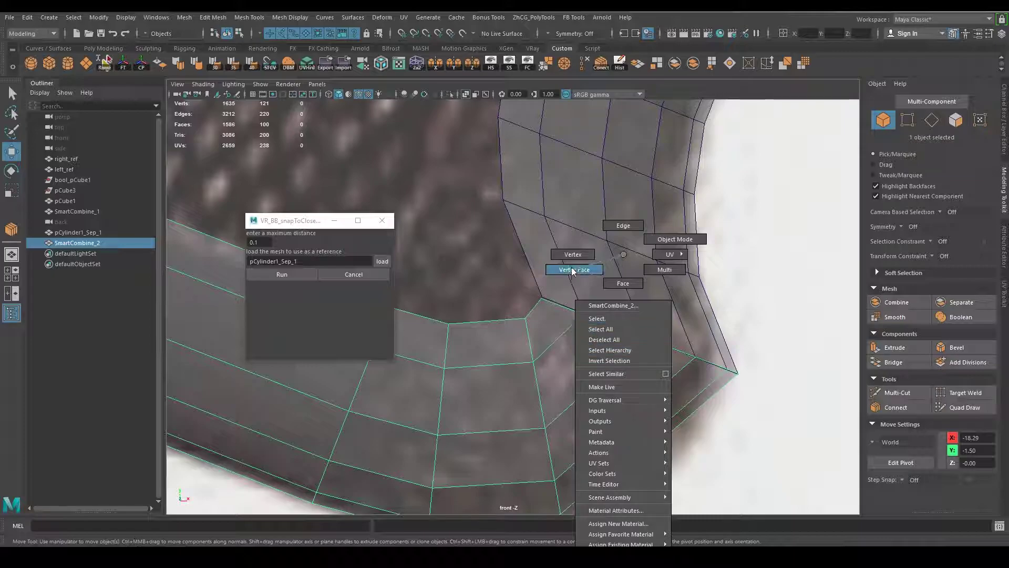
{"action": "left_click_drag", "start_coordinate": [597, 325], "coordinate": [597, 324]}
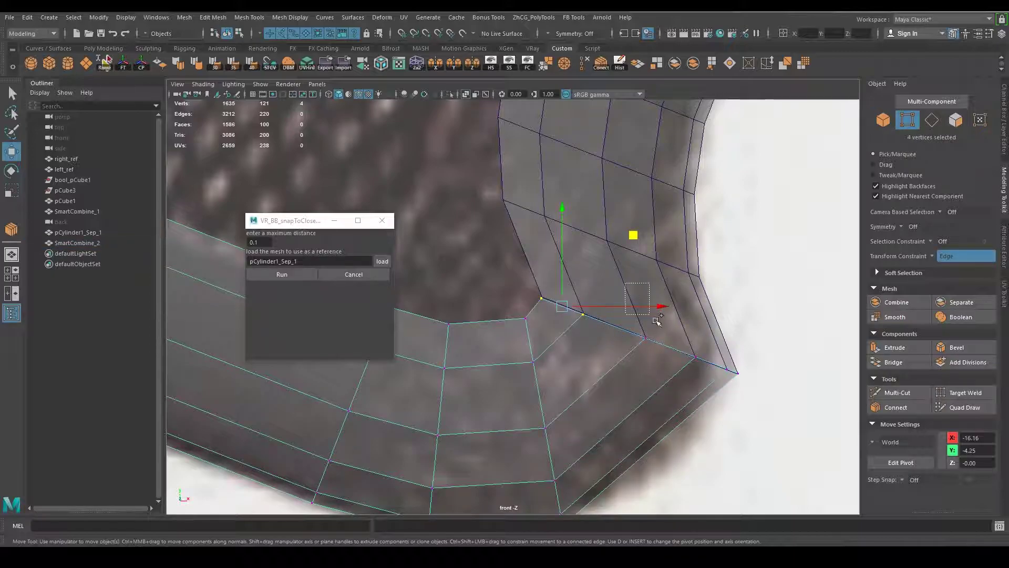
{"action": "left_click_drag", "start_coordinate": [657, 321], "coordinate": [699, 394], "text": "shift"}
{"action": "left_click", "coordinate": [293, 276]}
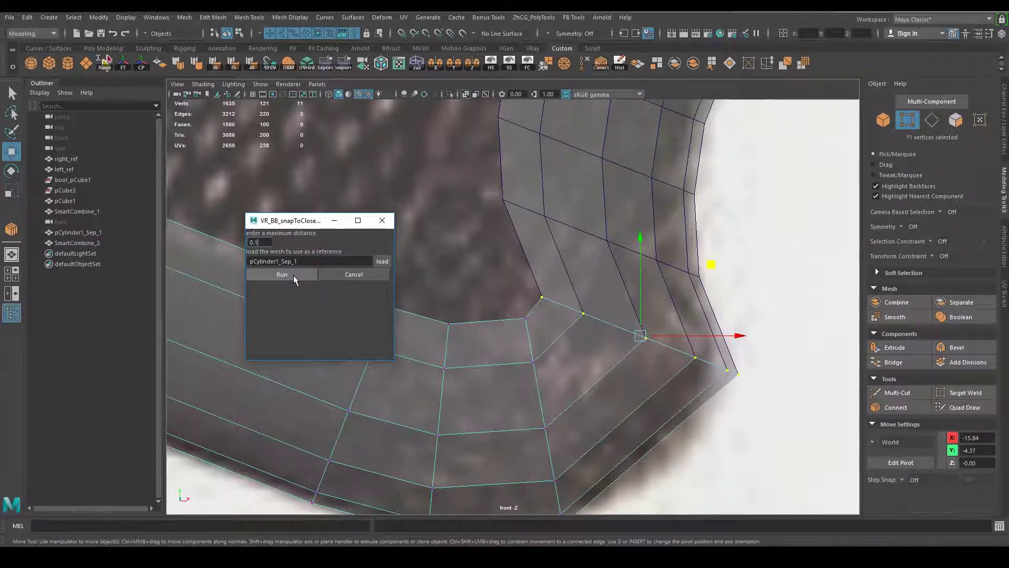
Select the corner's middle edge loop and slide it left to even the spacing.
{"action": "middle_click_drag", "start_coordinate": [552, 409], "coordinate": [594, 314], "text": "alt"}
{"action": "left_click", "coordinate": [382, 222]}
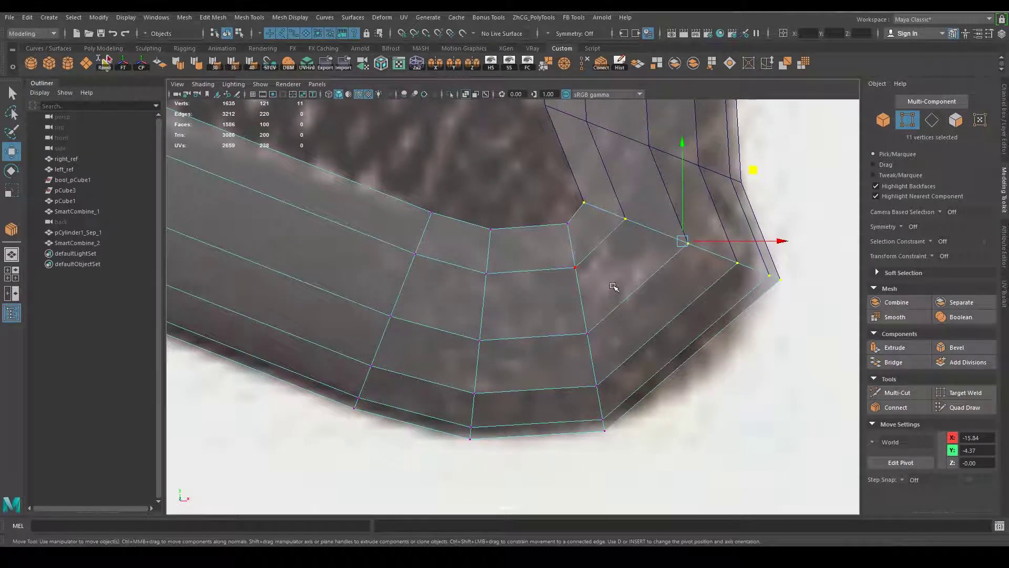
{"action": "right_click_drag", "start_coordinate": [575, 282], "coordinate": [576, 247]}
{"action": "double_click", "coordinate": [577, 256]}
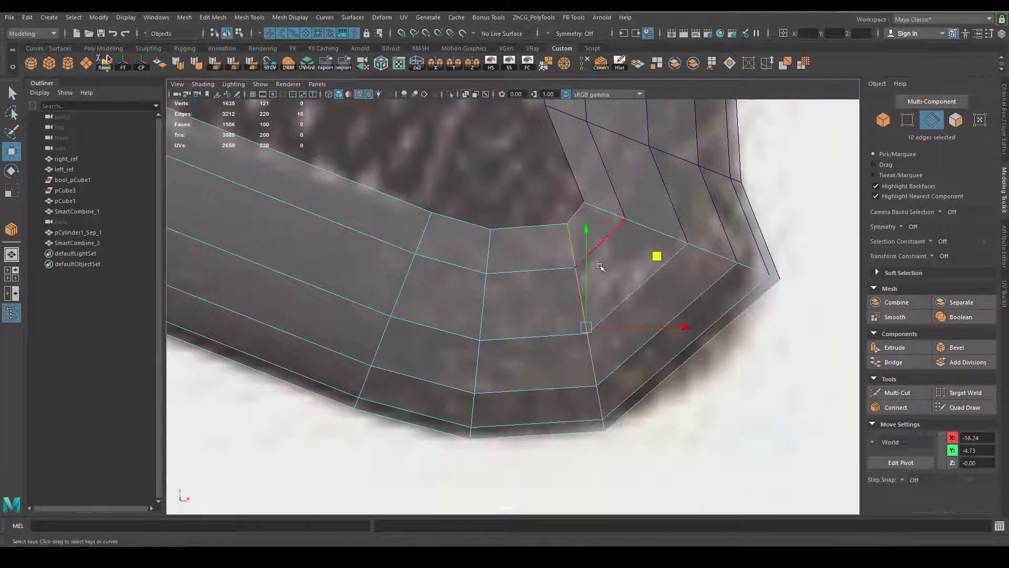
{"action": "middle_click_drag", "start_coordinate": [655, 258], "coordinate": [632, 259]}
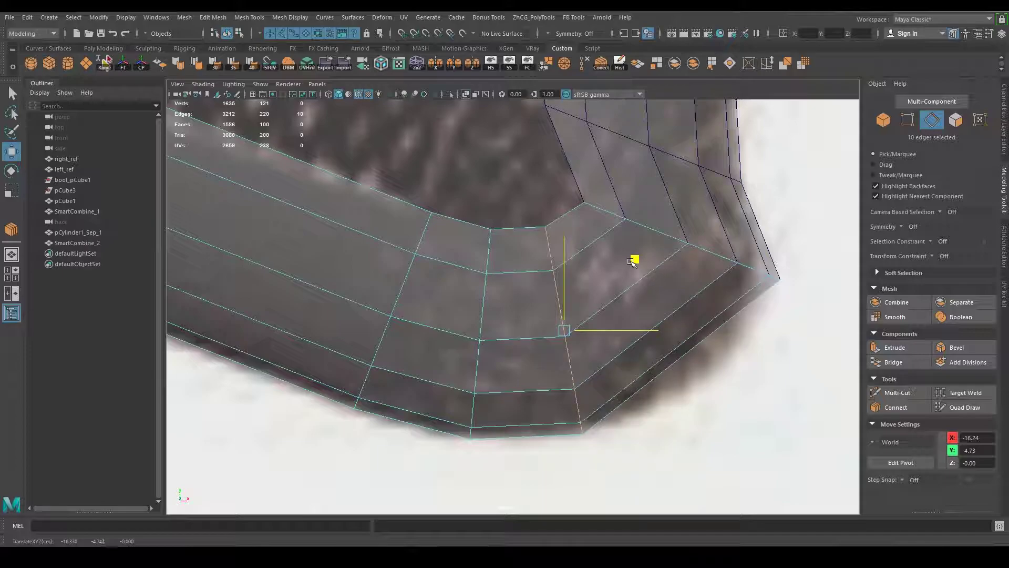
{"action": "left_click", "coordinate": [628, 289]}
Insert a new loop through the corner's edge ring, Relative split type with Insert With Edge Flow on.
{"action": "right_click_drag", "start_coordinate": [566, 311], "coordinate": [605, 337], "text": "ctrl"}
{"action": "left_click", "coordinate": [1004, 145]}
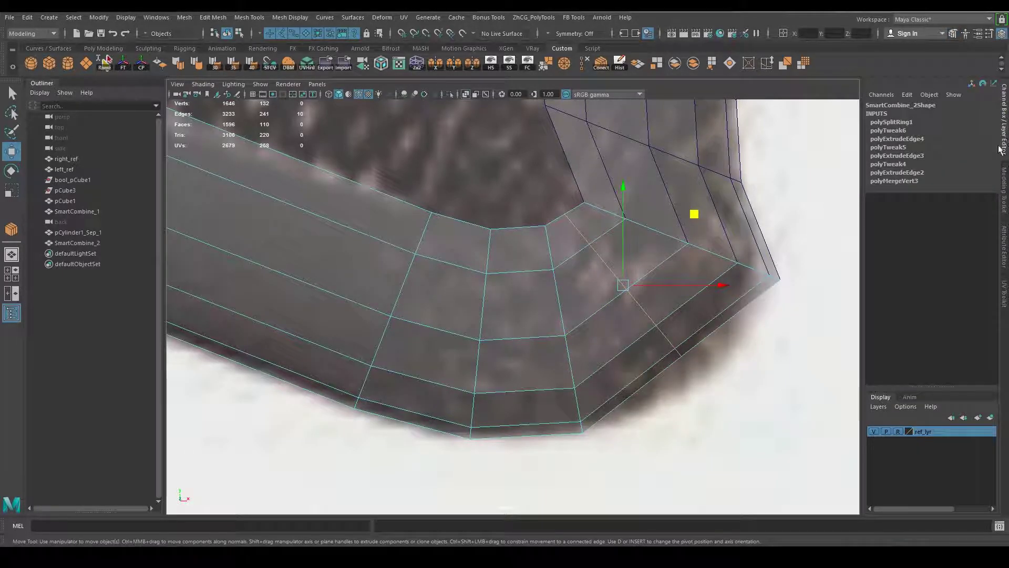
{"action": "left_click", "coordinate": [907, 122]}
{"action": "left_click", "coordinate": [983, 156]}
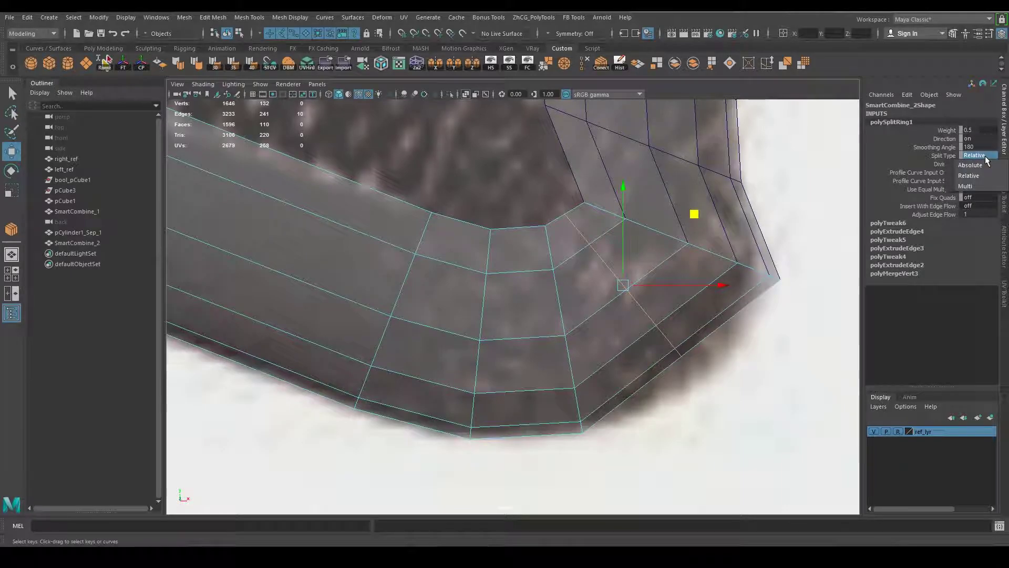
{"action": "left_click", "coordinate": [912, 157]}
{"action": "left_click", "coordinate": [978, 206]}
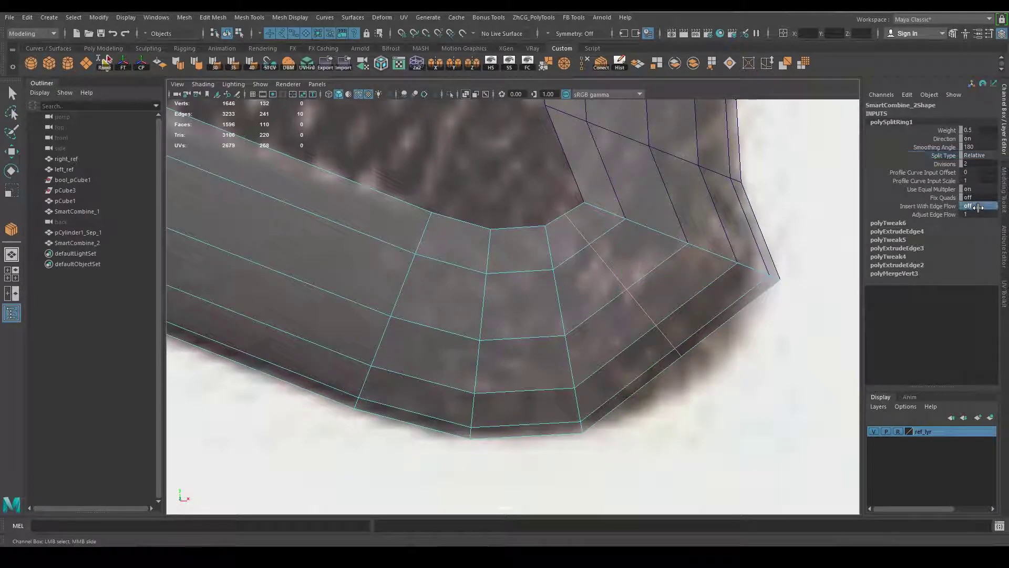
{"action": "type", "text": "1"}
{"action": "type", "text": "on"}
{"action": "key", "text": "Return"}
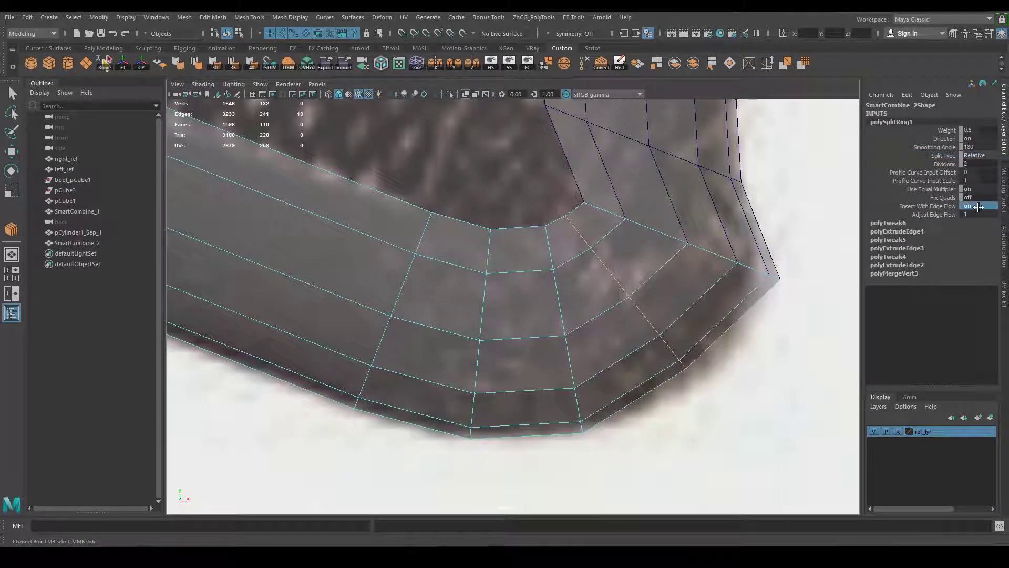
Shift the corner edge loop down and right and slide an inner-corner edge left.
{"action": "left_click", "coordinate": [625, 290]}
{"action": "key", "text": "w"}
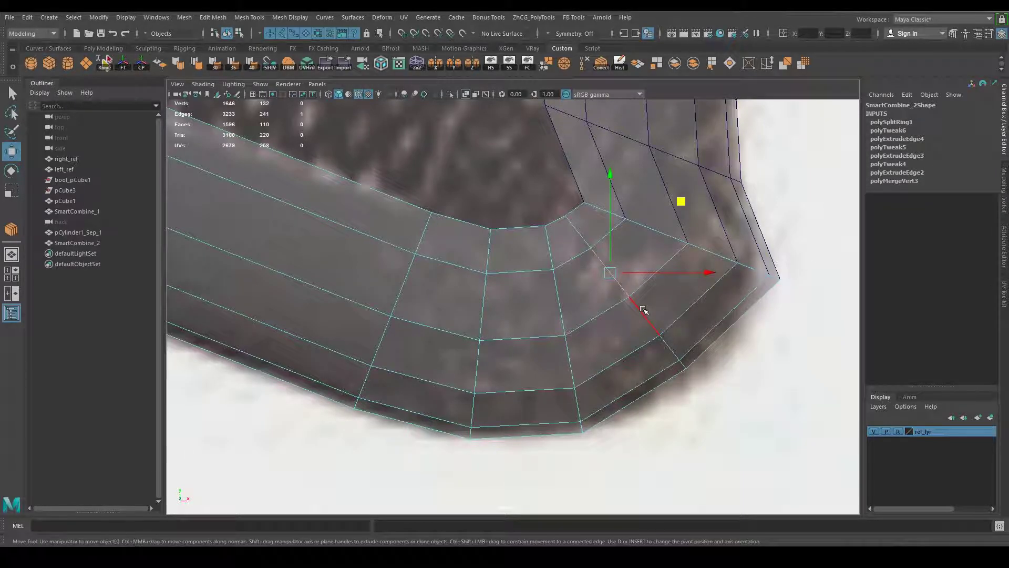
{"action": "double_click", "coordinate": [678, 265]}
{"action": "middle_click_drag", "start_coordinate": [696, 223], "coordinate": [704, 235]}
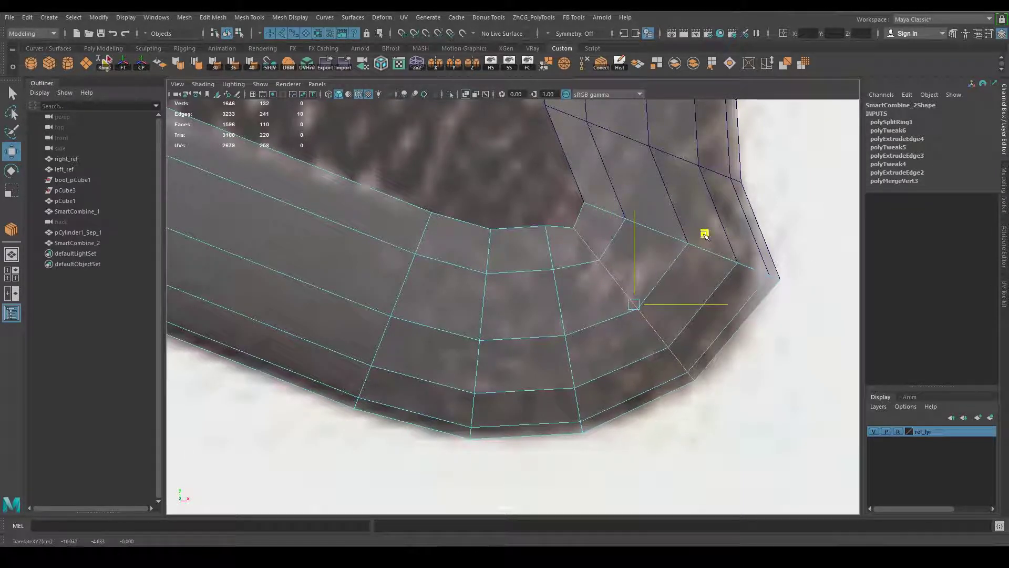
{"action": "left_click", "coordinate": [561, 291]}
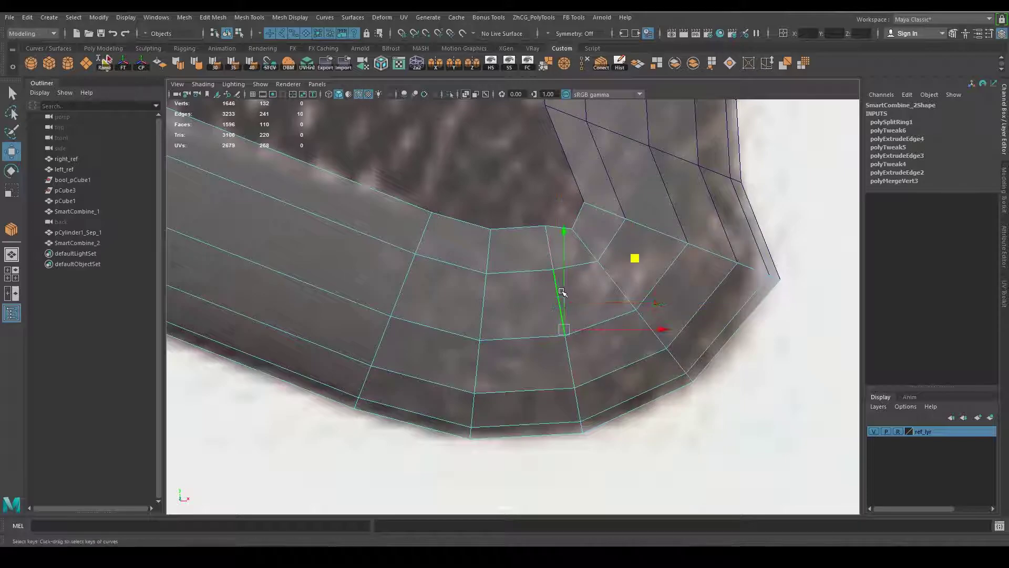
{"action": "middle_click_drag", "start_coordinate": [649, 260], "coordinate": [625, 261]}
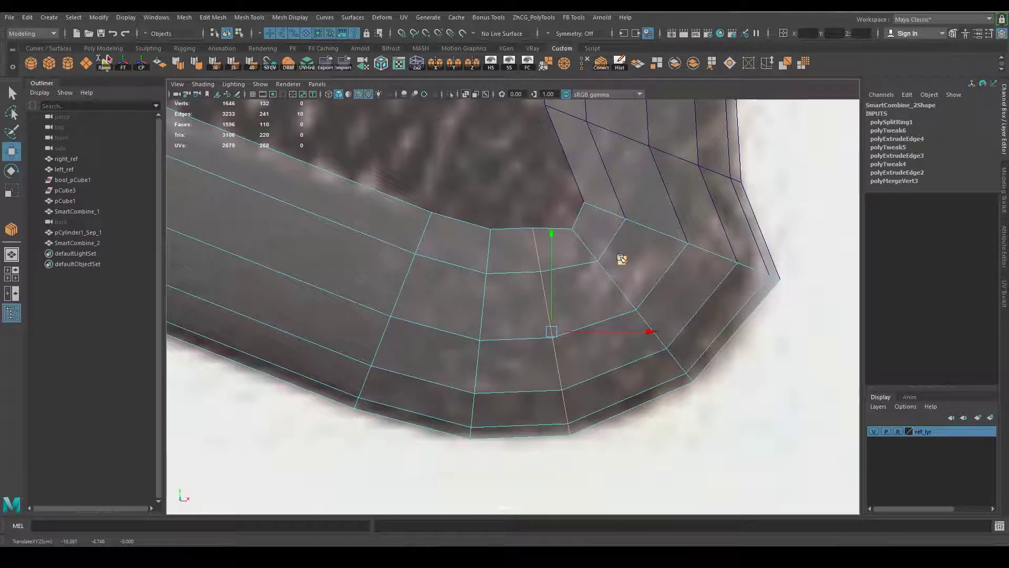
Nudge the selected edge right and move a corner vertex up and right.
{"action": "left_click_drag", "start_coordinate": [621, 260], "coordinate": [606, 322], "text": "alt"}
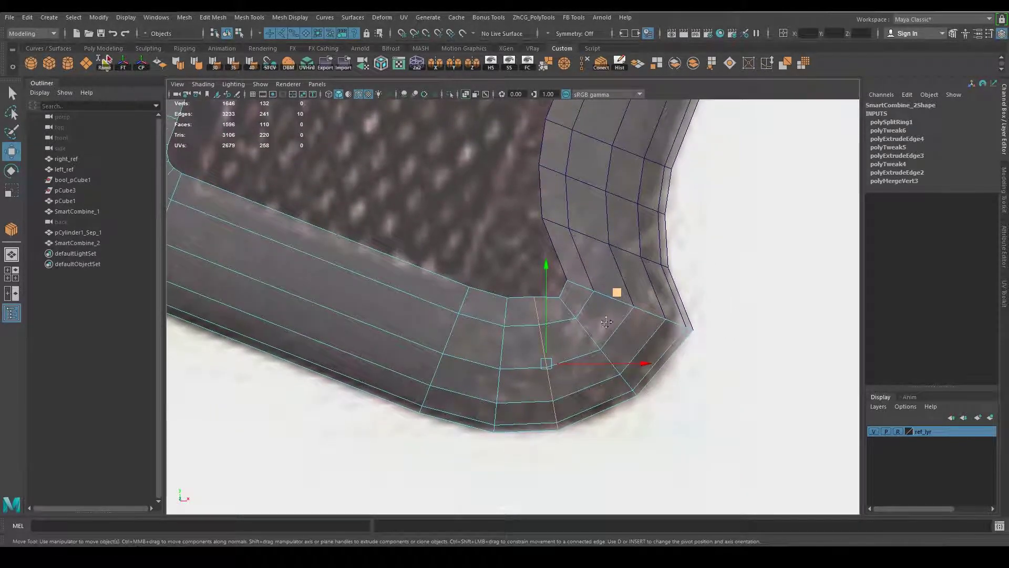
{"action": "middle_click_drag", "start_coordinate": [606, 323], "coordinate": [620, 301], "text": "alt"}
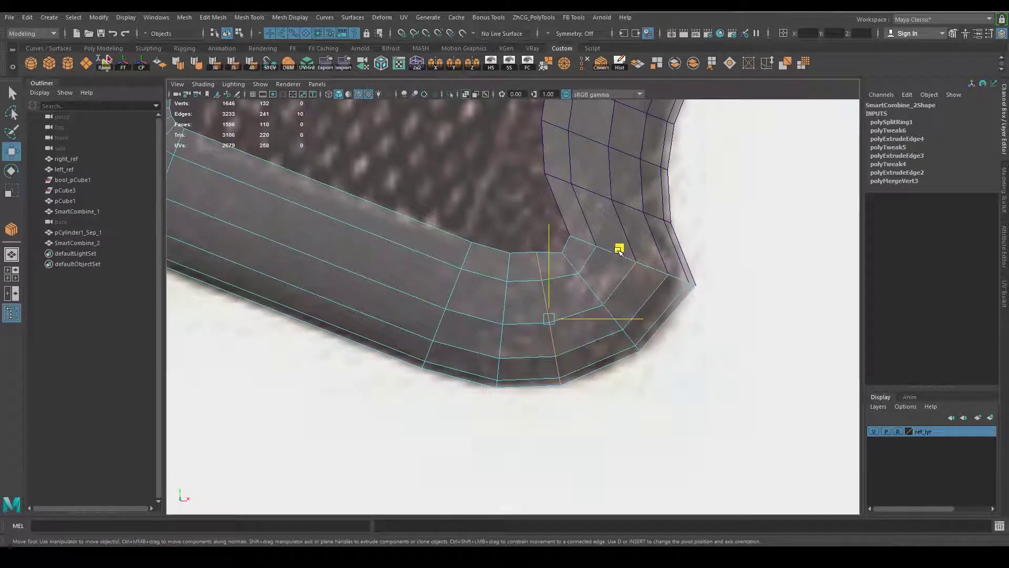
{"action": "middle_click_drag", "start_coordinate": [620, 250], "coordinate": [624, 248]}
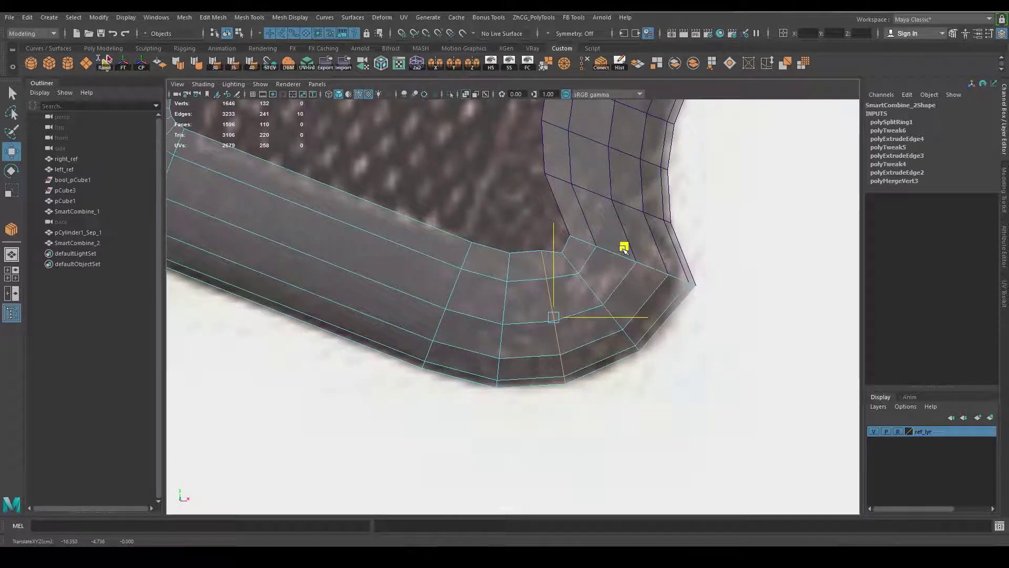
{"action": "right_click_drag", "start_coordinate": [624, 249], "coordinate": [654, 362], "text": "alt"}
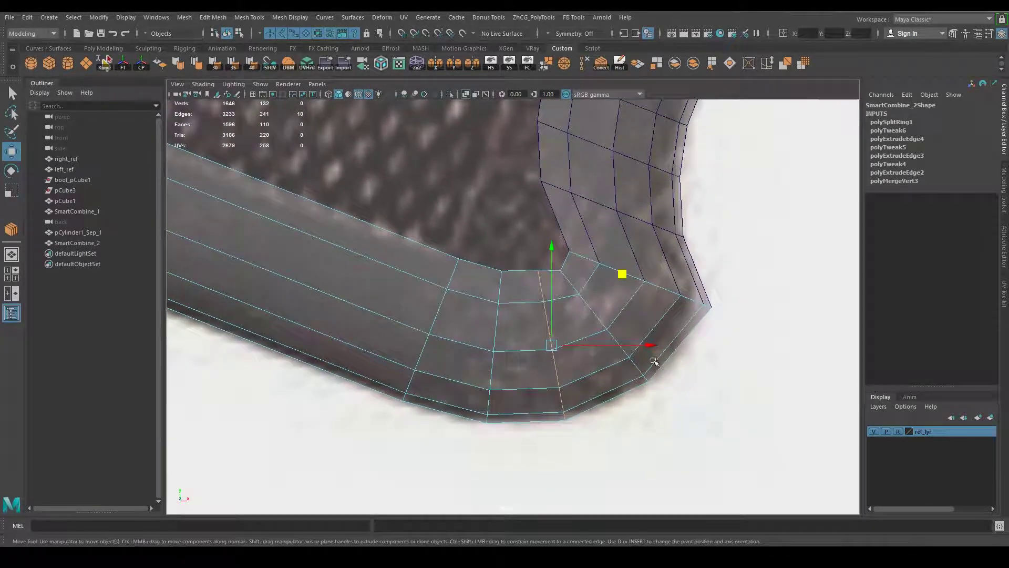
{"action": "middle_click_drag", "start_coordinate": [611, 339], "coordinate": [676, 256]}
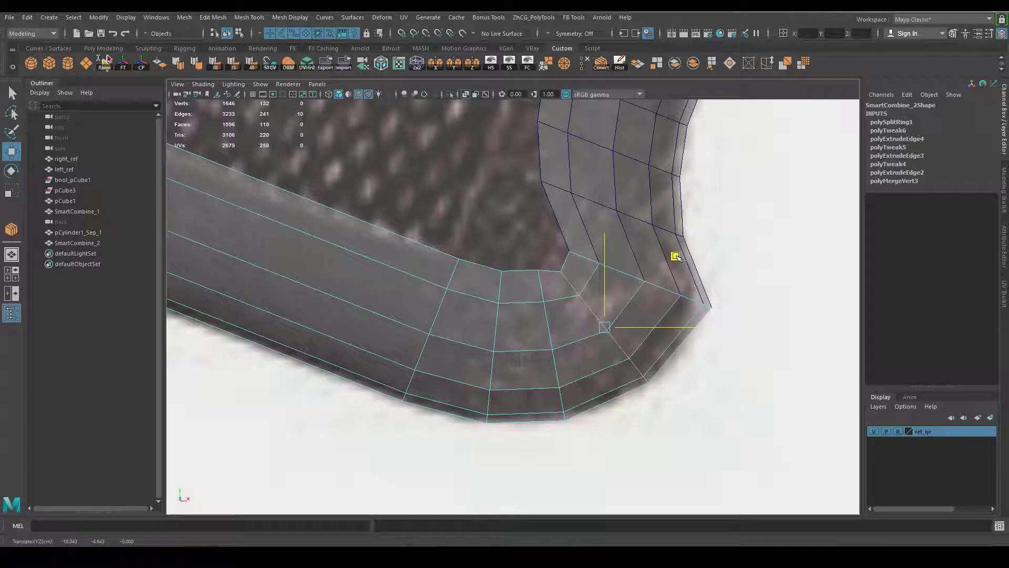
{"action": "right_click_drag", "start_coordinate": [669, 263], "coordinate": [699, 294], "text": "alt"}
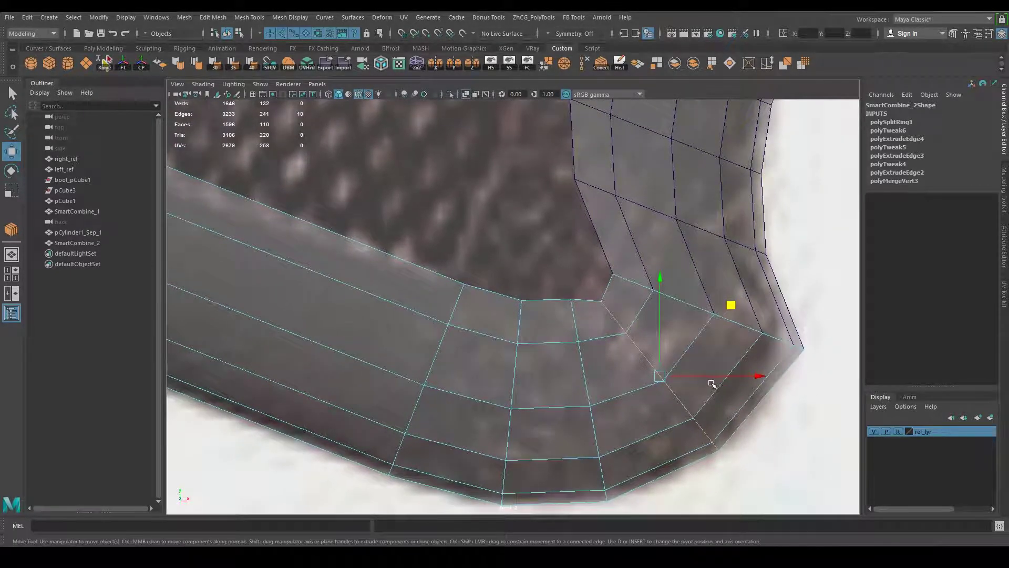
Try a bevel on the selected corner edges from the Modeling Toolkit, then undo it.
{"action": "left_click", "coordinate": [1006, 138]}
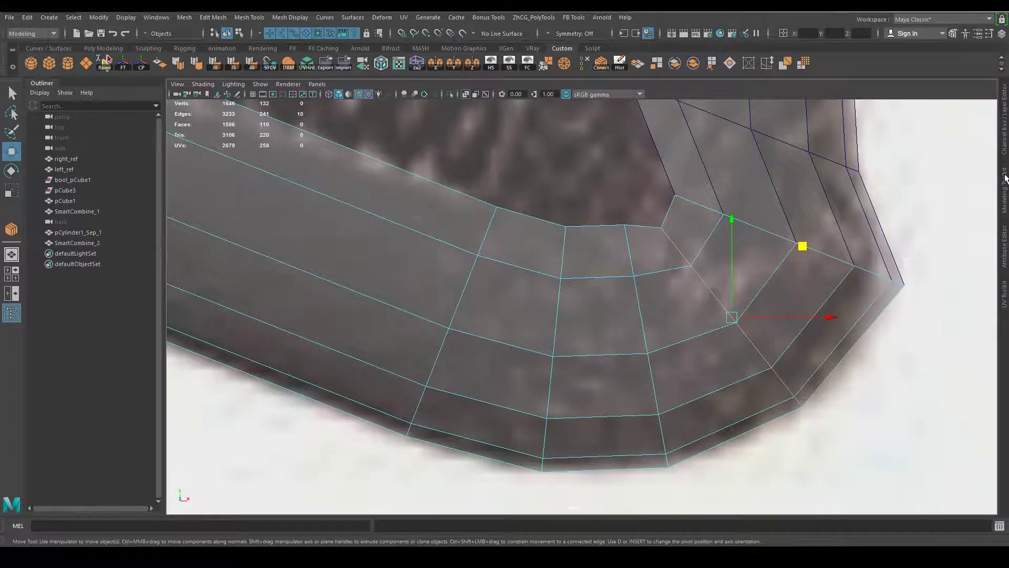
{"action": "left_click", "coordinate": [1006, 179]}
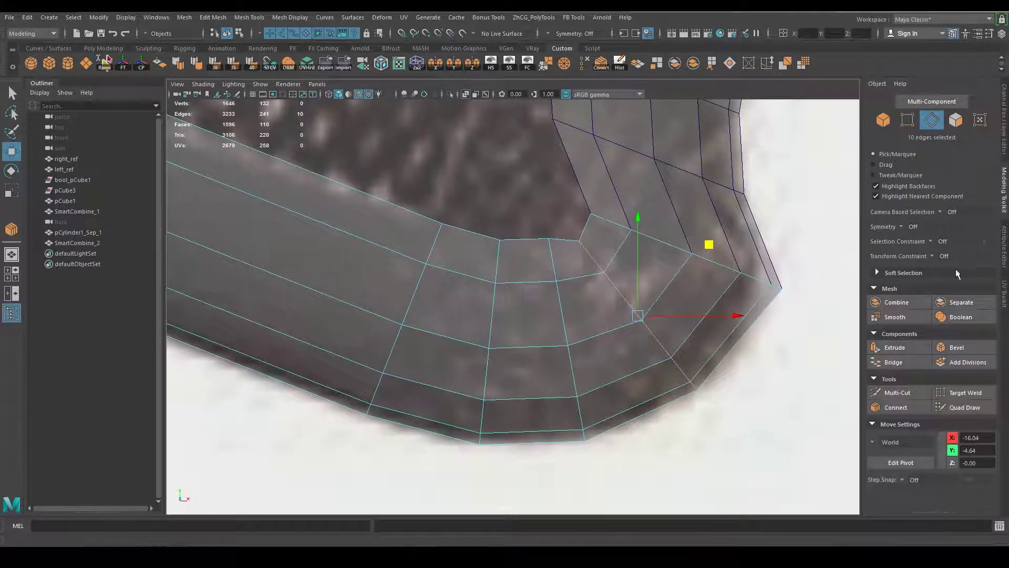
{"action": "left_click", "coordinate": [957, 348]}
{"action": "key", "text": "ctrl+z"}
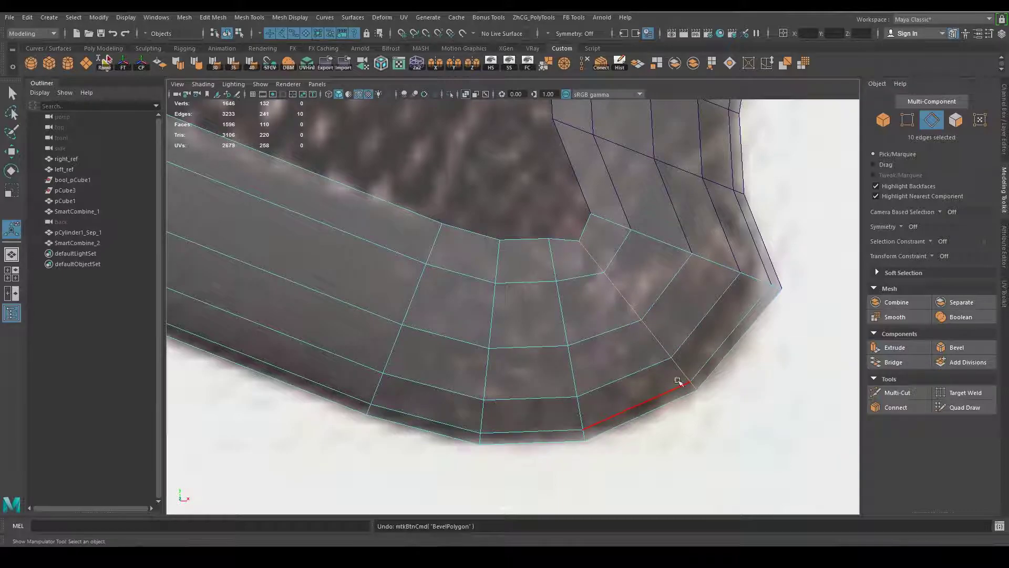
Marquee-select the corner vertices, ending with the full vertical vertex column.
{"action": "scroll", "coordinate": [568, 284], "scroll_direction": "up", "scroll_amount": 2}
{"action": "right_click_drag", "start_coordinate": [568, 254], "coordinate": [530, 243]}
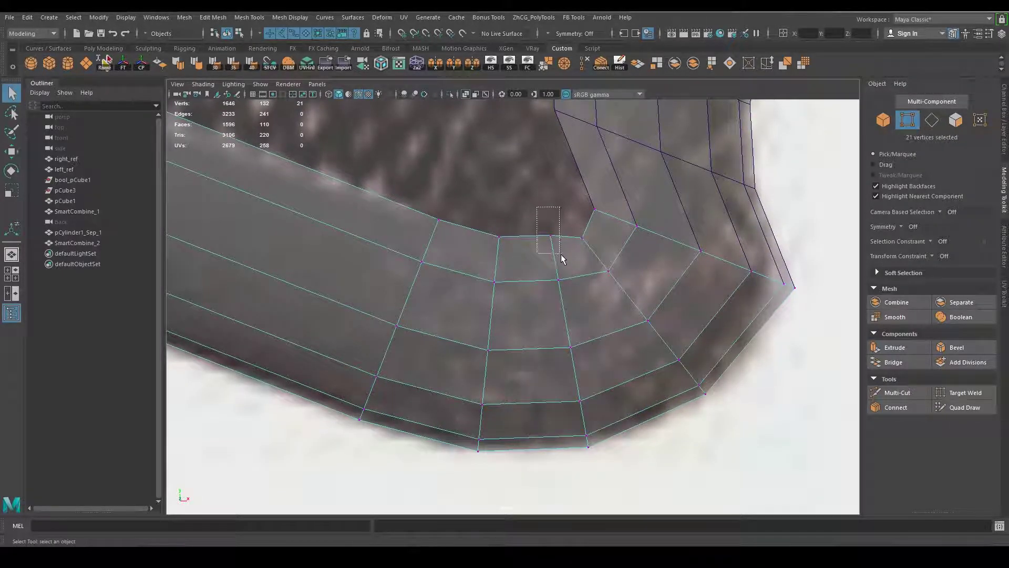
{"action": "left_click_drag", "start_coordinate": [561, 254], "coordinate": [539, 216]}
{"action": "key", "text": "w"}
{"action": "left_click_drag", "start_coordinate": [571, 314], "coordinate": [571, 314]}
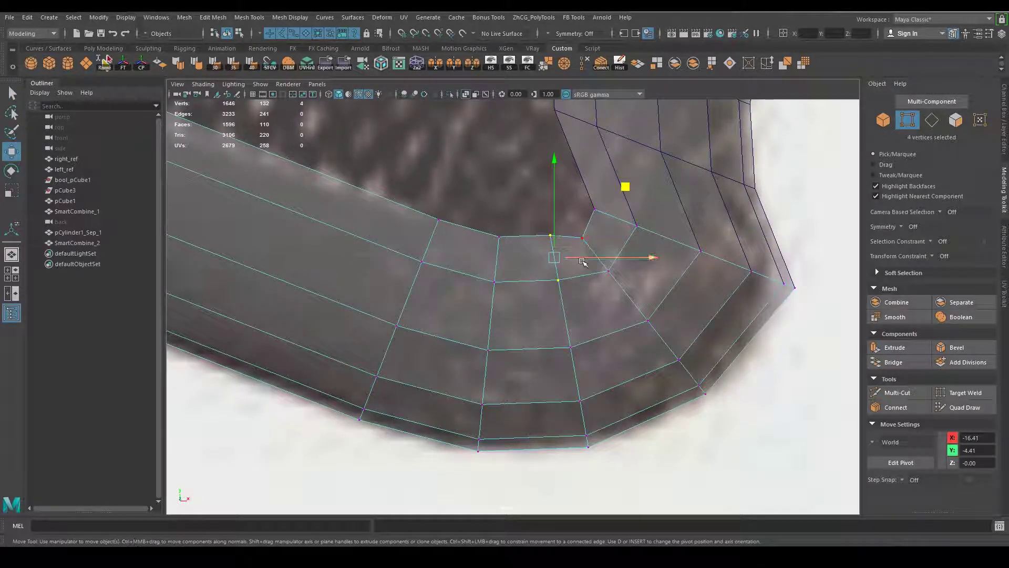
{"action": "left_click_drag", "start_coordinate": [540, 222], "coordinate": [596, 465], "text": "ctrl+shift"}
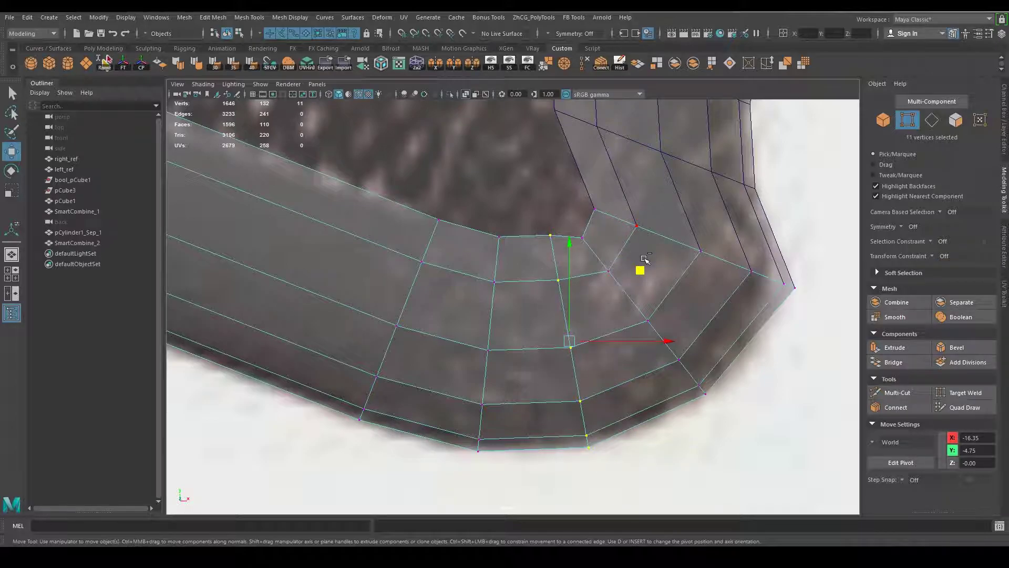
Wrap the first vertex column in a lattice and move a lattice point to straighten it.
{"action": "left_click", "coordinate": [418, 64]}
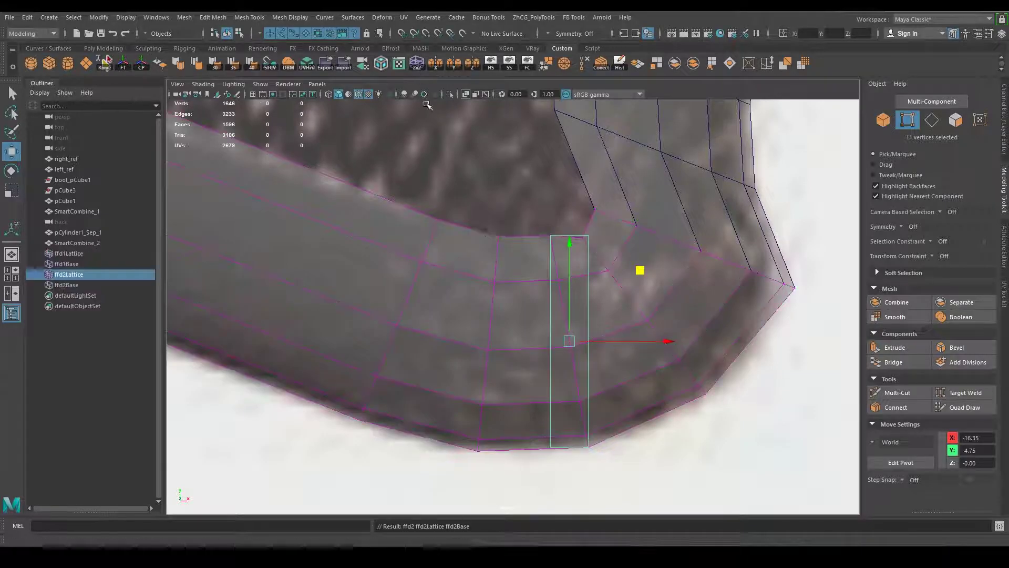
{"action": "right_click", "coordinate": [551, 255]}
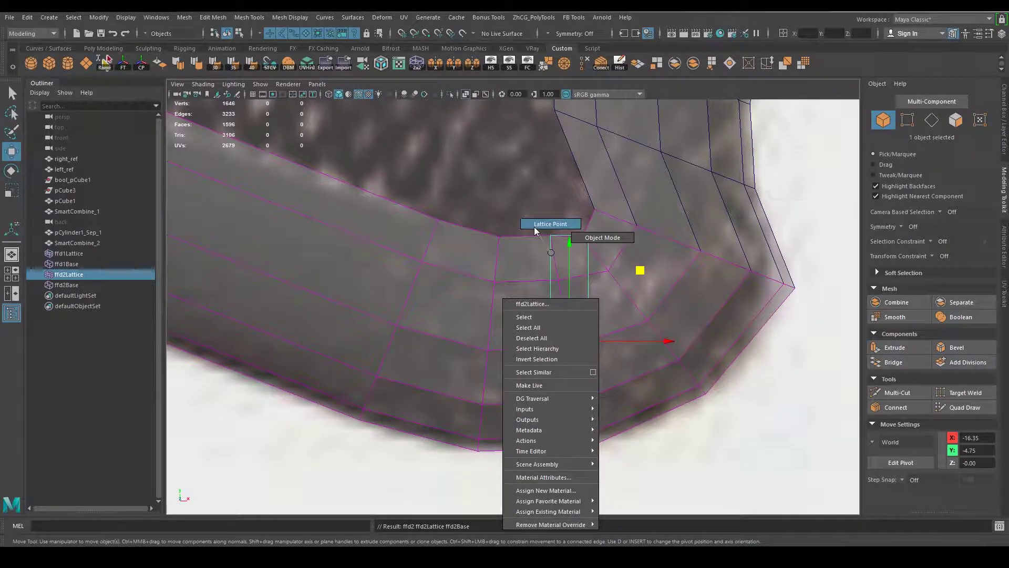
{"action": "left_click_drag", "start_coordinate": [541, 247], "coordinate": [582, 216]}
{"action": "middle_click_drag", "start_coordinate": [622, 168], "coordinate": [617, 185]}
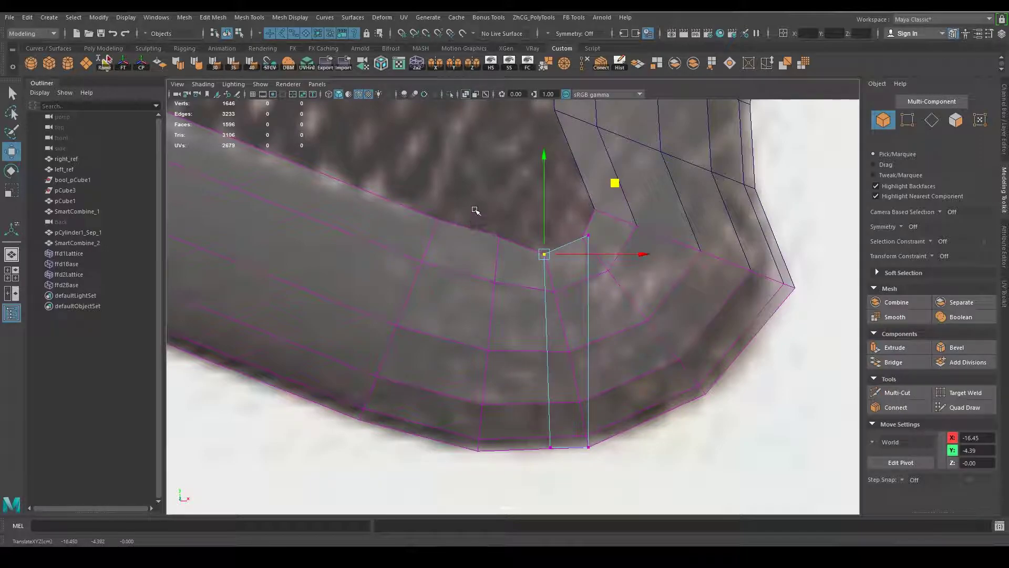
Lattice the next 11-vertex column on SmartCombine_2 and lower its top lattice points.
{"action": "left_click_drag", "start_coordinate": [475, 210], "coordinate": [512, 458]}
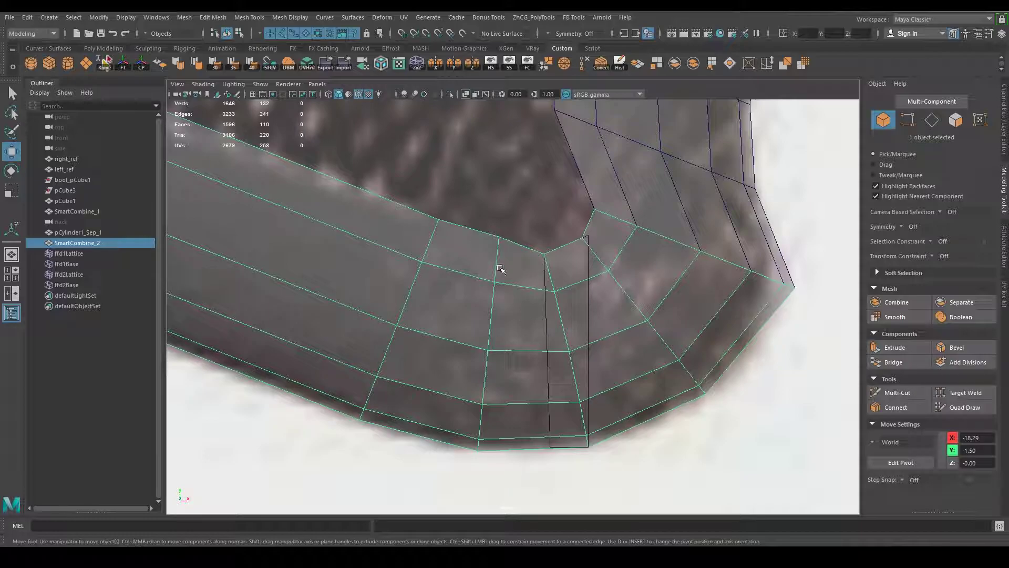
{"action": "right_click_drag", "start_coordinate": [505, 266], "coordinate": [553, 240]}
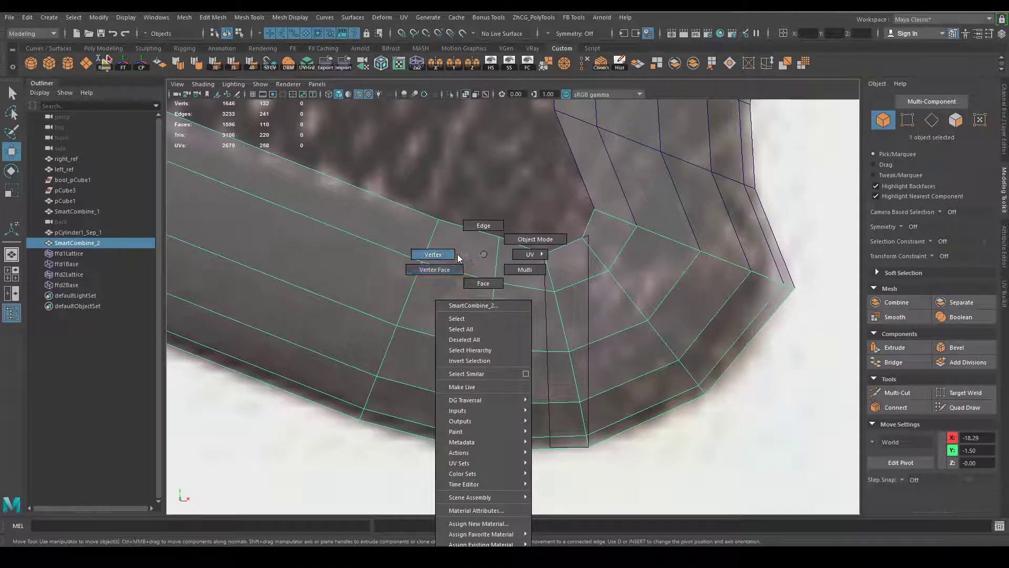
{"action": "right_click_drag", "start_coordinate": [483, 263], "coordinate": [428, 270]}
{"action": "left_click_drag", "start_coordinate": [469, 210], "coordinate": [520, 450]}
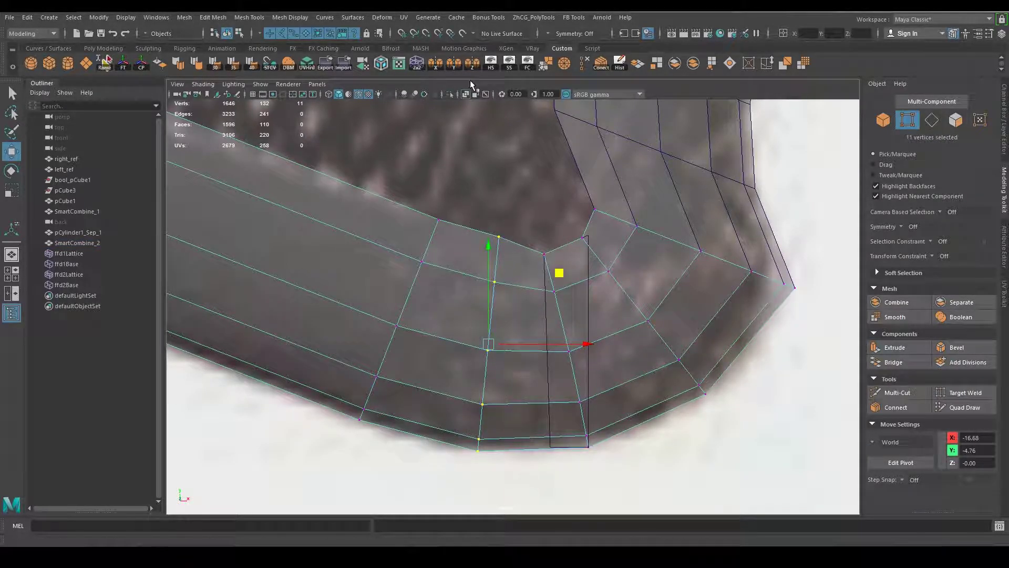
{"action": "left_click", "coordinate": [413, 63]}
{"action": "right_click_drag", "start_coordinate": [489, 245], "coordinate": [491, 184]}
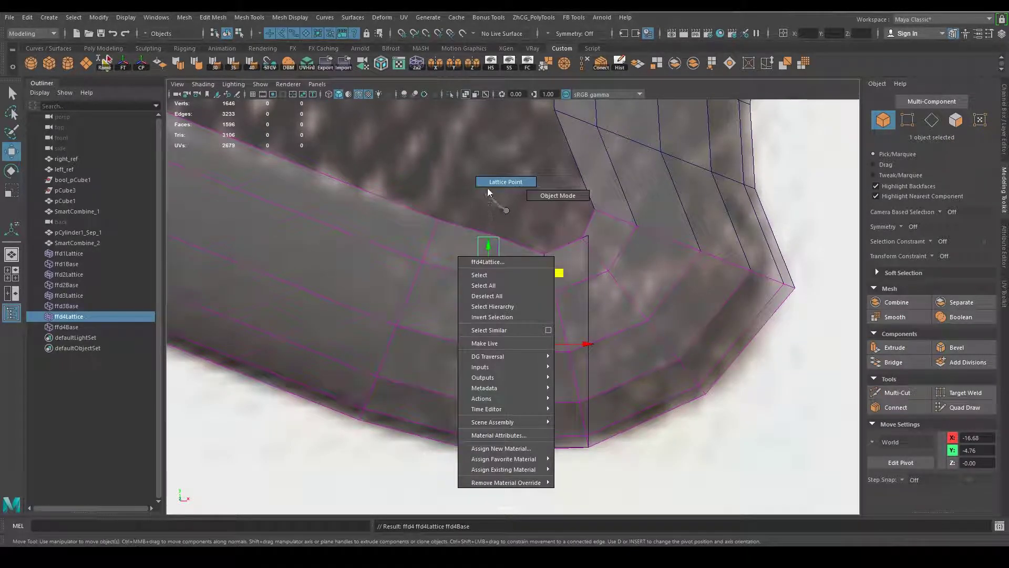
{"action": "left_click_drag", "start_coordinate": [470, 212], "coordinate": [520, 254]}
{"action": "middle_click_drag", "start_coordinate": [530, 191], "coordinate": [553, 179]}
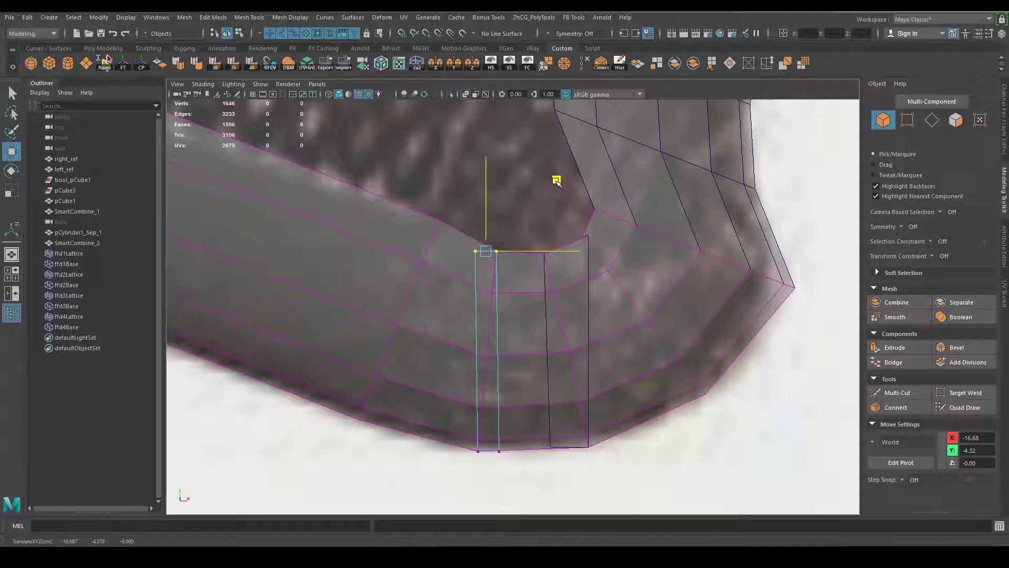
{"action": "middle_click_drag", "start_coordinate": [629, 215], "coordinate": [587, 346], "text": "alt"}
Select the upper cylinder mesh, then the SmartCombine_2 mesh.
{"action": "scroll", "coordinate": [586, 346], "scroll_direction": "down", "scroll_amount": 3}
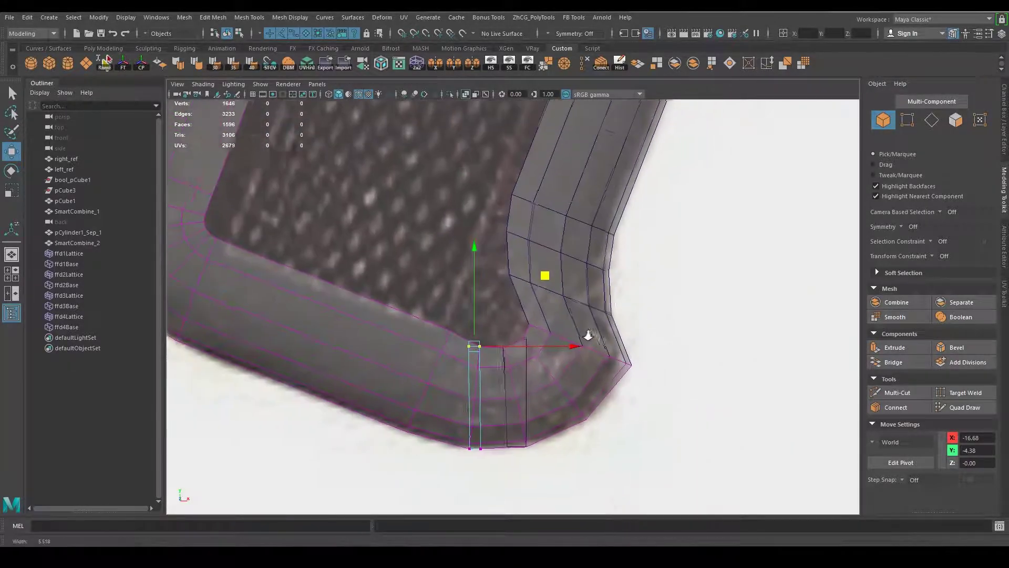
{"action": "left_click", "coordinate": [582, 298]}
{"action": "scroll", "coordinate": [605, 316], "scroll_direction": "up", "scroll_amount": 2}
{"action": "scroll", "coordinate": [666, 267], "scroll_direction": "up", "scroll_amount": 2}
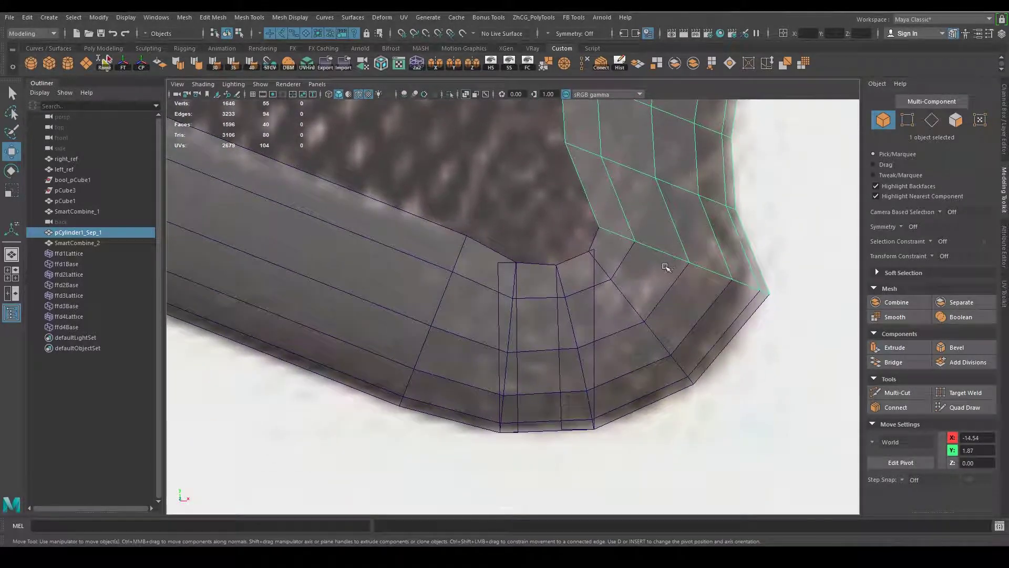
{"action": "left_click", "coordinate": [667, 285]}
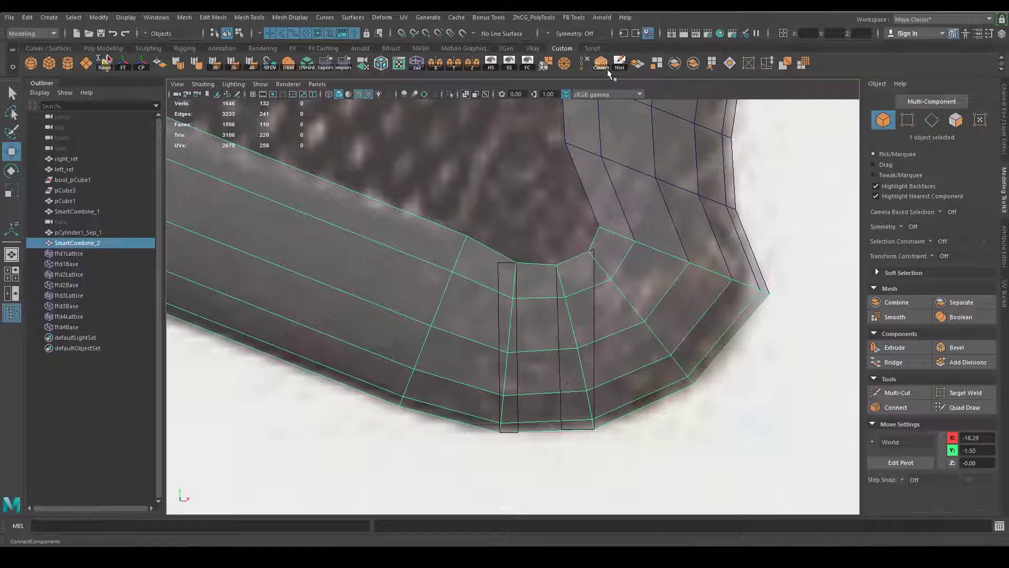
Bake the lattice, combine both meshes, and merge the seam vertices at a 0.01 threshold.
{"action": "left_click", "coordinate": [619, 63]}
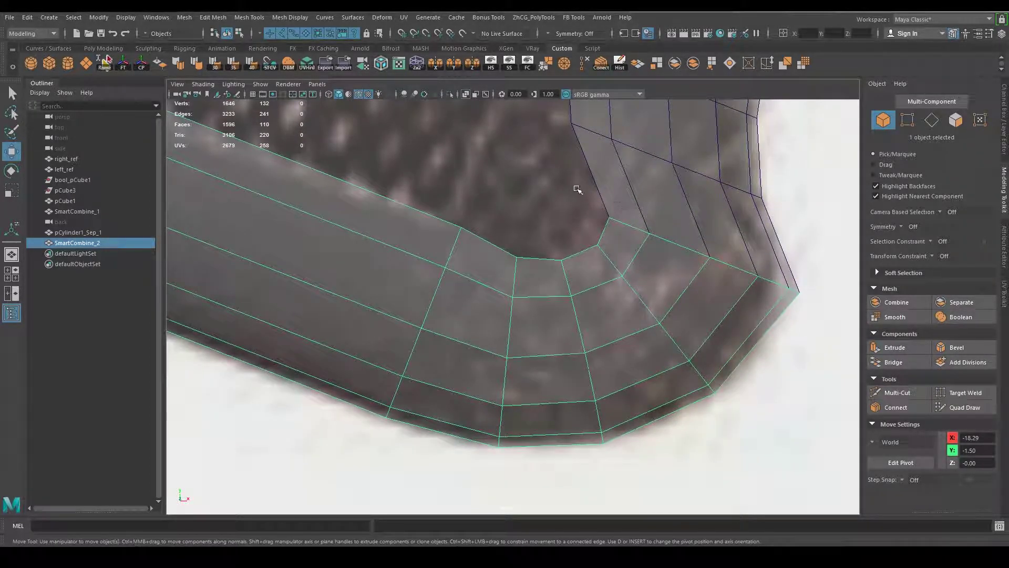
{"action": "left_click", "coordinate": [799, 289], "text": "shift"}
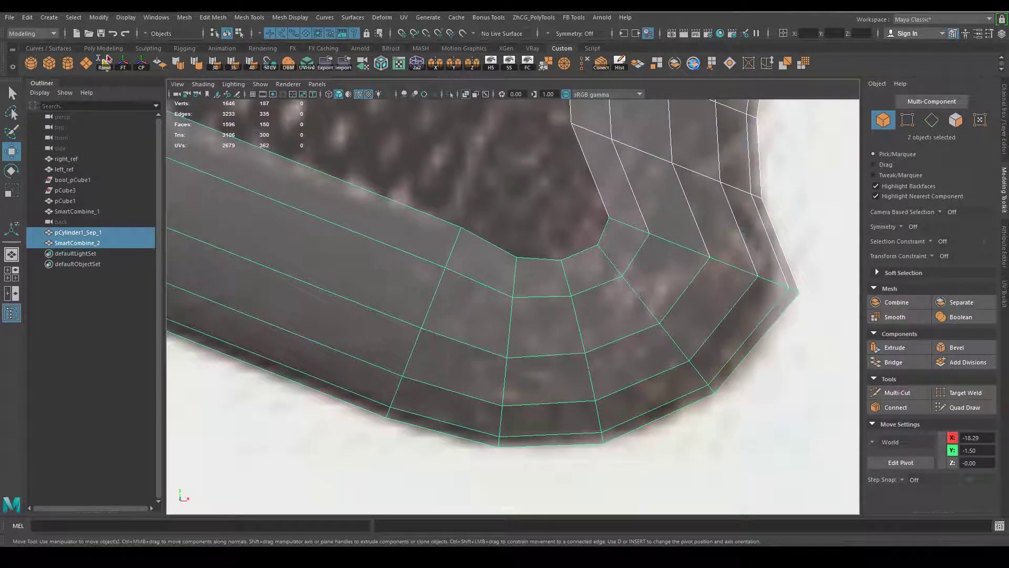
{"action": "right_click_drag", "start_coordinate": [603, 231], "coordinate": [476, 208]}
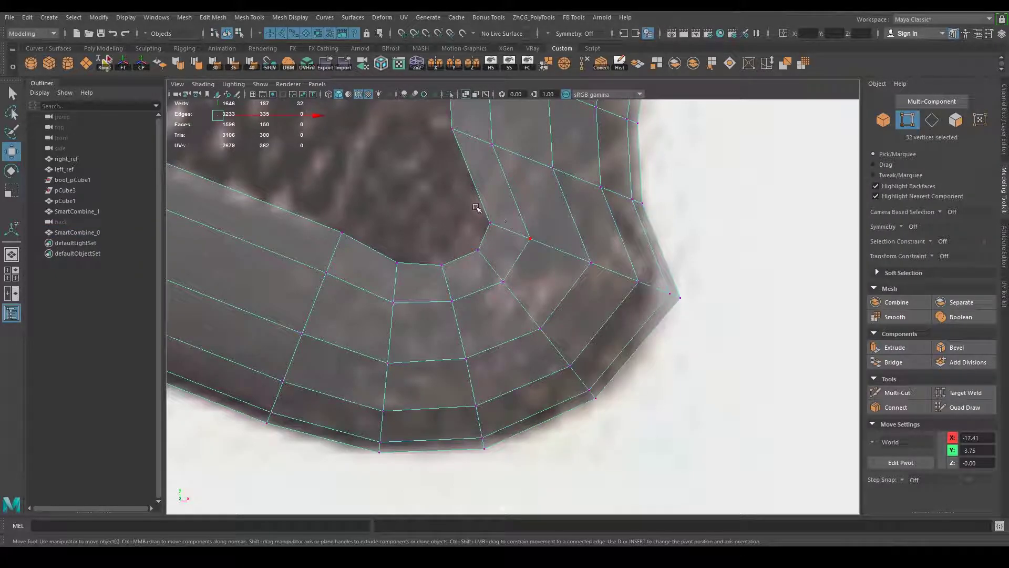
{"action": "left_click_drag", "start_coordinate": [476, 208], "coordinate": [711, 340]}
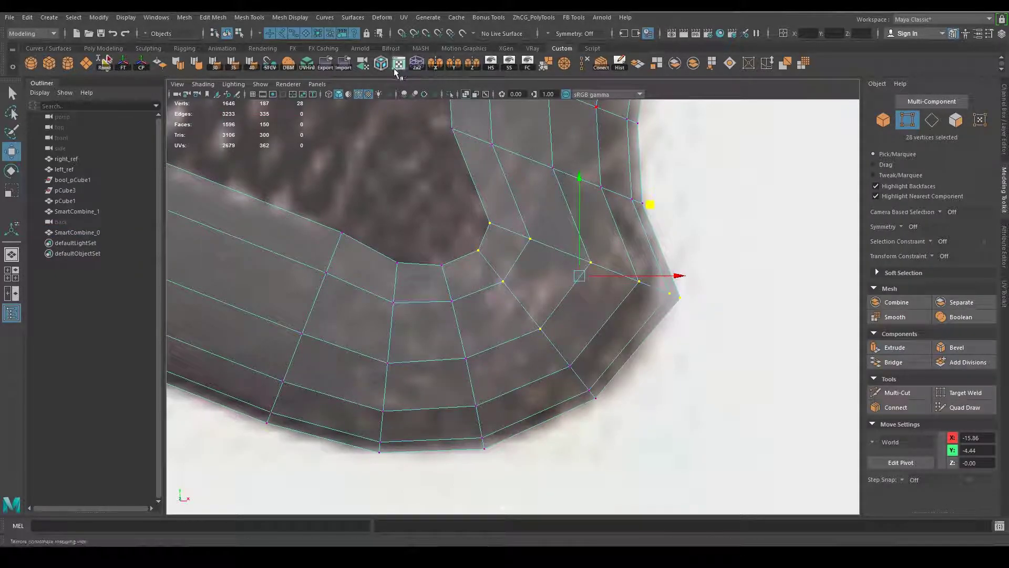
{"action": "left_click", "coordinate": [547, 66]}
Inspect the merged corner in the perspective view with see-through shading off.
{"action": "key", "text": "space"}
{"action": "left_click", "coordinate": [605, 191]}
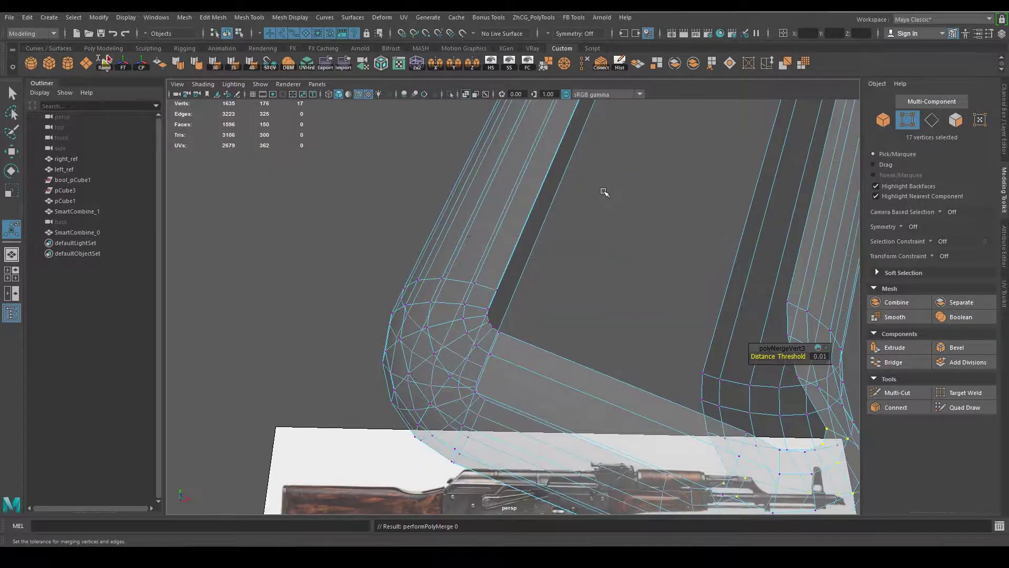
{"action": "mouse_move", "coordinate": [573, 238]}
{"action": "left_mouse_down", "text": "alt"}
{"action": "mouse_move", "coordinate": [654, 264]}
{"action": "mouse_move", "coordinate": [541, 257]}
{"action": "left_mouse_up", "text": "alt"}
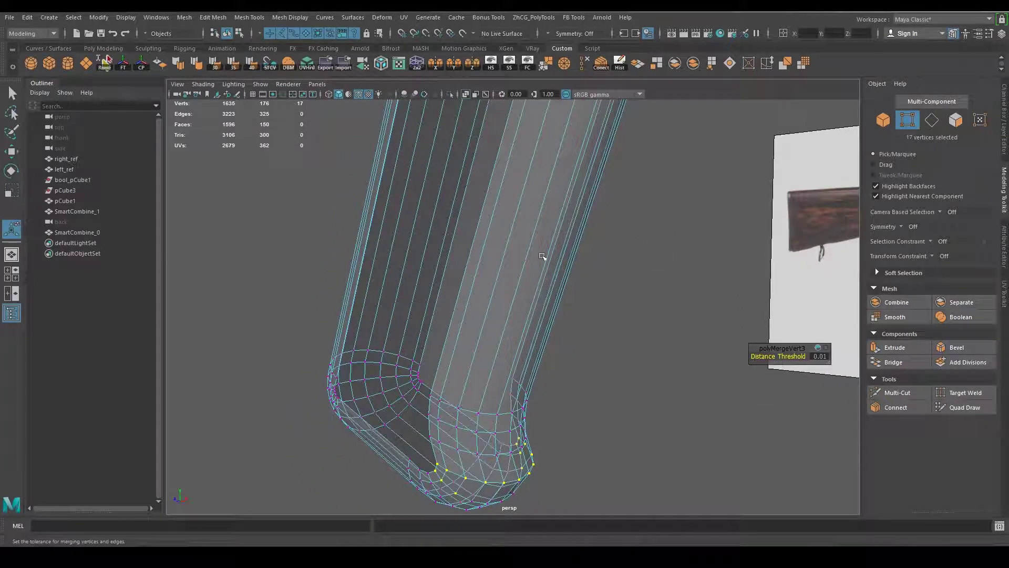
{"action": "key", "text": "alt+x"}
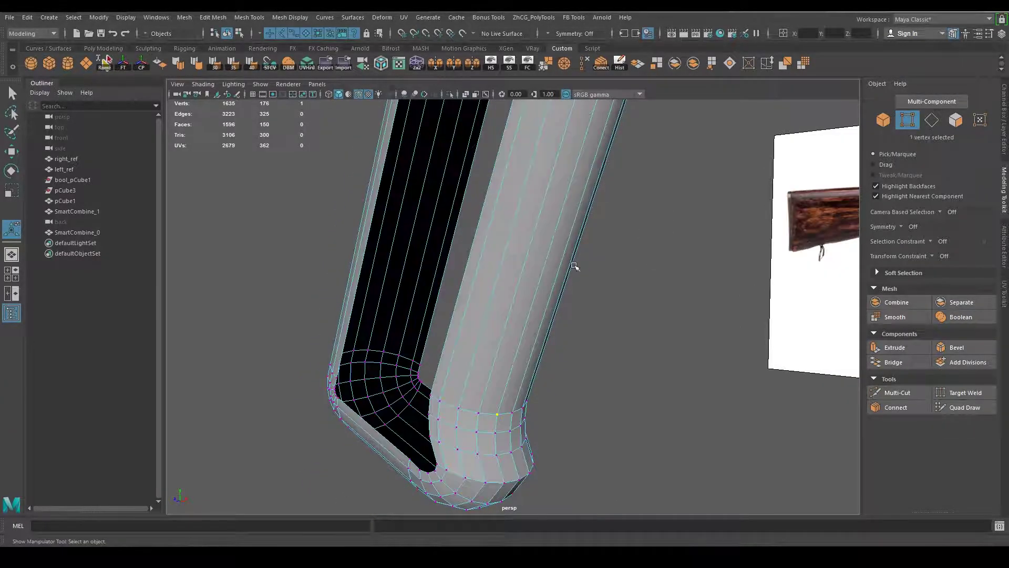
{"action": "middle_click_drag", "start_coordinate": [611, 272], "coordinate": [652, 204], "text": "alt"}
{"action": "left_click_drag", "start_coordinate": [630, 241], "coordinate": [610, 242], "text": "alt"}
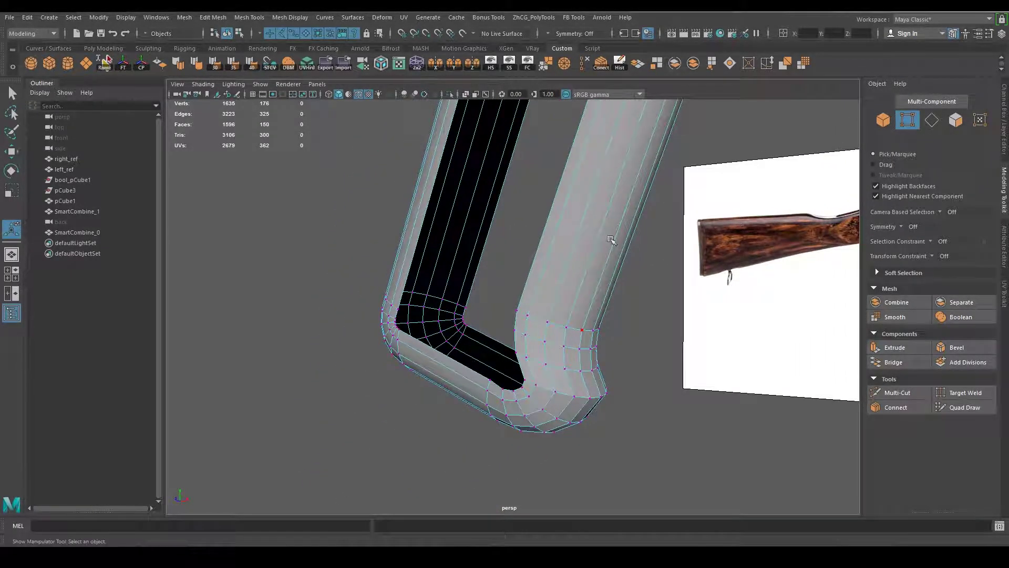
Return the mesh to object mode and select SmartCombine_0.
{"action": "right_click_drag", "start_coordinate": [608, 243], "coordinate": [662, 222]}
{"action": "key", "text": "q"}
{"action": "left_click", "coordinate": [621, 270]}
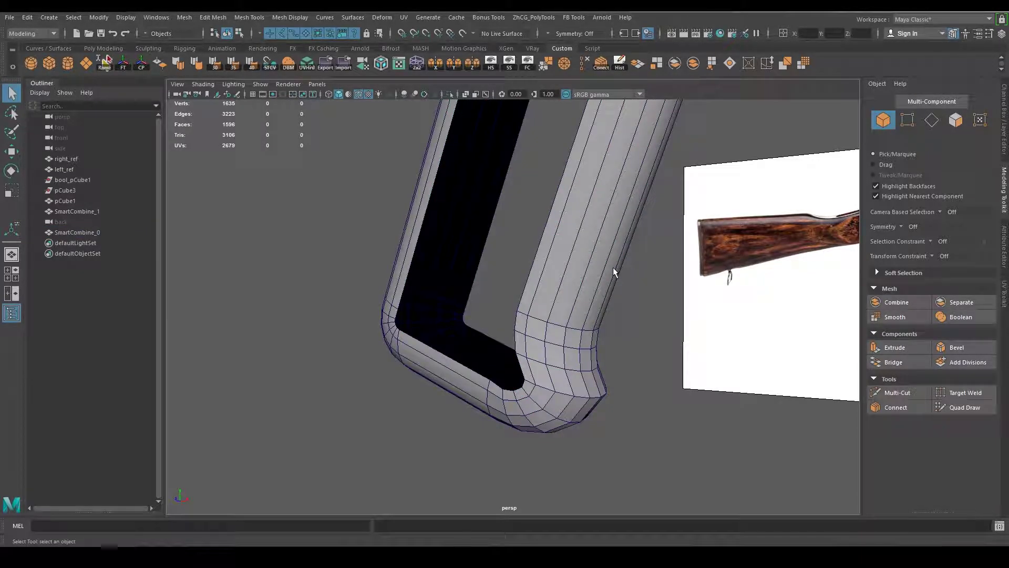
{"action": "left_click", "coordinate": [605, 262]}
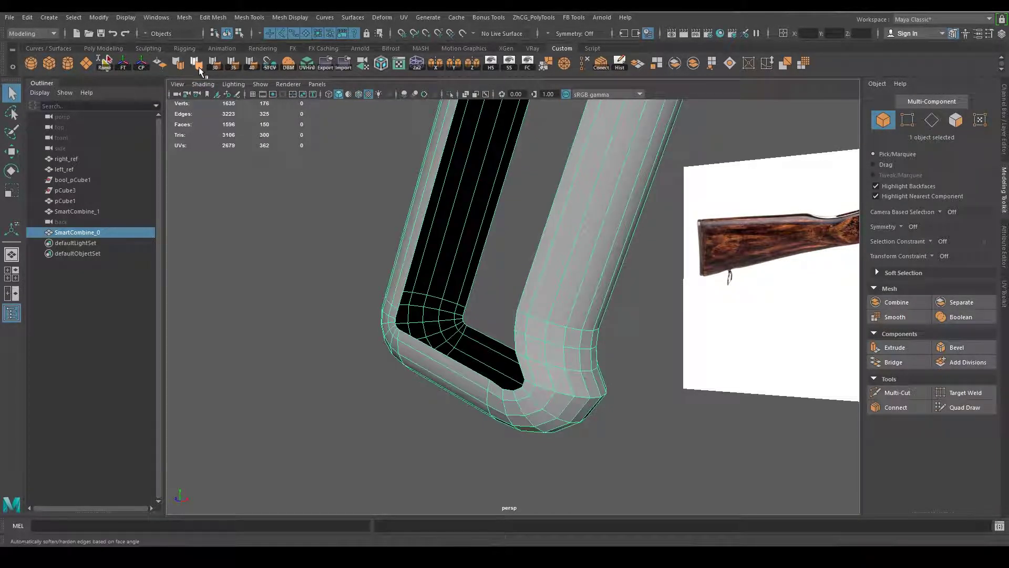
Soften the grip mesh's edges and orbit to check the smooth shading.
{"action": "left_click", "coordinate": [199, 68]}
{"action": "left_click", "coordinate": [304, 207]}
{"action": "mouse_move", "coordinate": [304, 206]}
{"action": "left_mouse_down", "text": "alt"}
{"action": "mouse_move", "coordinate": [466, 252]}
{"action": "mouse_move", "coordinate": [397, 243]}
{"action": "mouse_move", "coordinate": [353, 259]}
{"action": "mouse_move", "coordinate": [405, 244]}
{"action": "mouse_move", "coordinate": [665, 257]}
{"action": "mouse_move", "coordinate": [525, 255]}
{"action": "left_mouse_up", "text": "alt"}
{"action": "left_click", "coordinate": [666, 257]}
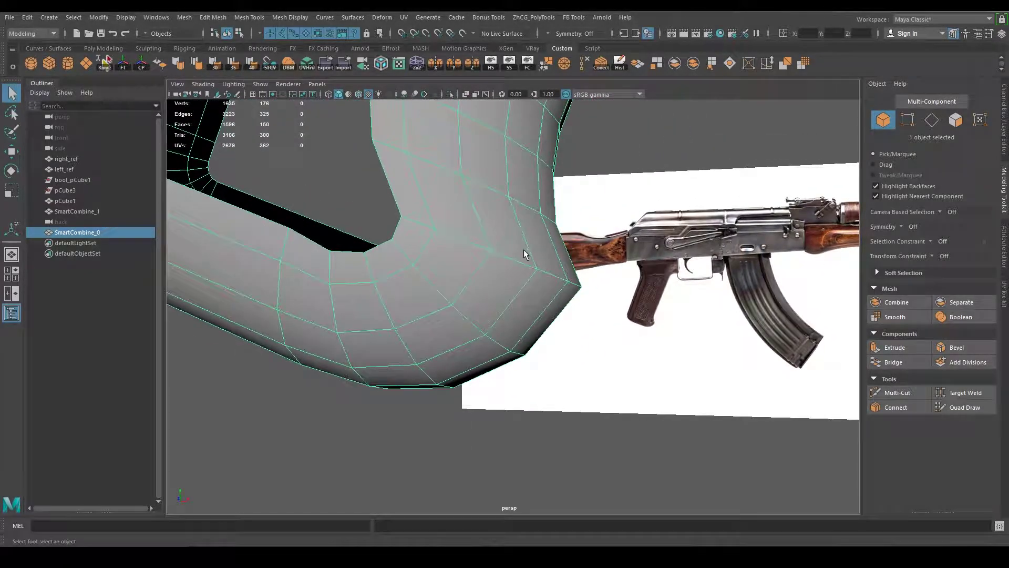
Bevel the corner edge loop and orbit to inspect the result.
{"action": "right_click_drag", "start_coordinate": [524, 254], "coordinate": [525, 197]}
{"action": "double_click", "coordinate": [516, 257]}
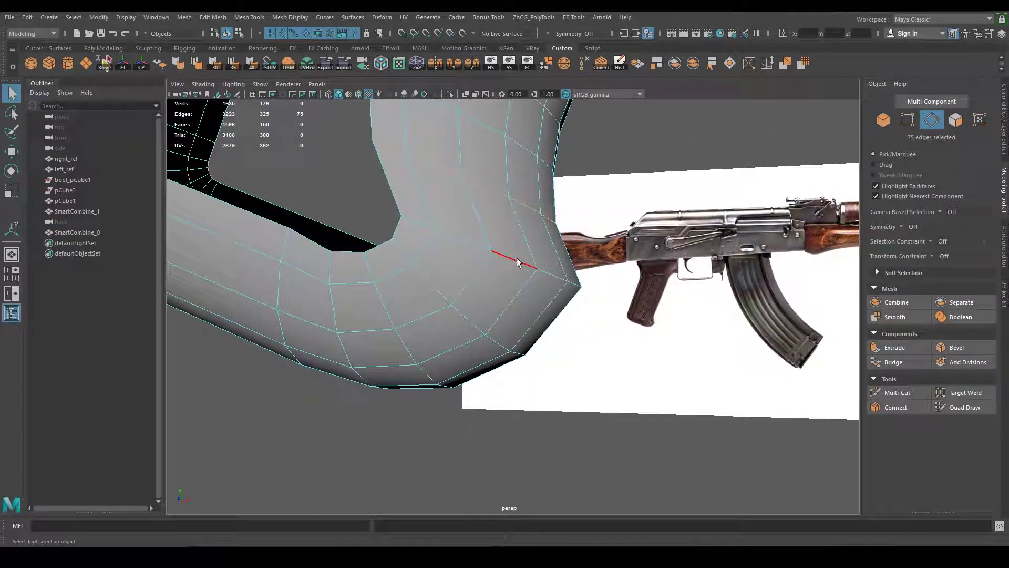
{"action": "left_click", "coordinate": [963, 350]}
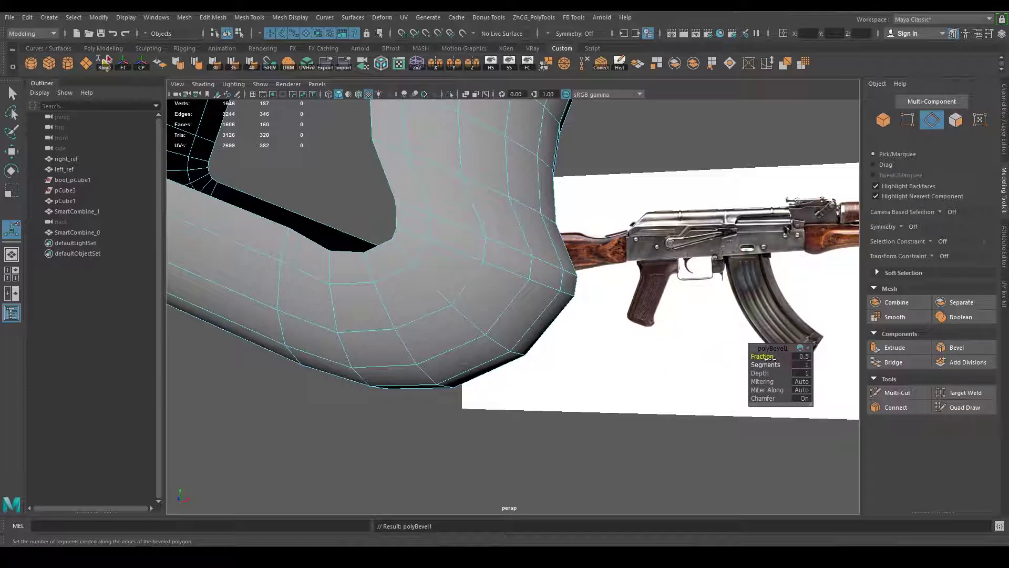
{"action": "left_click_drag", "start_coordinate": [719, 350], "coordinate": [625, 303], "text": "alt"}
{"action": "left_click_drag", "start_coordinate": [632, 302], "coordinate": [644, 306], "text": "alt"}
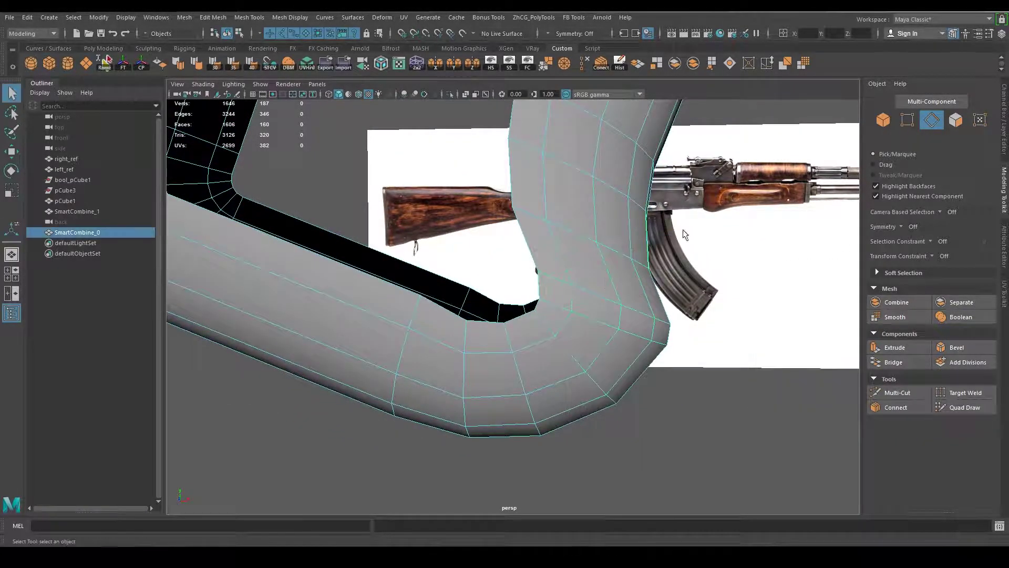
Undo the corner bevel and return to object mode with the corner framed.
{"action": "key", "text": "F8"}
{"action": "mouse_move", "coordinate": [711, 389]}
{"action": "left_mouse_down", "text": "alt"}
{"action": "mouse_move", "coordinate": [677, 380]}
{"action": "mouse_move", "coordinate": [622, 395]}
{"action": "mouse_move", "coordinate": [607, 383]}
{"action": "left_mouse_up", "text": "alt"}
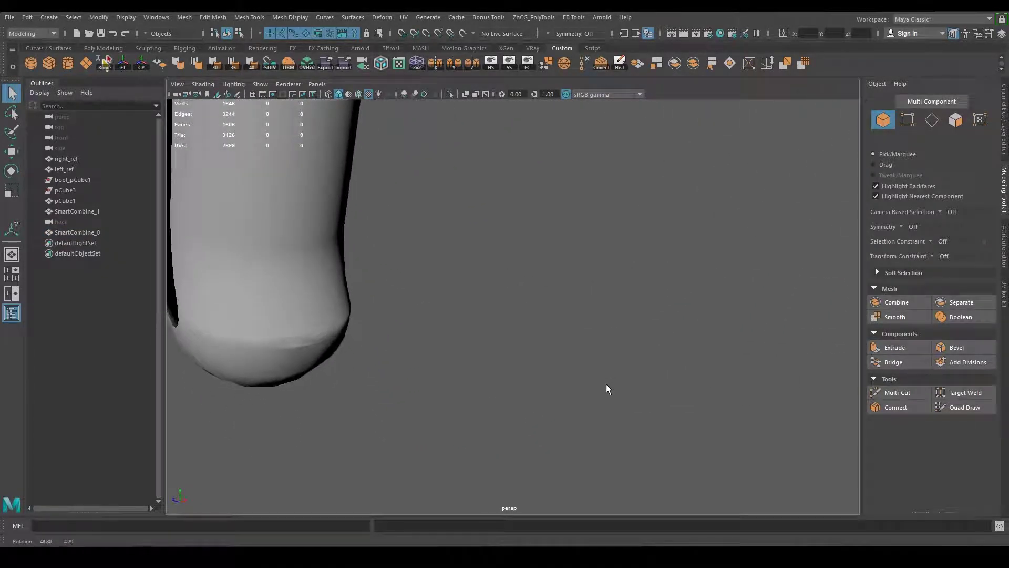
{"action": "key", "text": "ctrl+z"}
{"action": "key", "text": "ctrl+z"}
{"action": "key", "text": "ctrl+z"}
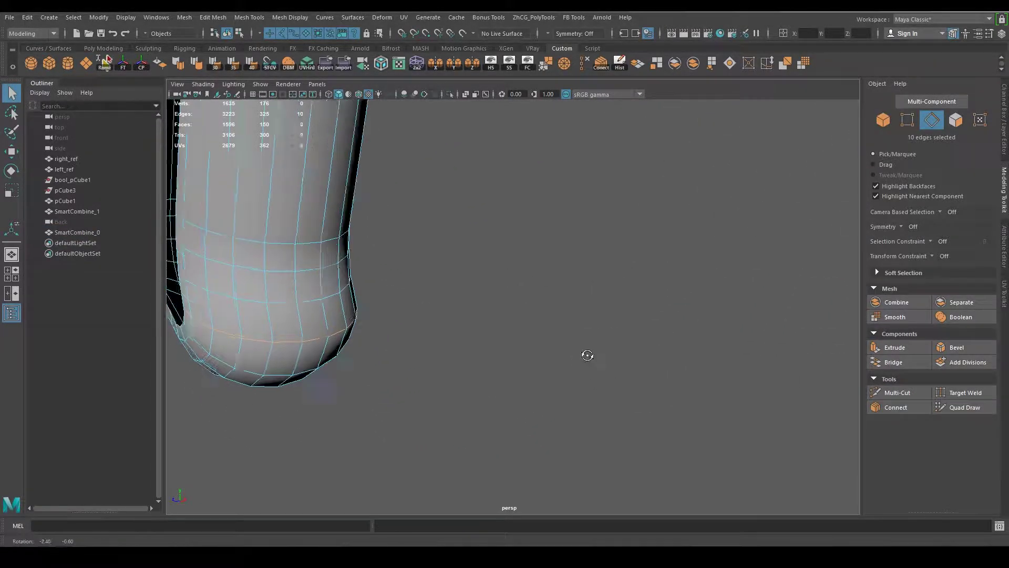
{"action": "key", "text": "bracketleft"}
{"action": "key", "text": "F8"}
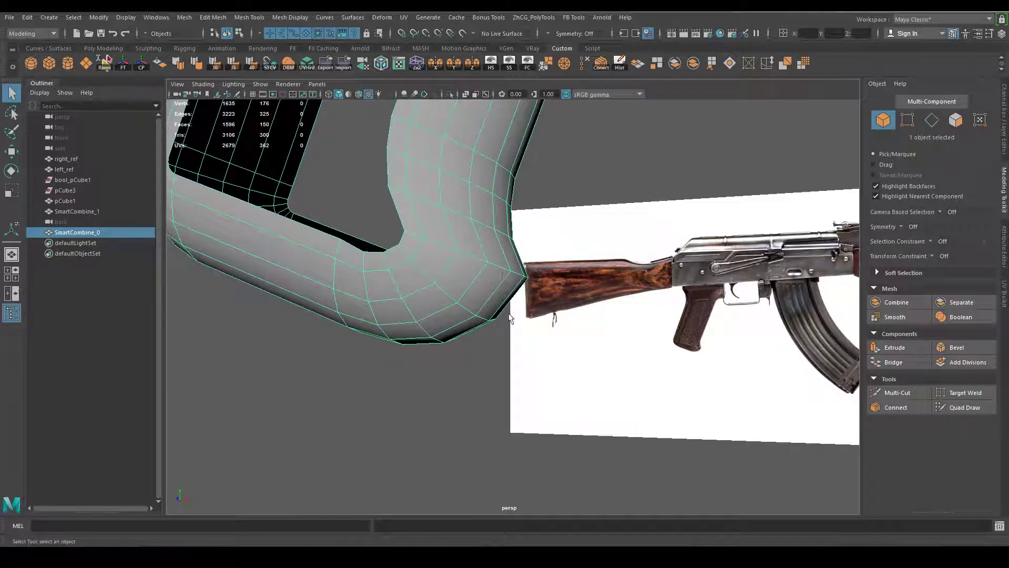
{"action": "mouse_move", "coordinate": [466, 409]}
{"action": "left_mouse_down", "text": "alt"}
{"action": "mouse_move", "coordinate": [500, 383]}
{"action": "mouse_move", "coordinate": [499, 268]}
{"action": "left_mouse_up", "text": "alt"}
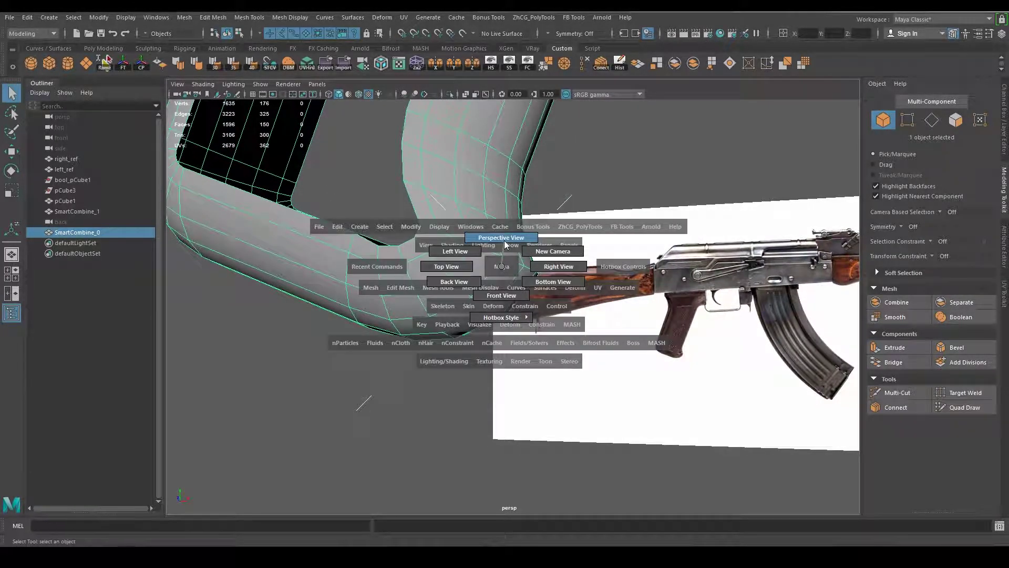
Insert a new edge loop through the grip's bottom corner.
{"action": "right_click_drag", "start_coordinate": [501, 265], "coordinate": [500, 265]}
{"action": "scroll", "coordinate": [577, 318], "scroll_direction": "up", "scroll_amount": 3}
{"action": "left_click_drag", "start_coordinate": [577, 318], "coordinate": [631, 258], "text": "alt"}
{"action": "right_click_drag", "start_coordinate": [631, 257], "coordinate": [631, 226]}
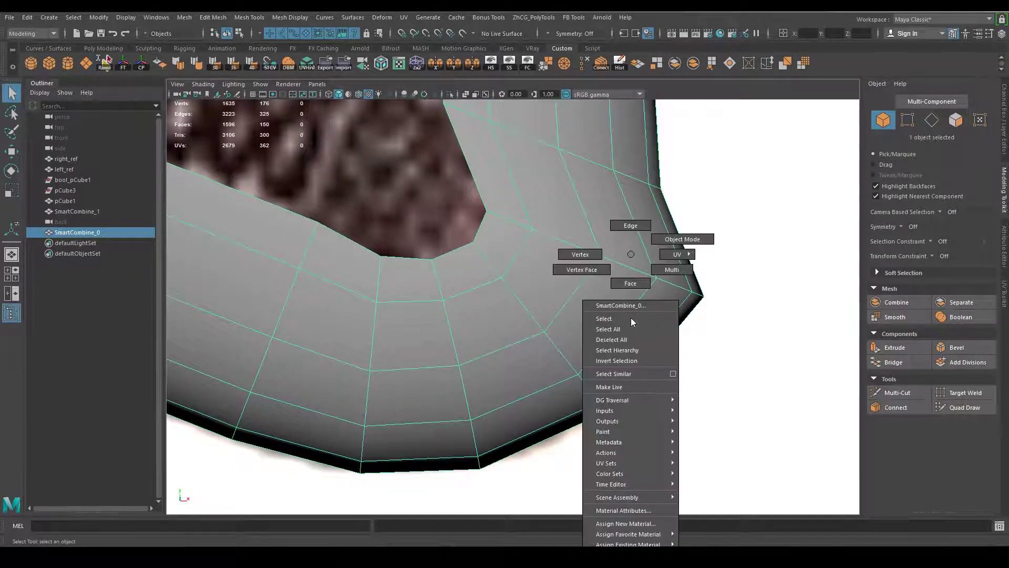
{"action": "left_click", "coordinate": [614, 326]}
{"action": "right_click_drag", "start_coordinate": [614, 325], "coordinate": [615, 358], "text": "shift"}
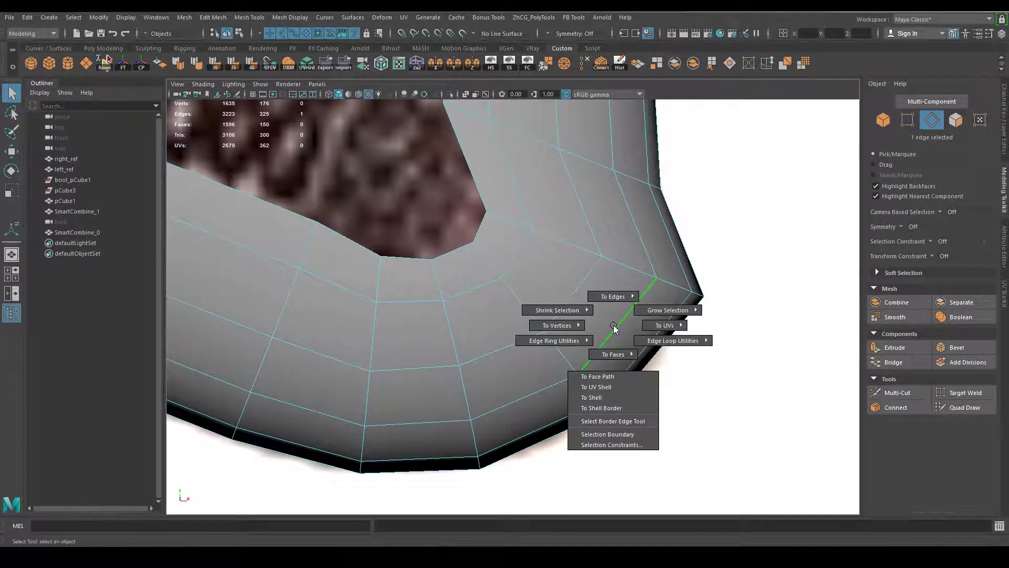
Move the new loop down and rotate it to line up with the corner.
{"action": "key", "text": "w"}
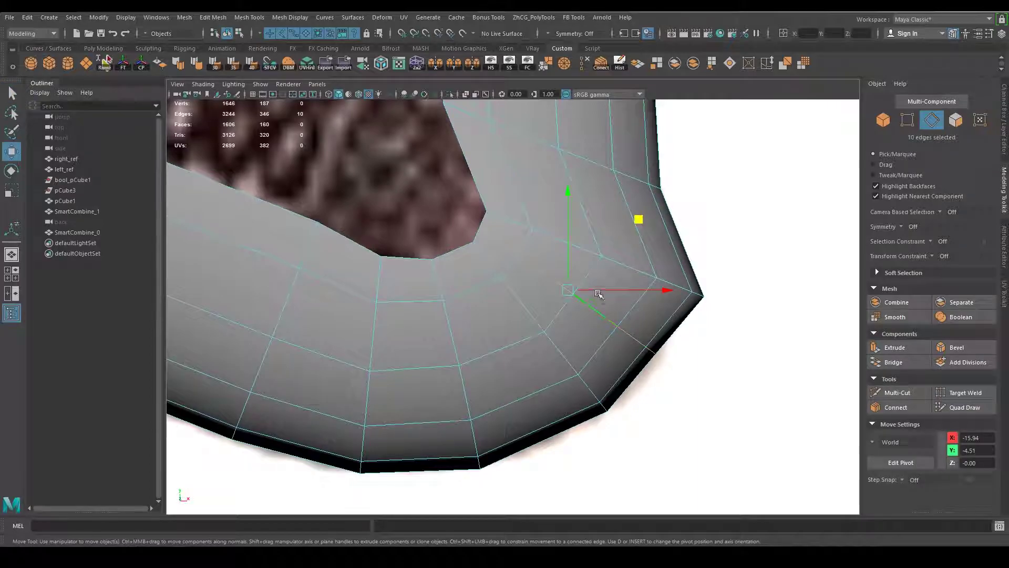
{"action": "mouse_move", "coordinate": [640, 219]}
{"action": "left_mouse_down", "text": "ctrl+shift"}
{"action": "mouse_move", "coordinate": [640, 270]}
{"action": "mouse_move", "coordinate": [684, 192]}
{"action": "mouse_move", "coordinate": [636, 167]}
{"action": "mouse_move", "coordinate": [652, 174]}
{"action": "left_mouse_up", "text": "ctrl+shift"}
{"action": "key", "text": "e"}
{"action": "key", "text": "w"}
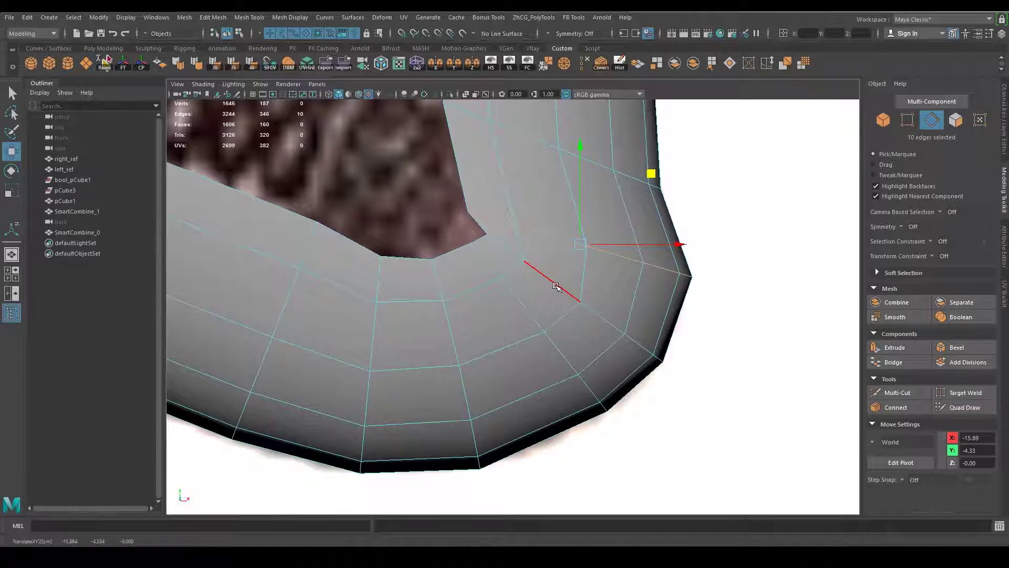
{"action": "left_click_drag", "start_coordinate": [556, 287], "coordinate": [593, 260], "text": "ctrl+shift"}
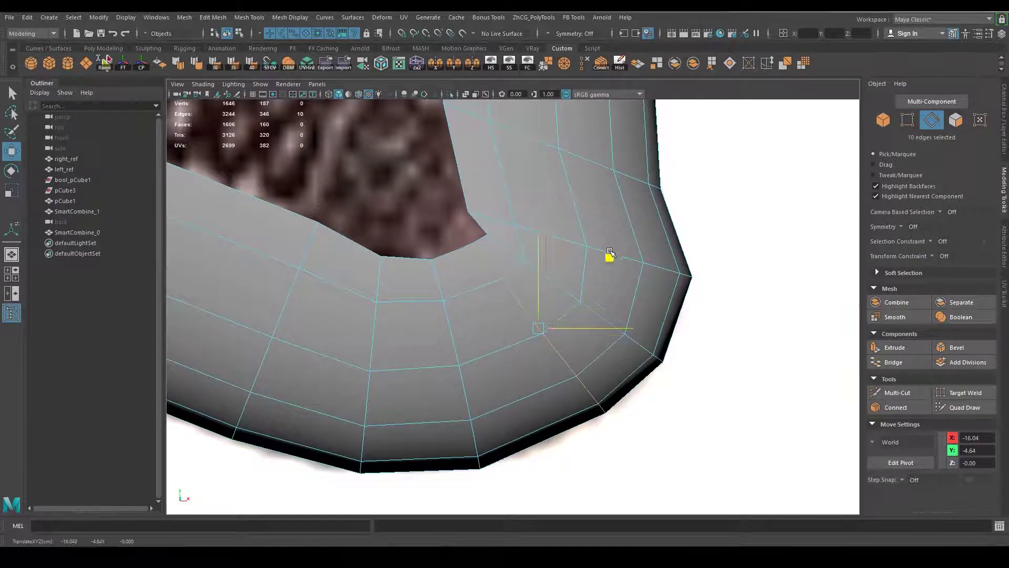
{"action": "key", "text": "e"}
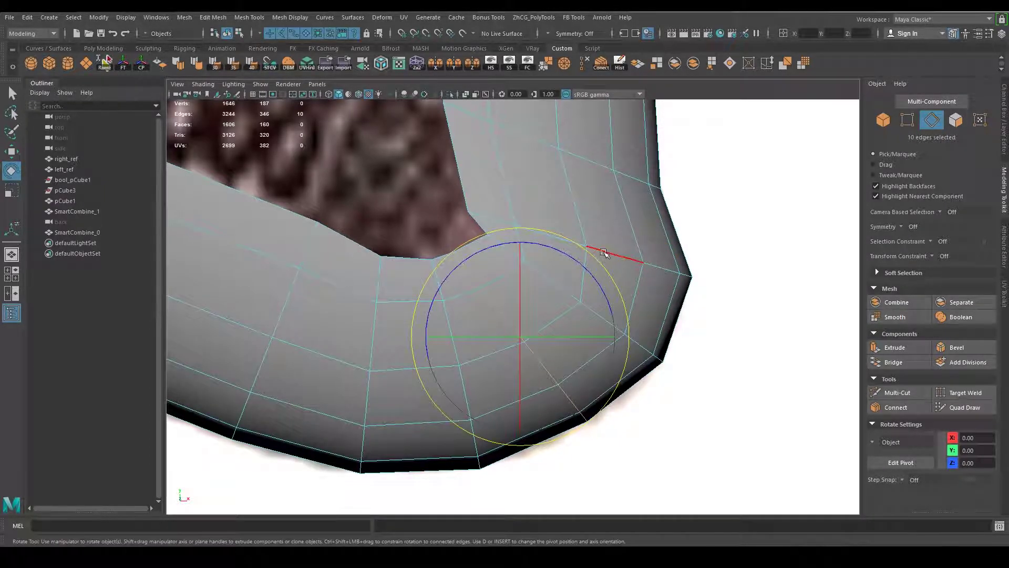
{"action": "mouse_move", "coordinate": [593, 263]}
{"action": "left_mouse_down"}
{"action": "mouse_move", "coordinate": [522, 312]}
{"action": "mouse_move", "coordinate": [511, 295]}
{"action": "left_mouse_up"}
{"action": "key", "text": "w"}
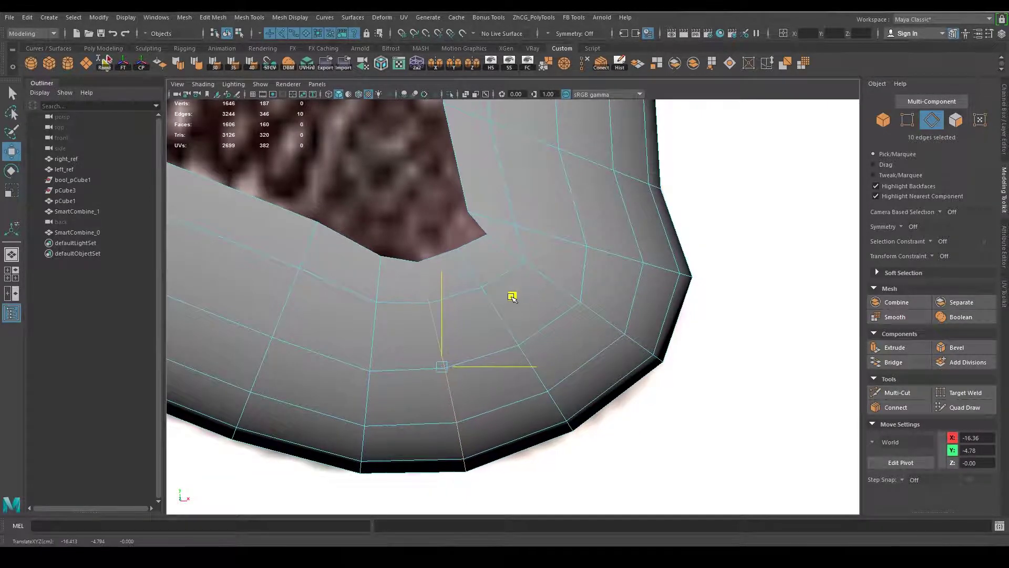
Slide the loop left, then with X-ray on move it to match the reference.
{"action": "left_click_drag", "start_coordinate": [374, 330], "coordinate": [386, 340]}
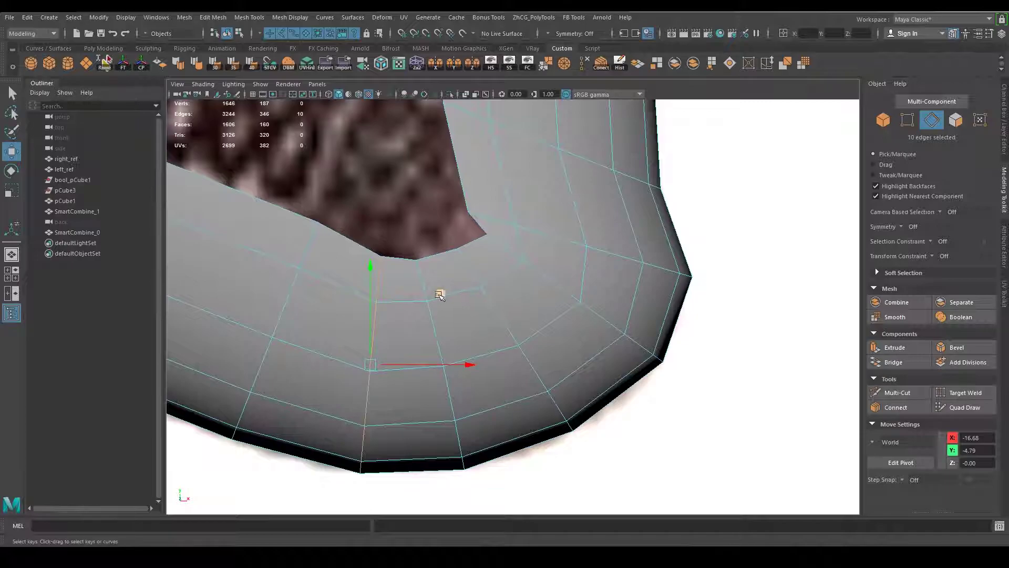
{"action": "middle_click_drag", "start_coordinate": [440, 295], "coordinate": [430, 292]}
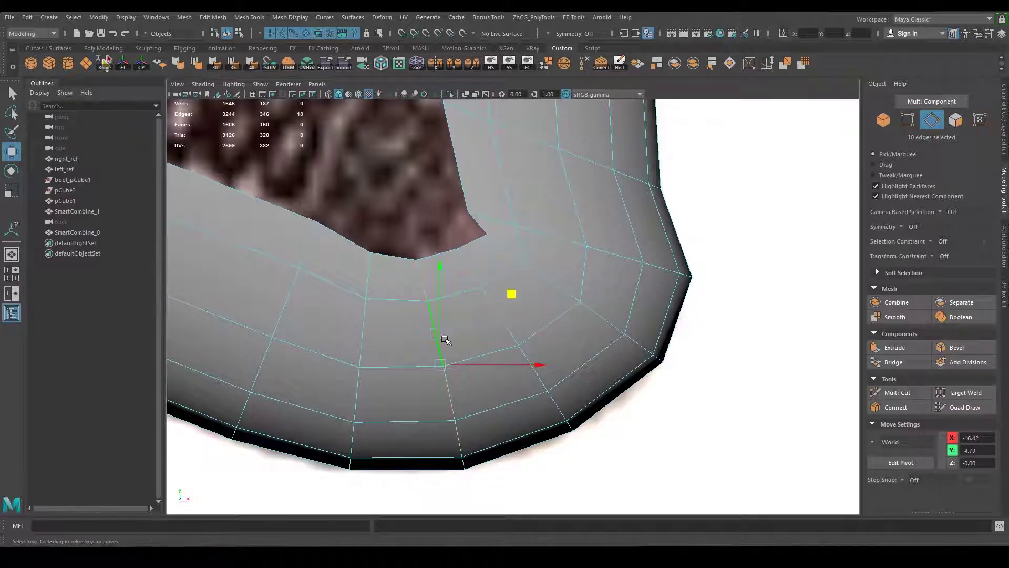
{"action": "key", "text": "e"}
{"action": "key", "text": "w"}
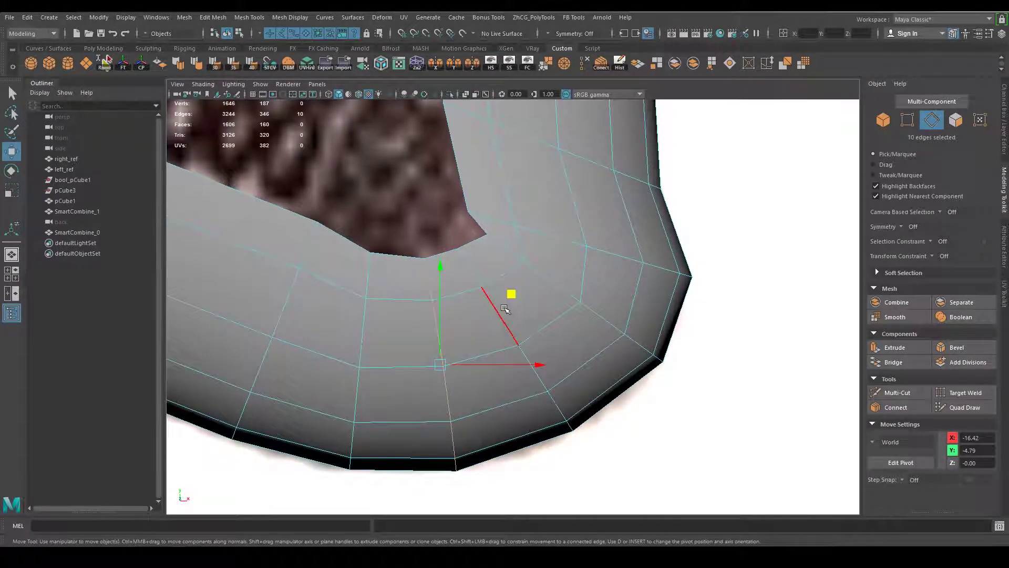
{"action": "middle_click_drag", "start_coordinate": [514, 293], "coordinate": [502, 296]}
{"action": "key", "text": "alt+x"}
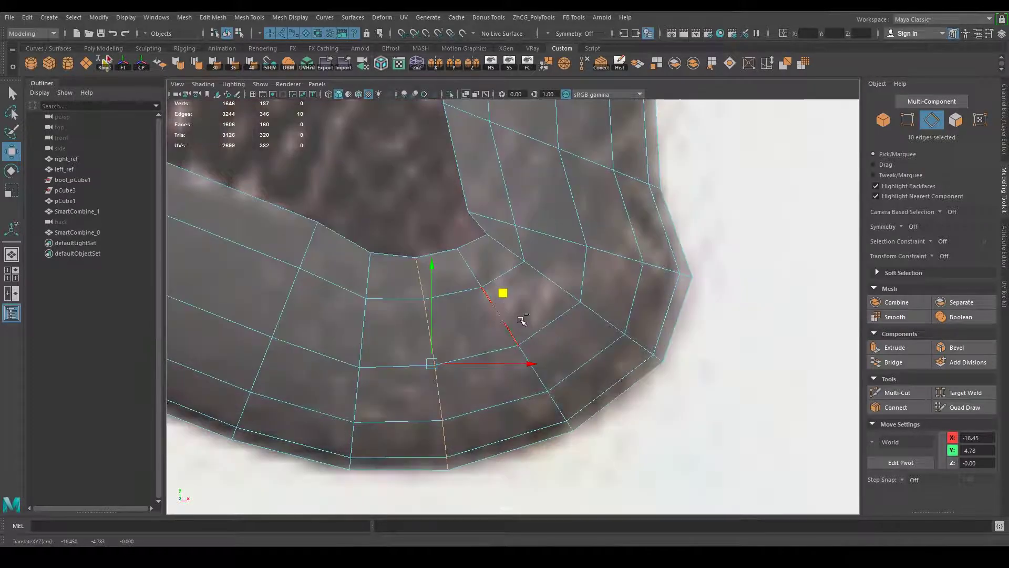
{"action": "mouse_move", "coordinate": [506, 293]}
{"action": "middle_mouse_down"}
{"action": "mouse_move", "coordinate": [586, 268]}
{"action": "mouse_move", "coordinate": [574, 274]}
{"action": "mouse_move", "coordinate": [580, 318]}
{"action": "middle_mouse_up"}
Fine-tune the loop from the outer and lower corner edges to follow the reference outline.
{"action": "key", "text": "e"}
{"action": "key", "text": "w"}
{"action": "left_click", "coordinate": [561, 307]}
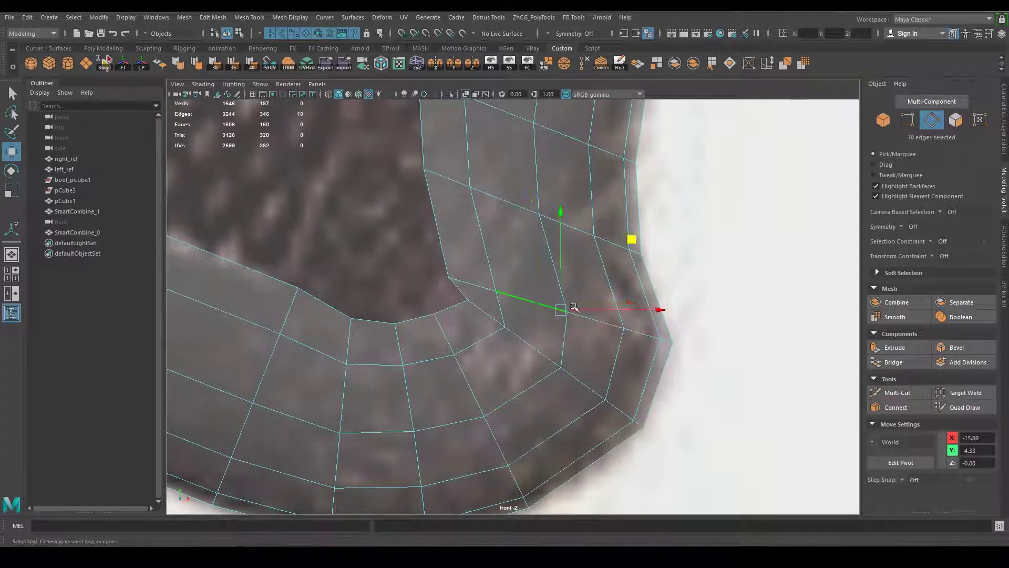
{"action": "middle_click_drag", "start_coordinate": [642, 254], "coordinate": [629, 234]}
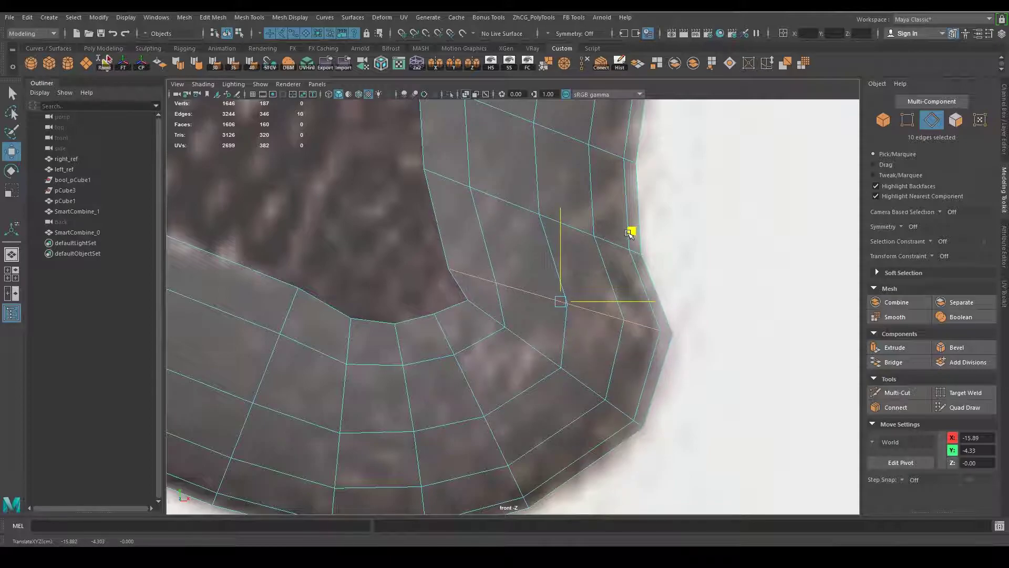
{"action": "left_click", "coordinate": [584, 380]}
{"action": "middle_click_drag", "start_coordinate": [630, 323], "coordinate": [623, 303]}
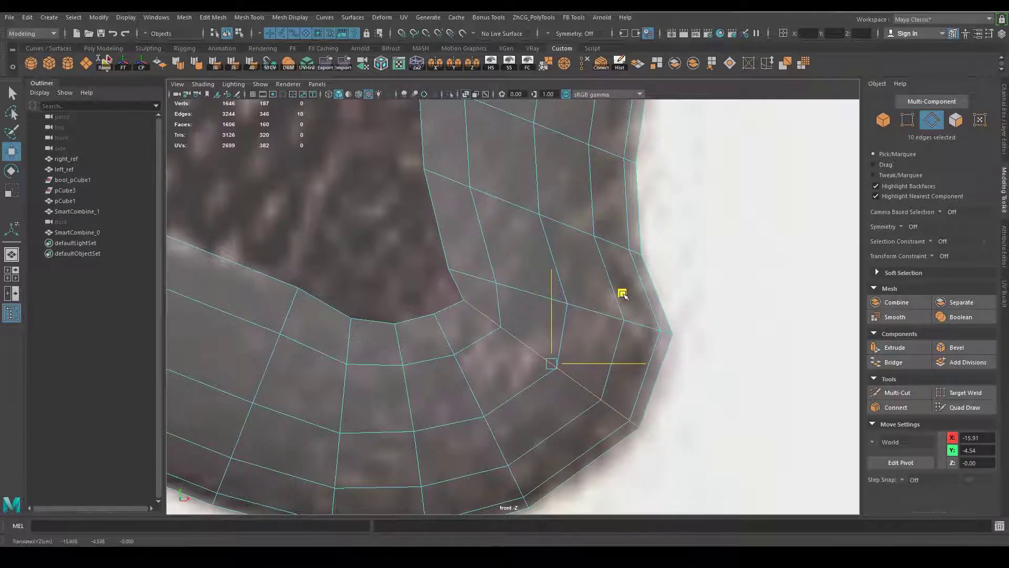
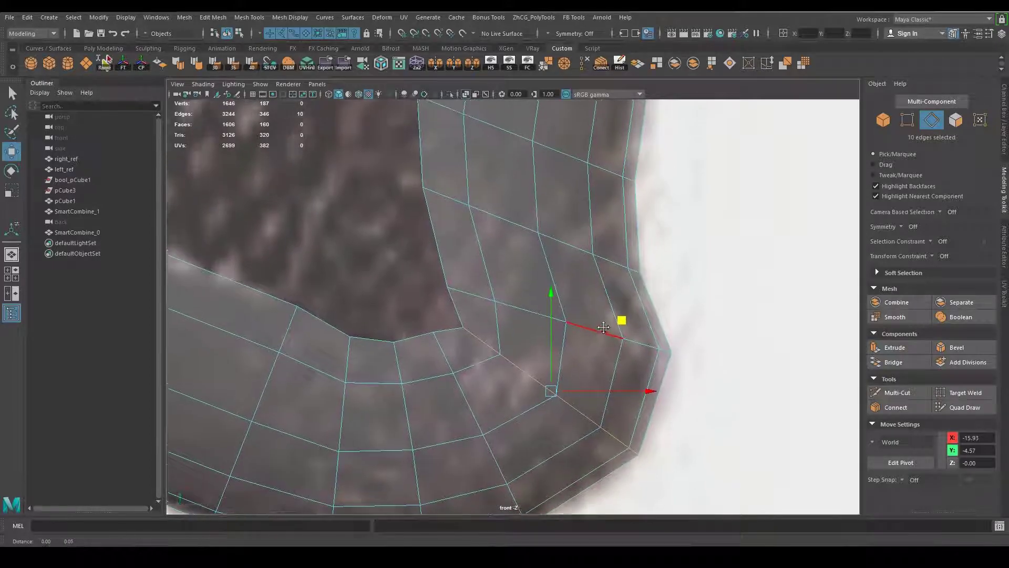
Select the four vertices at the grip's inner corner and wrap them in a lattice.
{"action": "scroll", "coordinate": [604, 326], "scroll_direction": "down", "scroll_amount": 2}
{"action": "right_click", "coordinate": [571, 300]}
{"action": "left_click", "coordinate": [529, 254]}
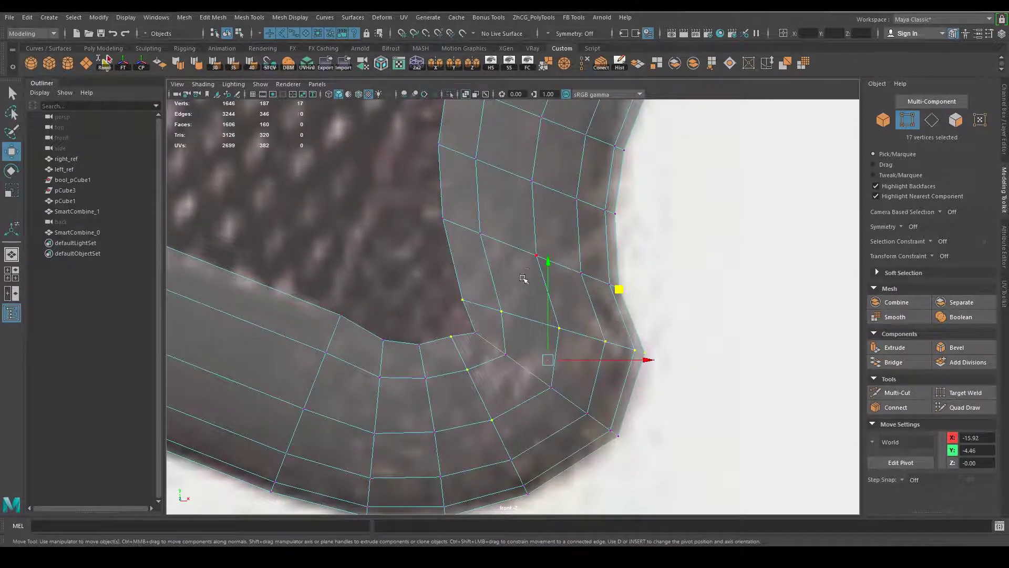
{"action": "left_click_drag", "start_coordinate": [475, 298], "coordinate": [665, 363]}
{"action": "left_click", "coordinate": [418, 63]}
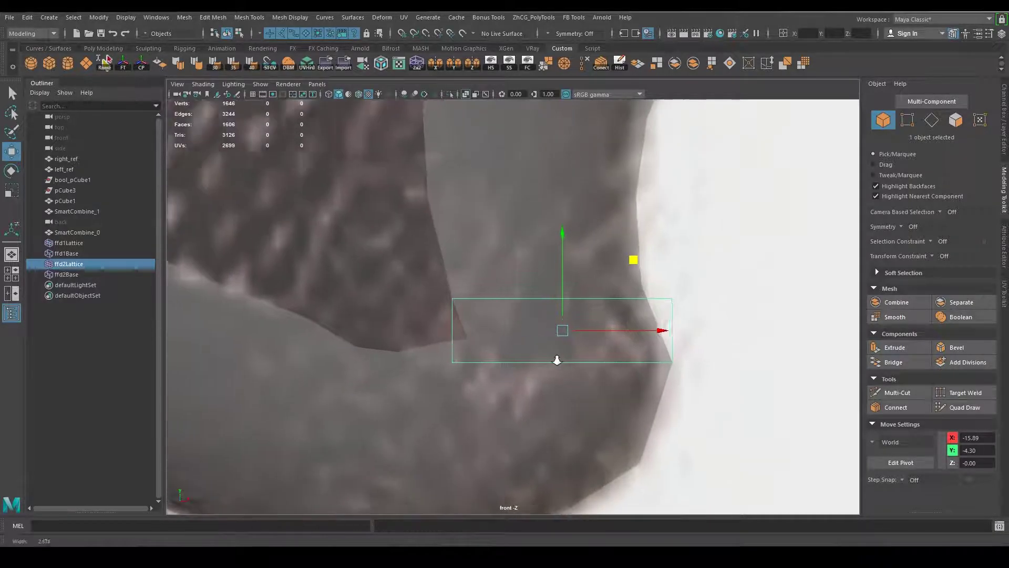
Pull the lattice's upper-left point to the right along X.
{"action": "right_click_drag", "start_coordinate": [721, 292], "coordinate": [661, 299]}
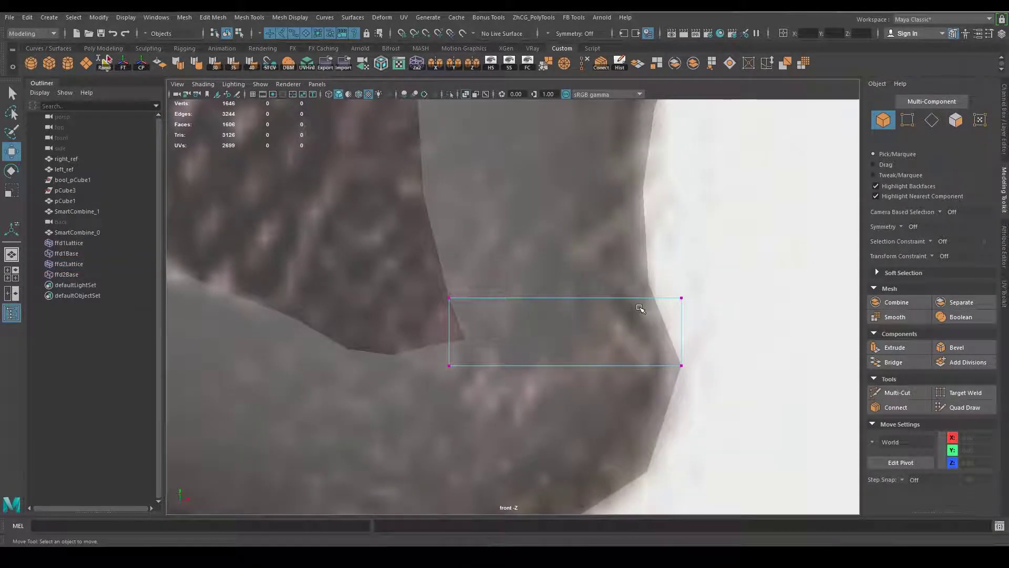
{"action": "key", "text": "ctrl+w"}
{"action": "left_click_drag", "start_coordinate": [485, 317], "coordinate": [486, 317]}
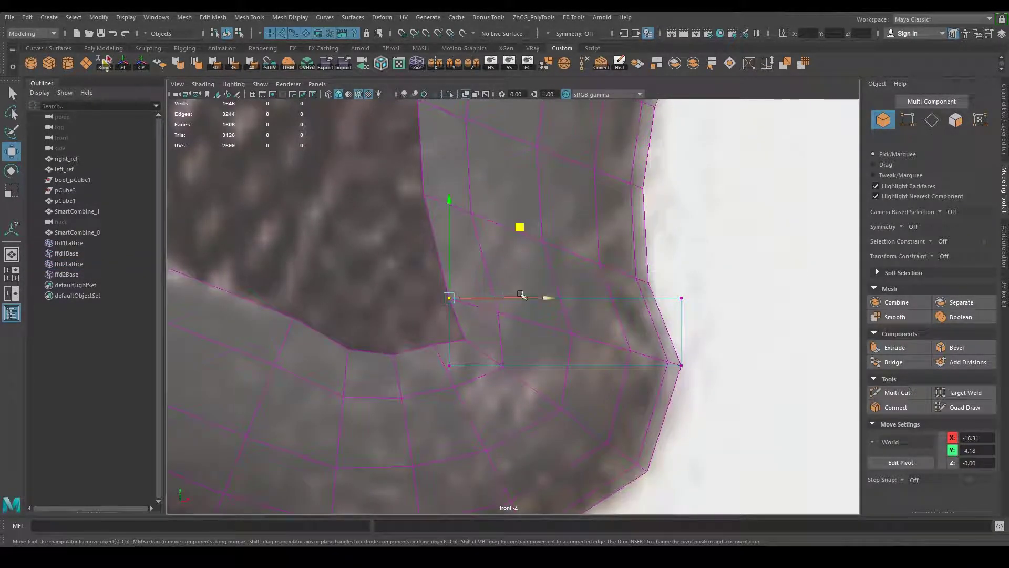
{"action": "left_click_drag", "start_coordinate": [520, 227], "coordinate": [544, 229]}
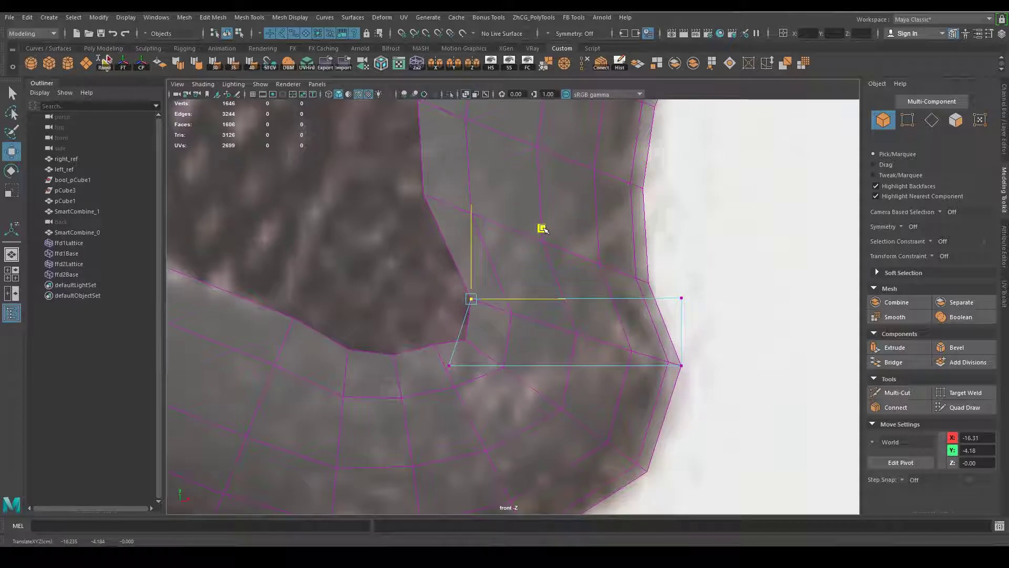
{"action": "middle_click_drag", "start_coordinate": [556, 290], "coordinate": [557, 279], "text": "alt"}
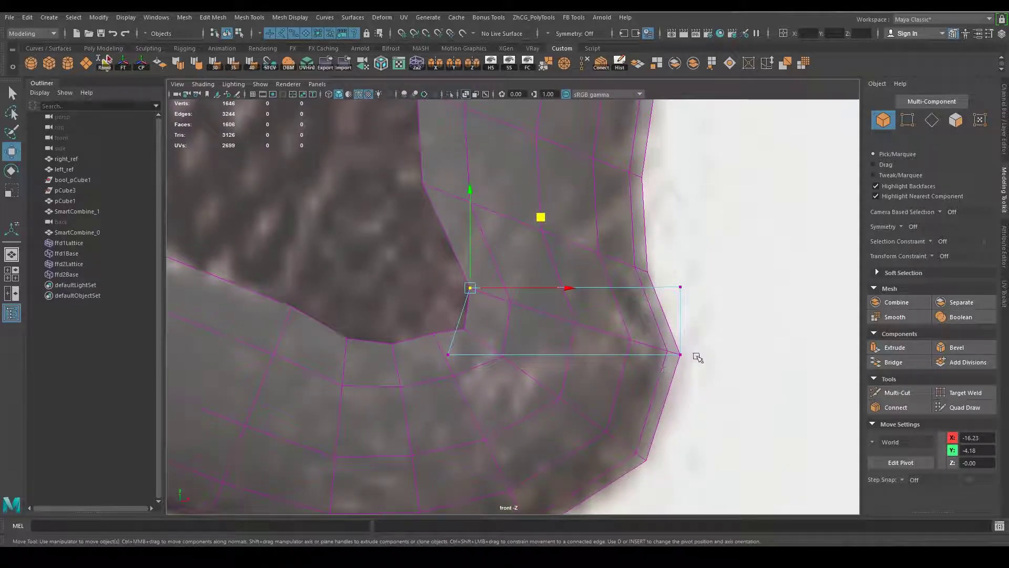
{"action": "middle_click_drag", "start_coordinate": [664, 286], "coordinate": [674, 347], "text": "alt"}
{"action": "right_click_drag", "start_coordinate": [550, 266], "coordinate": [563, 227]}
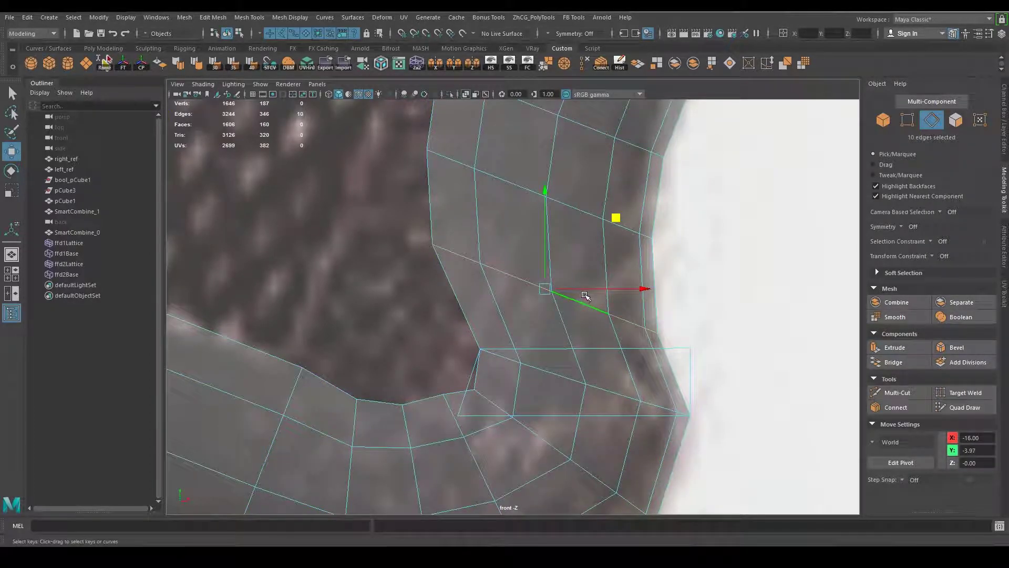
Shift the selected edge loop slightly to the left.
{"action": "key", "text": "e"}
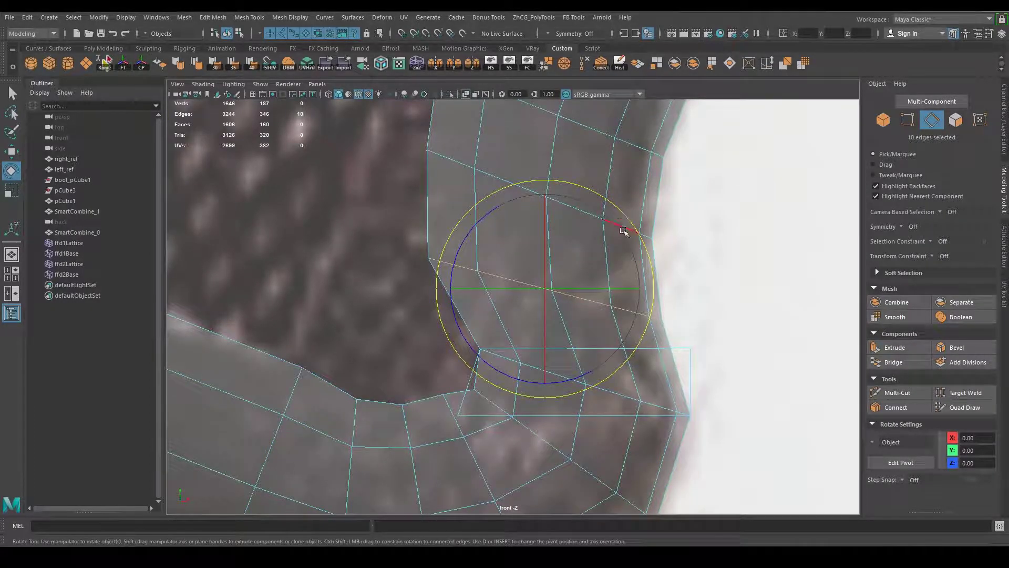
{"action": "key", "text": "w"}
{"action": "left_click_drag", "start_coordinate": [643, 286], "coordinate": [636, 286]}
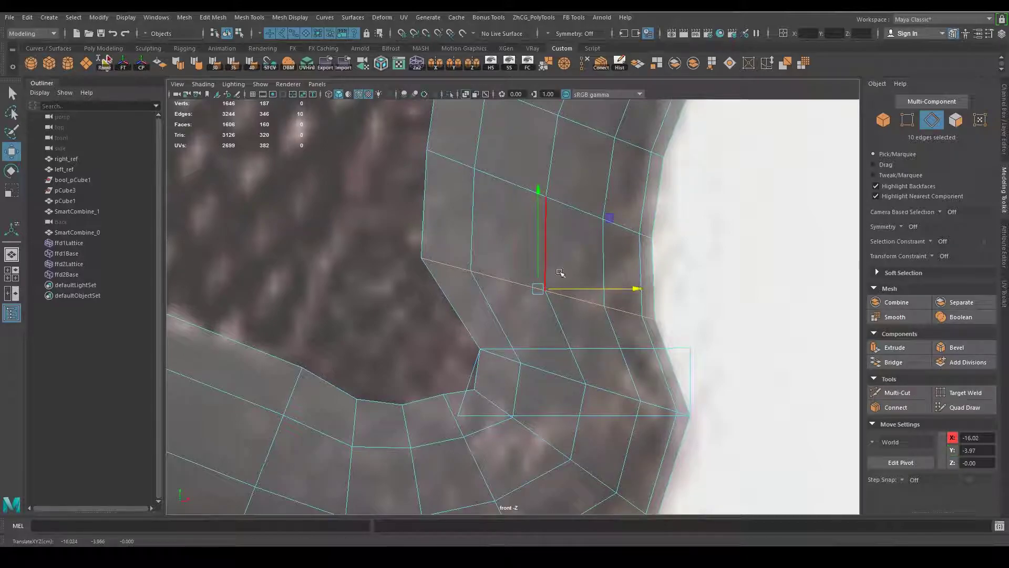
Select the upper row of vertices above the corner and wrap them in a new lattice.
{"action": "right_click_drag", "start_coordinate": [550, 250], "coordinate": [517, 243]}
{"action": "left_click_drag", "start_coordinate": [486, 281], "coordinate": [484, 281]}
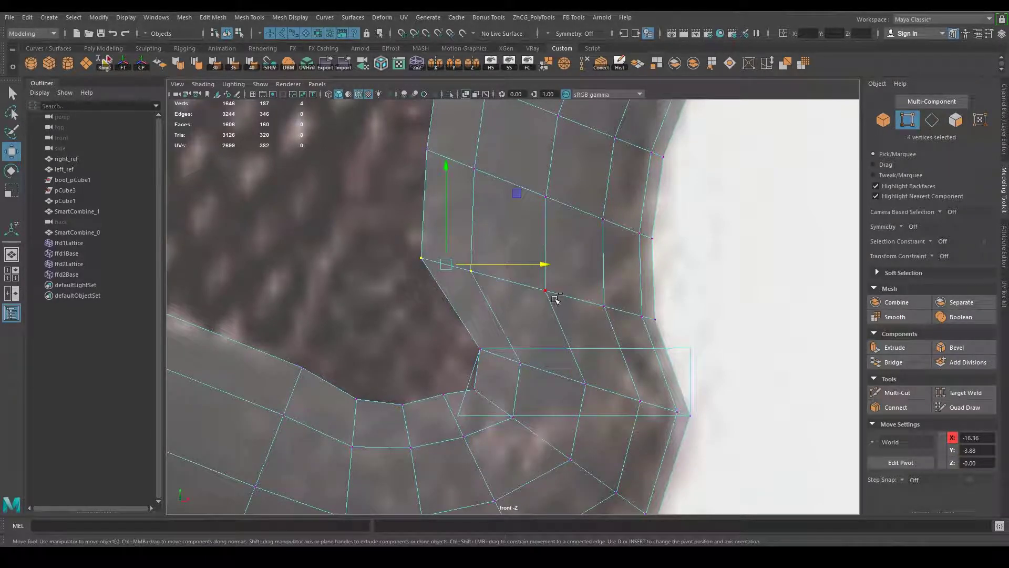
{"action": "left_click_drag", "start_coordinate": [558, 287], "coordinate": [694, 333], "text": "shift"}
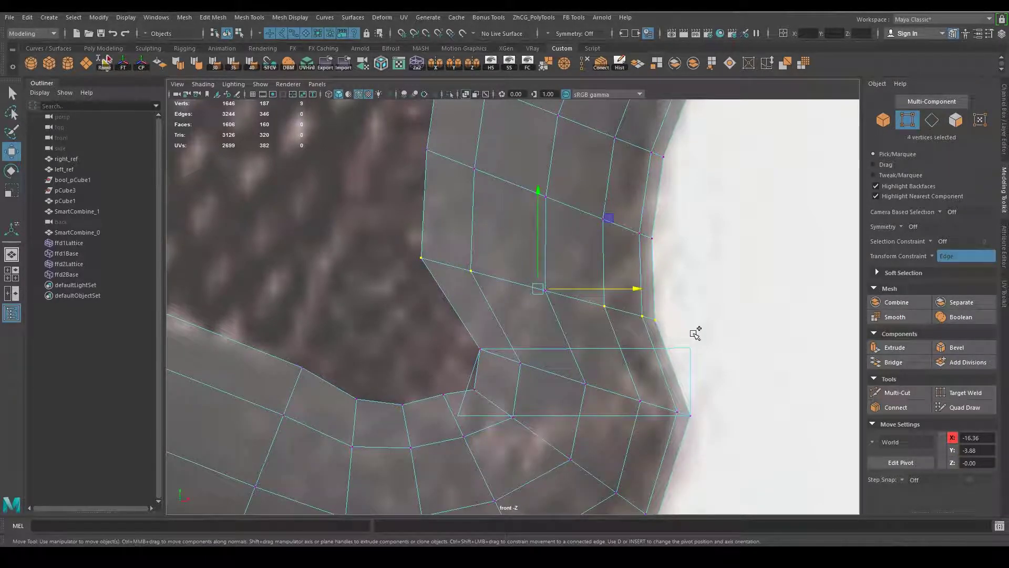
{"action": "left_click", "coordinate": [417, 64]}
Push the new lattice's two left points inward to the right.
{"action": "right_click_drag", "start_coordinate": [406, 221], "coordinate": [394, 210]}
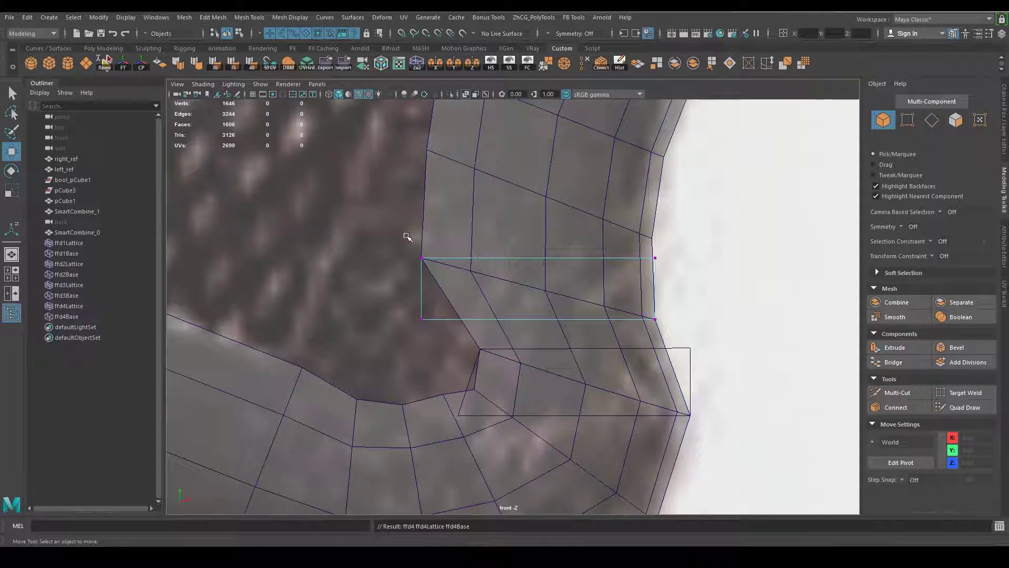
{"action": "left_click_drag", "start_coordinate": [407, 236], "coordinate": [437, 268]}
{"action": "left_click_drag", "start_coordinate": [514, 258], "coordinate": [536, 264]}
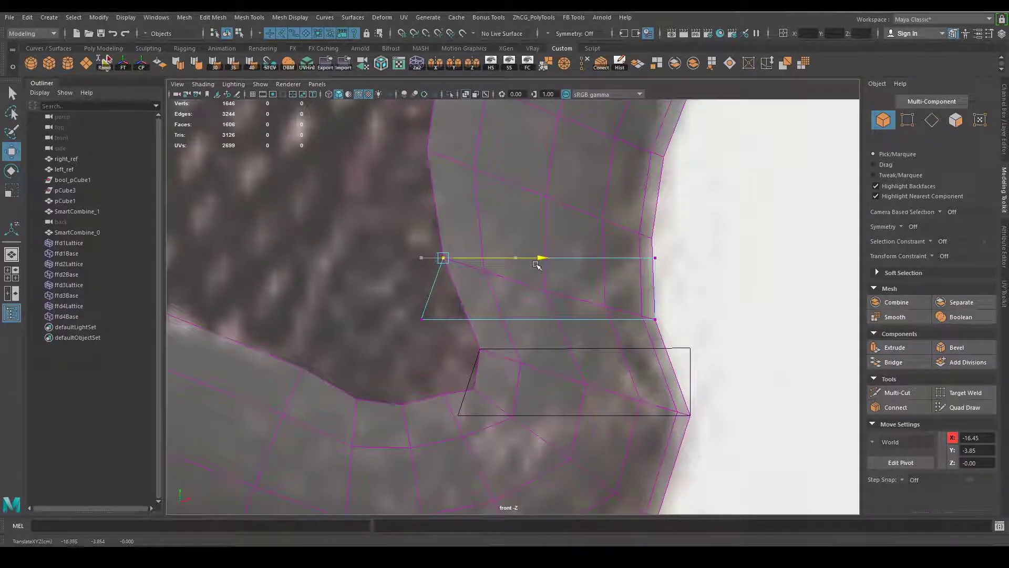
{"action": "key", "text": "ctrl+z"}
{"action": "left_click_drag", "start_coordinate": [381, 226], "coordinate": [434, 338]}
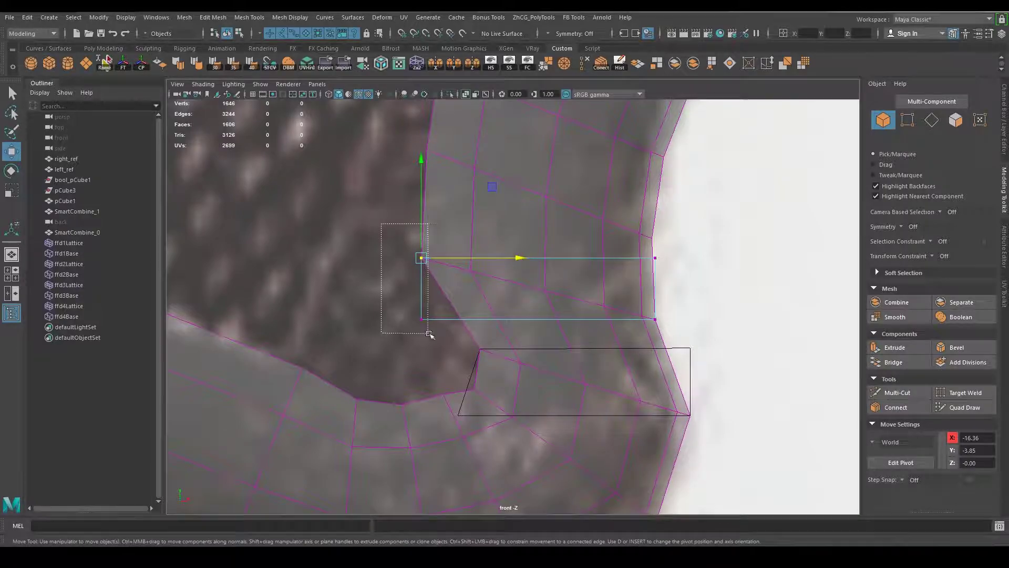
{"action": "left_click_drag", "start_coordinate": [387, 232], "coordinate": [463, 342]}
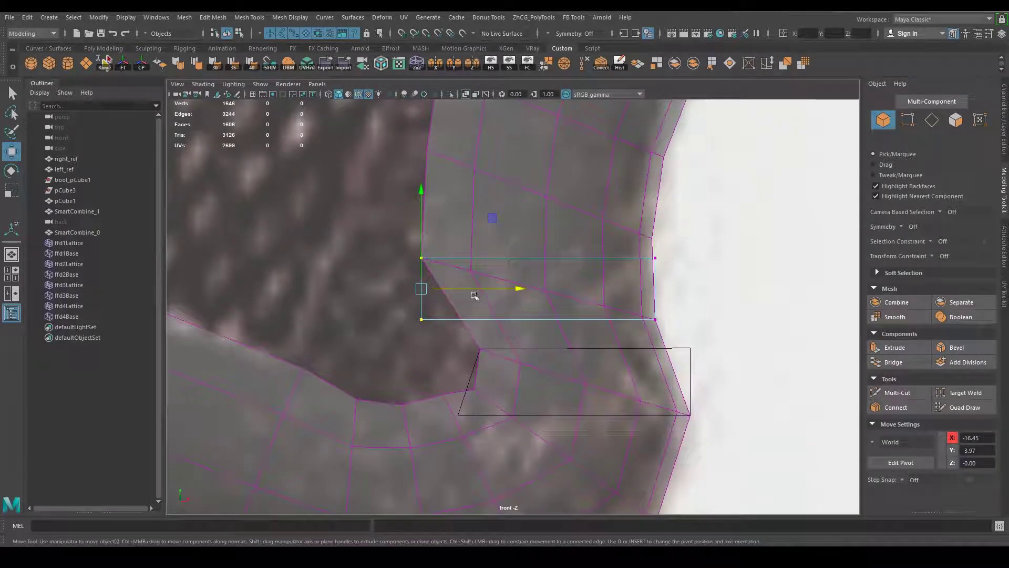
{"action": "left_click_drag", "start_coordinate": [509, 297], "coordinate": [531, 298]}
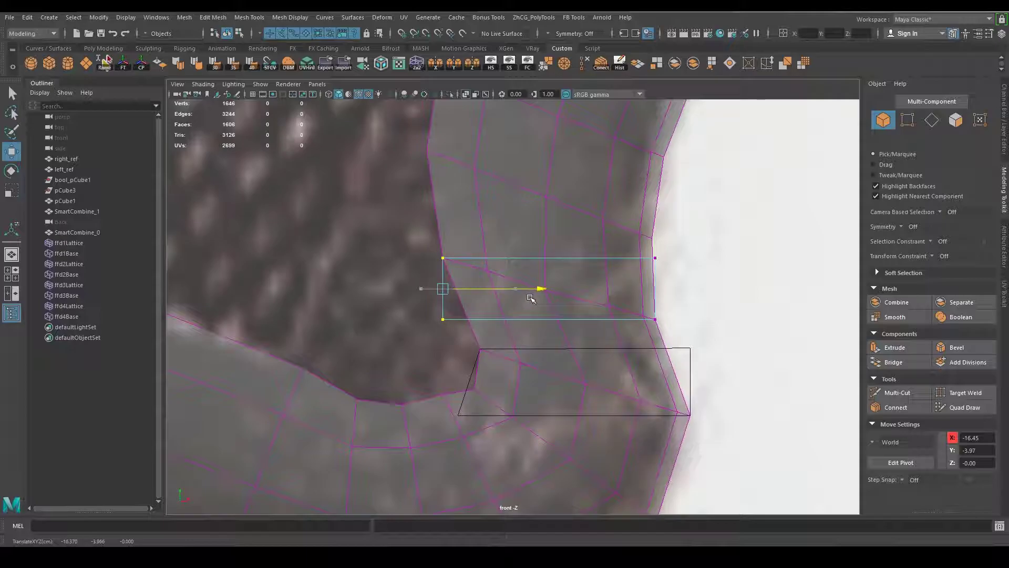
{"action": "scroll", "coordinate": [530, 298], "scroll_direction": "down", "scroll_amount": 3}
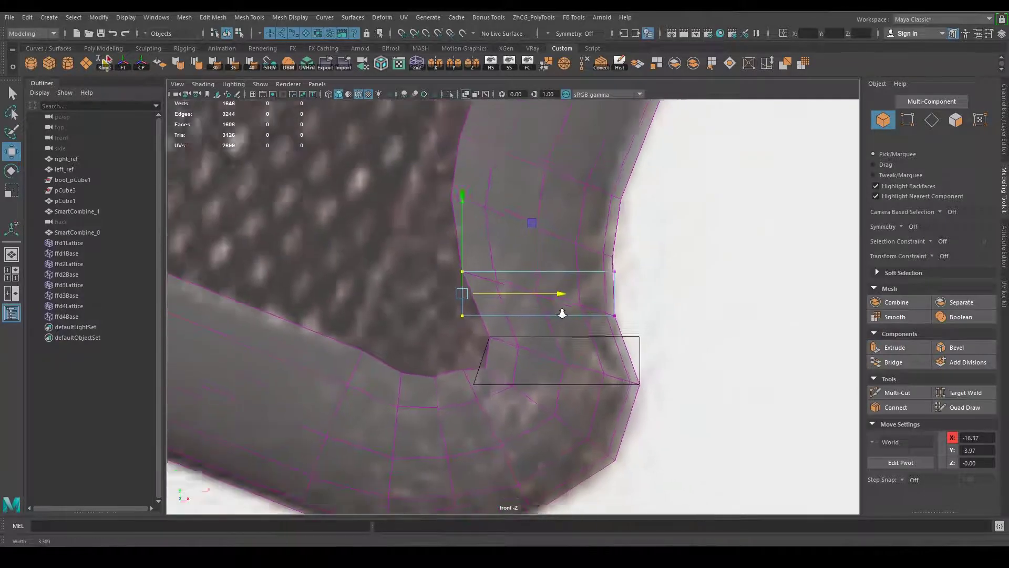
{"action": "scroll", "coordinate": [530, 298], "scroll_direction": "down", "scroll_amount": 3}
{"action": "key", "text": "q"}
{"action": "scroll", "coordinate": [507, 332], "scroll_direction": "up", "scroll_amount": 2}
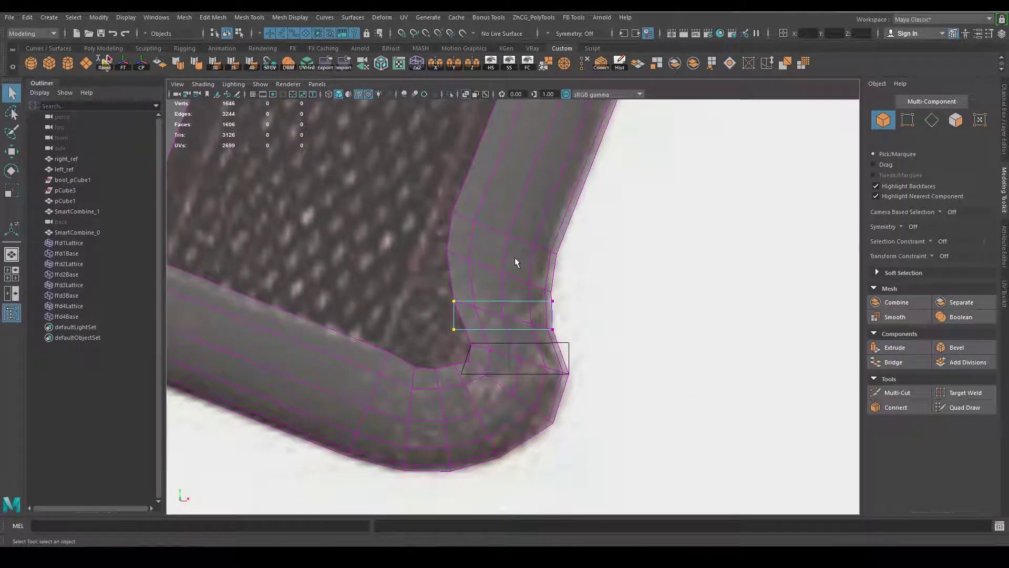
Rotate and slightly reposition the edge loop above the corner.
{"action": "key", "text": "F8"}
{"action": "scroll", "coordinate": [583, 263], "scroll_direction": "up", "scroll_amount": 2}
{"action": "right_click_drag", "start_coordinate": [496, 280], "coordinate": [496, 268]}
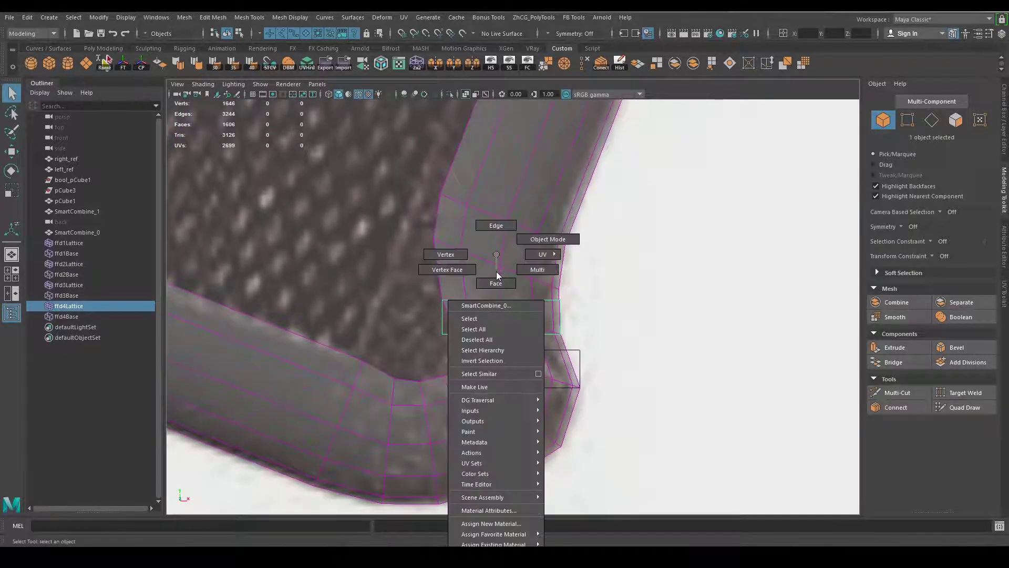
{"action": "double_click", "coordinate": [484, 260]}
{"action": "key", "text": "e"}
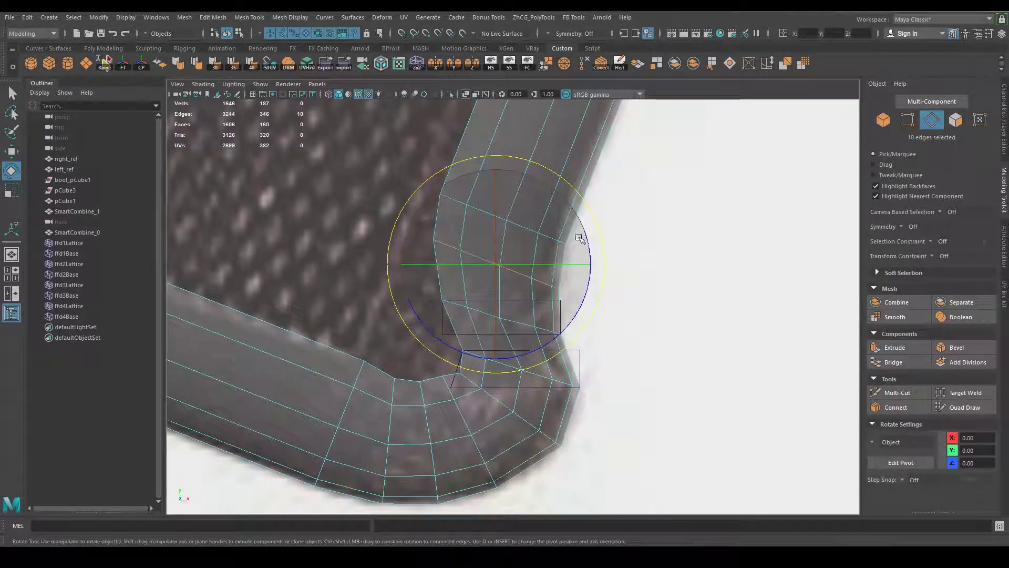
{"action": "key", "text": "w"}
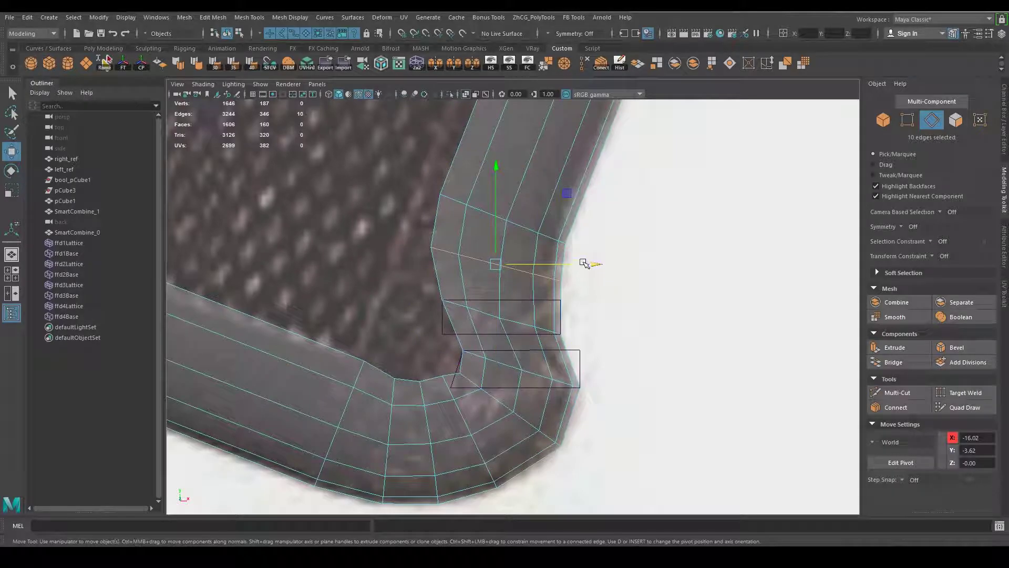
{"action": "mouse_move", "coordinate": [585, 263]}
{"action": "middle_mouse_down", "text": "alt"}
{"action": "mouse_move", "coordinate": [573, 286]}
{"action": "mouse_move", "coordinate": [577, 266]}
{"action": "middle_mouse_up", "text": "alt"}
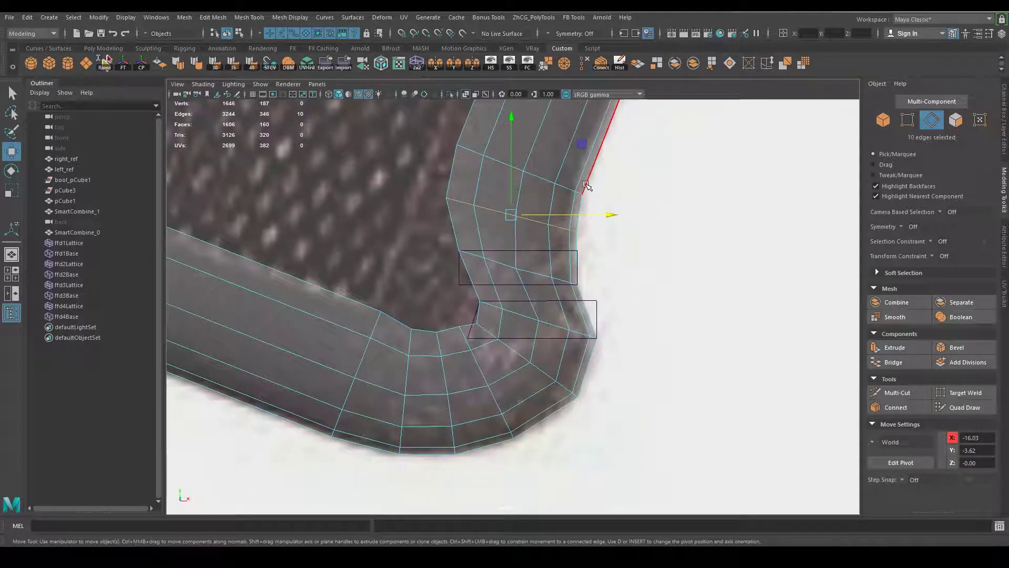
Delete SmartCombine_0's history to bake in the lattice deformations.
{"action": "right_click_drag", "start_coordinate": [579, 175], "coordinate": [639, 143]}
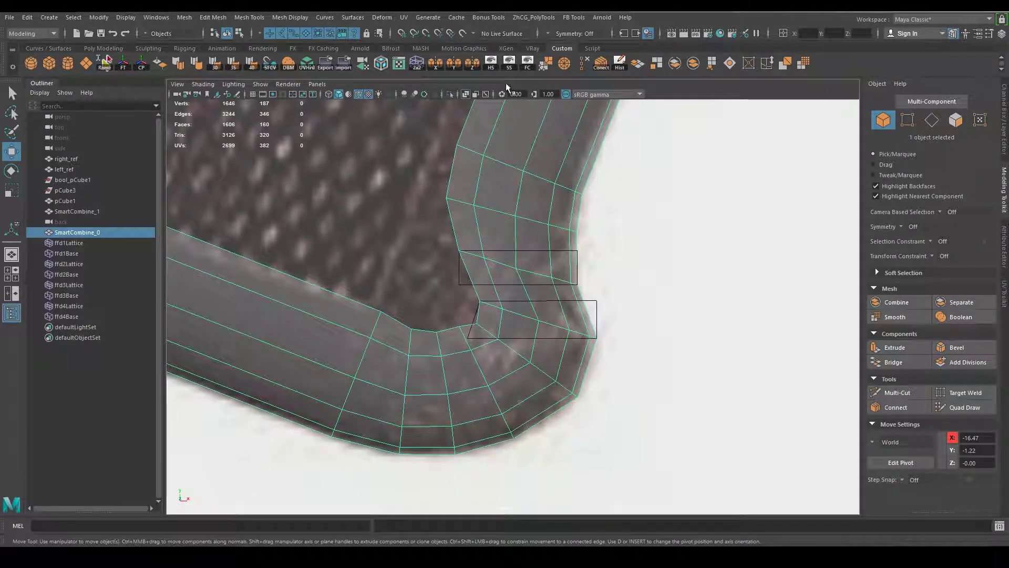
{"action": "left_click", "coordinate": [621, 68]}
{"action": "scroll", "coordinate": [661, 350], "scroll_direction": "up", "scroll_amount": 3}
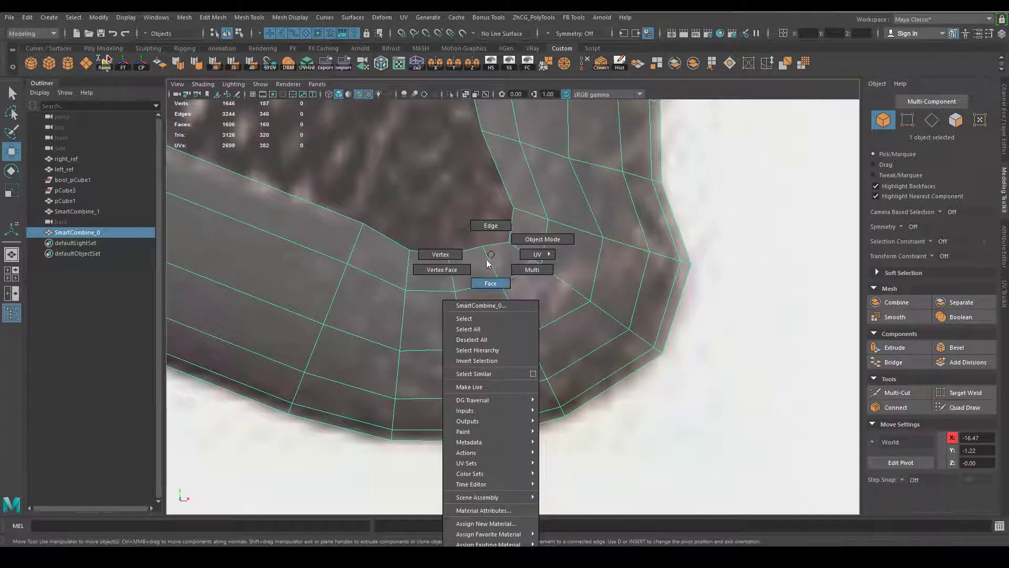
Select the inner-corner vertices of SmartCombine_0 and wrap them in a new lattice.
{"action": "right_click_drag", "start_coordinate": [487, 263], "coordinate": [488, 225]}
{"action": "left_click", "coordinate": [488, 254]}
{"action": "right_click_drag", "start_coordinate": [487, 260], "coordinate": [475, 235], "text": "ctrl"}
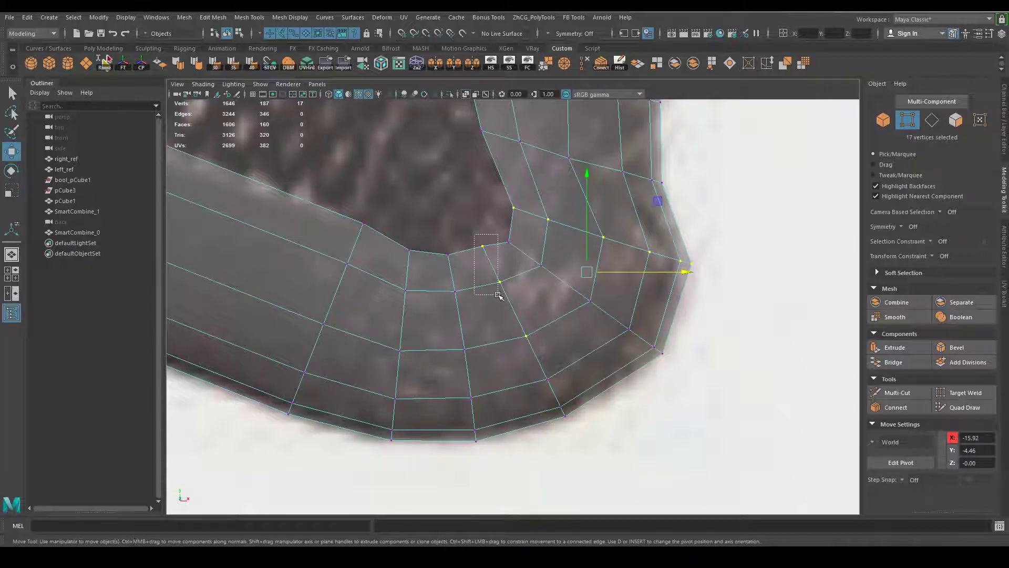
{"action": "left_click_drag", "start_coordinate": [474, 235], "coordinate": [498, 294]}
{"action": "left_click_drag", "start_coordinate": [520, 338], "coordinate": [574, 418], "text": "shift"}
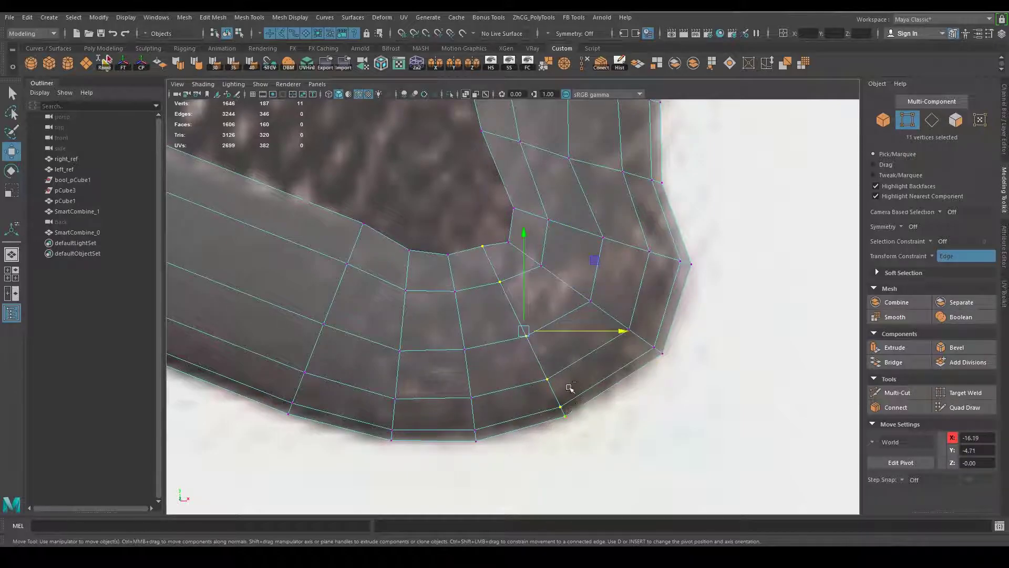
{"action": "left_click", "coordinate": [416, 63]}
Move the lattice's top points down and slightly to the right.
{"action": "right_click", "coordinate": [467, 222]}
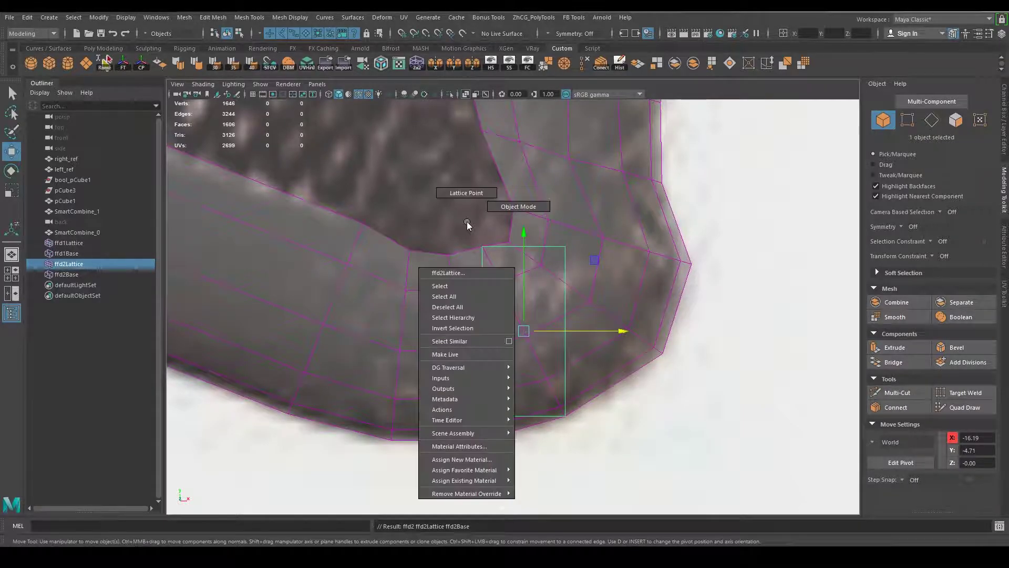
{"action": "left_click", "coordinate": [455, 194]}
{"action": "left_click_drag", "start_coordinate": [469, 231], "coordinate": [546, 258]}
{"action": "left_click_drag", "start_coordinate": [526, 208], "coordinate": [527, 216]}
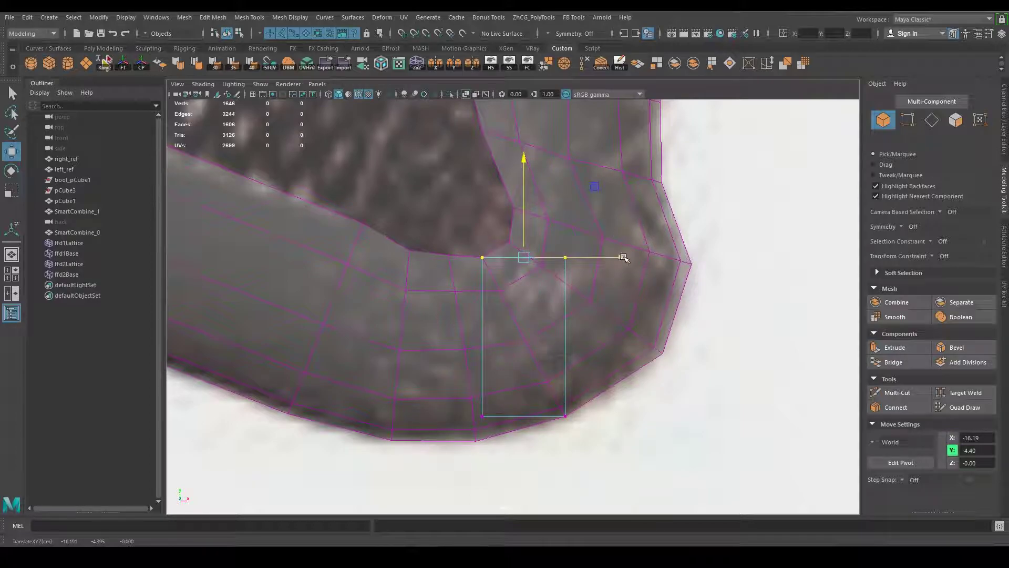
{"action": "left_click_drag", "start_coordinate": [623, 257], "coordinate": [630, 264]}
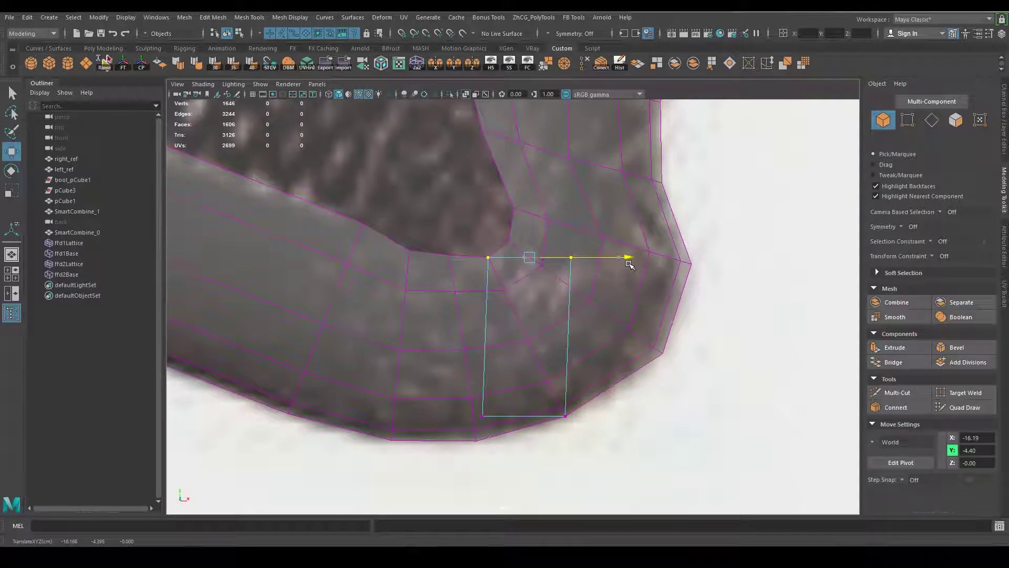
{"action": "middle_click_drag", "start_coordinate": [544, 276], "coordinate": [574, 322], "text": "alt"}
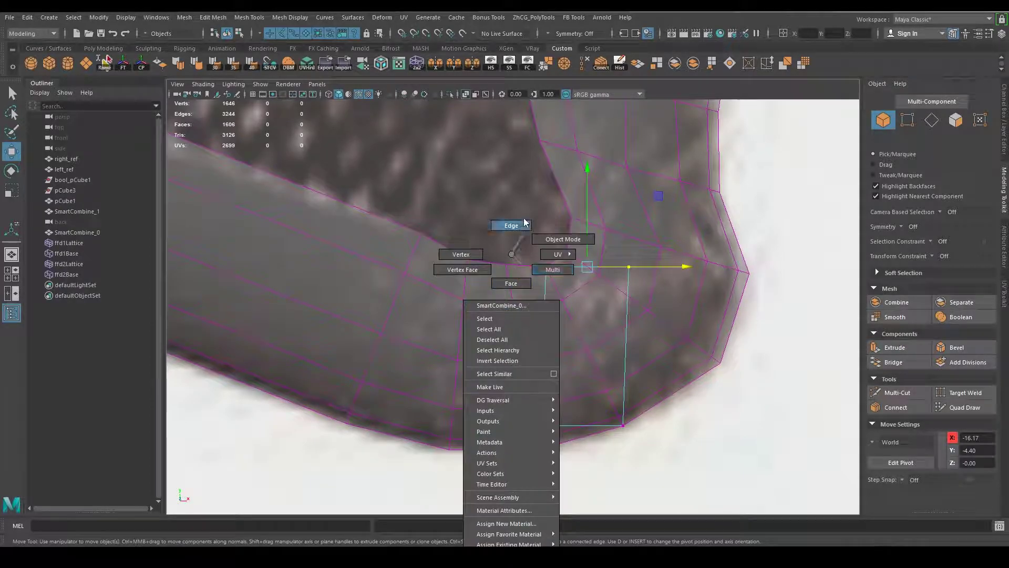
Select the edge loop at the lower inner bend and slide it along X.
{"action": "right_click_drag", "start_coordinate": [511, 260], "coordinate": [510, 227]}
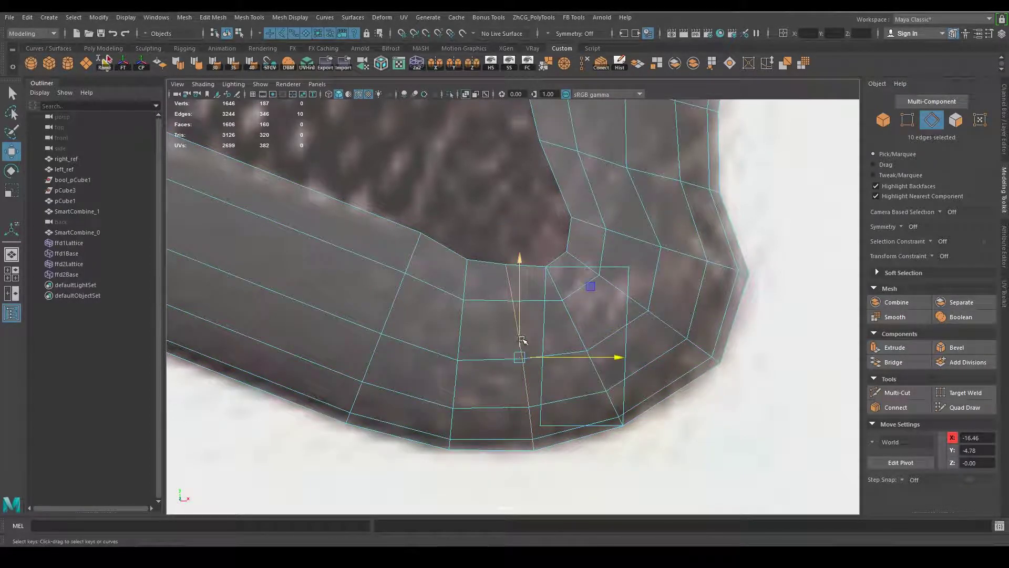
{"action": "key", "text": "e"}
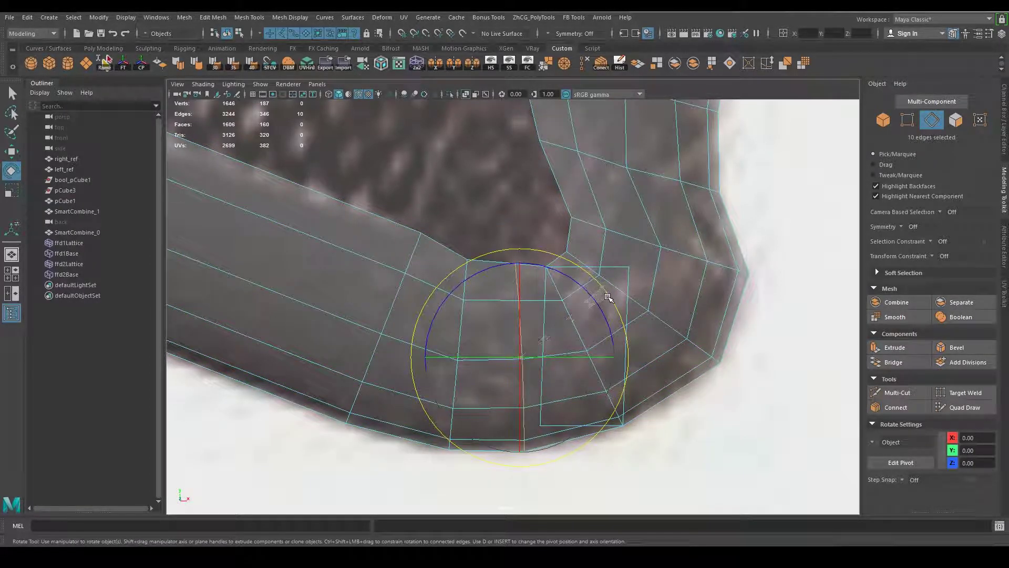
{"action": "key", "text": "w"}
{"action": "left_click_drag", "start_coordinate": [610, 359], "coordinate": [508, 359]}
{"action": "key", "text": "r"}
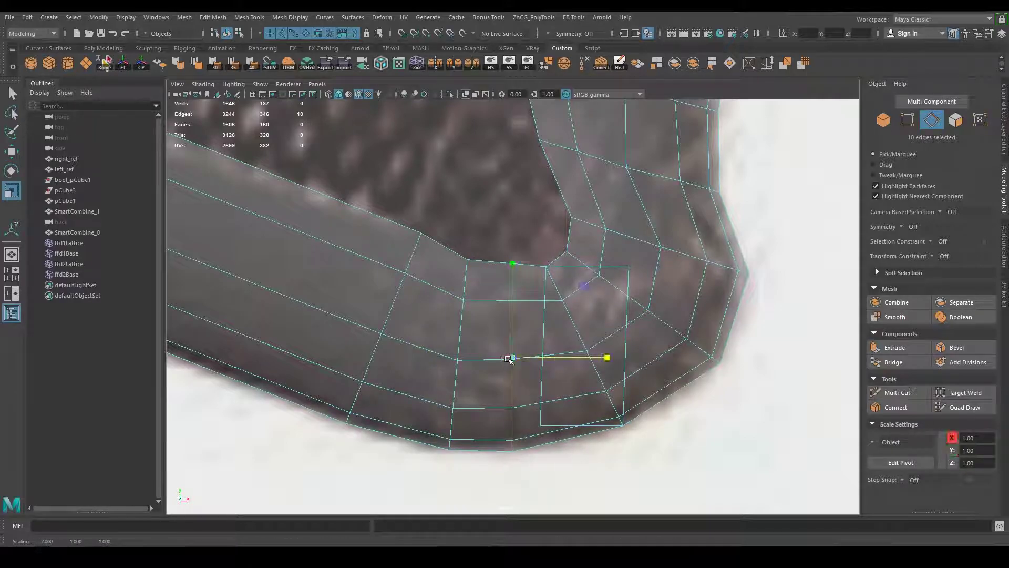
{"action": "key", "text": "e"}
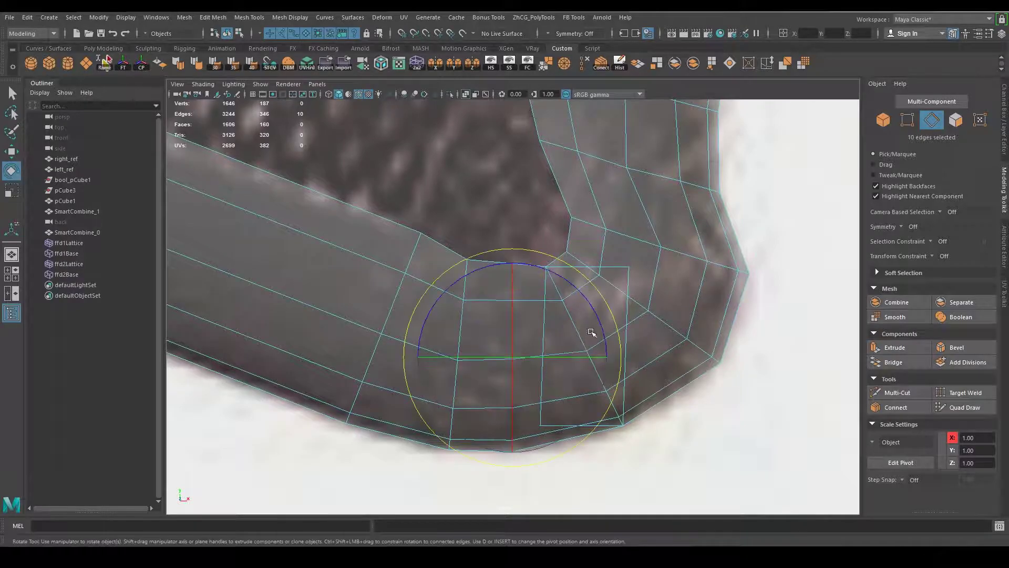
{"action": "key", "text": "w"}
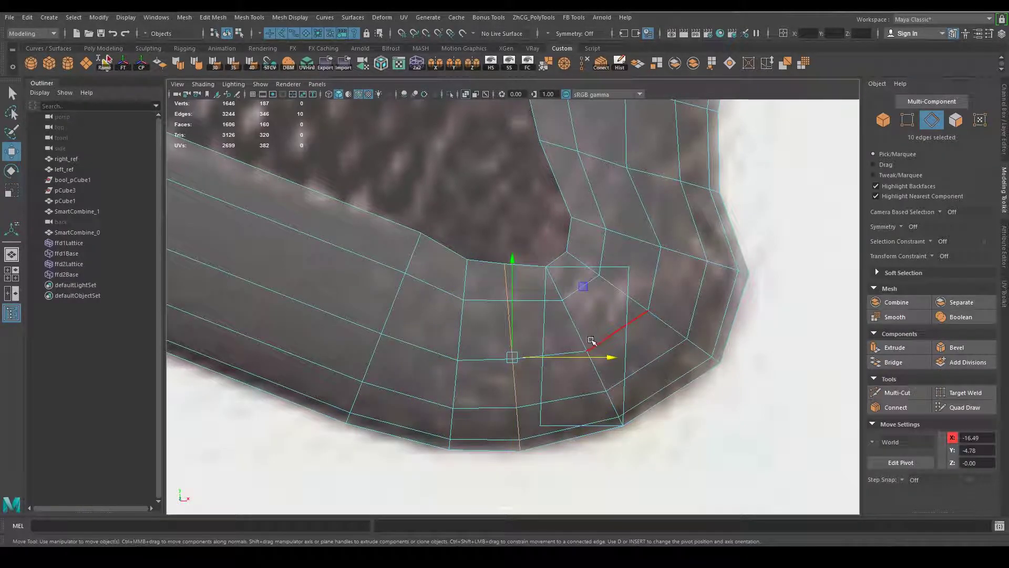
Nudge the loop left from about X -16.46 to -16.76, rotating it slightly.
{"action": "left_click_drag", "start_coordinate": [606, 362], "coordinate": [605, 363]}
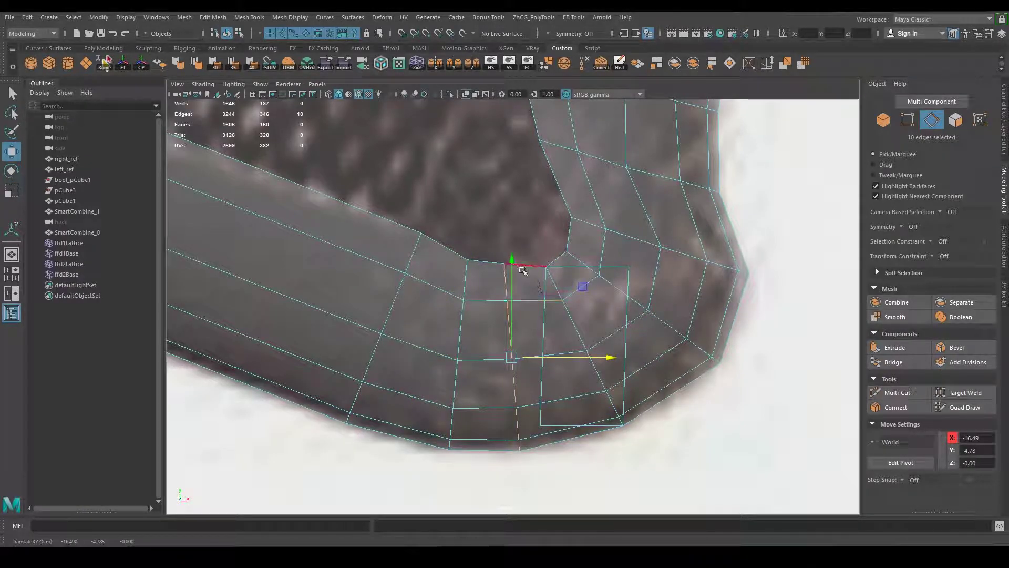
{"action": "left_click_drag", "start_coordinate": [513, 259], "coordinate": [513, 261]}
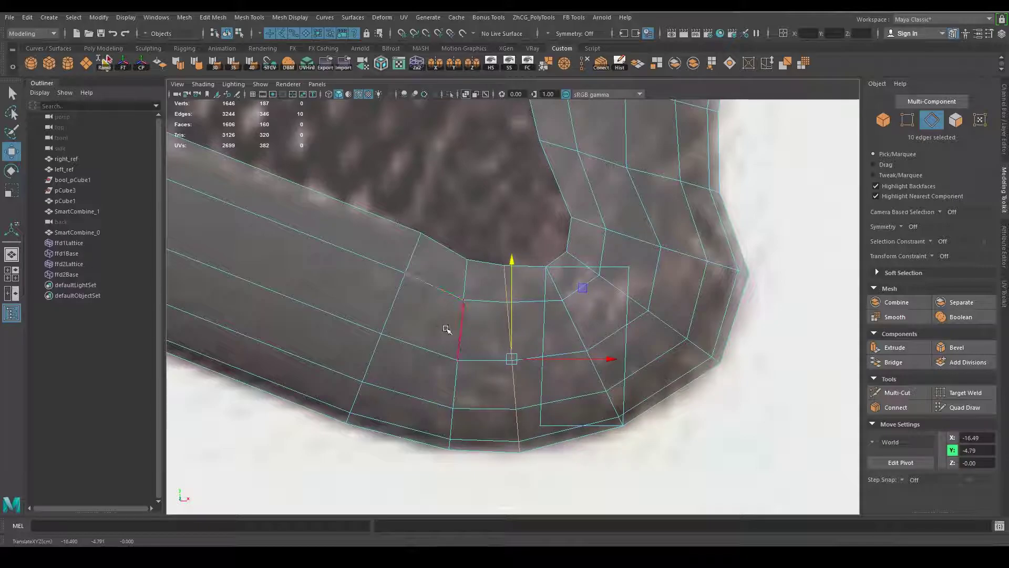
{"action": "left_click_drag", "start_coordinate": [554, 357], "coordinate": [546, 357]}
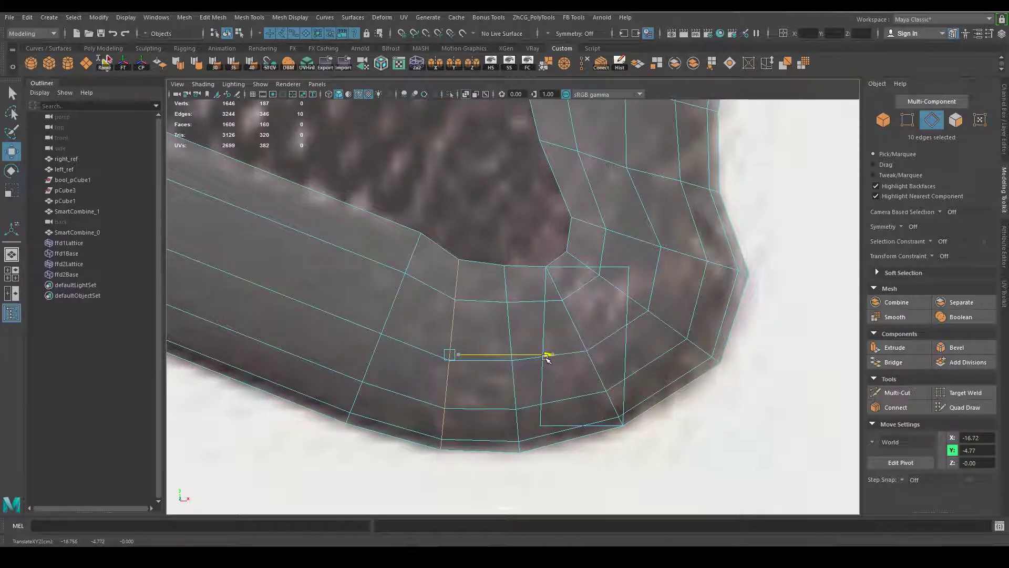
{"action": "key", "text": "e"}
{"action": "mouse_move", "coordinate": [545, 301]}
{"action": "left_mouse_down"}
{"action": "mouse_move", "coordinate": [551, 310]}
{"action": "mouse_move", "coordinate": [515, 286]}
{"action": "left_mouse_up"}
{"action": "key", "text": "w"}
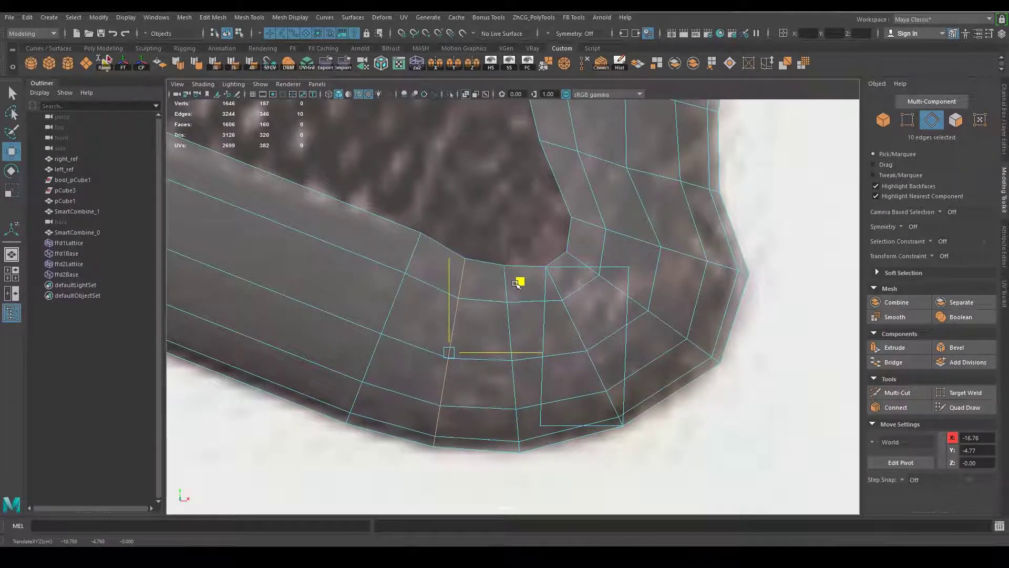
{"action": "middle_click_drag", "start_coordinate": [517, 286], "coordinate": [526, 304], "text": "alt"}
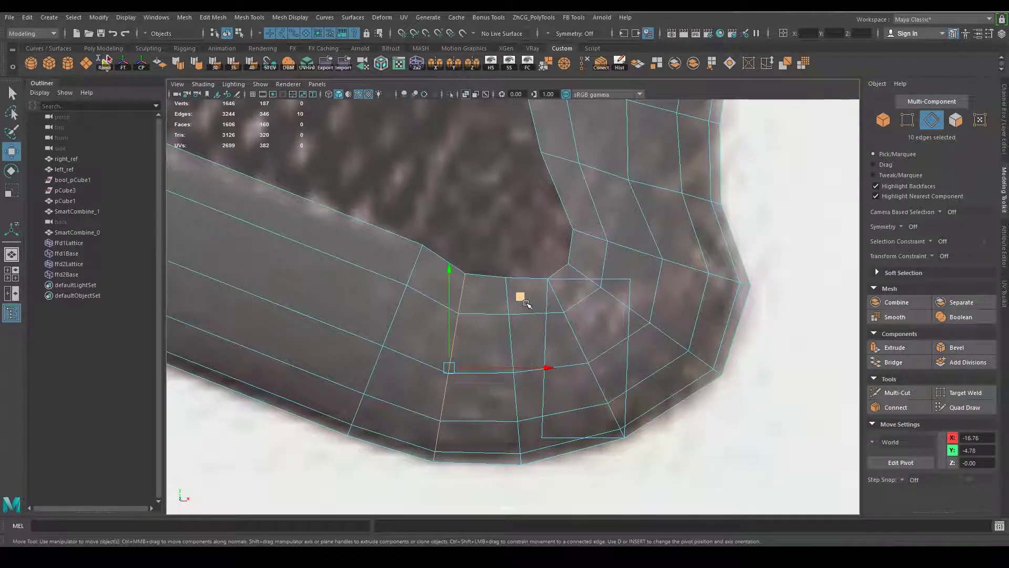
{"action": "right_click", "coordinate": [477, 291]}
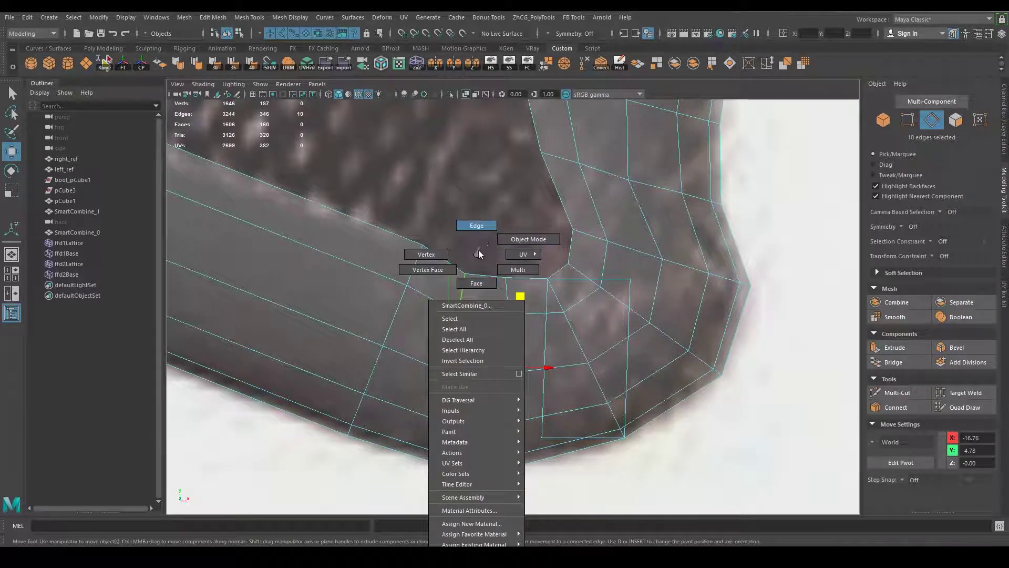
Convert the edge selection to vertices, lattice them, and raise the lattice's top points.
{"action": "right_click_drag", "start_coordinate": [478, 251], "coordinate": [408, 252], "text": "ctrl"}
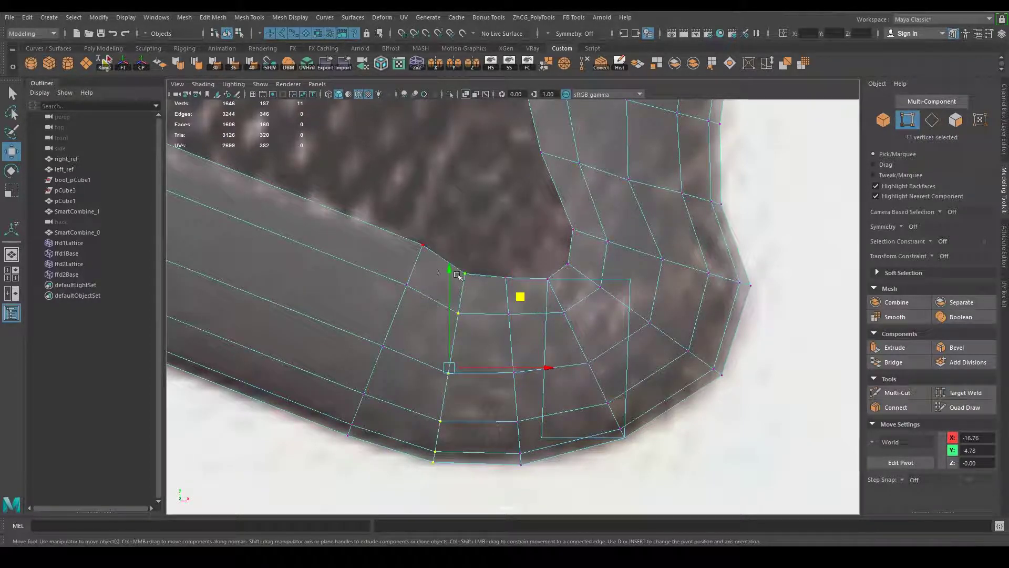
{"action": "left_click", "coordinate": [419, 64]}
{"action": "right_click_drag", "start_coordinate": [496, 248], "coordinate": [478, 241]}
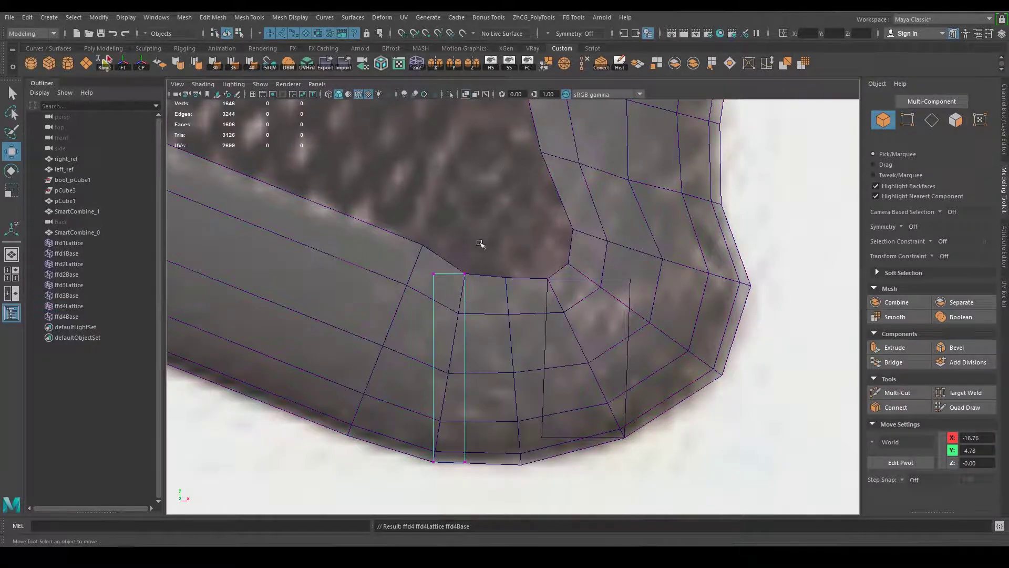
{"action": "left_click_drag", "start_coordinate": [420, 264], "coordinate": [490, 301]}
{"action": "middle_click_drag", "start_coordinate": [521, 203], "coordinate": [524, 193]}
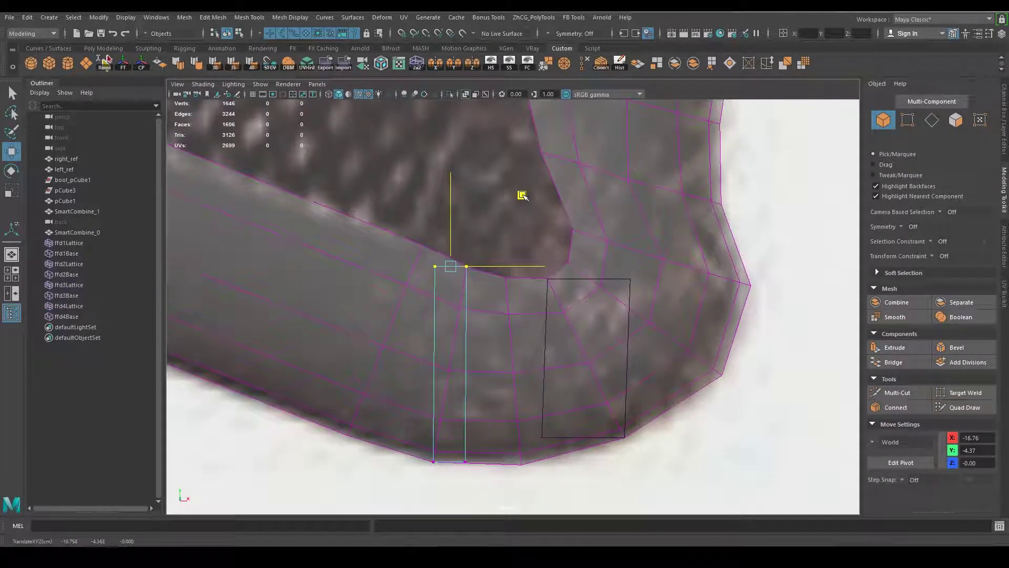
Lattice the vertical edge loop at the bend and lower its top points slightly.
{"action": "right_click_drag", "start_coordinate": [512, 303], "coordinate": [512, 227]}
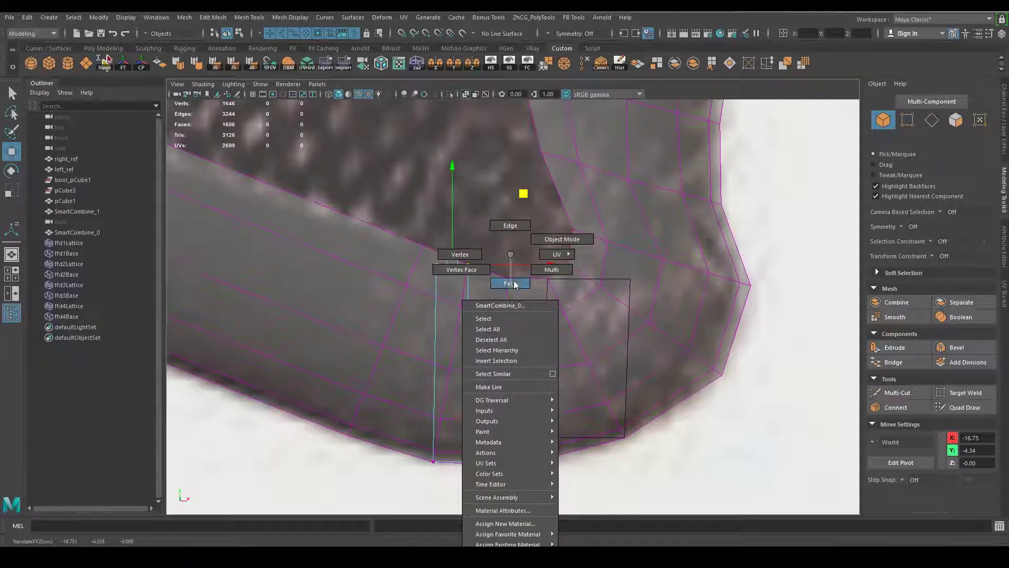
{"action": "double_click", "coordinate": [511, 303]}
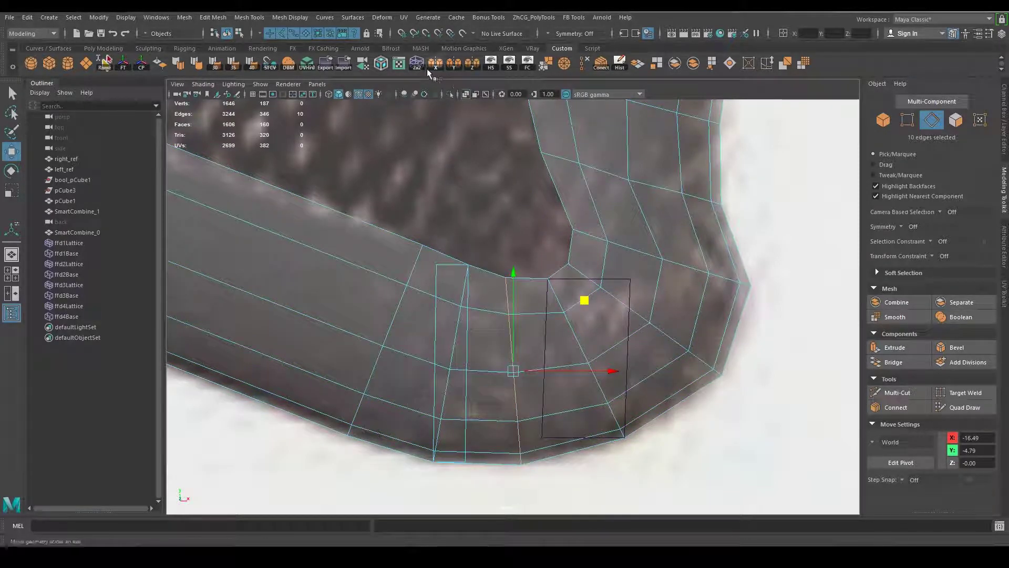
{"action": "left_click", "coordinate": [421, 66]}
{"action": "right_click", "coordinate": [523, 236]}
{"action": "right_click_drag", "start_coordinate": [523, 238], "coordinate": [510, 207]}
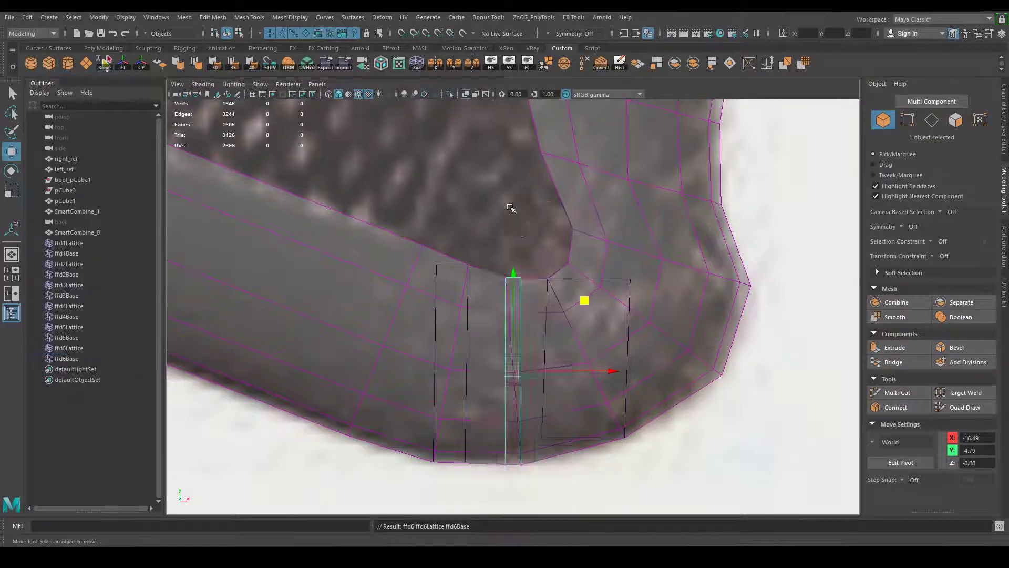
{"action": "left_click_drag", "start_coordinate": [494, 260], "coordinate": [543, 286]}
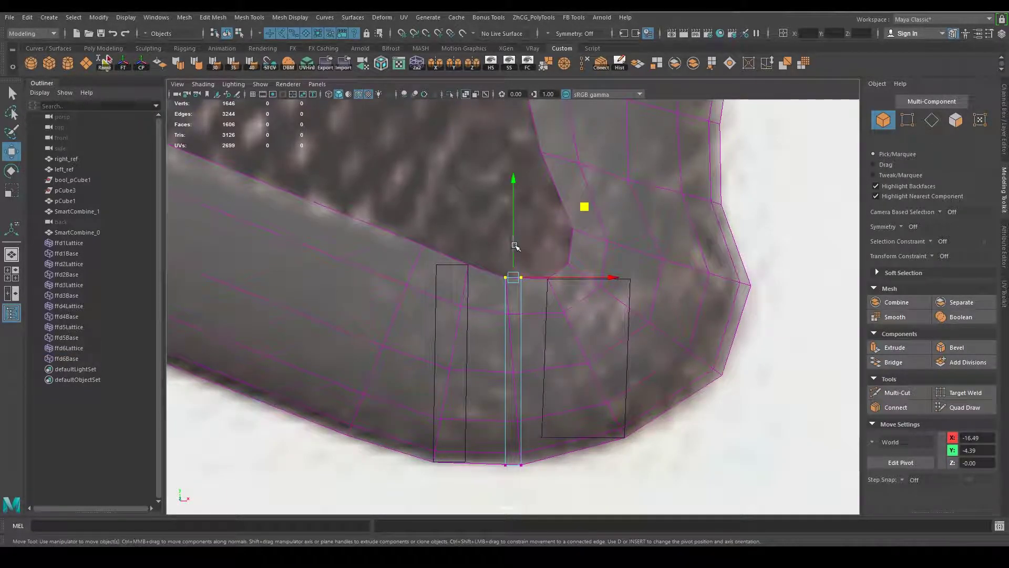
{"action": "key", "text": "ctrl+z"}
{"action": "left_click_drag", "start_coordinate": [514, 256], "coordinate": [513, 257]}
{"action": "left_click", "coordinate": [671, 262]}
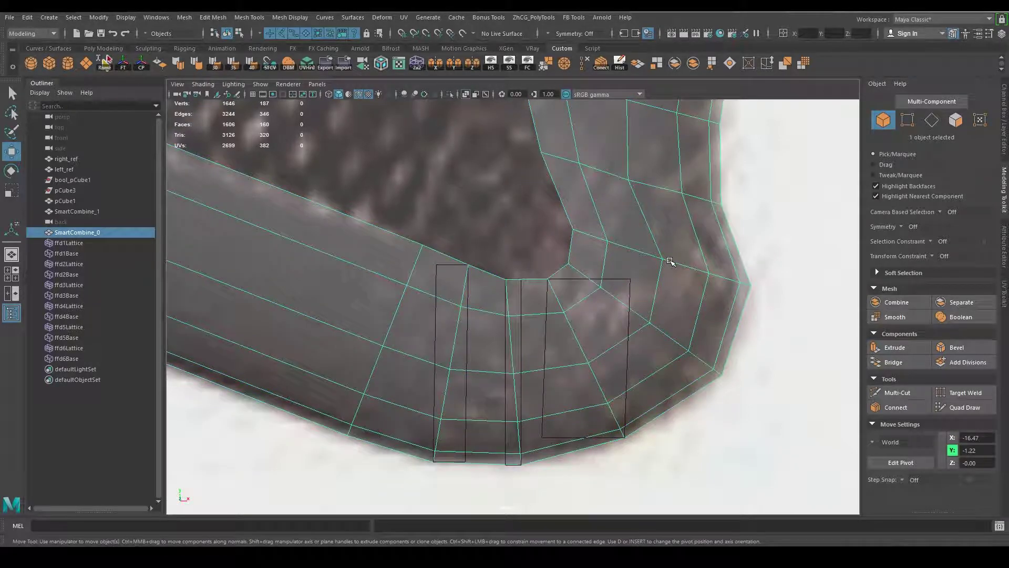
{"action": "right_click", "coordinate": [676, 247]}
Delete the grip mesh's history, baking in and removing ffd5Lattice and ffd6Lattice.
{"action": "scroll", "coordinate": [685, 239], "scroll_direction": "down", "scroll_amount": 5}
{"action": "scroll", "coordinate": [619, 287], "scroll_direction": "down", "scroll_amount": 2}
{"action": "scroll", "coordinate": [683, 331], "scroll_direction": "up", "scroll_amount": 3}
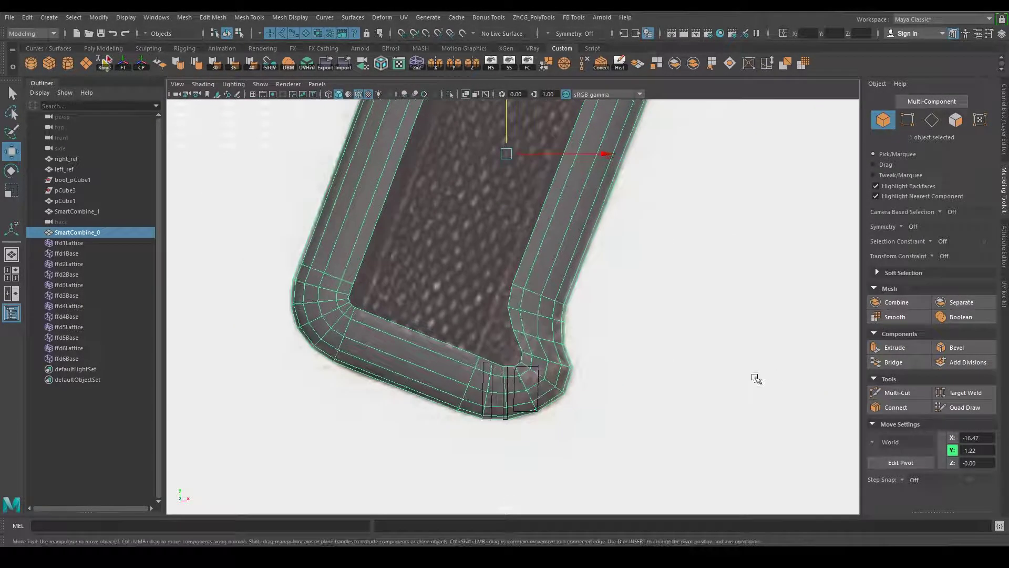
{"action": "scroll", "coordinate": [579, 358], "scroll_direction": "up", "scroll_amount": 1}
{"action": "scroll", "coordinate": [557, 325], "scroll_direction": "up", "scroll_amount": 1}
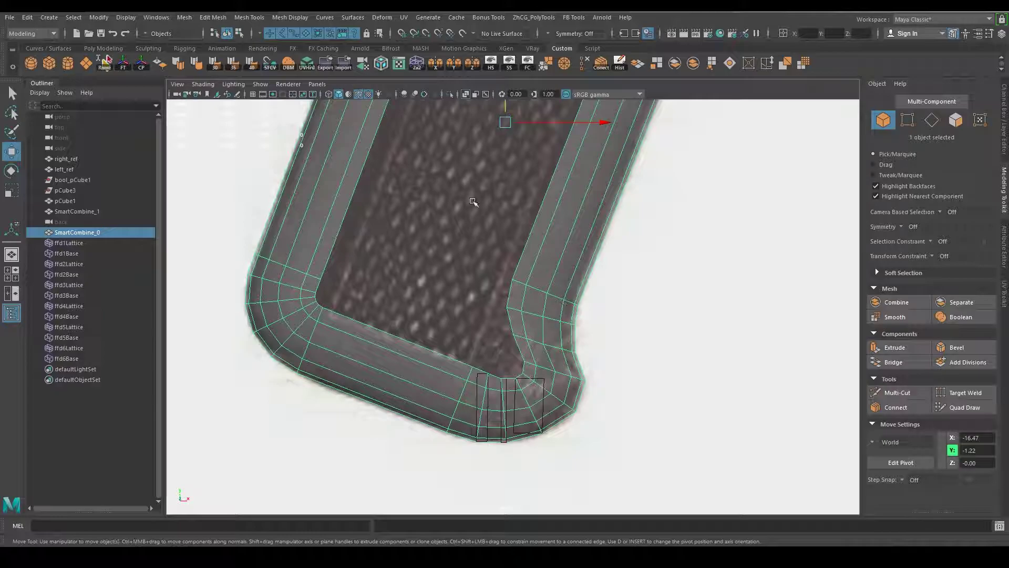
{"action": "left_click", "coordinate": [567, 70]}
Inspect the grip shaded with wireframe in perspective, then return to the front view.
{"action": "key", "text": "space"}
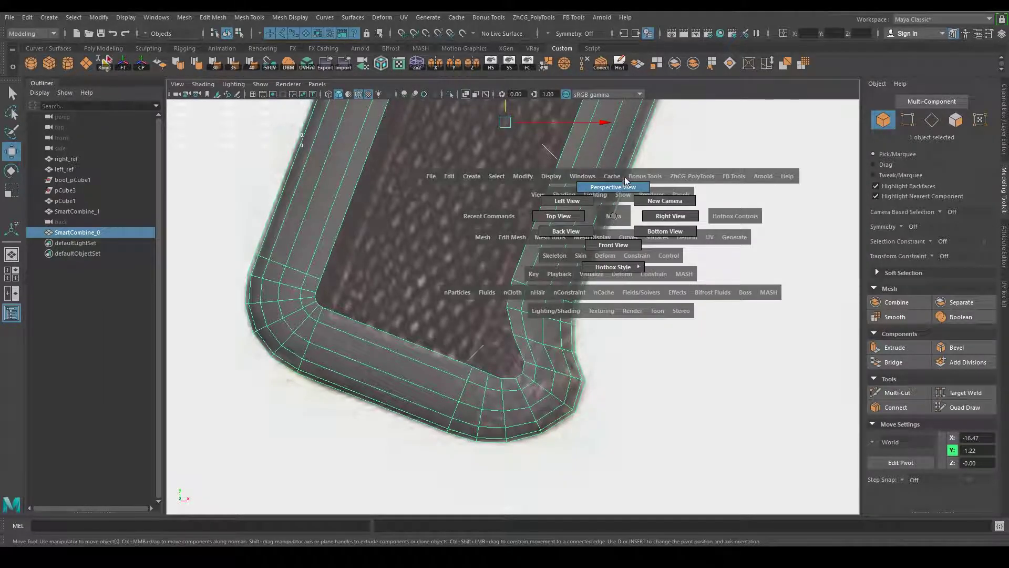
{"action": "left_click", "coordinate": [626, 180]}
{"action": "mouse_move", "coordinate": [626, 237]}
{"action": "left_mouse_down", "text": "alt"}
{"action": "mouse_move", "coordinate": [510, 241]}
{"action": "mouse_move", "coordinate": [633, 282]}
{"action": "mouse_move", "coordinate": [544, 262]}
{"action": "mouse_move", "coordinate": [556, 263]}
{"action": "left_mouse_up", "text": "alt"}
{"action": "key", "text": "5"}
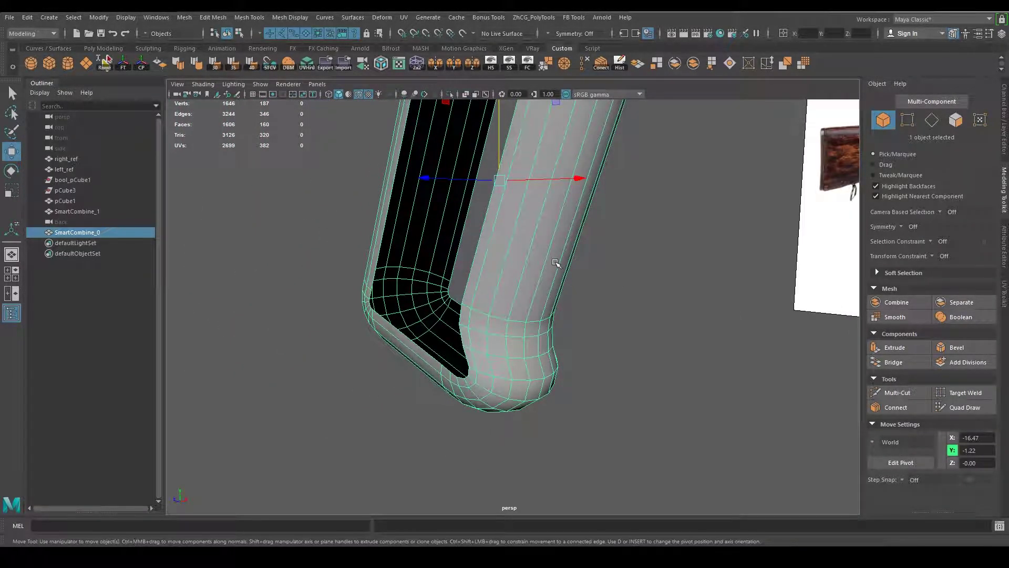
{"action": "left_click", "coordinate": [604, 266]}
{"action": "left_click", "coordinate": [561, 261]}
{"action": "left_click", "coordinate": [284, 241]}
{"action": "mouse_move", "coordinate": [284, 240]}
{"action": "left_mouse_down", "text": "alt"}
{"action": "mouse_move", "coordinate": [401, 243]}
{"action": "mouse_move", "coordinate": [475, 293]}
{"action": "left_mouse_up", "text": "alt"}
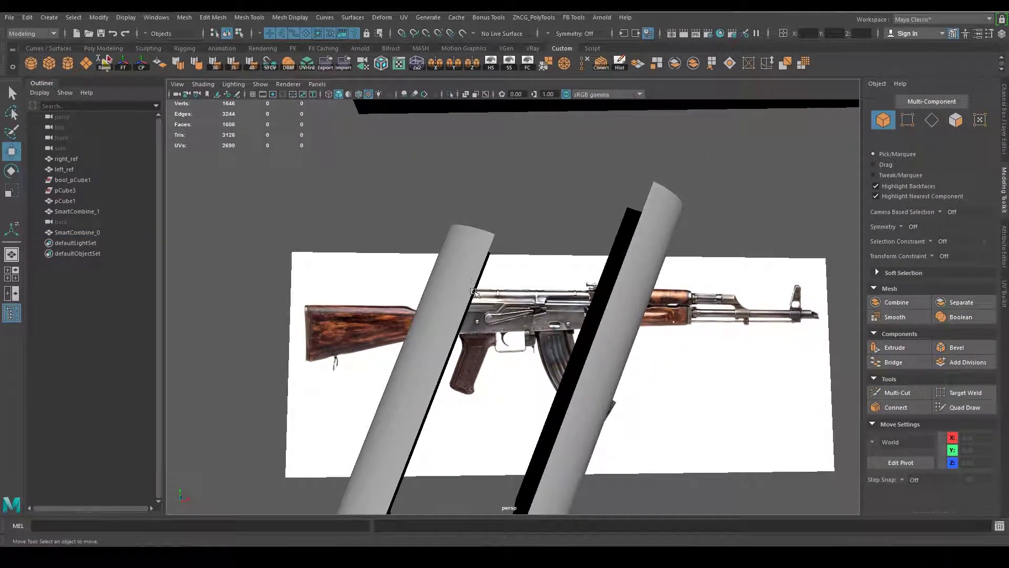
{"action": "left_click", "coordinate": [475, 292]}
{"action": "key", "text": "space"}
{"action": "key", "text": "f"}
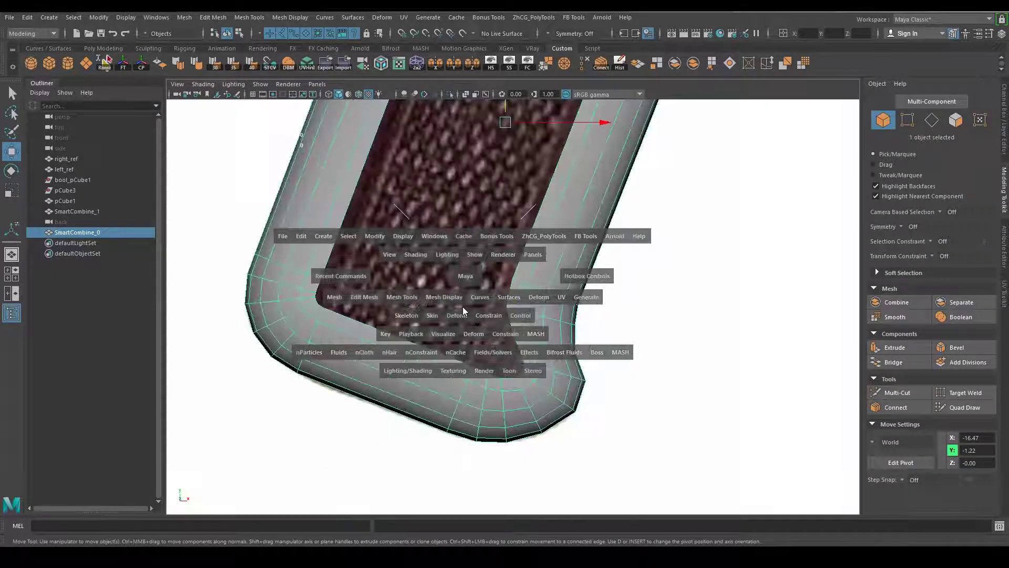
{"action": "left_click", "coordinate": [462, 308]}
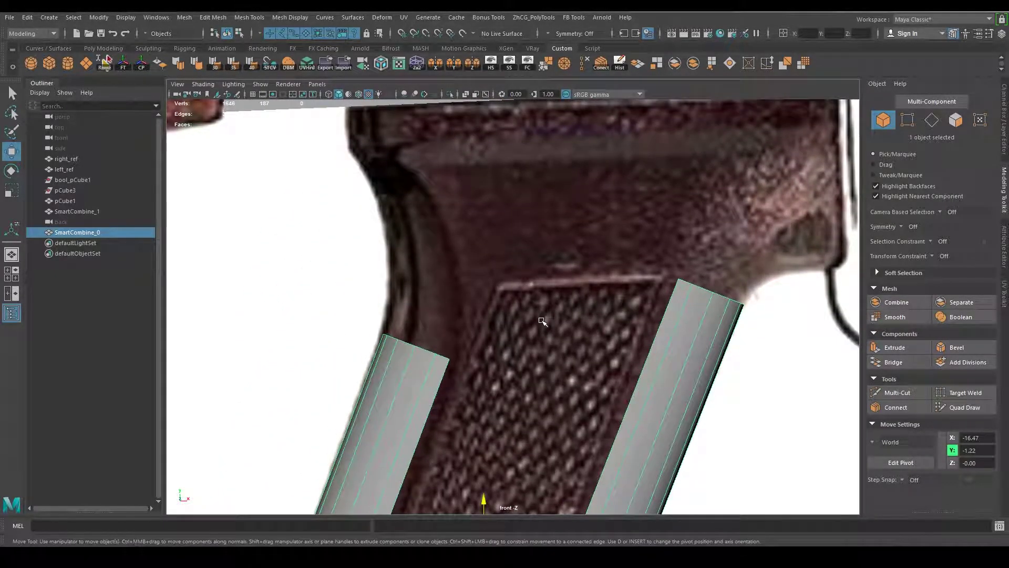
With X-ray on, extrude the left strip's top edges upward.
{"action": "key", "text": "alt+a"}
{"action": "middle_click_drag", "start_coordinate": [539, 352], "coordinate": [581, 310], "text": "alt"}
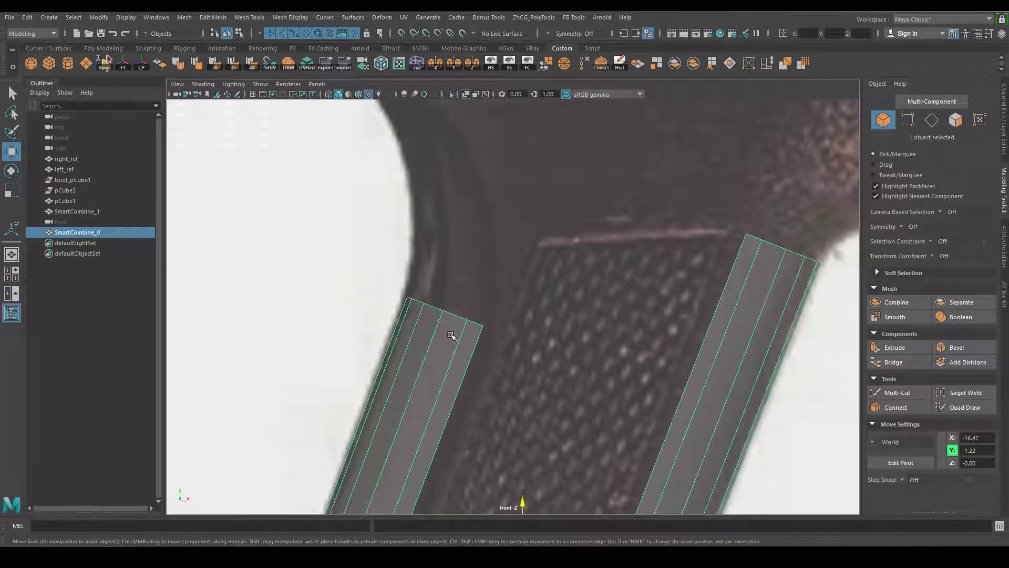
{"action": "right_click_drag", "start_coordinate": [453, 288], "coordinate": [456, 221]}
{"action": "left_click", "coordinate": [408, 300]}
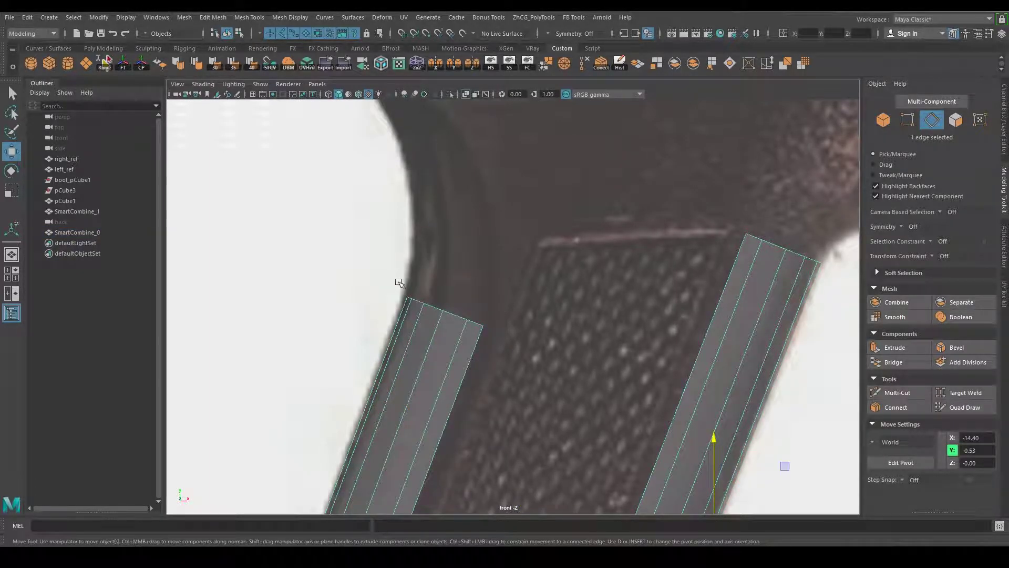
{"action": "double_click", "coordinate": [436, 370]}
{"action": "left_click_drag", "start_coordinate": [483, 419], "coordinate": [473, 358], "text": "ctrl"}
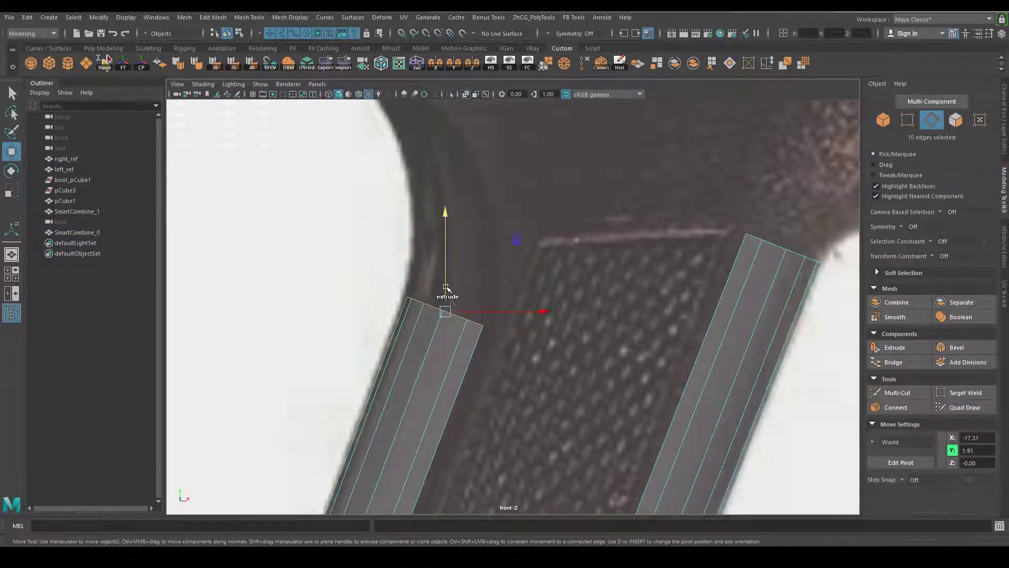
{"action": "left_click_drag", "start_coordinate": [446, 288], "coordinate": [450, 157], "text": "shift"}
{"action": "middle_click_drag", "start_coordinate": [450, 158], "coordinate": [486, 345], "text": "alt"}
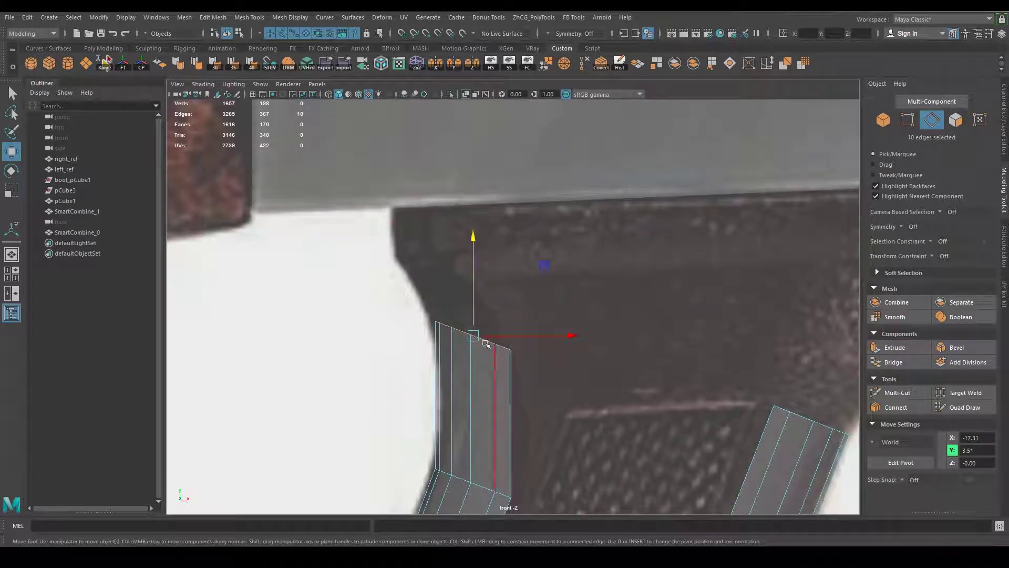
{"action": "mouse_move", "coordinate": [486, 345]}
{"action": "left_mouse_down"}
{"action": "mouse_move", "coordinate": [473, 300]}
{"action": "mouse_move", "coordinate": [479, 273]}
{"action": "left_mouse_up"}
Flatten the extruded top edges to a level line and shift them left onto the reference.
{"action": "key", "text": "r"}
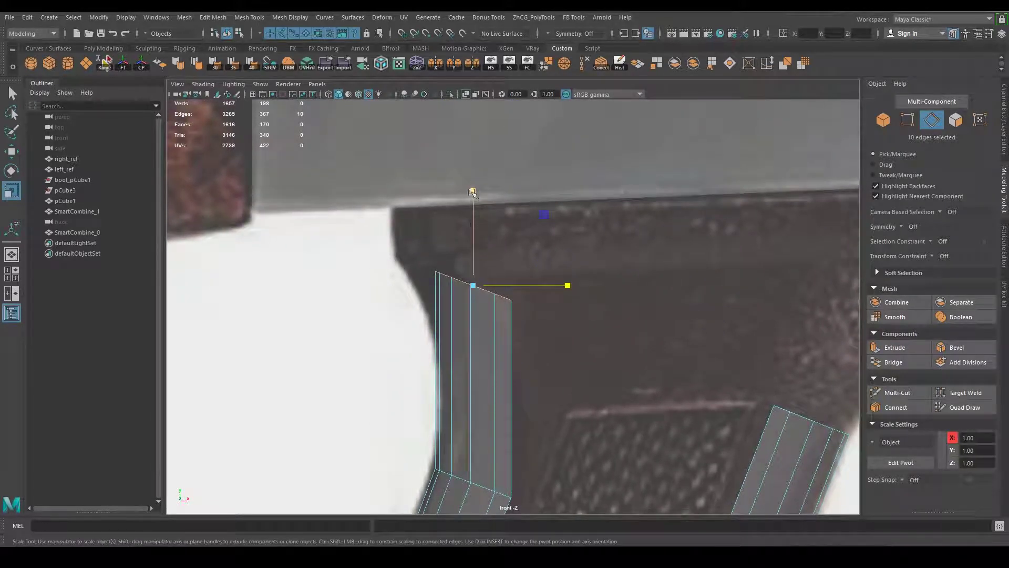
{"action": "mouse_move", "coordinate": [473, 188]}
{"action": "left_mouse_down"}
{"action": "mouse_move", "coordinate": [471, 254]}
{"action": "mouse_move", "coordinate": [474, 223]}
{"action": "left_mouse_up"}
{"action": "key", "text": "w"}
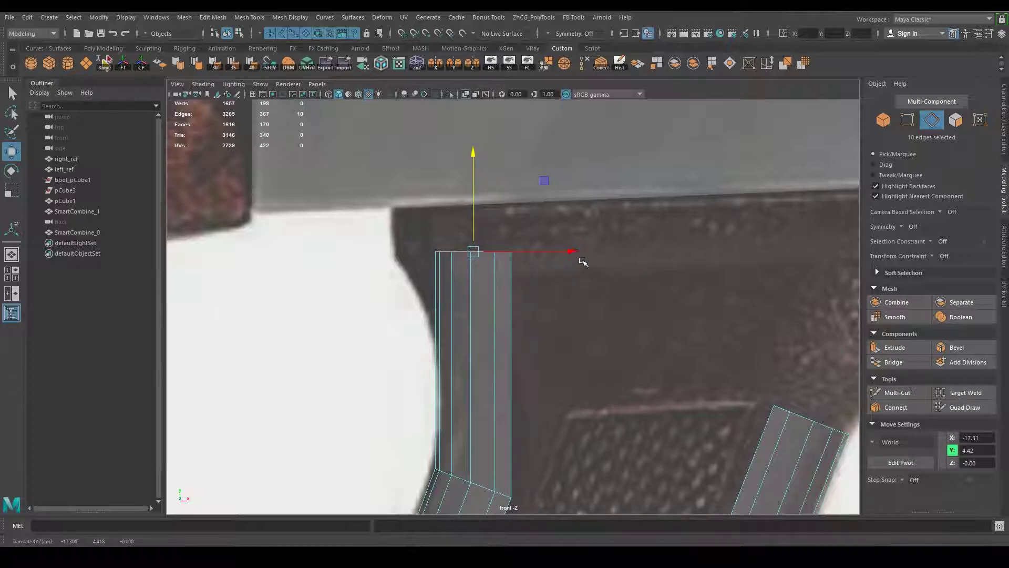
{"action": "left_click_drag", "start_coordinate": [581, 255], "coordinate": [540, 255]}
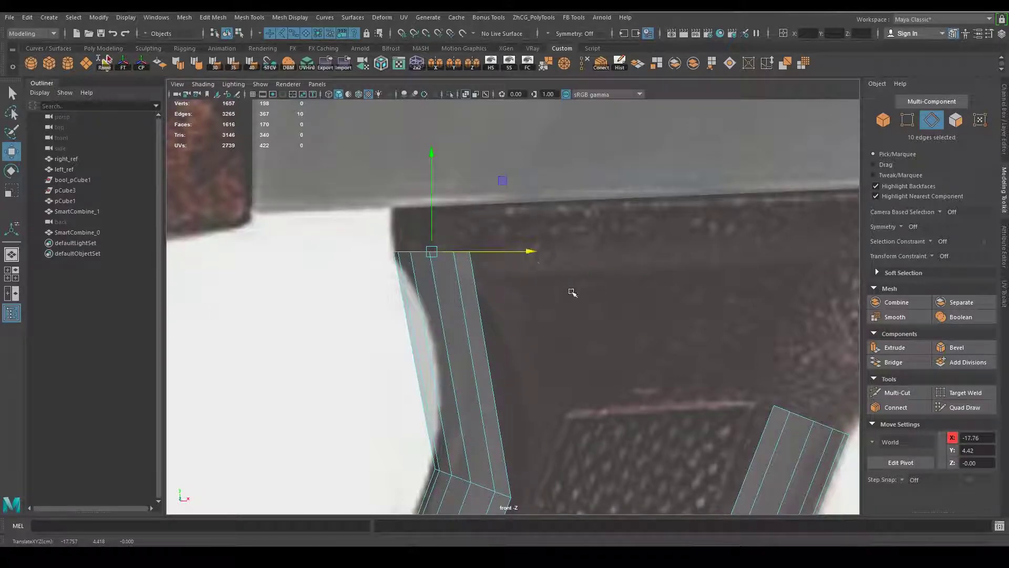
Insert an edge loop across the rear strip, flatten it, then raise and slide it right.
{"action": "middle_click_drag", "start_coordinate": [610, 346], "coordinate": [604, 268], "text": "alt"}
{"action": "left_click_drag", "start_coordinate": [576, 309], "coordinate": [576, 310]}
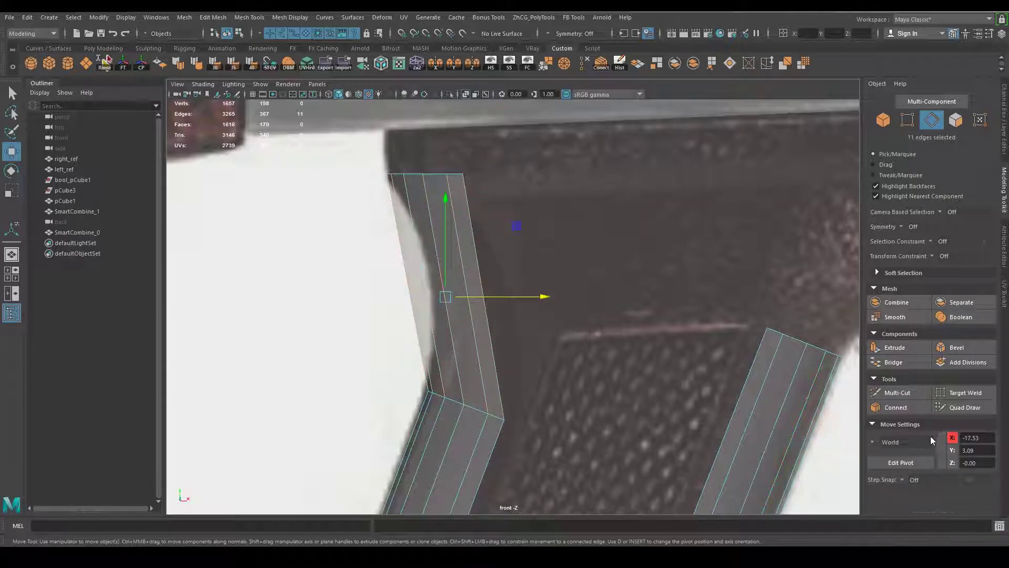
{"action": "left_click", "coordinate": [597, 63]}
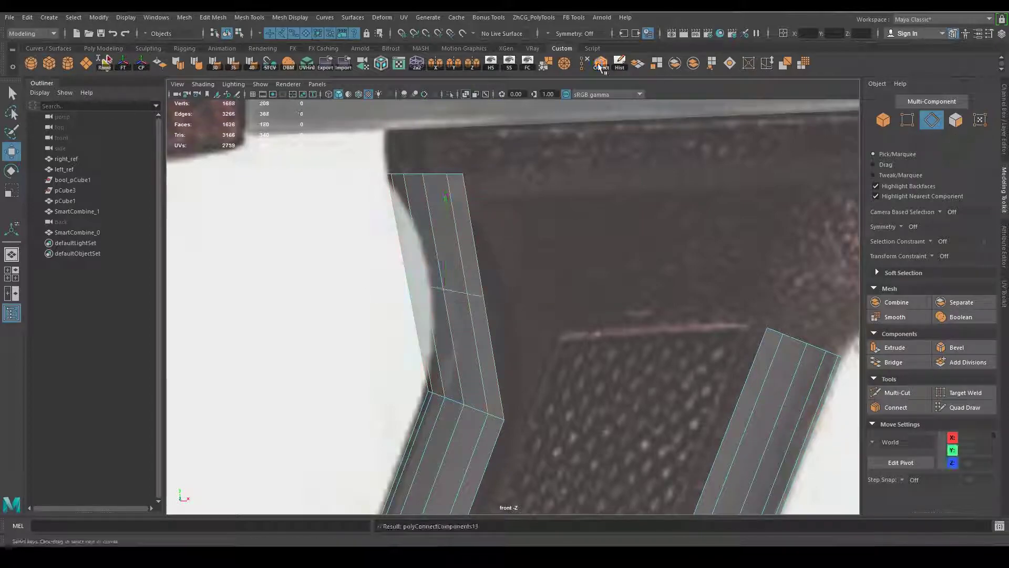
{"action": "double_click", "coordinate": [450, 289]}
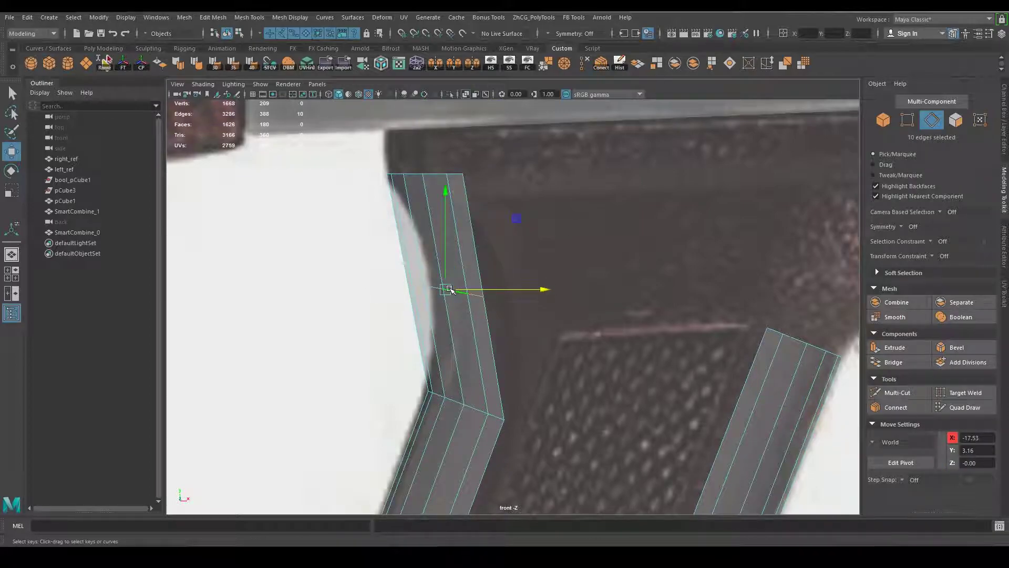
{"action": "key", "text": "r"}
{"action": "left_click_drag", "start_coordinate": [443, 194], "coordinate": [444, 314]}
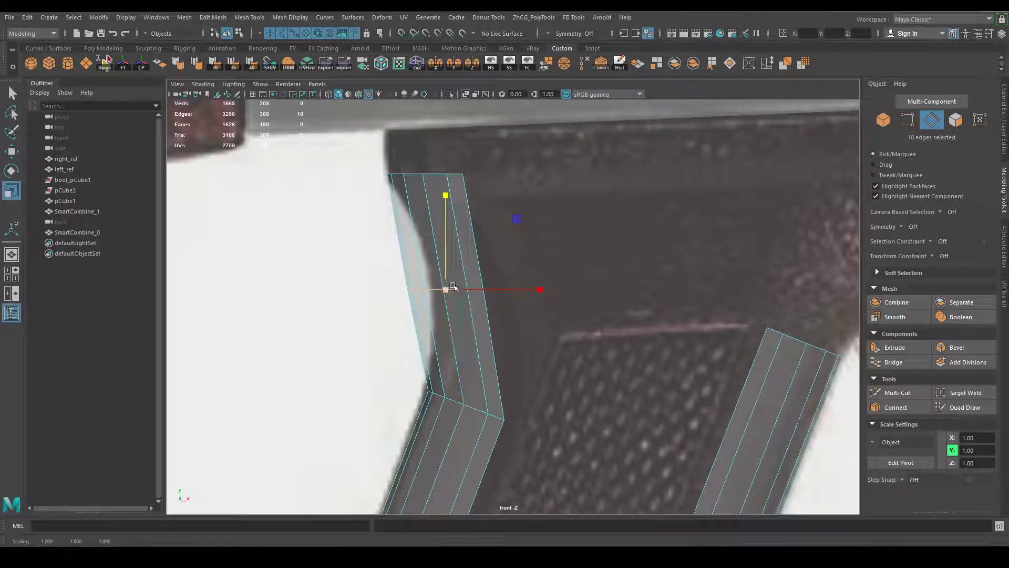
{"action": "key", "text": "e"}
{"action": "key", "text": "w"}
{"action": "left_click_drag", "start_coordinate": [447, 264], "coordinate": [451, 220]}
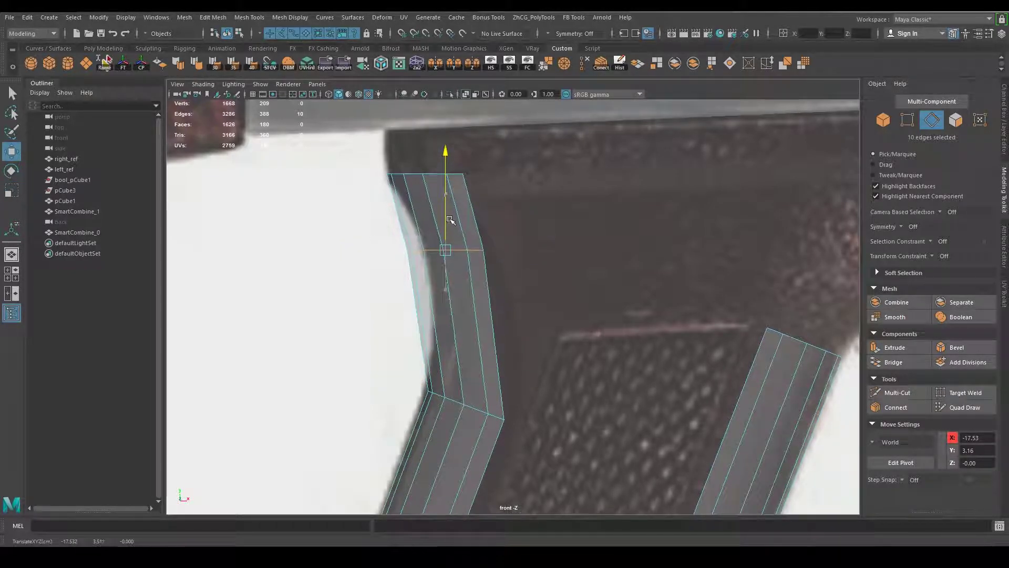
{"action": "left_click_drag", "start_coordinate": [507, 250], "coordinate": [523, 249]}
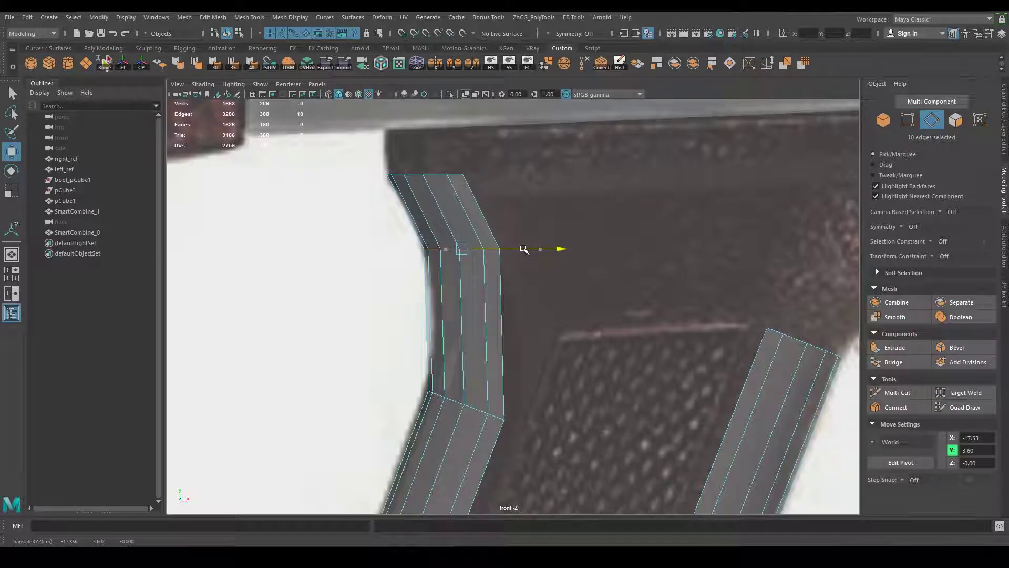
{"action": "left_click_drag", "start_coordinate": [462, 207], "coordinate": [462, 200]}
{"action": "left_click_drag", "start_coordinate": [523, 243], "coordinate": [522, 243]}
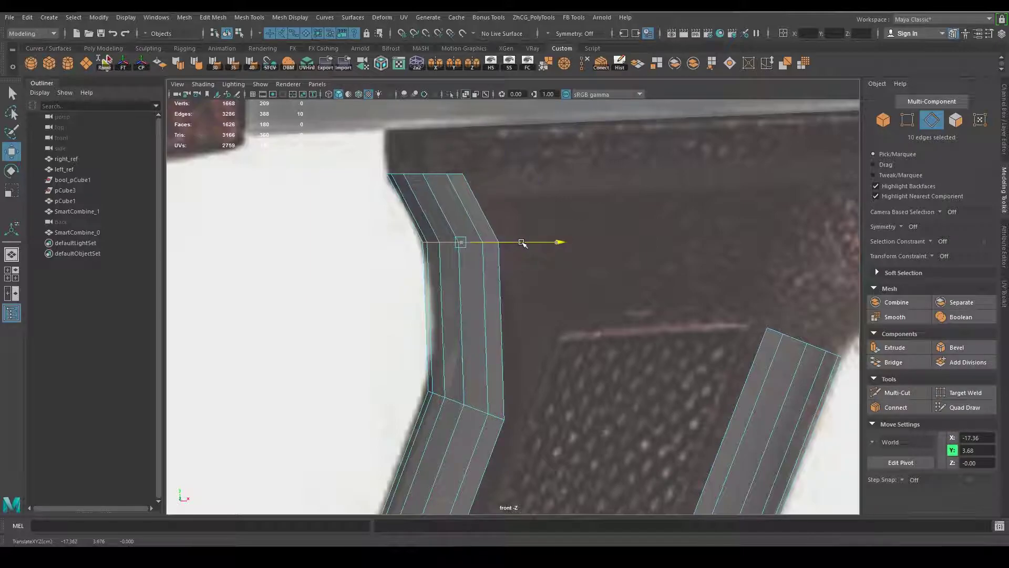
Insert a second loop lower on the strip, push it right and flatten it vertically.
{"action": "left_click", "coordinate": [436, 321], "text": "shift"}
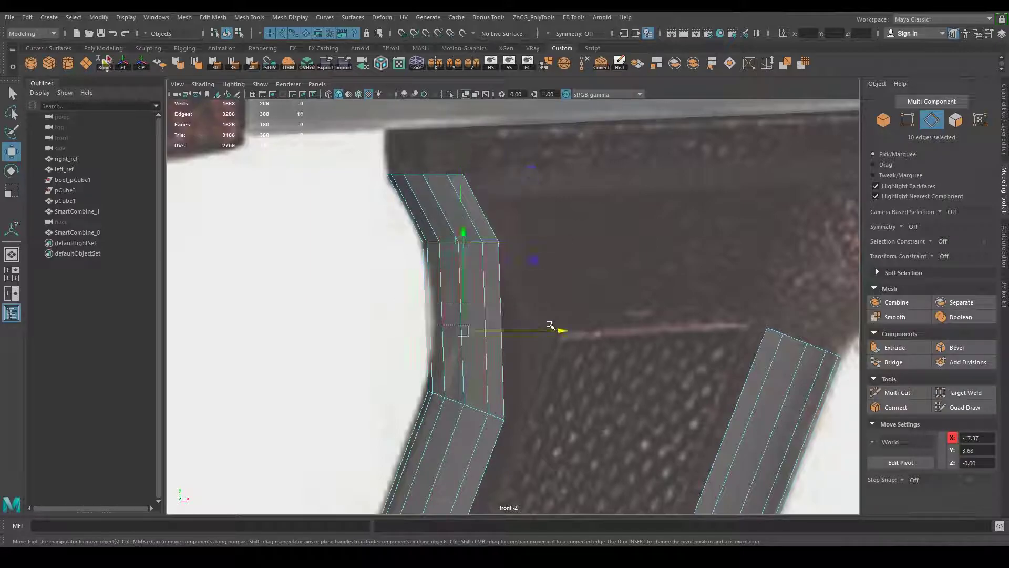
{"action": "left_click", "coordinate": [601, 65]}
{"action": "double_click", "coordinate": [482, 329]}
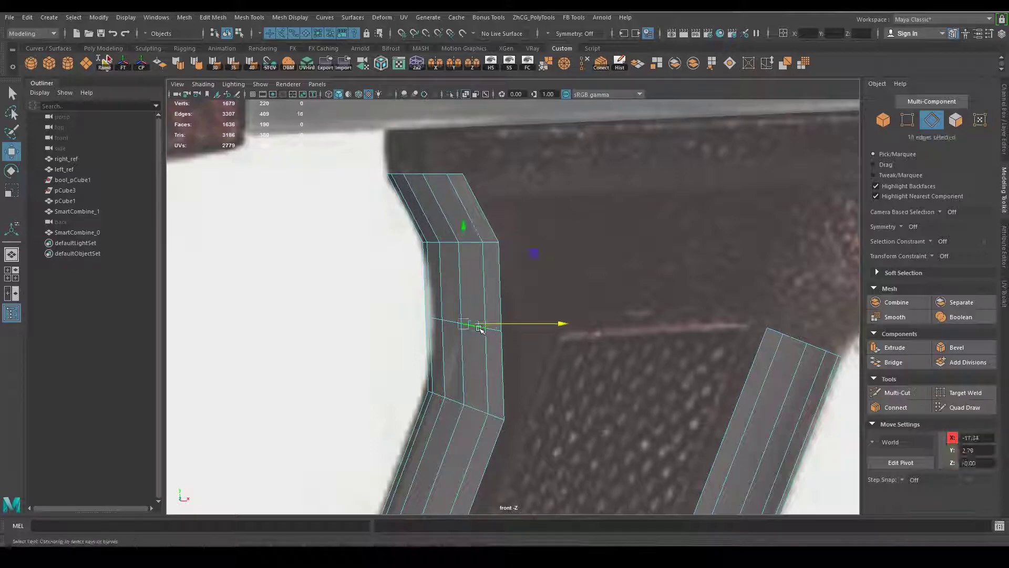
{"action": "left_click_drag", "start_coordinate": [508, 329], "coordinate": [518, 326]}
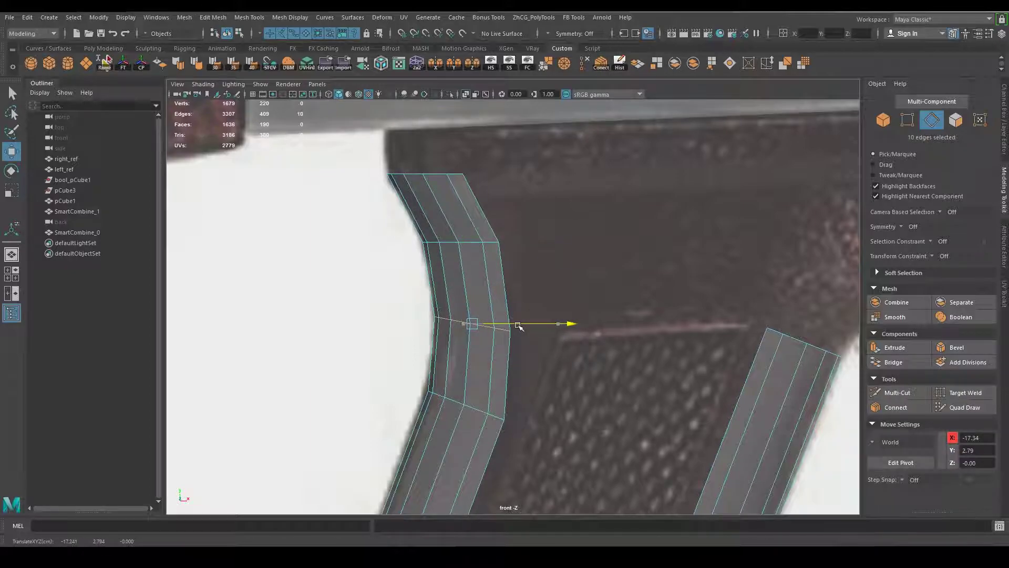
{"action": "key", "text": "e"}
{"action": "key", "text": "r"}
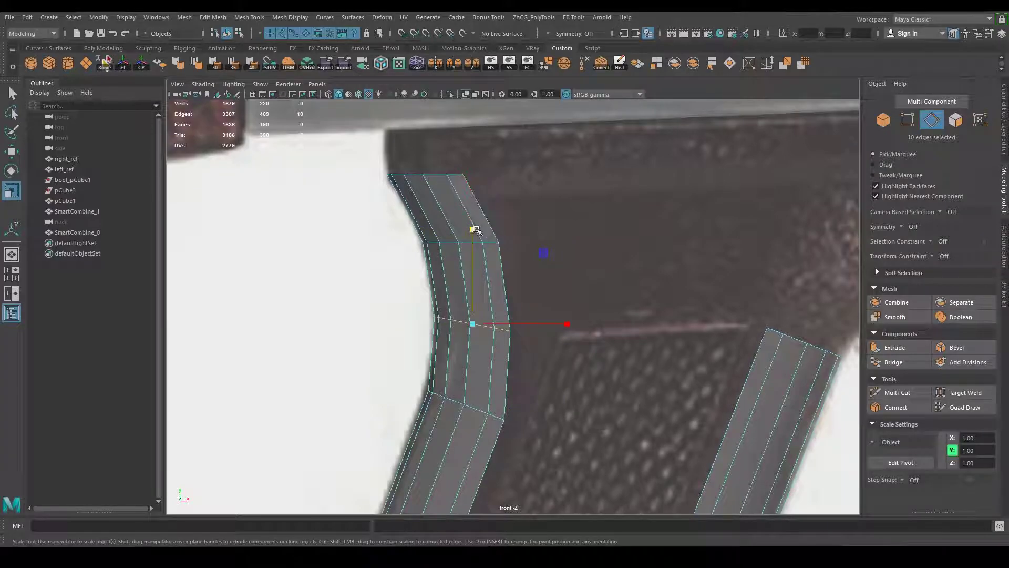
{"action": "left_click_drag", "start_coordinate": [475, 230], "coordinate": [473, 250]}
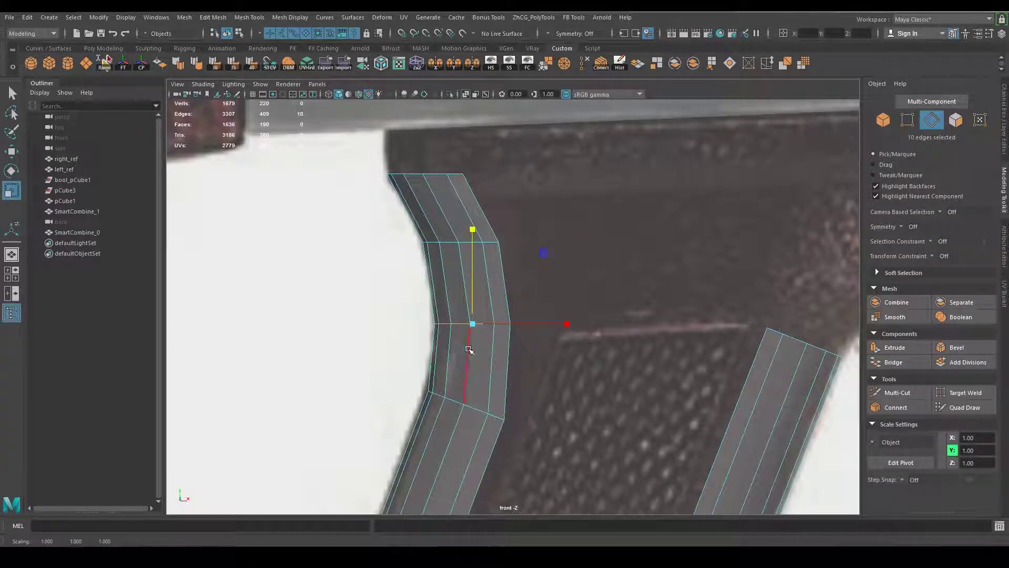
{"action": "key", "text": "w"}
{"action": "left_click", "coordinate": [534, 323]}
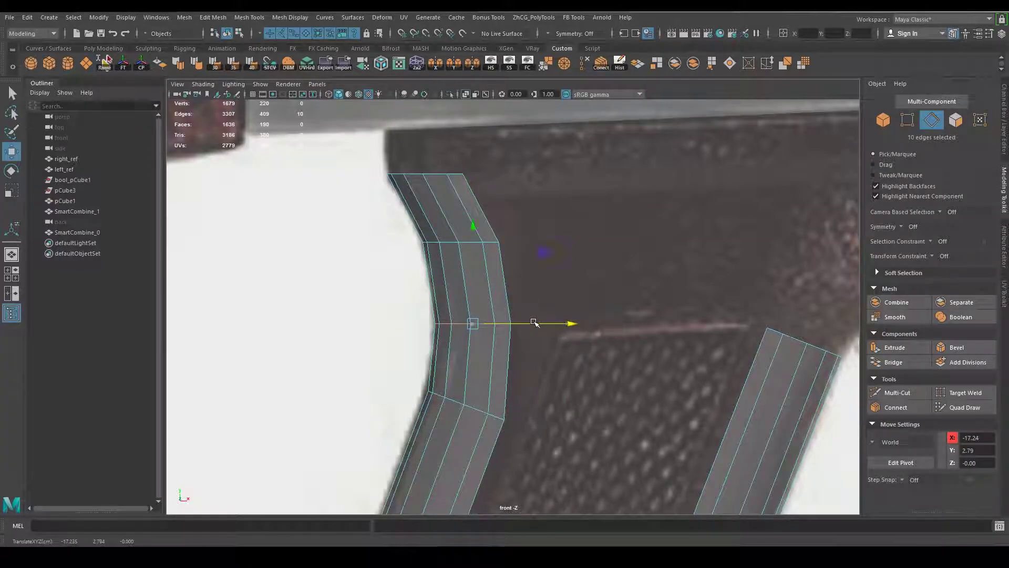
{"action": "middle_click_drag", "start_coordinate": [551, 324], "coordinate": [598, 362], "text": "alt"}
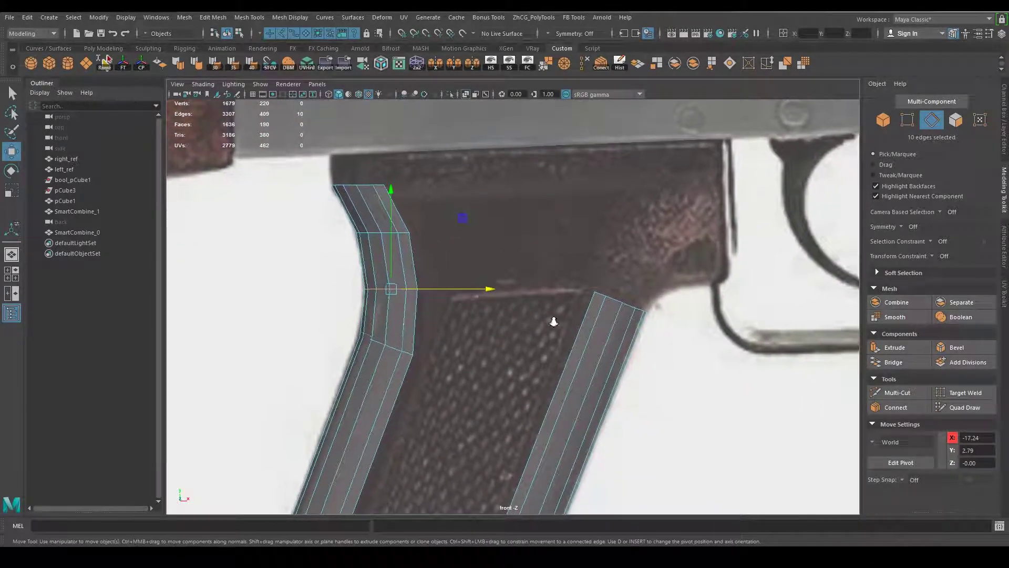
Extrude the front grip strip's top edges upward and tilt them toward the trigger.
{"action": "scroll", "coordinate": [598, 362], "scroll_direction": "down", "scroll_amount": 1}
{"action": "scroll", "coordinate": [588, 349], "scroll_direction": "down", "scroll_amount": 3}
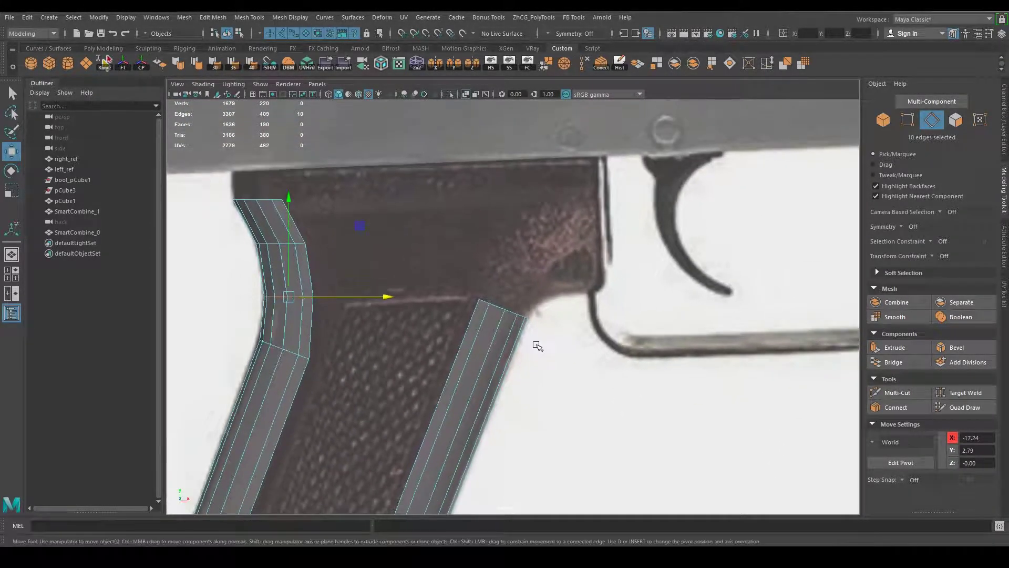
{"action": "left_click_drag", "start_coordinate": [463, 280], "coordinate": [531, 313], "text": "shift"}
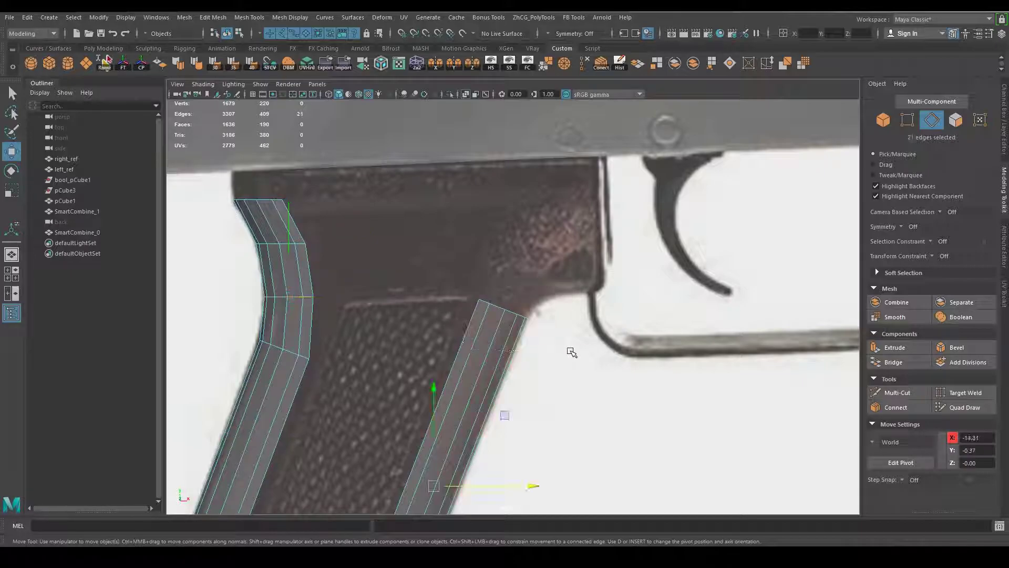
{"action": "scroll", "coordinate": [674, 386], "scroll_direction": "up", "scroll_amount": 3}
{"action": "key", "text": "ctrl+z"}
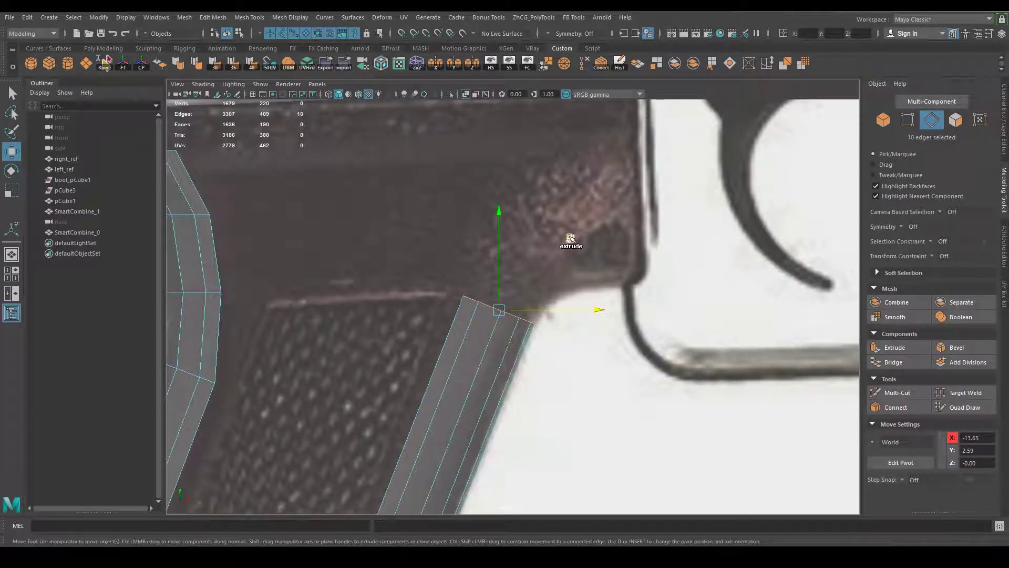
{"action": "left_click_drag", "start_coordinate": [571, 235], "coordinate": [589, 205], "text": "shift"}
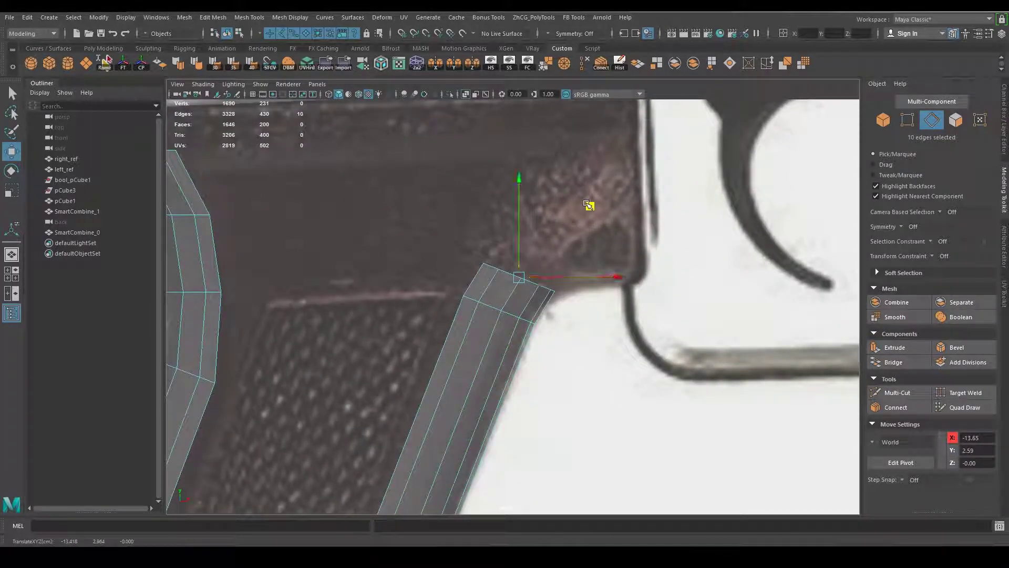
{"action": "scroll", "coordinate": [589, 205], "scroll_direction": "up", "scroll_amount": 2}
{"action": "middle_click_drag", "start_coordinate": [591, 198], "coordinate": [569, 240], "text": "alt"}
{"action": "key", "text": "e"}
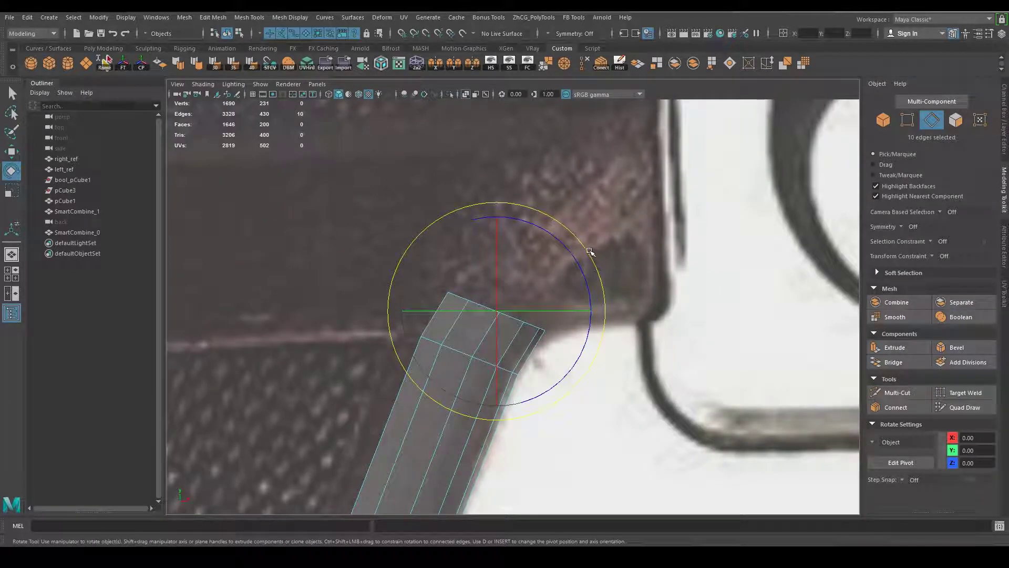
{"action": "left_click_drag", "start_coordinate": [590, 252], "coordinate": [599, 282]}
{"action": "key", "text": "w"}
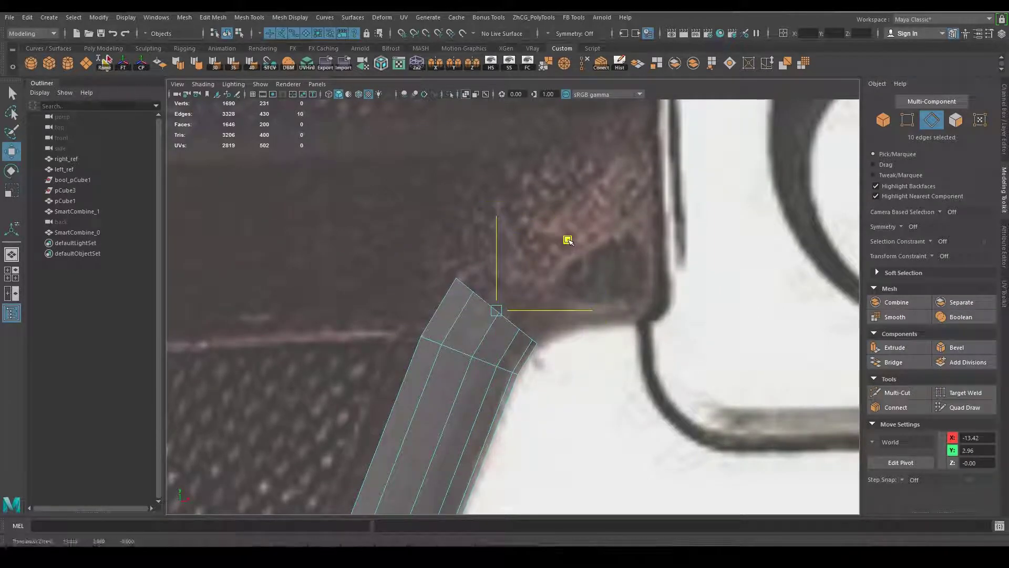
{"action": "middle_click_drag", "start_coordinate": [568, 240], "coordinate": [570, 236]}
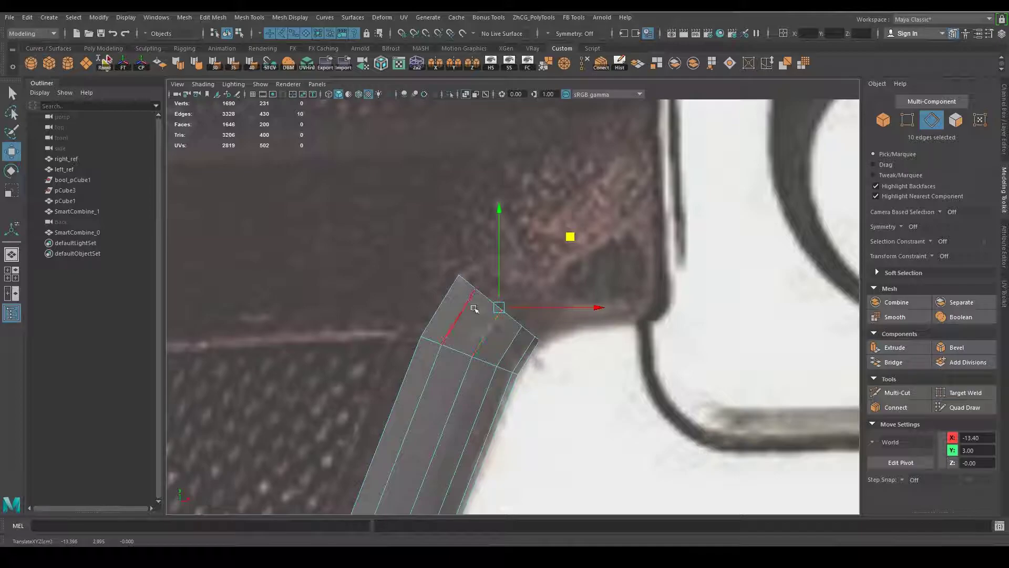
Extrude a new face row from the top cap edges, angled up toward the trigger.
{"action": "mouse_move", "coordinate": [431, 251]}
{"action": "left_mouse_down"}
{"action": "mouse_move", "coordinate": [570, 325]}
{"action": "mouse_move", "coordinate": [517, 328]}
{"action": "left_mouse_up"}
{"action": "left_click_drag", "start_coordinate": [496, 373], "coordinate": [497, 374], "text": "ctrl"}
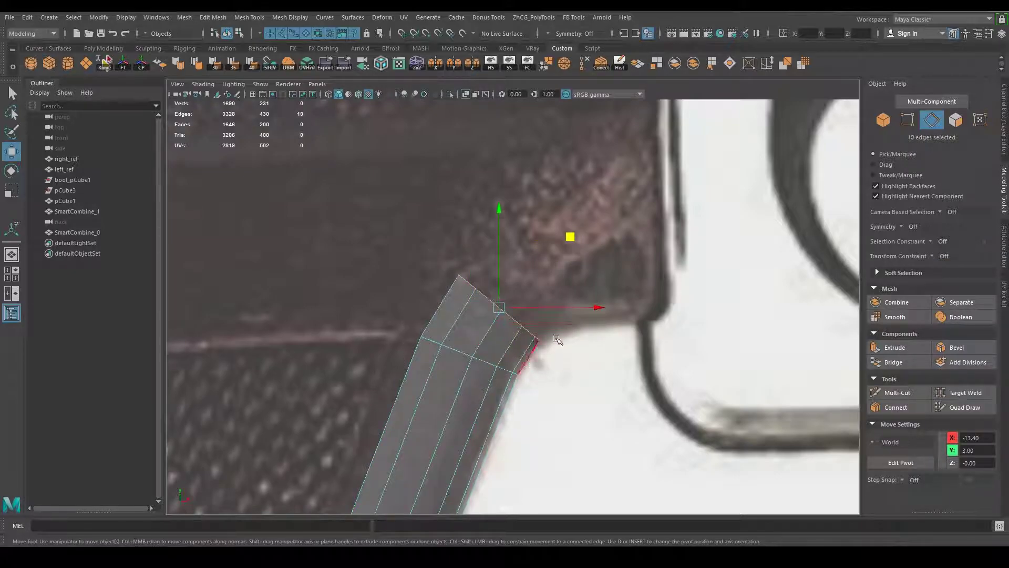
{"action": "middle_click_drag", "start_coordinate": [571, 239], "coordinate": [611, 223], "text": "shift"}
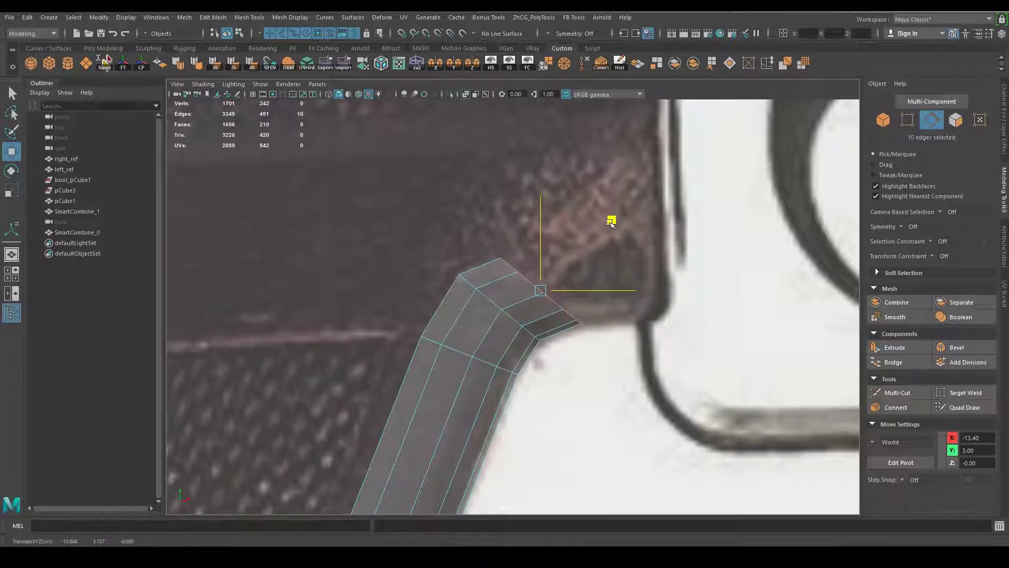
{"action": "key", "text": "e"}
{"action": "left_click_drag", "start_coordinate": [620, 215], "coordinate": [646, 251]}
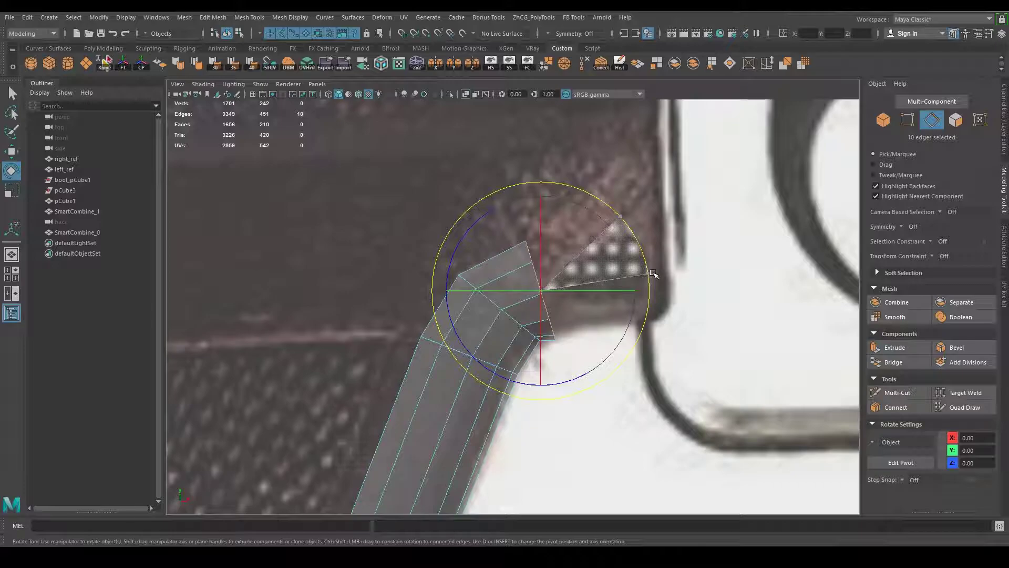
{"action": "key", "text": "w"}
{"action": "middle_click_drag", "start_coordinate": [613, 248], "coordinate": [622, 210]}
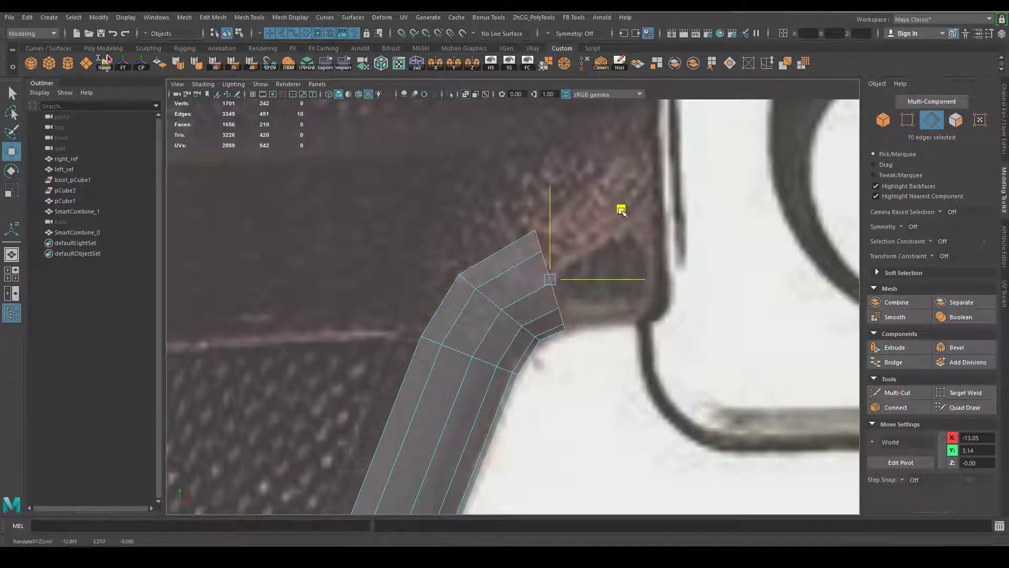
Extrude the ledge rightward with a straight vertical end reaching the trigger guard, then lower it slightly.
{"action": "mouse_move", "coordinate": [645, 280]}
{"action": "left_mouse_down", "text": "shift"}
{"action": "mouse_move", "coordinate": [744, 297]}
{"action": "mouse_move", "coordinate": [598, 275]}
{"action": "left_mouse_up", "text": "shift"}
{"action": "key", "text": "r"}
{"action": "key", "text": "w"}
{"action": "middle_click_drag", "start_coordinate": [721, 217], "coordinate": [728, 207]}
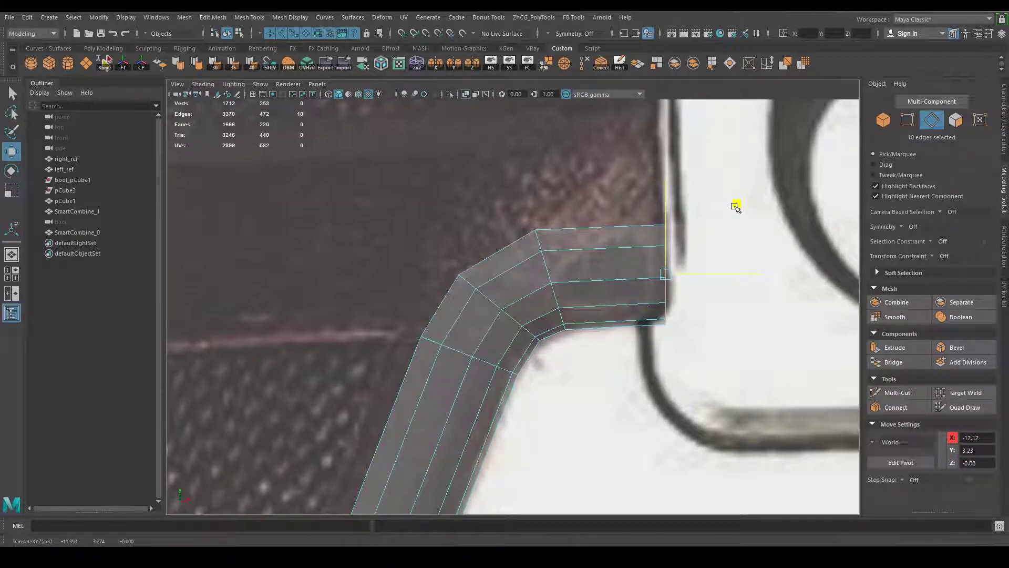
{"action": "scroll", "coordinate": [654, 354], "scroll_direction": "down", "scroll_amount": 2}
{"action": "scroll", "coordinate": [631, 343], "scroll_direction": "down", "scroll_amount": 3}
{"action": "scroll", "coordinate": [631, 347], "scroll_direction": "up", "scroll_amount": 1}
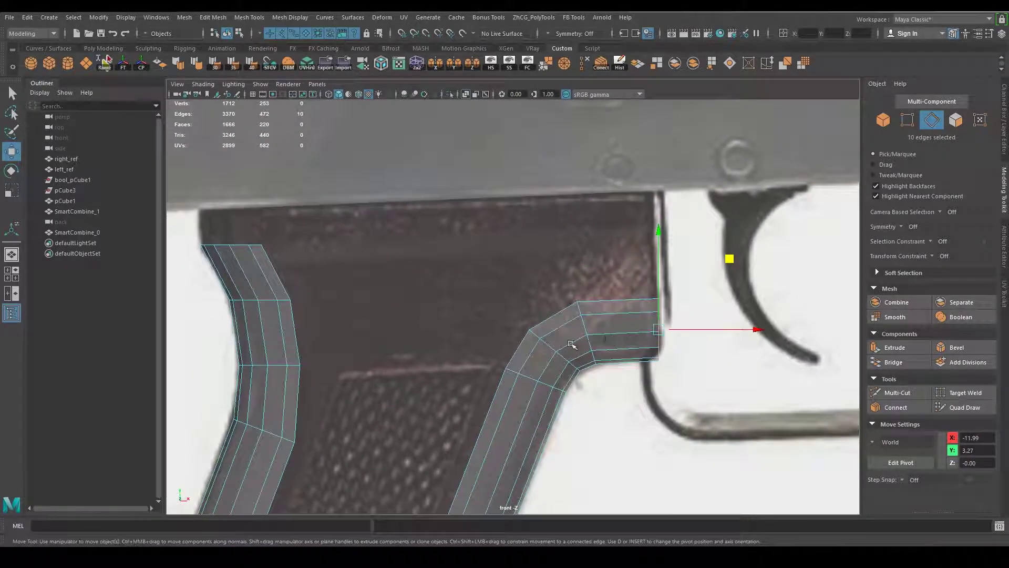
{"action": "scroll", "coordinate": [635, 363], "scroll_direction": "up", "scroll_amount": 2}
{"action": "middle_click_drag", "start_coordinate": [635, 363], "coordinate": [645, 349], "text": "alt"}
{"action": "left_click", "coordinate": [593, 347]}
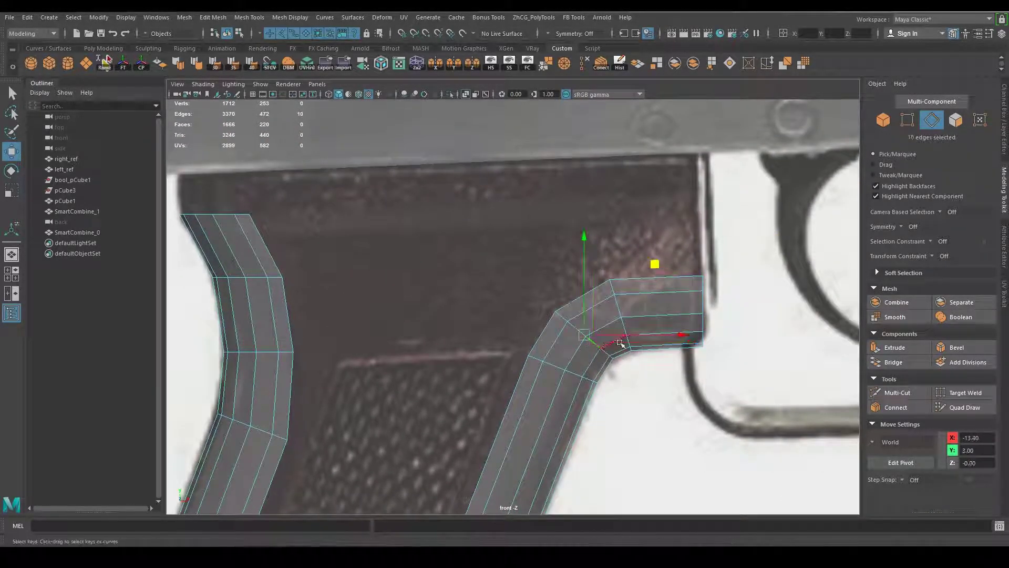
{"action": "middle_click_drag", "start_coordinate": [654, 267], "coordinate": [634, 335]}
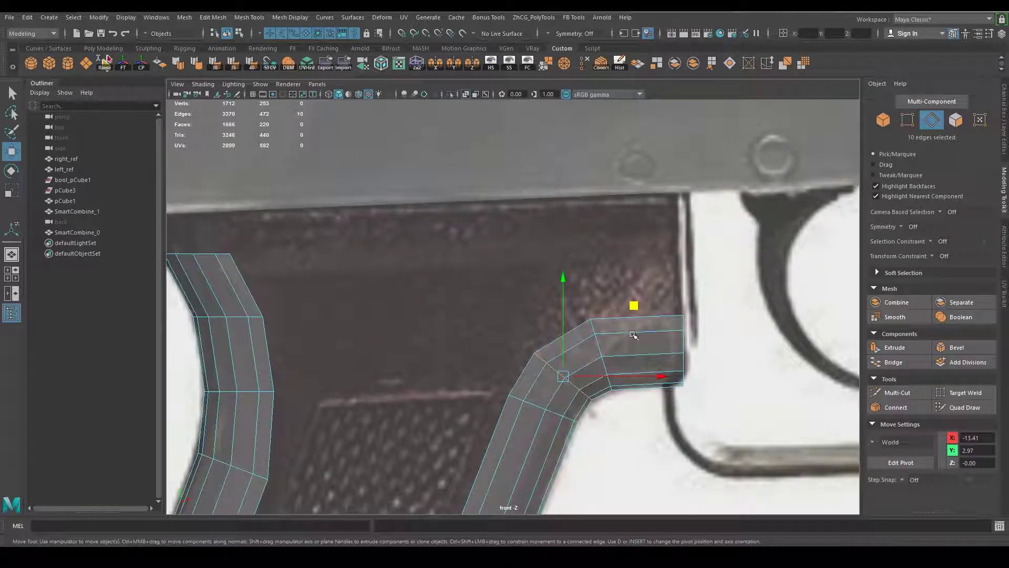
In perspective, delete a face loop and then a wider face band along the tube's side.
{"action": "left_click", "coordinate": [622, 322]}
{"action": "key", "text": "space"}
{"action": "mouse_move", "coordinate": [623, 318]}
{"action": "left_mouse_down"}
{"action": "mouse_move", "coordinate": [626, 307]}
{"action": "mouse_move", "coordinate": [636, 342]}
{"action": "mouse_move", "coordinate": [548, 306]}
{"action": "mouse_move", "coordinate": [563, 305]}
{"action": "left_mouse_up"}
{"action": "right_click_drag", "start_coordinate": [563, 304], "coordinate": [572, 350], "text": "alt"}
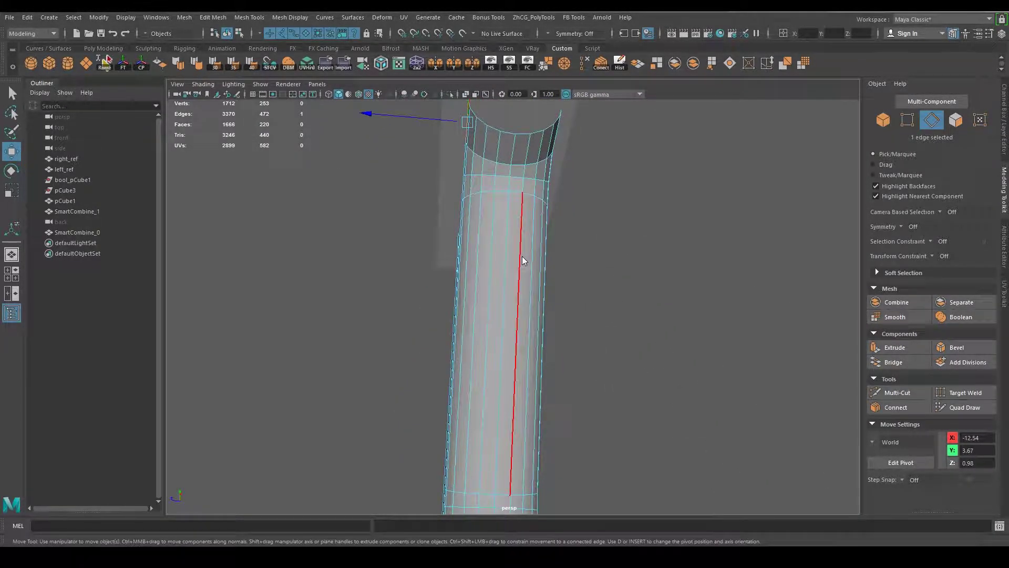
{"action": "key", "text": "F11"}
{"action": "double_click", "coordinate": [514, 223]}
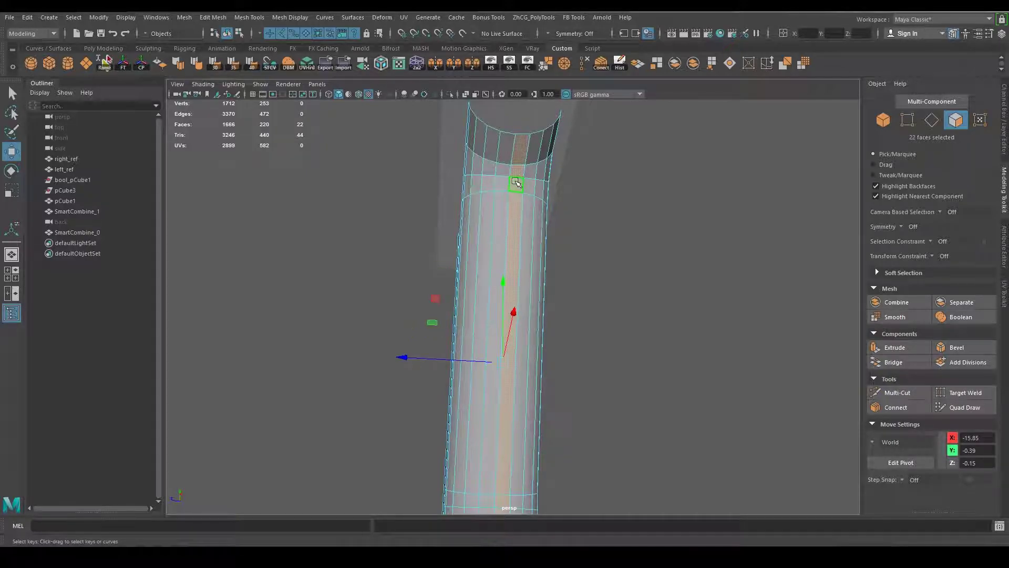
{"action": "key", "text": "Delete"}
{"action": "left_click_drag", "start_coordinate": [547, 192], "coordinate": [518, 505]}
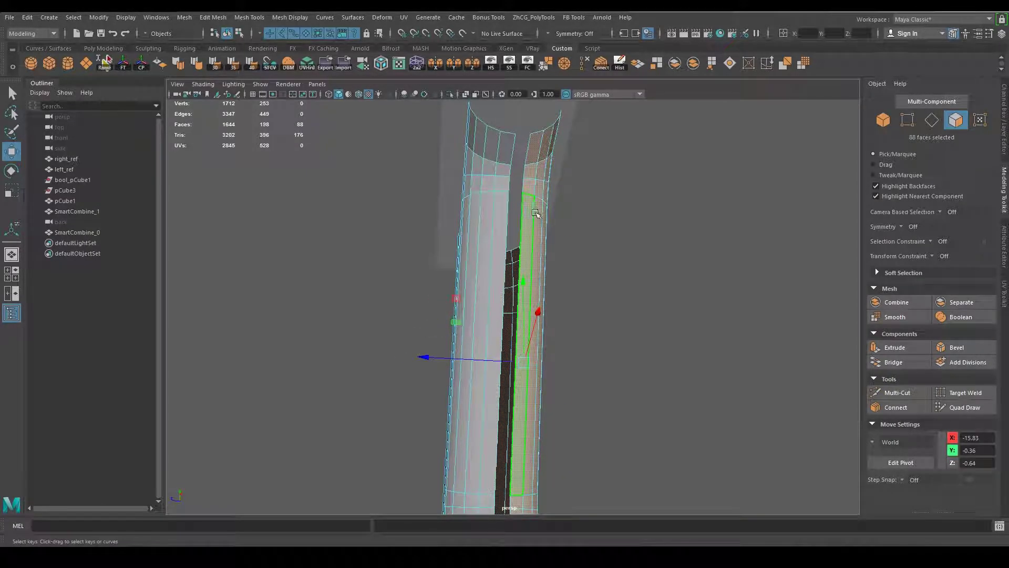
{"action": "mouse_move", "coordinate": [531, 326]}
{"action": "left_mouse_down", "text": "alt"}
{"action": "mouse_move", "coordinate": [551, 293]}
{"action": "mouse_move", "coordinate": [744, 338]}
{"action": "mouse_move", "coordinate": [633, 293]}
{"action": "mouse_move", "coordinate": [693, 302]}
{"action": "left_mouse_up", "text": "alt"}
{"action": "key", "text": "Delete"}
{"action": "right_click_drag", "start_coordinate": [700, 253], "coordinate": [697, 227]}
Extrude the front section's top edge upward, then lower it to the receiver line at Y about 4.42.
{"action": "left_click", "coordinate": [708, 292]}
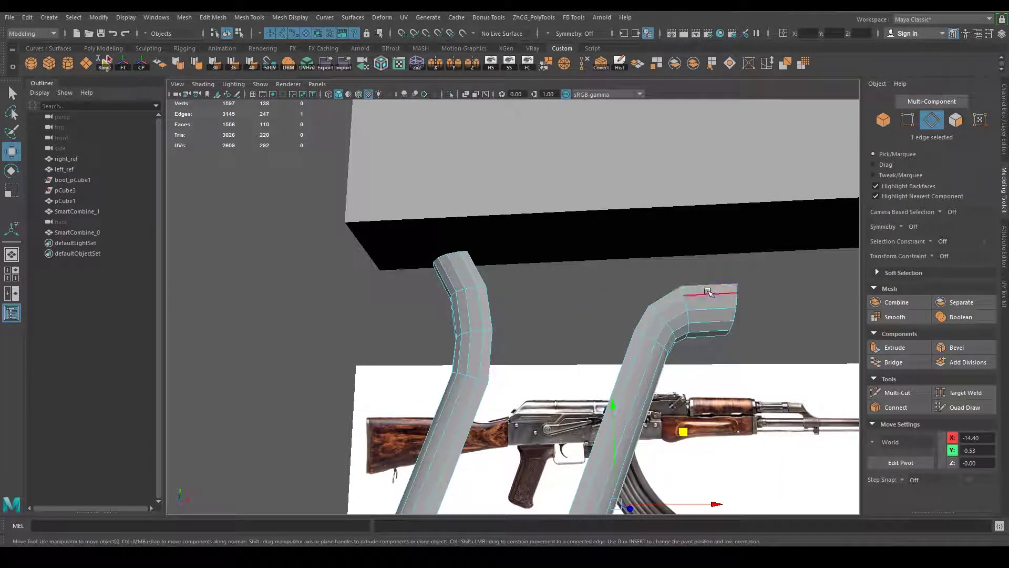
{"action": "left_click_drag", "start_coordinate": [707, 231], "coordinate": [703, 180], "text": "shift"}
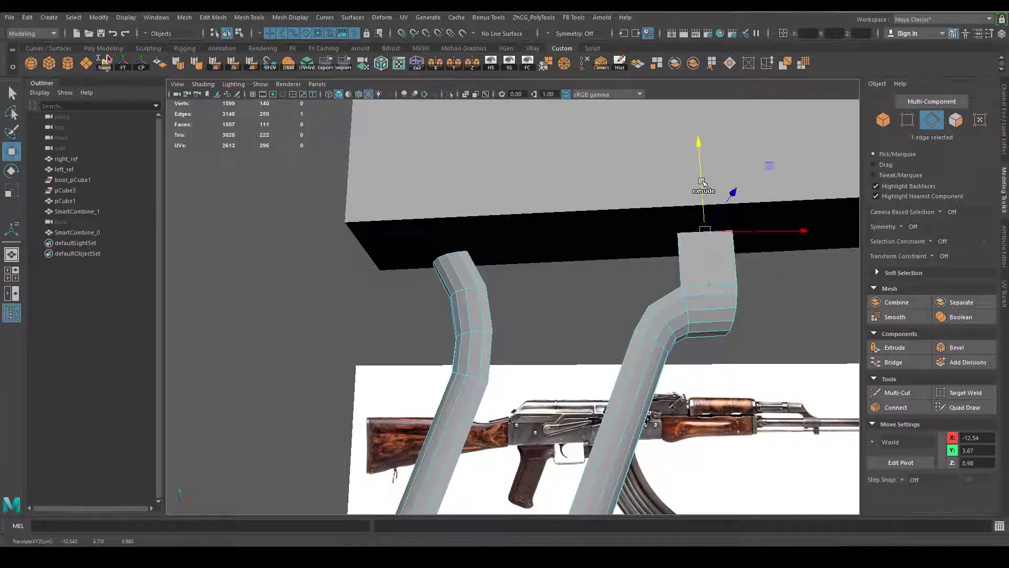
{"action": "key", "text": "space"}
{"action": "left_click", "coordinate": [702, 276]}
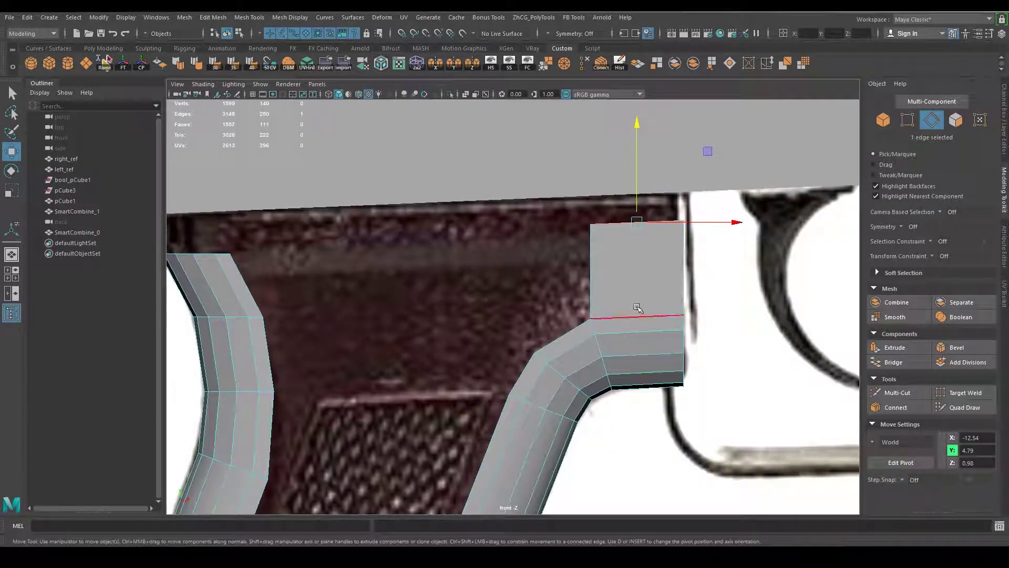
{"action": "scroll", "coordinate": [613, 310], "scroll_direction": "down", "scroll_amount": 2}
{"action": "middle_click_drag", "start_coordinate": [613, 311], "coordinate": [670, 342], "text": "alt"}
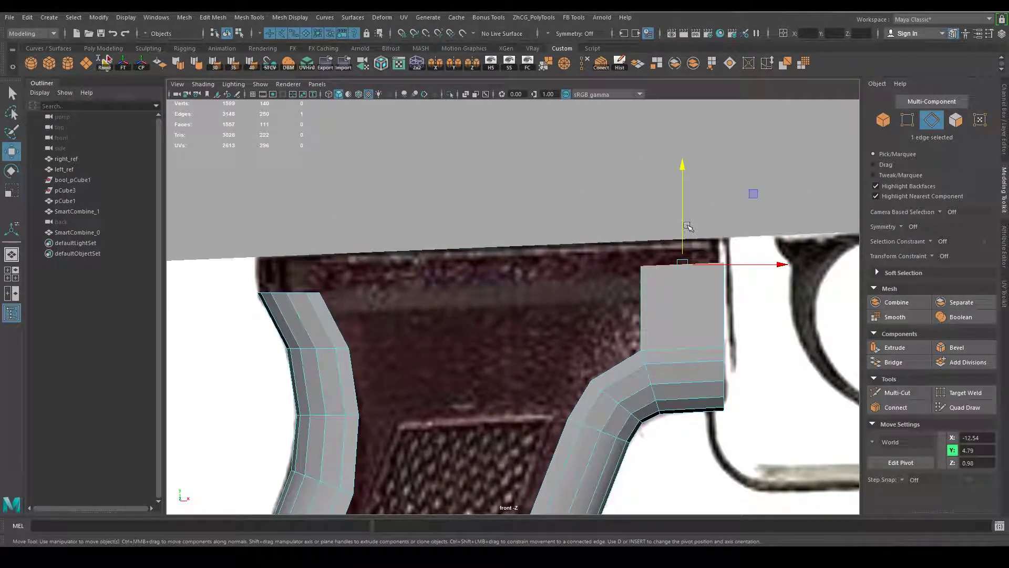
{"action": "key", "text": "r"}
{"action": "left_click", "coordinate": [682, 169]}
{"action": "key", "text": "w"}
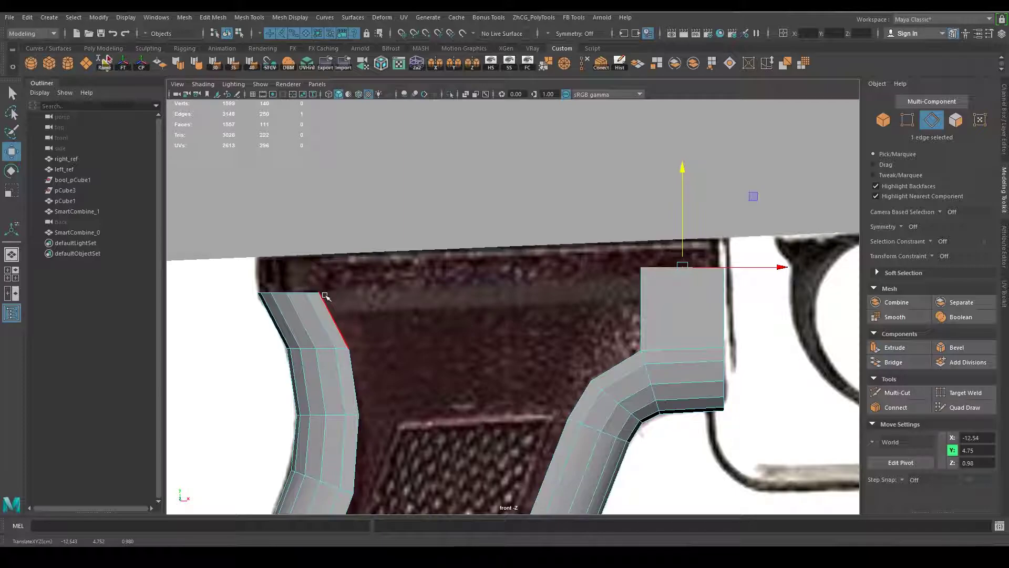
{"action": "middle_click_drag", "start_coordinate": [322, 293], "coordinate": [321, 291]}
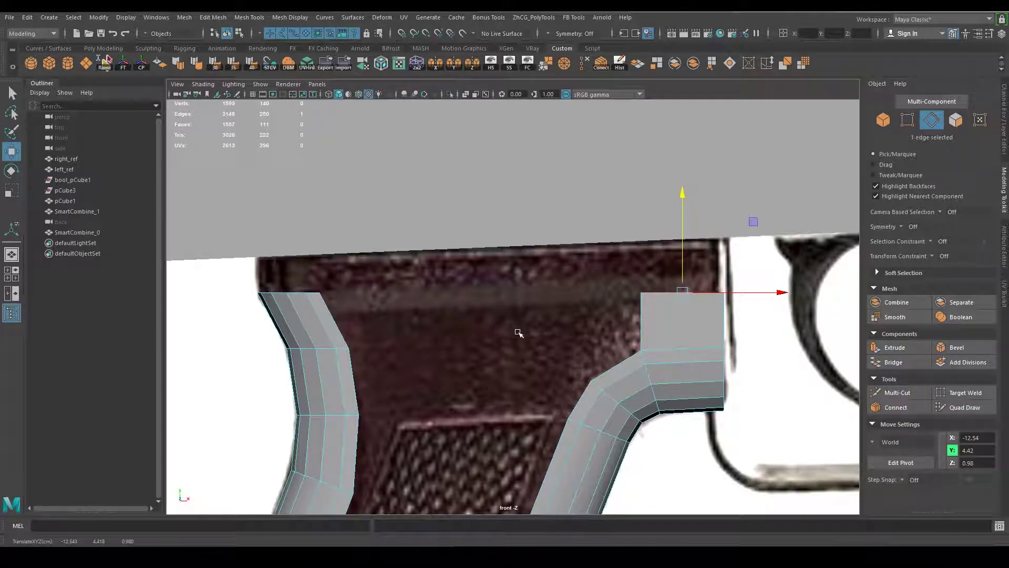
{"action": "middle_click_drag", "start_coordinate": [519, 333], "coordinate": [573, 321], "text": "alt"}
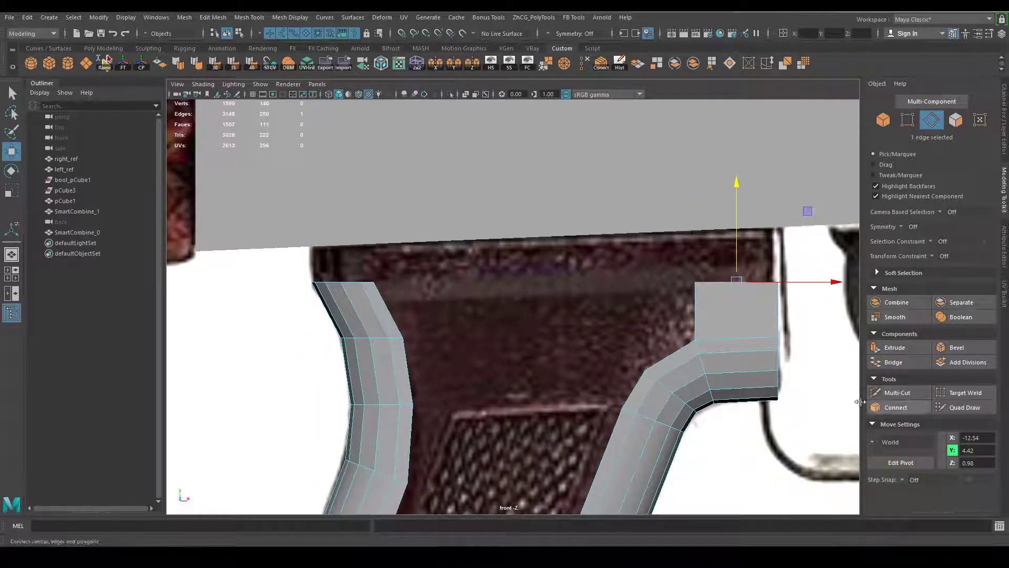
Append a polygon bridging the back section's top edge to the front block's edge.
{"action": "left_click", "coordinate": [709, 63]}
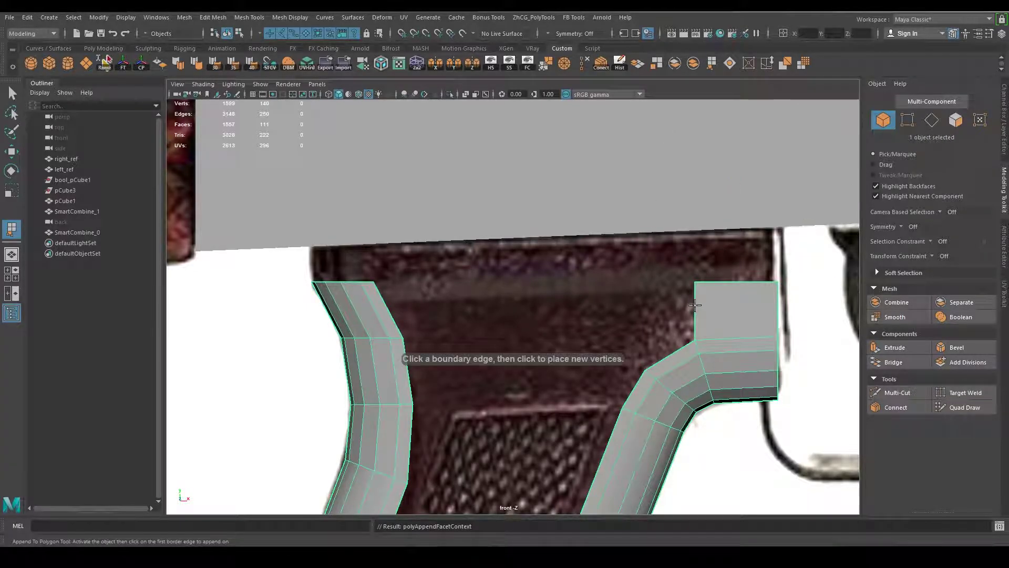
{"action": "left_click", "coordinate": [695, 305]}
{"action": "left_click", "coordinate": [391, 313]}
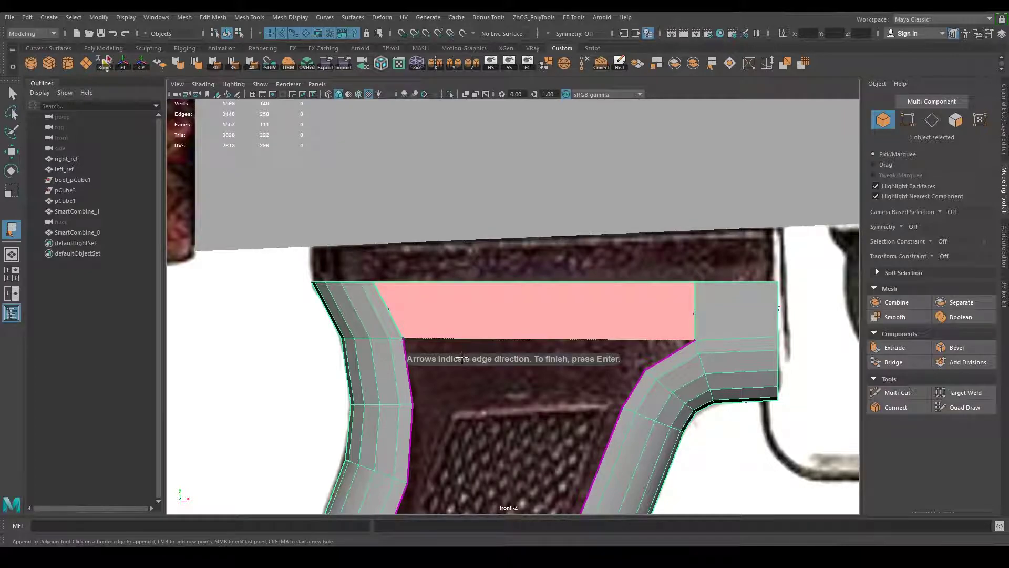
{"action": "key", "text": "Return"}
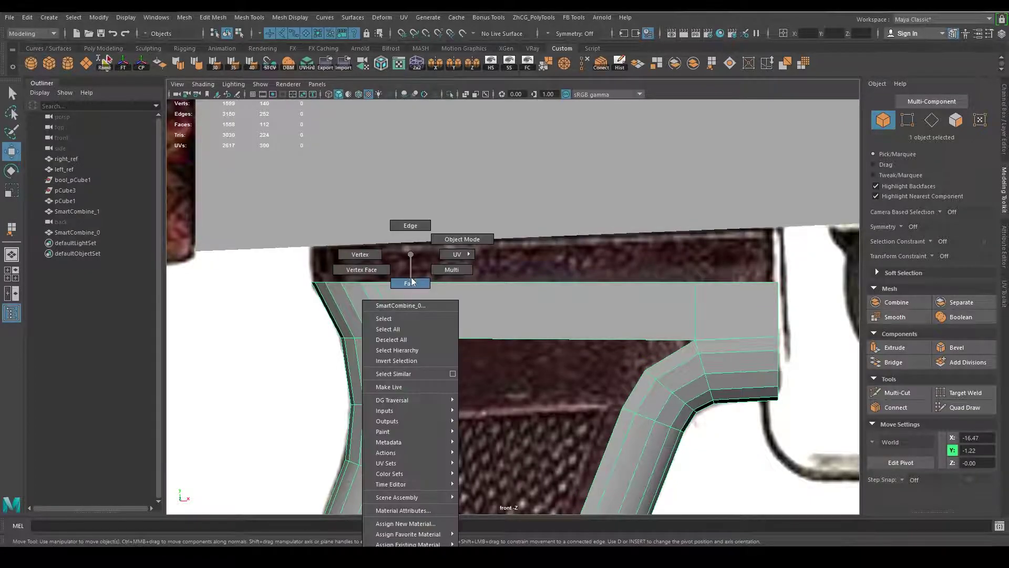
{"action": "right_click_drag", "start_coordinate": [397, 291], "coordinate": [406, 226]}
{"action": "left_click", "coordinate": [475, 282]}
{"action": "key", "text": "space"}
{"action": "left_click", "coordinate": [478, 266]}
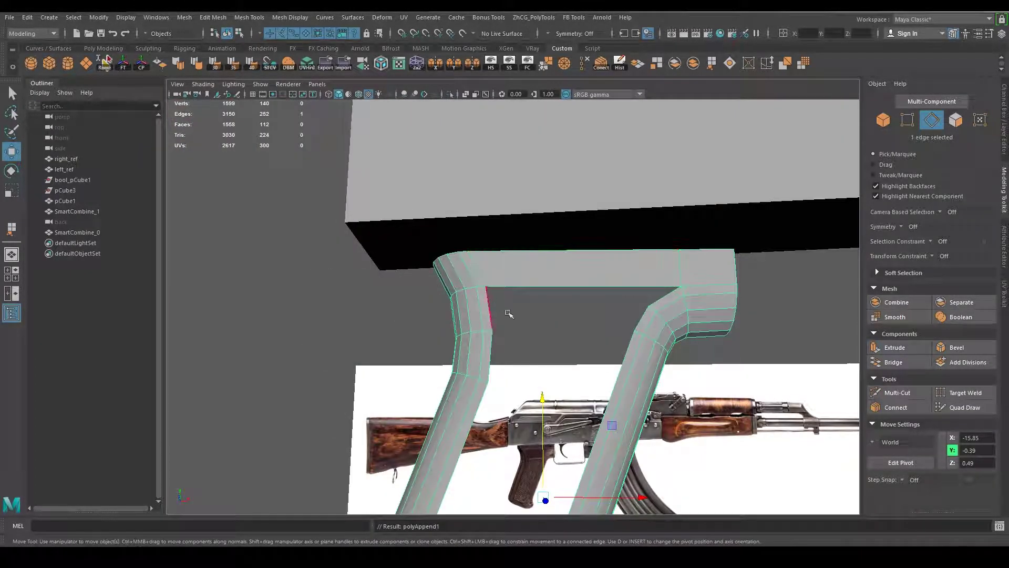
{"action": "mouse_move", "coordinate": [507, 308]}
{"action": "left_mouse_down", "text": "alt"}
{"action": "mouse_move", "coordinate": [584, 342]}
{"action": "mouse_move", "coordinate": [507, 342]}
{"action": "mouse_move", "coordinate": [497, 267]}
{"action": "left_mouse_up", "text": "alt"}
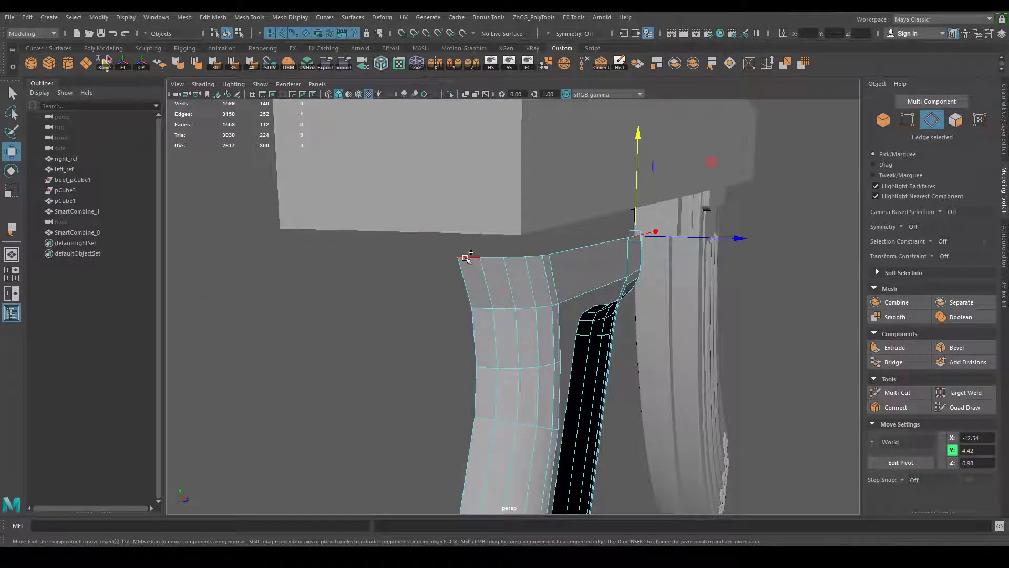
Extrude the top edge loop upward and raise it to the receiver at Y 5.47 with X-ray on.
{"action": "double_click", "coordinate": [467, 258]}
{"action": "left_click_drag", "start_coordinate": [654, 316], "coordinate": [564, 297], "text": "alt"}
{"action": "left_click_drag", "start_coordinate": [607, 204], "coordinate": [605, 152], "text": "shift"}
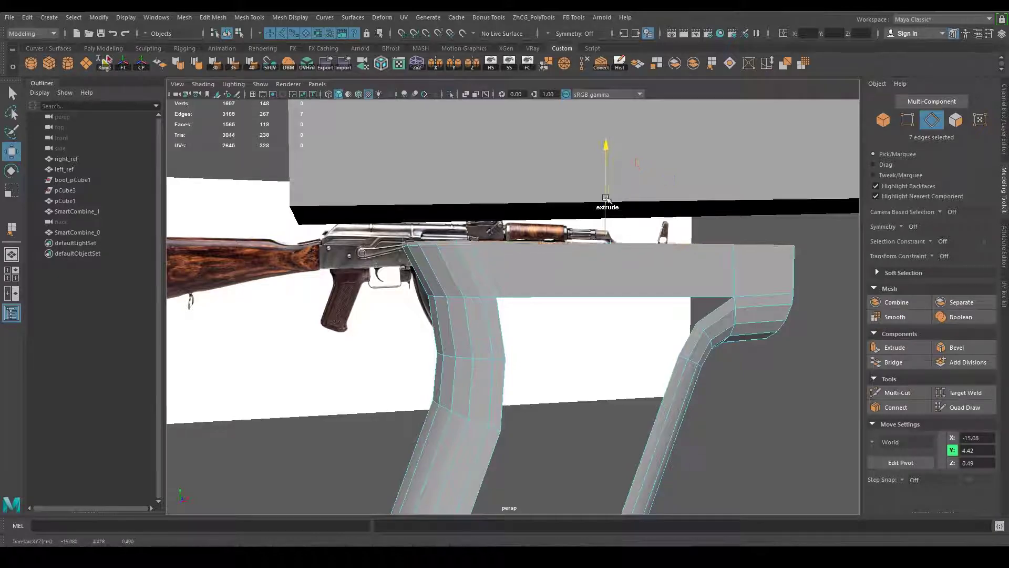
{"action": "key", "text": "space"}
{"action": "left_click_drag", "start_coordinate": [614, 239], "coordinate": [586, 309]}
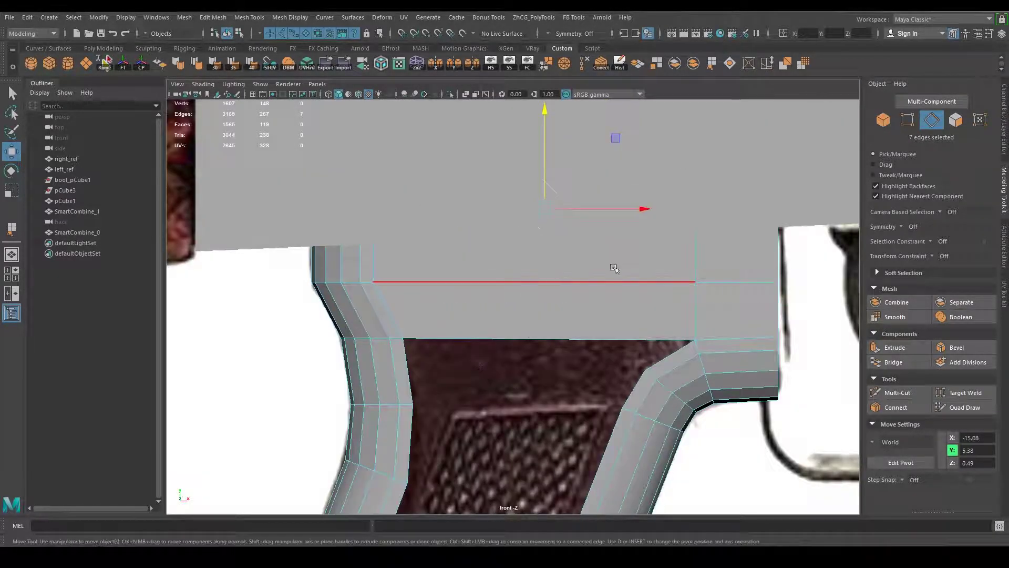
{"action": "key", "text": "alt+x"}
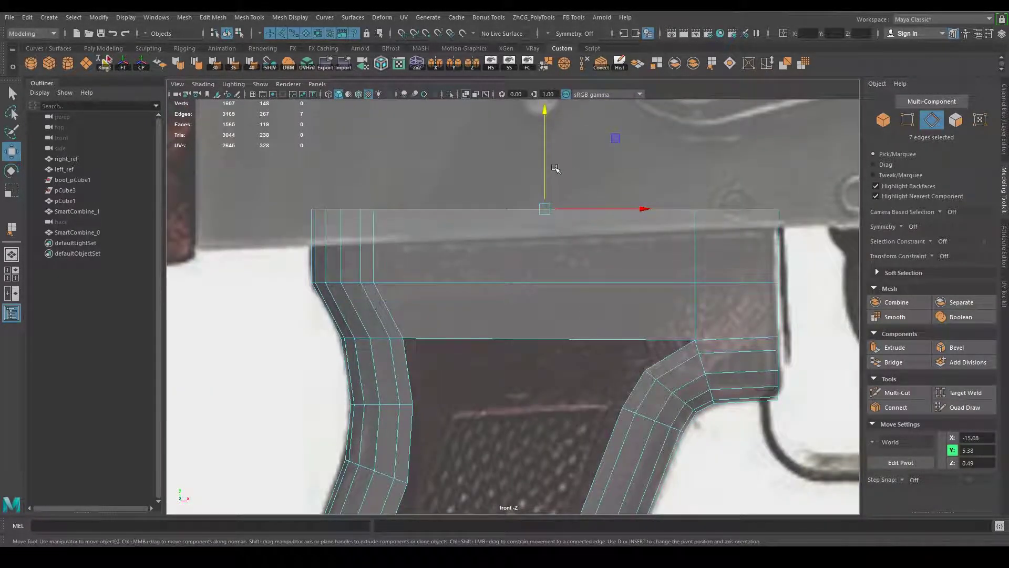
{"action": "left_click_drag", "start_coordinate": [546, 167], "coordinate": [547, 160]}
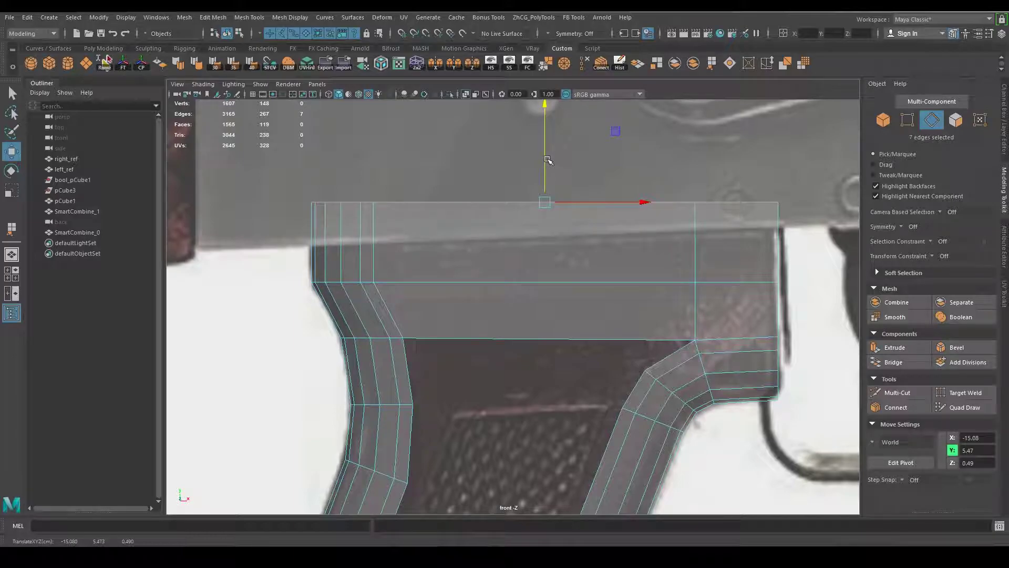
Return to the perspective view and select a vertical edge at the ledge's side.
{"action": "middle_click_drag", "start_coordinate": [619, 320], "coordinate": [555, 291], "text": "alt"}
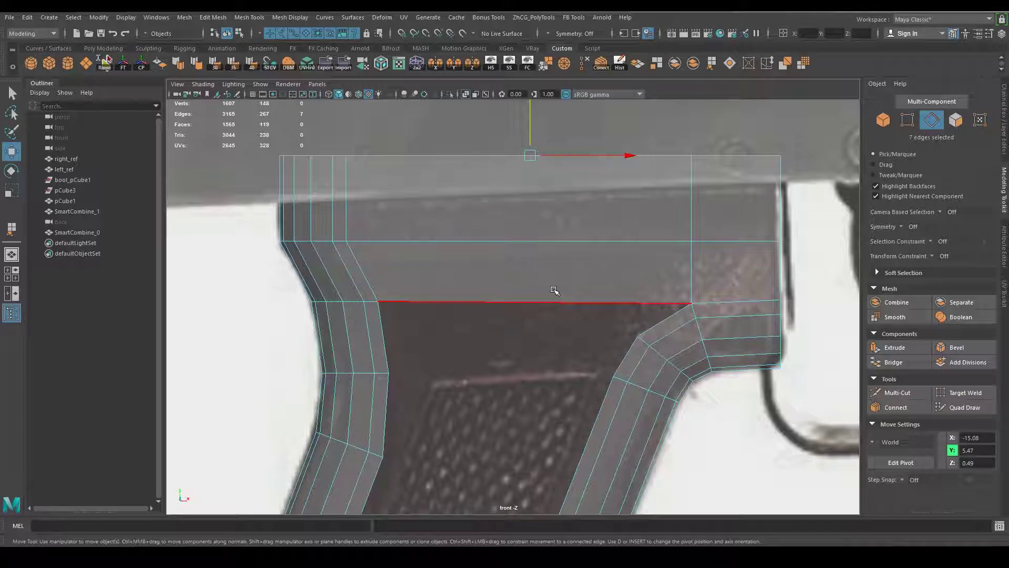
{"action": "scroll", "coordinate": [708, 308], "scroll_direction": "down", "scroll_amount": 3}
{"action": "scroll", "coordinate": [678, 284], "scroll_direction": "down", "scroll_amount": 2}
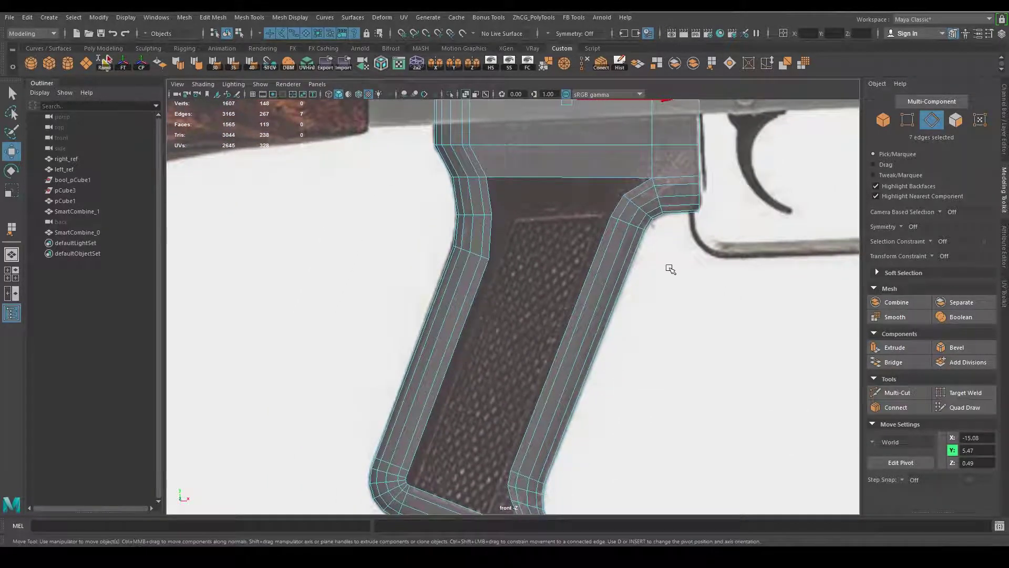
{"action": "scroll", "coordinate": [669, 268], "scroll_direction": "up", "scroll_amount": 2}
{"action": "scroll", "coordinate": [664, 312], "scroll_direction": "up", "scroll_amount": 2}
{"action": "key", "text": "space"}
{"action": "mouse_move", "coordinate": [664, 311]}
{"action": "left_mouse_down"}
{"action": "mouse_move", "coordinate": [662, 282]}
{"action": "mouse_move", "coordinate": [561, 299]}
{"action": "mouse_move", "coordinate": [561, 309]}
{"action": "mouse_move", "coordinate": [615, 234]}
{"action": "left_mouse_up"}
{"action": "left_click", "coordinate": [626, 225]}
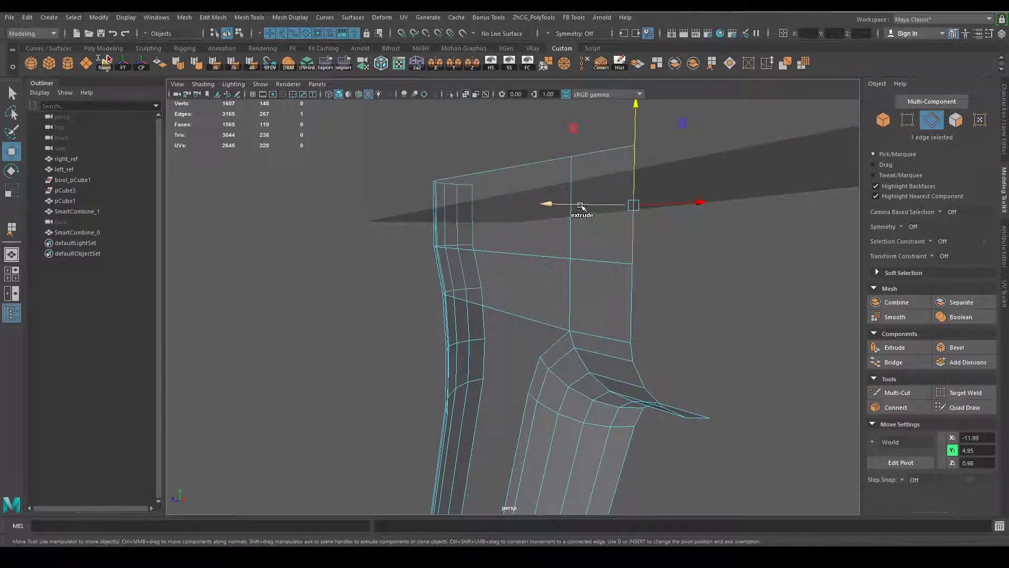
Extrude the ledge's side edge into a new face and snap its outer edge to Z 0.
{"action": "mouse_move", "coordinate": [581, 206]}
{"action": "left_mouse_down", "text": "shift"}
{"action": "mouse_move", "coordinate": [663, 235]}
{"action": "mouse_move", "coordinate": [631, 234]}
{"action": "left_mouse_up", "text": "shift"}
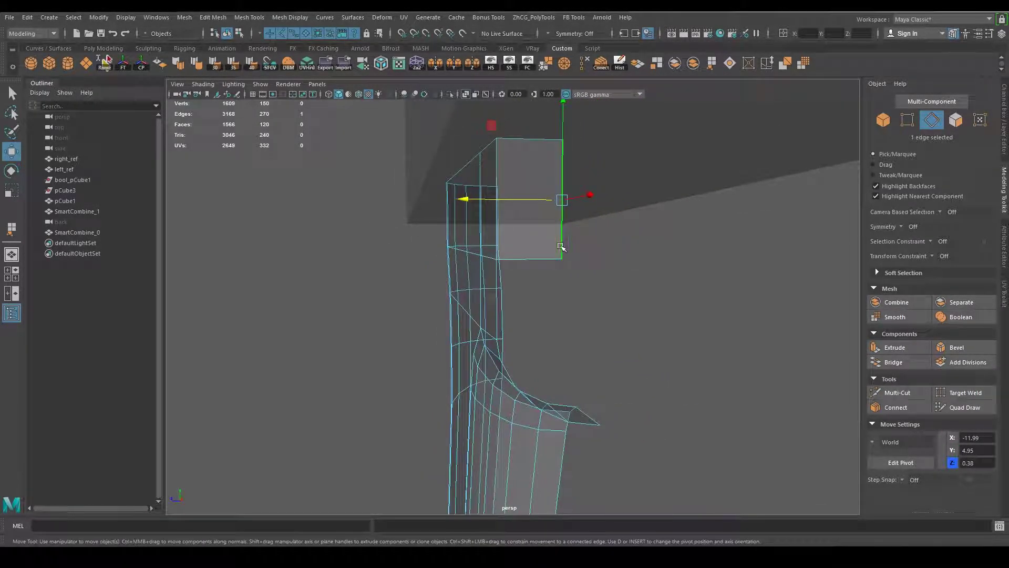
{"action": "key", "text": "r"}
{"action": "left_click", "coordinate": [480, 200]}
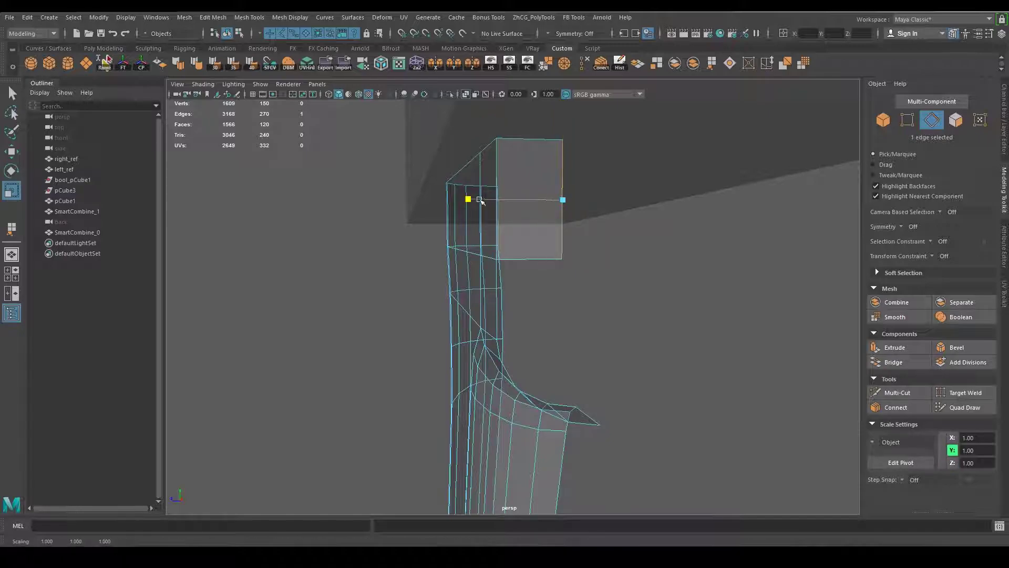
{"action": "key", "text": "w"}
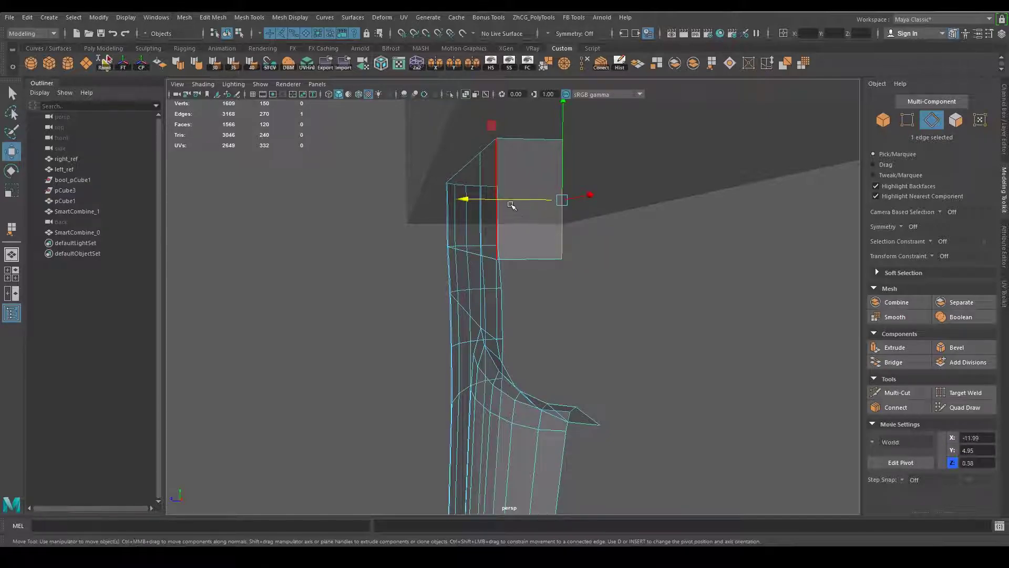
{"action": "left_click_drag", "start_coordinate": [510, 200], "coordinate": [513, 199]}
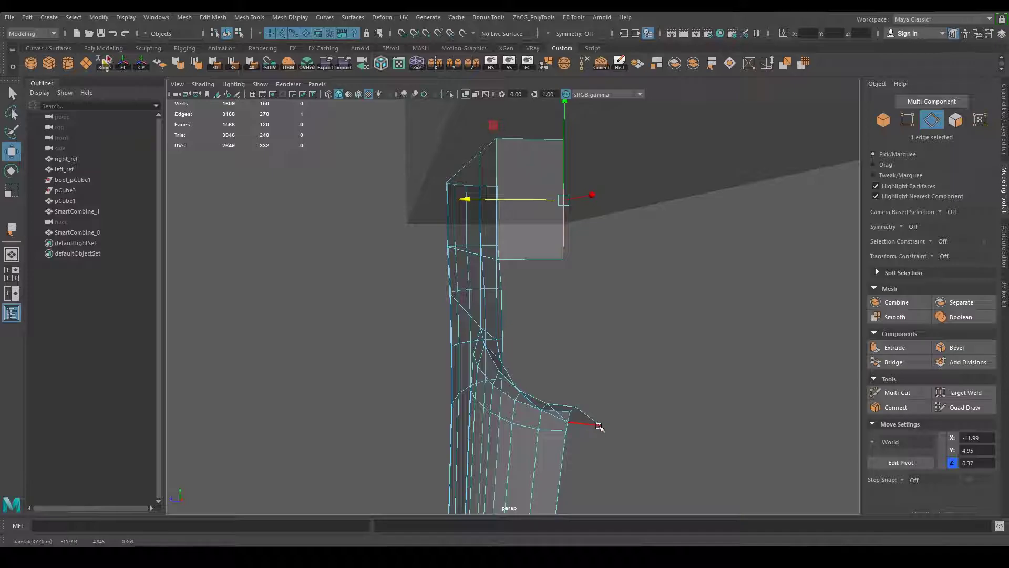
{"action": "middle_click_drag", "start_coordinate": [599, 426], "coordinate": [602, 427]}
Turn off X-ray shading and select the open border edges at the top.
{"action": "left_click_drag", "start_coordinate": [673, 338], "coordinate": [751, 337], "text": "alt"}
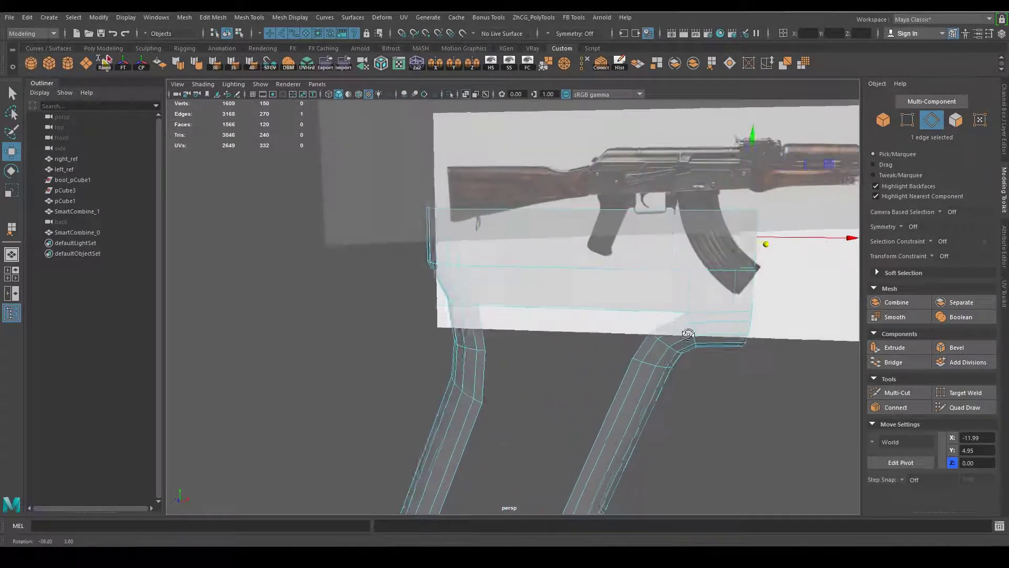
{"action": "key", "text": "alt+x"}
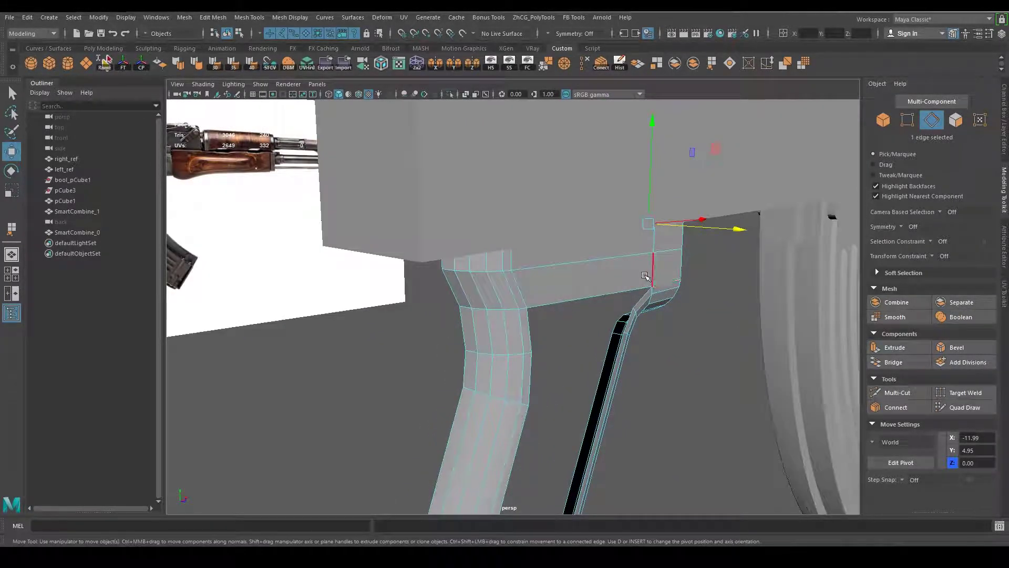
{"action": "right_click_drag", "start_coordinate": [646, 276], "coordinate": [648, 226]}
{"action": "mouse_move", "coordinate": [647, 226]}
{"action": "left_mouse_down", "text": "alt"}
{"action": "mouse_move", "coordinate": [728, 320]}
{"action": "mouse_move", "coordinate": [706, 305]}
{"action": "mouse_move", "coordinate": [512, 262]}
{"action": "mouse_move", "coordinate": [547, 276]}
{"action": "left_mouse_up", "text": "alt"}
{"action": "right_click_drag", "start_coordinate": [548, 258], "coordinate": [565, 211]}
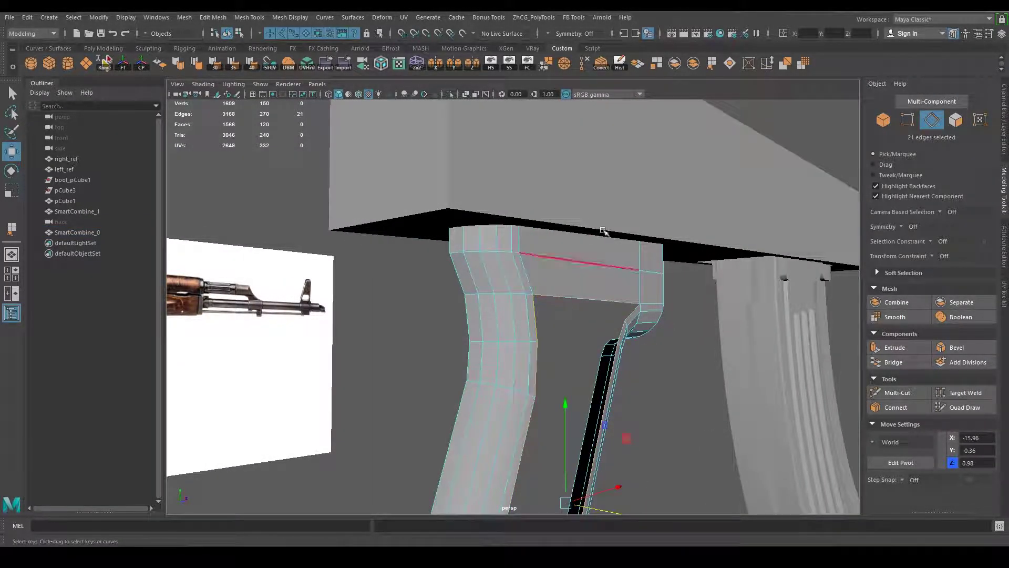
Fill the open top border with a face and clear the selection.
{"action": "left_click", "coordinate": [713, 70]}
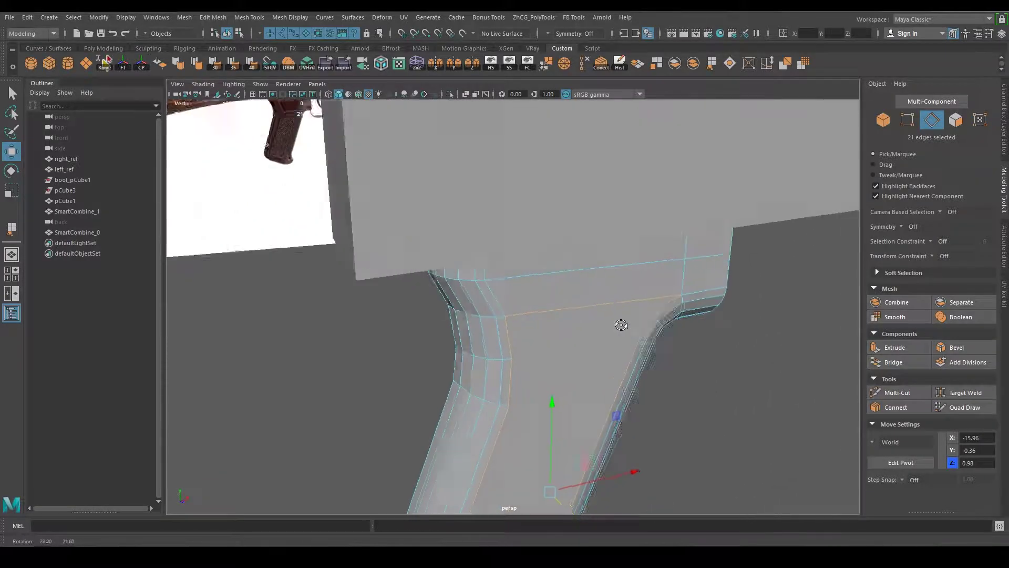
{"action": "left_click_drag", "start_coordinate": [447, 263], "coordinate": [562, 254], "text": "alt"}
{"action": "right_click_drag", "start_coordinate": [562, 254], "coordinate": [563, 322]}
{"action": "left_click", "coordinate": [714, 469]}
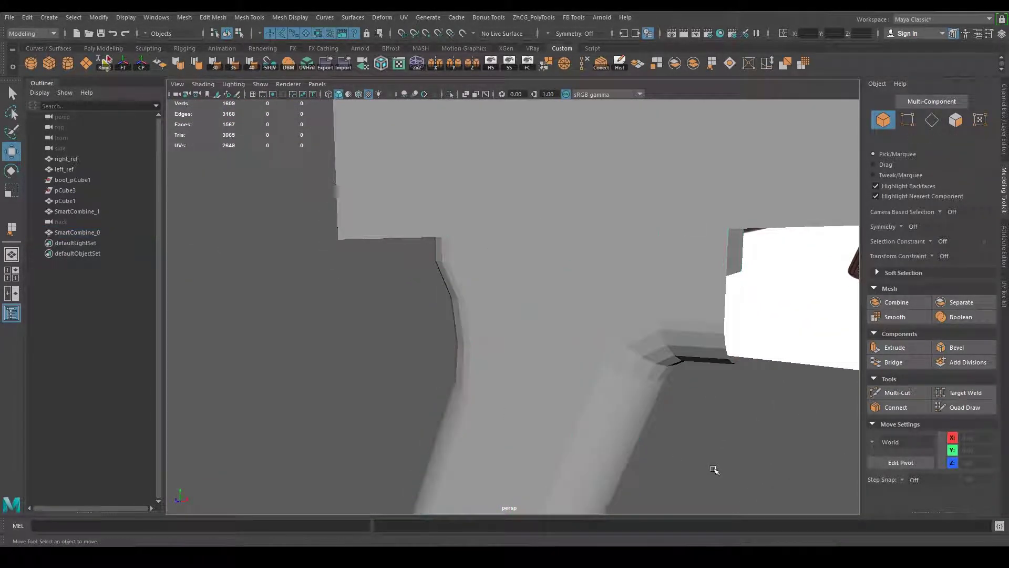
{"action": "mouse_move", "coordinate": [714, 469]}
{"action": "left_mouse_down", "text": "alt"}
{"action": "mouse_move", "coordinate": [568, 412]}
{"action": "mouse_move", "coordinate": [602, 322]}
{"action": "left_mouse_up", "text": "alt"}
Apply Soften Edge to the pistol grip mesh SmartCombine_0 and check its shading.
{"action": "left_click", "coordinate": [598, 339]}
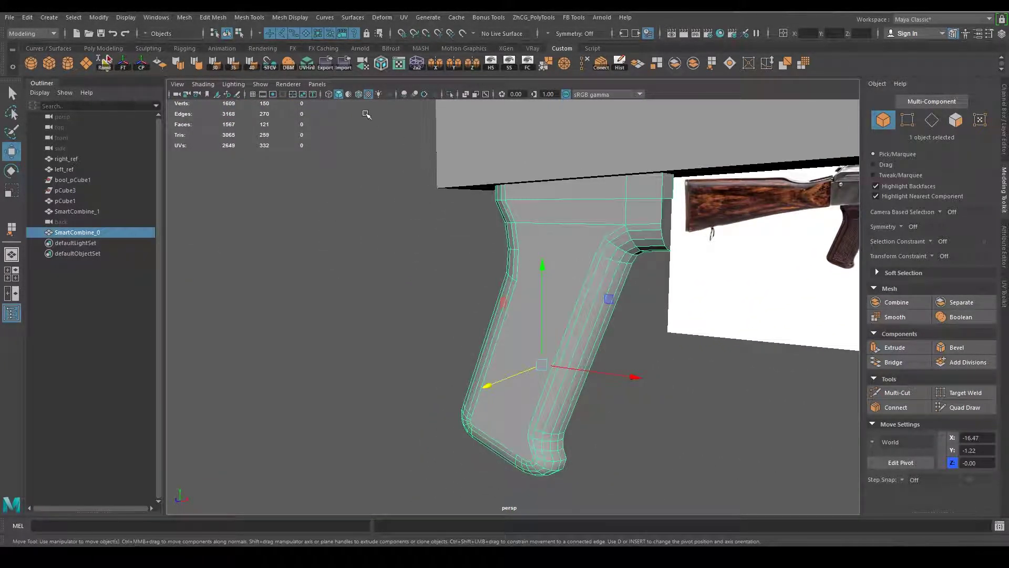
{"action": "left_click", "coordinate": [202, 67]}
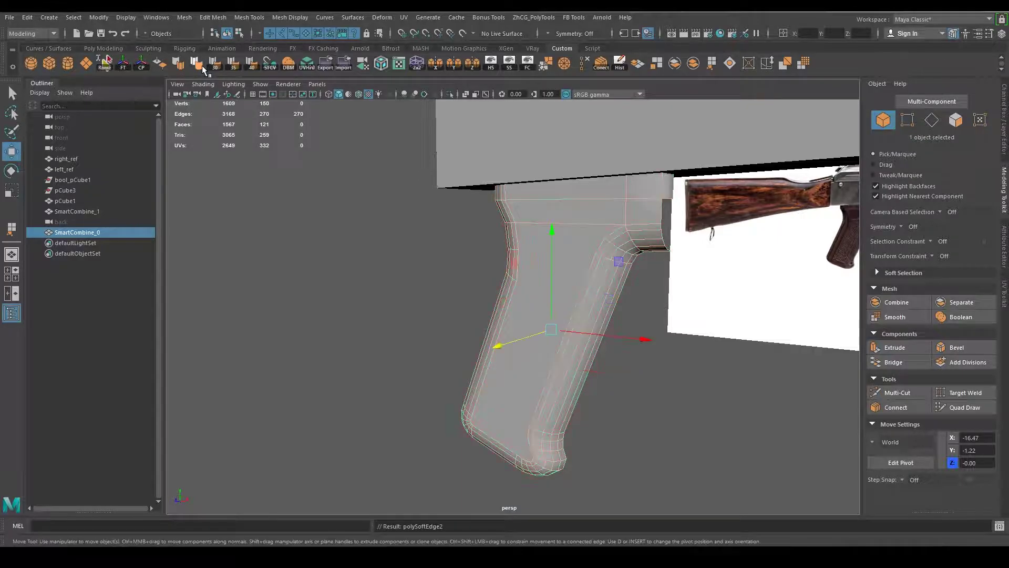
{"action": "left_click", "coordinate": [379, 253]}
{"action": "mouse_move", "coordinate": [378, 253]}
{"action": "left_mouse_down", "text": "alt"}
{"action": "mouse_move", "coordinate": [424, 273]}
{"action": "mouse_move", "coordinate": [489, 276]}
{"action": "mouse_move", "coordinate": [390, 273]}
{"action": "mouse_move", "coordinate": [541, 290]}
{"action": "mouse_move", "coordinate": [521, 192]}
{"action": "mouse_move", "coordinate": [480, 324]}
{"action": "mouse_move", "coordinate": [608, 345]}
{"action": "mouse_move", "coordinate": [536, 342]}
{"action": "mouse_move", "coordinate": [525, 323]}
{"action": "mouse_move", "coordinate": [563, 349]}
{"action": "left_mouse_up", "text": "alt"}
{"action": "left_click", "coordinate": [535, 336]}
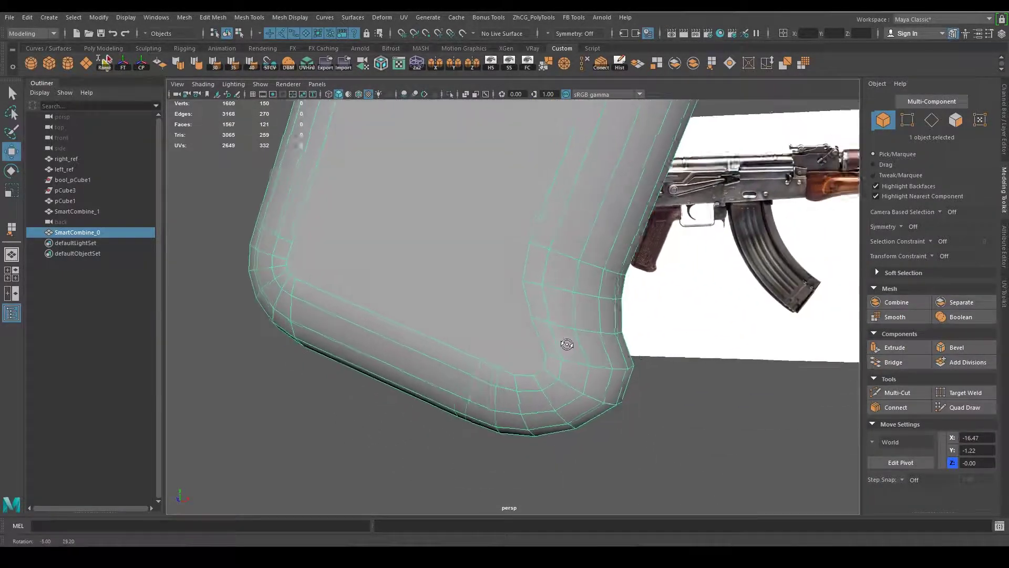
{"action": "mouse_move", "coordinate": [563, 349]}
{"action": "right_mouse_down", "text": "alt"}
{"action": "mouse_move", "coordinate": [573, 332]}
{"action": "mouse_move", "coordinate": [479, 263]}
{"action": "right_mouse_up", "text": "alt"}
{"action": "mouse_move", "coordinate": [479, 263]}
{"action": "left_mouse_down", "text": "alt"}
{"action": "mouse_move", "coordinate": [619, 277]}
{"action": "mouse_move", "coordinate": [563, 295]}
{"action": "mouse_move", "coordinate": [542, 285]}
{"action": "left_mouse_up", "text": "alt"}
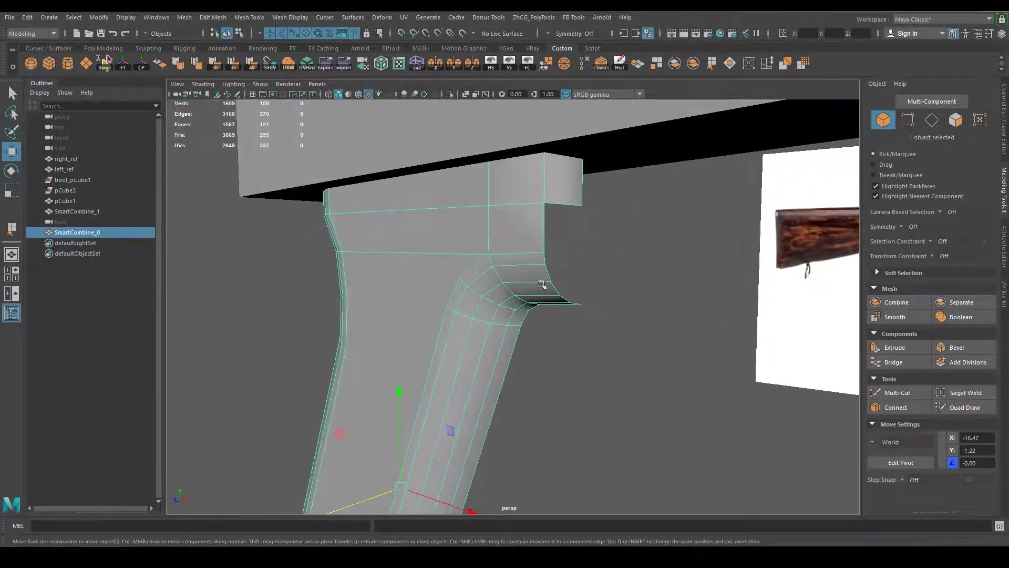
Reselect the whole grip and isolate it with View Selected.
{"action": "right_click_drag", "start_coordinate": [550, 184], "coordinate": [546, 153]}
{"action": "left_click", "coordinate": [545, 163]}
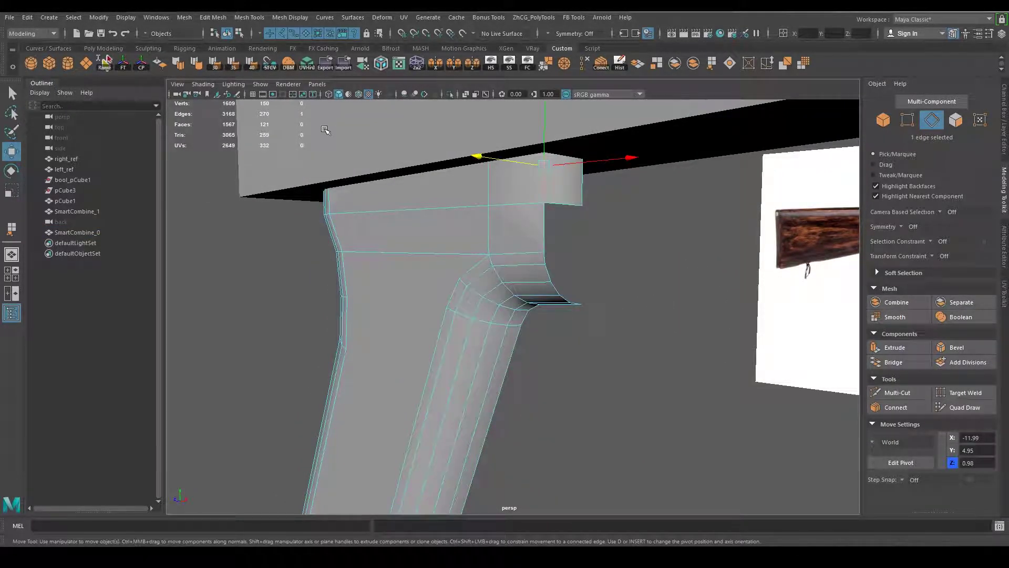
{"action": "left_click", "coordinate": [197, 66]}
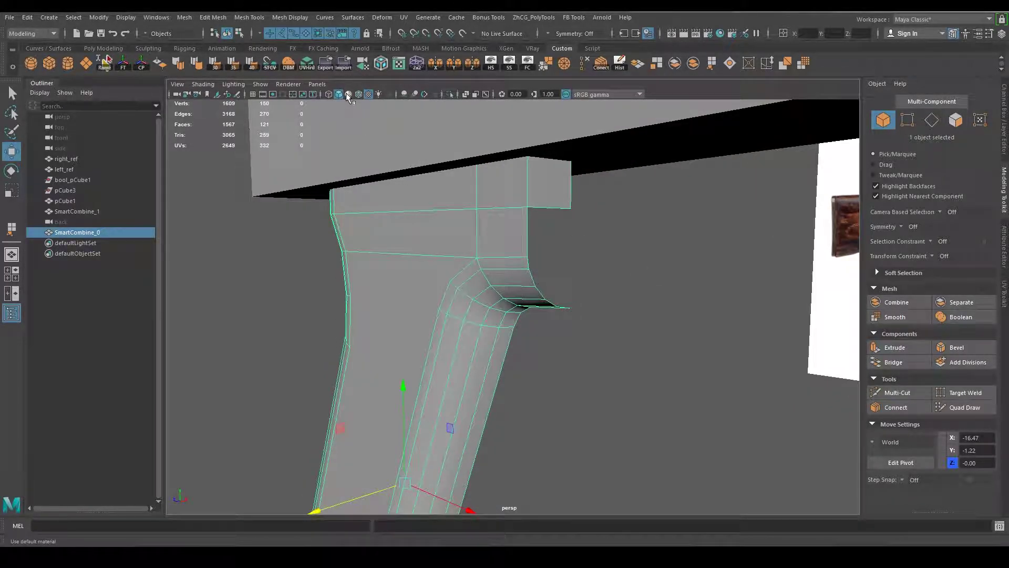
{"action": "left_click", "coordinate": [449, 95]}
{"action": "mouse_move", "coordinate": [579, 232]}
{"action": "left_mouse_down", "text": "alt"}
{"action": "mouse_move", "coordinate": [505, 253]}
{"action": "mouse_move", "coordinate": [504, 265]}
{"action": "left_mouse_up", "text": "alt"}
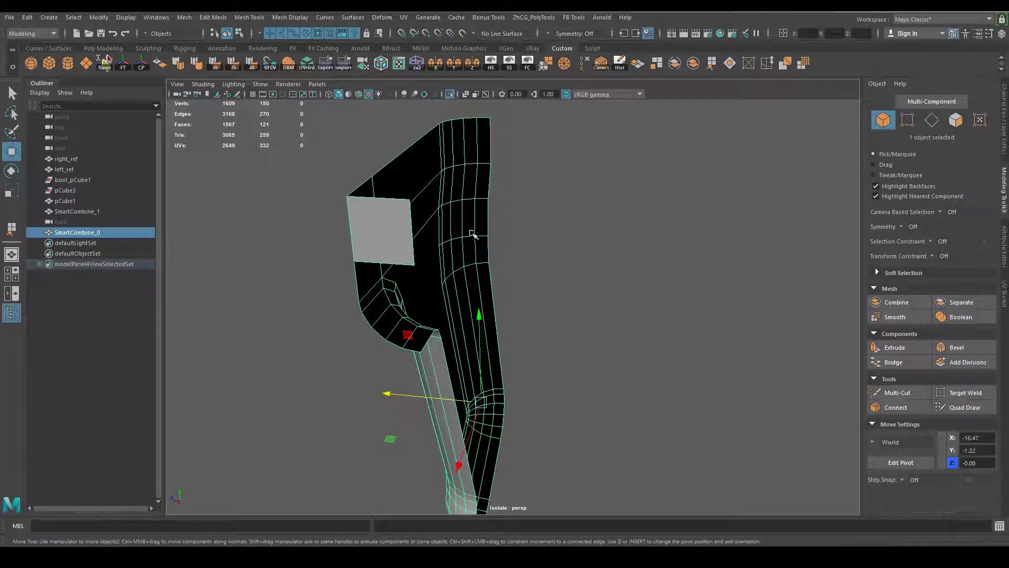
Mirror the grip and merge the seam vertices at 0.01 threshold in top view.
{"action": "left_click", "coordinate": [477, 67]}
{"action": "mouse_move", "coordinate": [471, 140]}
{"action": "left_mouse_down", "text": "alt"}
{"action": "mouse_move", "coordinate": [592, 293]}
{"action": "mouse_move", "coordinate": [609, 333]}
{"action": "mouse_move", "coordinate": [548, 338]}
{"action": "left_mouse_up", "text": "alt"}
{"action": "key", "text": "space"}
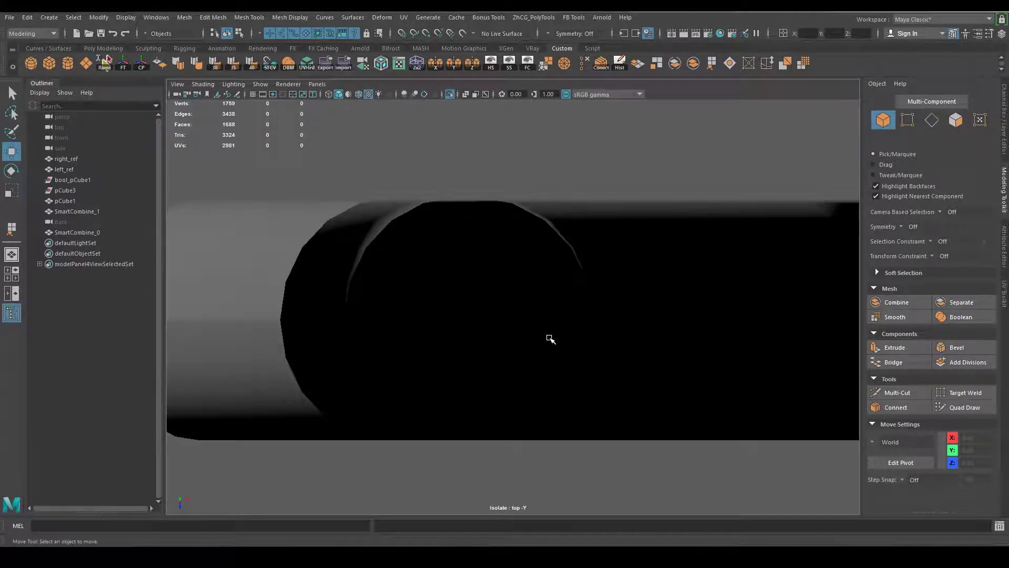
{"action": "key", "text": "f"}
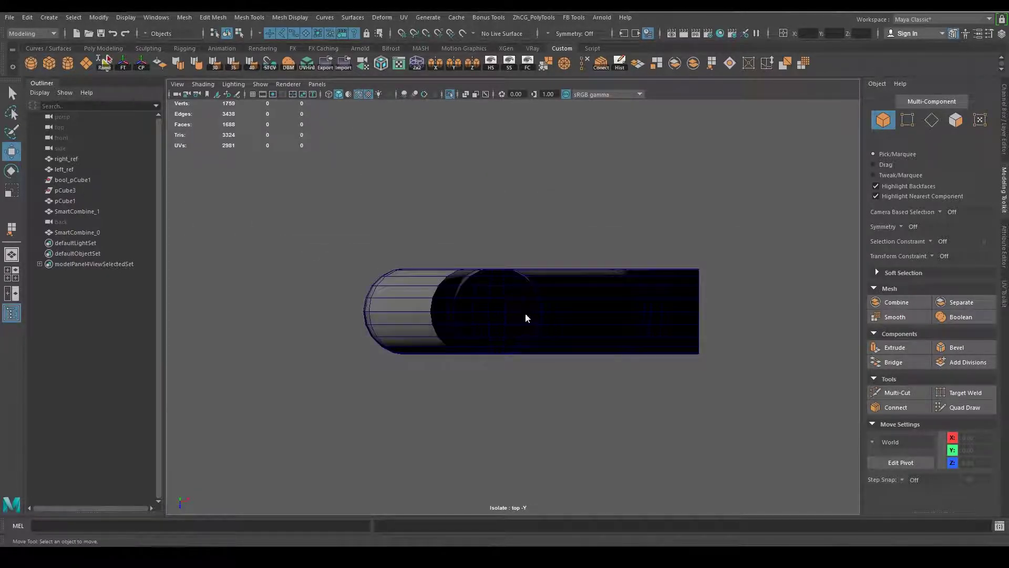
{"action": "right_click_drag", "start_coordinate": [525, 318], "coordinate": [360, 305]}
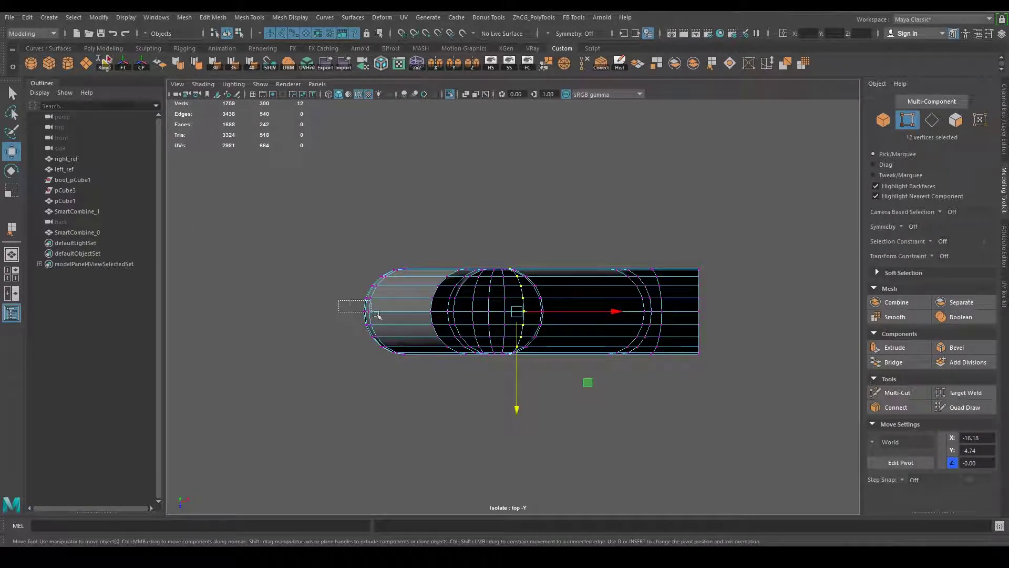
{"action": "left_click_drag", "start_coordinate": [378, 314], "coordinate": [710, 321]}
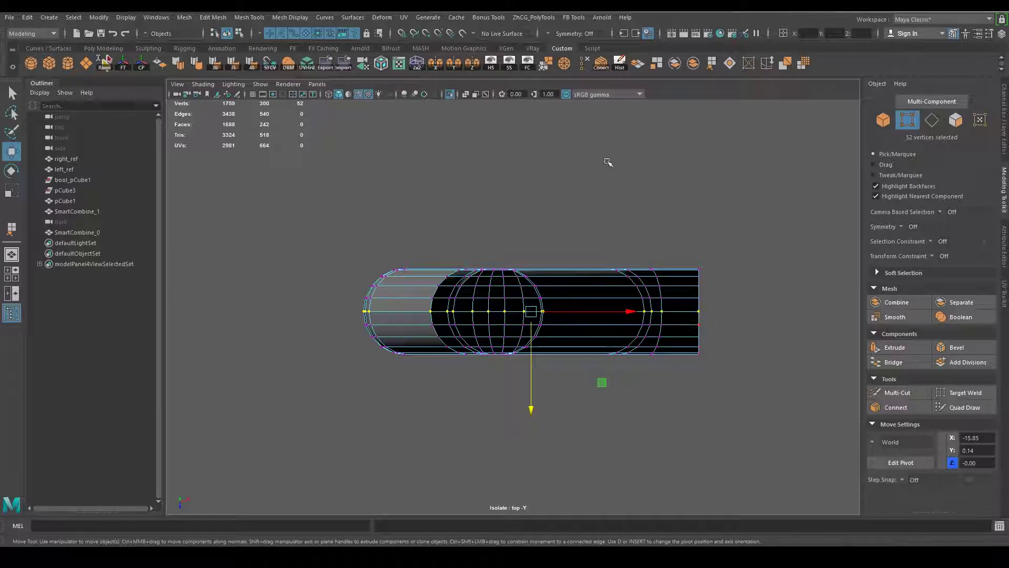
{"action": "left_click", "coordinate": [545, 63]}
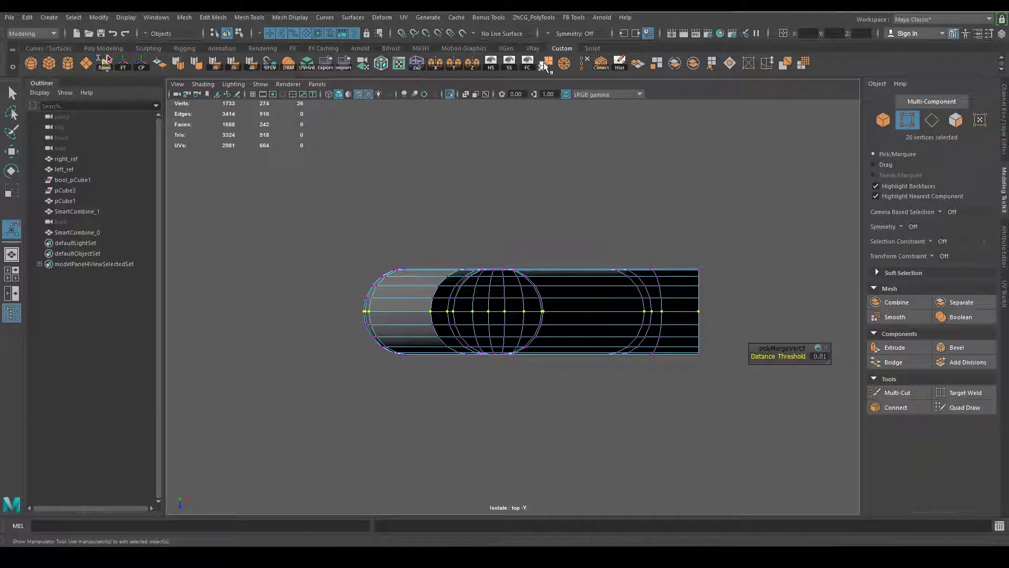
Select the ledge's open border edge and cap it with Fill Hole.
{"action": "key", "text": "space"}
{"action": "mouse_move", "coordinate": [625, 330]}
{"action": "left_mouse_down"}
{"action": "mouse_move", "coordinate": [658, 331]}
{"action": "mouse_move", "coordinate": [618, 280]}
{"action": "left_mouse_up"}
{"action": "right_click_drag", "start_coordinate": [566, 187], "coordinate": [563, 157]}
{"action": "left_click", "coordinate": [597, 238]}
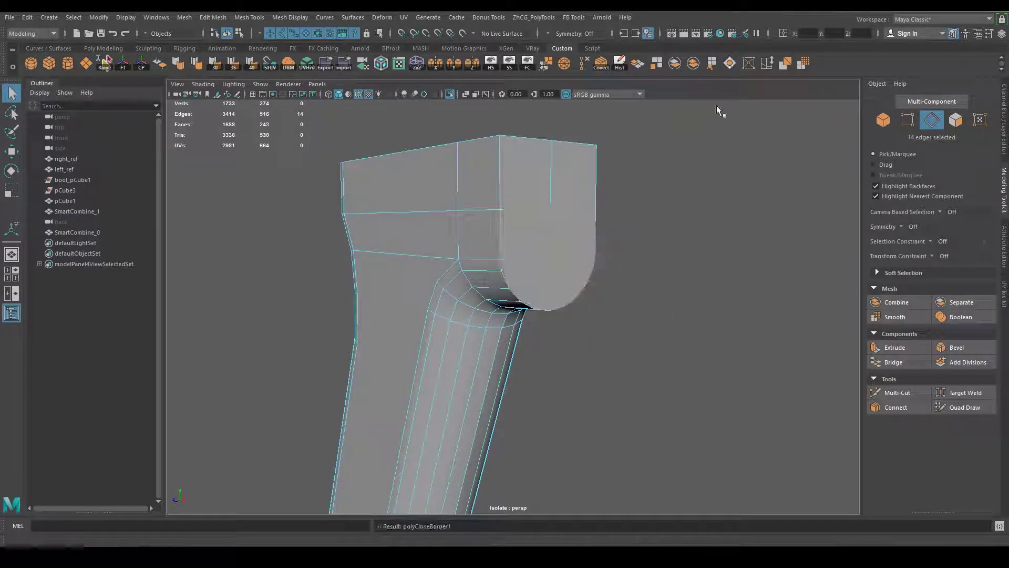
{"action": "scroll", "coordinate": [694, 220], "scroll_direction": "up", "scroll_amount": 4}
{"action": "left_click", "coordinate": [888, 392]}
{"action": "left_click_drag", "start_coordinate": [687, 372], "coordinate": [518, 247], "text": "alt"}
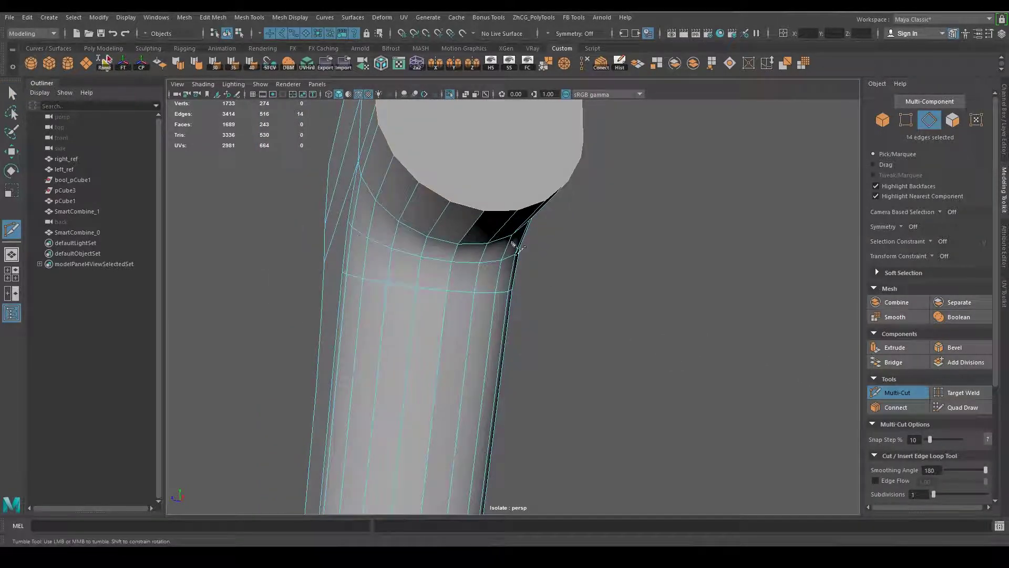
{"action": "left_click_drag", "start_coordinate": [480, 217], "coordinate": [544, 225], "text": "alt"}
Commit a Multi-Cut edge across the rounded ledge cap.
{"action": "middle_click_drag", "start_coordinate": [544, 225], "coordinate": [544, 259], "text": "alt"}
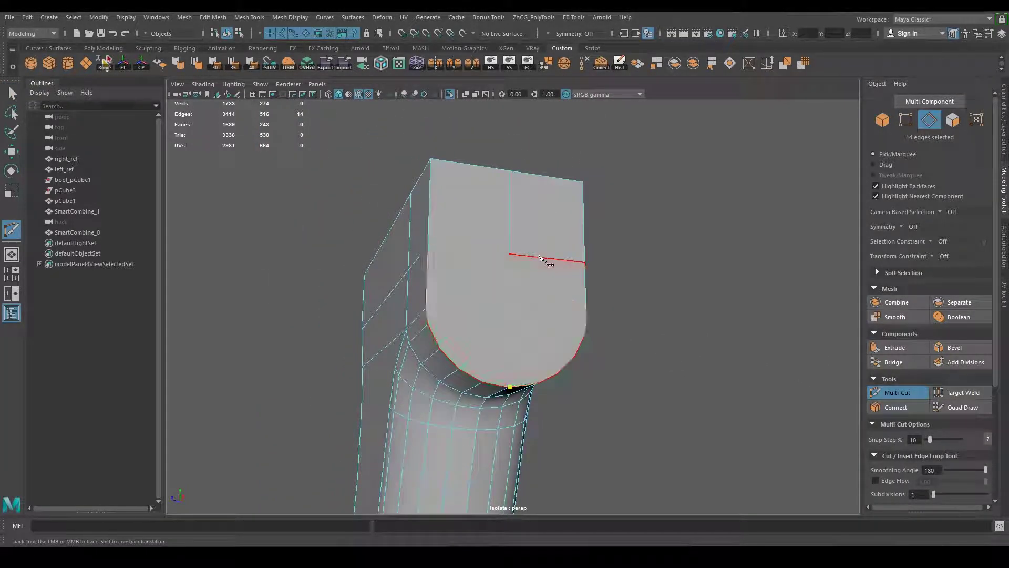
{"action": "key", "text": "Return"}
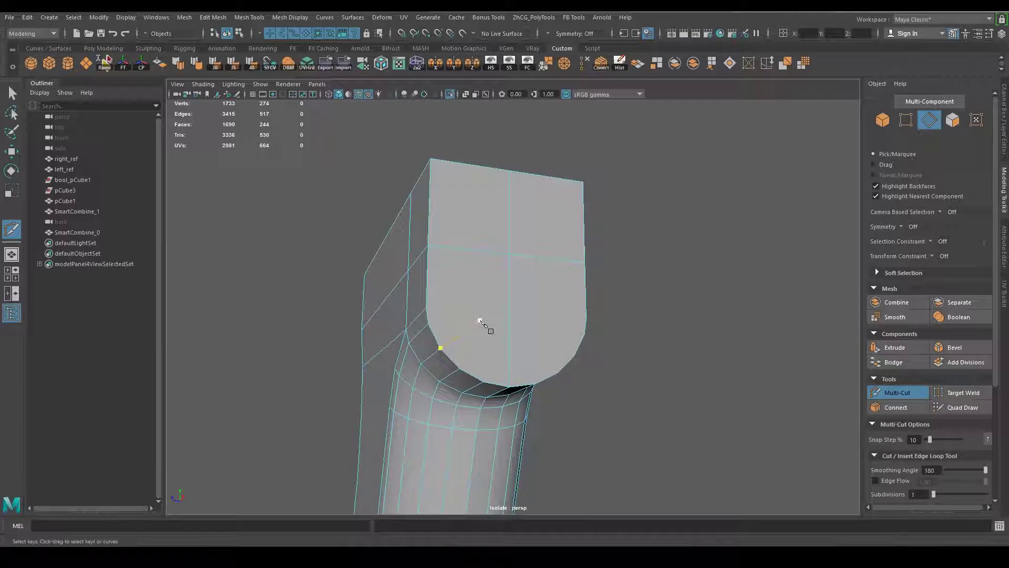
{"action": "key", "text": "q"}
{"action": "left_click_drag", "start_coordinate": [480, 319], "coordinate": [508, 254], "text": "alt"}
{"action": "right_click_drag", "start_coordinate": [508, 254], "coordinate": [509, 280]}
{"action": "left_click", "coordinate": [531, 282]}
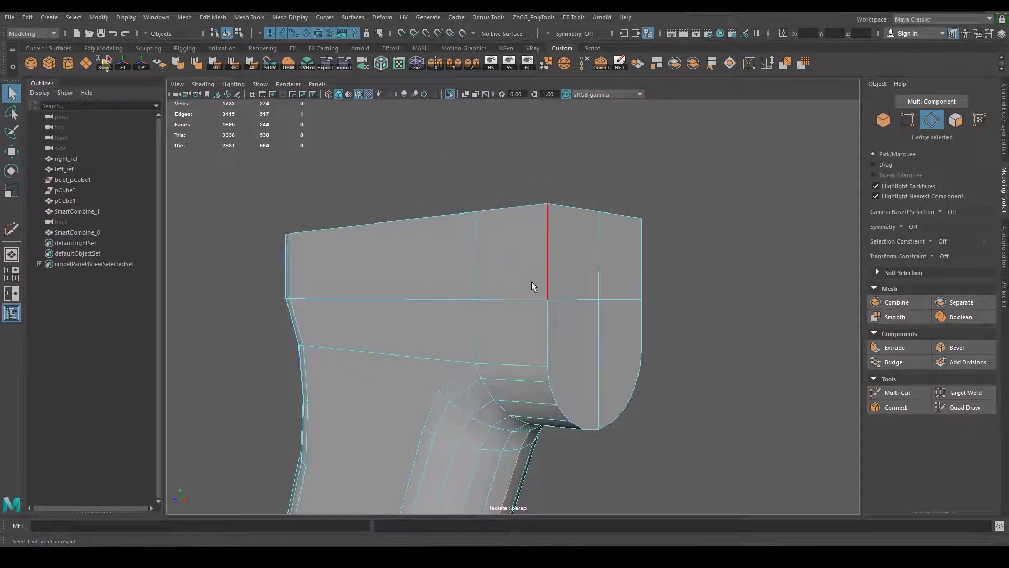
Select the vertices at the ledge's front end and add a lattice around them.
{"action": "mouse_move", "coordinate": [588, 330]}
{"action": "left_mouse_down", "text": "alt"}
{"action": "mouse_move", "coordinate": [661, 335]}
{"action": "mouse_move", "coordinate": [593, 275]}
{"action": "mouse_move", "coordinate": [523, 275]}
{"action": "mouse_move", "coordinate": [576, 284]}
{"action": "left_mouse_up", "text": "alt"}
{"action": "right_click_drag", "start_coordinate": [577, 284], "coordinate": [550, 265]}
{"action": "left_click_drag", "start_coordinate": [546, 266], "coordinate": [580, 300], "text": "alt"}
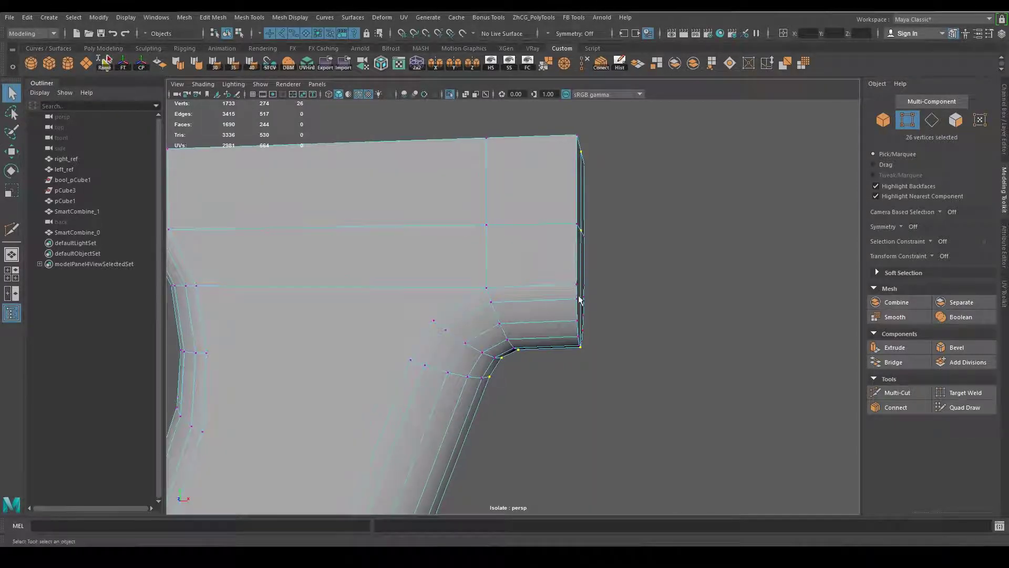
{"action": "left_click_drag", "start_coordinate": [602, 334], "coordinate": [652, 392]}
{"action": "left_click", "coordinate": [418, 65]}
{"action": "mouse_move", "coordinate": [699, 299]}
{"action": "left_mouse_down", "text": "alt"}
{"action": "mouse_move", "coordinate": [656, 293]}
{"action": "mouse_move", "coordinate": [653, 323]}
{"action": "left_mouse_up", "text": "alt"}
Frame the ledge front in front view with X-Ray on over the reference image.
{"action": "key", "text": "space"}
{"action": "scroll", "coordinate": [582, 371], "scroll_direction": "up", "scroll_amount": 3}
{"action": "scroll", "coordinate": [749, 372], "scroll_direction": "up", "scroll_amount": 3}
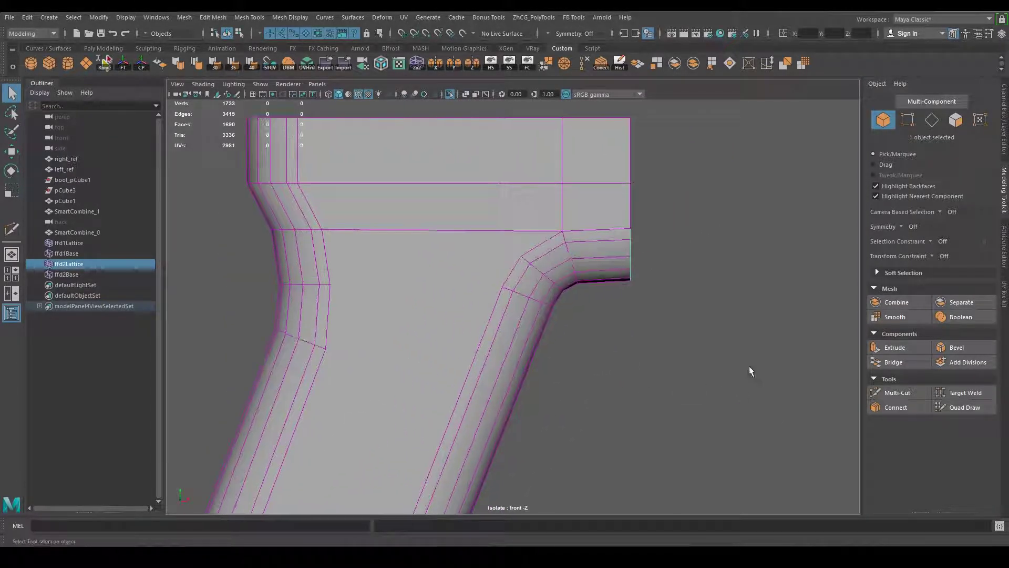
{"action": "middle_click_drag", "start_coordinate": [749, 372], "coordinate": [566, 406], "text": "alt"}
{"action": "scroll", "coordinate": [683, 422], "scroll_direction": "up", "scroll_amount": 2}
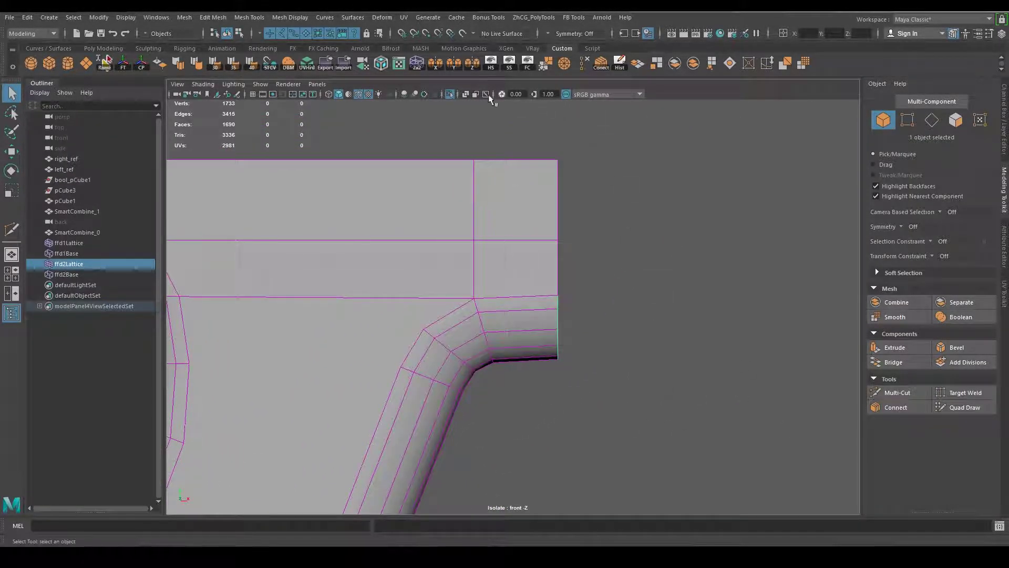
{"action": "left_click", "coordinate": [448, 94]}
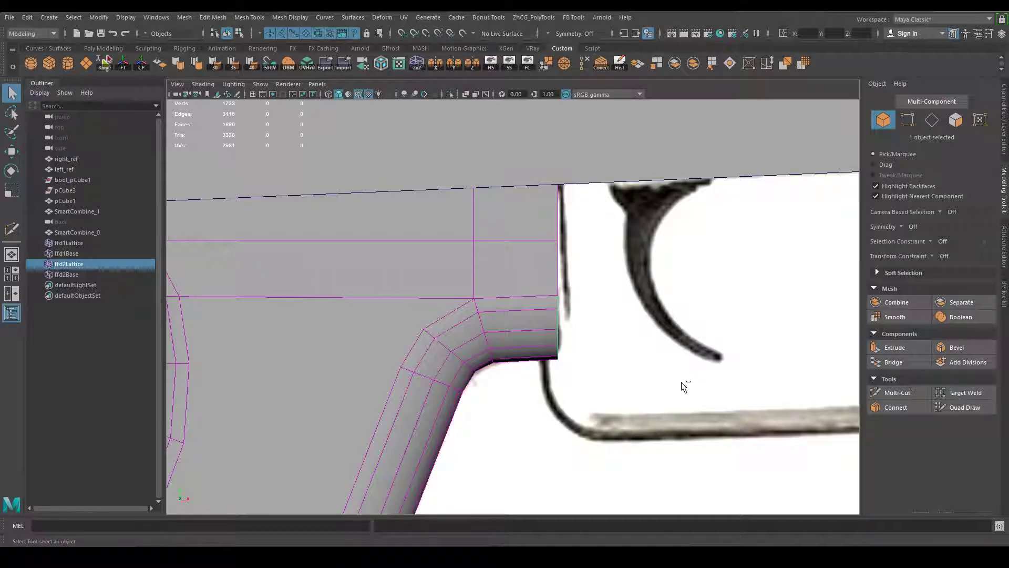
{"action": "key", "text": "alt+x"}
{"action": "middle_click_drag", "start_coordinate": [615, 383], "coordinate": [631, 342], "text": "alt"}
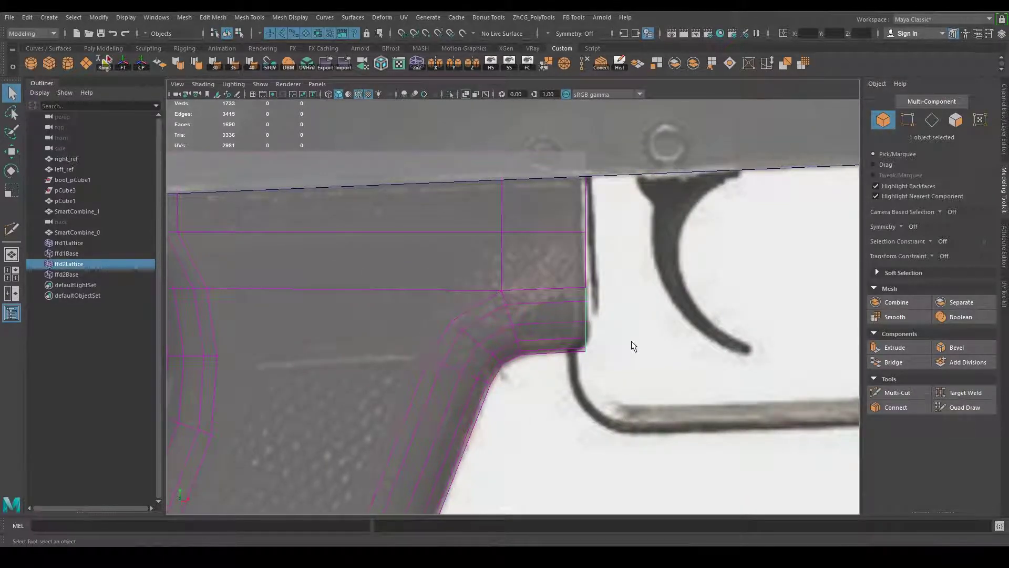
Select the lattice's front-edge points and lower them in Y to match the reference.
{"action": "left_click", "coordinate": [632, 346]}
{"action": "right_click_drag", "start_coordinate": [651, 295], "coordinate": [657, 337]}
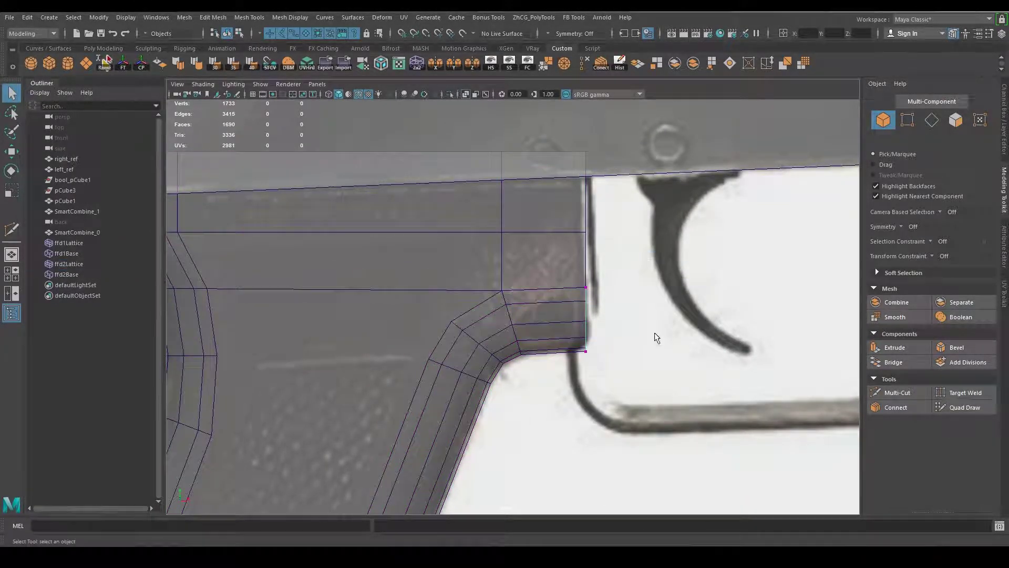
{"action": "scroll", "coordinate": [547, 284], "scroll_direction": "up", "scroll_amount": 2}
{"action": "left_click_drag", "start_coordinate": [555, 257], "coordinate": [658, 314]}
{"action": "key", "text": "e"}
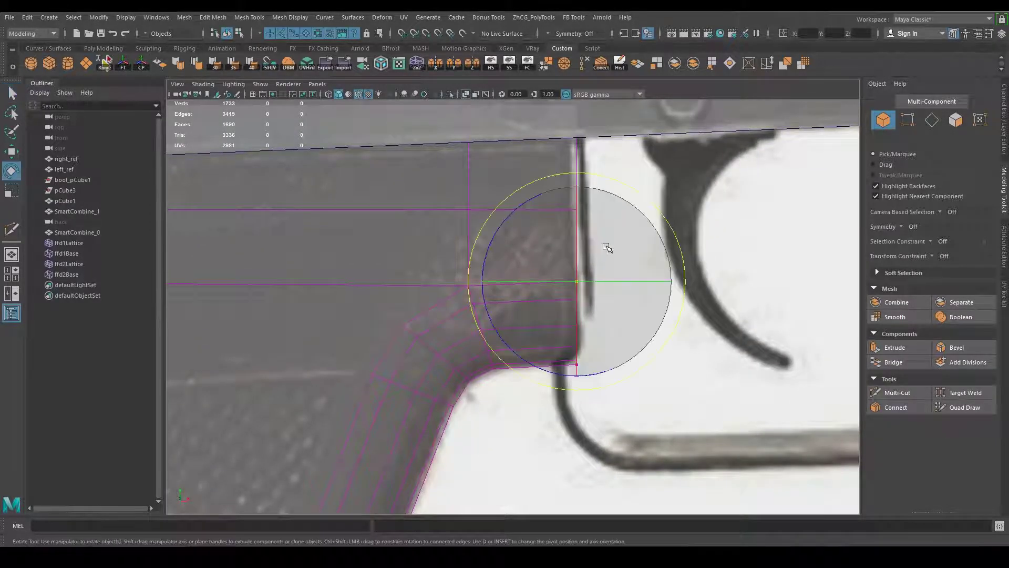
{"action": "key", "text": "w"}
{"action": "left_click_drag", "start_coordinate": [577, 188], "coordinate": [577, 198]}
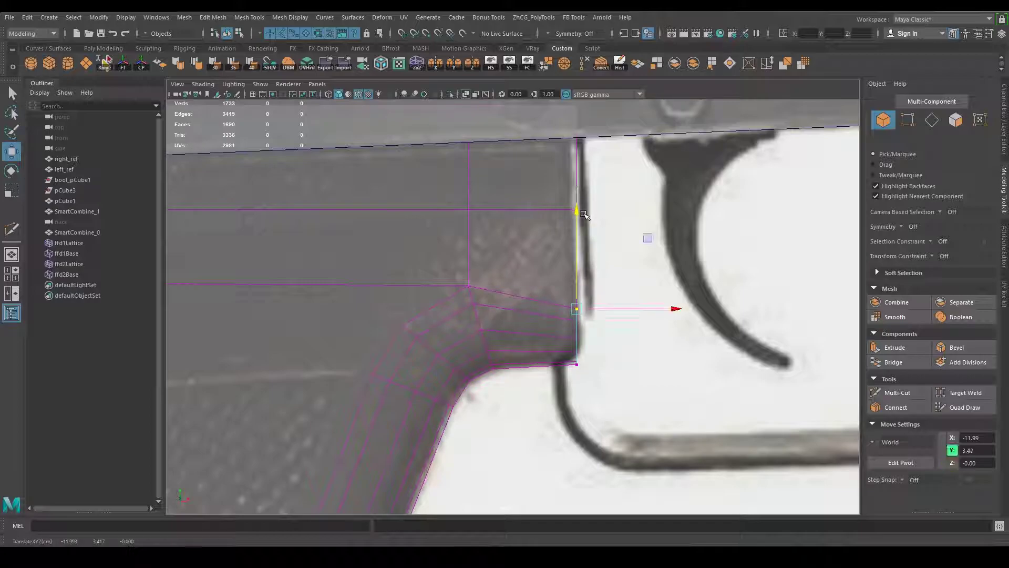
{"action": "left_click_drag", "start_coordinate": [578, 266], "coordinate": [578, 286]}
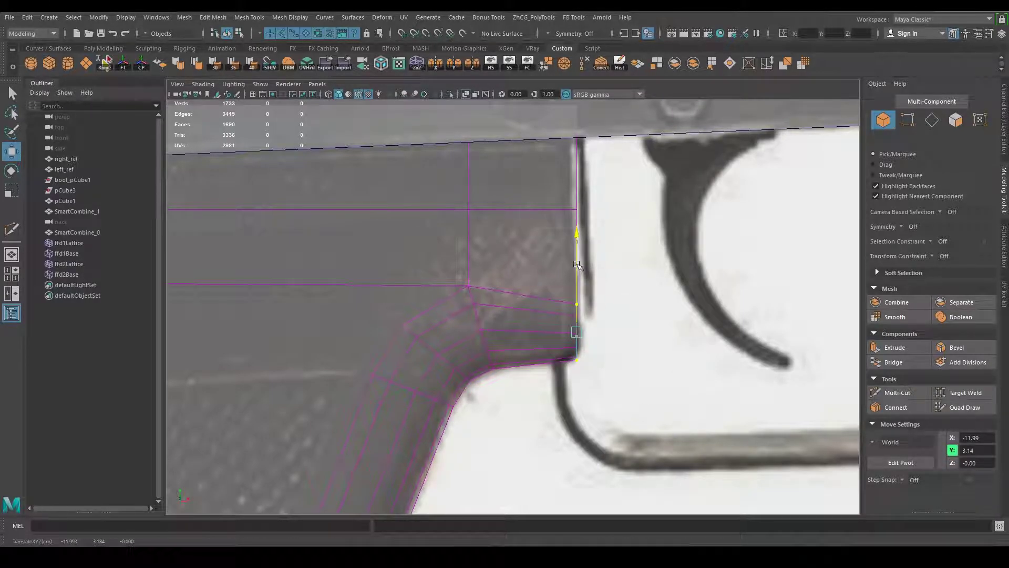
Return to perspective with X-Ray off and bring up the pistol grip reference photo.
{"action": "key", "text": "space"}
{"action": "mouse_move", "coordinate": [643, 292]}
{"action": "left_mouse_down"}
{"action": "mouse_move", "coordinate": [648, 258]}
{"action": "mouse_move", "coordinate": [664, 320]}
{"action": "mouse_move", "coordinate": [610, 316]}
{"action": "mouse_move", "coordinate": [572, 255]}
{"action": "left_mouse_up"}
{"action": "key", "text": "q"}
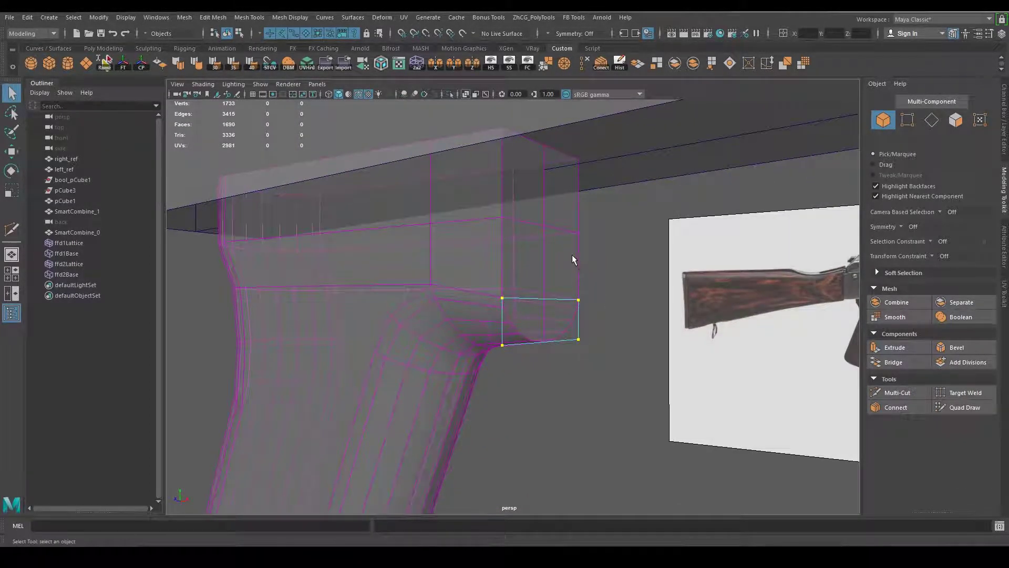
{"action": "left_click", "coordinate": [572, 252]}
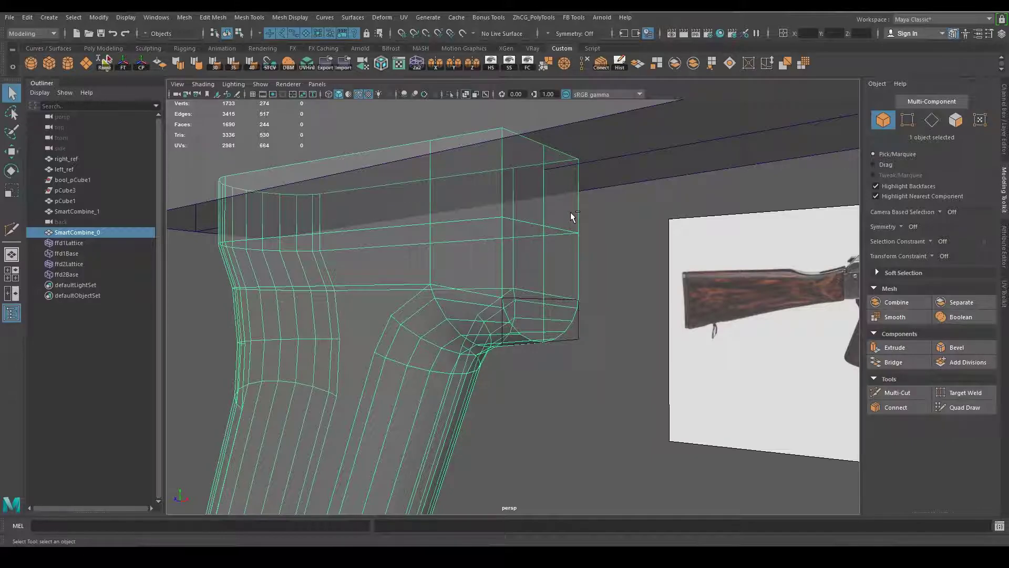
{"action": "key", "text": "alt+x"}
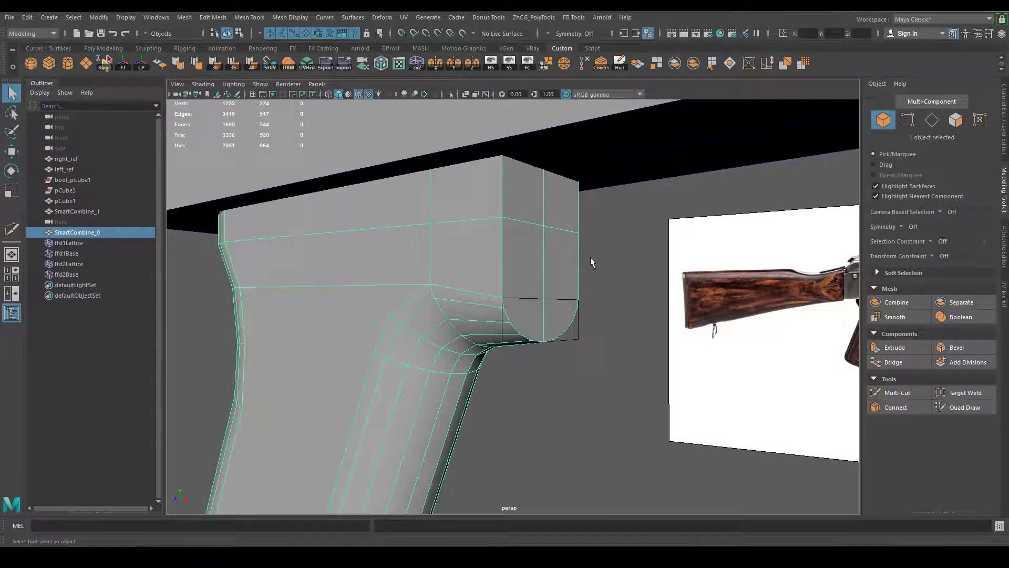
{"action": "mouse_move", "coordinate": [609, 282]}
{"action": "left_mouse_down", "text": "alt"}
{"action": "mouse_move", "coordinate": [609, 254]}
{"action": "mouse_move", "coordinate": [626, 279]}
{"action": "left_mouse_up", "text": "alt"}
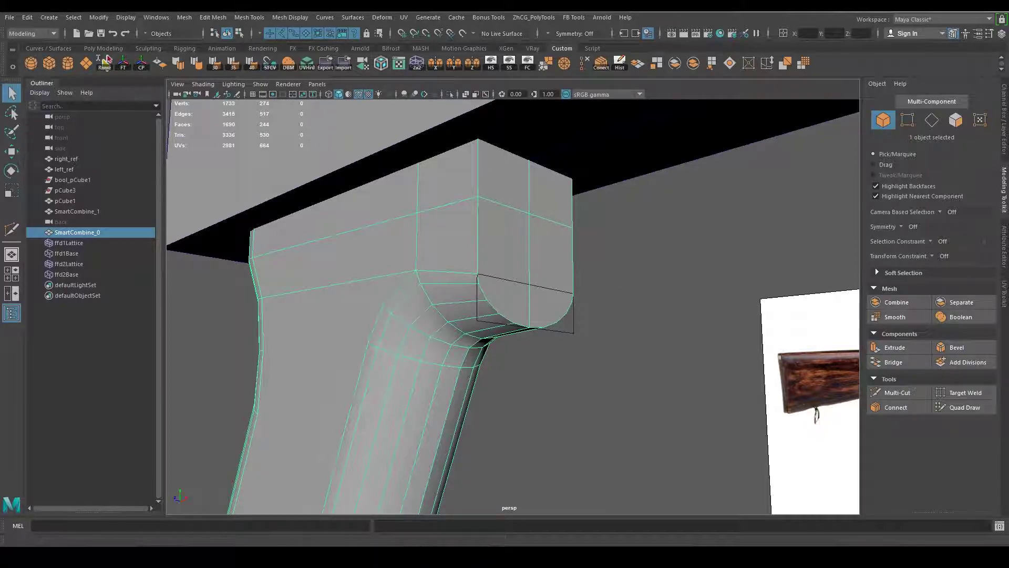
{"action": "left_click", "coordinate": [160, 511]}
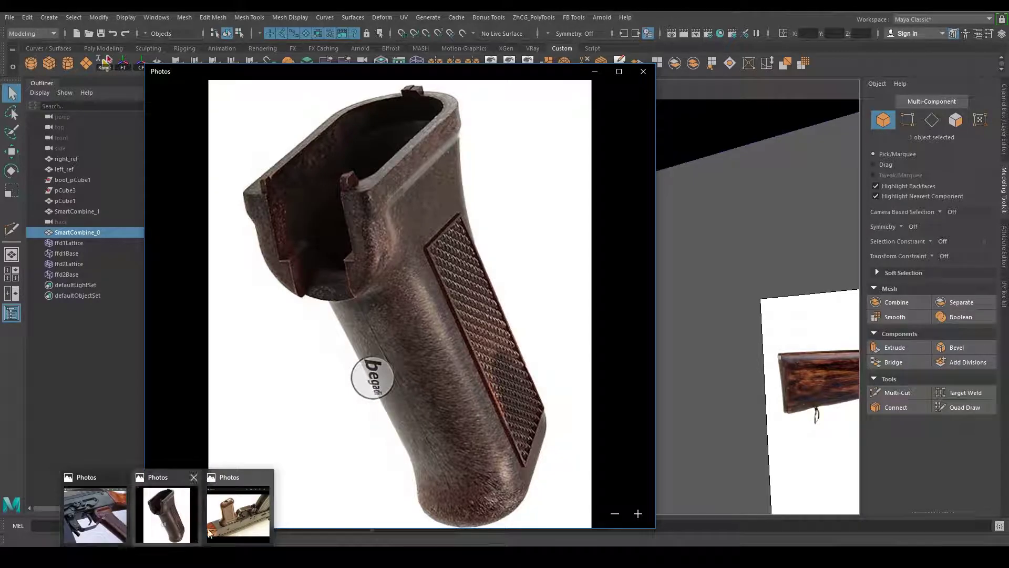
Compare the rifle receiver and grip reference photos, then reselect the grip model in Maya.
{"action": "left_click", "coordinate": [210, 532]}
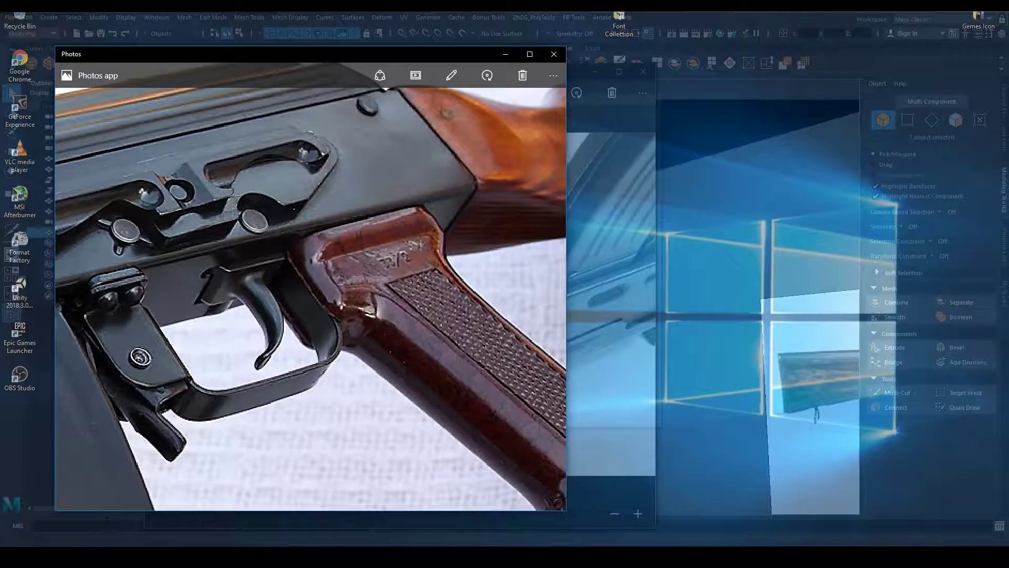
{"action": "left_click", "coordinate": [96, 505]}
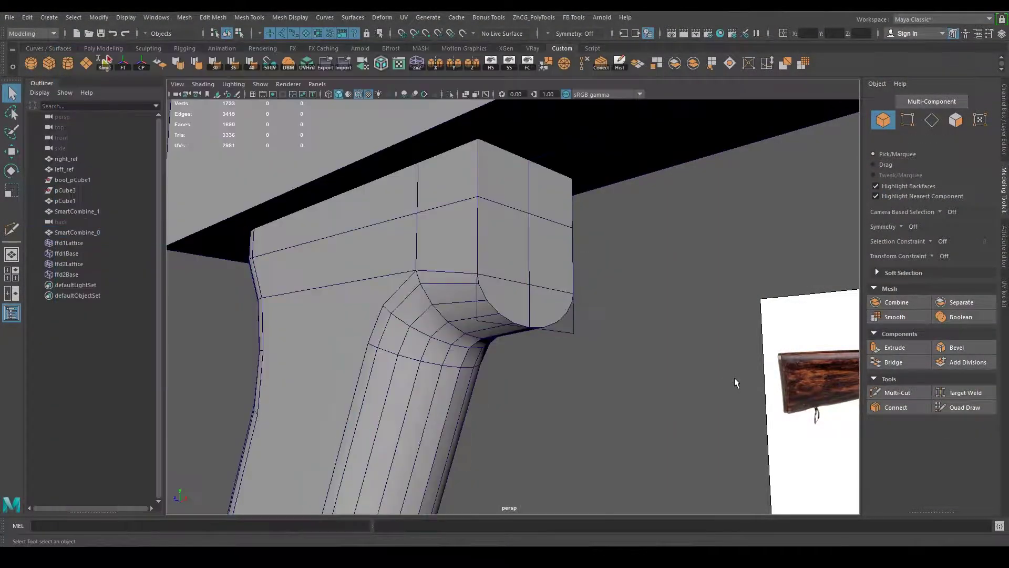
{"action": "mouse_move", "coordinate": [734, 377]}
{"action": "left_mouse_down", "text": "alt"}
{"action": "mouse_move", "coordinate": [585, 401]}
{"action": "mouse_move", "coordinate": [567, 294]}
{"action": "left_mouse_up", "text": "alt"}
{"action": "left_click", "coordinate": [548, 263]}
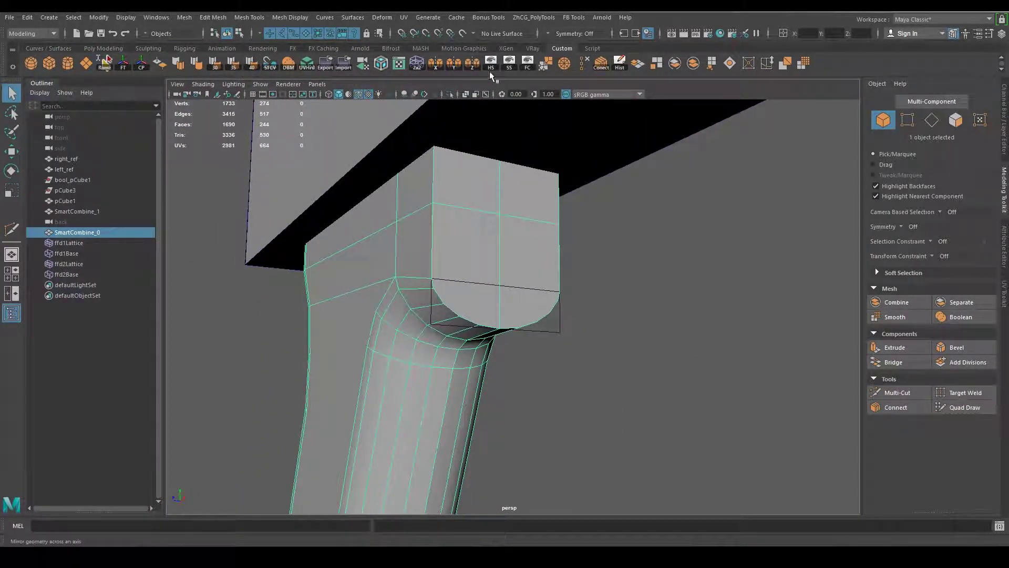
Delete the grip's lattice history, isolate it, and select the ledge underside edges.
{"action": "left_click", "coordinate": [620, 64]}
{"action": "mouse_move", "coordinate": [631, 237]}
{"action": "left_mouse_down", "text": "alt"}
{"action": "mouse_move", "coordinate": [613, 259]}
{"action": "mouse_move", "coordinate": [543, 247]}
{"action": "left_mouse_up", "text": "alt"}
{"action": "left_click", "coordinate": [449, 95]}
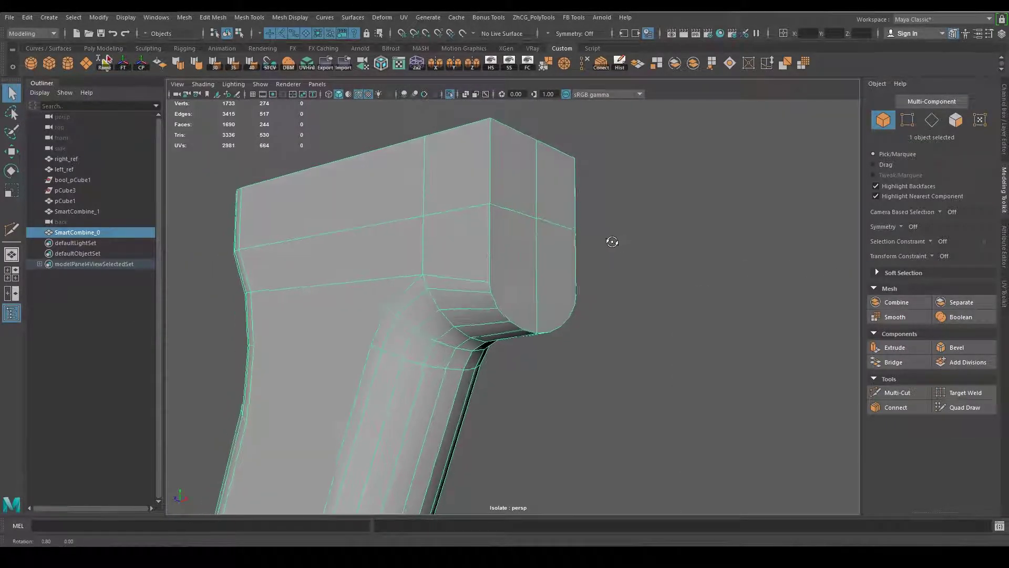
{"action": "left_click_drag", "start_coordinate": [609, 241], "coordinate": [522, 241], "text": "alt"}
{"action": "right_click_drag", "start_coordinate": [522, 241], "coordinate": [514, 207]}
{"action": "left_click", "coordinate": [468, 197]}
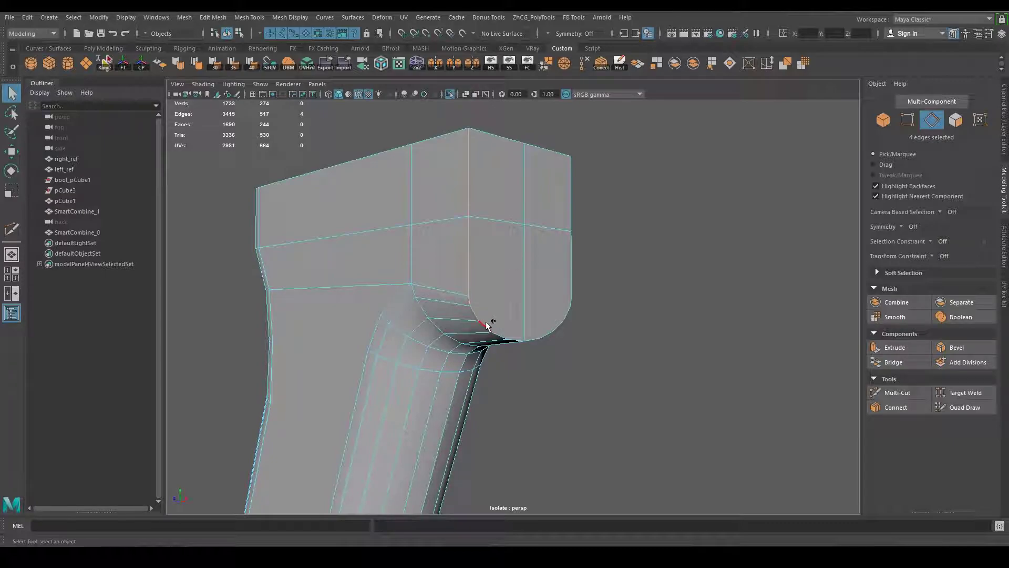
{"action": "left_click", "coordinate": [513, 336], "text": "shift"}
{"action": "mouse_move", "coordinate": [512, 336]}
{"action": "left_mouse_down", "text": "alt"}
{"action": "mouse_move", "coordinate": [559, 311]}
{"action": "mouse_move", "coordinate": [477, 302]}
{"action": "left_mouse_up", "text": "alt"}
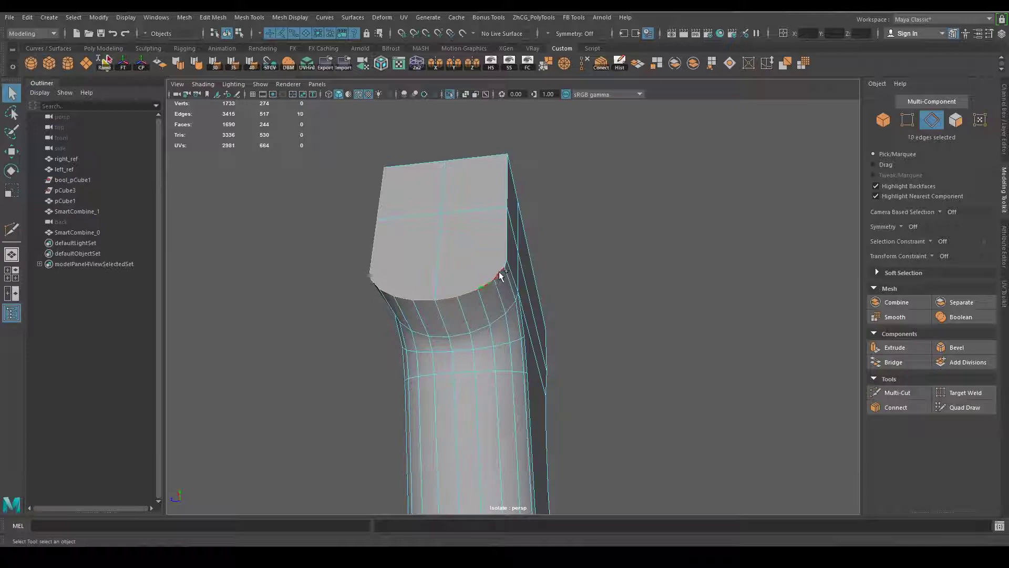
{"action": "left_click", "coordinate": [511, 180], "text": "shift"}
{"action": "mouse_move", "coordinate": [511, 180]}
{"action": "left_mouse_down", "text": "alt"}
{"action": "mouse_move", "coordinate": [755, 338]}
{"action": "mouse_move", "coordinate": [726, 327]}
{"action": "left_mouse_up", "text": "alt"}
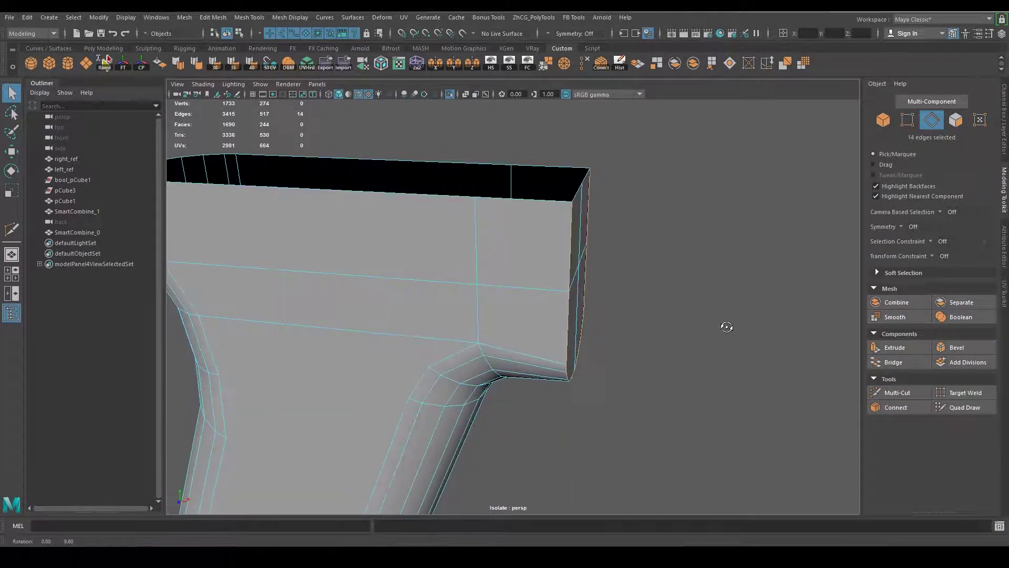
Bevel the selected ledge edges with fraction 1 and 4 segments.
{"action": "left_click", "coordinate": [957, 345]}
{"action": "left_click_drag", "start_coordinate": [657, 361], "coordinate": [638, 343], "text": "alt"}
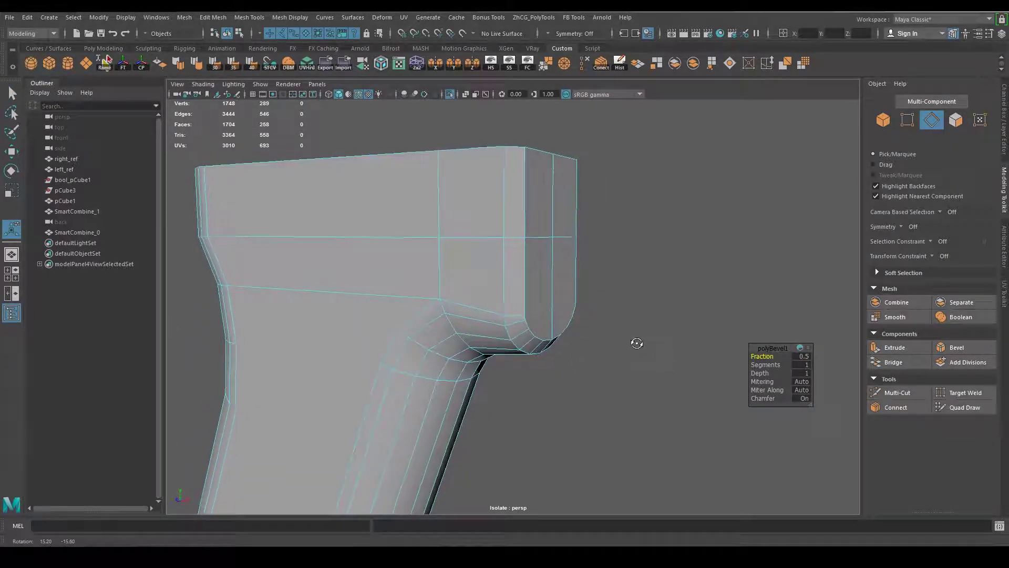
{"action": "left_click_drag", "start_coordinate": [762, 357], "coordinate": [773, 357]}
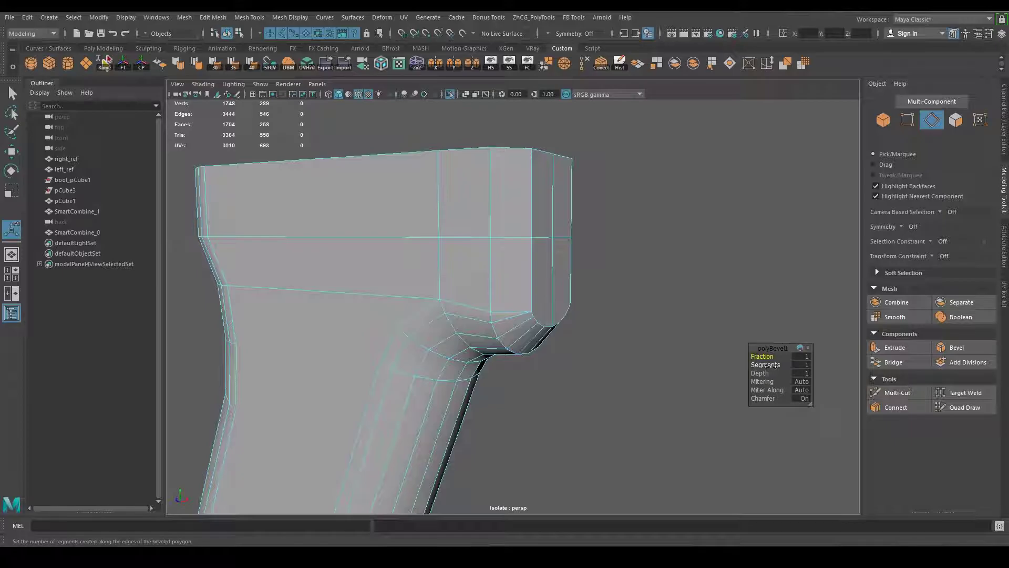
{"action": "left_click_drag", "start_coordinate": [778, 367], "coordinate": [784, 365]}
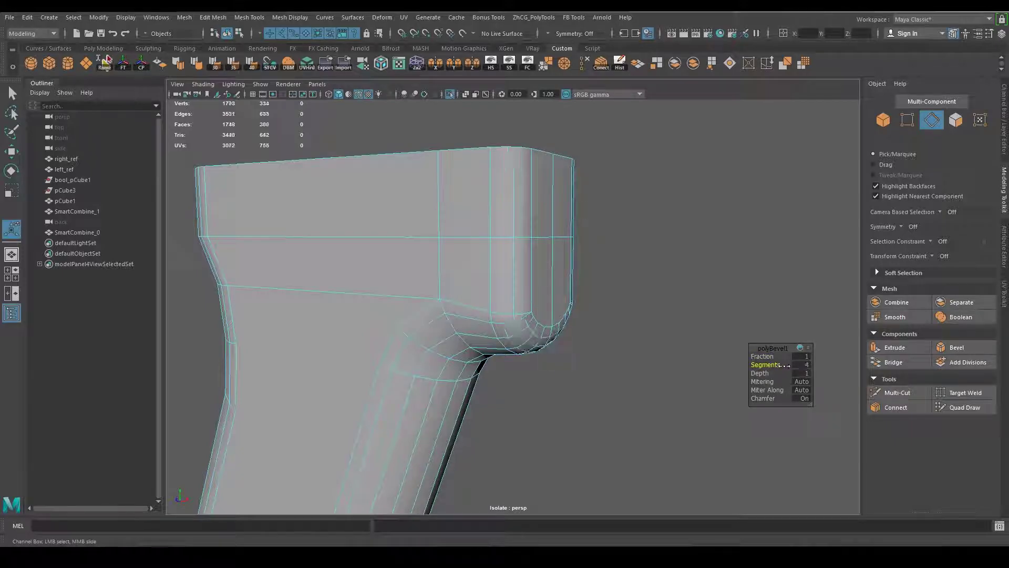
{"action": "mouse_move", "coordinate": [647, 342]}
{"action": "left_mouse_down", "text": "alt"}
{"action": "mouse_move", "coordinate": [560, 289]}
{"action": "mouse_move", "coordinate": [463, 260]}
{"action": "left_mouse_up", "text": "alt"}
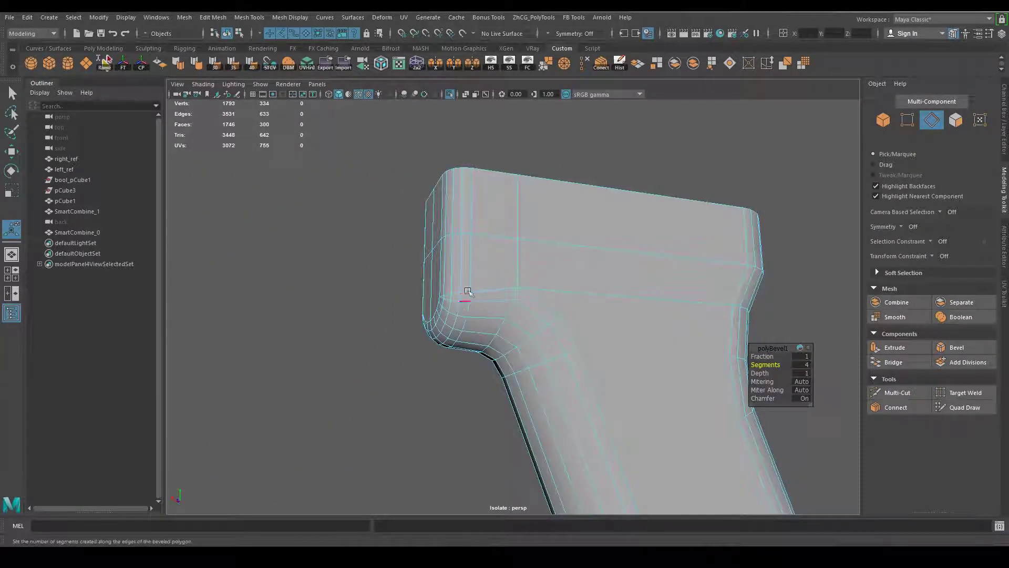
{"action": "right_click_drag", "start_coordinate": [463, 261], "coordinate": [518, 231]}
{"action": "mouse_move", "coordinate": [535, 252]}
{"action": "left_mouse_down", "text": "alt"}
{"action": "mouse_move", "coordinate": [592, 234]}
{"action": "mouse_move", "coordinate": [730, 232]}
{"action": "left_mouse_up", "text": "alt"}
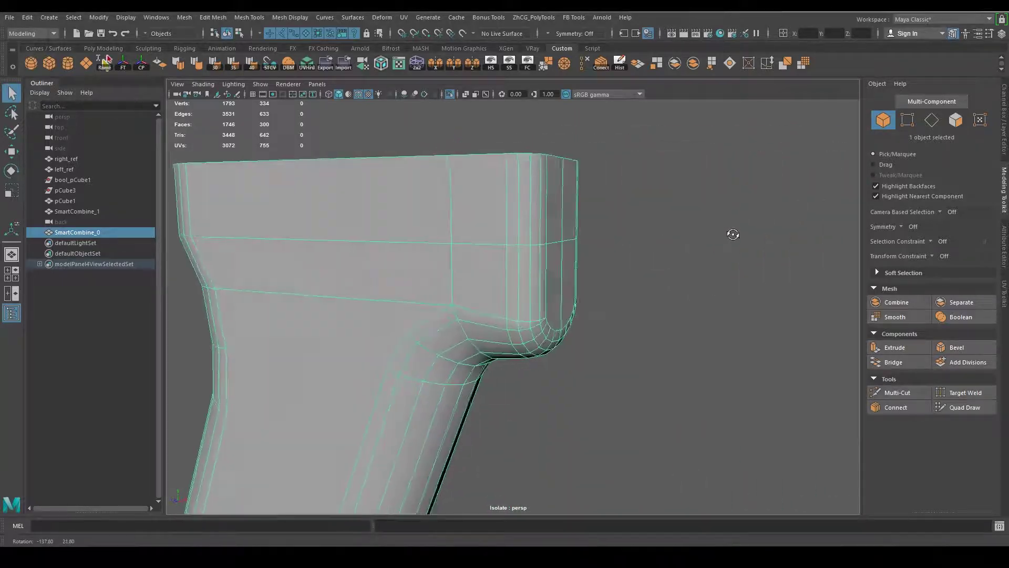
{"action": "left_click", "coordinate": [730, 232]}
{"action": "mouse_move", "coordinate": [620, 331]}
{"action": "left_mouse_down", "text": "alt"}
{"action": "mouse_move", "coordinate": [643, 319]}
{"action": "mouse_move", "coordinate": [726, 352]}
{"action": "mouse_move", "coordinate": [645, 378]}
{"action": "left_mouse_up", "text": "alt"}
Multi-Cut a supporting edge loop under the ledge and delete the stray edge loop.
{"action": "left_click", "coordinate": [894, 392]}
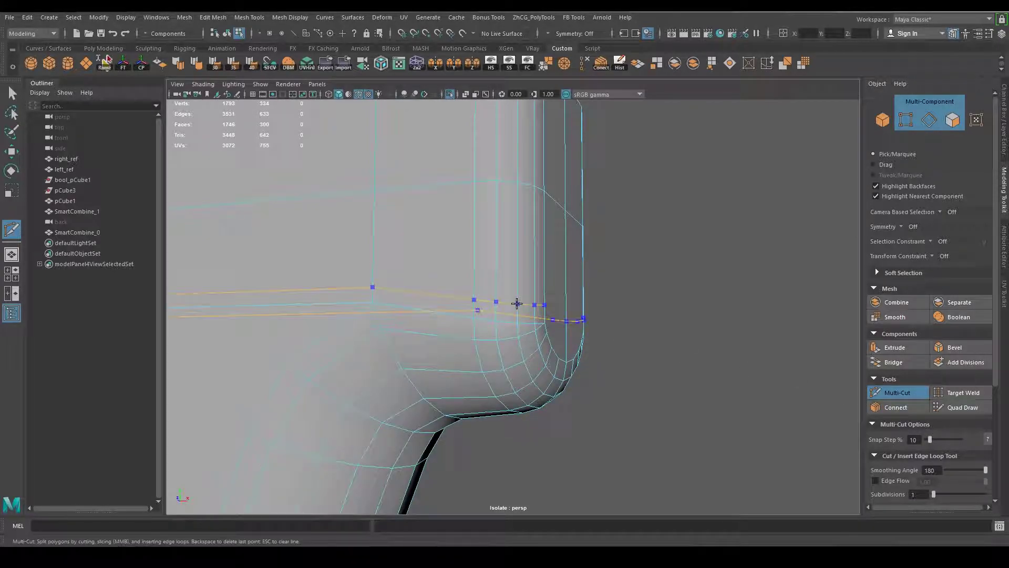
{"action": "key", "text": "Return"}
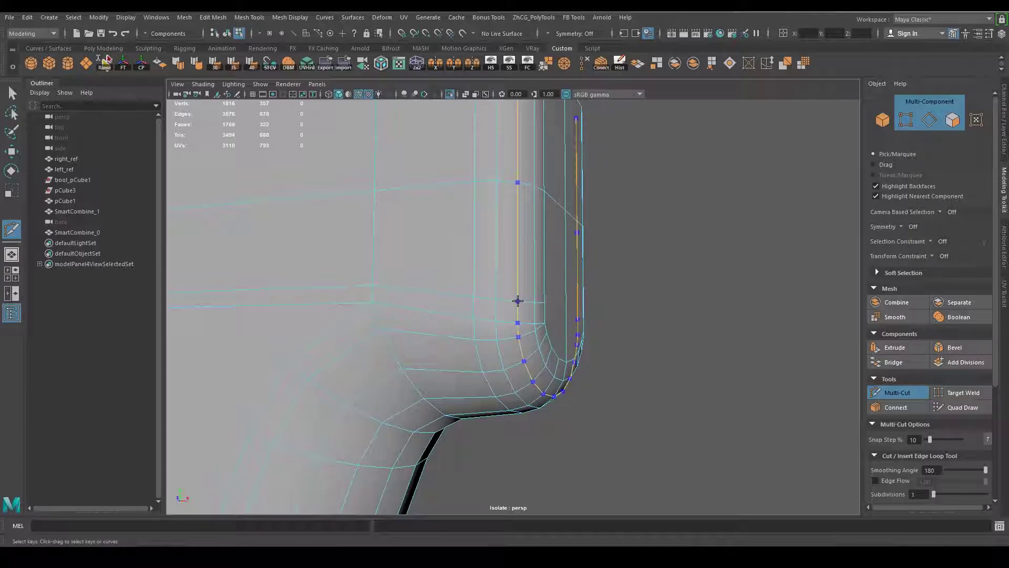
{"action": "key", "text": "q"}
{"action": "mouse_move", "coordinate": [498, 295]}
{"action": "right_mouse_down"}
{"action": "mouse_move", "coordinate": [474, 231]}
{"action": "mouse_move", "coordinate": [489, 226]}
{"action": "right_mouse_up"}
{"action": "left_click", "coordinate": [460, 297]}
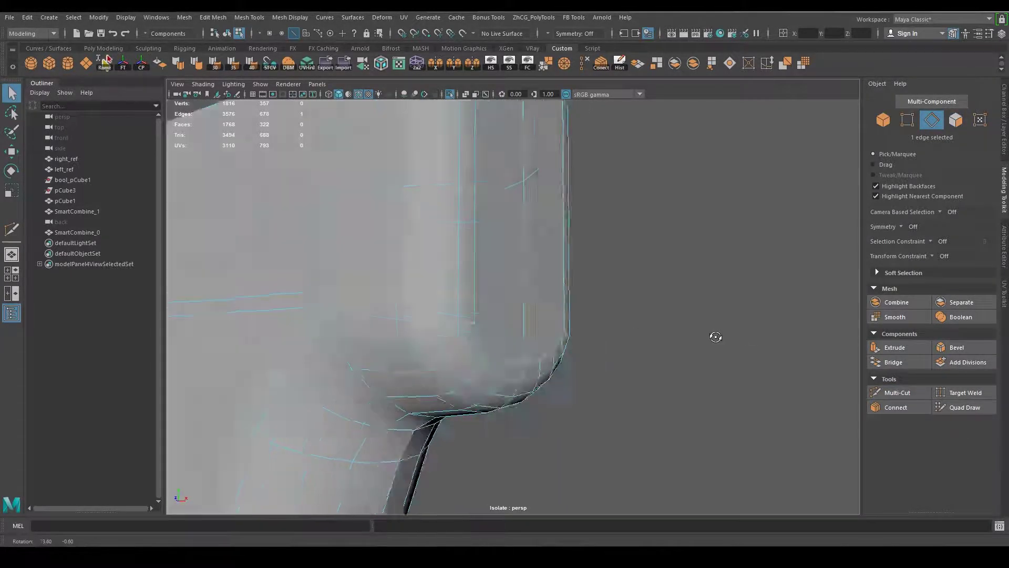
{"action": "left_click_drag", "start_coordinate": [712, 338], "coordinate": [542, 331], "text": "alt"}
{"action": "middle_click_drag", "start_coordinate": [516, 318], "coordinate": [518, 311], "text": "shift"}
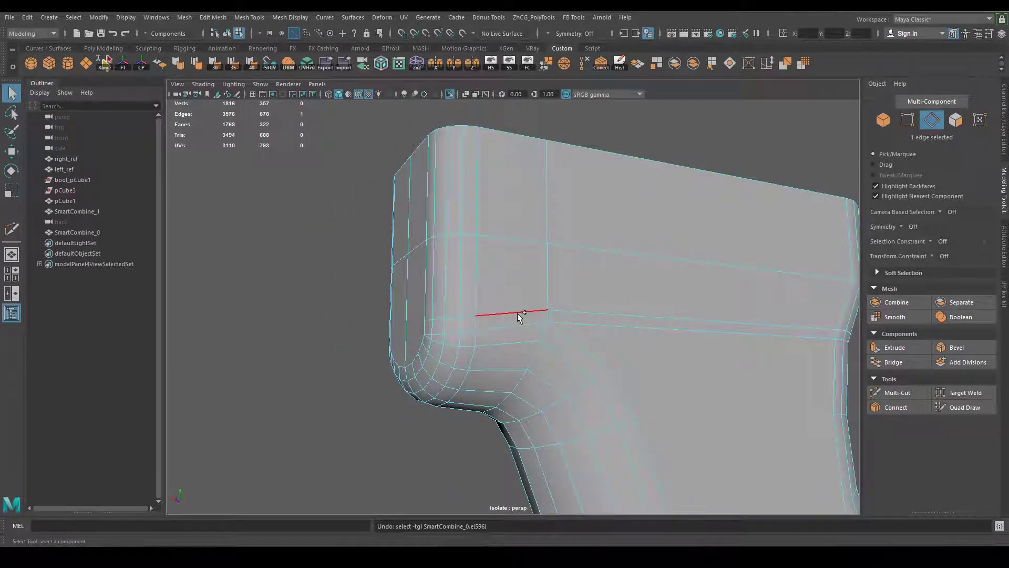
{"action": "double_click", "coordinate": [614, 323]}
{"action": "key", "text": "Delete"}
Scale the selected edges flat and lower them slightly in front view.
{"action": "mouse_move", "coordinate": [613, 316]}
{"action": "left_mouse_down", "text": "alt"}
{"action": "mouse_move", "coordinate": [616, 380]}
{"action": "mouse_move", "coordinate": [538, 338]}
{"action": "left_mouse_up", "text": "alt"}
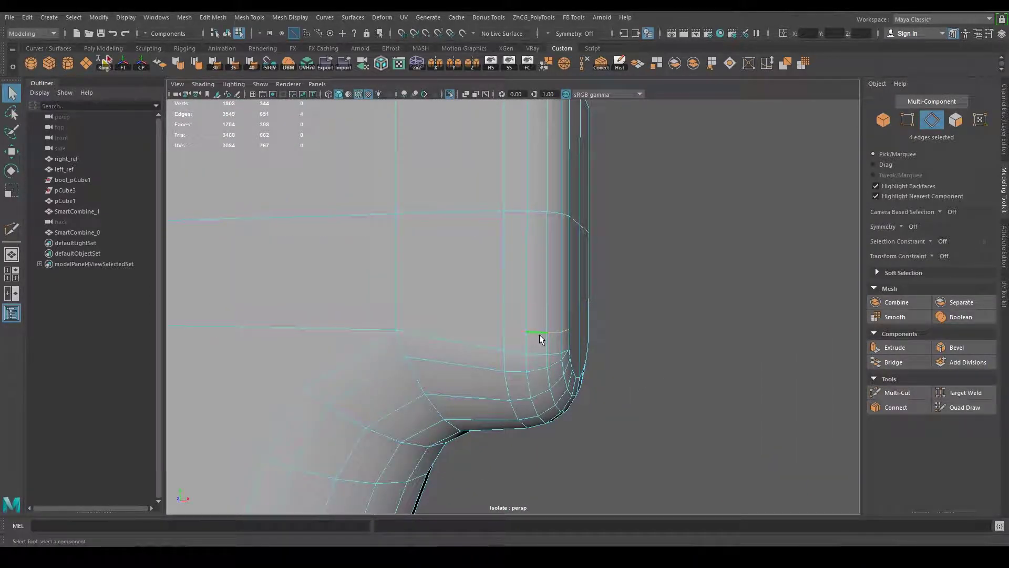
{"action": "key", "text": "r"}
{"action": "mouse_move", "coordinate": [537, 231]}
{"action": "left_mouse_down"}
{"action": "mouse_move", "coordinate": [537, 264]}
{"action": "mouse_move", "coordinate": [539, 250]}
{"action": "left_mouse_up"}
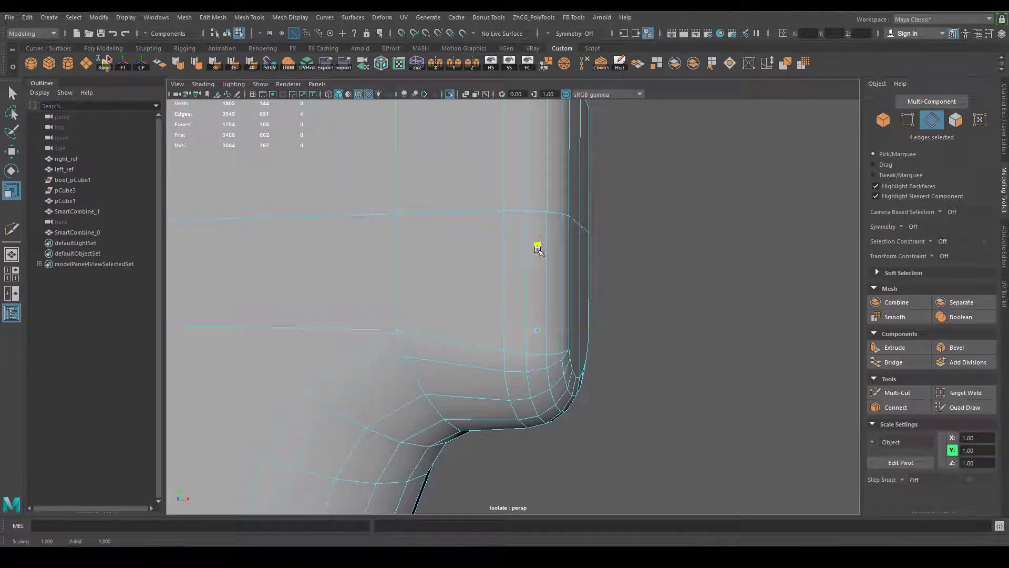
{"action": "key", "text": "space"}
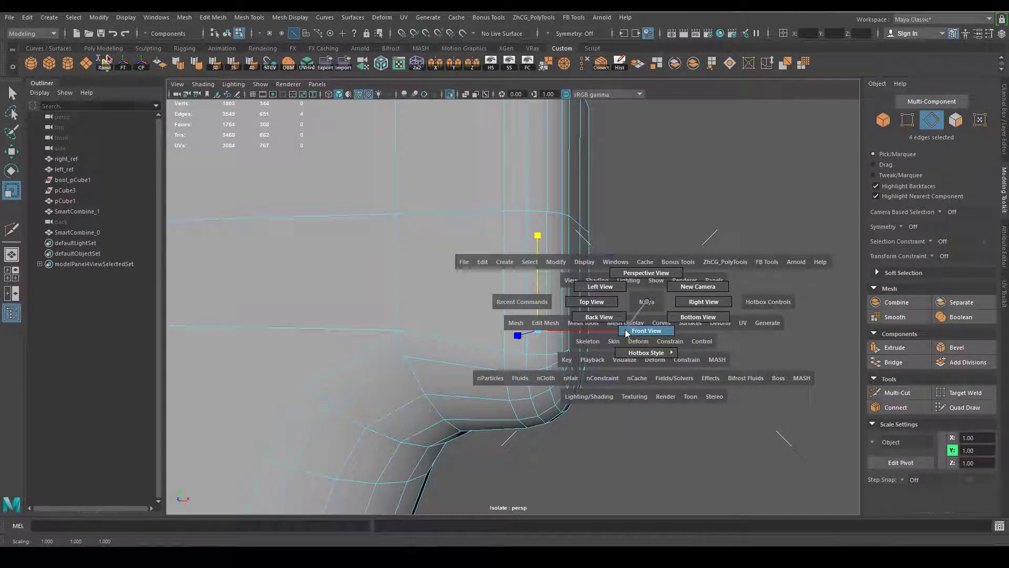
{"action": "left_click", "coordinate": [627, 333]}
{"action": "key", "text": "w"}
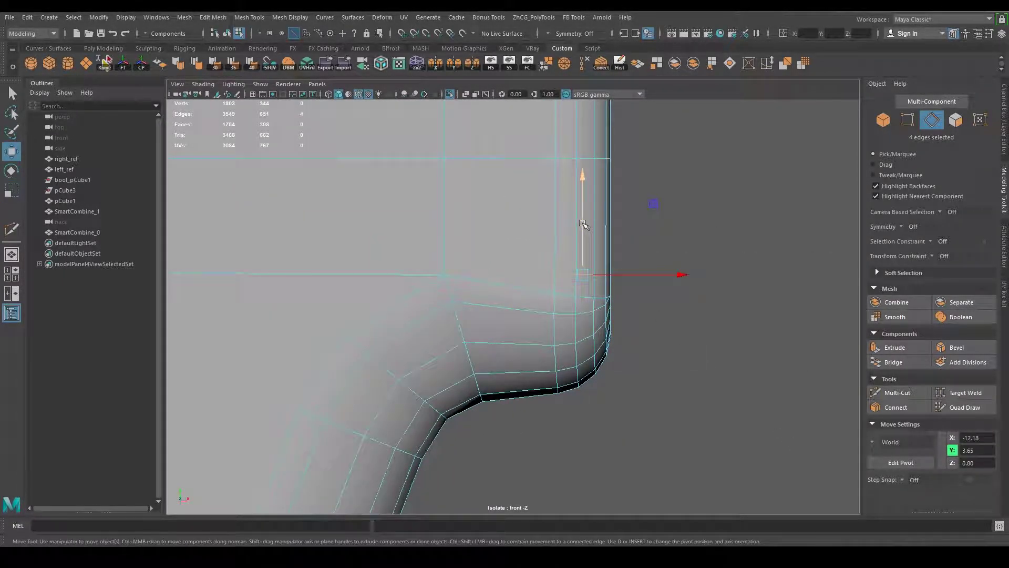
{"action": "left_click_drag", "start_coordinate": [584, 225], "coordinate": [584, 230]}
{"action": "mouse_move", "coordinate": [546, 274]}
{"action": "left_mouse_down", "text": "alt"}
{"action": "mouse_move", "coordinate": [635, 300]}
{"action": "mouse_move", "coordinate": [660, 333]}
{"action": "mouse_move", "coordinate": [701, 325]}
{"action": "mouse_move", "coordinate": [718, 350]}
{"action": "mouse_move", "coordinate": [550, 243]}
{"action": "mouse_move", "coordinate": [591, 275]}
{"action": "mouse_move", "coordinate": [567, 275]}
{"action": "mouse_move", "coordinate": [653, 305]}
{"action": "left_mouse_up", "text": "alt"}
{"action": "key", "text": "space"}
{"action": "left_click", "coordinate": [677, 320]}
Multi-Cut a vertical edge across the ledge face and a short edge to the corner vertex.
{"action": "right_click_drag", "start_coordinate": [653, 305], "coordinate": [552, 336], "text": "shift"}
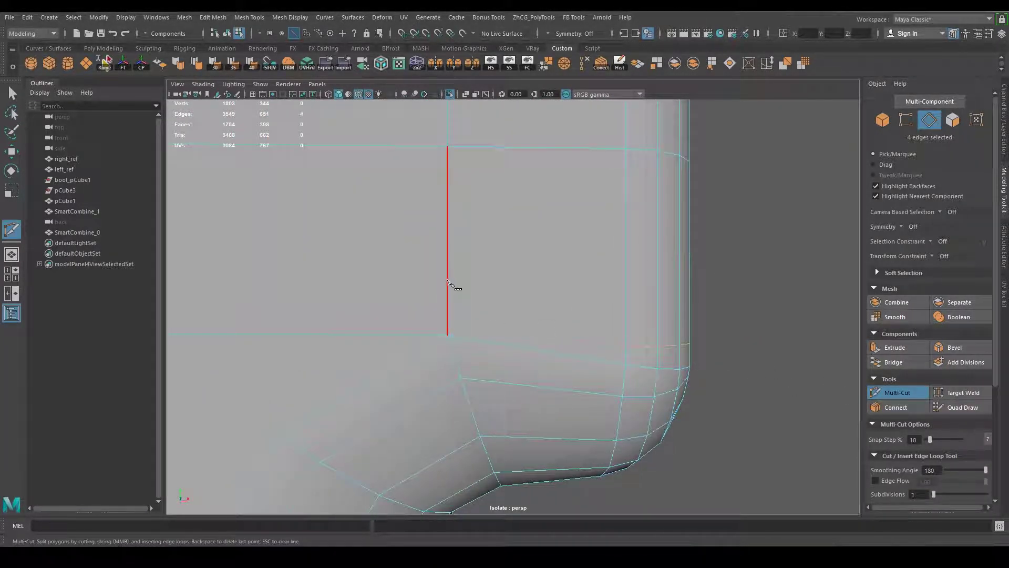
{"action": "left_click", "coordinate": [625, 346]}
{"action": "key", "text": "Return"}
{"action": "mouse_move", "coordinate": [649, 387]}
{"action": "left_mouse_down", "text": "alt"}
{"action": "mouse_move", "coordinate": [732, 372]}
{"action": "mouse_move", "coordinate": [568, 378]}
{"action": "mouse_move", "coordinate": [548, 287]}
{"action": "left_mouse_up", "text": "alt"}
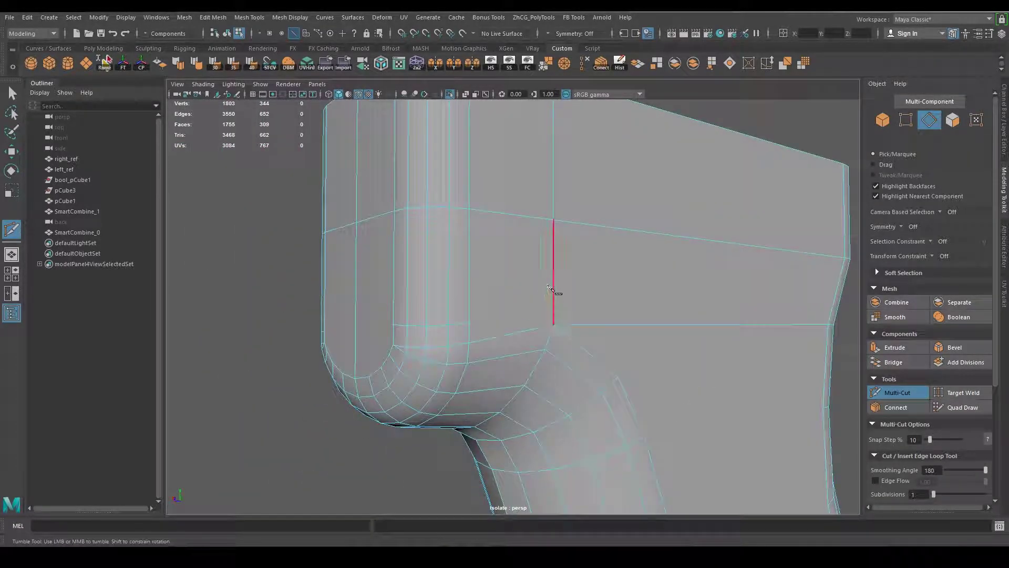
{"action": "left_click", "coordinate": [469, 322]}
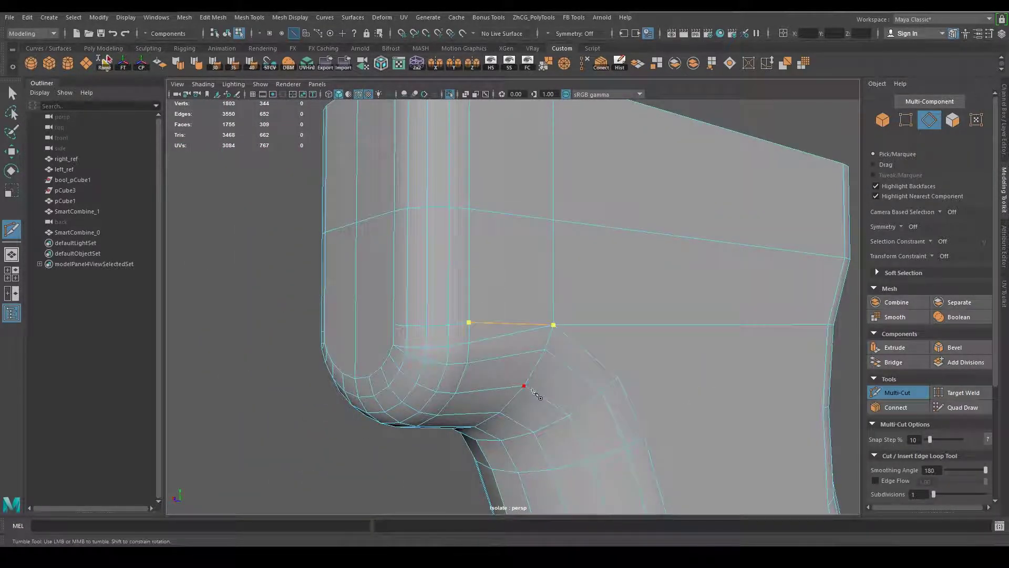
{"action": "key", "text": "q"}
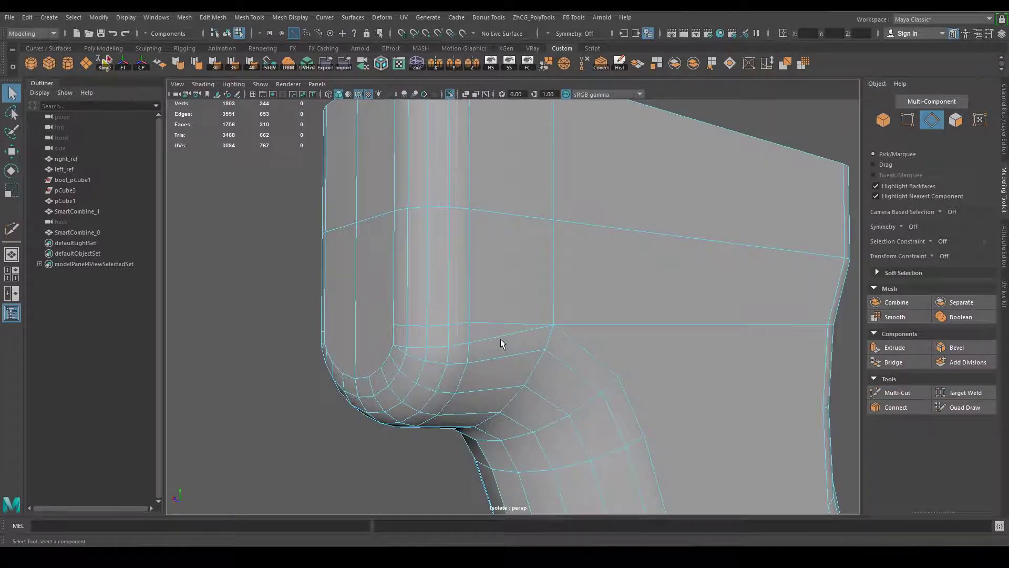
{"action": "mouse_move", "coordinate": [502, 342]}
{"action": "left_mouse_down", "text": "alt"}
{"action": "mouse_move", "coordinate": [606, 340]}
{"action": "mouse_move", "coordinate": [590, 347]}
{"action": "left_mouse_up", "text": "alt"}
In top view, marquee-select and delete the 155 faces of one grip half.
{"action": "scroll", "coordinate": [610, 354], "scroll_direction": "down", "scroll_amount": 5}
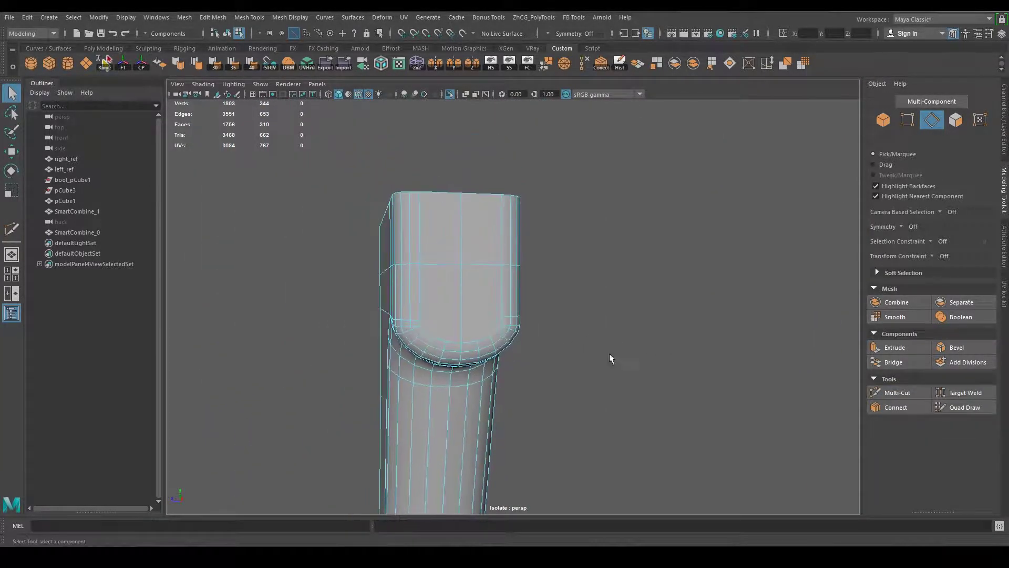
{"action": "scroll", "coordinate": [541, 356], "scroll_direction": "down", "scroll_amount": 3}
{"action": "right_click_drag", "start_coordinate": [504, 254], "coordinate": [506, 293]}
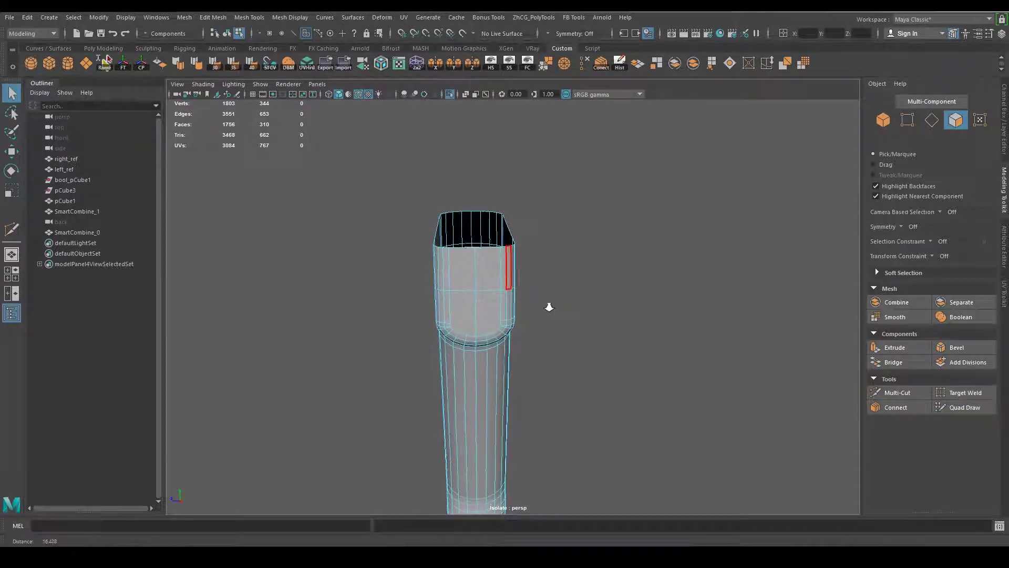
{"action": "key", "text": "space"}
{"action": "left_click_drag", "start_coordinate": [548, 307], "coordinate": [566, 342]}
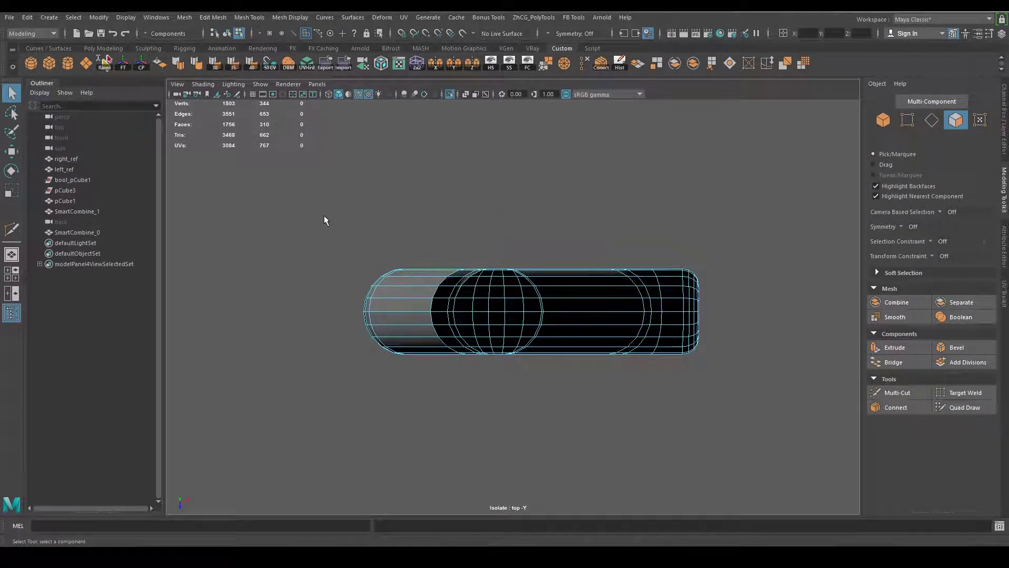
{"action": "left_click_drag", "start_coordinate": [323, 218], "coordinate": [720, 308]}
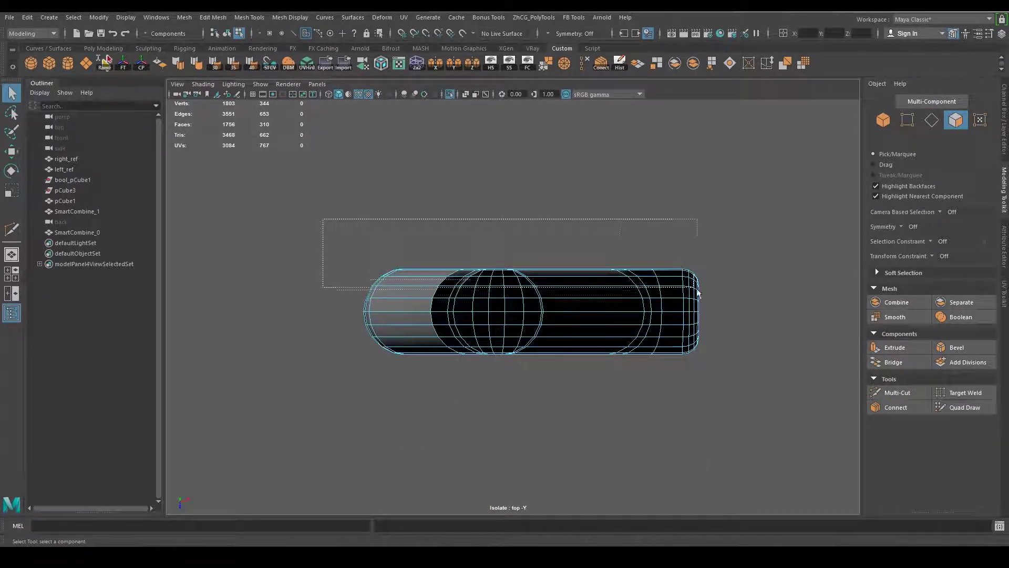
{"action": "key", "text": "Delete"}
{"action": "key", "text": "space"}
{"action": "left_click", "coordinate": [722, 323]}
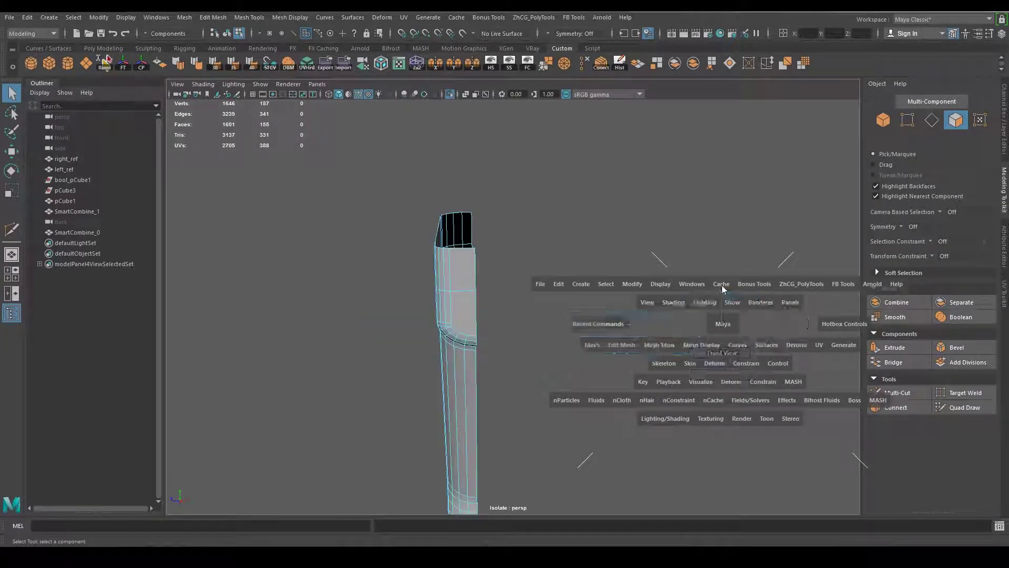
{"action": "left_click_drag", "start_coordinate": [687, 334], "coordinate": [787, 334], "text": "alt"}
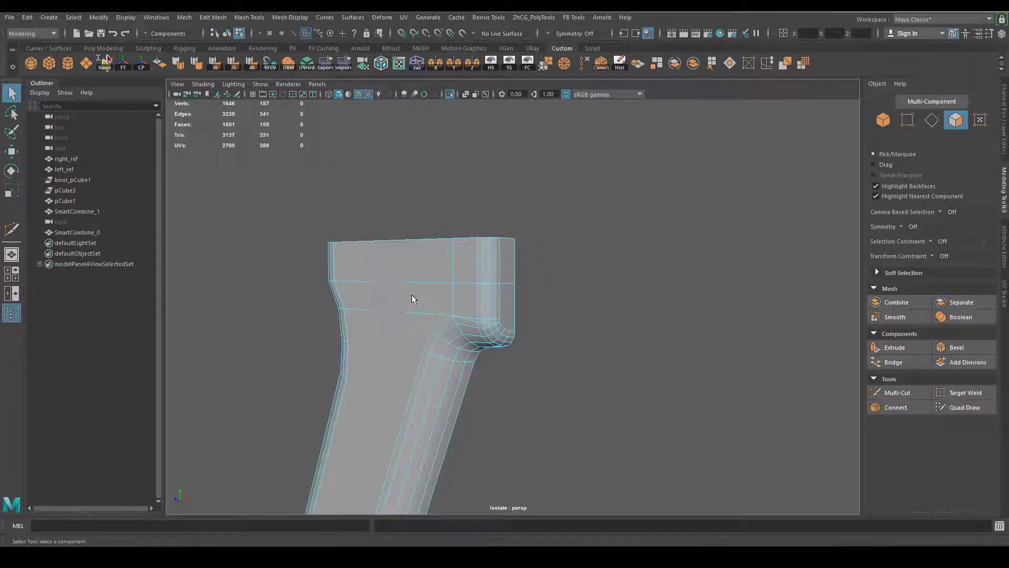
Exit Isolate Select and frame the grip in front view with X-Ray on.
{"action": "left_click_drag", "start_coordinate": [412, 298], "coordinate": [474, 305], "text": "alt"}
{"action": "right_click_drag", "start_coordinate": [473, 304], "coordinate": [555, 307], "text": "alt"}
{"action": "mouse_move", "coordinate": [540, 254]}
{"action": "right_mouse_down"}
{"action": "mouse_move", "coordinate": [540, 289]}
{"action": "mouse_move", "coordinate": [539, 247]}
{"action": "right_mouse_up"}
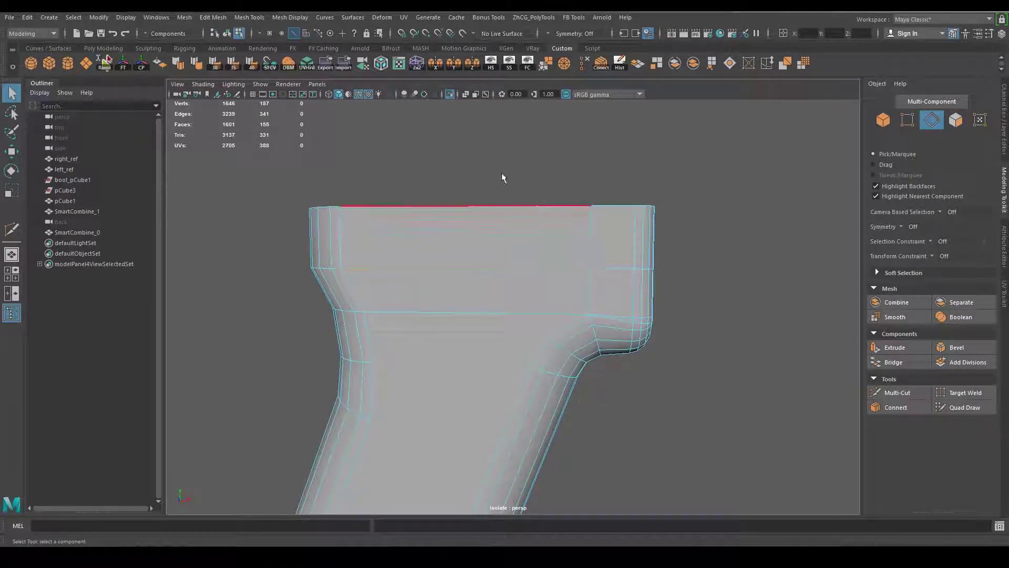
{"action": "left_click", "coordinate": [450, 96]}
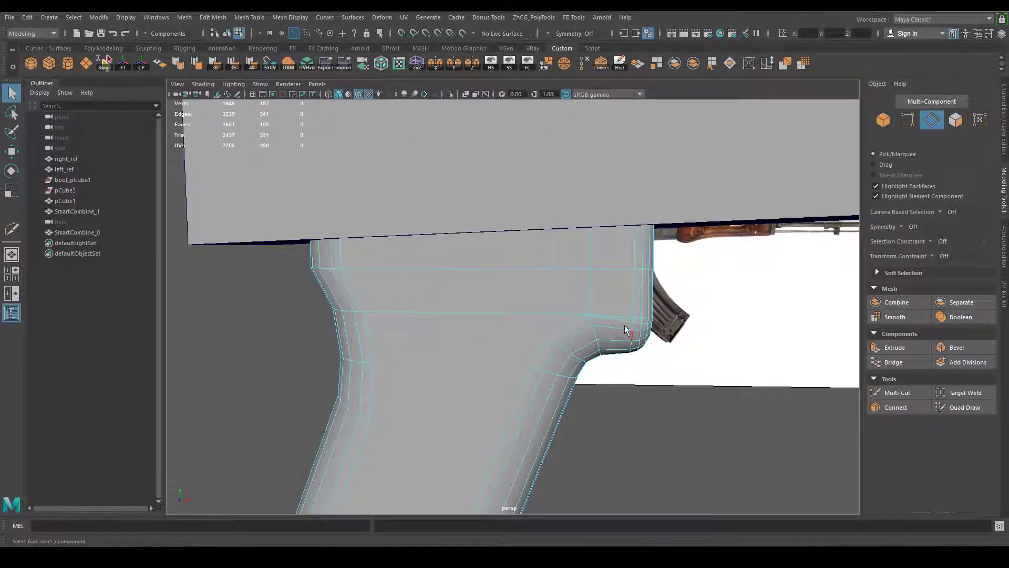
{"action": "key", "text": "space"}
{"action": "middle_click_drag", "start_coordinate": [618, 324], "coordinate": [613, 373], "text": "alt"}
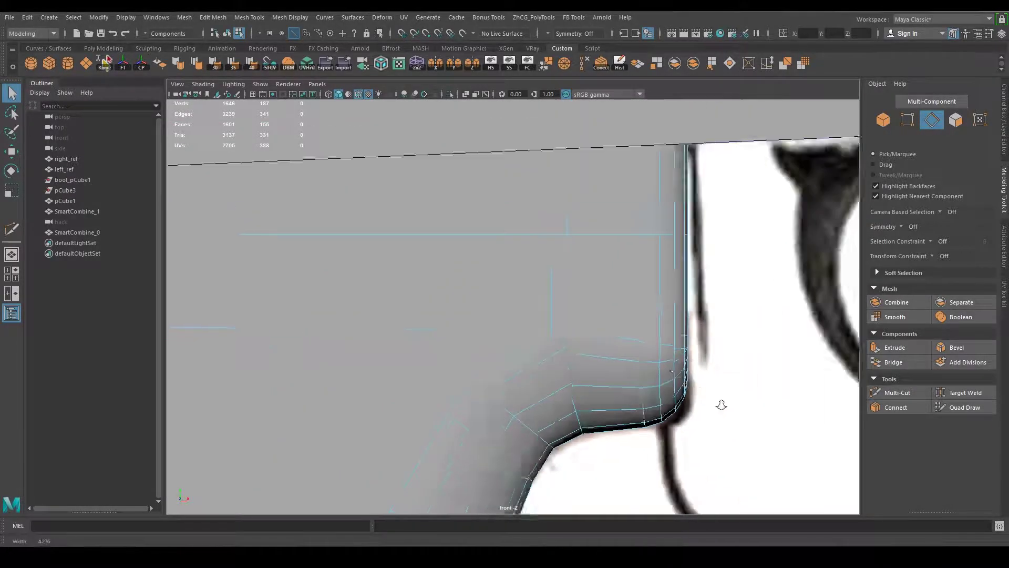
{"action": "scroll", "coordinate": [613, 373], "scroll_direction": "down", "scroll_amount": 2}
{"action": "key", "text": "alt+x"}
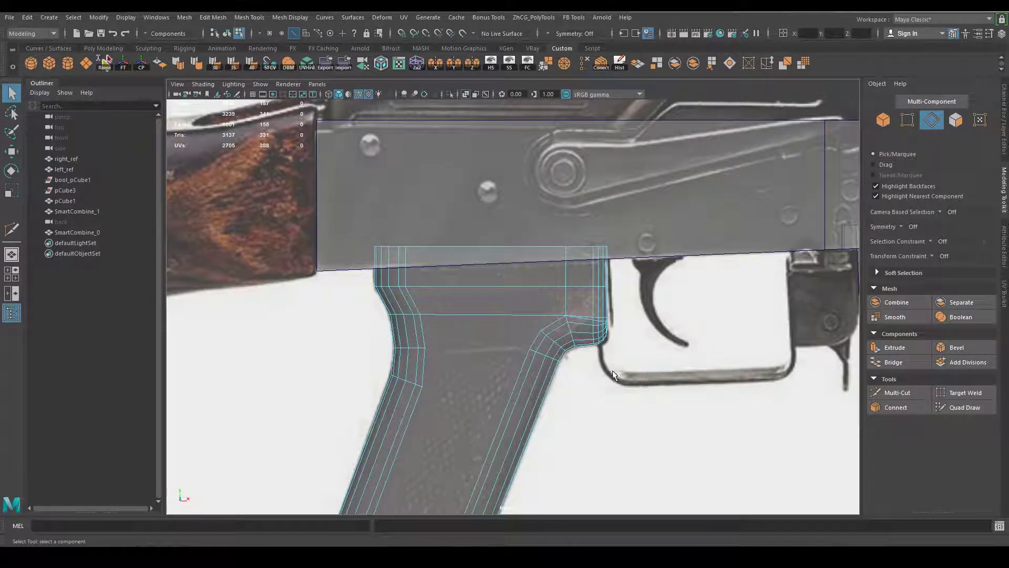
{"action": "right_click_drag", "start_coordinate": [645, 373], "coordinate": [824, 388], "text": "alt"}
{"action": "scroll", "coordinate": [825, 388], "scroll_direction": "down", "scroll_amount": 5}
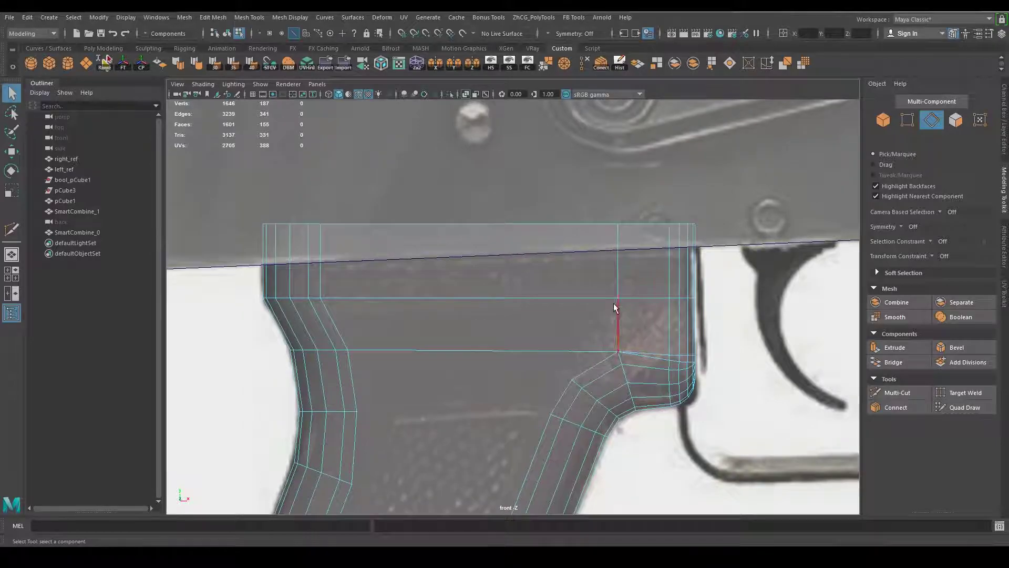
Tilt the upper 13-vertex row to the receiver slope and raise it to Y 4.48.
{"action": "right_click_drag", "start_coordinate": [616, 254], "coordinate": [616, 297]}
{"action": "left_click", "coordinate": [567, 256]}
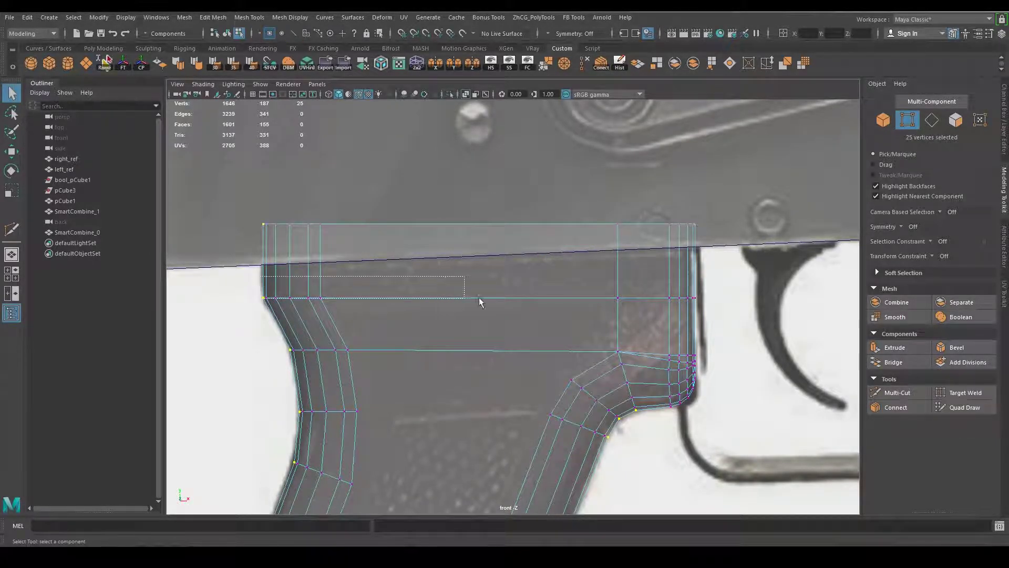
{"action": "left_click_drag", "start_coordinate": [479, 297], "coordinate": [704, 310]}
{"action": "key", "text": "e"}
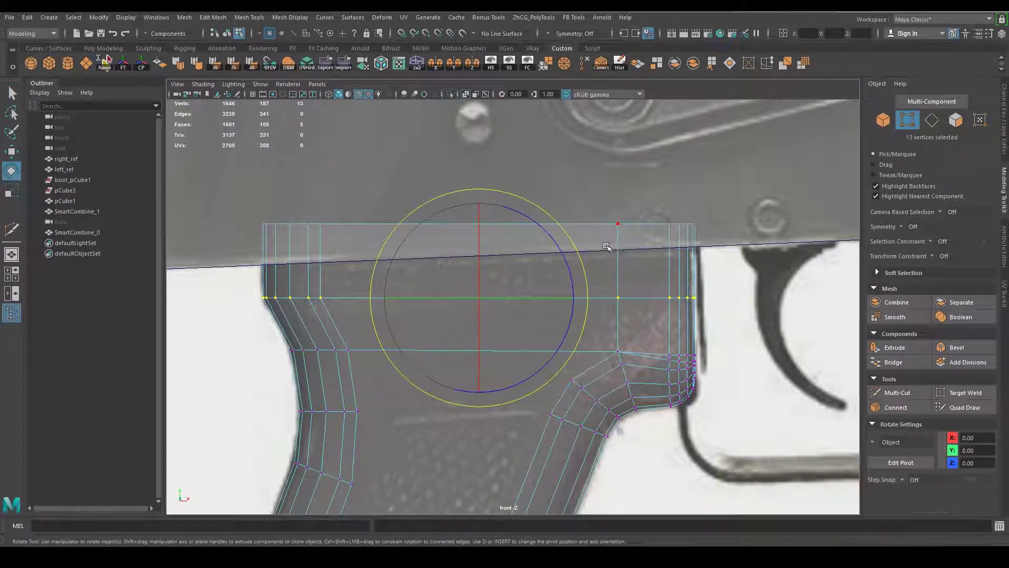
{"action": "left_click_drag", "start_coordinate": [572, 245], "coordinate": [571, 243]}
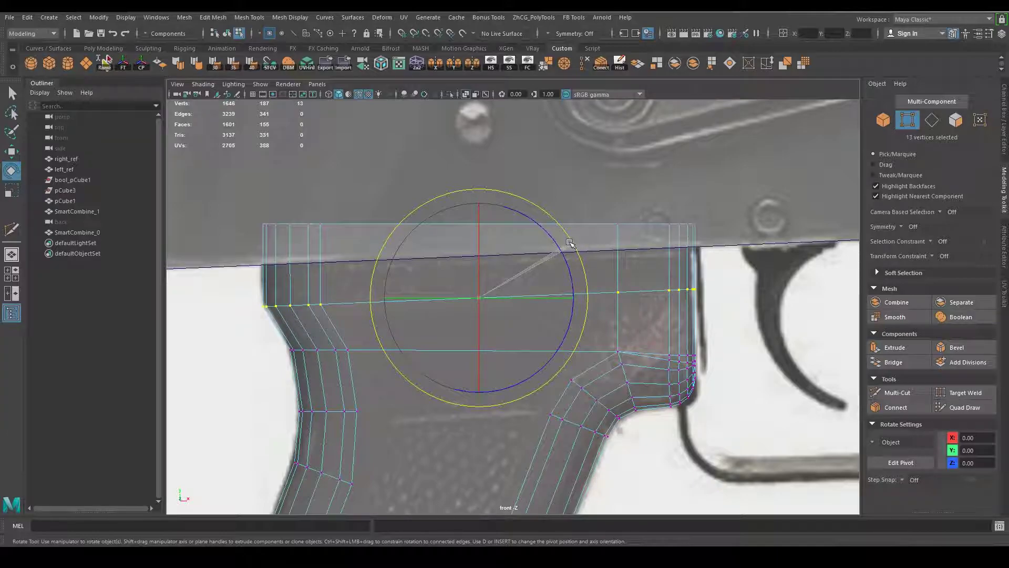
{"action": "key", "text": "w"}
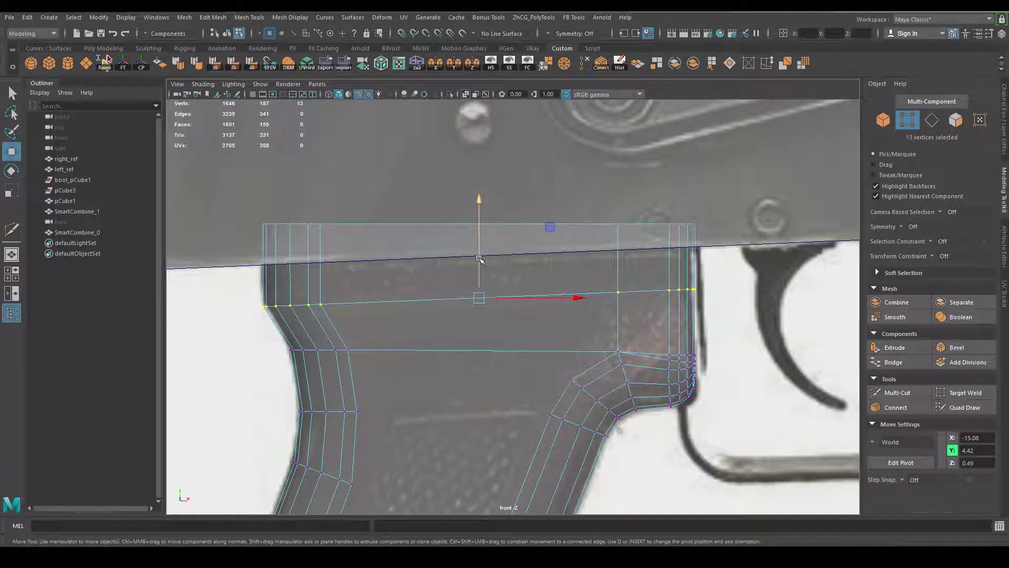
{"action": "left_click_drag", "start_coordinate": [480, 261], "coordinate": [478, 255]}
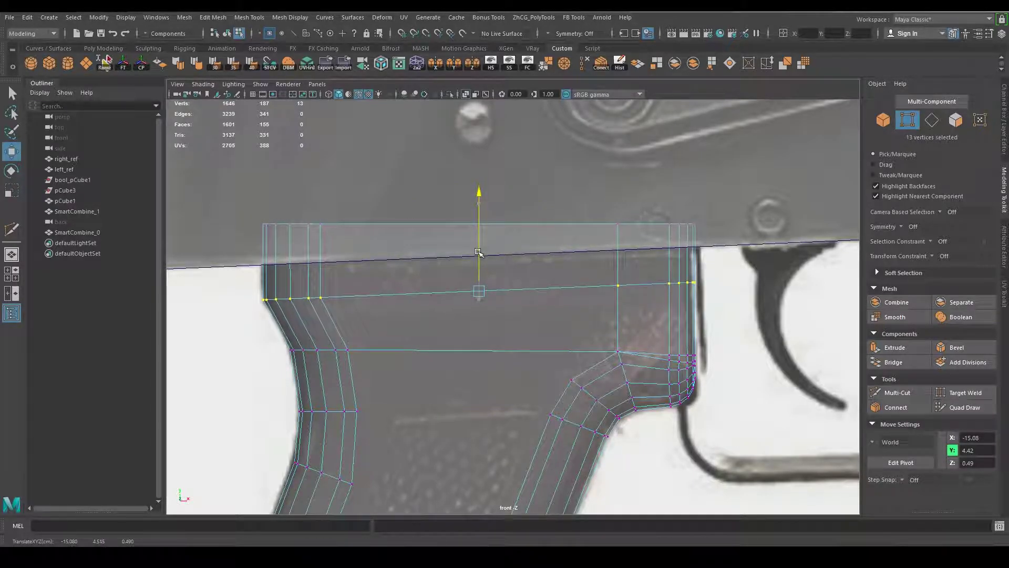
{"action": "scroll", "coordinate": [811, 363], "scroll_direction": "up", "scroll_amount": 1}
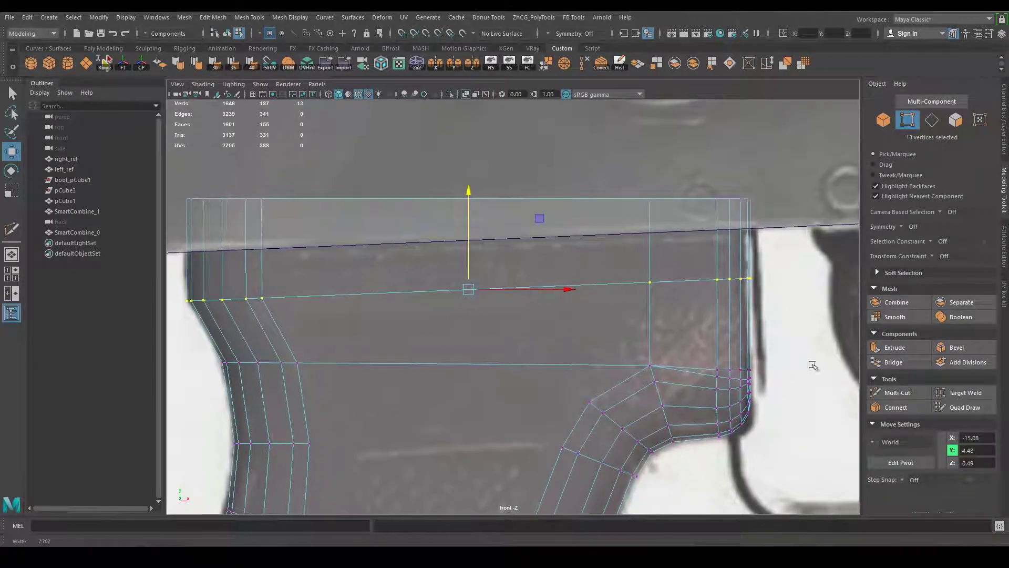
{"action": "scroll", "coordinate": [733, 345], "scroll_direction": "up", "scroll_amount": 1}
{"action": "scroll", "coordinate": [681, 334], "scroll_direction": "up", "scroll_amount": 1}
{"action": "key", "text": "space"}
{"action": "mouse_move", "coordinate": [682, 329]}
{"action": "left_mouse_down"}
{"action": "mouse_move", "coordinate": [683, 302]}
{"action": "mouse_move", "coordinate": [644, 300]}
{"action": "mouse_move", "coordinate": [714, 302]}
{"action": "mouse_move", "coordinate": [656, 297]}
{"action": "left_mouse_up"}
{"action": "scroll", "coordinate": [549, 305], "scroll_direction": "up", "scroll_amount": 3}
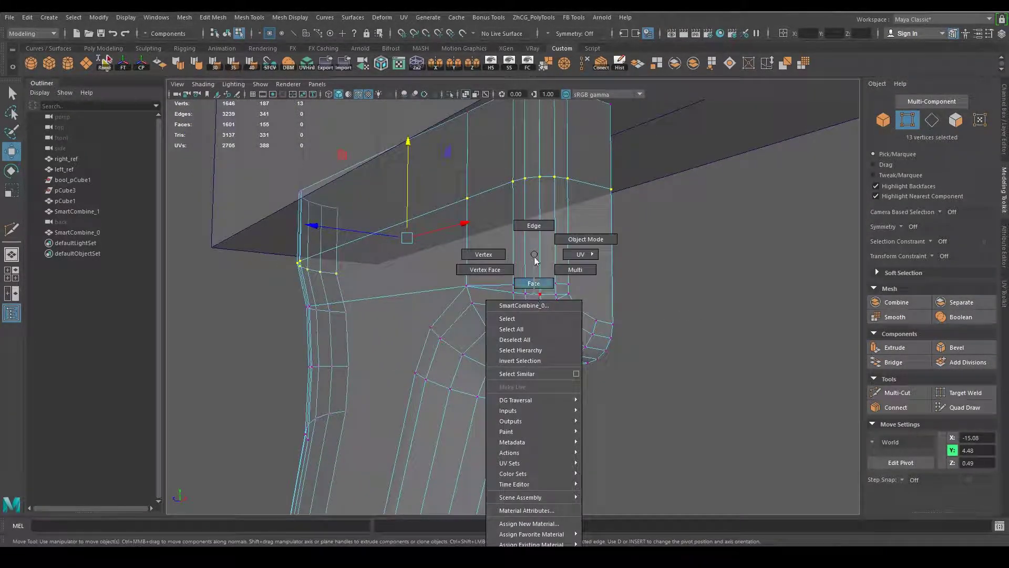
Delete the five-edge run from the grip's upper section and check it in front and perspective views.
{"action": "right_click_drag", "start_coordinate": [549, 305], "coordinate": [536, 284]}
{"action": "left_click", "coordinate": [491, 289]}
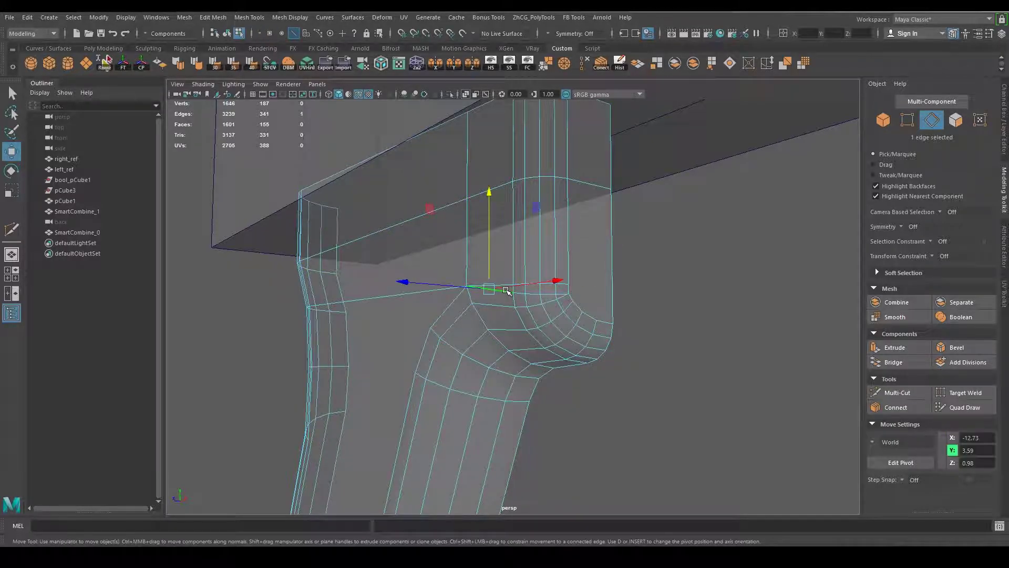
{"action": "left_click", "coordinate": [584, 62]}
{"action": "scroll", "coordinate": [516, 299], "scroll_direction": "up", "scroll_amount": 3}
{"action": "key", "text": "space"}
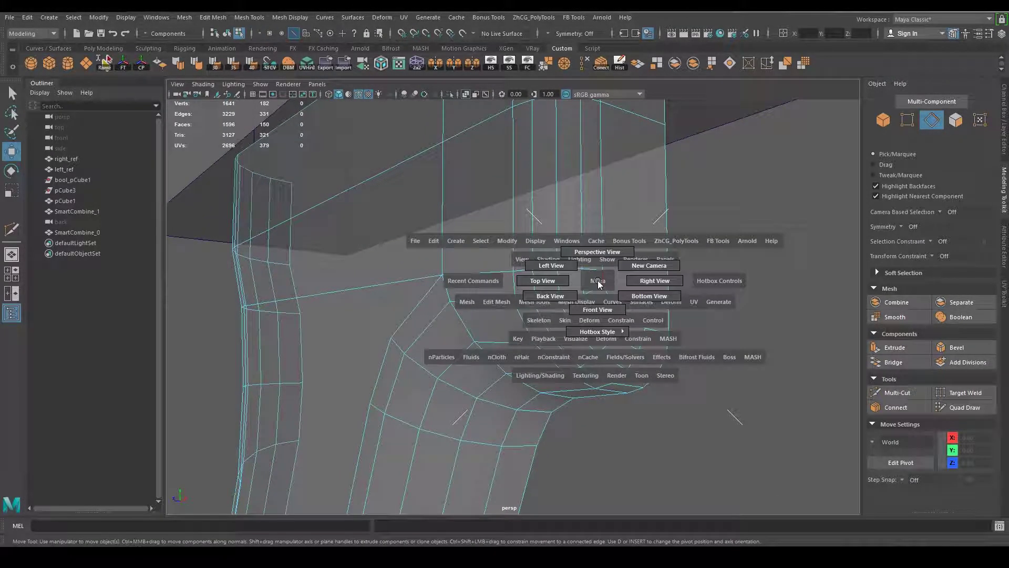
{"action": "left_click_drag", "start_coordinate": [600, 299], "coordinate": [599, 324]}
{"action": "scroll", "coordinate": [715, 305], "scroll_direction": "down", "scroll_amount": 1}
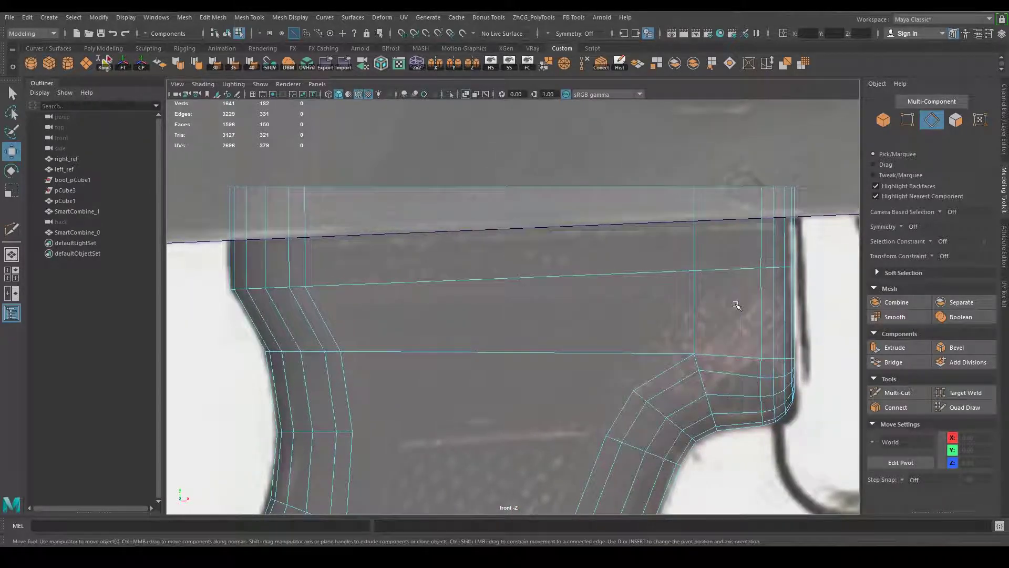
{"action": "scroll", "coordinate": [707, 303], "scroll_direction": "down", "scroll_amount": 1}
{"action": "scroll", "coordinate": [699, 304], "scroll_direction": "down", "scroll_amount": 2}
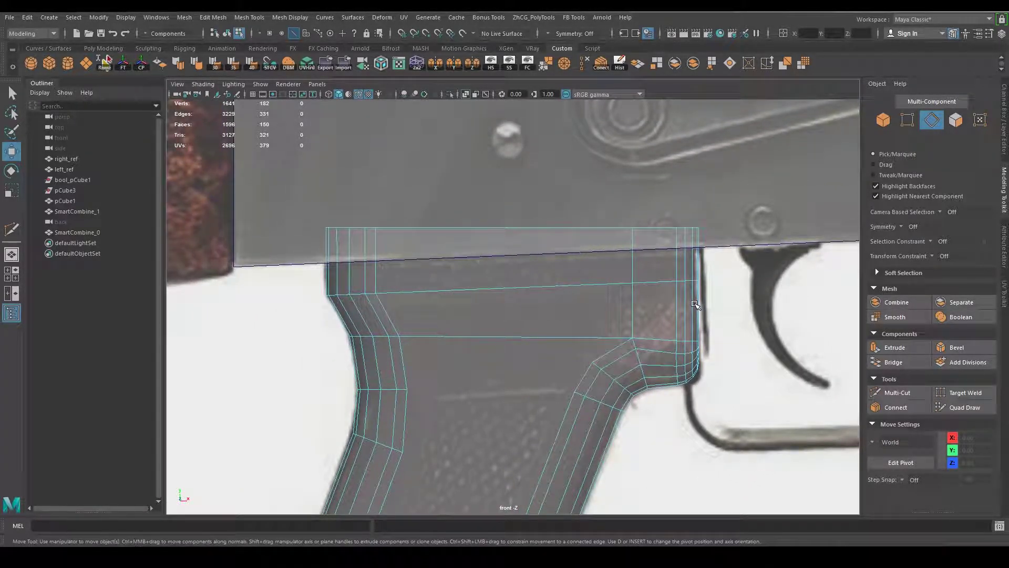
{"action": "mouse_move", "coordinate": [751, 345]}
{"action": "left_mouse_down", "text": "alt"}
{"action": "mouse_move", "coordinate": [679, 302]}
{"action": "mouse_move", "coordinate": [653, 305]}
{"action": "mouse_move", "coordinate": [641, 274]}
{"action": "left_mouse_up", "text": "alt"}
{"action": "key", "text": "space"}
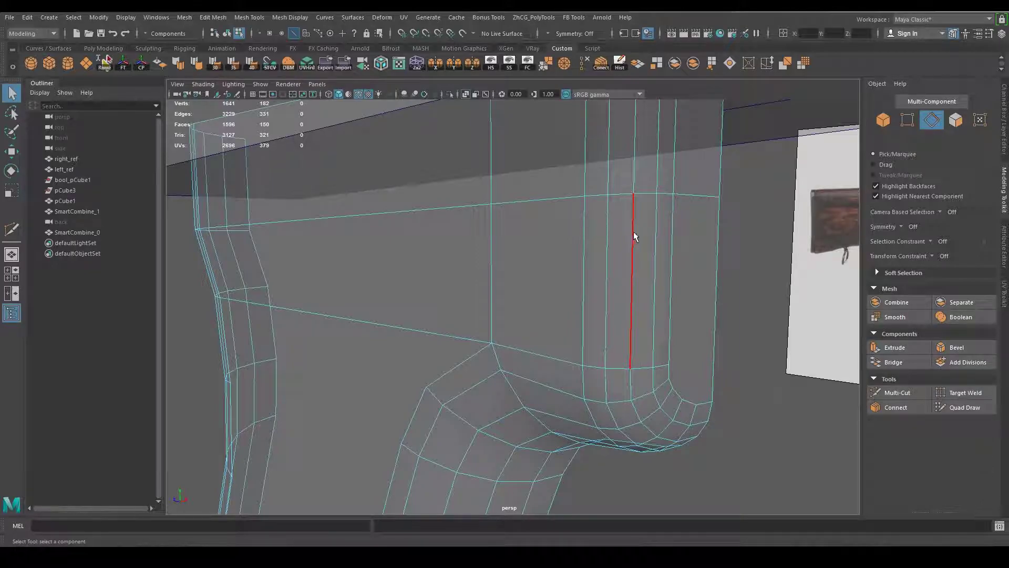
{"action": "left_click_drag", "start_coordinate": [633, 231], "coordinate": [637, 311], "text": "alt"}
{"action": "key", "text": "F8"}
Isolate the grip and select the strip of faces along its top.
{"action": "key", "text": "q"}
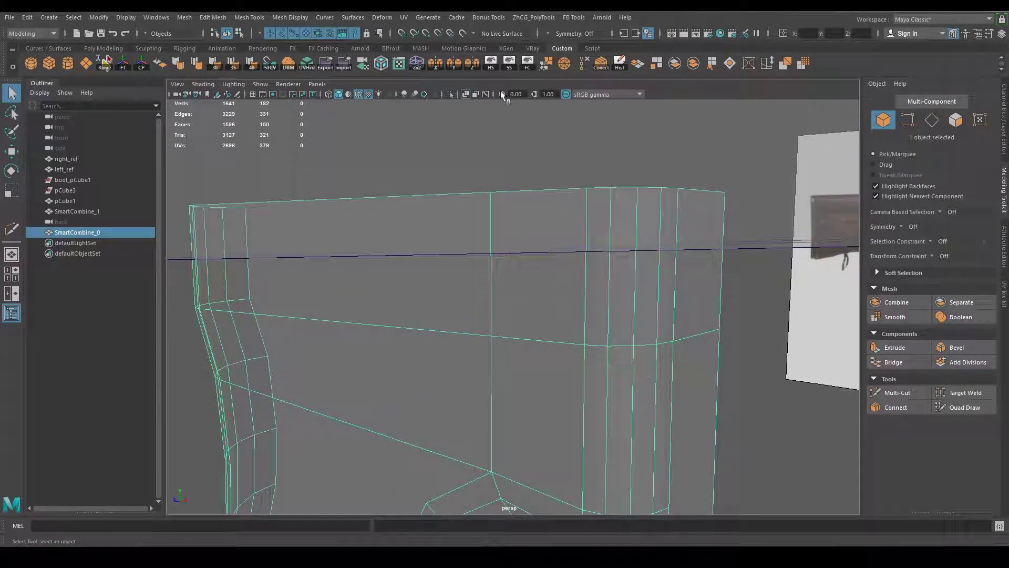
{"action": "left_click", "coordinate": [450, 95]}
{"action": "mouse_move", "coordinate": [578, 247]}
{"action": "left_mouse_down", "text": "alt"}
{"action": "mouse_move", "coordinate": [644, 255]}
{"action": "mouse_move", "coordinate": [686, 242]}
{"action": "left_mouse_up", "text": "alt"}
{"action": "right_click_drag", "start_coordinate": [685, 242], "coordinate": [677, 271]}
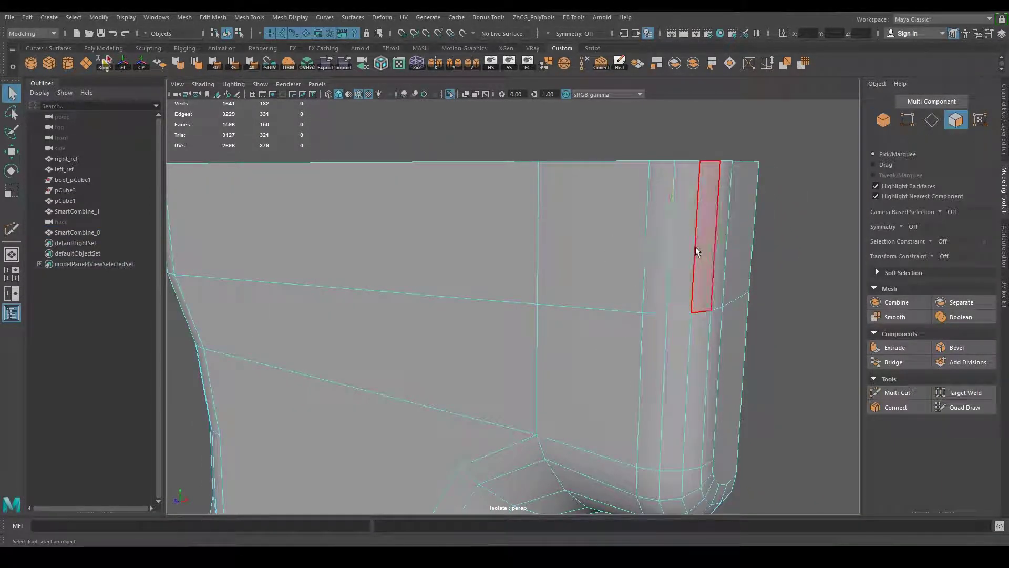
{"action": "left_click", "coordinate": [698, 251]}
{"action": "mouse_move", "coordinate": [679, 245]}
{"action": "left_mouse_down", "text": "alt"}
{"action": "mouse_move", "coordinate": [628, 264]}
{"action": "mouse_move", "coordinate": [659, 263]}
{"action": "left_mouse_up", "text": "alt"}
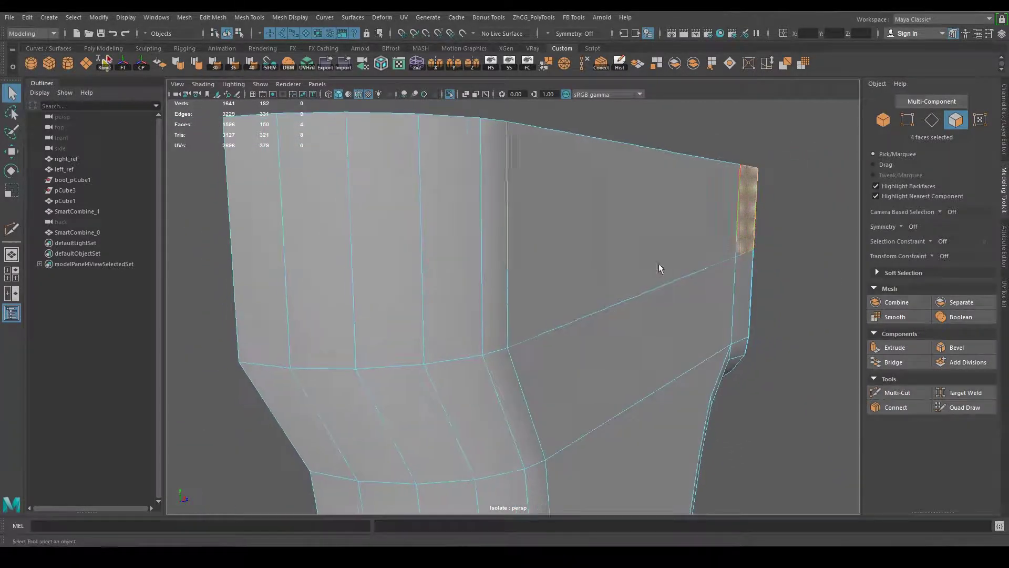
{"action": "left_click", "coordinate": [351, 270], "text": "shift"}
{"action": "left_click", "coordinate": [452, 269], "text": "shift"}
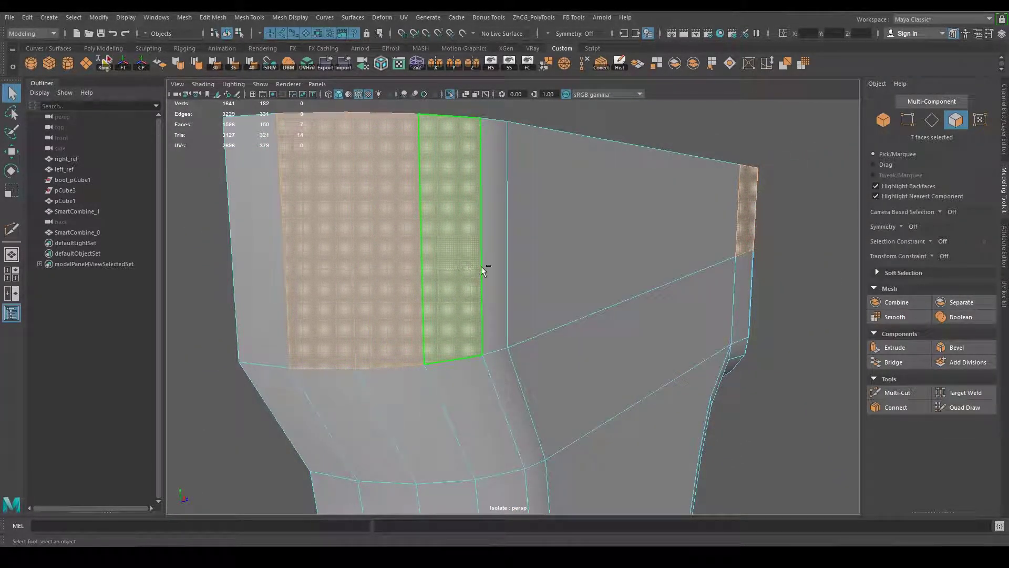
{"action": "left_click", "coordinate": [512, 268], "text": "shift"}
{"action": "mouse_move", "coordinate": [676, 266]}
{"action": "left_mouse_down", "text": "alt"}
{"action": "mouse_move", "coordinate": [531, 259]}
{"action": "mouse_move", "coordinate": [500, 293]}
{"action": "mouse_move", "coordinate": [532, 282]}
{"action": "mouse_move", "coordinate": [515, 276]}
{"action": "left_mouse_up", "text": "alt"}
Extrude the top face strip into a ledge and raise its top edge loop to Y 4.70.
{"action": "key", "text": "w"}
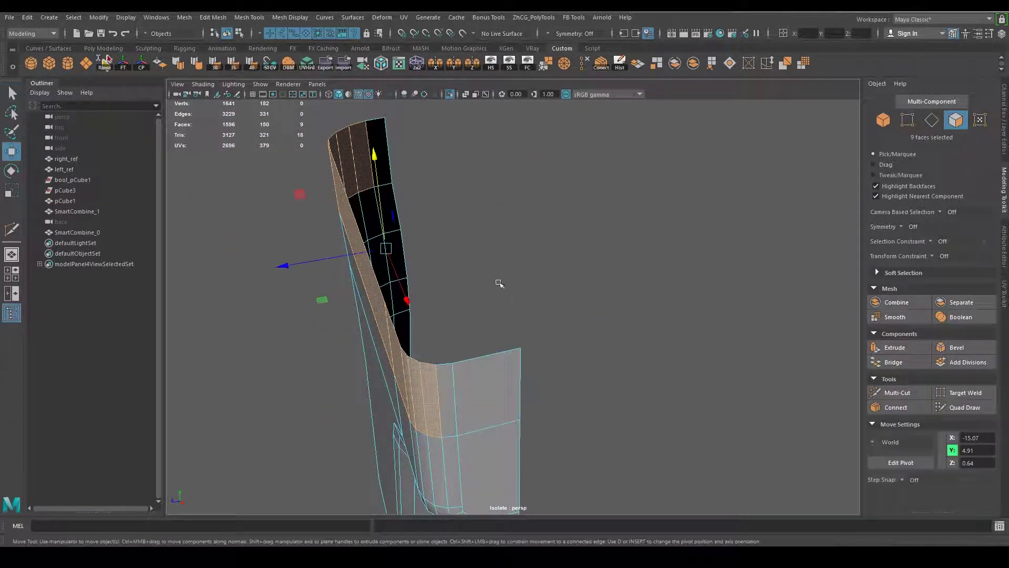
{"action": "left_click_drag", "start_coordinate": [324, 258], "coordinate": [266, 266], "text": "shift"}
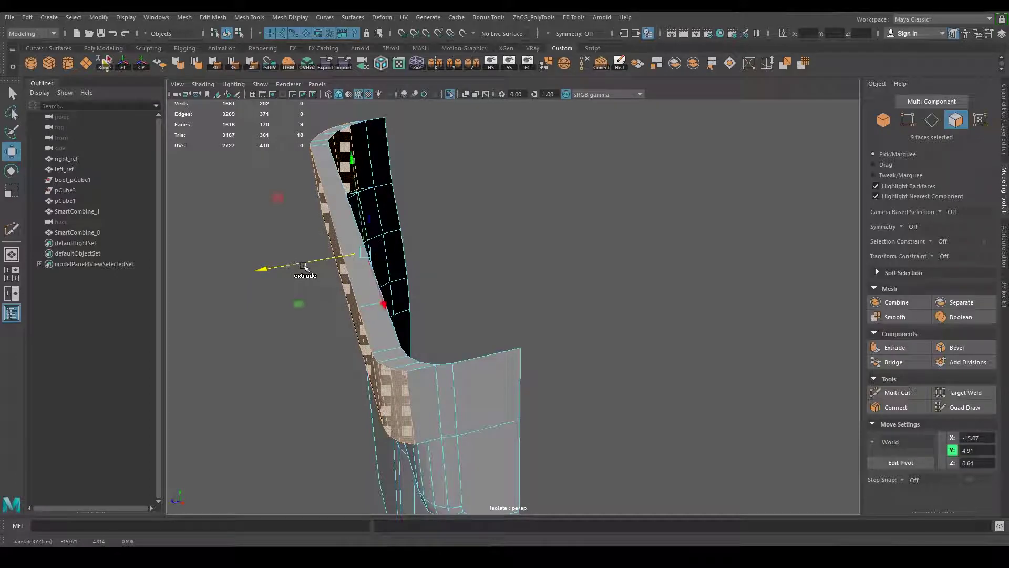
{"action": "mouse_move", "coordinate": [444, 300]}
{"action": "left_mouse_down", "text": "alt"}
{"action": "mouse_move", "coordinate": [463, 266]}
{"action": "mouse_move", "coordinate": [441, 252]}
{"action": "mouse_move", "coordinate": [447, 282]}
{"action": "mouse_move", "coordinate": [368, 273]}
{"action": "mouse_move", "coordinate": [383, 281]}
{"action": "mouse_move", "coordinate": [379, 300]}
{"action": "left_mouse_up", "text": "alt"}
{"action": "scroll", "coordinate": [320, 271], "scroll_direction": "up", "scroll_amount": 3}
{"action": "key", "text": "F10"}
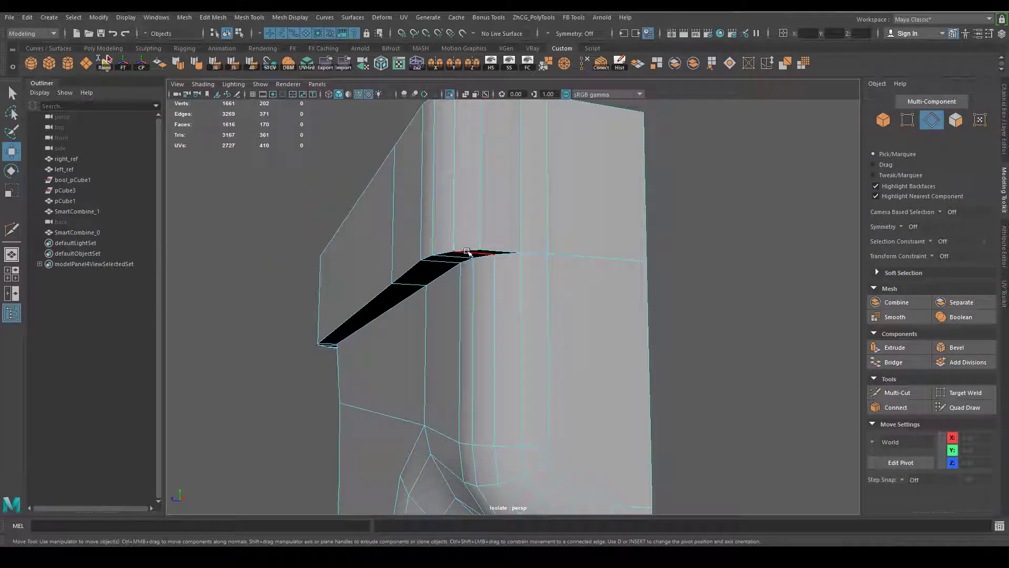
{"action": "mouse_move", "coordinate": [420, 237]}
{"action": "left_mouse_down", "text": "alt"}
{"action": "mouse_move", "coordinate": [461, 202]}
{"action": "mouse_move", "coordinate": [532, 261]}
{"action": "mouse_move", "coordinate": [496, 280]}
{"action": "mouse_move", "coordinate": [311, 196]}
{"action": "left_mouse_up", "text": "alt"}
{"action": "left_click", "coordinate": [462, 202]}
{"action": "double_click", "coordinate": [304, 189], "text": "shift"}
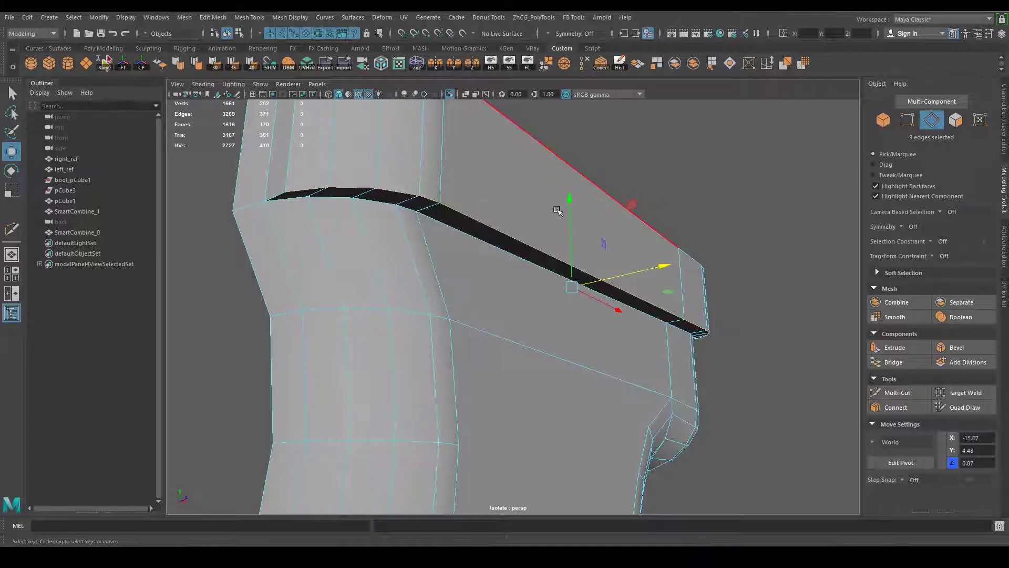
{"action": "mouse_move", "coordinate": [571, 217]}
{"action": "left_mouse_down"}
{"action": "mouse_move", "coordinate": [570, 203]}
{"action": "mouse_move", "coordinate": [599, 282]}
{"action": "mouse_move", "coordinate": [462, 295]}
{"action": "mouse_move", "coordinate": [399, 241]}
{"action": "mouse_move", "coordinate": [388, 284]}
{"action": "mouse_move", "coordinate": [488, 234]}
{"action": "mouse_move", "coordinate": [602, 256]}
{"action": "mouse_move", "coordinate": [467, 268]}
{"action": "left_mouse_up"}
In front view with the full scene shown, lower the ledge's top edges to match the reference.
{"action": "key", "text": "space"}
{"action": "left_click", "coordinate": [489, 298]}
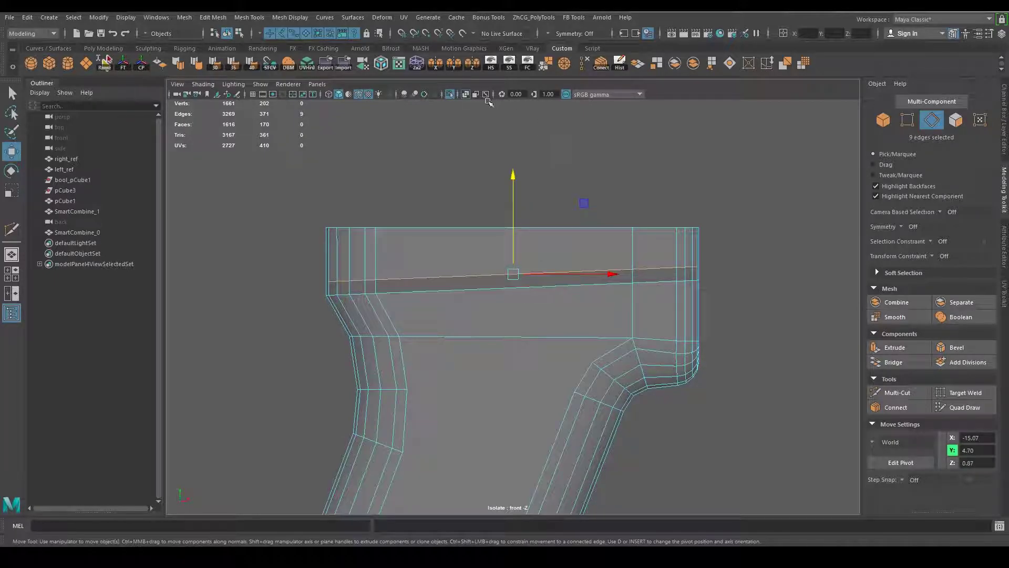
{"action": "left_click", "coordinate": [450, 95]}
{"action": "scroll", "coordinate": [615, 287], "scroll_direction": "up", "scroll_amount": 3}
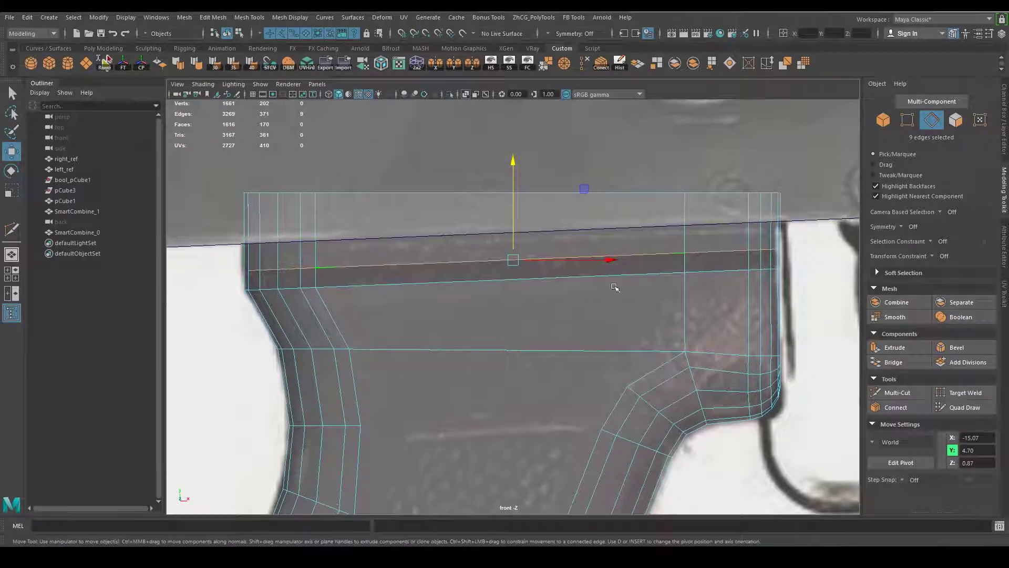
{"action": "left_click_drag", "start_coordinate": [511, 222], "coordinate": [509, 225]}
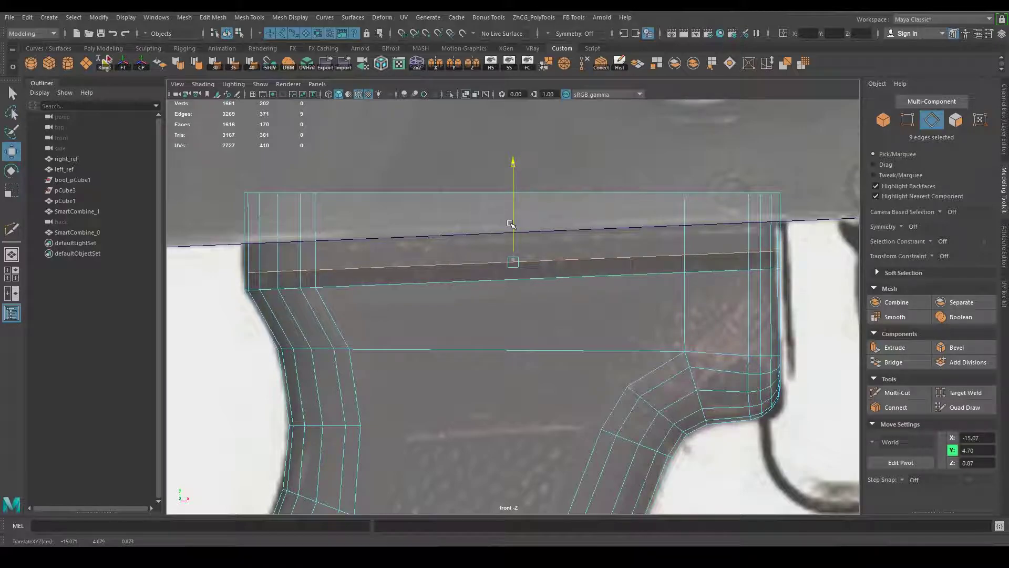
In smooth-shaded perspective, select the edge at the ledge's corner.
{"action": "key", "text": "space"}
{"action": "left_click_drag", "start_coordinate": [570, 258], "coordinate": [570, 231]}
{"action": "mouse_move", "coordinate": [643, 252]}
{"action": "right_mouse_down", "text": "alt"}
{"action": "mouse_move", "coordinate": [642, 266]}
{"action": "mouse_move", "coordinate": [606, 267]}
{"action": "right_mouse_up", "text": "alt"}
{"action": "key", "text": "5"}
{"action": "mouse_move", "coordinate": [604, 260]}
{"action": "left_mouse_down", "text": "alt"}
{"action": "mouse_move", "coordinate": [579, 284]}
{"action": "mouse_move", "coordinate": [632, 268]}
{"action": "mouse_move", "coordinate": [514, 253]}
{"action": "left_mouse_up", "text": "alt"}
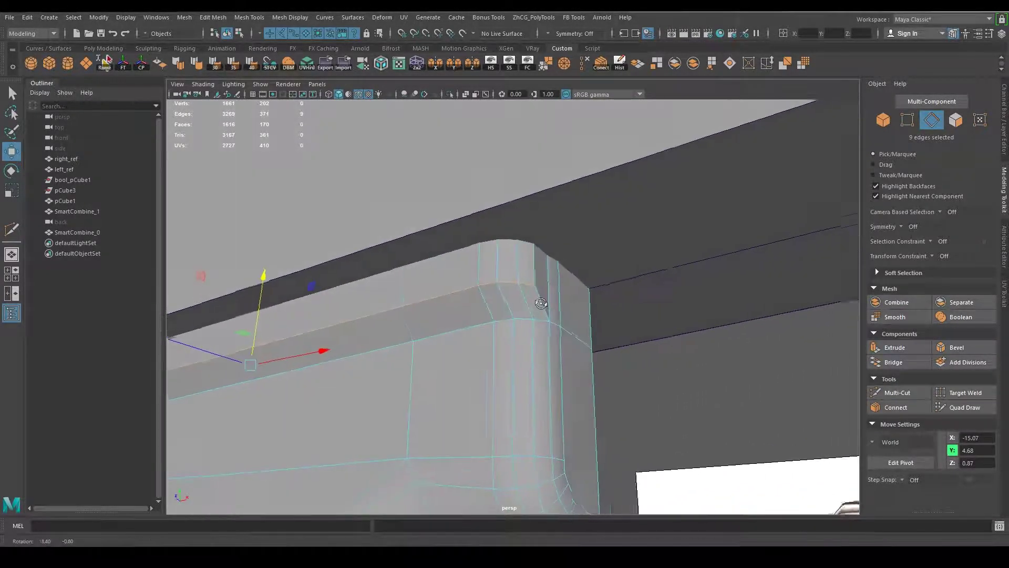
{"action": "right_click_drag", "start_coordinate": [515, 254], "coordinate": [504, 230]}
{"action": "left_click", "coordinate": [509, 250]}
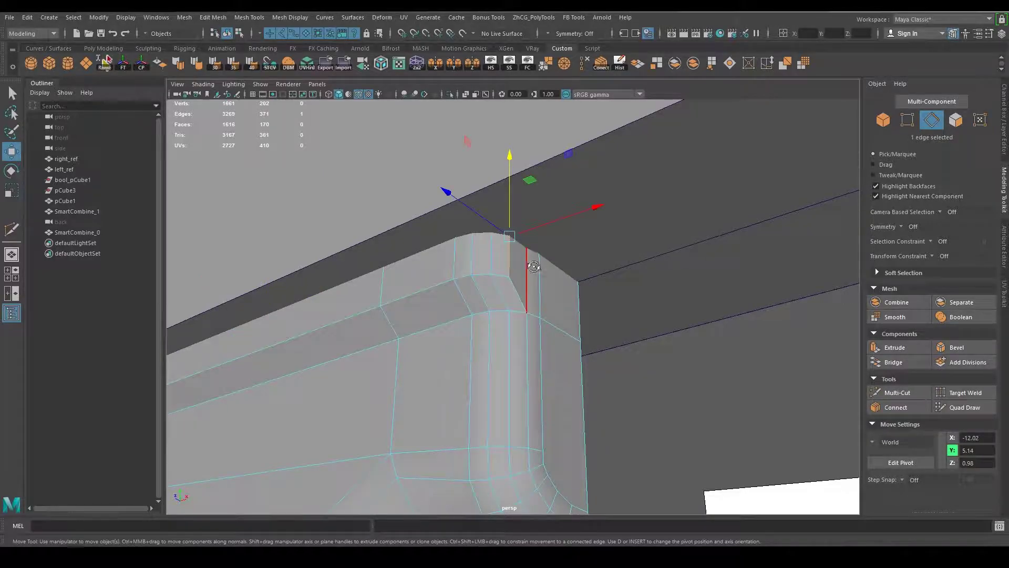
{"action": "left_click_drag", "start_coordinate": [509, 250], "coordinate": [459, 244], "text": "alt"}
{"action": "mouse_move", "coordinate": [405, 197]}
{"action": "left_mouse_down", "text": "alt"}
{"action": "mouse_move", "coordinate": [446, 197]}
{"action": "mouse_move", "coordinate": [526, 233]}
{"action": "mouse_move", "coordinate": [542, 302]}
{"action": "mouse_move", "coordinate": [620, 320]}
{"action": "left_mouse_up", "text": "alt"}
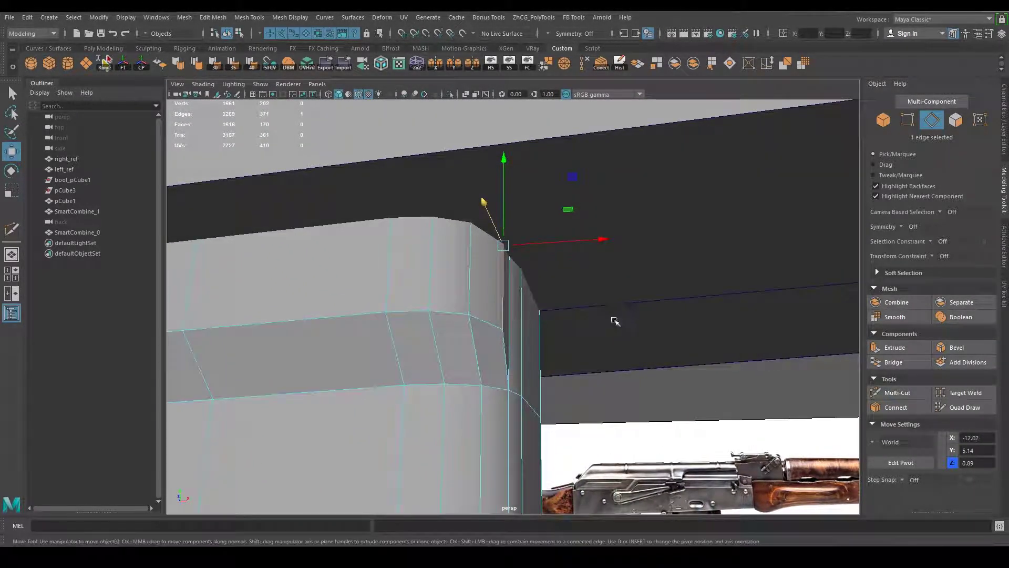
Slide the corner edge along X to about X -12.06, Z 0.89.
{"action": "left_click_drag", "start_coordinate": [600, 240], "coordinate": [597, 239]}
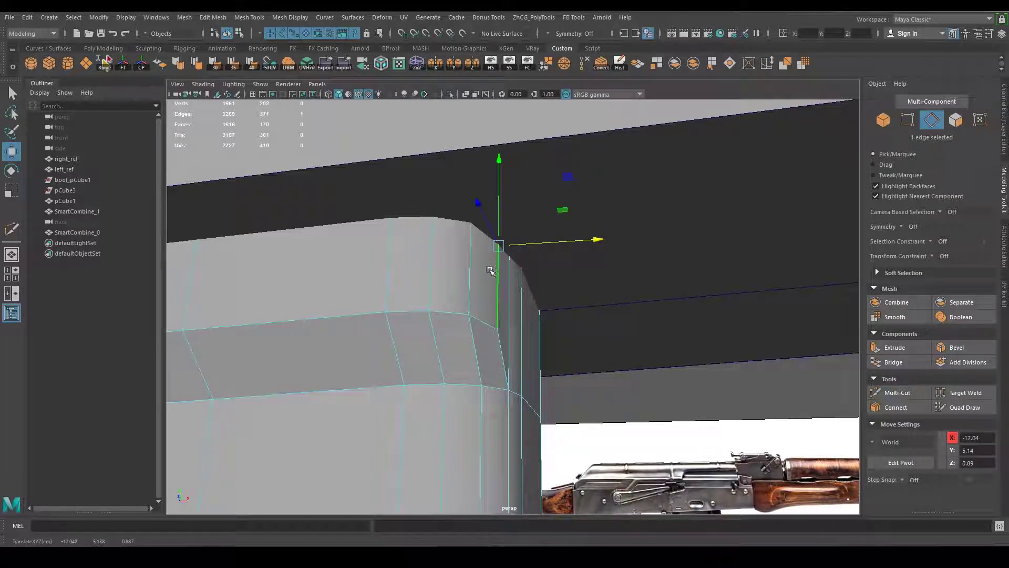
{"action": "middle_click_drag", "start_coordinate": [490, 270], "coordinate": [478, 271]}
{"action": "mouse_move", "coordinate": [565, 217]}
{"action": "left_mouse_down"}
{"action": "mouse_move", "coordinate": [577, 262]}
{"action": "mouse_move", "coordinate": [591, 253]}
{"action": "mouse_move", "coordinate": [588, 241]}
{"action": "mouse_move", "coordinate": [581, 318]}
{"action": "mouse_move", "coordinate": [572, 286]}
{"action": "mouse_move", "coordinate": [576, 329]}
{"action": "mouse_move", "coordinate": [500, 365]}
{"action": "left_mouse_up"}
{"action": "key", "text": "ctrl+z"}
{"action": "key", "text": "ctrl+z"}
{"action": "mouse_move", "coordinate": [472, 254]}
{"action": "right_mouse_down"}
{"action": "mouse_move", "coordinate": [475, 366]}
{"action": "mouse_move", "coordinate": [523, 239]}
{"action": "right_mouse_up"}
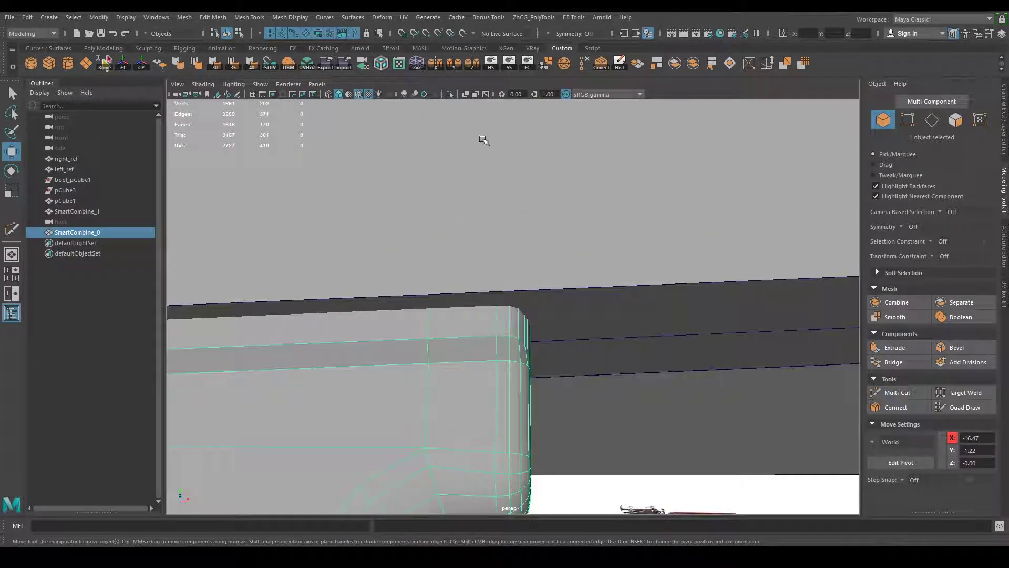
Isolate the grip part in top view and select the edge at its rounded corner.
{"action": "left_click", "coordinate": [447, 93]}
{"action": "key", "text": "space"}
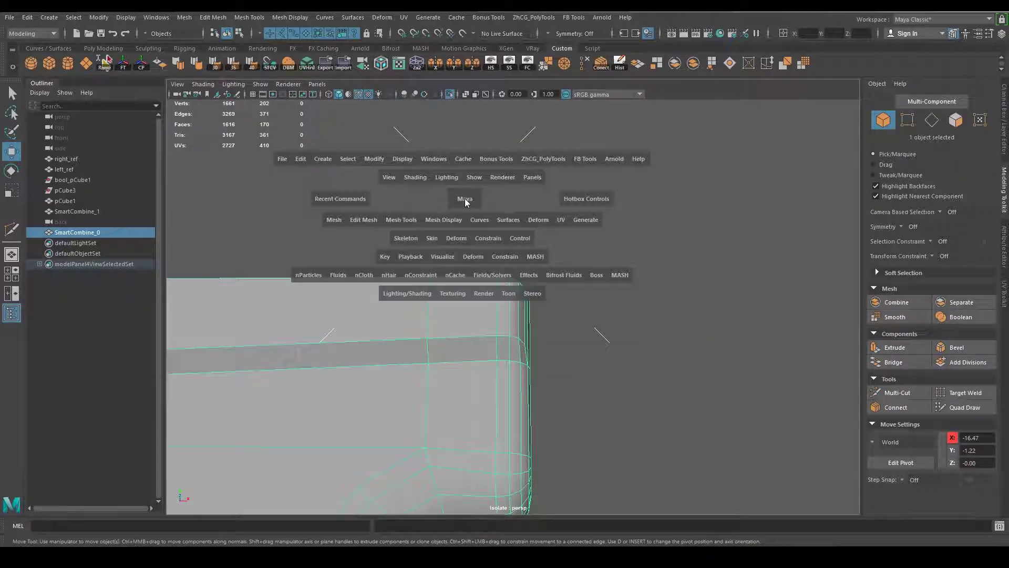
{"action": "left_click", "coordinate": [440, 198]}
{"action": "mouse_move", "coordinate": [467, 250]}
{"action": "right_mouse_down", "text": "alt"}
{"action": "mouse_move", "coordinate": [651, 360]}
{"action": "mouse_move", "coordinate": [554, 339]}
{"action": "mouse_move", "coordinate": [773, 372]}
{"action": "mouse_move", "coordinate": [634, 320]}
{"action": "right_mouse_up", "text": "alt"}
{"action": "right_click_drag", "start_coordinate": [632, 253], "coordinate": [629, 285]}
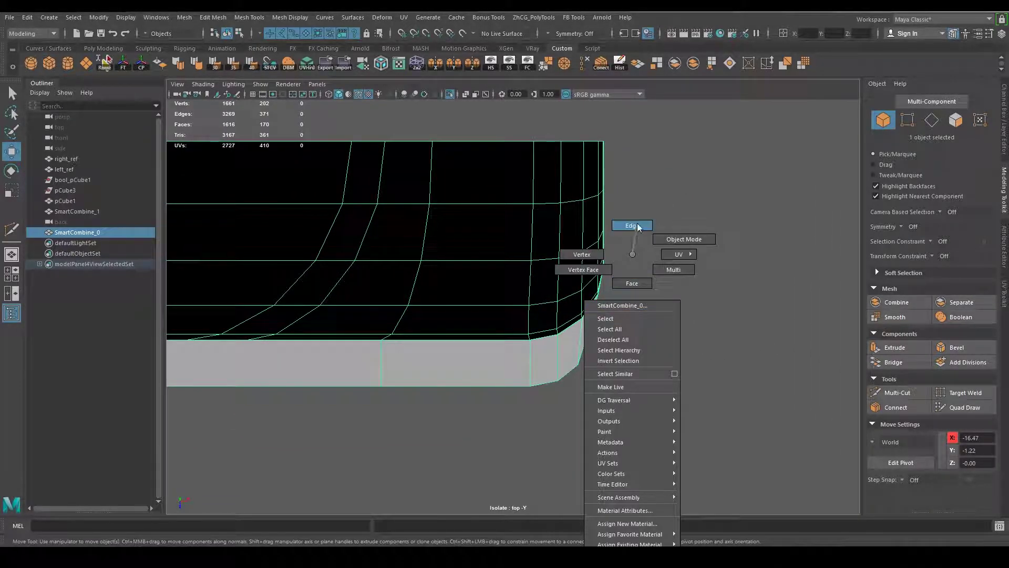
{"action": "right_click_drag", "start_coordinate": [638, 227], "coordinate": [637, 228]}
{"action": "left_click", "coordinate": [621, 315]}
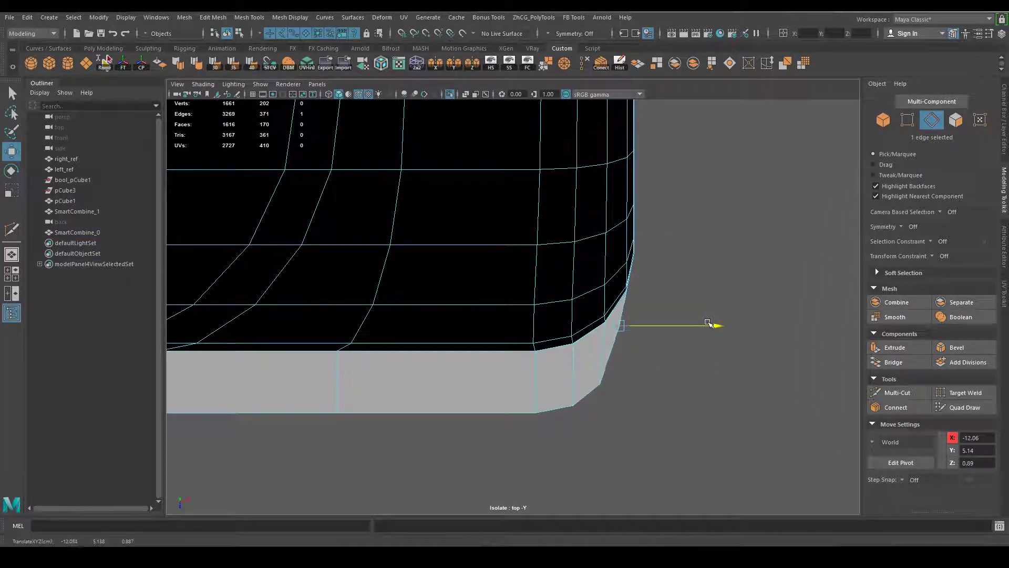
{"action": "left_click", "coordinate": [606, 387]}
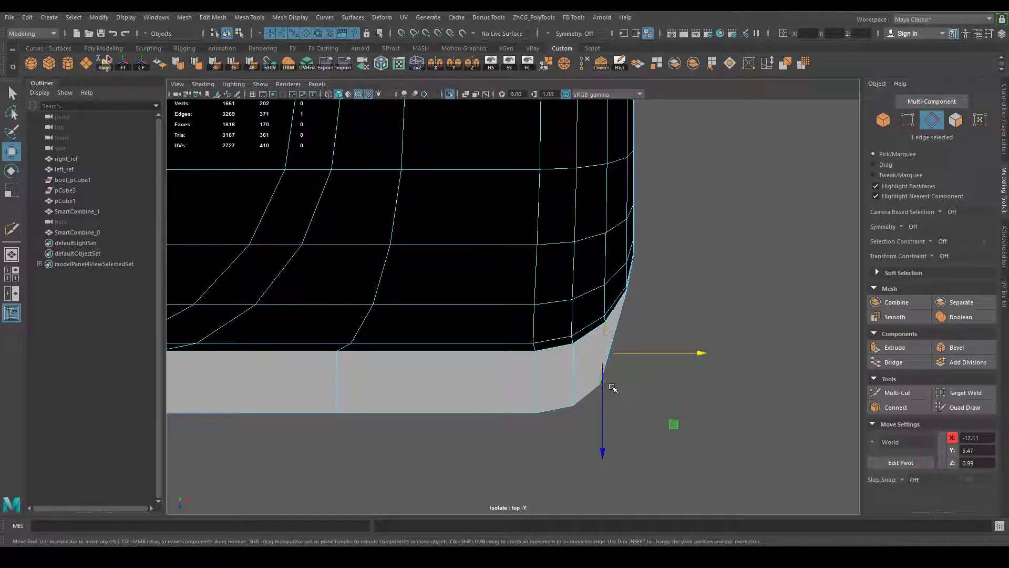
Delete the nine bottom-strip faces between the corners, after undoing a full-loop deletion.
{"action": "right_click_drag", "start_coordinate": [621, 260], "coordinate": [619, 286]}
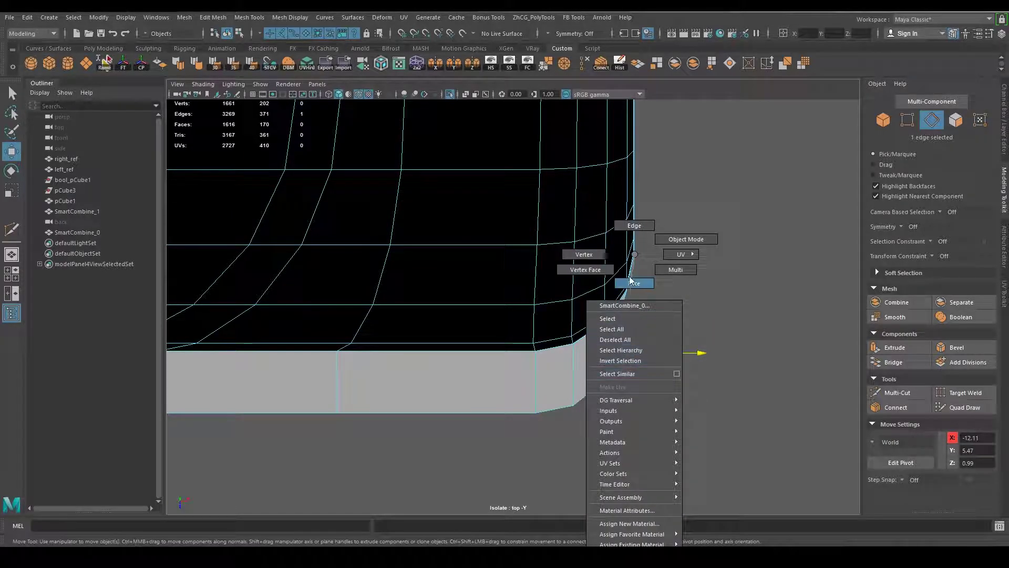
{"action": "left_click", "coordinate": [587, 364]}
{"action": "double_click", "coordinate": [587, 364]}
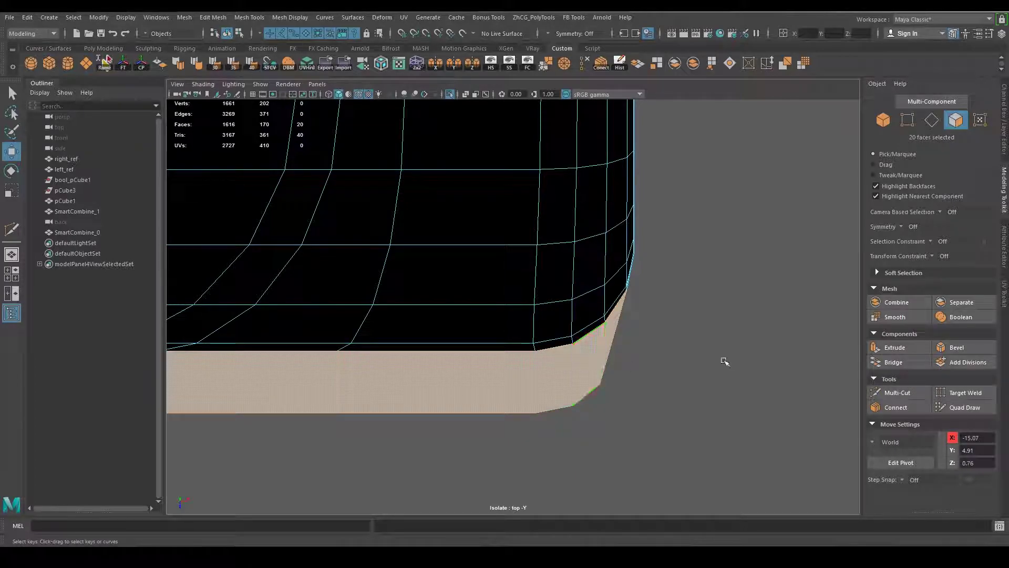
{"action": "key", "text": "f"}
{"action": "key", "text": "Delete"}
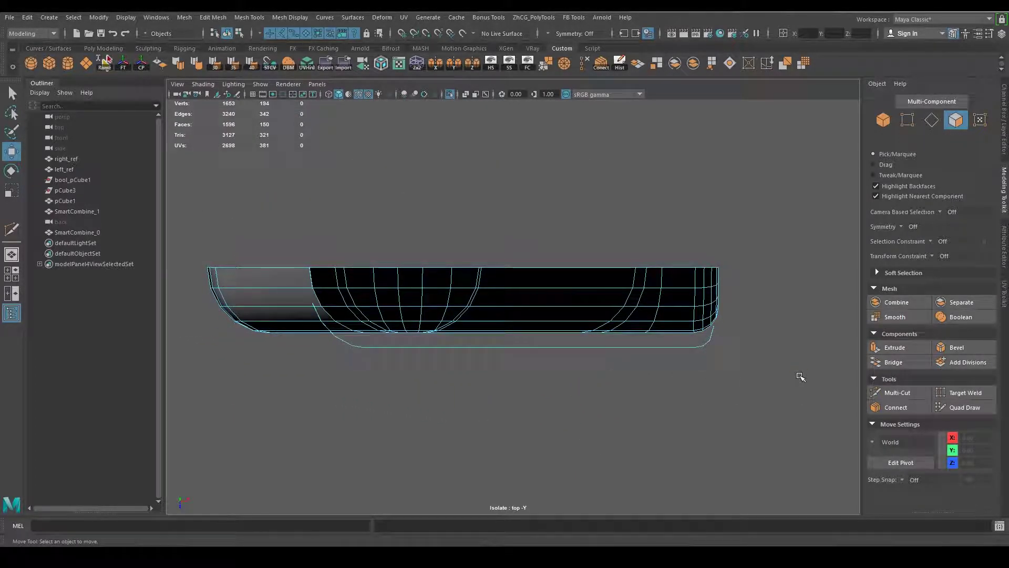
{"action": "key", "text": "ctrl+z"}
{"action": "scroll", "coordinate": [804, 378], "scroll_direction": "up", "scroll_amount": 2}
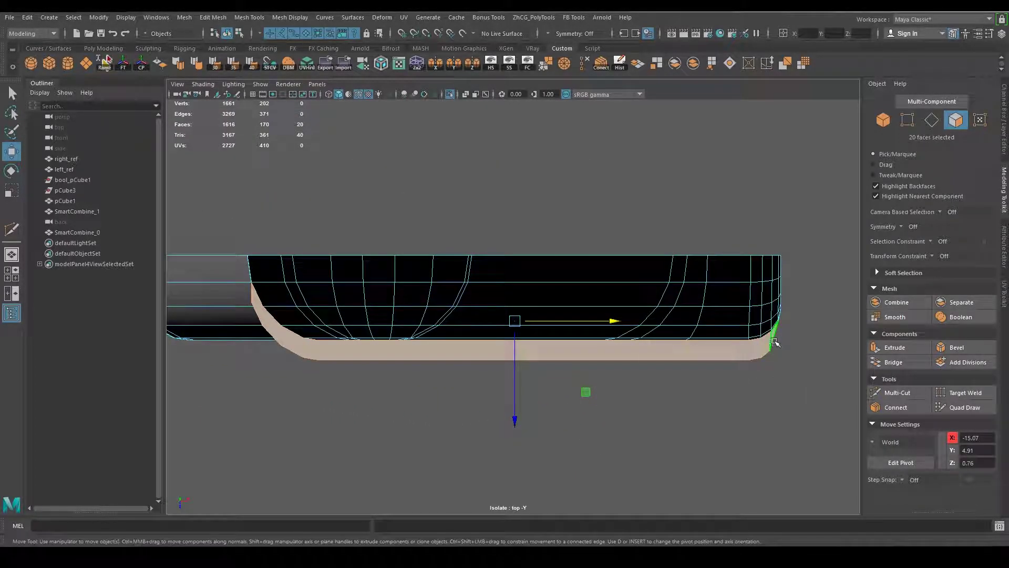
{"action": "left_click", "coordinate": [805, 379]}
{"action": "double_click", "coordinate": [257, 307], "text": "shift"}
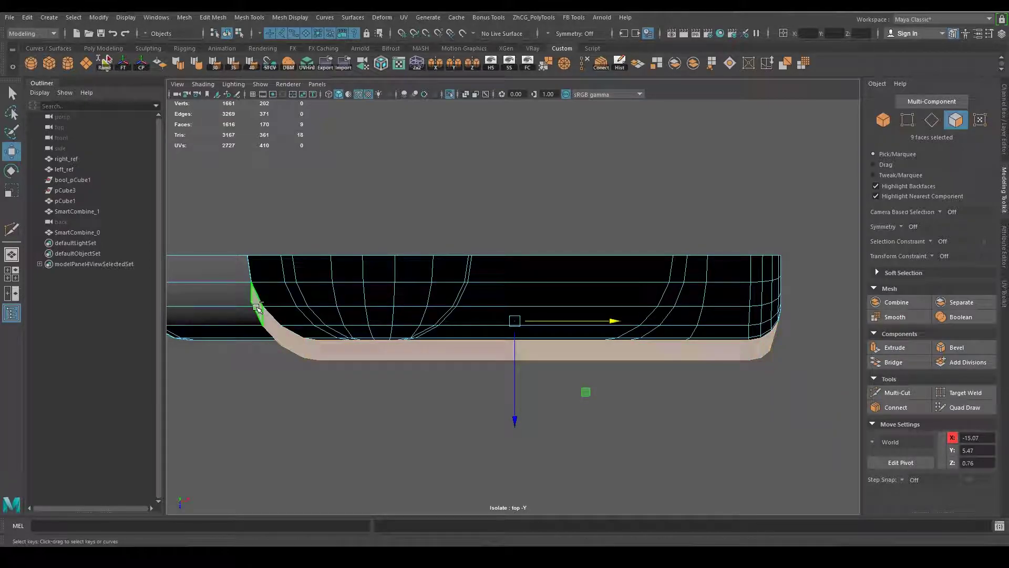
{"action": "key", "text": "Delete"}
In vertex mode, shift the selected vertices and the corner vertex outward along X.
{"action": "scroll", "coordinate": [189, 329], "scroll_direction": "up", "scroll_amount": 3}
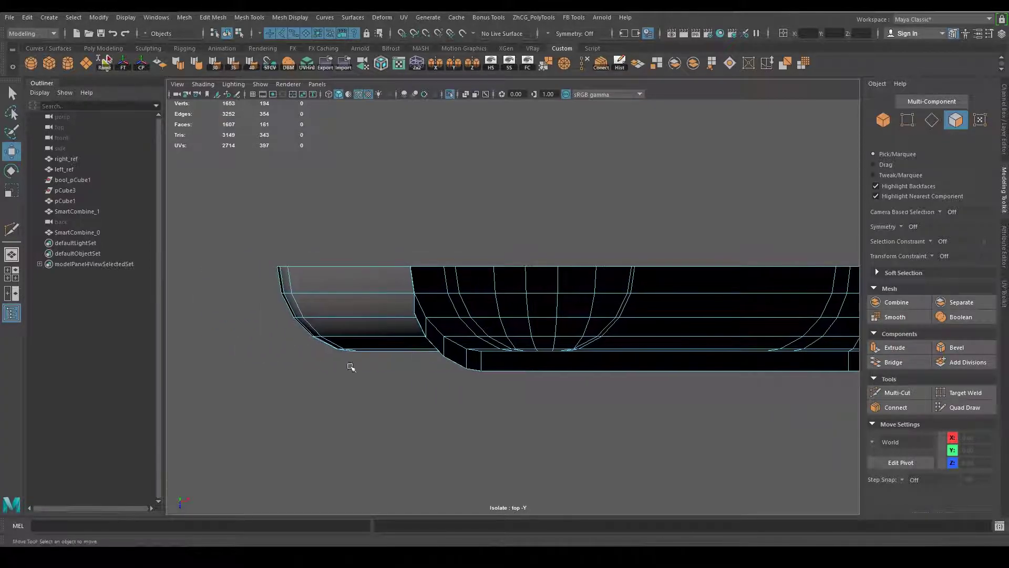
{"action": "scroll", "coordinate": [350, 365], "scroll_direction": "up", "scroll_amount": 3}
{"action": "right_click", "coordinate": [389, 311]}
{"action": "left_click", "coordinate": [351, 253]}
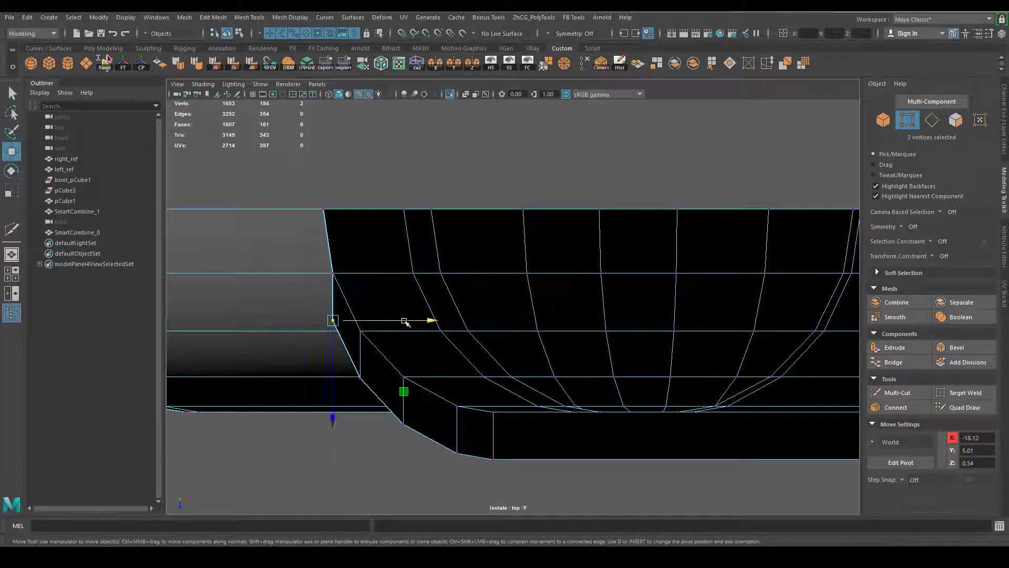
{"action": "left_click_drag", "start_coordinate": [429, 322], "coordinate": [433, 322]}
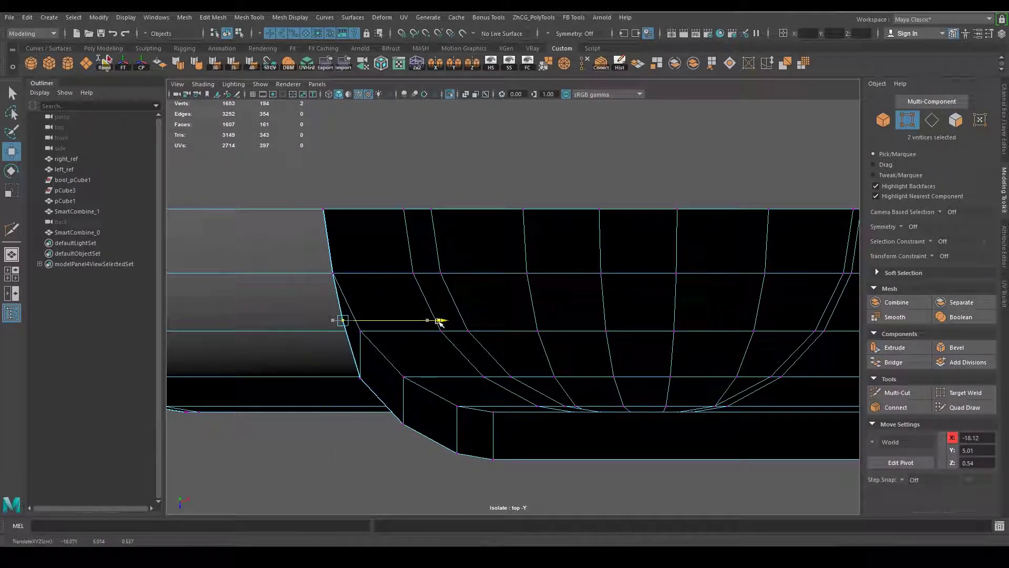
{"action": "scroll", "coordinate": [313, 333], "scroll_direction": "down", "scroll_amount": 2}
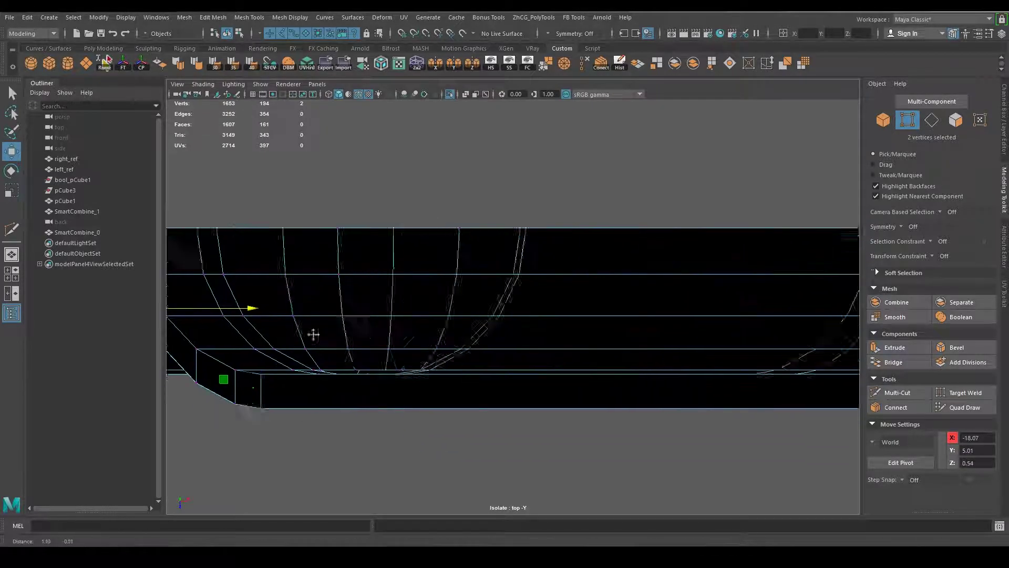
{"action": "middle_click_drag", "start_coordinate": [473, 354], "coordinate": [394, 365], "text": "alt"}
{"action": "scroll", "coordinate": [635, 336], "scroll_direction": "up", "scroll_amount": 2}
{"action": "mouse_move", "coordinate": [635, 335]}
{"action": "middle_mouse_down", "text": "alt"}
{"action": "mouse_move", "coordinate": [608, 368]}
{"action": "mouse_move", "coordinate": [590, 341]}
{"action": "middle_mouse_up", "text": "alt"}
{"action": "left_click_drag", "start_coordinate": [634, 340], "coordinate": [648, 340]}
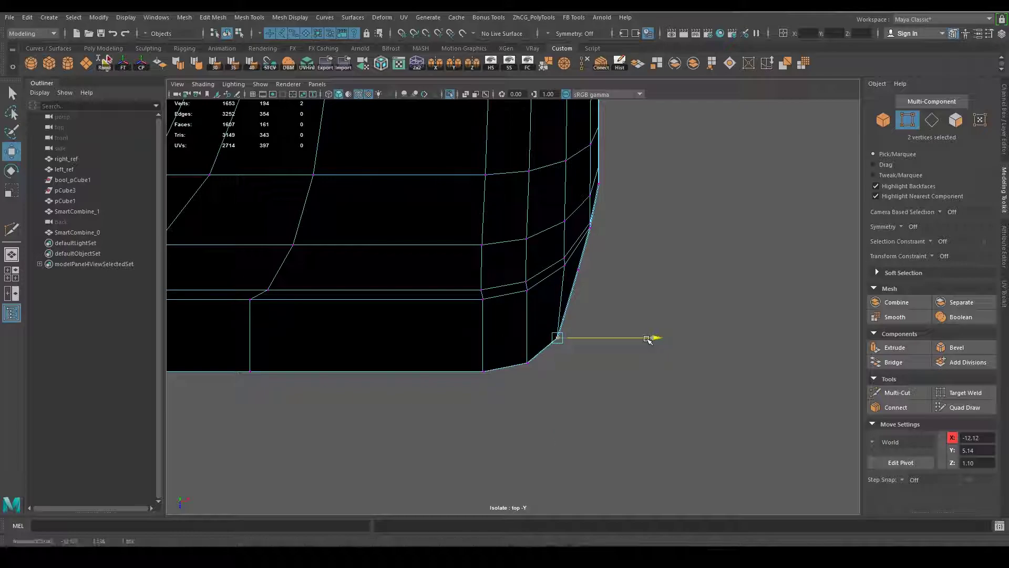
In perspective, slide the two corner vertices outward along X.
{"action": "key", "text": "space"}
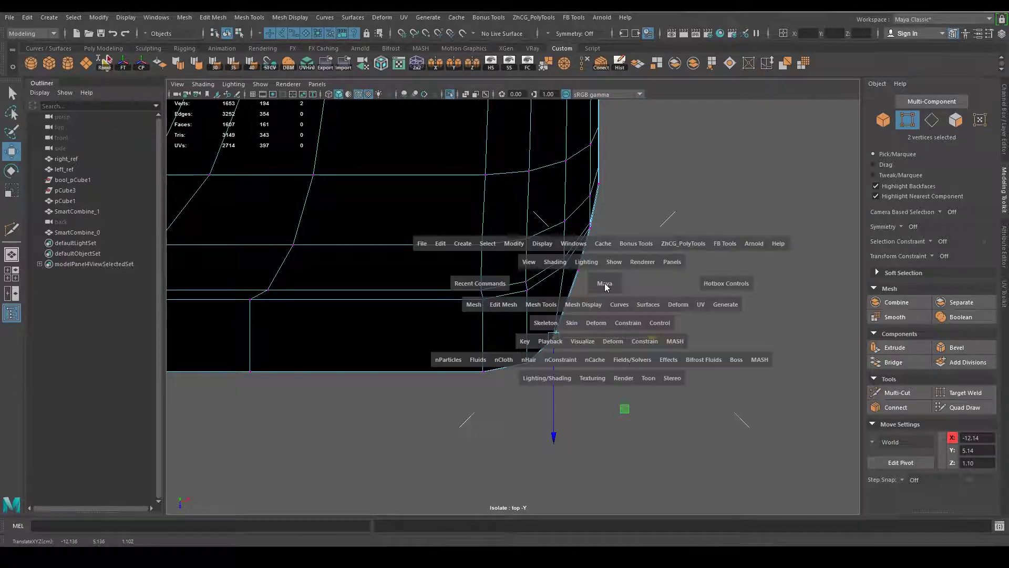
{"action": "left_click_drag", "start_coordinate": [604, 293], "coordinate": [599, 255]}
{"action": "mouse_move", "coordinate": [631, 349]}
{"action": "left_mouse_down", "text": "alt"}
{"action": "mouse_move", "coordinate": [519, 349]}
{"action": "mouse_move", "coordinate": [611, 348]}
{"action": "mouse_move", "coordinate": [613, 361]}
{"action": "left_mouse_up", "text": "alt"}
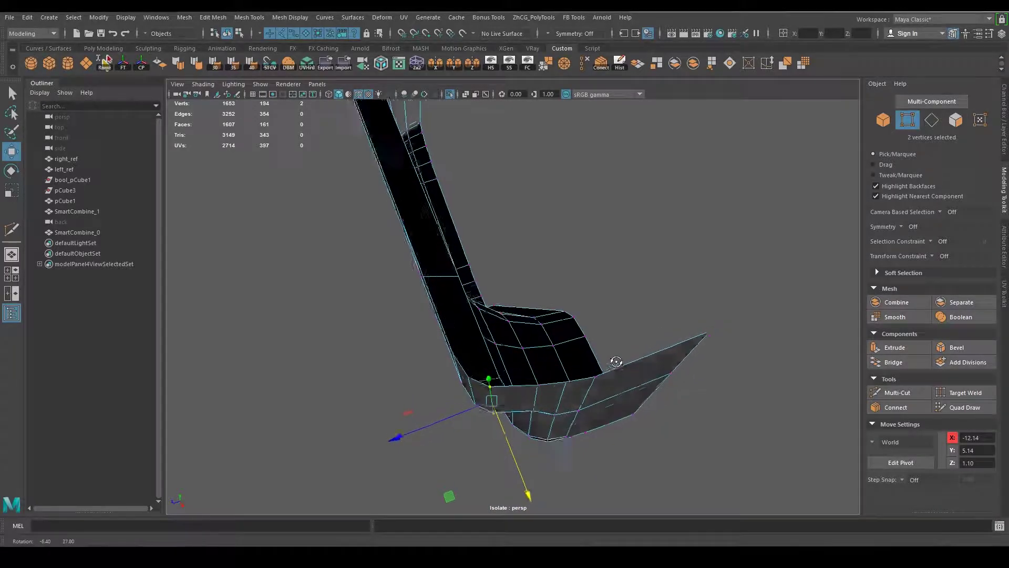
{"action": "key", "text": "f"}
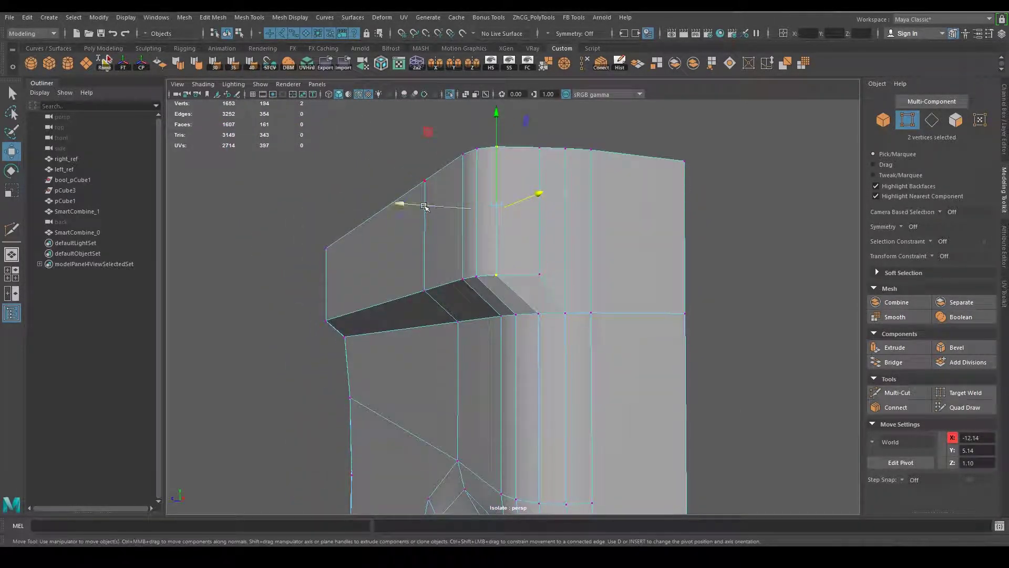
{"action": "left_click_drag", "start_coordinate": [424, 206], "coordinate": [428, 207]}
{"action": "mouse_move", "coordinate": [483, 233]}
{"action": "left_mouse_down", "text": "alt"}
{"action": "mouse_move", "coordinate": [591, 307]}
{"action": "mouse_move", "coordinate": [552, 326]}
{"action": "left_mouse_up", "text": "alt"}
Back in top view, nudge the corner vertices, ending at X -12.20, Z 1.15.
{"action": "key", "text": "space"}
{"action": "left_click", "coordinate": [552, 326]}
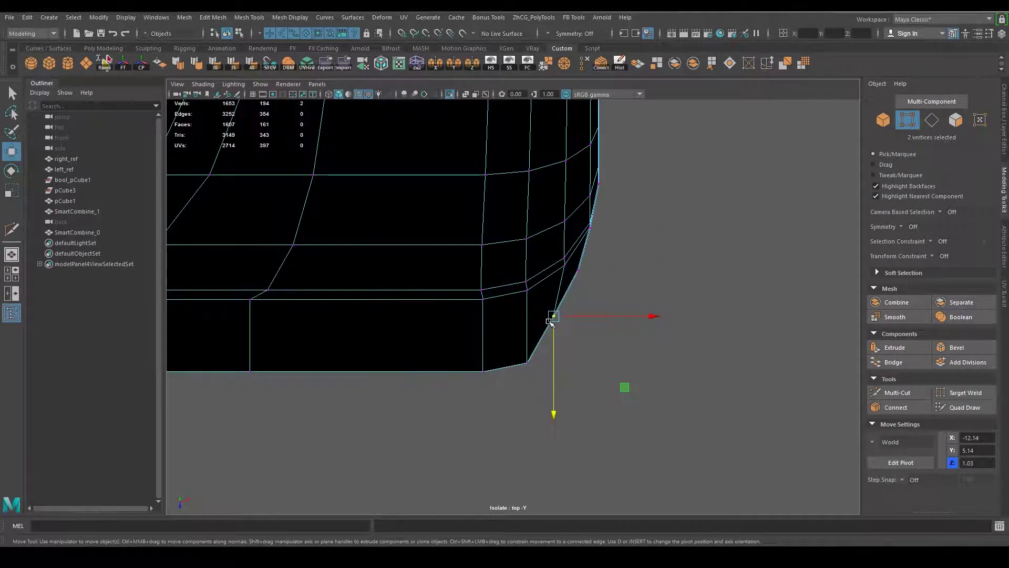
{"action": "left_click_drag", "start_coordinate": [654, 319], "coordinate": [656, 320]}
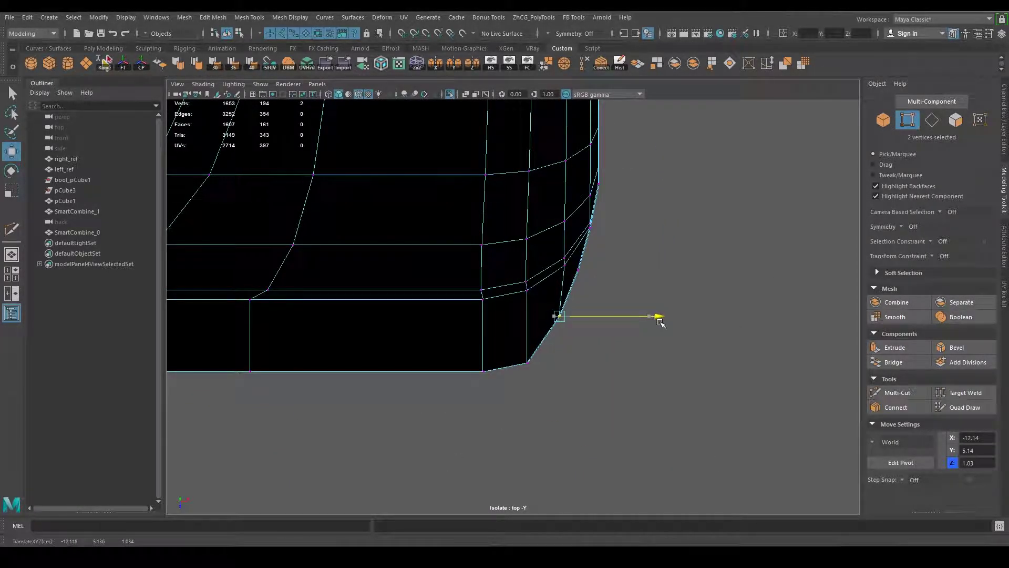
{"action": "left_click_drag", "start_coordinate": [514, 339], "coordinate": [536, 366]}
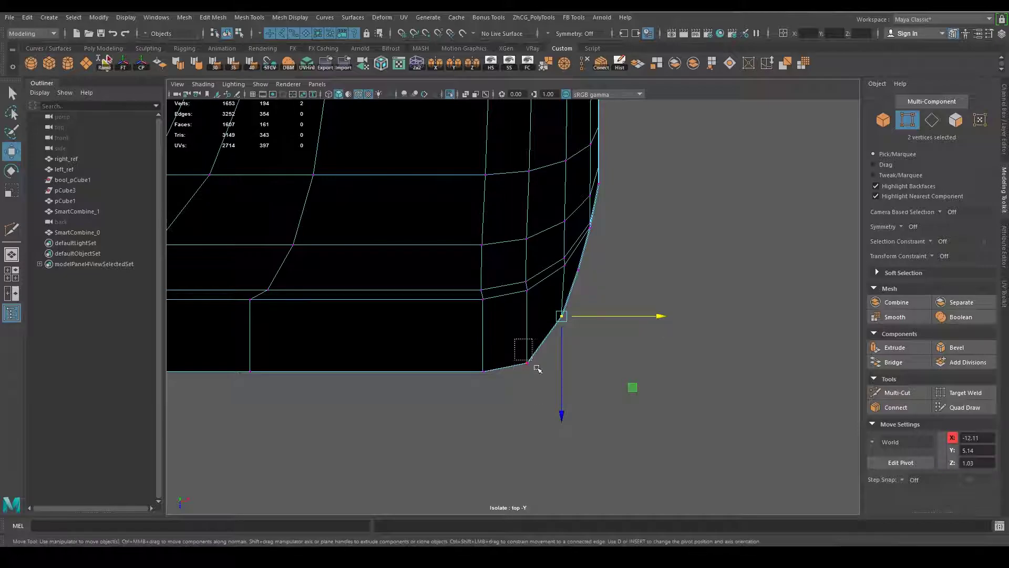
{"action": "middle_click_drag", "start_coordinate": [598, 436], "coordinate": [602, 431]}
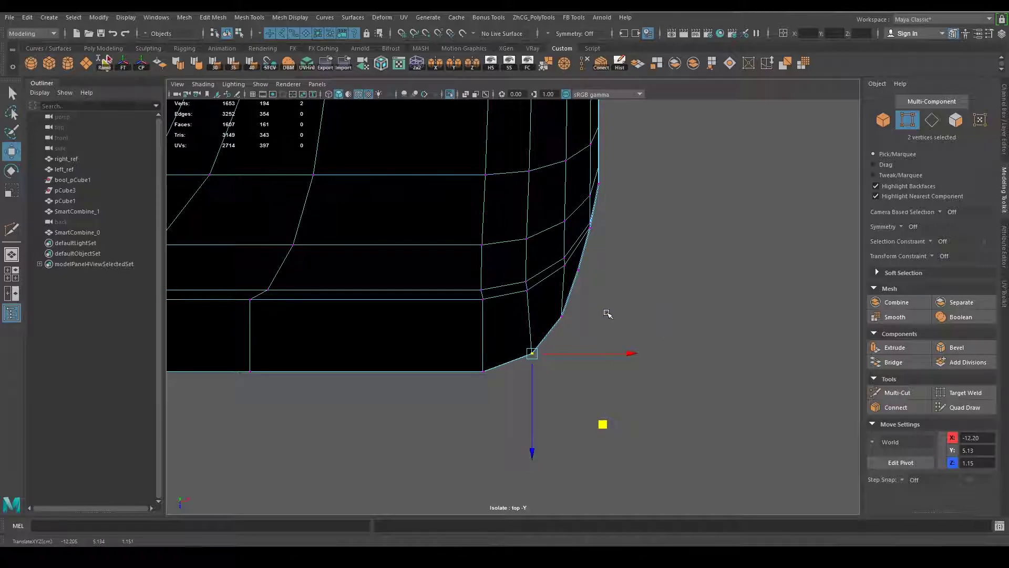
{"action": "key", "text": "space"}
{"action": "mouse_move", "coordinate": [598, 319]}
{"action": "left_mouse_down"}
{"action": "mouse_move", "coordinate": [590, 296]}
{"action": "mouse_move", "coordinate": [606, 311]}
{"action": "left_mouse_up"}
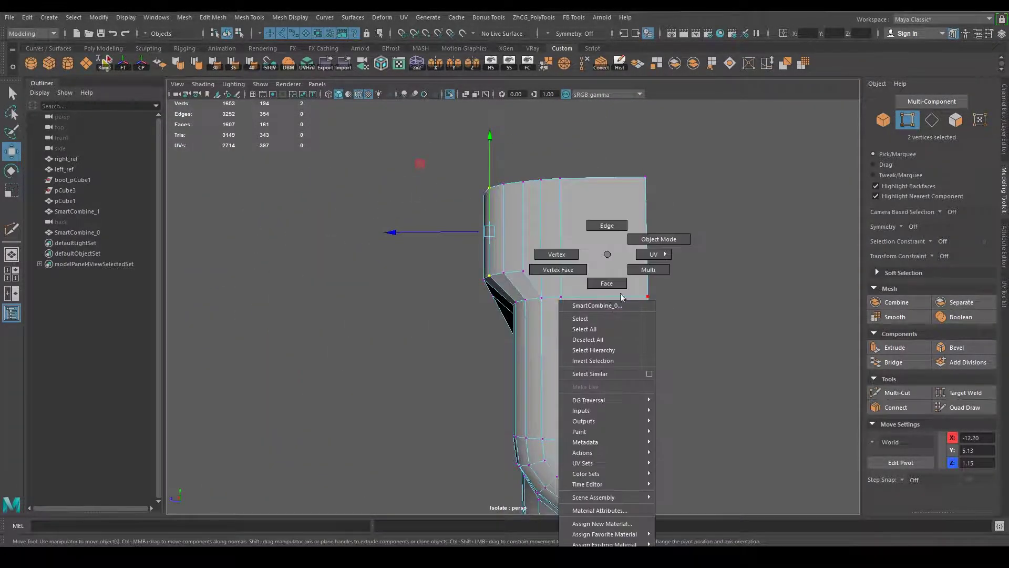
{"action": "right_click_drag", "start_coordinate": [607, 310], "coordinate": [683, 308]}
Select the grip part and soften all its edges with the Soften Edge shelf button.
{"action": "left_click", "coordinate": [721, 310]}
{"action": "mouse_move", "coordinate": [721, 310]}
{"action": "left_mouse_down", "text": "alt"}
{"action": "mouse_move", "coordinate": [578, 367]}
{"action": "mouse_move", "coordinate": [608, 371]}
{"action": "left_mouse_up", "text": "alt"}
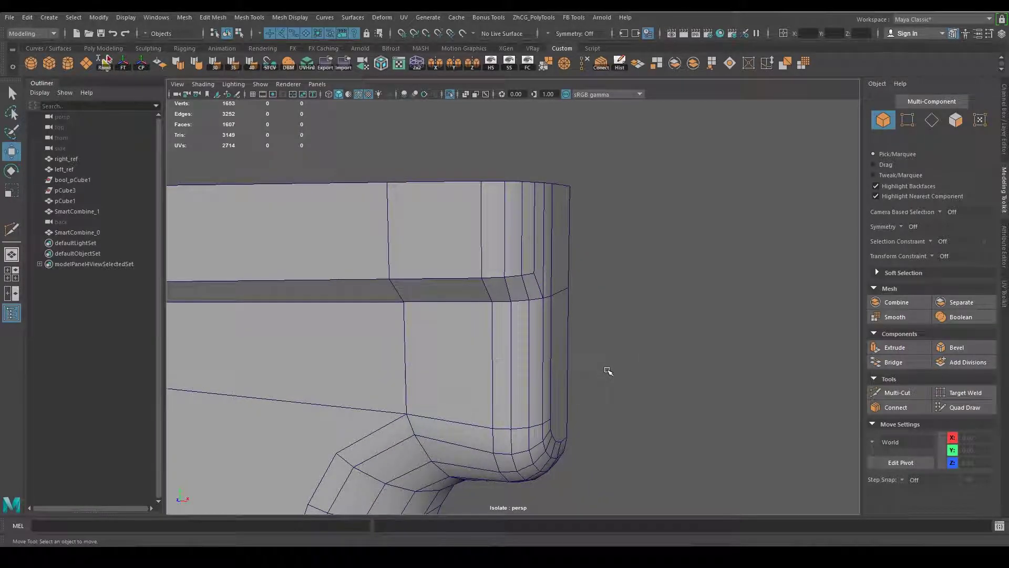
{"action": "mouse_move", "coordinate": [674, 367]}
{"action": "left_mouse_down", "text": "alt"}
{"action": "mouse_move", "coordinate": [538, 331]}
{"action": "mouse_move", "coordinate": [691, 298]}
{"action": "mouse_move", "coordinate": [568, 292]}
{"action": "mouse_move", "coordinate": [602, 284]}
{"action": "mouse_move", "coordinate": [392, 308]}
{"action": "mouse_move", "coordinate": [495, 326]}
{"action": "left_mouse_up", "text": "alt"}
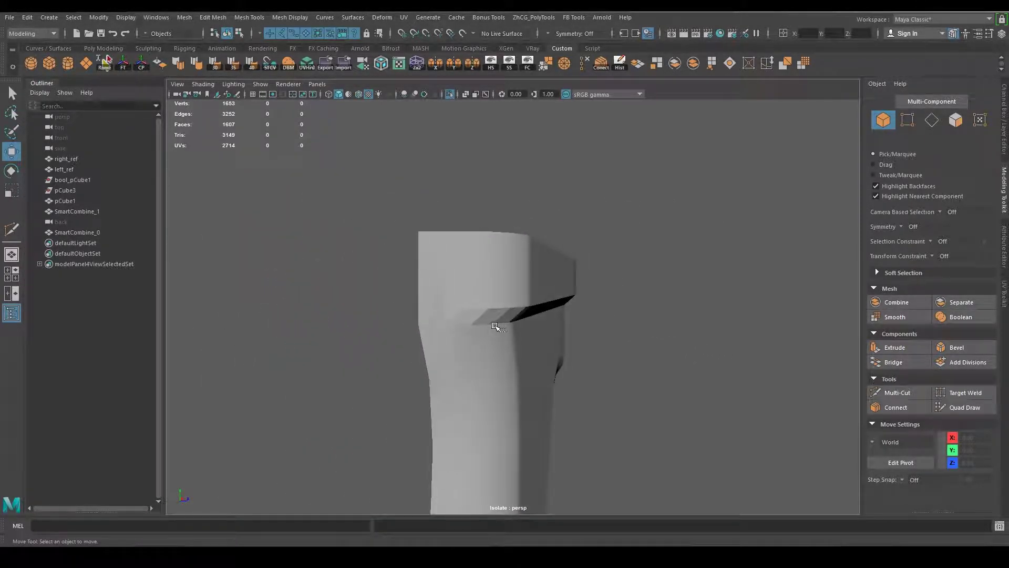
{"action": "left_click", "coordinate": [495, 326]}
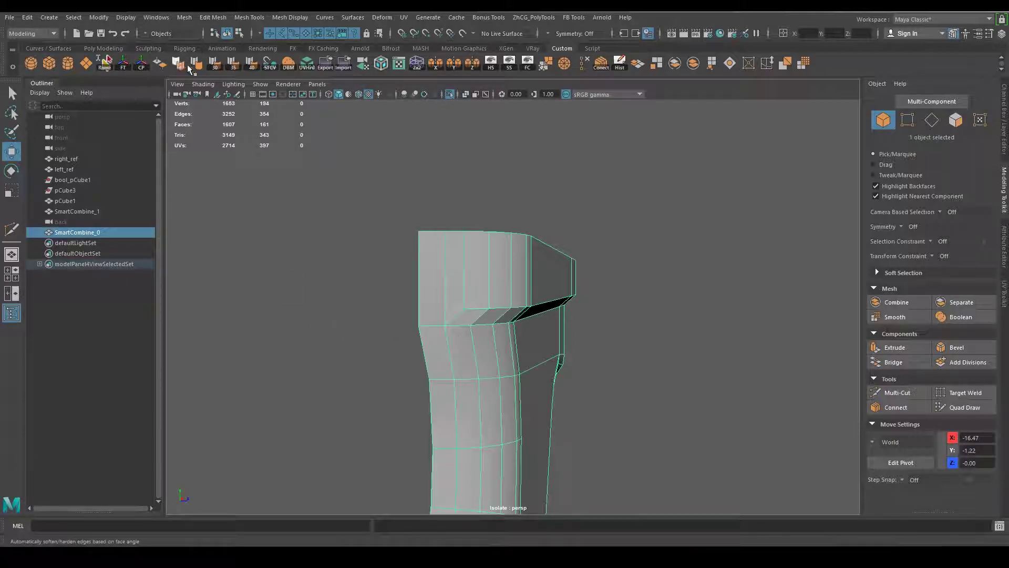
{"action": "left_click", "coordinate": [201, 61]}
{"action": "mouse_move", "coordinate": [526, 315]}
{"action": "left_mouse_down", "text": "alt"}
{"action": "mouse_move", "coordinate": [715, 349]}
{"action": "mouse_move", "coordinate": [646, 313]}
{"action": "mouse_move", "coordinate": [543, 329]}
{"action": "left_mouse_up", "text": "alt"}
Select the two edge loops around the top ledge and harden them.
{"action": "left_click", "coordinate": [736, 345]}
{"action": "left_click", "coordinate": [569, 295]}
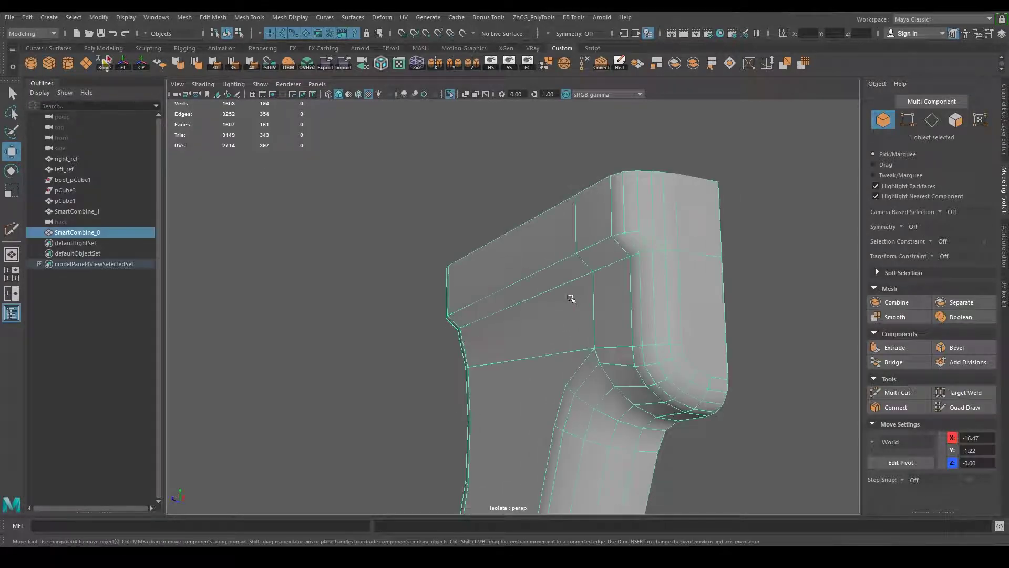
{"action": "right_click", "coordinate": [566, 254]}
{"action": "left_click", "coordinate": [566, 225]}
{"action": "double_click", "coordinate": [542, 237]}
{"action": "mouse_move", "coordinate": [541, 237]}
{"action": "left_mouse_down", "text": "alt"}
{"action": "mouse_move", "coordinate": [665, 286]}
{"action": "mouse_move", "coordinate": [549, 321]}
{"action": "left_mouse_up", "text": "alt"}
{"action": "double_click", "coordinate": [548, 319], "text": "shift"}
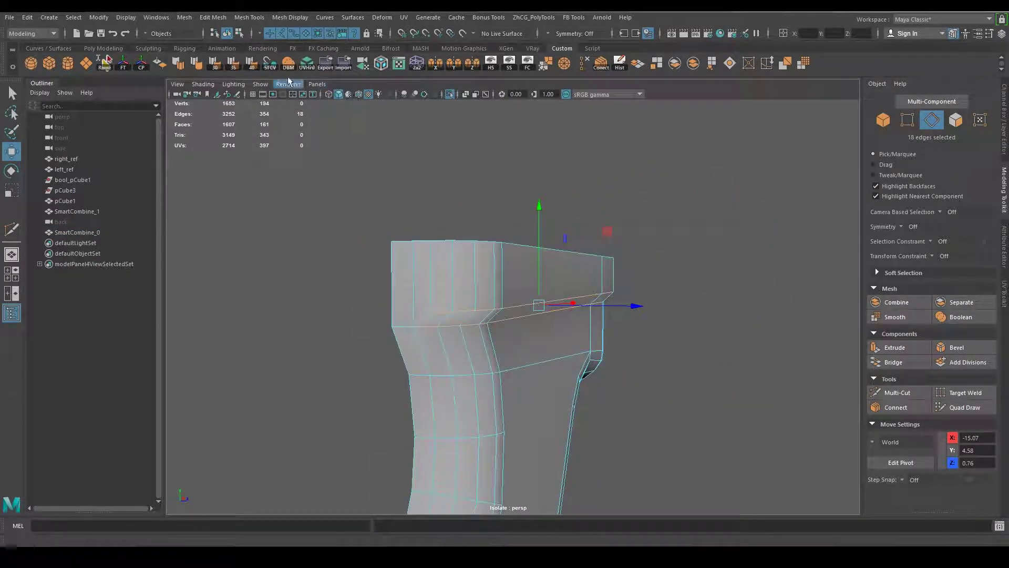
{"action": "left_click", "coordinate": [177, 64]}
Return to object mode and inspect the hardened ledge crease around the top block.
{"action": "right_click", "coordinate": [444, 253]}
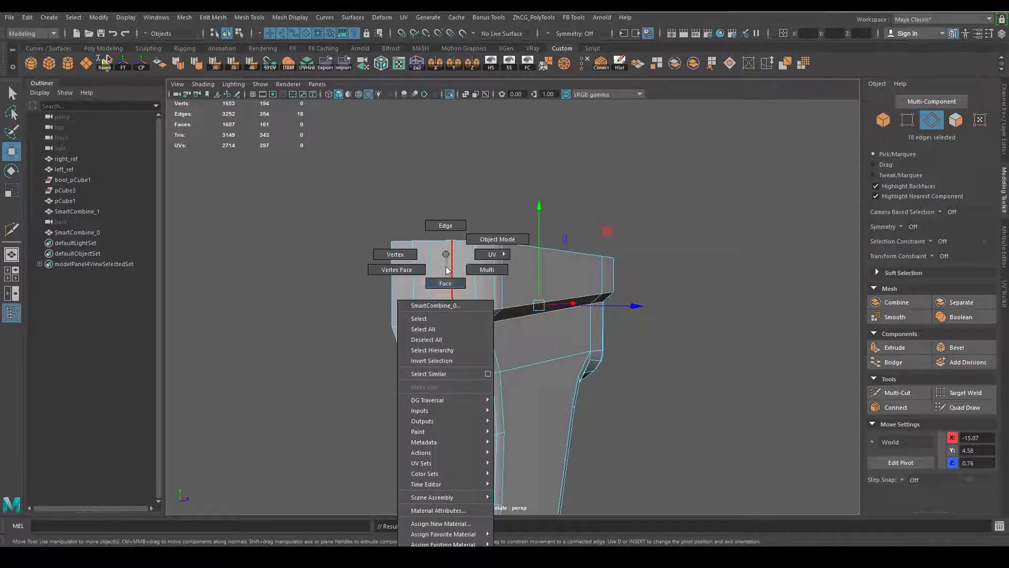
{"action": "left_click", "coordinate": [481, 263]}
{"action": "left_click", "coordinate": [776, 326]}
{"action": "mouse_move", "coordinate": [776, 326]}
{"action": "left_mouse_down", "text": "alt"}
{"action": "mouse_move", "coordinate": [459, 332]}
{"action": "mouse_move", "coordinate": [690, 348]}
{"action": "mouse_move", "coordinate": [692, 310]}
{"action": "mouse_move", "coordinate": [689, 383]}
{"action": "mouse_move", "coordinate": [736, 349]}
{"action": "mouse_move", "coordinate": [676, 354]}
{"action": "mouse_move", "coordinate": [621, 263]}
{"action": "mouse_move", "coordinate": [671, 268]}
{"action": "mouse_move", "coordinate": [647, 287]}
{"action": "mouse_move", "coordinate": [626, 261]}
{"action": "left_mouse_up", "text": "alt"}
{"action": "right_click_drag", "start_coordinate": [626, 261], "coordinate": [658, 288], "text": "alt"}
{"action": "left_click_drag", "start_coordinate": [658, 289], "coordinate": [640, 316], "text": "alt"}
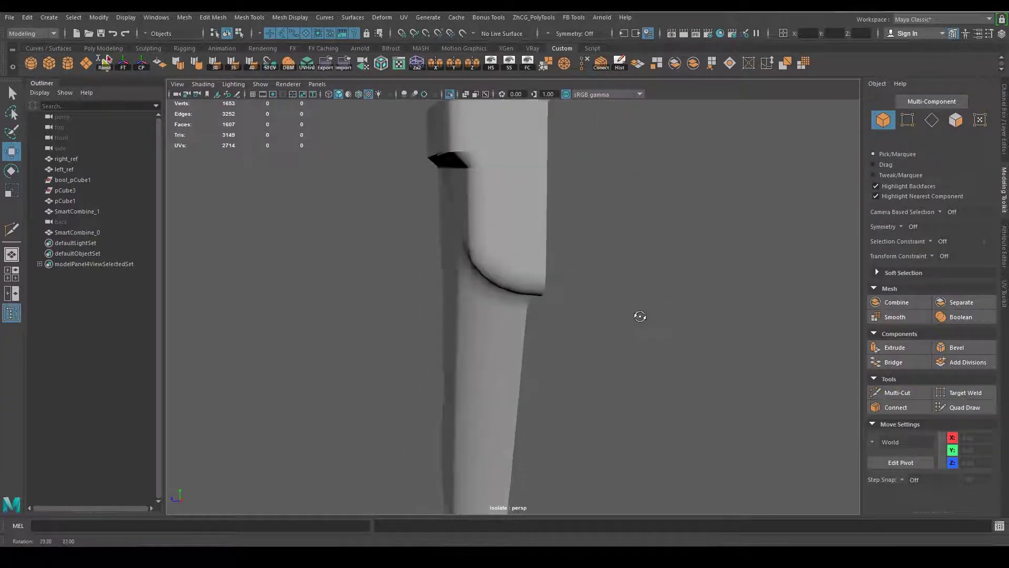
{"action": "right_click_drag", "start_coordinate": [640, 315], "coordinate": [638, 375], "text": "alt"}
{"action": "left_click", "coordinate": [534, 312]}
{"action": "mouse_move", "coordinate": [588, 331]}
{"action": "left_mouse_down", "text": "alt"}
{"action": "mouse_move", "coordinate": [631, 340]}
{"action": "mouse_move", "coordinate": [565, 336]}
{"action": "left_mouse_up", "text": "alt"}
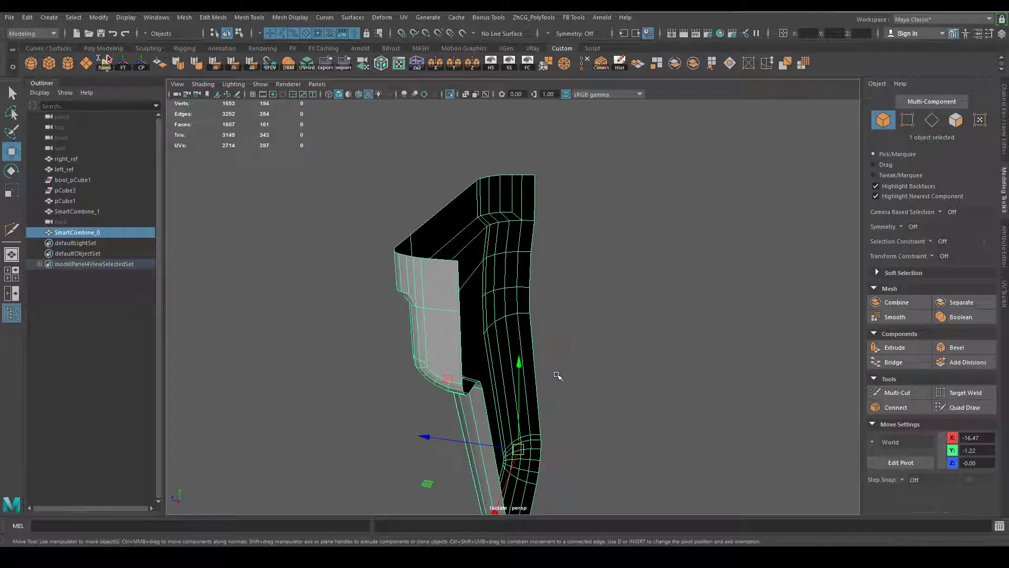
Move the grip's pivot onto the seam and mirror the half into a full grip.
{"action": "key", "text": "d"}
{"action": "left_click_drag", "start_coordinate": [519, 449], "coordinate": [527, 399]}
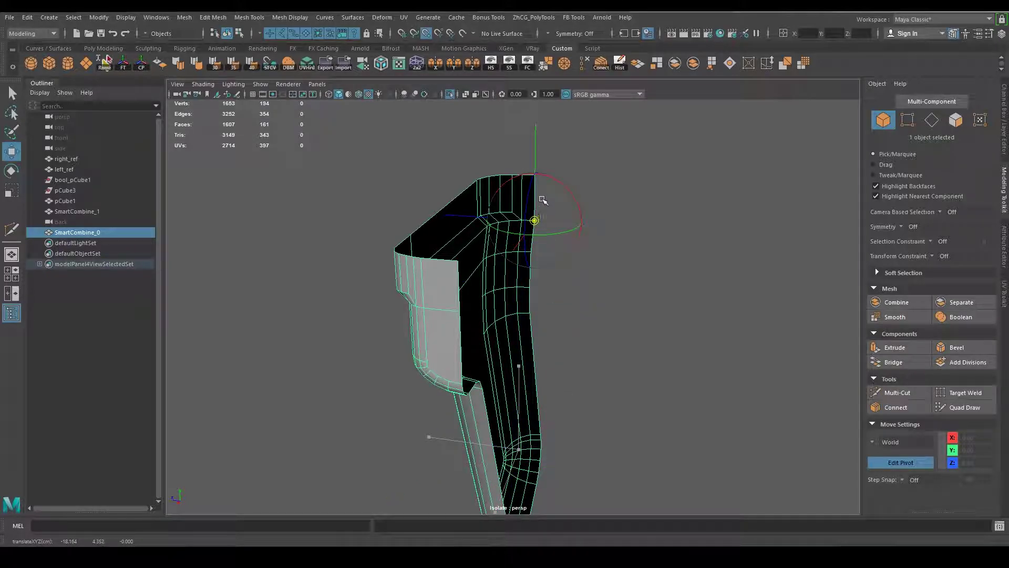
{"action": "mouse_move", "coordinate": [590, 318]}
{"action": "left_mouse_down", "text": "alt"}
{"action": "mouse_move", "coordinate": [542, 263]}
{"action": "mouse_move", "coordinate": [590, 292]}
{"action": "mouse_move", "coordinate": [601, 287]}
{"action": "left_mouse_up", "text": "alt"}
{"action": "left_click", "coordinate": [472, 70]}
In top view, select the centre-seam vertices and scale them flat onto the centre line.
{"action": "key", "text": "5"}
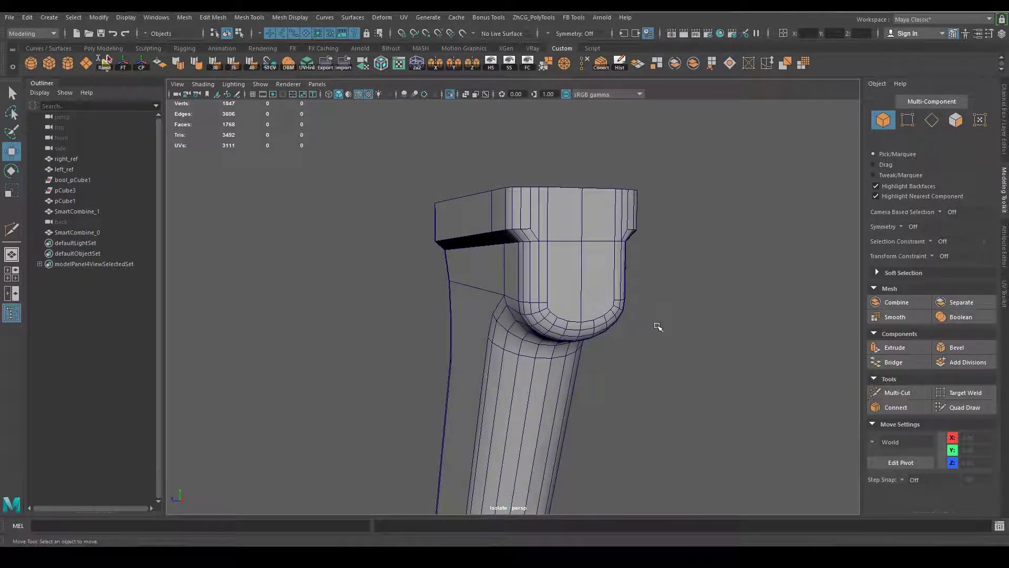
{"action": "mouse_move", "coordinate": [658, 326]}
{"action": "left_mouse_down", "text": "alt"}
{"action": "mouse_move", "coordinate": [716, 349]}
{"action": "mouse_move", "coordinate": [670, 357]}
{"action": "left_mouse_up", "text": "alt"}
{"action": "key", "text": "space"}
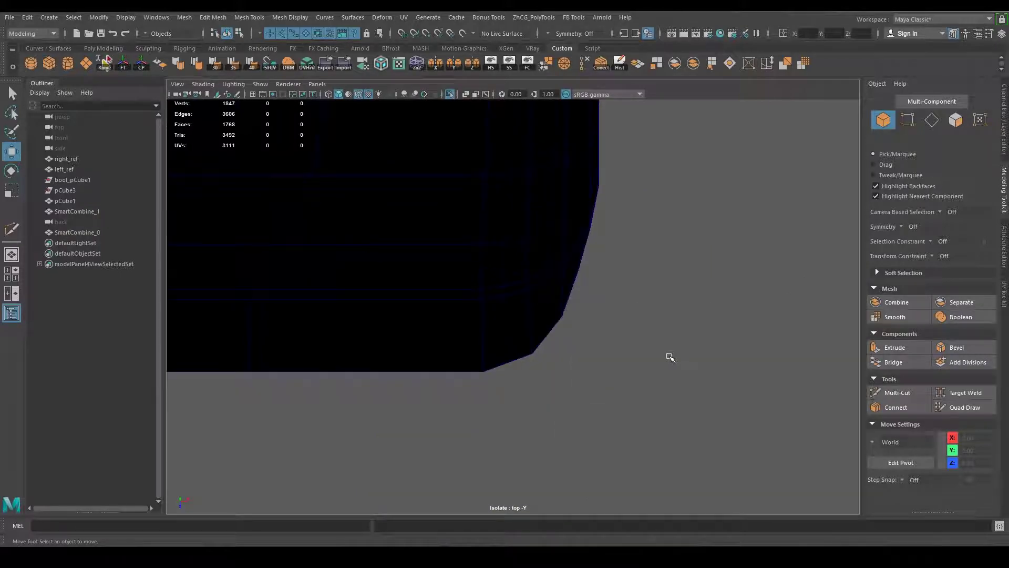
{"action": "key", "text": "f"}
{"action": "middle_click_drag", "start_coordinate": [384, 299], "coordinate": [473, 299], "text": "alt"}
{"action": "right_click_drag", "start_coordinate": [473, 300], "coordinate": [661, 313], "text": "alt"}
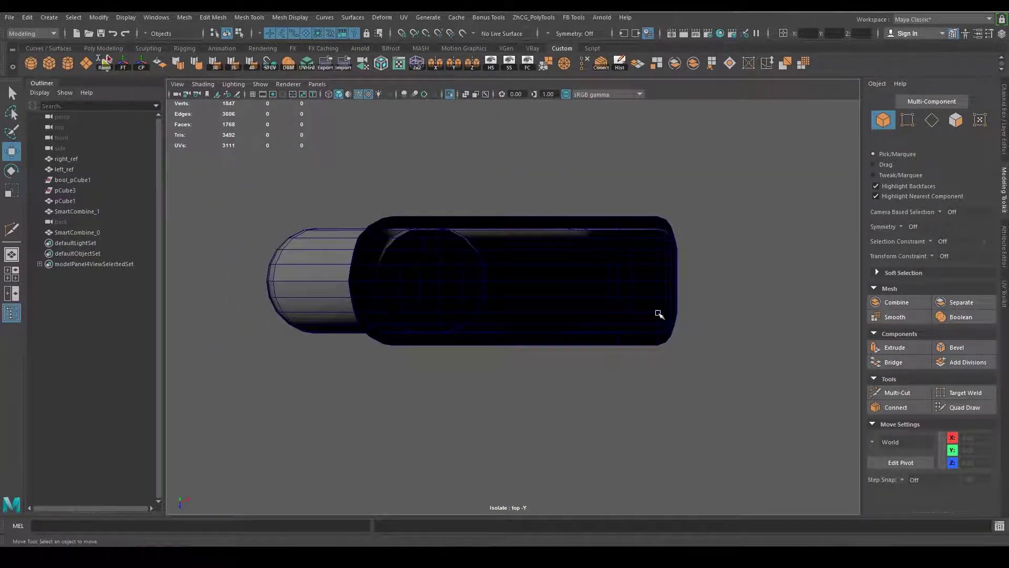
{"action": "right_click_drag", "start_coordinate": [552, 255], "coordinate": [552, 286]}
{"action": "right_click_drag", "start_coordinate": [522, 255], "coordinate": [521, 255]}
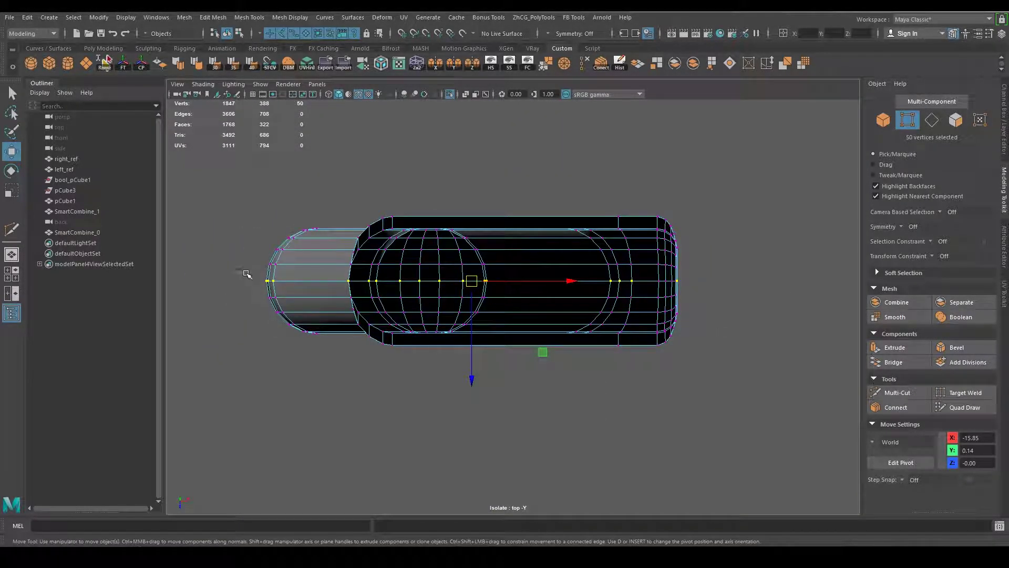
{"action": "left_click_drag", "start_coordinate": [487, 283], "coordinate": [696, 290]}
{"action": "key", "text": "r"}
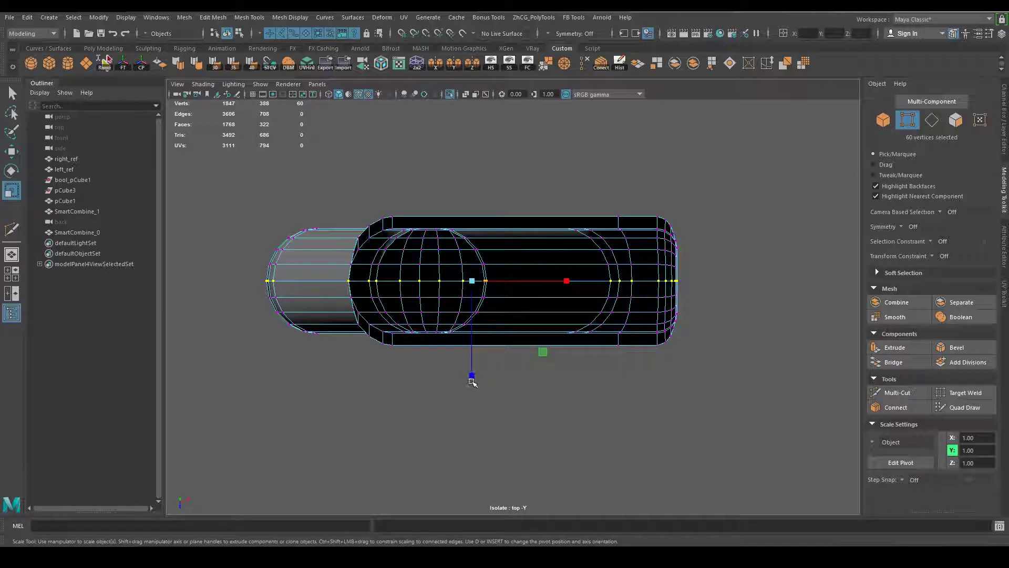
{"action": "left_click_drag", "start_coordinate": [472, 382], "coordinate": [470, 321]}
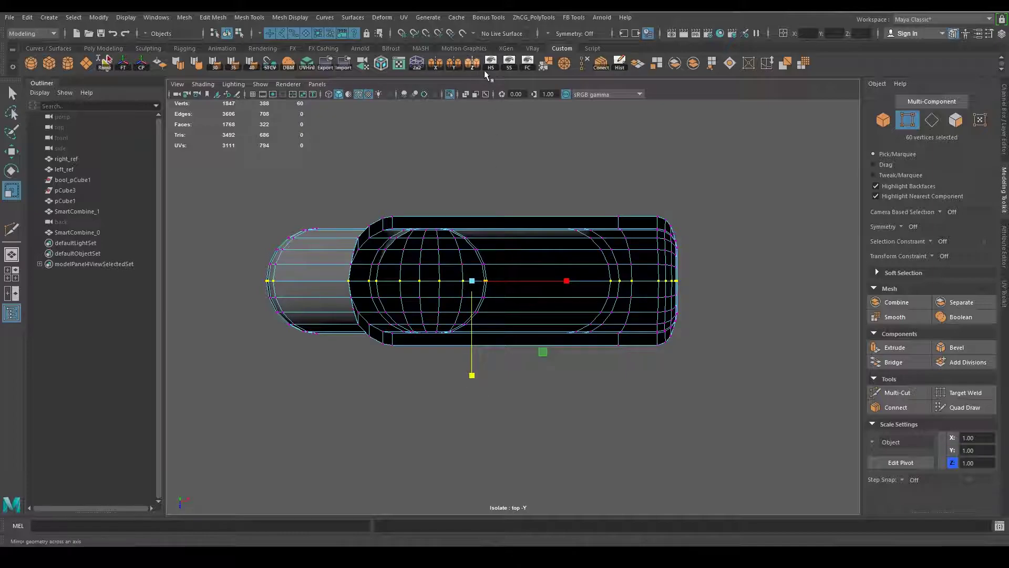
Merge the seam vertices at a 0.01 threshold and inspect the seam in perspective.
{"action": "left_click", "coordinate": [548, 62]}
{"action": "key", "text": "space"}
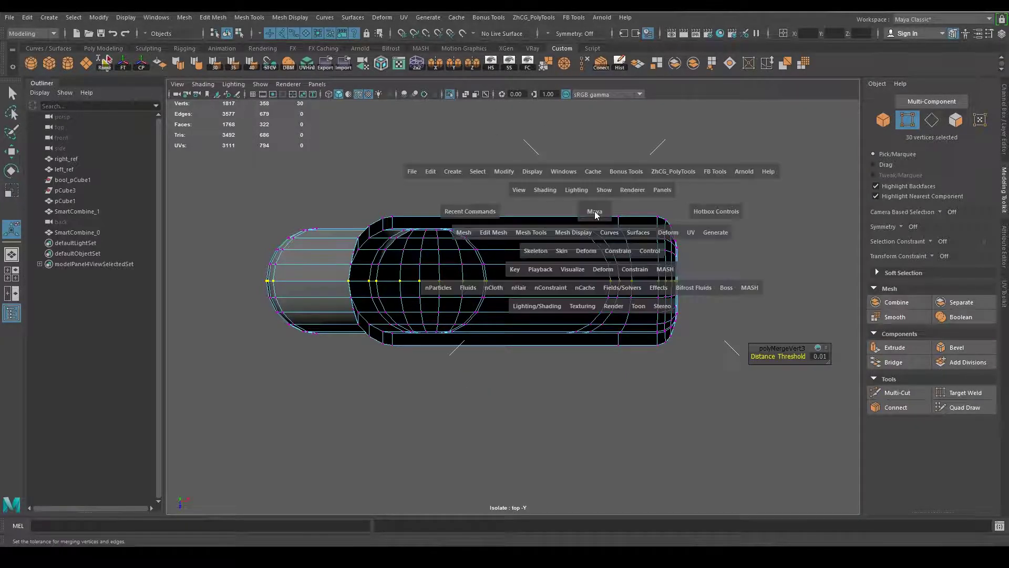
{"action": "left_click", "coordinate": [595, 210]}
{"action": "left_click_drag", "start_coordinate": [595, 210], "coordinate": [655, 178], "text": "alt"}
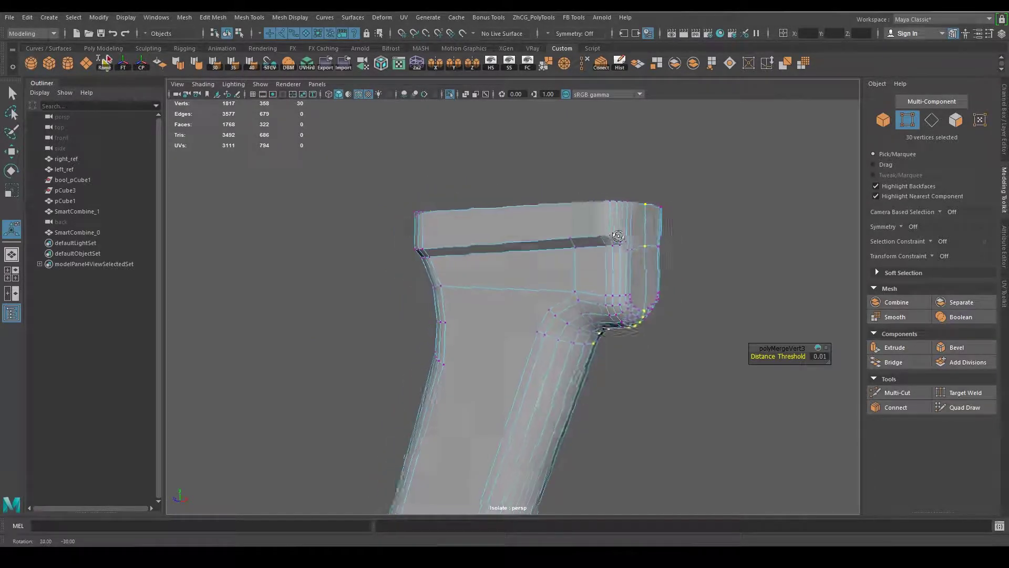
Return to object mode, hide the wireframe overlay, and reselect the grip mesh.
{"action": "key", "text": "F8"}
{"action": "key", "text": "q"}
{"action": "left_click", "coordinate": [689, 244]}
{"action": "mouse_move", "coordinate": [690, 244]}
{"action": "left_mouse_down", "text": "alt"}
{"action": "mouse_move", "coordinate": [654, 263]}
{"action": "mouse_move", "coordinate": [631, 248]}
{"action": "mouse_move", "coordinate": [540, 244]}
{"action": "left_mouse_up", "text": "alt"}
{"action": "key", "text": "5"}
{"action": "left_click", "coordinate": [540, 244]}
{"action": "right_click", "coordinate": [538, 243]}
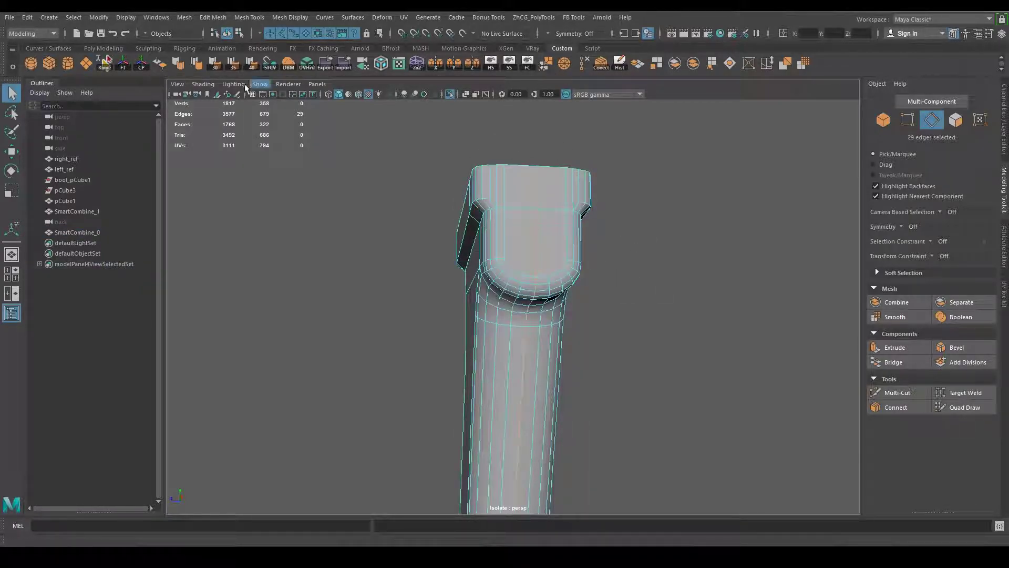
Soften the mirrored grip's edges and switch back to Object Mode.
{"action": "left_click", "coordinate": [194, 64]}
{"action": "right_click", "coordinate": [540, 243]}
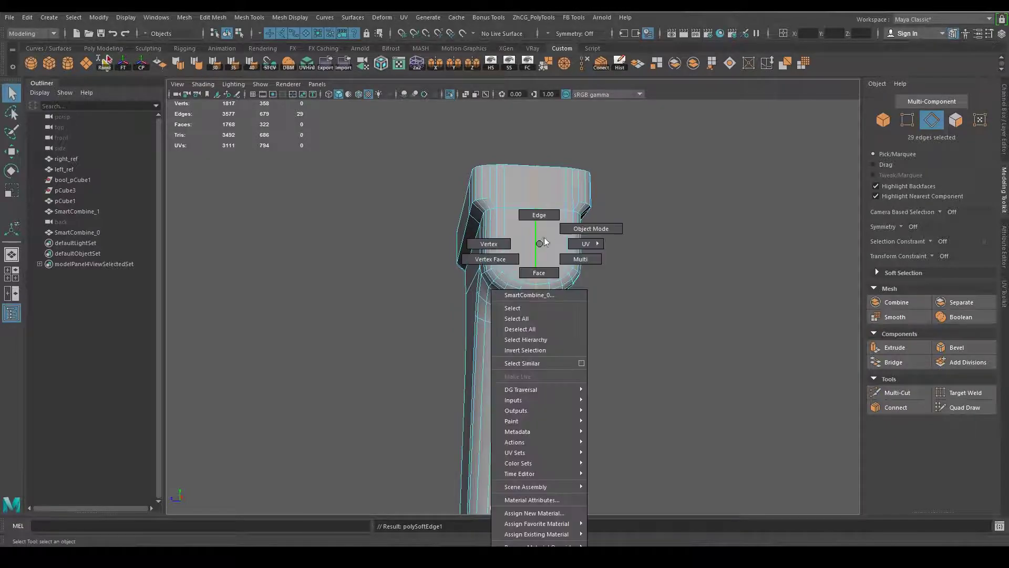
{"action": "left_click", "coordinate": [590, 228]}
{"action": "left_click", "coordinate": [675, 314]}
{"action": "mouse_move", "coordinate": [676, 314]}
{"action": "left_mouse_down", "text": "alt"}
{"action": "mouse_move", "coordinate": [639, 302]}
{"action": "mouse_move", "coordinate": [653, 290]}
{"action": "mouse_move", "coordinate": [530, 333]}
{"action": "left_mouse_up", "text": "alt"}
{"action": "scroll", "coordinate": [815, 377], "scroll_direction": "up", "scroll_amount": 5}
{"action": "scroll", "coordinate": [737, 317], "scroll_direction": "up", "scroll_amount": 2}
{"action": "left_click", "coordinate": [710, 290]}
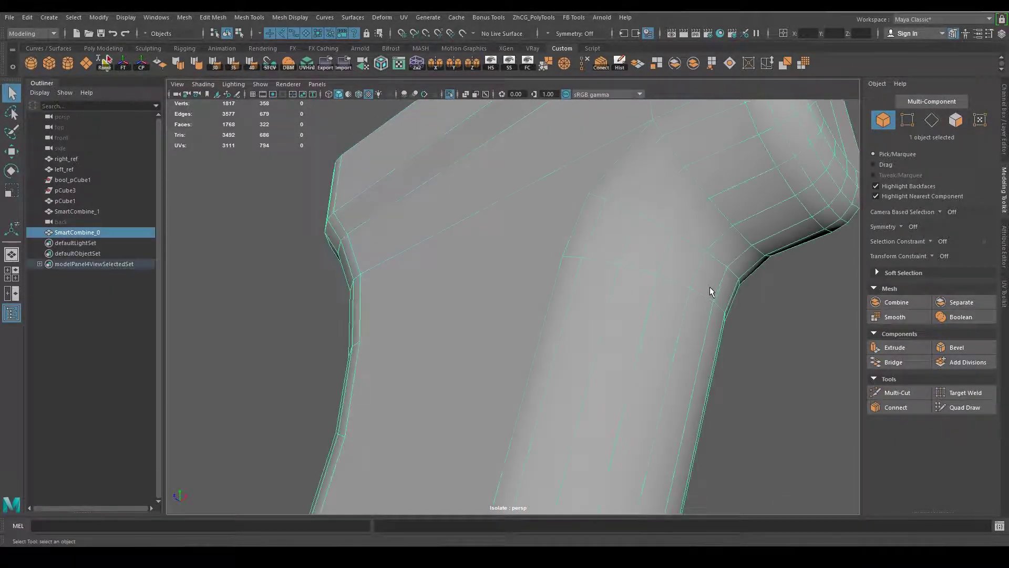
{"action": "mouse_move", "coordinate": [710, 291]}
{"action": "left_mouse_down", "text": "alt"}
{"action": "mouse_move", "coordinate": [622, 297]}
{"action": "mouse_move", "coordinate": [669, 341]}
{"action": "left_mouse_up", "text": "alt"}
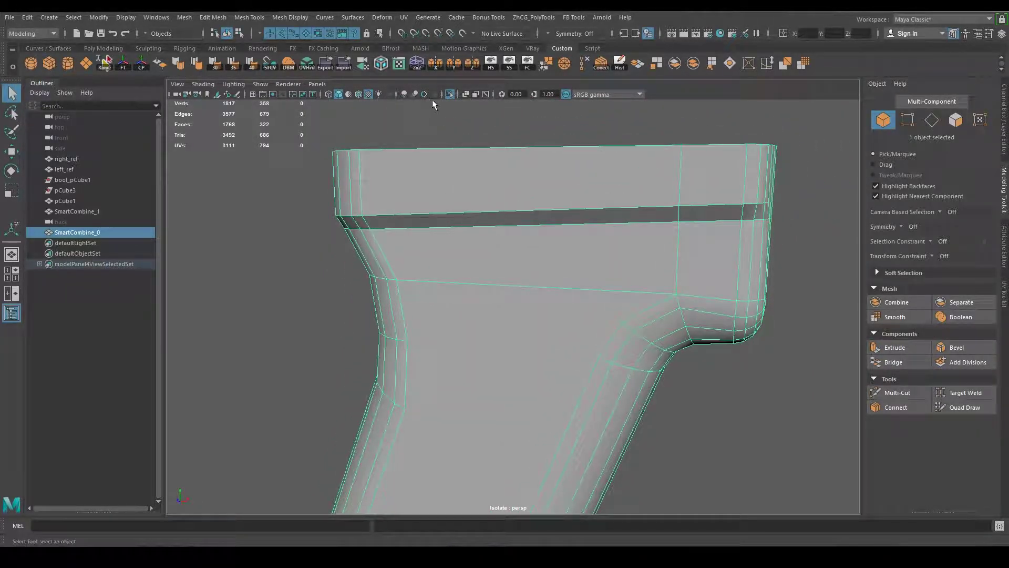
Turn off Isolate Select to show the rifle reference around the grip.
{"action": "left_click", "coordinate": [448, 94]}
{"action": "mouse_move", "coordinate": [676, 349]}
{"action": "left_mouse_down", "text": "alt"}
{"action": "mouse_move", "coordinate": [563, 367]}
{"action": "mouse_move", "coordinate": [571, 307]}
{"action": "left_mouse_up", "text": "alt"}
{"action": "left_click", "coordinate": [572, 309]}
{"action": "mouse_move", "coordinate": [561, 343]}
{"action": "left_mouse_down", "text": "alt"}
{"action": "mouse_move", "coordinate": [642, 343]}
{"action": "mouse_move", "coordinate": [585, 305]}
{"action": "mouse_move", "coordinate": [540, 349]}
{"action": "mouse_move", "coordinate": [552, 353]}
{"action": "mouse_move", "coordinate": [505, 337]}
{"action": "mouse_move", "coordinate": [563, 315]}
{"action": "mouse_move", "coordinate": [519, 304]}
{"action": "mouse_move", "coordinate": [493, 275]}
{"action": "mouse_move", "coordinate": [522, 285]}
{"action": "mouse_move", "coordinate": [514, 305]}
{"action": "left_mouse_up", "text": "alt"}
{"action": "left_click", "coordinate": [474, 320]}
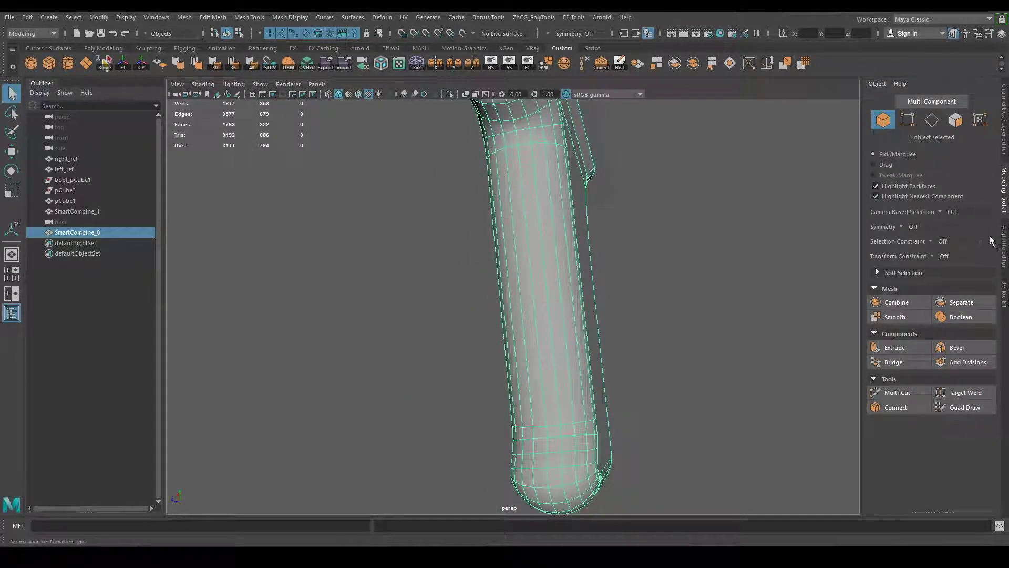
Set Modeling Toolkit symmetry to Object Z and switch to edge selection on the grip.
{"action": "left_click", "coordinate": [901, 225]}
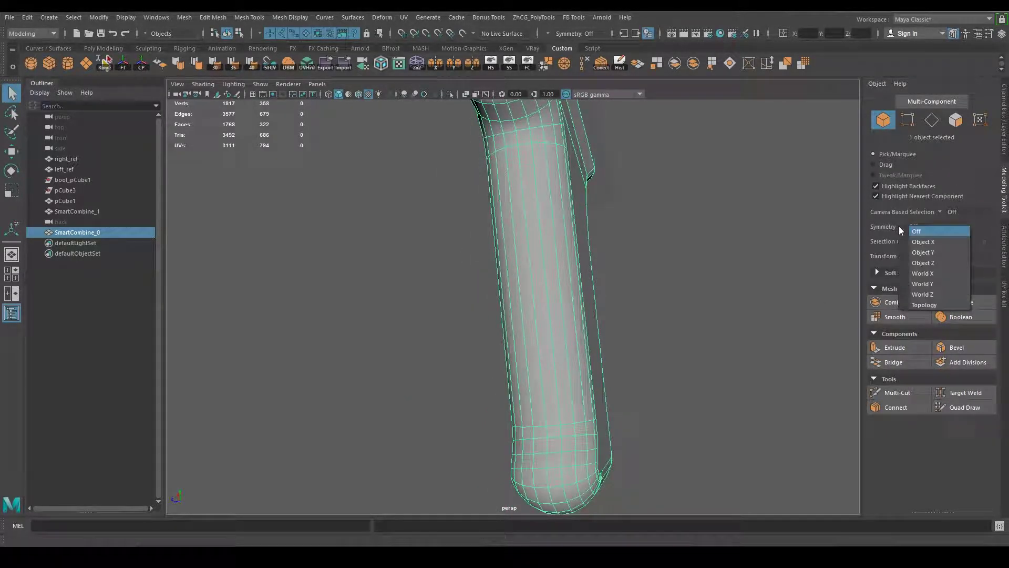
{"action": "left_click", "coordinate": [921, 264]}
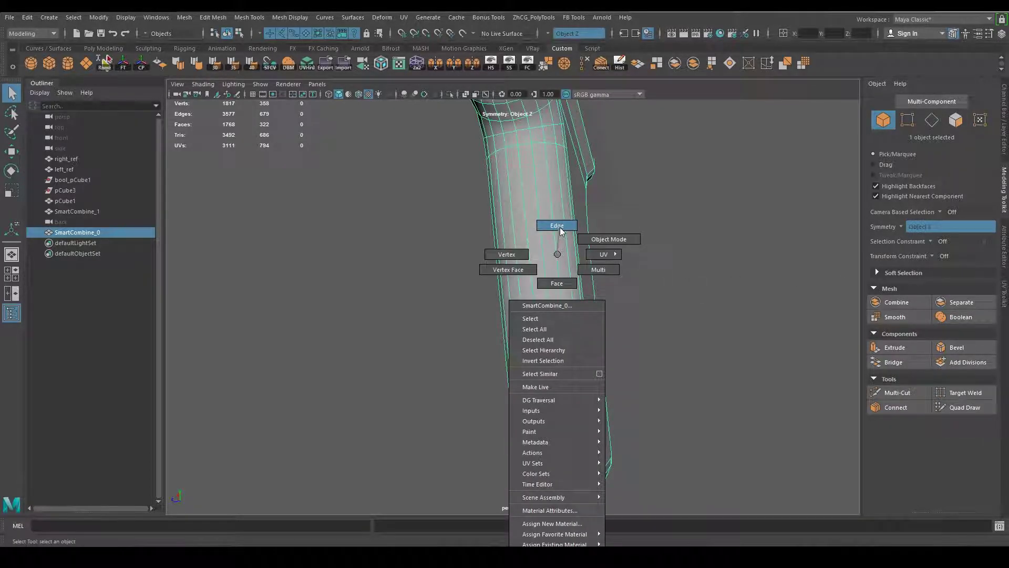
{"action": "right_click_drag", "start_coordinate": [557, 272], "coordinate": [560, 227]}
{"action": "mouse_move", "coordinate": [559, 227]}
{"action": "left_mouse_down", "text": "alt"}
{"action": "mouse_move", "coordinate": [745, 306]}
{"action": "mouse_move", "coordinate": [657, 343]}
{"action": "left_mouse_up", "text": "alt"}
Multi-Cut a new edge across the grip's lower side and commit it.
{"action": "left_click", "coordinate": [889, 394]}
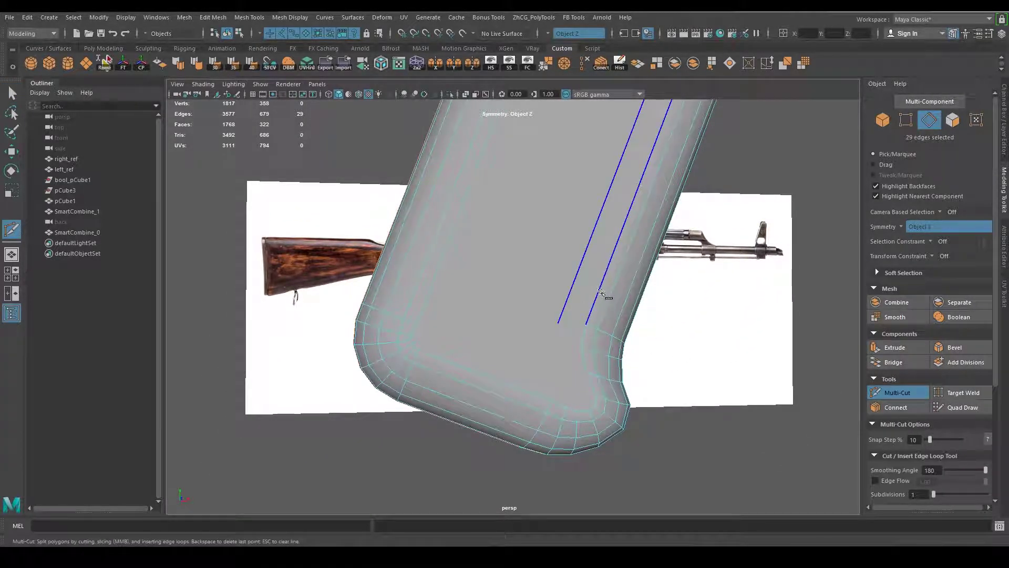
{"action": "left_click", "coordinate": [586, 324]}
{"action": "left_click", "coordinate": [418, 323]}
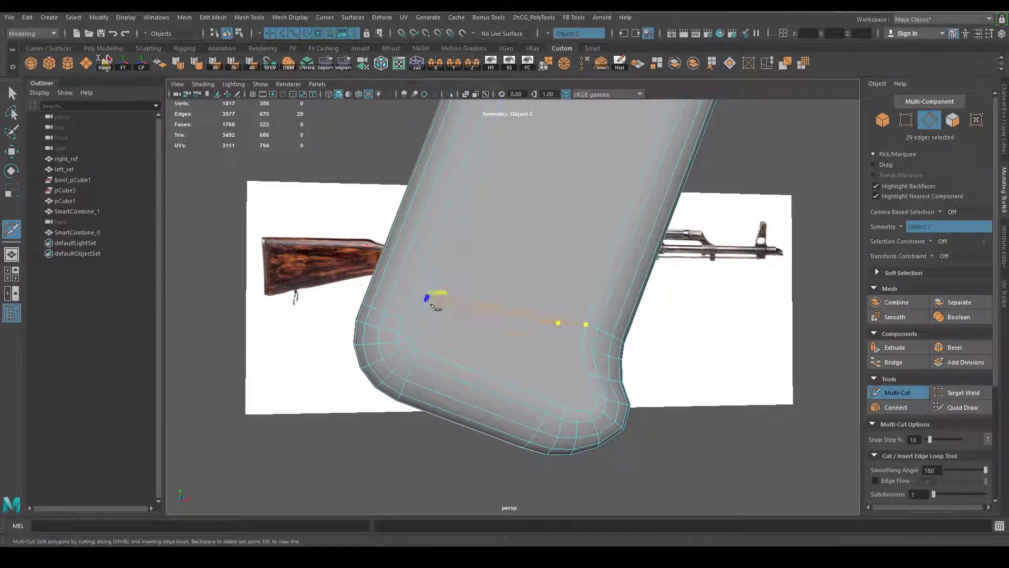
{"action": "right_click", "coordinate": [555, 385]}
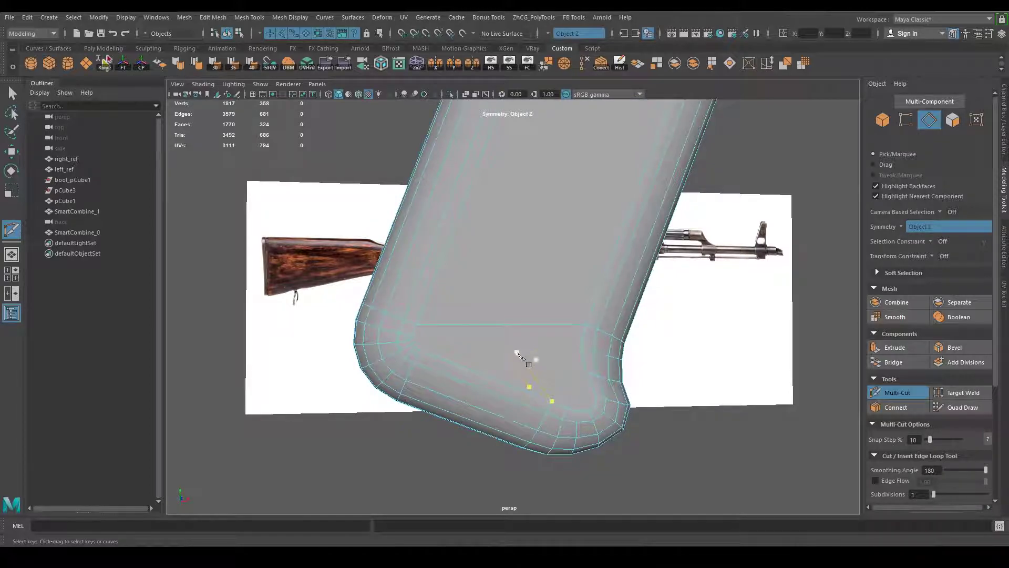
{"action": "middle_click_drag", "start_coordinate": [517, 352], "coordinate": [642, 292], "text": "alt"}
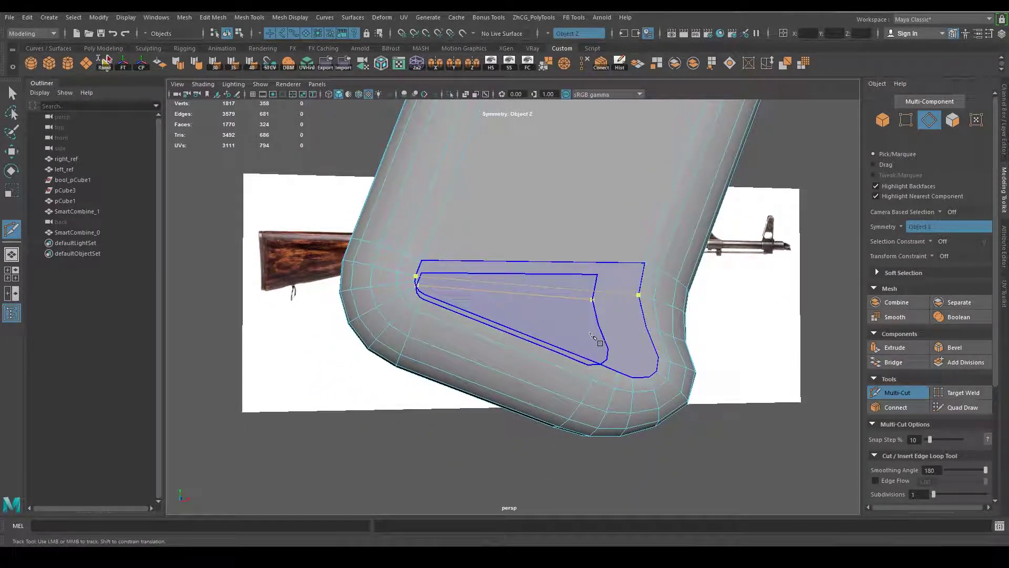
{"action": "key", "text": "Return"}
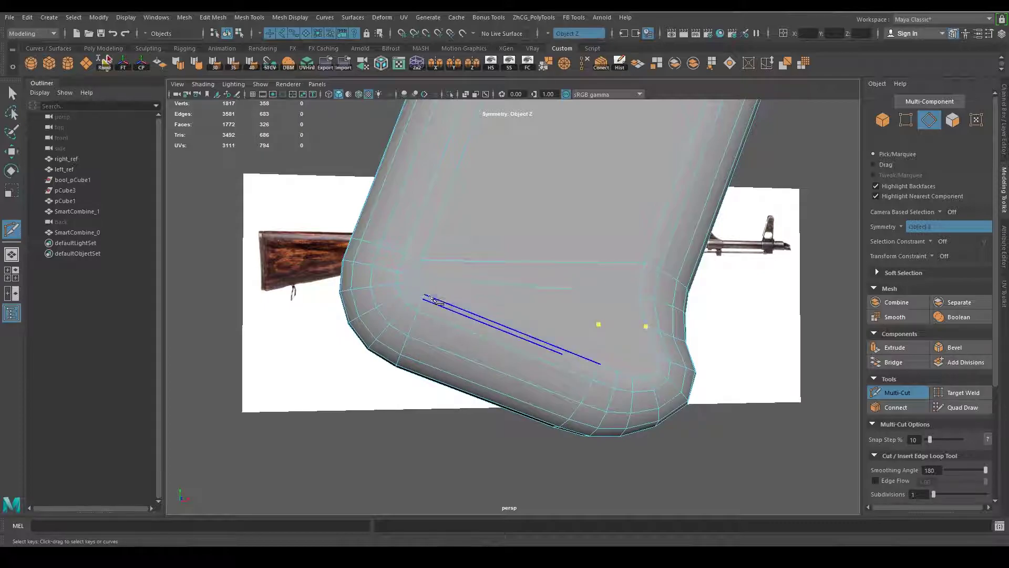
{"action": "scroll", "coordinate": [423, 315], "scroll_direction": "up", "scroll_amount": 2}
{"action": "scroll", "coordinate": [394, 301], "scroll_direction": "up", "scroll_amount": 2}
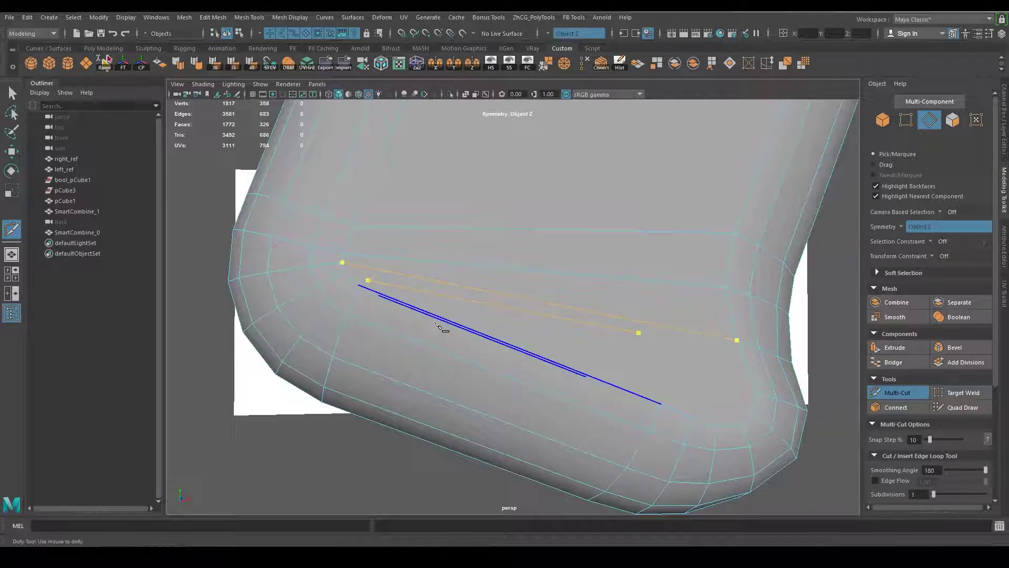
{"action": "key", "text": "Return"}
Start another cut near the grip's bottom edge, then undo and cancel it.
{"action": "left_click", "coordinate": [757, 392]}
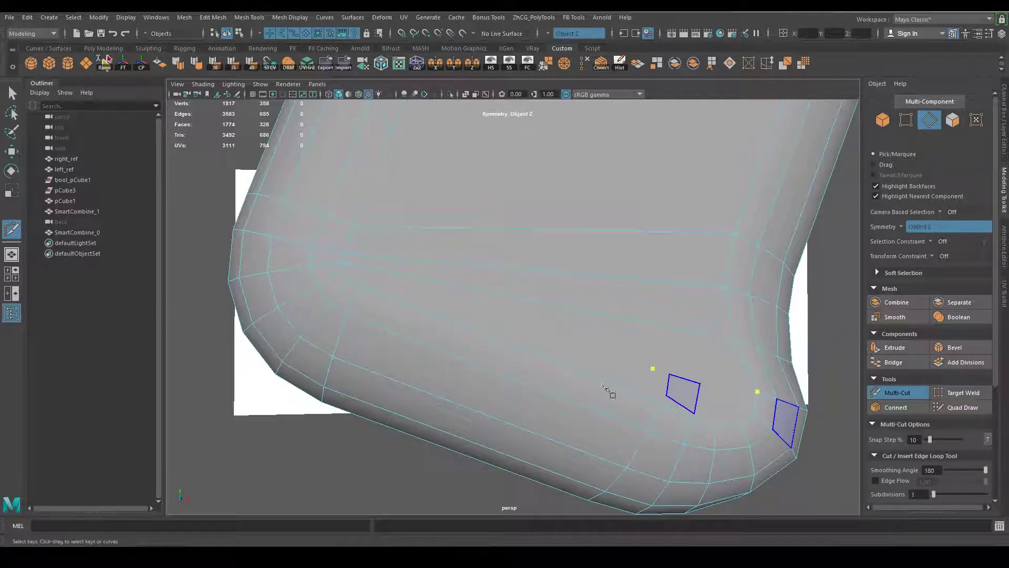
{"action": "left_click", "coordinate": [370, 286]}
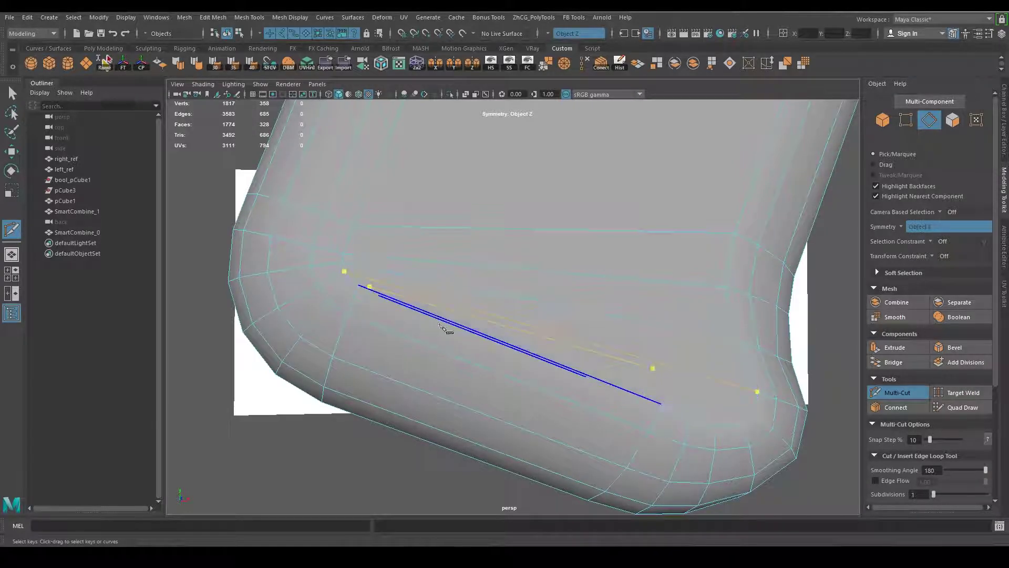
{"action": "key", "text": "ctrl+z"}
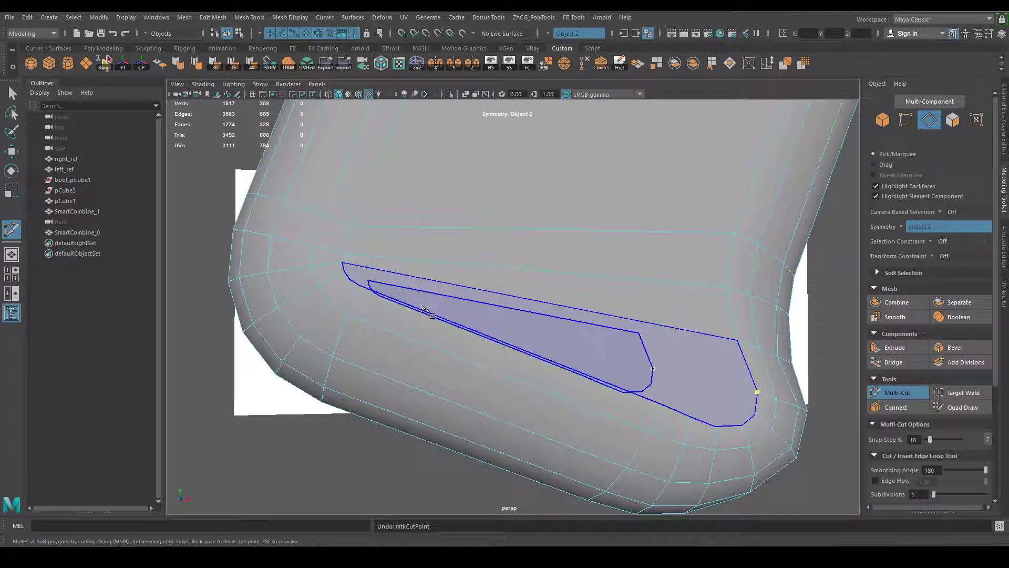
{"action": "key", "text": "Escape"}
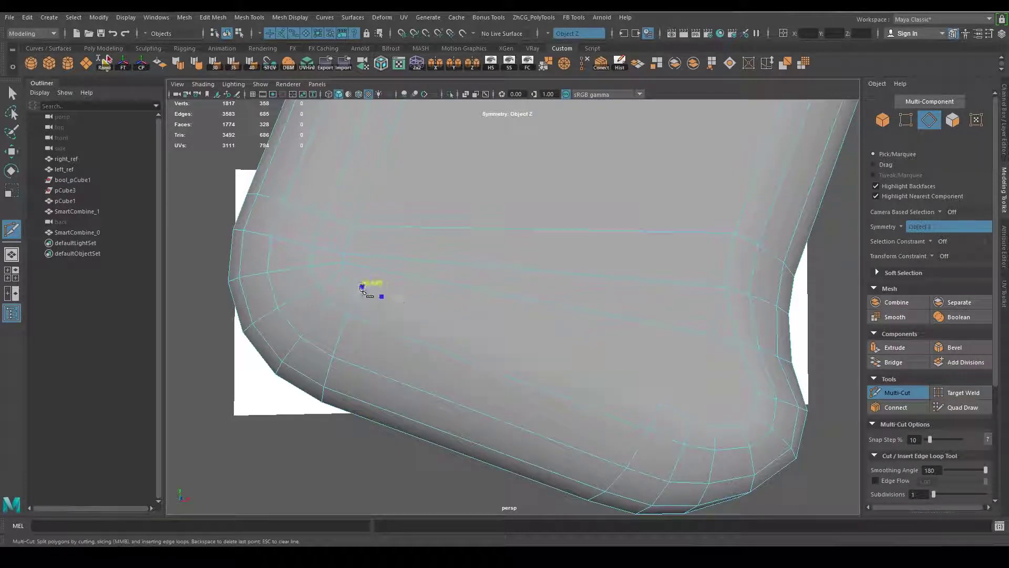
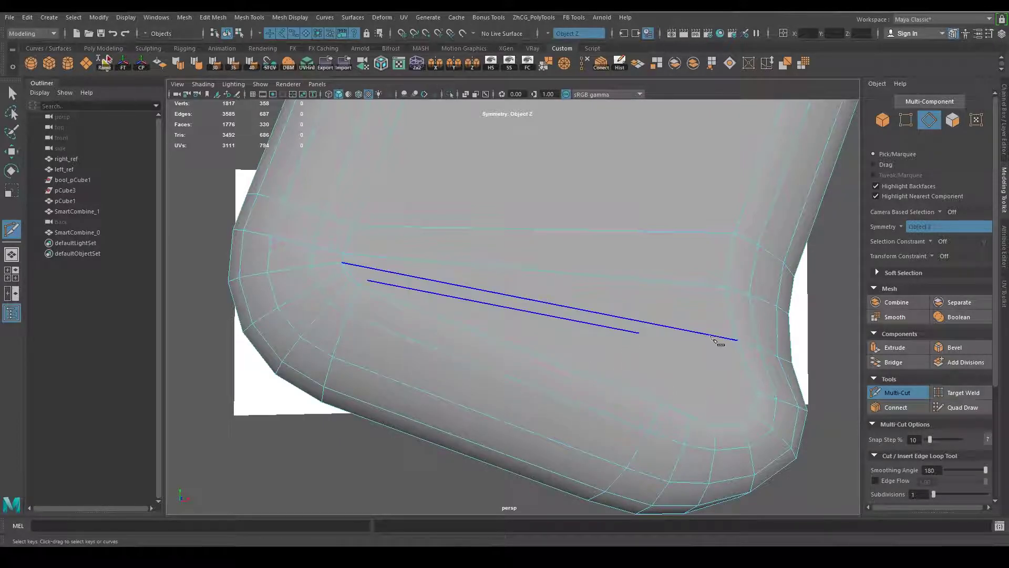
Multi-Cut new edges across the grip's lower curve, ending at a bottom-curve vertex.
{"action": "left_click", "coordinate": [737, 341]}
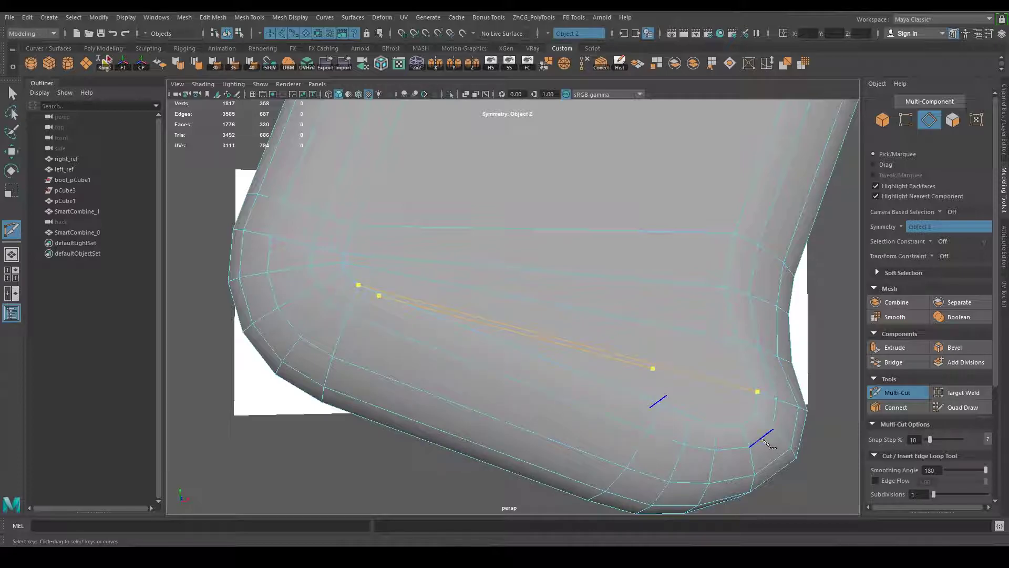
{"action": "scroll", "coordinate": [744, 435], "scroll_direction": "down", "scroll_amount": 3}
{"action": "scroll", "coordinate": [762, 225], "scroll_direction": "up", "scroll_amount": 2}
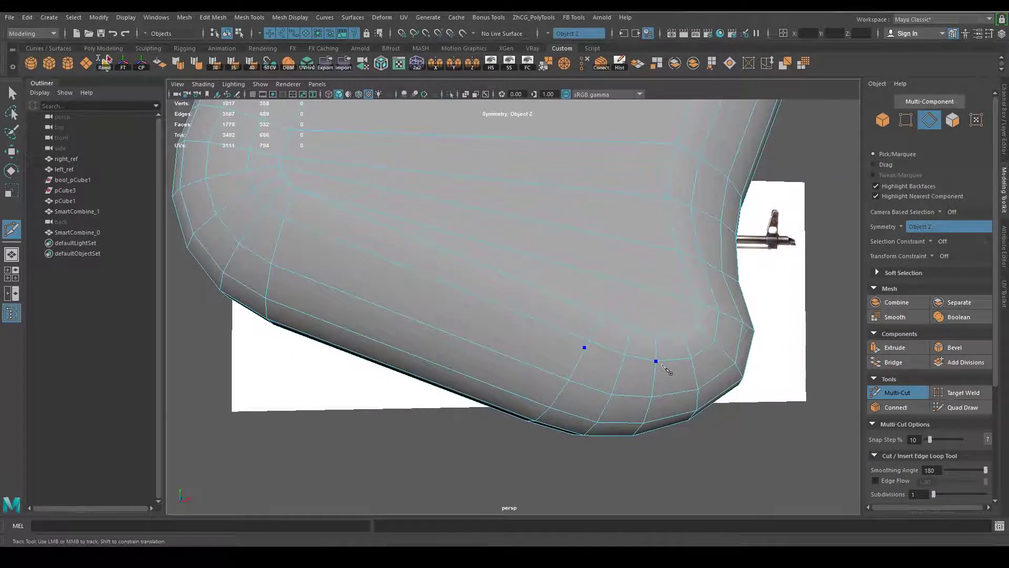
{"action": "scroll", "coordinate": [640, 388], "scroll_direction": "up", "scroll_amount": 3}
{"action": "scroll", "coordinate": [649, 400], "scroll_direction": "up", "scroll_amount": 2}
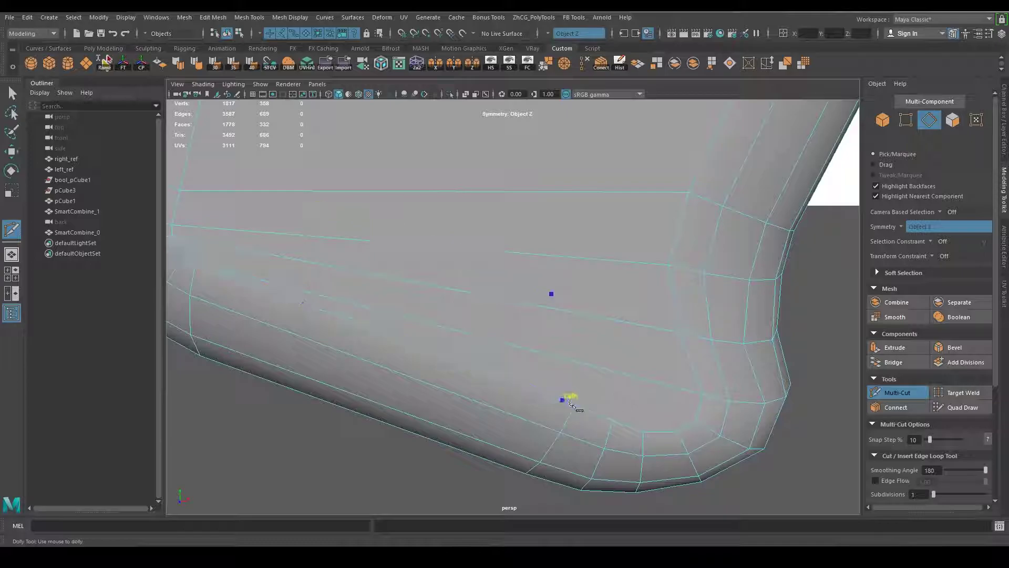
{"action": "left_click", "coordinate": [684, 388]}
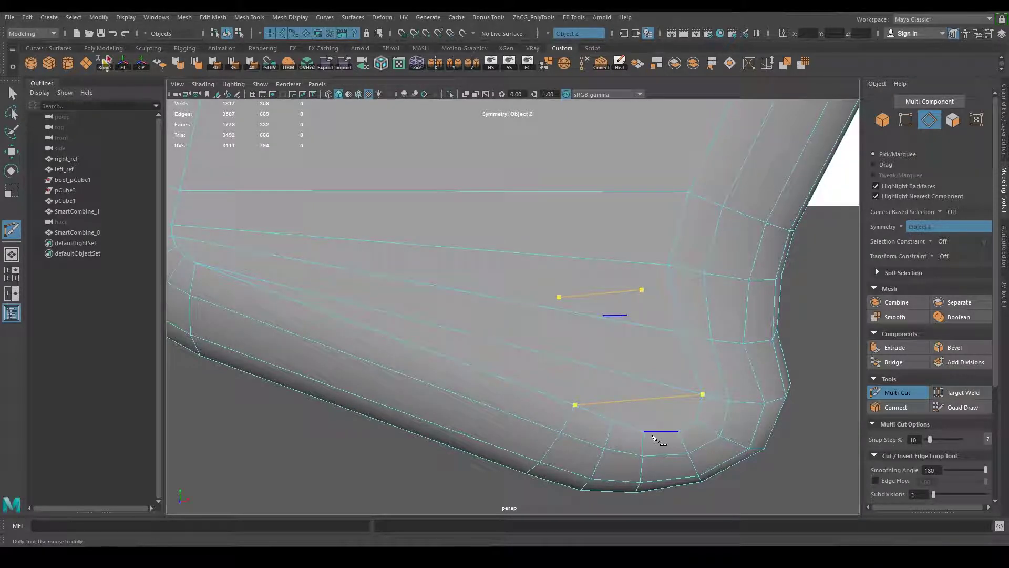
{"action": "left_click", "coordinate": [644, 432]}
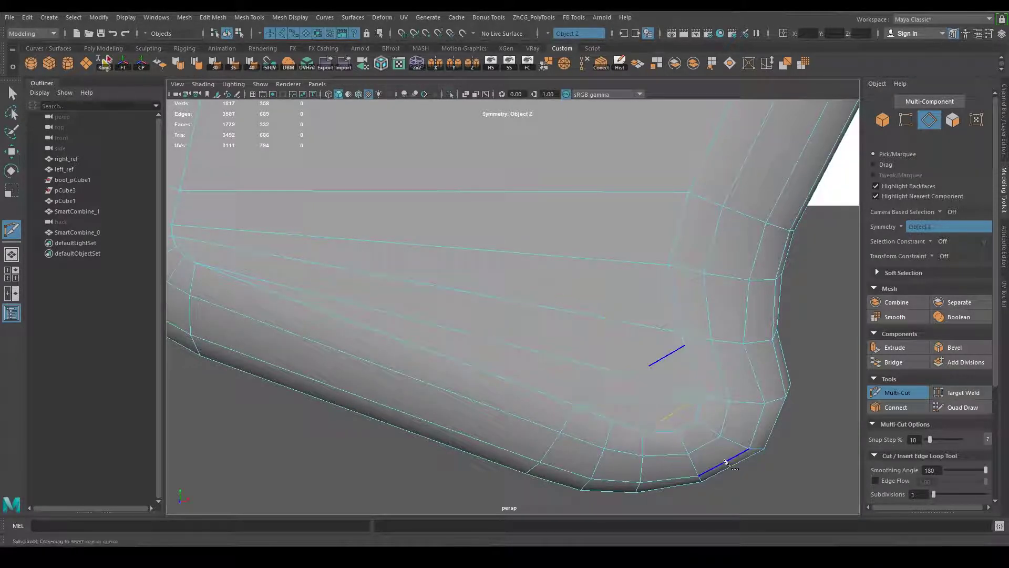
{"action": "scroll", "coordinate": [620, 342], "scroll_direction": "down", "scroll_amount": 3}
{"action": "mouse_move", "coordinate": [620, 341]}
{"action": "left_mouse_down", "text": "alt"}
{"action": "mouse_move", "coordinate": [712, 288]}
{"action": "mouse_move", "coordinate": [783, 374]}
{"action": "mouse_move", "coordinate": [650, 351]}
{"action": "mouse_move", "coordinate": [631, 336]}
{"action": "mouse_move", "coordinate": [653, 343]}
{"action": "left_mouse_up", "text": "alt"}
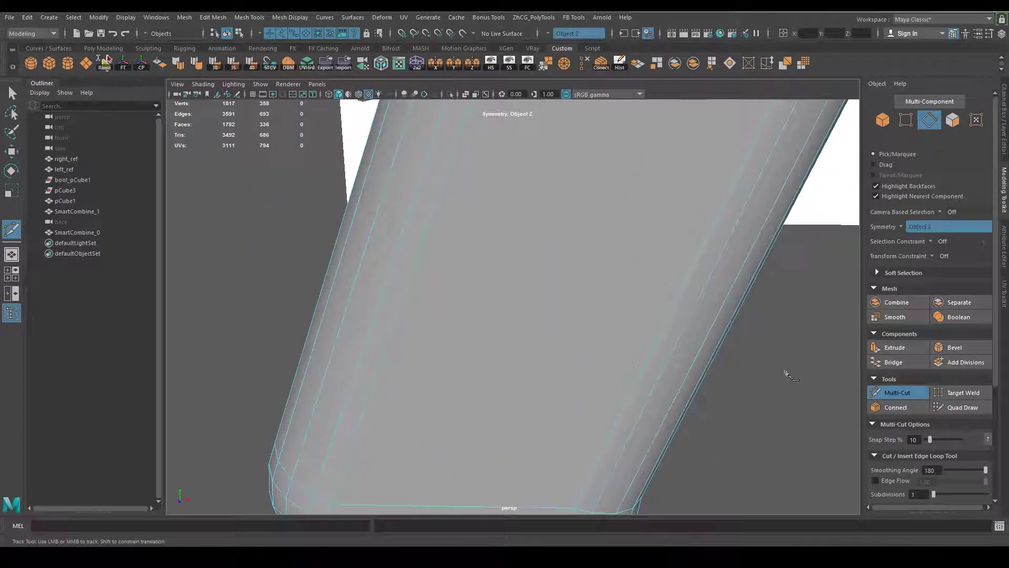
{"action": "middle_click_drag", "start_coordinate": [654, 342], "coordinate": [620, 405], "text": "alt"}
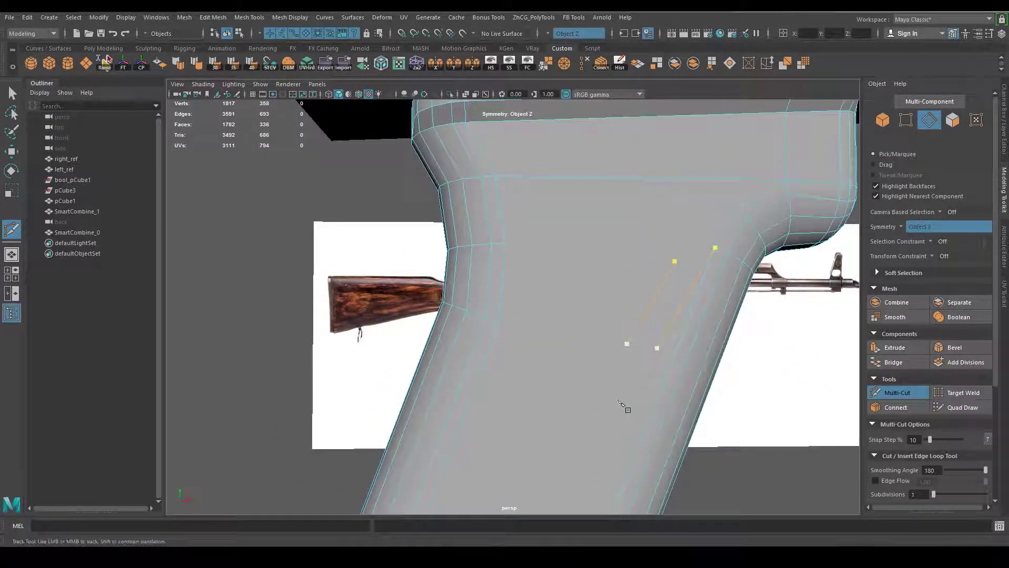
Cut edges across the grip's upper side and front, then reselect the whole grip object.
{"action": "left_click", "coordinate": [505, 245]}
{"action": "left_click", "coordinate": [738, 210]}
{"action": "key", "text": "Return"}
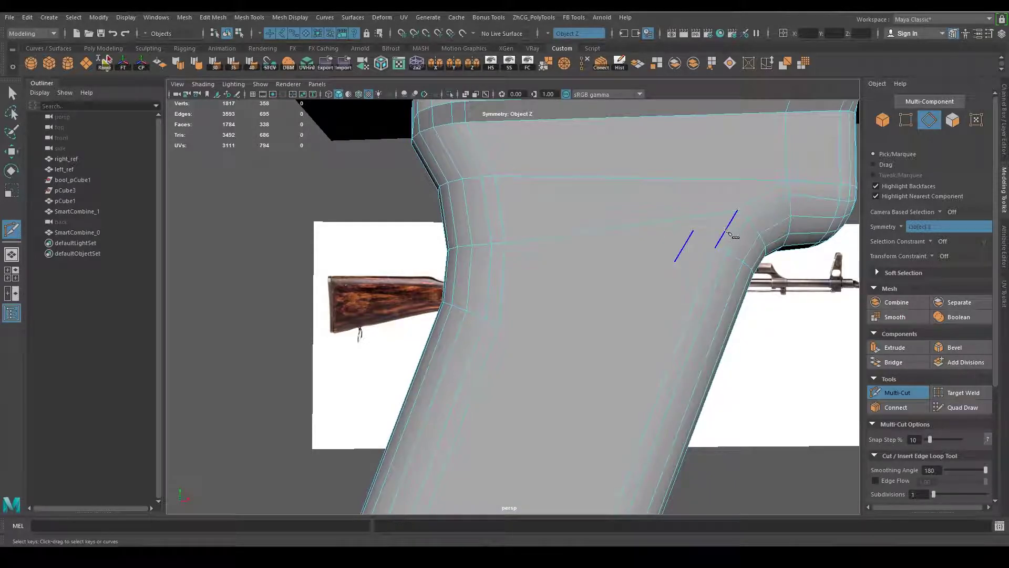
{"action": "left_click", "coordinate": [727, 231]}
{"action": "left_click_drag", "start_coordinate": [541, 295], "coordinate": [604, 323], "text": "alt"}
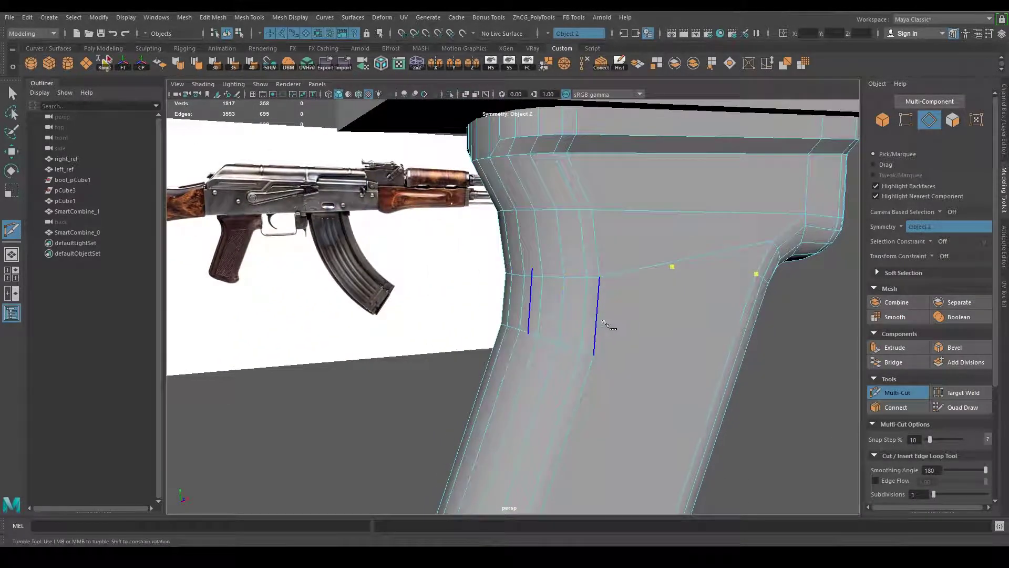
{"action": "left_click", "coordinate": [601, 310]}
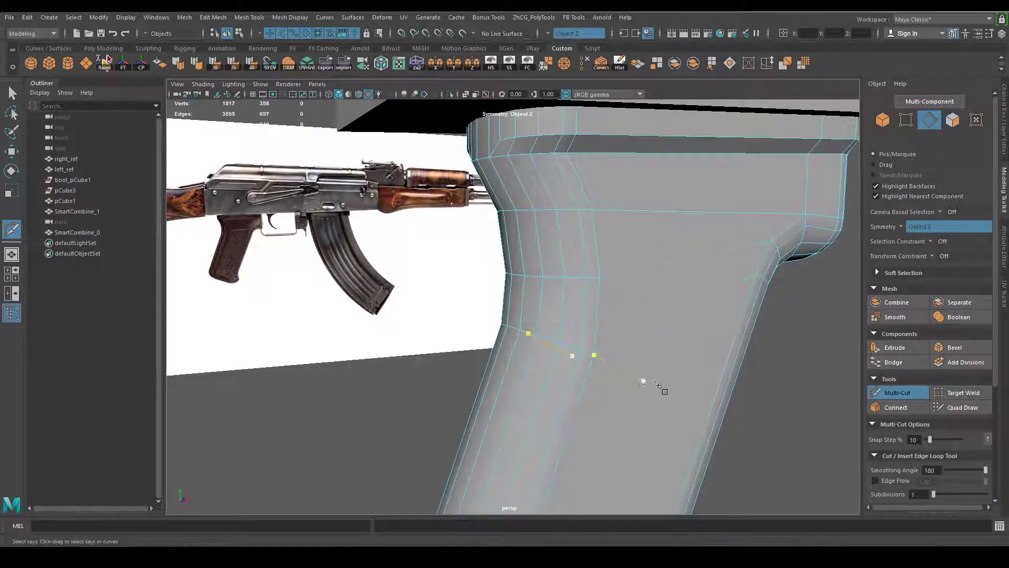
{"action": "key", "text": "Return"}
{"action": "mouse_move", "coordinate": [761, 357]}
{"action": "left_mouse_down", "text": "alt"}
{"action": "mouse_move", "coordinate": [639, 324]}
{"action": "mouse_move", "coordinate": [605, 249]}
{"action": "mouse_move", "coordinate": [623, 245]}
{"action": "left_mouse_up", "text": "alt"}
{"action": "key", "text": "q"}
{"action": "right_click_drag", "start_coordinate": [569, 250], "coordinate": [619, 160]}
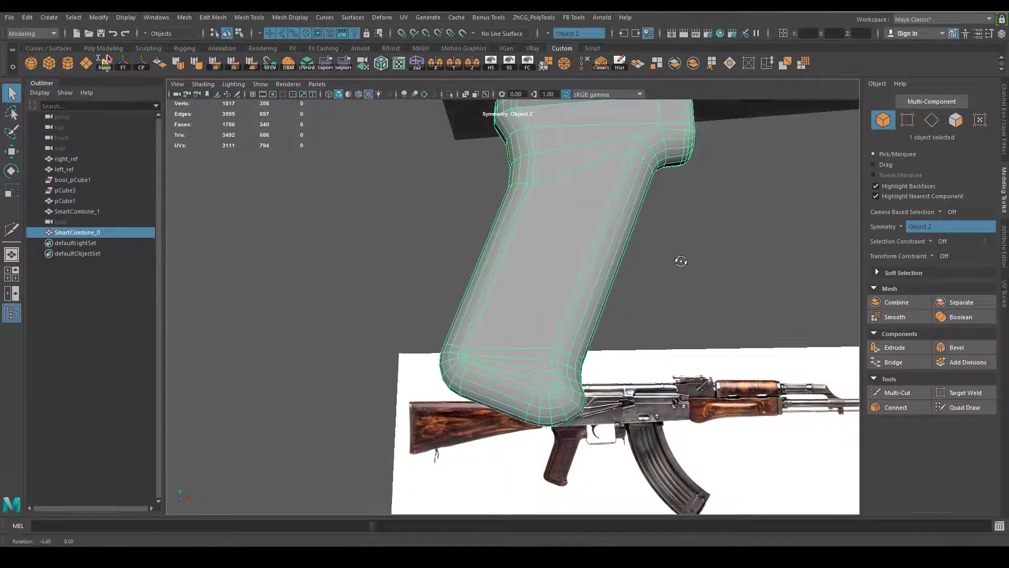
In a textured front view, duplicate the grip's large side face into a separate panel.
{"action": "key", "text": "space"}
{"action": "left_click_drag", "start_coordinate": [688, 283], "coordinate": [688, 308]}
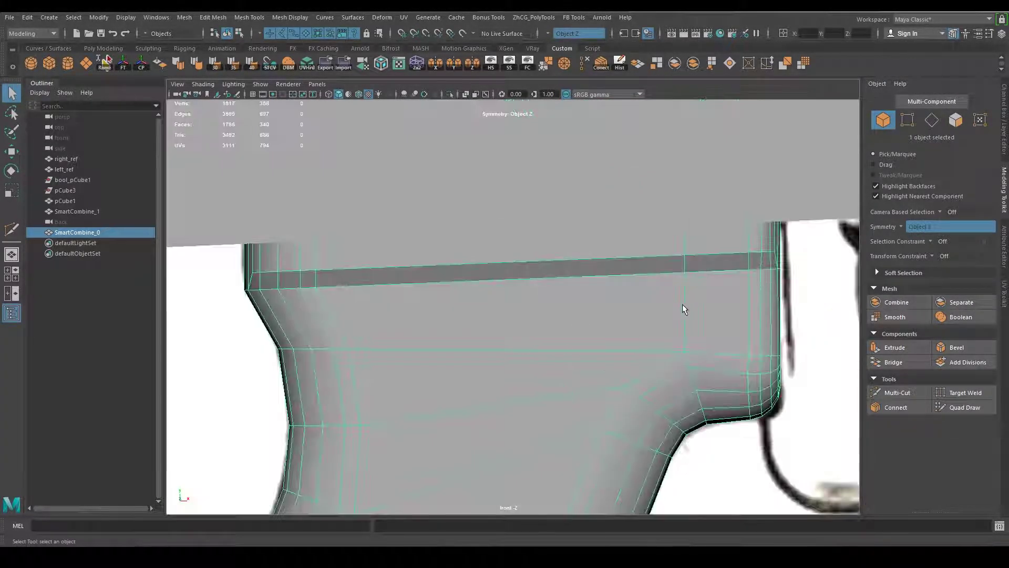
{"action": "scroll", "coordinate": [595, 337], "scroll_direction": "down", "scroll_amount": 5}
{"action": "scroll", "coordinate": [615, 314], "scroll_direction": "up", "scroll_amount": 3}
{"action": "middle_click_drag", "start_coordinate": [615, 314], "coordinate": [669, 348], "text": "alt"}
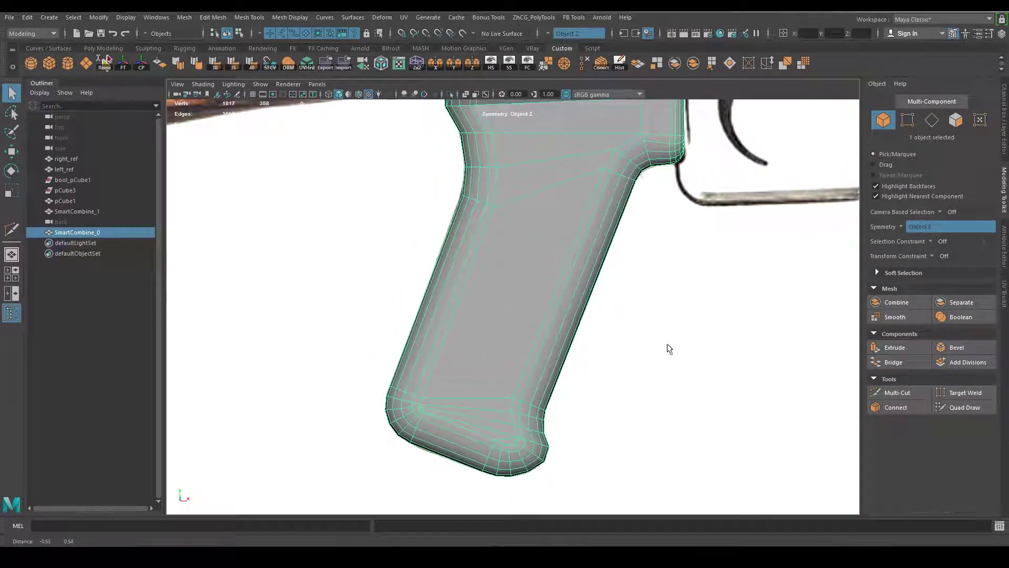
{"action": "key", "text": "6"}
{"action": "scroll", "coordinate": [555, 333], "scroll_direction": "up", "scroll_amount": 3}
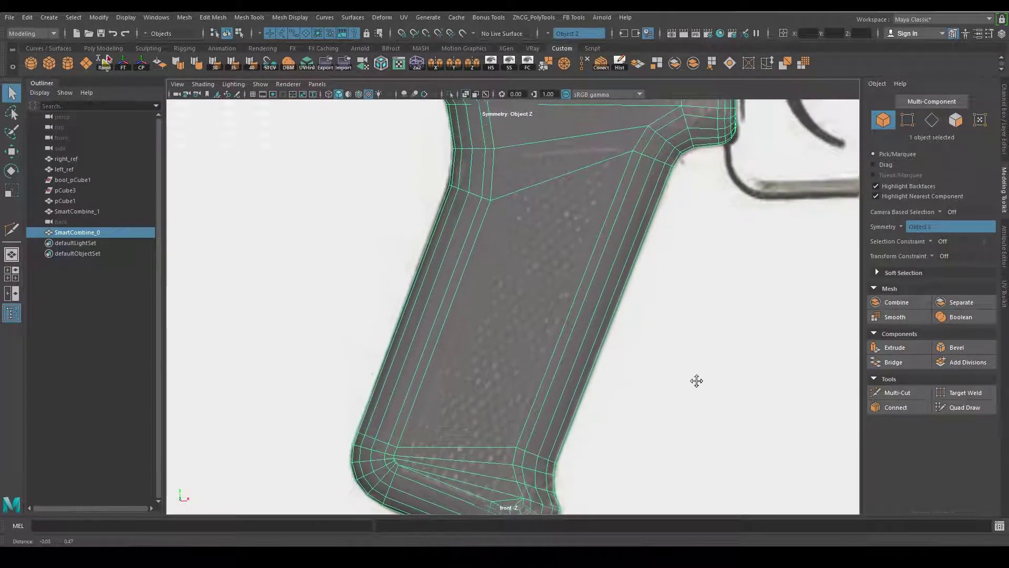
{"action": "right_click_drag", "start_coordinate": [547, 269], "coordinate": [544, 282]}
{"action": "left_click", "coordinate": [544, 282]}
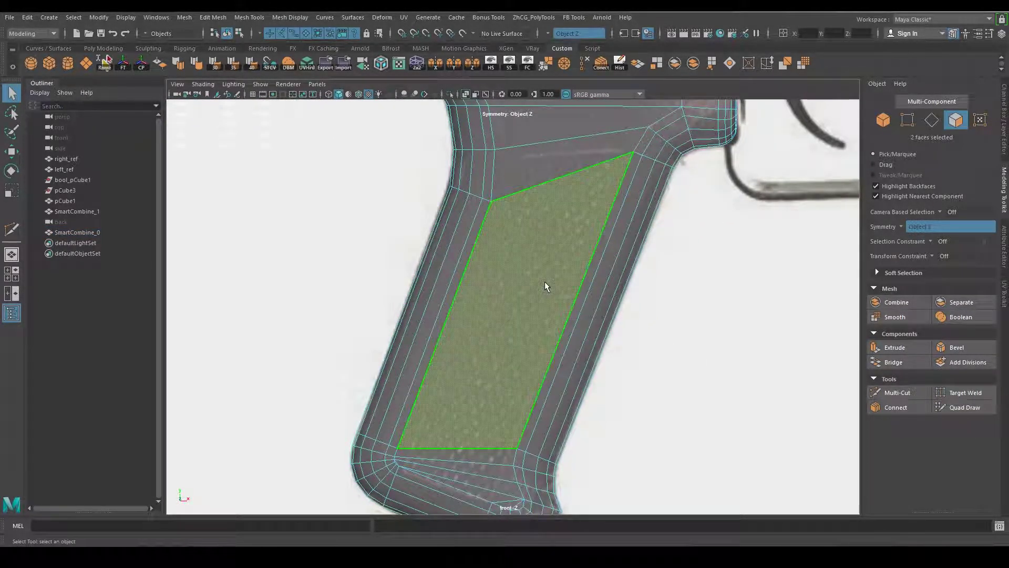
{"action": "scroll", "coordinate": [545, 282], "scroll_direction": "up", "scroll_amount": 2}
{"action": "middle_click_drag", "start_coordinate": [660, 330], "coordinate": [671, 324], "text": "alt"}
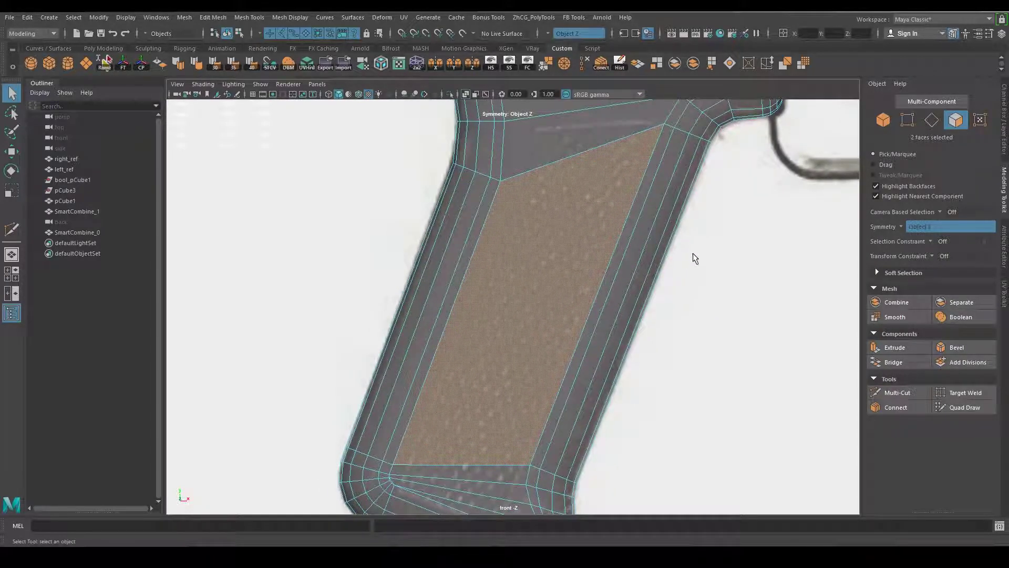
{"action": "left_click", "coordinate": [655, 63]}
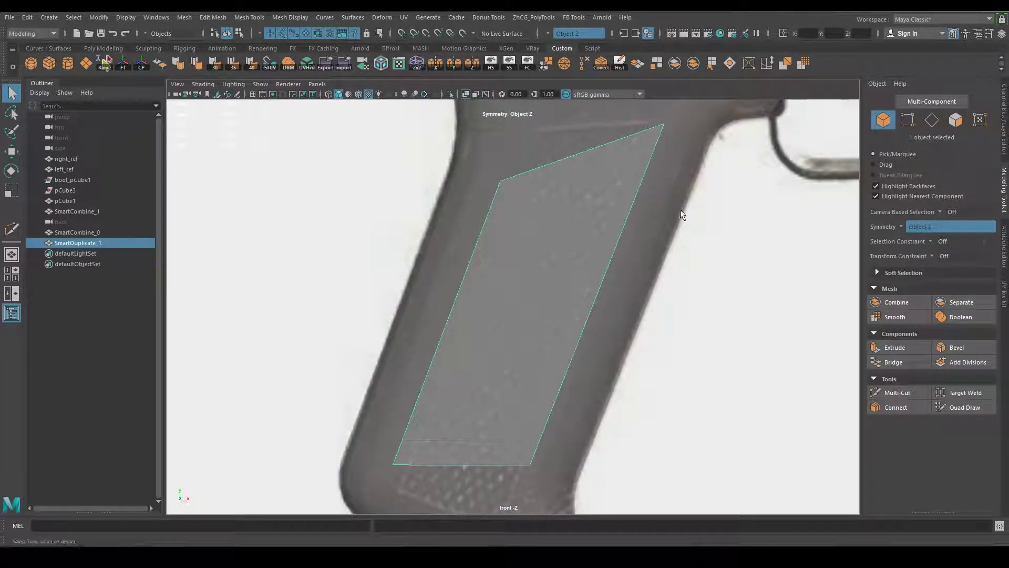
Slide the panel's first top corner vertex slightly left.
{"action": "right_click_drag", "start_coordinate": [728, 255], "coordinate": [676, 255]}
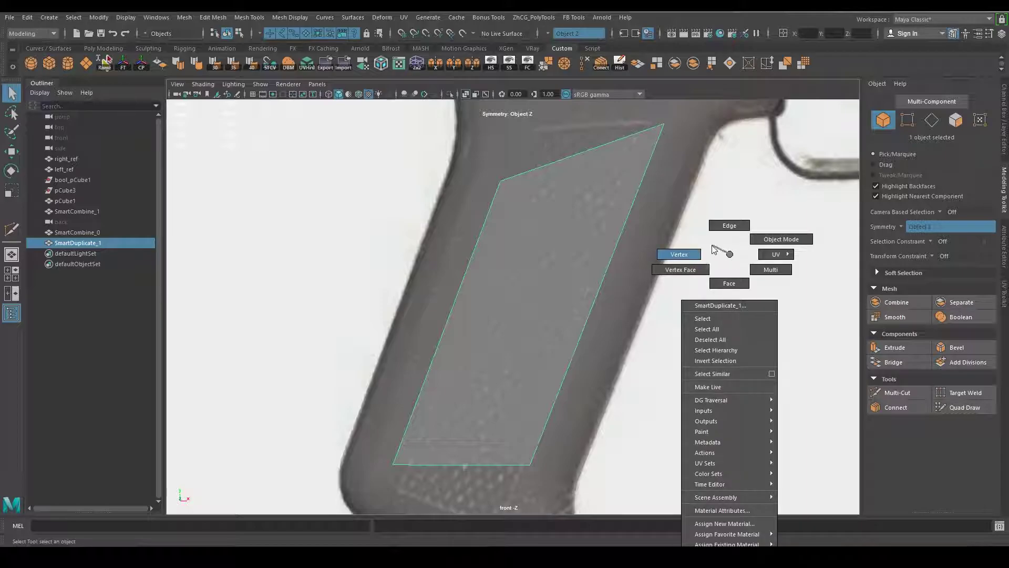
{"action": "middle_click_drag", "start_coordinate": [713, 257], "coordinate": [713, 334], "text": "alt"}
{"action": "scroll", "coordinate": [714, 333], "scroll_direction": "down", "scroll_amount": 3}
{"action": "left_click_drag", "start_coordinate": [638, 209], "coordinate": [723, 286]}
{"action": "mouse_move", "coordinate": [724, 286]}
{"action": "middle_mouse_down", "text": "alt"}
{"action": "mouse_move", "coordinate": [743, 124]}
{"action": "mouse_move", "coordinate": [636, 378]}
{"action": "middle_mouse_up", "text": "alt"}
{"action": "scroll", "coordinate": [636, 379], "scroll_direction": "up", "scroll_amount": 3}
{"action": "key", "text": "w"}
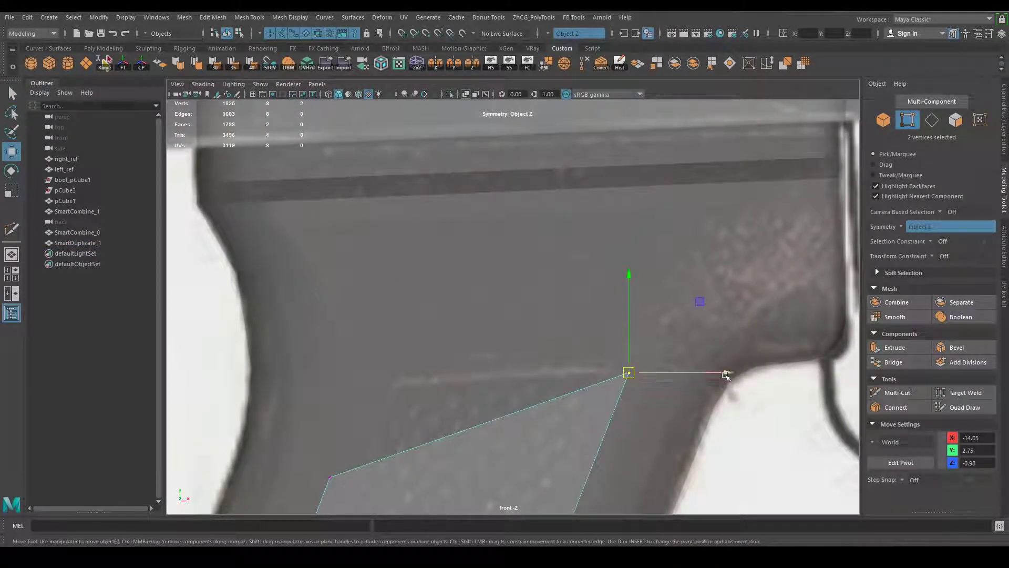
{"action": "left_click_drag", "start_coordinate": [726, 373], "coordinate": [715, 374]}
Raise the panel's top-left and top-right corner vertices to fit the grip.
{"action": "middle_click_drag", "start_coordinate": [714, 375], "coordinate": [857, 268], "text": "alt"}
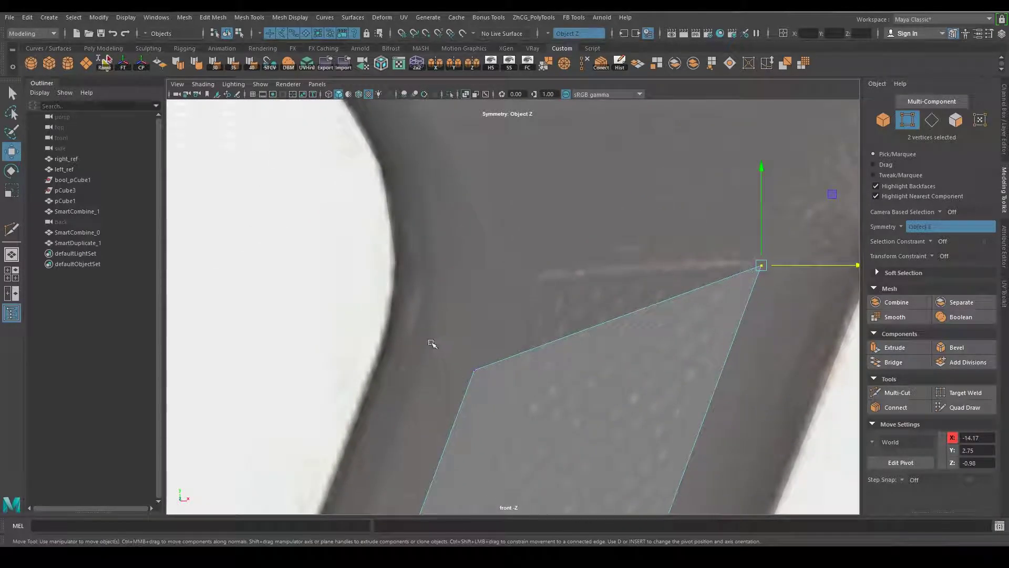
{"action": "left_click_drag", "start_coordinate": [437, 342], "coordinate": [555, 413]}
{"action": "middle_click_drag", "start_coordinate": [545, 298], "coordinate": [610, 203]}
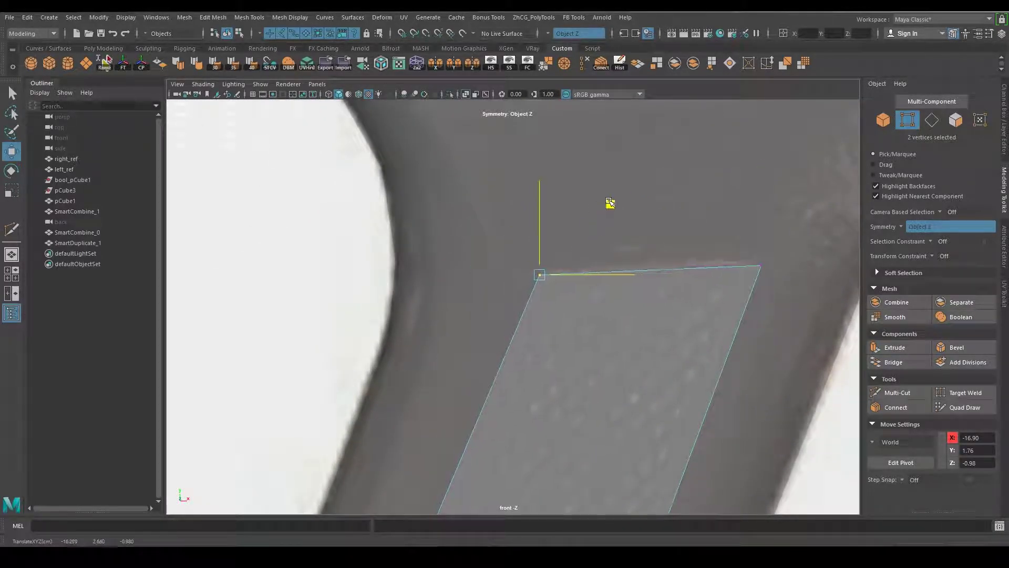
{"action": "scroll", "coordinate": [674, 350], "scroll_direction": "down", "scroll_amount": 1}
{"action": "left_click", "coordinate": [728, 271]}
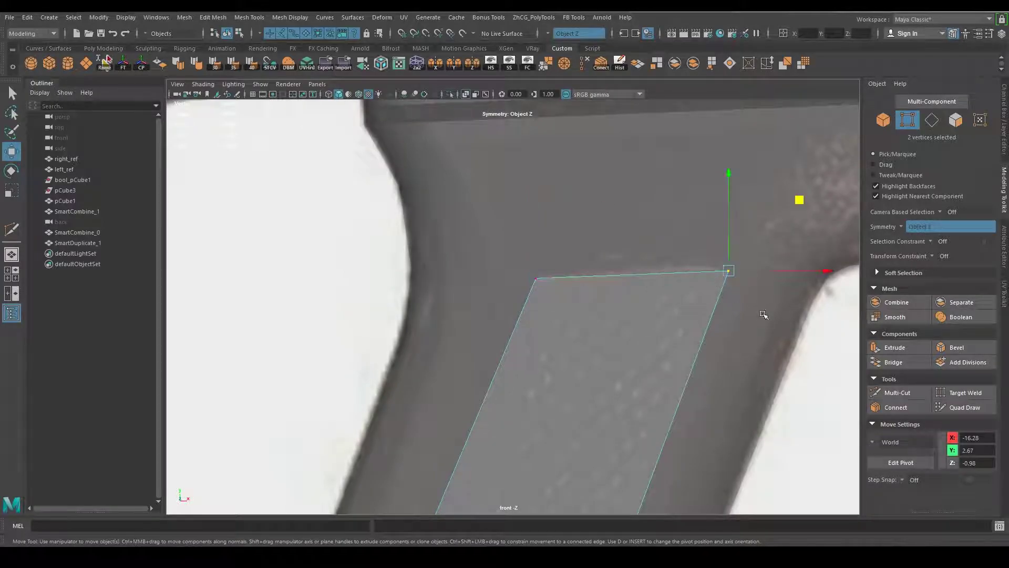
{"action": "middle_click_drag", "start_coordinate": [799, 206], "coordinate": [798, 200]}
Reposition the panel's bottom-right and bottom-left corner vertices to follow the grip's bottom.
{"action": "scroll", "coordinate": [646, 279], "scroll_direction": "down", "scroll_amount": 2}
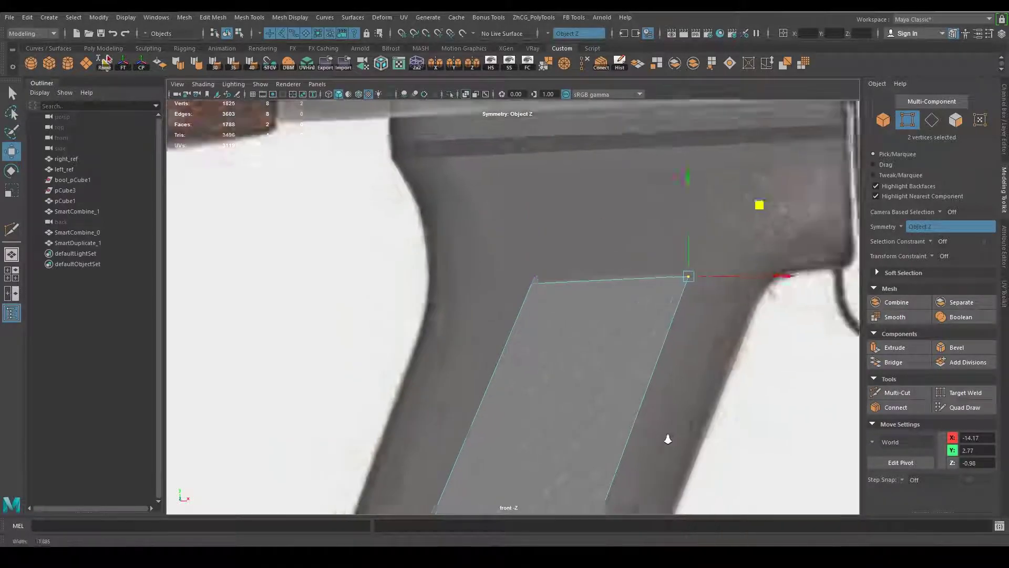
{"action": "middle_click_drag", "start_coordinate": [667, 440], "coordinate": [682, 265], "text": "alt"}
{"action": "scroll", "coordinate": [555, 349], "scroll_direction": "down", "scroll_amount": 1}
{"action": "scroll", "coordinate": [652, 326], "scroll_direction": "up", "scroll_amount": 3}
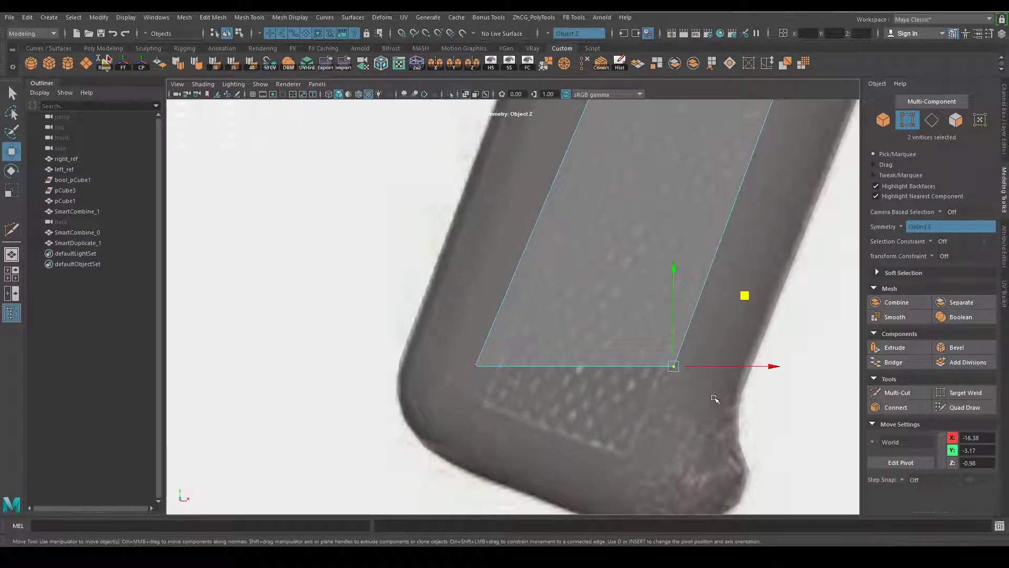
{"action": "middle_click_drag", "start_coordinate": [739, 301], "coordinate": [705, 385]}
{"action": "left_click", "coordinate": [469, 341]}
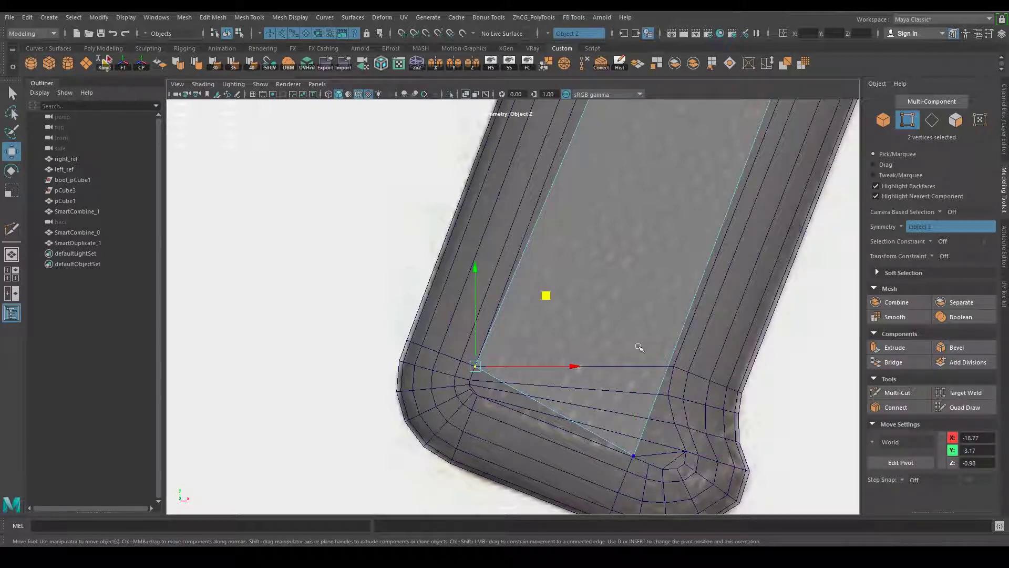
{"action": "middle_click_drag", "start_coordinate": [546, 294], "coordinate": [552, 328]}
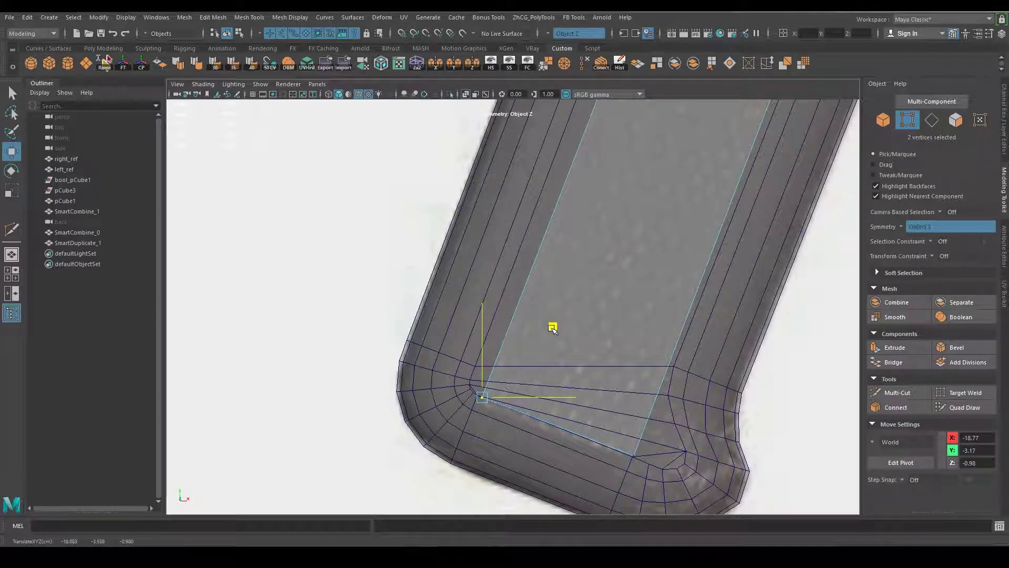
{"action": "scroll", "coordinate": [605, 368], "scroll_direction": "up", "scroll_amount": 3}
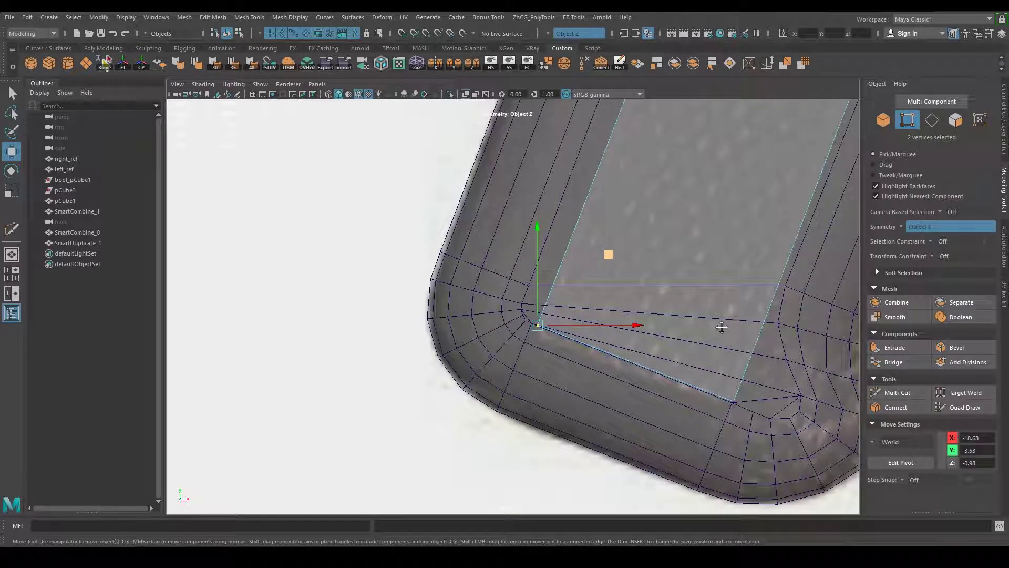
{"action": "scroll", "coordinate": [638, 395], "scroll_direction": "up", "scroll_amount": 2}
{"action": "left_click_drag", "start_coordinate": [554, 395], "coordinate": [554, 394]}
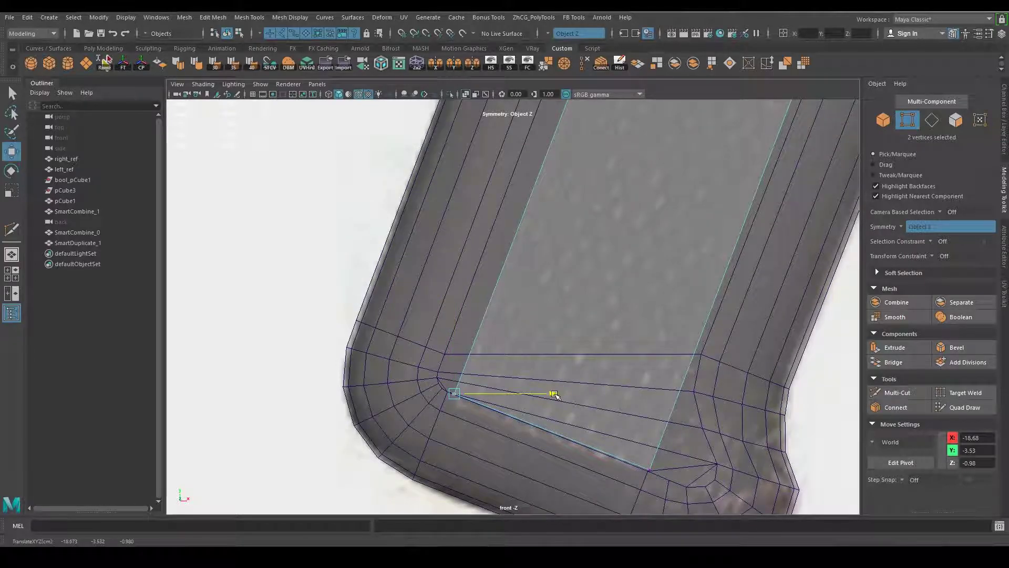
{"action": "left_click", "coordinate": [649, 468]}
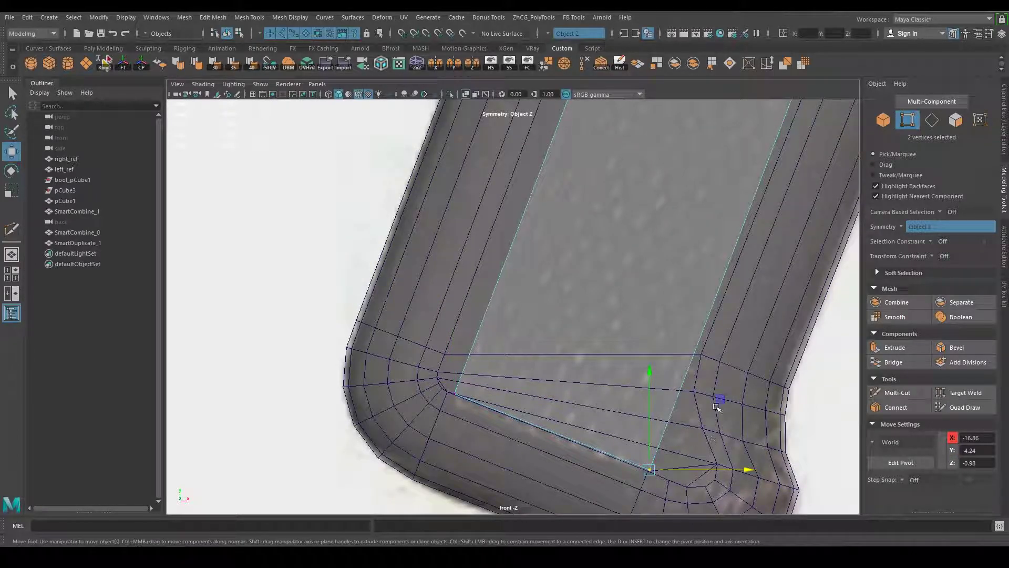
{"action": "middle_click_drag", "start_coordinate": [715, 395], "coordinate": [716, 402]}
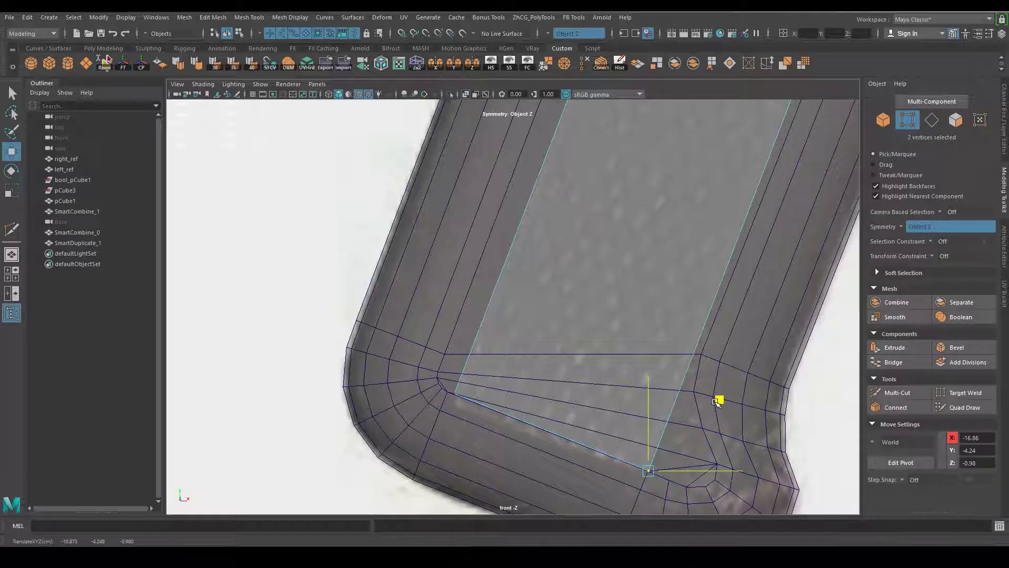
Pan and zoom the front view across the grip panel to check its fit.
{"action": "scroll", "coordinate": [716, 401], "scroll_direction": "down", "scroll_amount": 3}
{"action": "middle_click_drag", "start_coordinate": [733, 365], "coordinate": [642, 487], "text": "alt"}
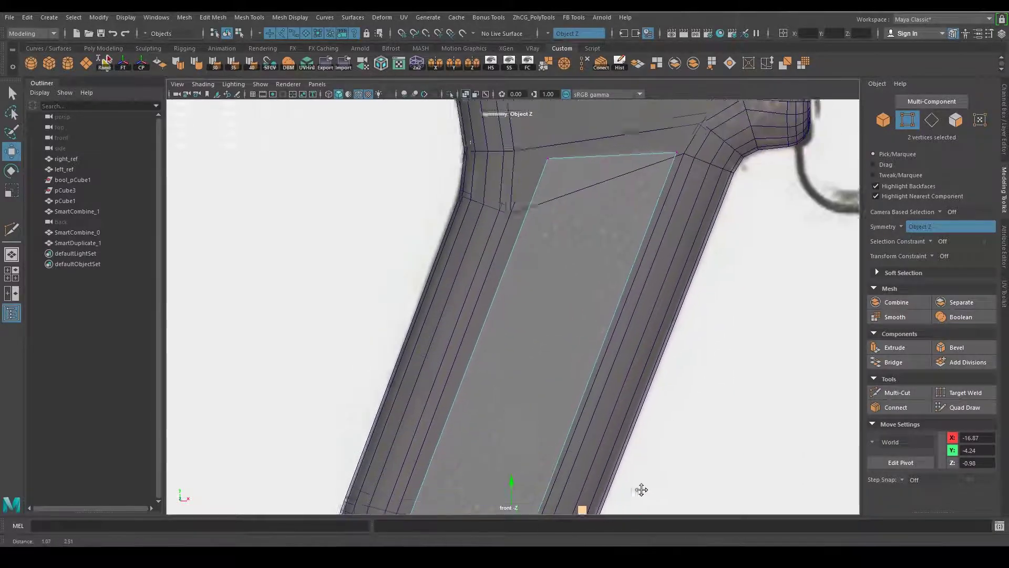
{"action": "scroll", "coordinate": [667, 377], "scroll_direction": "up", "scroll_amount": 1}
{"action": "scroll", "coordinate": [660, 405], "scroll_direction": "up", "scroll_amount": 2}
{"action": "scroll", "coordinate": [661, 405], "scroll_direction": "down", "scroll_amount": 3}
{"action": "scroll", "coordinate": [737, 413], "scroll_direction": "up", "scroll_amount": 4}
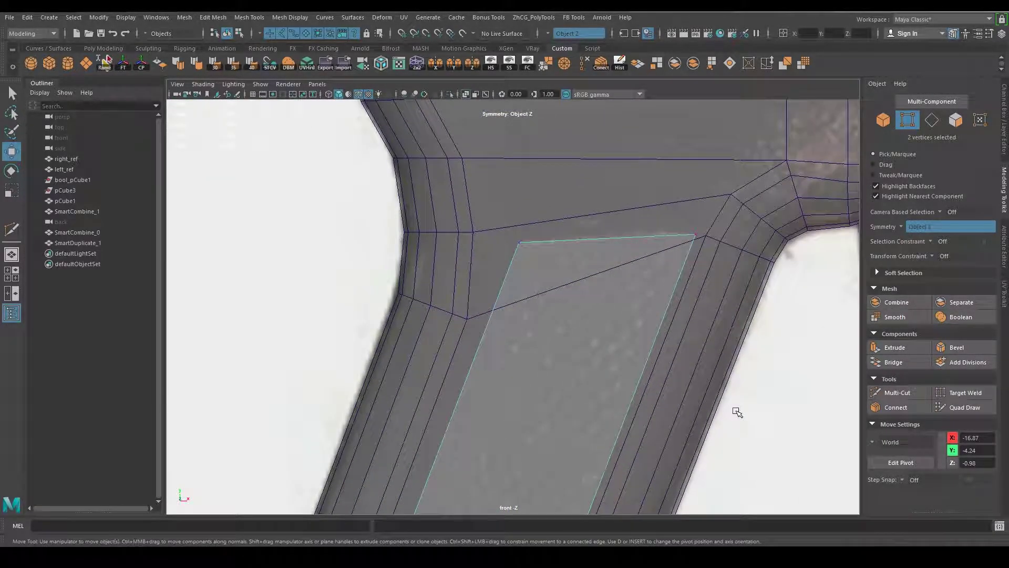
{"action": "middle_click_drag", "start_coordinate": [654, 417], "coordinate": [700, 303], "text": "alt"}
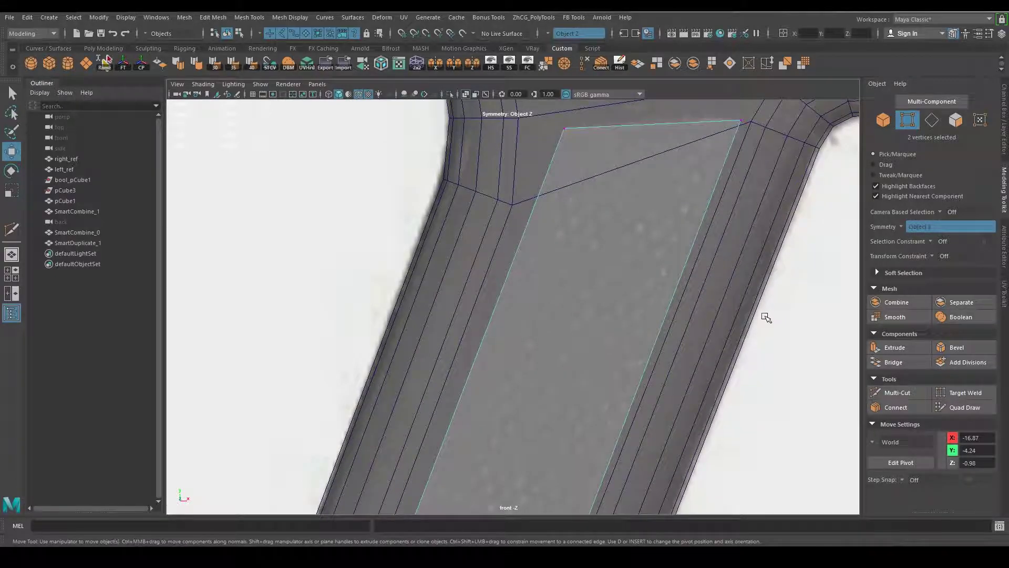
In the perspective view, frame the grip and select its two side panel faces.
{"action": "key", "text": "F8"}
{"action": "key", "text": "space"}
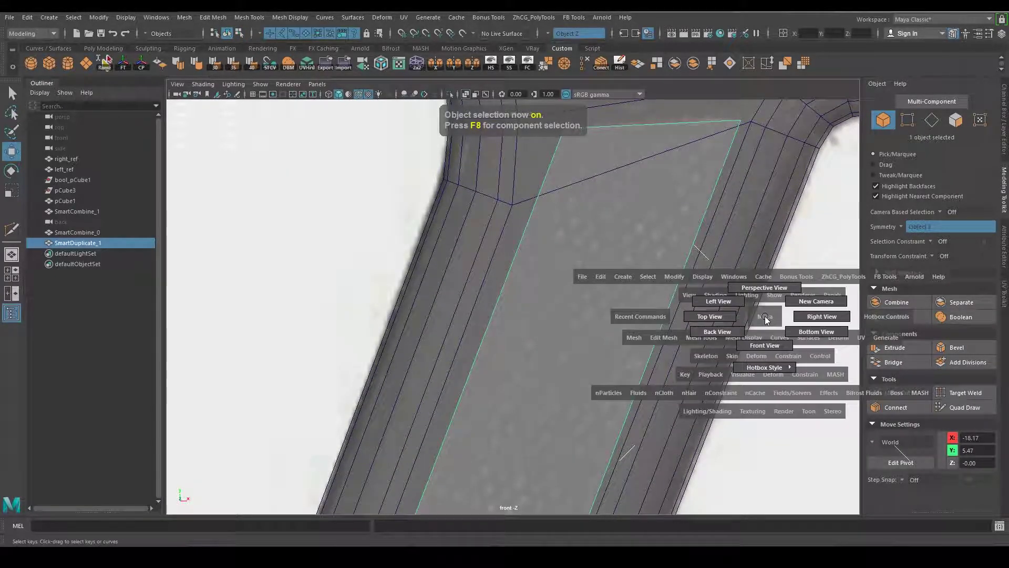
{"action": "left_click", "coordinate": [769, 288]}
{"action": "key", "text": "f"}
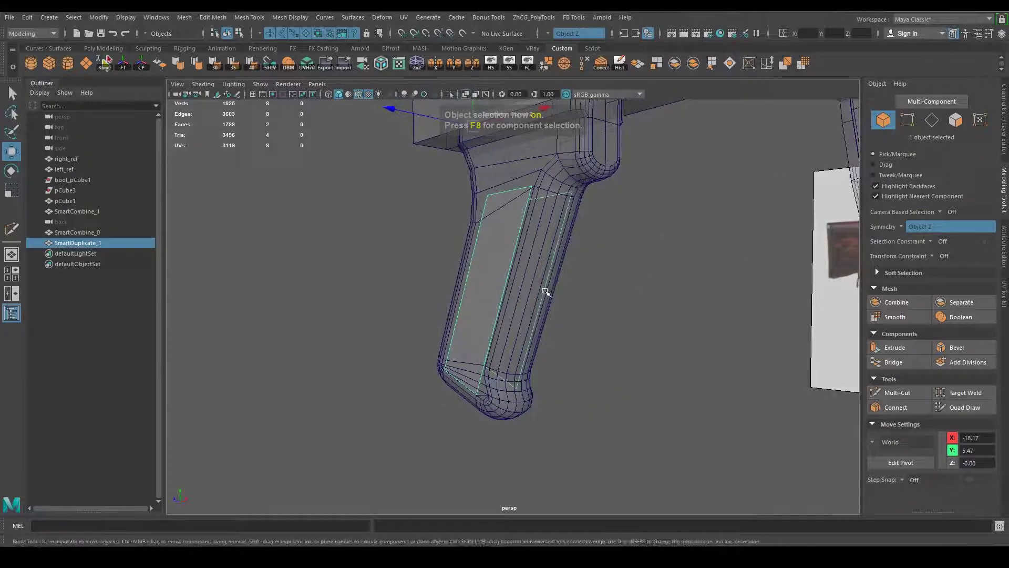
{"action": "middle_click_drag", "start_coordinate": [712, 337], "coordinate": [735, 373], "text": "alt"}
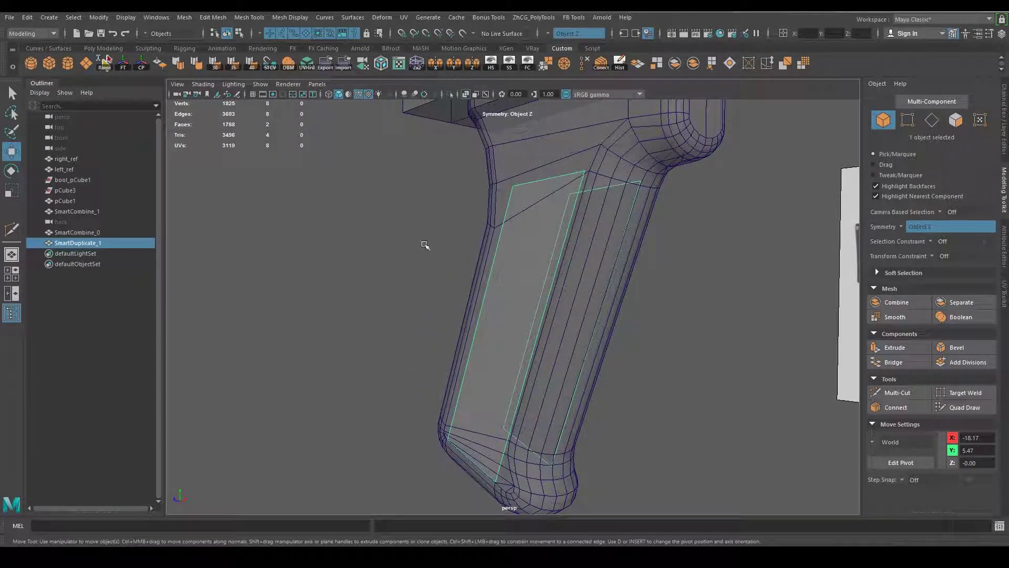
{"action": "right_click_drag", "start_coordinate": [425, 245], "coordinate": [421, 263]}
{"action": "left_click", "coordinate": [528, 322]}
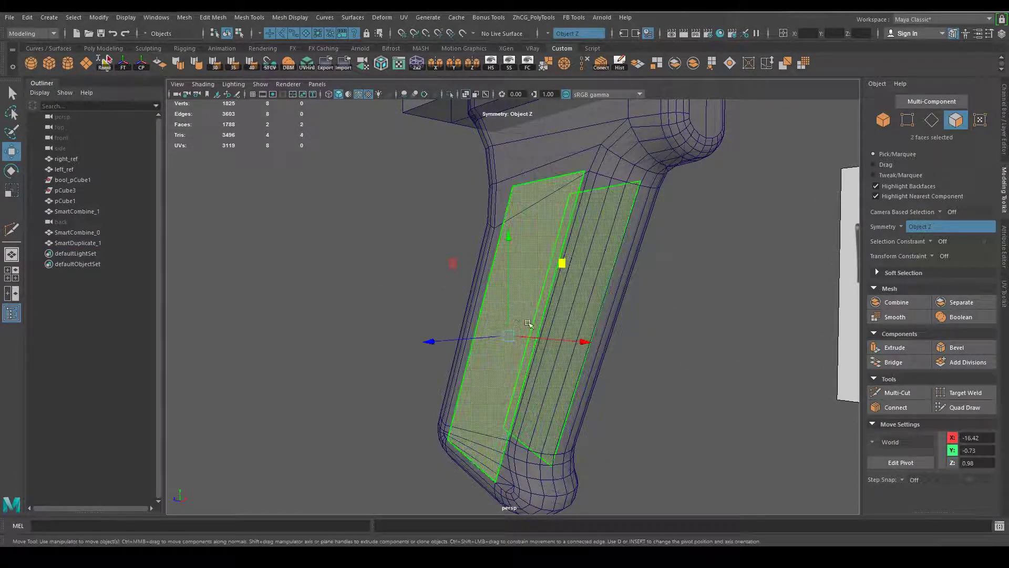
{"action": "left_click_drag", "start_coordinate": [528, 323], "coordinate": [671, 360], "text": "alt"}
{"action": "mouse_move", "coordinate": [672, 361]}
{"action": "right_mouse_down", "text": "alt"}
{"action": "mouse_move", "coordinate": [712, 374]}
{"action": "mouse_move", "coordinate": [677, 374]}
{"action": "right_mouse_up", "text": "alt"}
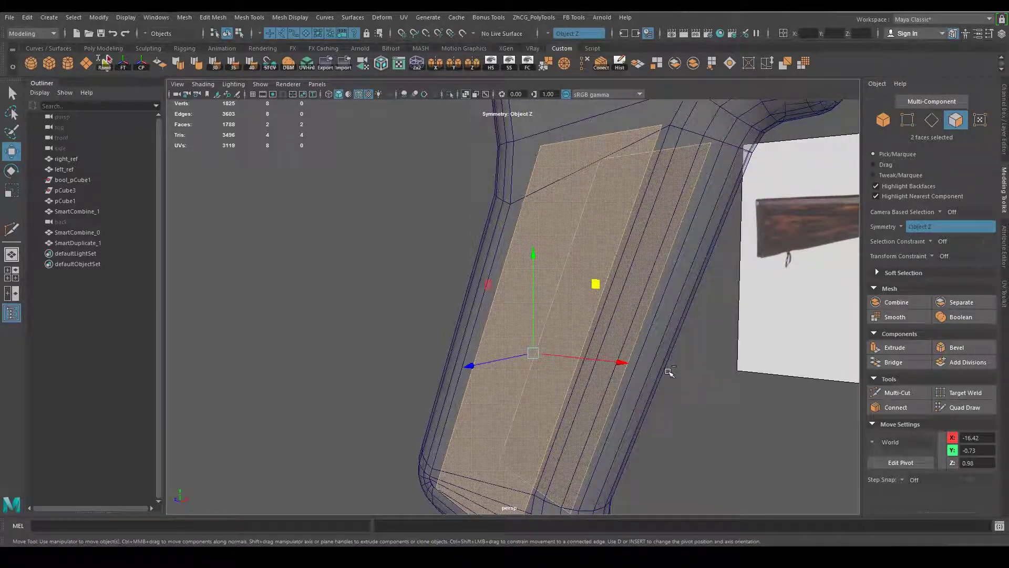
{"action": "key", "text": "alt+a"}
{"action": "left_click_drag", "start_coordinate": [669, 372], "coordinate": [679, 361], "text": "alt"}
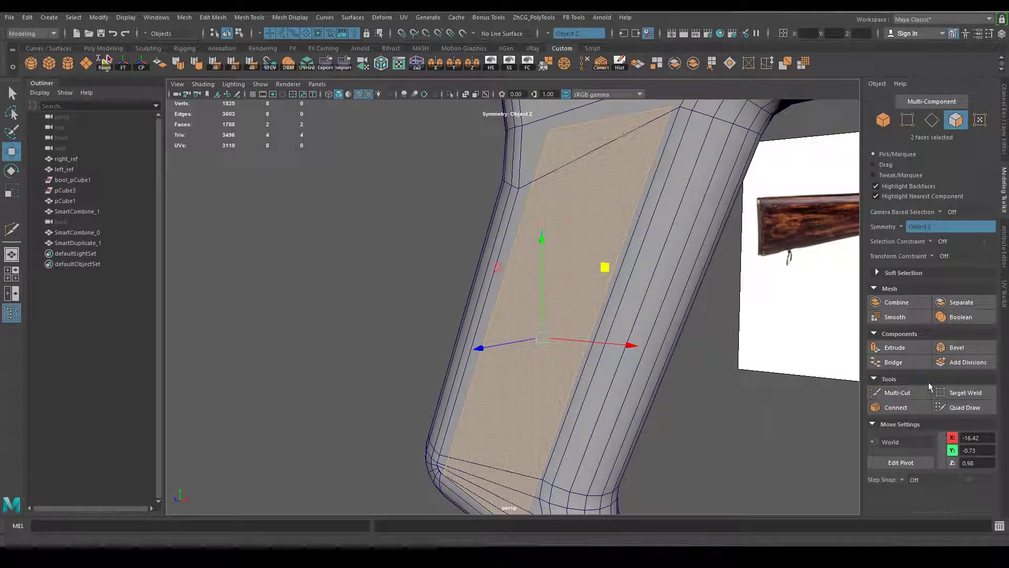
Extrude the panel faces with a 0.3 offset and delete the inner faces.
{"action": "left_click", "coordinate": [907, 349]}
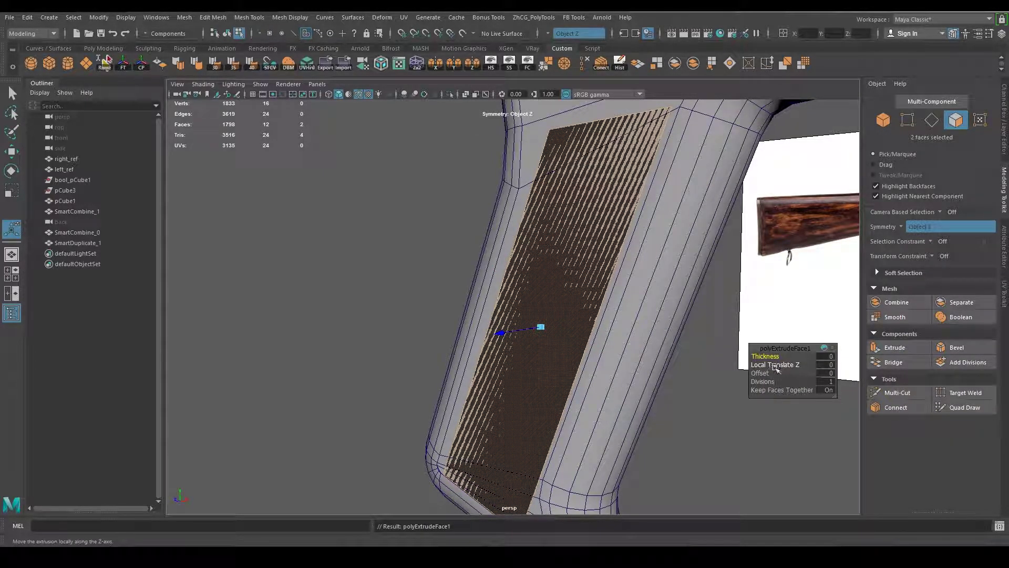
{"action": "left_click", "coordinate": [774, 365]}
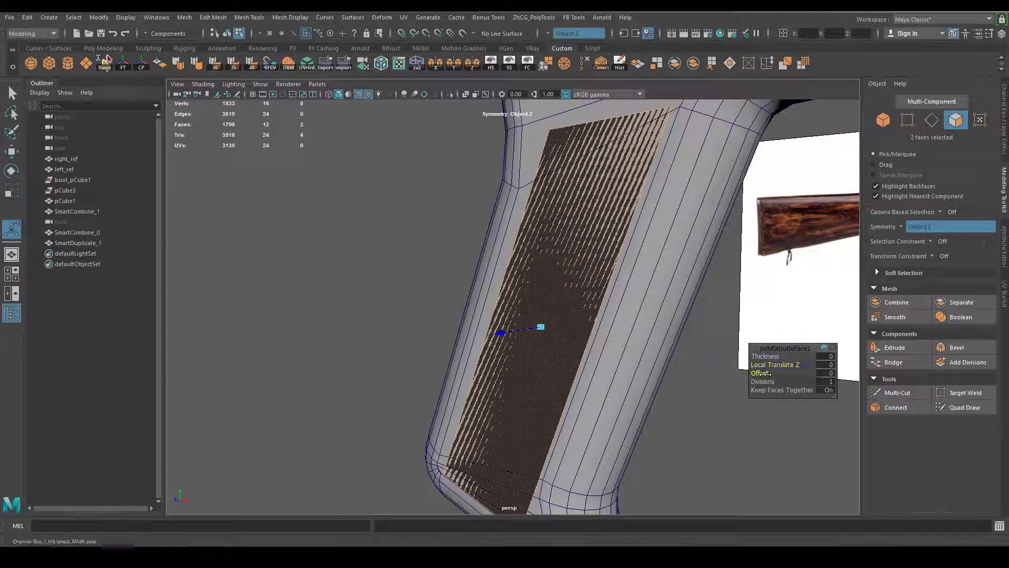
{"action": "middle_click_drag", "start_coordinate": [769, 374], "coordinate": [769, 374]}
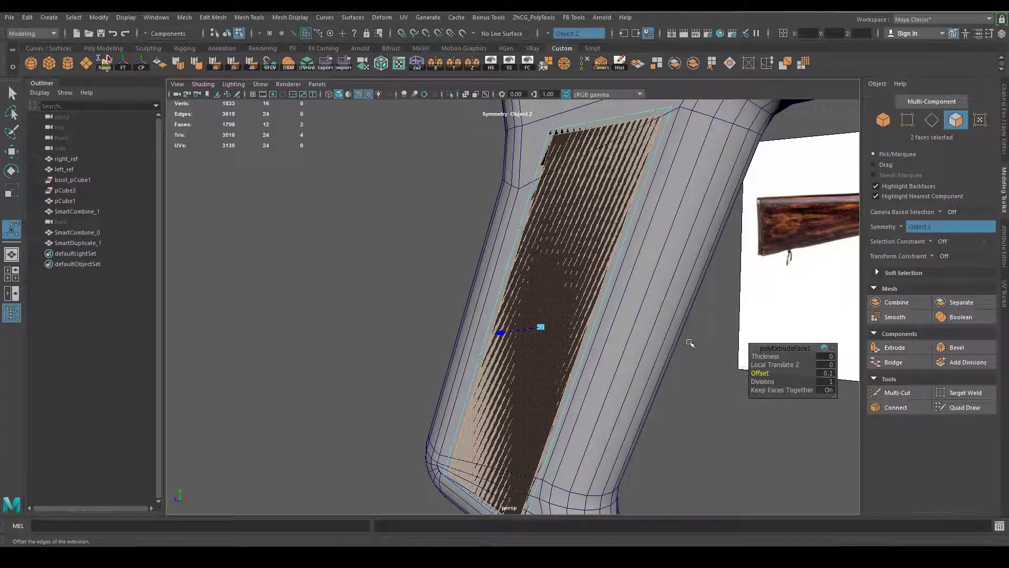
{"action": "mouse_move", "coordinate": [690, 343]}
{"action": "left_mouse_down", "text": "alt"}
{"action": "mouse_move", "coordinate": [688, 324]}
{"action": "mouse_move", "coordinate": [655, 313]}
{"action": "left_mouse_up", "text": "alt"}
{"action": "left_click", "coordinate": [544, 252]}
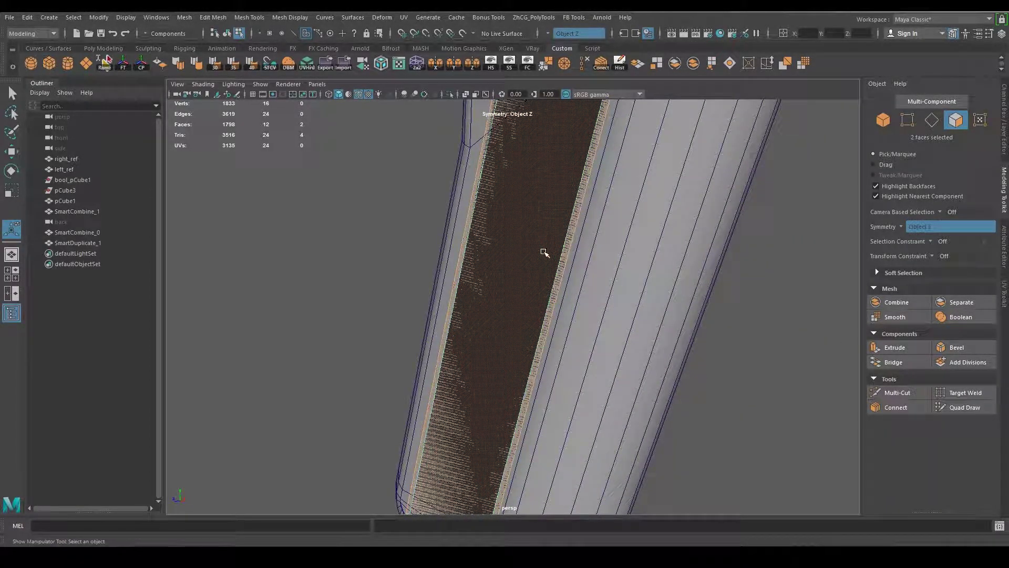
{"action": "key", "text": "Delete"}
{"action": "mouse_move", "coordinate": [547, 264]}
{"action": "left_mouse_down", "text": "alt"}
{"action": "mouse_move", "coordinate": [592, 286]}
{"action": "mouse_move", "coordinate": [568, 298]}
{"action": "mouse_move", "coordinate": [601, 254]}
{"action": "left_mouse_up", "text": "alt"}
{"action": "right_click_drag", "start_coordinate": [601, 253], "coordinate": [597, 283]}
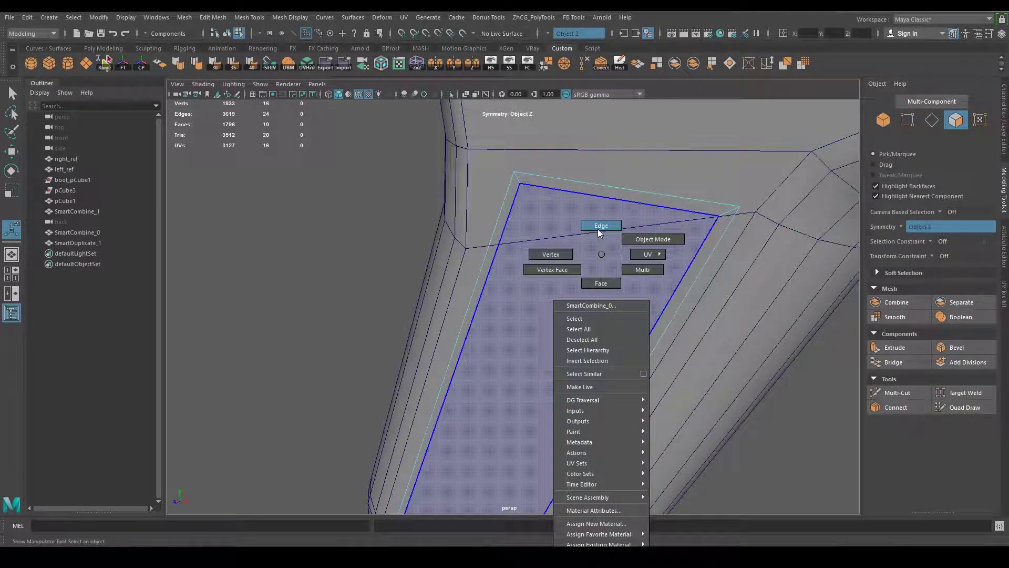
Select the edge loop running around the side panel border.
{"action": "left_click", "coordinate": [652, 252]}
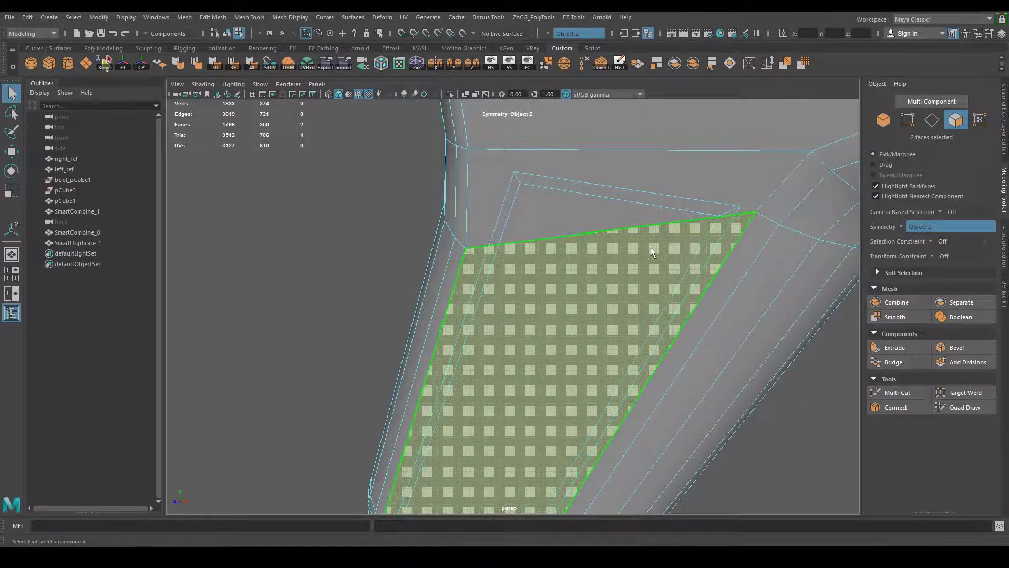
{"action": "key", "text": "ctrl+z"}
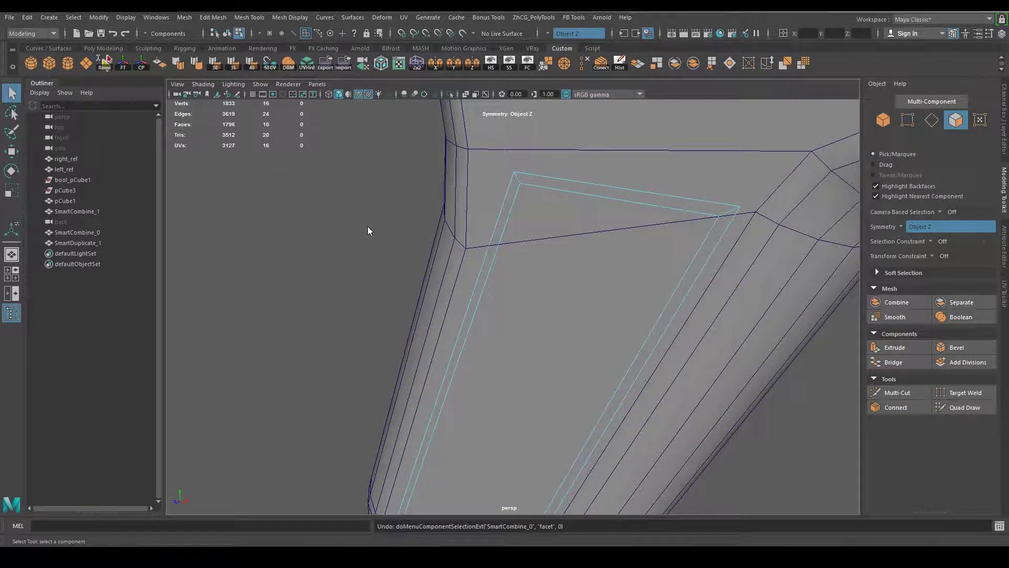
{"action": "right_click", "coordinate": [367, 226]}
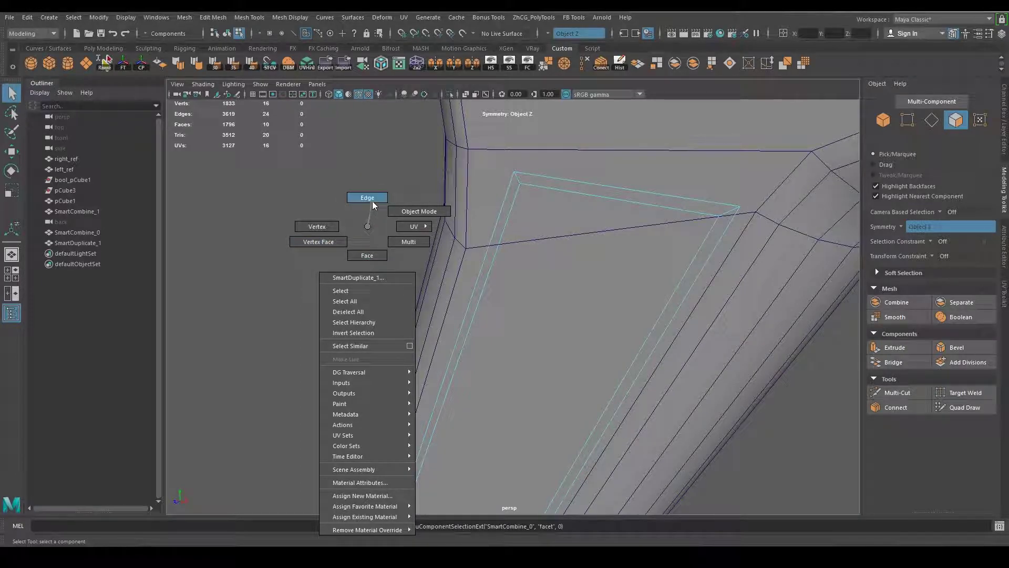
{"action": "left_click", "coordinate": [371, 197]}
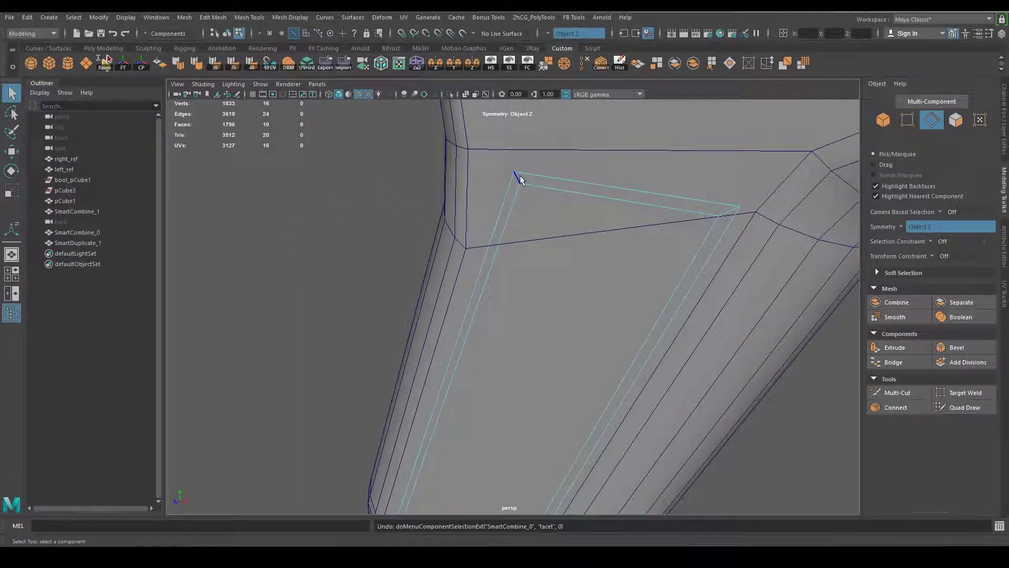
{"action": "left_click", "coordinate": [723, 215]}
{"action": "double_click", "coordinate": [689, 275]}
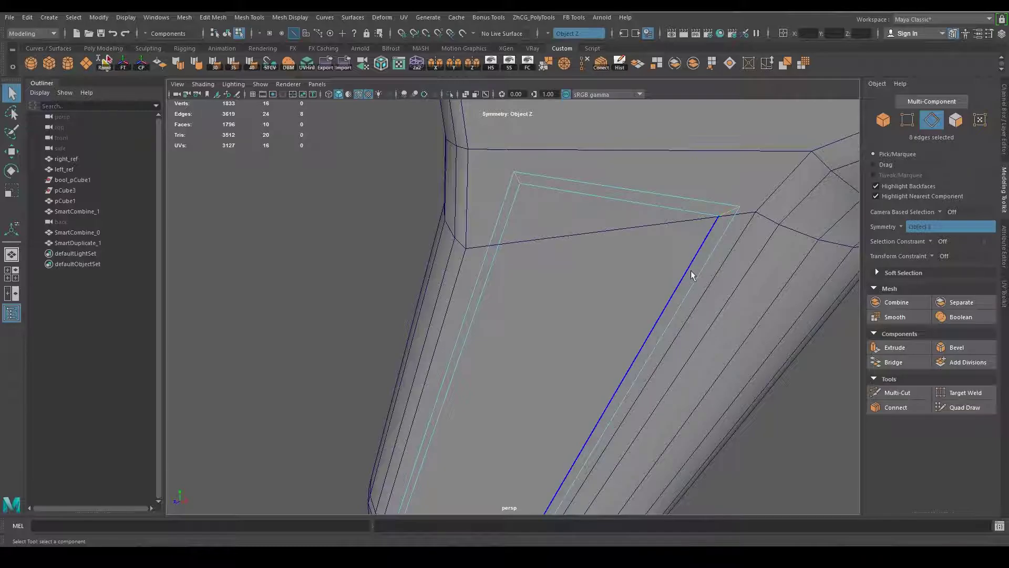
{"action": "left_click_drag", "start_coordinate": [689, 275], "coordinate": [515, 235], "text": "alt"}
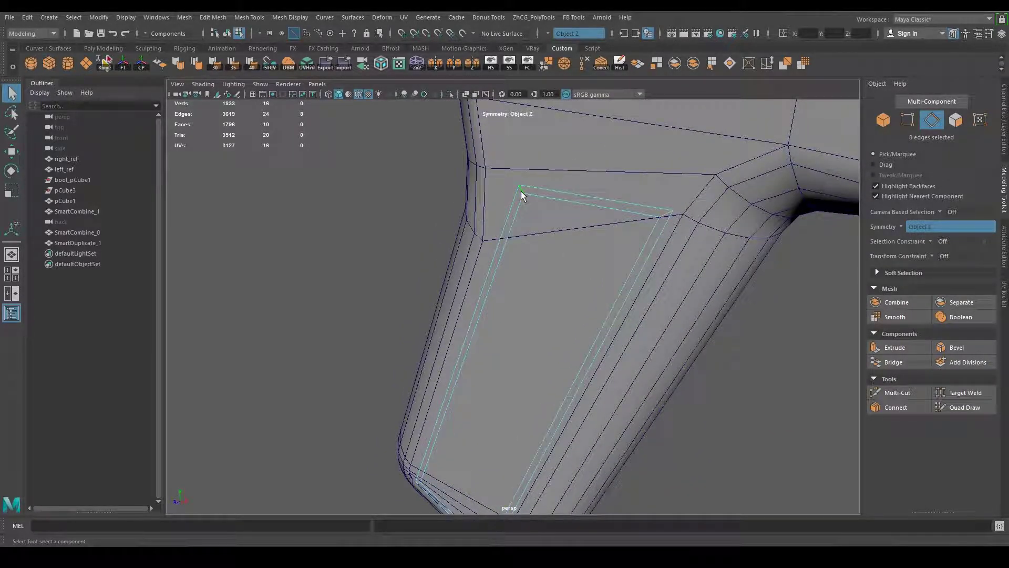
Split a new edge loop along the panel border and slide it in depth.
{"action": "right_click_drag", "start_coordinate": [522, 193], "coordinate": [474, 225], "text": "ctrl"}
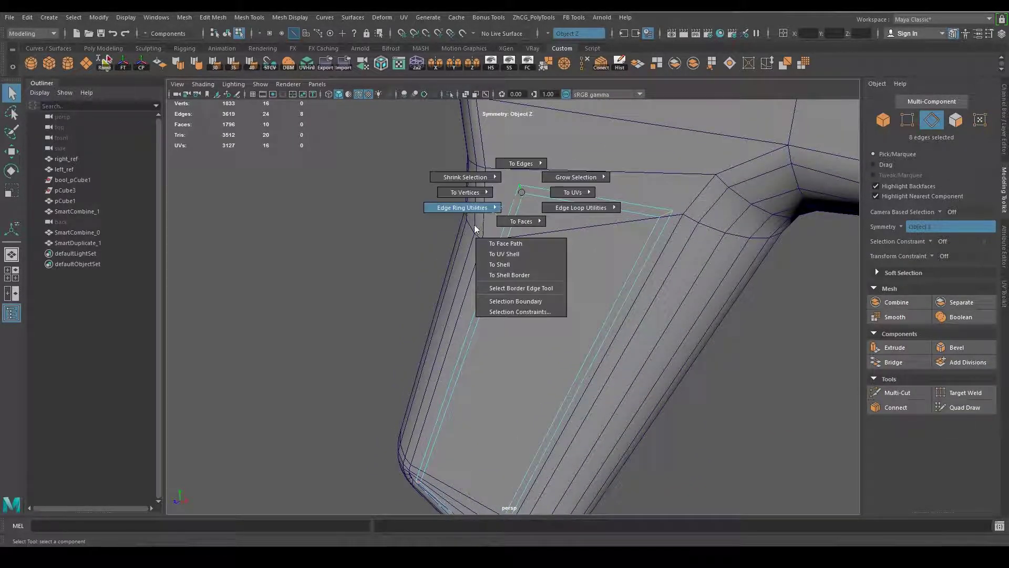
{"action": "right_click_drag", "start_coordinate": [450, 219], "coordinate": [512, 230], "text": "ctrl"}
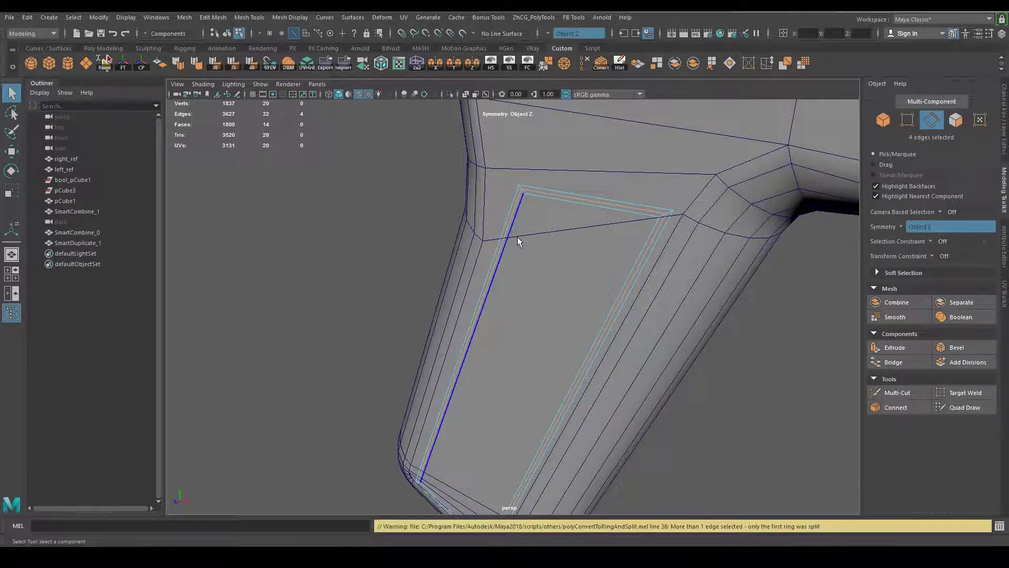
{"action": "scroll", "coordinate": [653, 249], "scroll_direction": "up", "scroll_amount": 3}
{"action": "key", "text": "w"}
{"action": "left_click_drag", "start_coordinate": [615, 275], "coordinate": [558, 227], "text": "alt"}
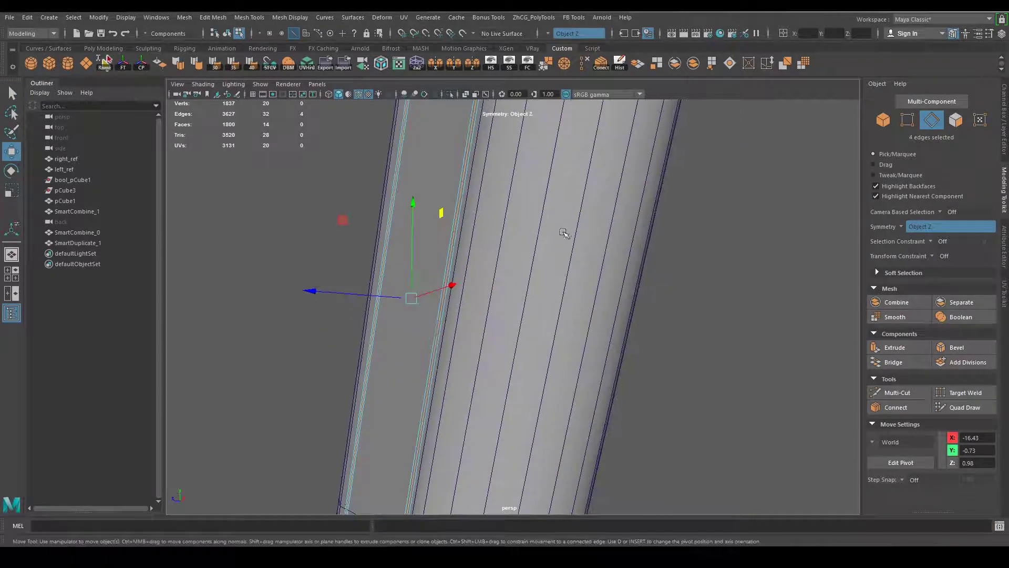
{"action": "mouse_move", "coordinate": [362, 264]}
{"action": "left_mouse_down"}
{"action": "mouse_move", "coordinate": [421, 269]}
{"action": "mouse_move", "coordinate": [513, 239]}
{"action": "mouse_move", "coordinate": [447, 422]}
{"action": "mouse_move", "coordinate": [528, 210]}
{"action": "left_mouse_up"}
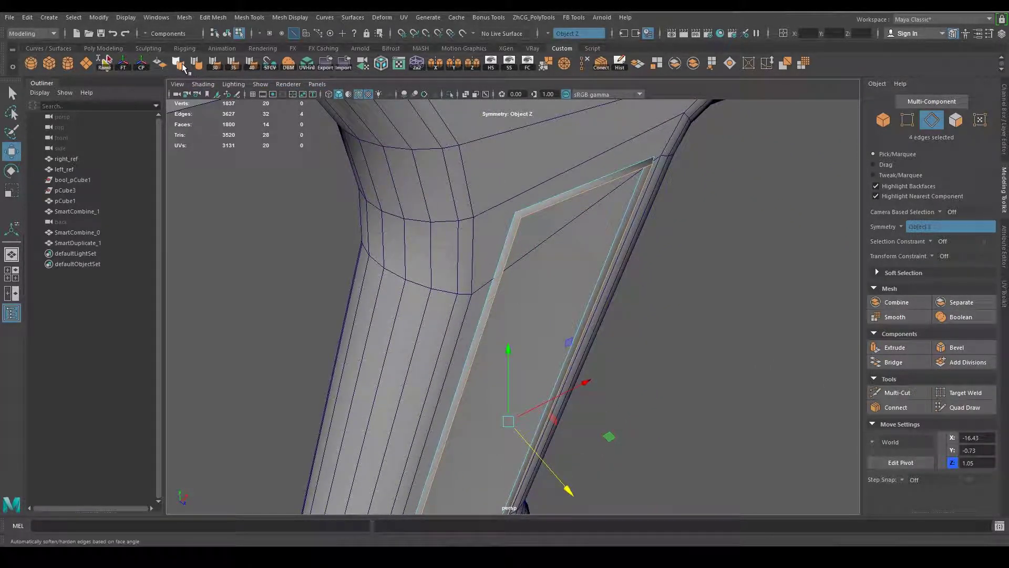
Reselect the grip mesh SmartDuplicate_1 and box-select the vertices along the panel rim.
{"action": "right_click_drag", "start_coordinate": [611, 184], "coordinate": [662, 164]}
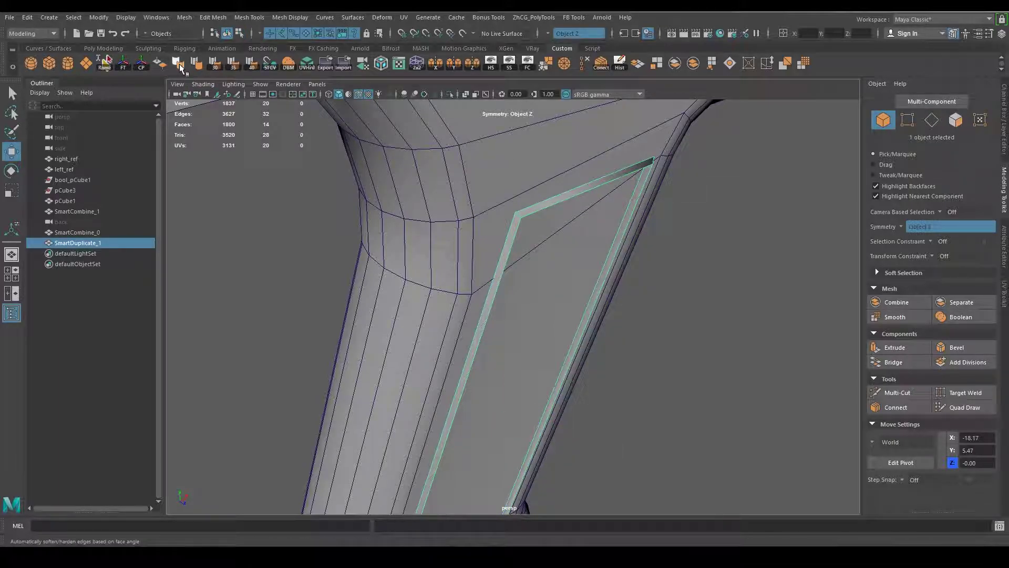
{"action": "left_click_drag", "start_coordinate": [473, 289], "coordinate": [575, 214], "text": "alt"}
{"action": "left_click", "coordinate": [690, 264]}
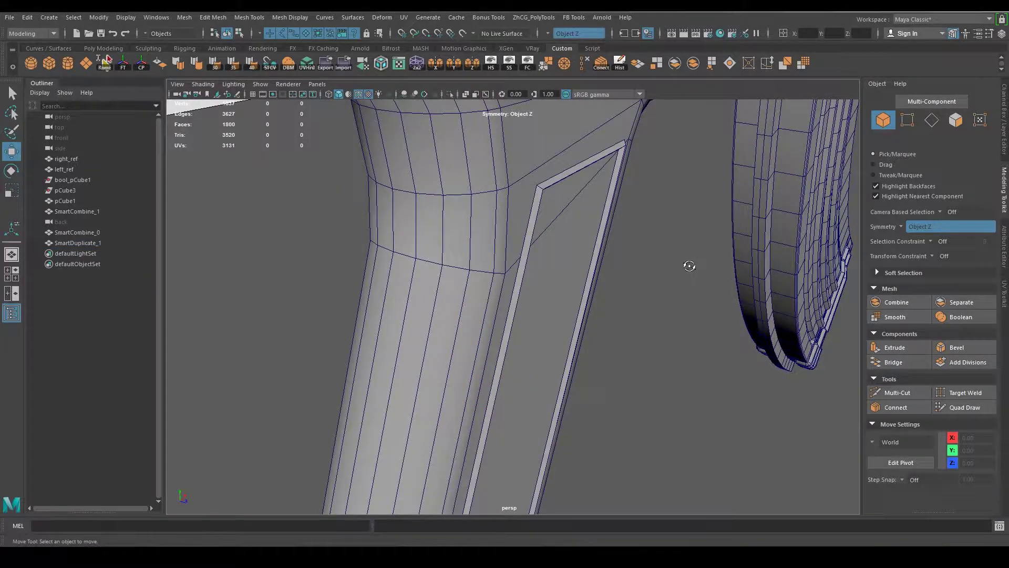
{"action": "left_click_drag", "start_coordinate": [690, 264], "coordinate": [490, 229], "text": "alt"}
{"action": "left_click", "coordinate": [528, 237]}
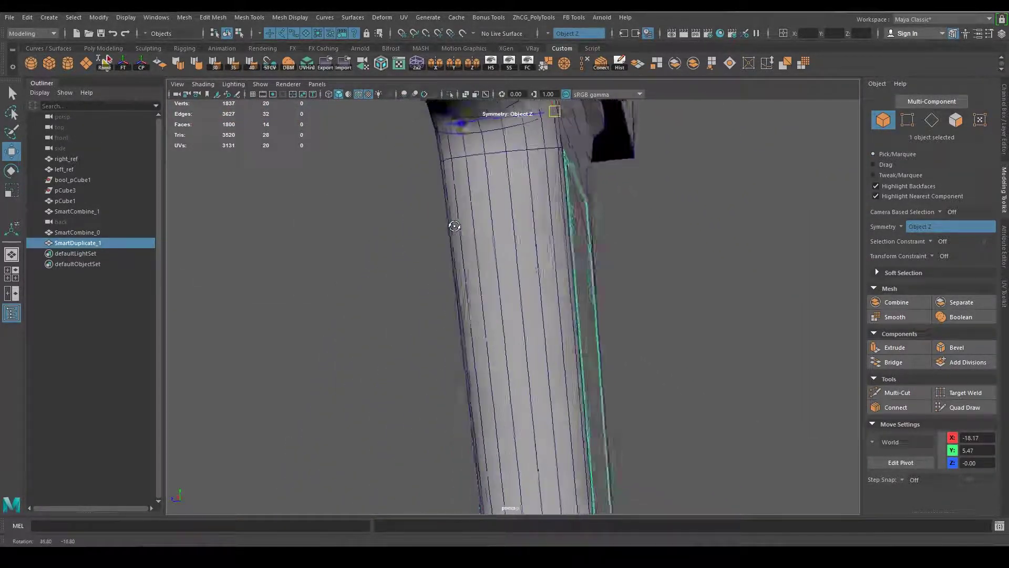
{"action": "right_click_drag", "start_coordinate": [412, 231], "coordinate": [394, 234]}
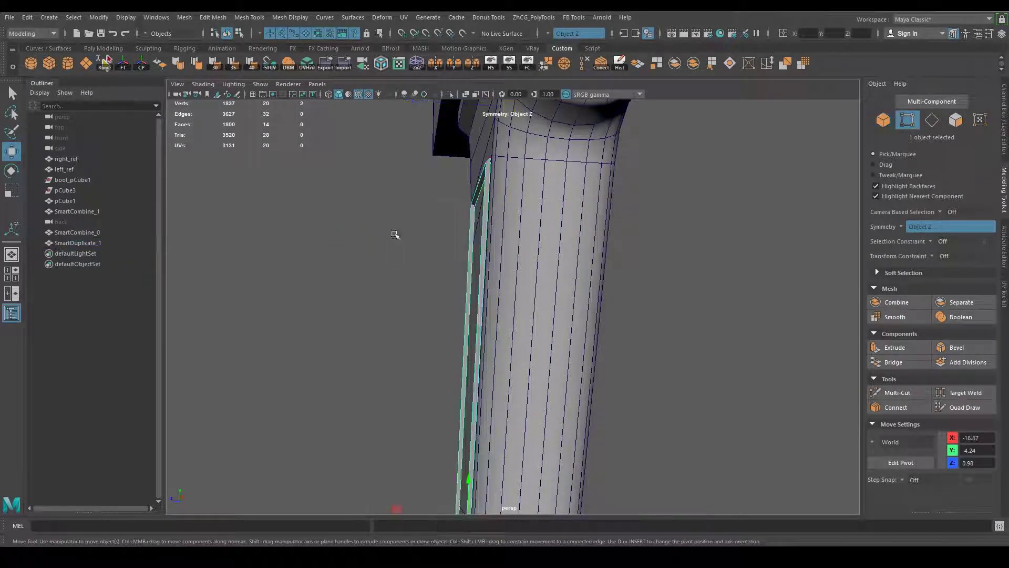
{"action": "scroll", "coordinate": [332, 250], "scroll_direction": "down", "scroll_amount": 2}
{"action": "left_click_drag", "start_coordinate": [419, 232], "coordinate": [413, 226], "text": "alt"}
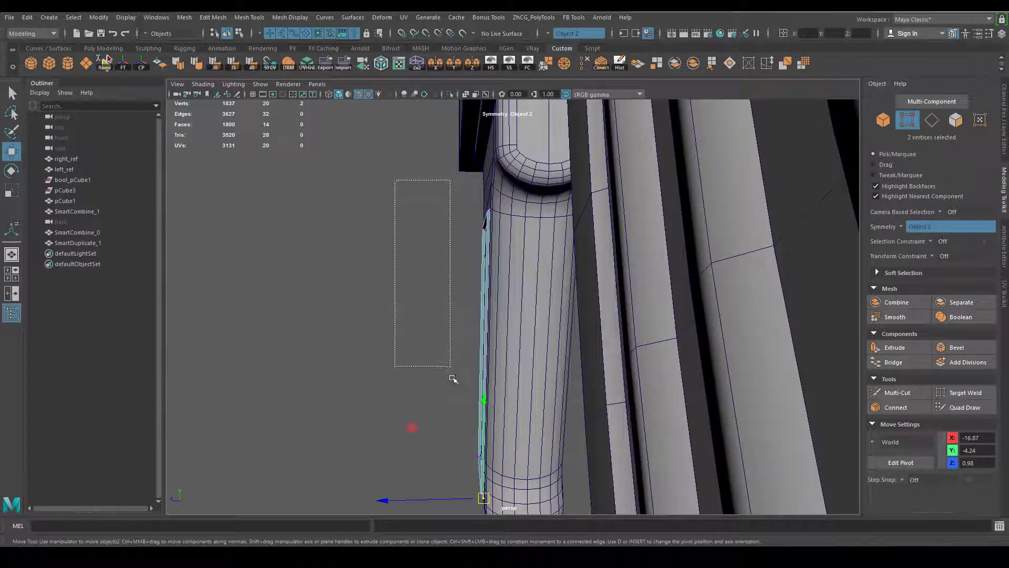
Nudge the selected rim vertices along Z so the border follows the grip surface.
{"action": "mouse_move", "coordinate": [510, 481]}
{"action": "left_mouse_down", "text": "alt"}
{"action": "mouse_move", "coordinate": [480, 424]}
{"action": "mouse_move", "coordinate": [485, 361]}
{"action": "mouse_move", "coordinate": [406, 397]}
{"action": "mouse_move", "coordinate": [512, 382]}
{"action": "mouse_move", "coordinate": [410, 391]}
{"action": "left_mouse_up", "text": "alt"}
{"action": "scroll", "coordinate": [410, 392], "scroll_direction": "up", "scroll_amount": 2}
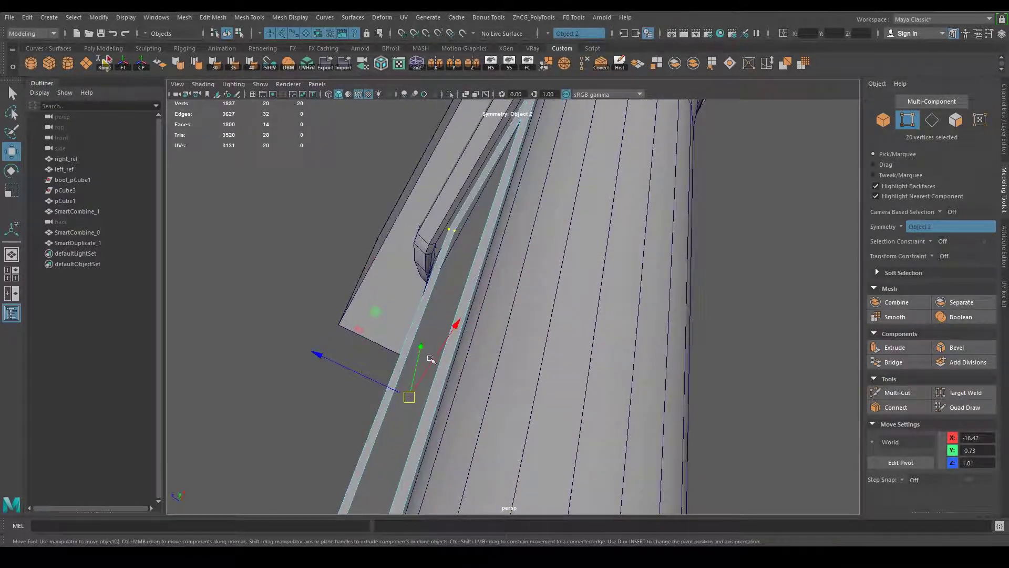
{"action": "scroll", "coordinate": [319, 400], "scroll_direction": "up", "scroll_amount": 2}
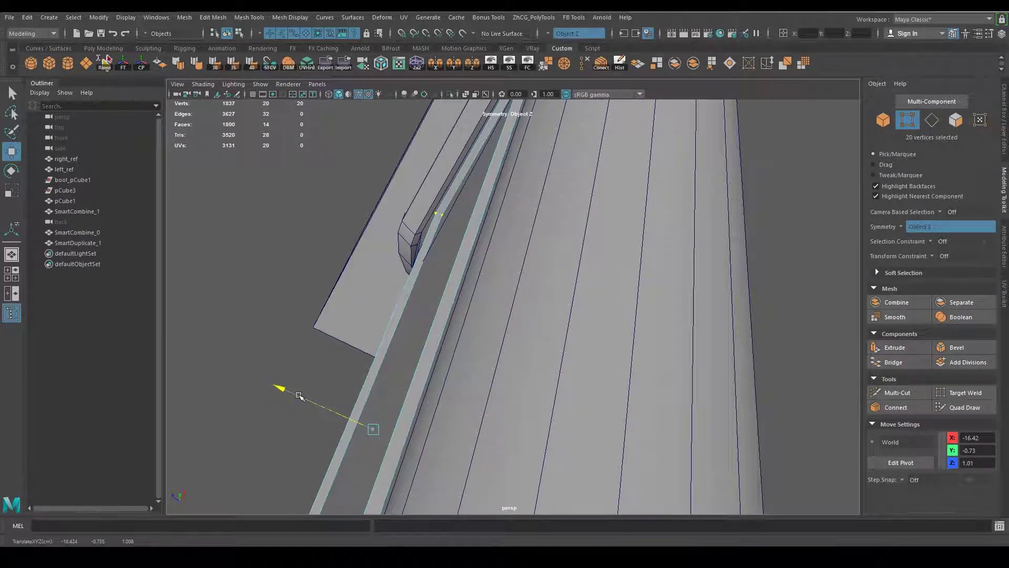
{"action": "mouse_move", "coordinate": [510, 328]}
{"action": "left_mouse_down", "text": "alt"}
{"action": "mouse_move", "coordinate": [491, 361]}
{"action": "mouse_move", "coordinate": [604, 338]}
{"action": "left_mouse_up", "text": "alt"}
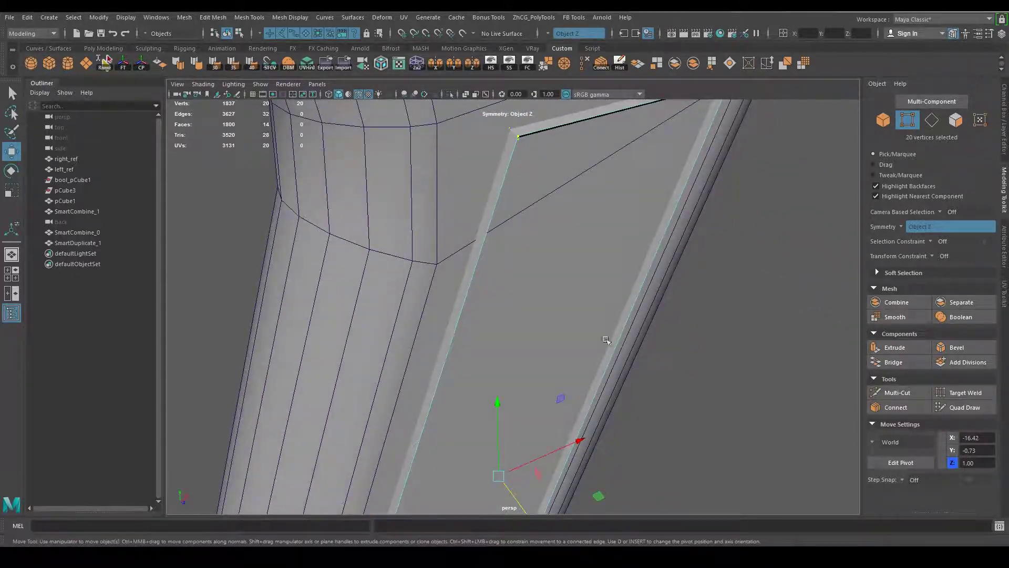
{"action": "key", "text": "q"}
{"action": "left_click_drag", "start_coordinate": [582, 267], "coordinate": [496, 242], "text": "alt"}
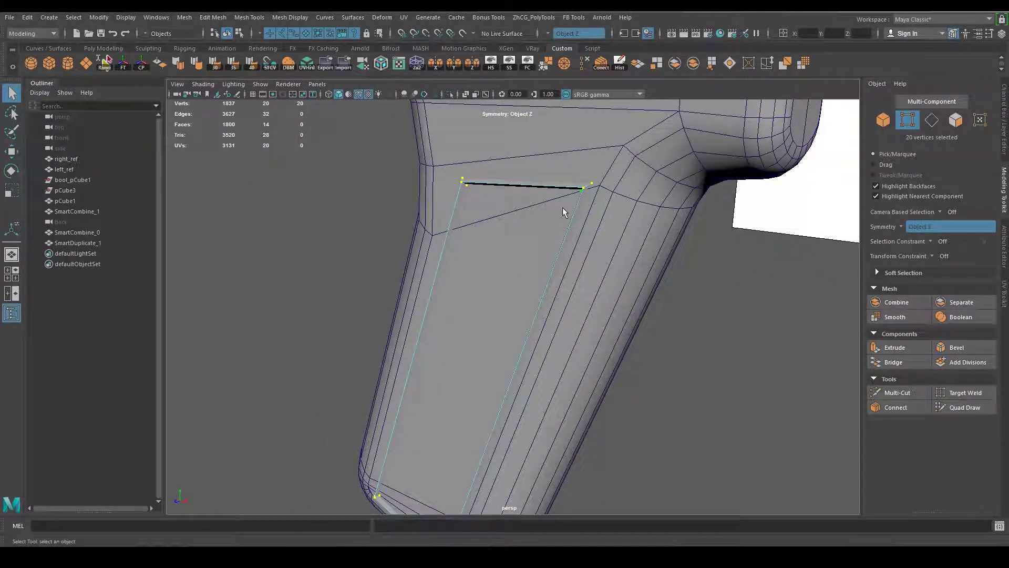
{"action": "key", "text": "F8"}
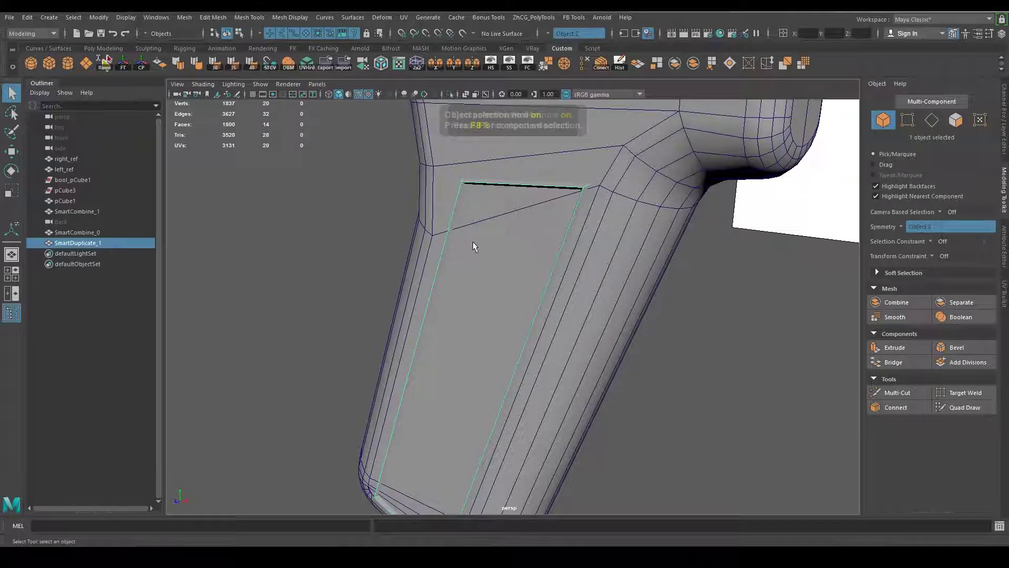
Nudge the grip's two top faces with the Move tool, then return to object selection.
{"action": "left_click", "coordinate": [326, 235]}
{"action": "mouse_move", "coordinate": [326, 234]}
{"action": "left_mouse_down", "text": "alt"}
{"action": "mouse_move", "coordinate": [677, 298]}
{"action": "mouse_move", "coordinate": [616, 305]}
{"action": "mouse_move", "coordinate": [641, 315]}
{"action": "mouse_move", "coordinate": [647, 338]}
{"action": "mouse_move", "coordinate": [655, 334]}
{"action": "mouse_move", "coordinate": [645, 222]}
{"action": "mouse_move", "coordinate": [699, 237]}
{"action": "mouse_move", "coordinate": [691, 273]}
{"action": "mouse_move", "coordinate": [692, 254]}
{"action": "mouse_move", "coordinate": [629, 321]}
{"action": "mouse_move", "coordinate": [610, 294]}
{"action": "mouse_move", "coordinate": [547, 297]}
{"action": "mouse_move", "coordinate": [591, 261]}
{"action": "mouse_move", "coordinate": [590, 245]}
{"action": "mouse_move", "coordinate": [733, 275]}
{"action": "mouse_move", "coordinate": [539, 361]}
{"action": "mouse_move", "coordinate": [657, 247]}
{"action": "mouse_move", "coordinate": [628, 213]}
{"action": "mouse_move", "coordinate": [615, 174]}
{"action": "mouse_move", "coordinate": [576, 165]}
{"action": "mouse_move", "coordinate": [566, 173]}
{"action": "mouse_move", "coordinate": [599, 223]}
{"action": "mouse_move", "coordinate": [523, 339]}
{"action": "mouse_move", "coordinate": [631, 312]}
{"action": "left_mouse_up", "text": "alt"}
{"action": "left_click", "coordinate": [630, 234]}
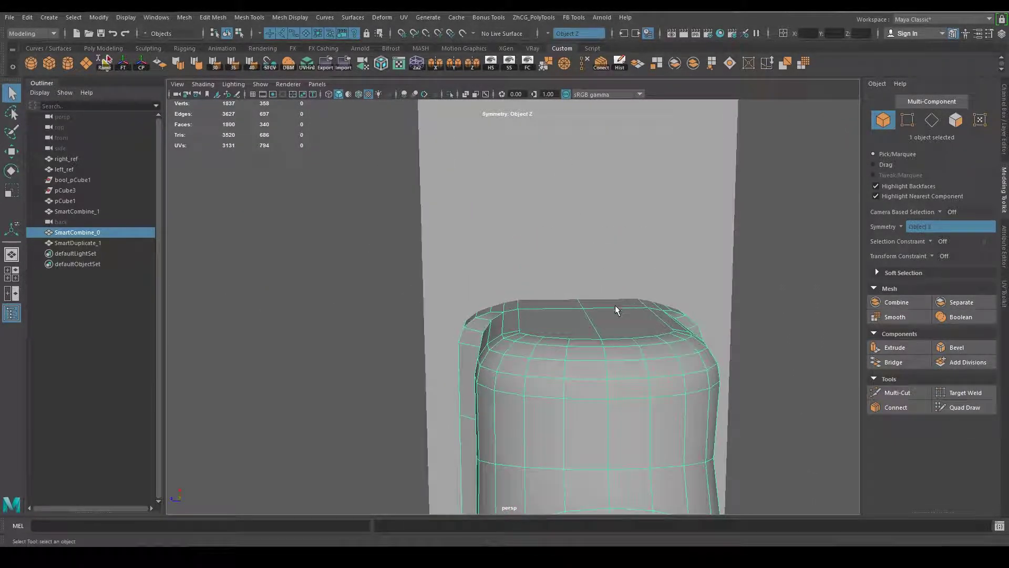
{"action": "right_click_drag", "start_coordinate": [616, 306], "coordinate": [616, 289]}
{"action": "left_click", "coordinate": [619, 316]}
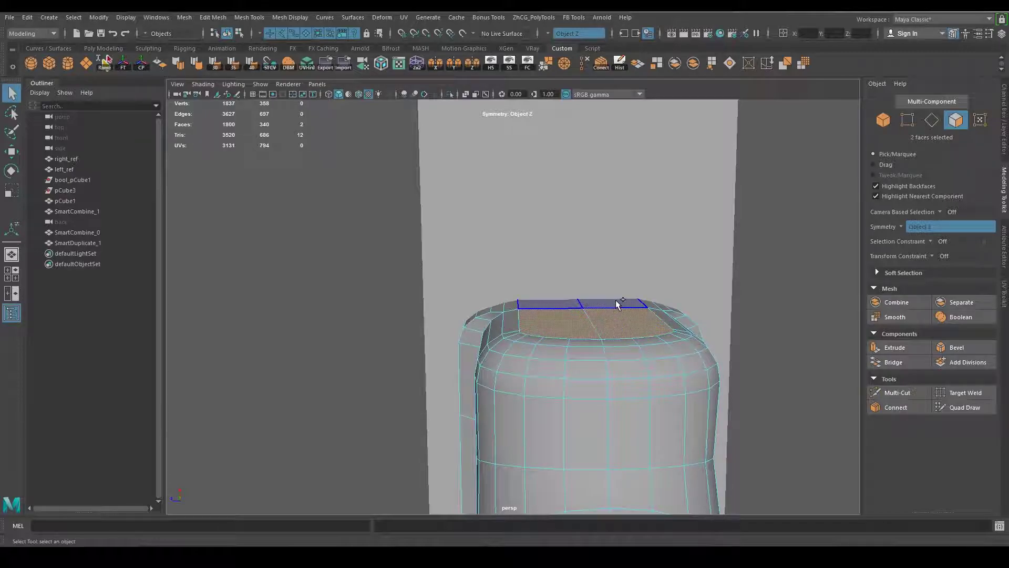
{"action": "key", "text": "w"}
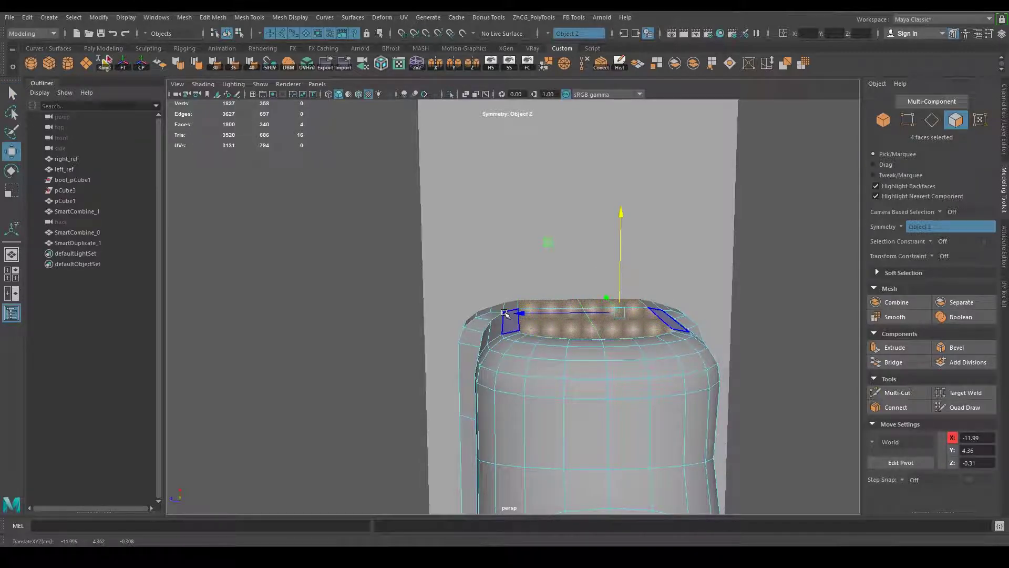
{"action": "scroll", "coordinate": [616, 346], "scroll_direction": "down", "scroll_amount": 2}
{"action": "mouse_move", "coordinate": [616, 346]}
{"action": "left_mouse_down", "text": "alt"}
{"action": "mouse_move", "coordinate": [692, 406]}
{"action": "mouse_move", "coordinate": [534, 272]}
{"action": "left_mouse_up", "text": "alt"}
{"action": "key", "text": "q"}
{"action": "right_click_drag", "start_coordinate": [501, 252], "coordinate": [592, 242]}
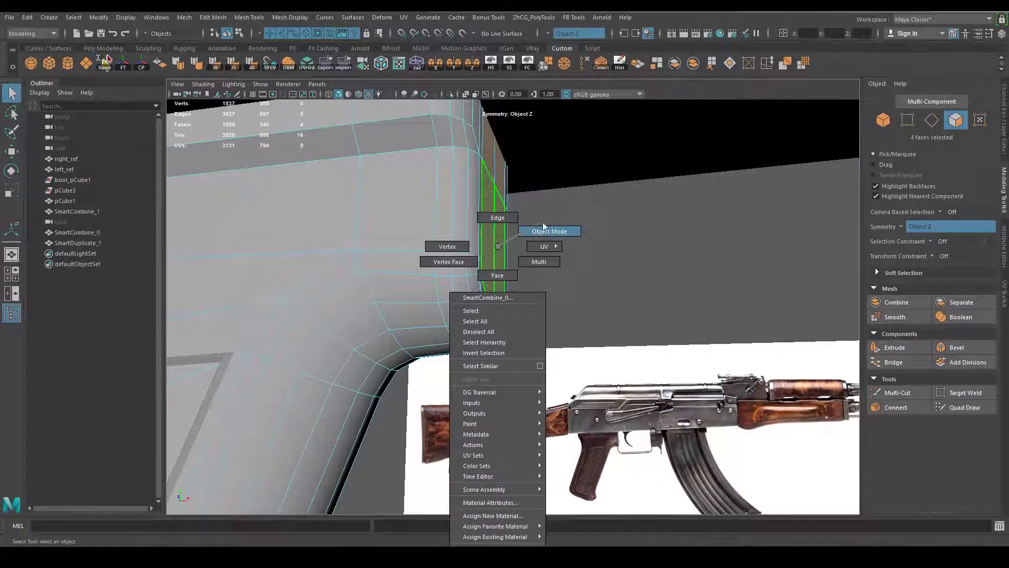
{"action": "left_click", "coordinate": [593, 244]}
Frame the view on the grip top and put the grip into face selection.
{"action": "mouse_move", "coordinate": [674, 253]}
{"action": "left_mouse_down", "text": "alt"}
{"action": "mouse_move", "coordinate": [532, 304]}
{"action": "mouse_move", "coordinate": [542, 318]}
{"action": "mouse_move", "coordinate": [622, 261]}
{"action": "mouse_move", "coordinate": [658, 273]}
{"action": "left_mouse_up", "text": "alt"}
{"action": "mouse_move", "coordinate": [661, 279]}
{"action": "right_mouse_down", "text": "alt"}
{"action": "mouse_move", "coordinate": [602, 294]}
{"action": "mouse_move", "coordinate": [667, 303]}
{"action": "mouse_move", "coordinate": [514, 289]}
{"action": "mouse_move", "coordinate": [562, 291]}
{"action": "right_mouse_up", "text": "alt"}
{"action": "mouse_move", "coordinate": [561, 292]}
{"action": "left_mouse_down", "text": "alt"}
{"action": "mouse_move", "coordinate": [523, 266]}
{"action": "mouse_move", "coordinate": [522, 289]}
{"action": "left_mouse_up", "text": "alt"}
{"action": "mouse_move", "coordinate": [523, 288]}
{"action": "right_mouse_down", "text": "alt"}
{"action": "mouse_move", "coordinate": [516, 320]}
{"action": "mouse_move", "coordinate": [648, 330]}
{"action": "mouse_move", "coordinate": [651, 339]}
{"action": "right_mouse_up", "text": "alt"}
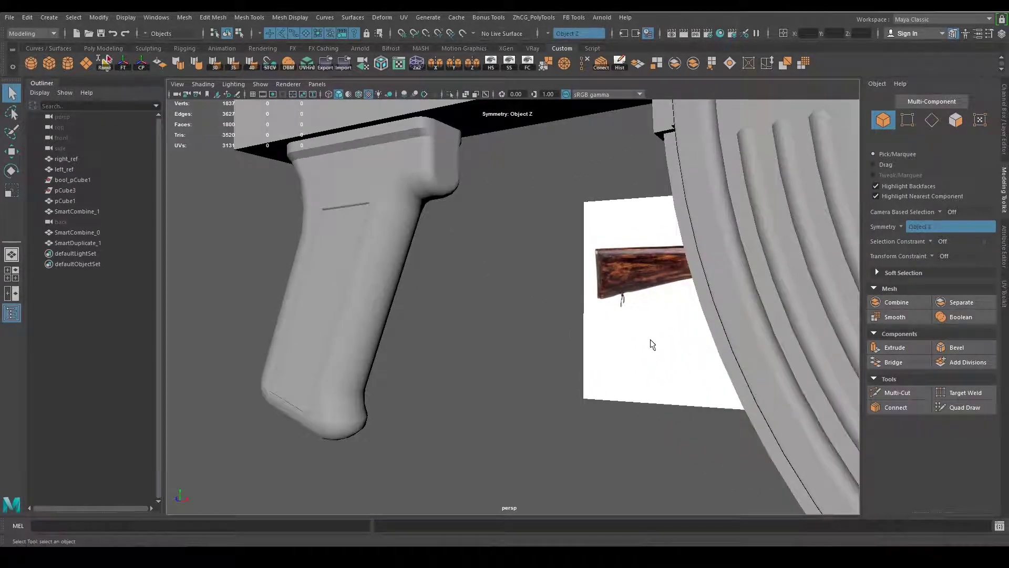
{"action": "mouse_move", "coordinate": [651, 339]}
{"action": "left_mouse_down", "text": "alt"}
{"action": "mouse_move", "coordinate": [598, 300]}
{"action": "mouse_move", "coordinate": [669, 343]}
{"action": "left_mouse_up", "text": "alt"}
{"action": "right_click_drag", "start_coordinate": [668, 343], "coordinate": [578, 295], "text": "alt"}
{"action": "left_click_drag", "start_coordinate": [579, 295], "coordinate": [540, 293], "text": "alt"}
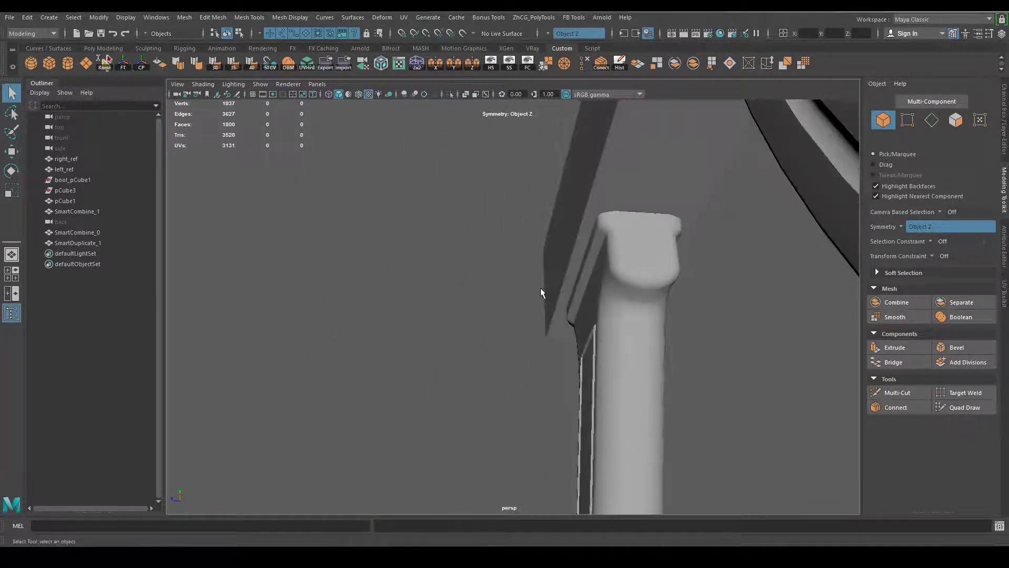
{"action": "mouse_move", "coordinate": [540, 293]}
{"action": "right_mouse_down", "text": "alt"}
{"action": "mouse_move", "coordinate": [688, 361]}
{"action": "mouse_move", "coordinate": [816, 348]}
{"action": "mouse_move", "coordinate": [657, 288]}
{"action": "right_mouse_up", "text": "alt"}
{"action": "left_click", "coordinate": [652, 287]}
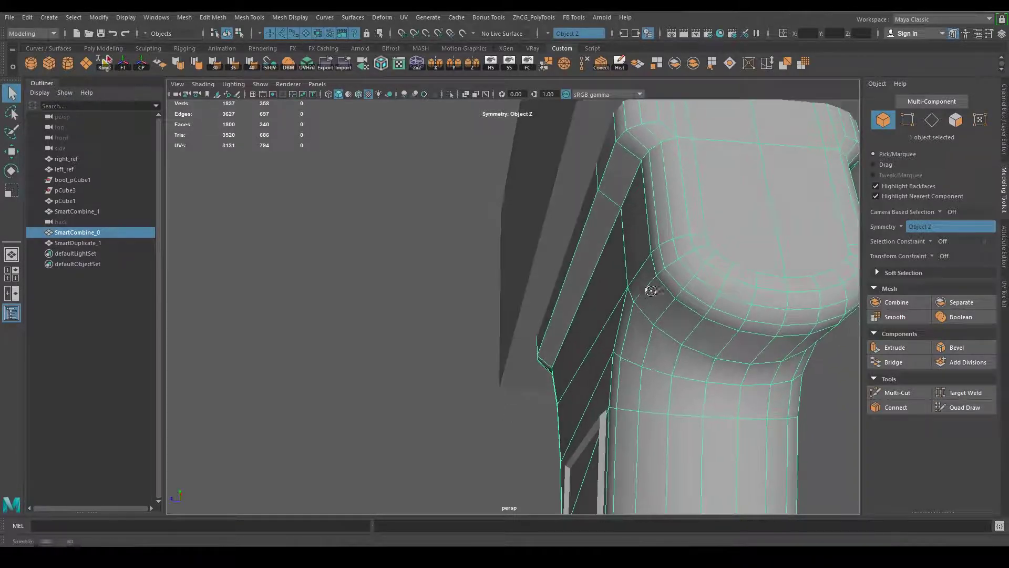
{"action": "right_click", "coordinate": [608, 261]}
{"action": "right_click_drag", "start_coordinate": [604, 245], "coordinate": [600, 280]}
Select the strip of faces along the pistol grip's upper rim.
{"action": "left_click", "coordinate": [573, 241]}
{"action": "left_click", "coordinate": [611, 175], "text": "shift"}
{"action": "mouse_move", "coordinate": [611, 175]}
{"action": "left_mouse_down", "text": "alt"}
{"action": "mouse_move", "coordinate": [679, 240]}
{"action": "mouse_move", "coordinate": [621, 231]}
{"action": "left_mouse_up", "text": "alt"}
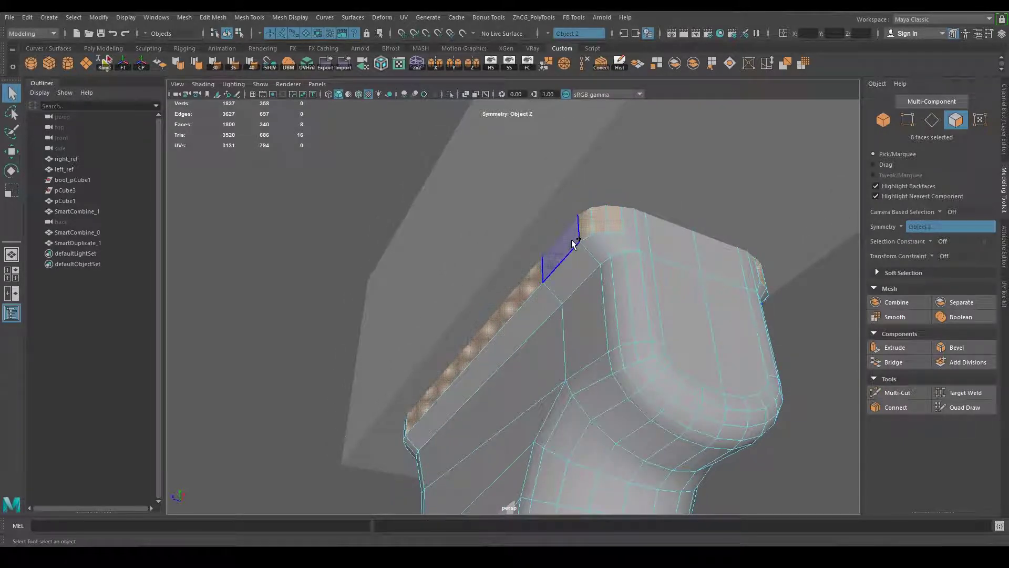
{"action": "left_click", "coordinate": [573, 241], "text": "shift"}
{"action": "mouse_move", "coordinate": [573, 241]}
{"action": "left_mouse_down", "text": "alt"}
{"action": "mouse_move", "coordinate": [633, 379]}
{"action": "mouse_move", "coordinate": [575, 288]}
{"action": "left_mouse_up", "text": "alt"}
{"action": "left_click", "coordinate": [575, 288], "text": "shift"}
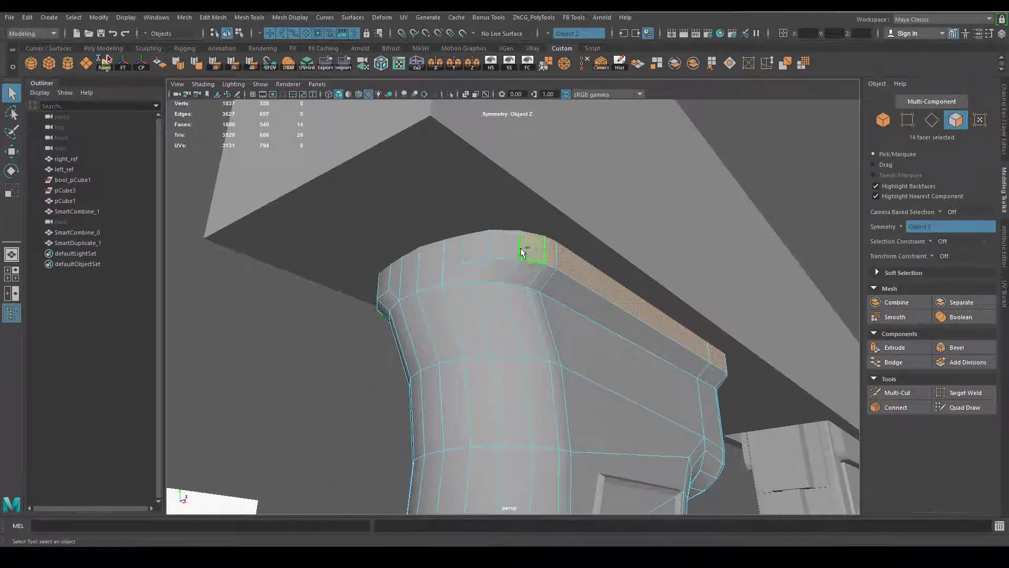
{"action": "left_click", "coordinate": [528, 248], "text": "shift"}
{"action": "mouse_move", "coordinate": [639, 284]}
{"action": "left_mouse_down", "text": "alt"}
{"action": "mouse_move", "coordinate": [490, 287]}
{"action": "mouse_move", "coordinate": [363, 311]}
{"action": "mouse_move", "coordinate": [439, 309]}
{"action": "mouse_move", "coordinate": [389, 322]}
{"action": "left_mouse_up", "text": "alt"}
Push the selected rim faces slightly outward in depth and return to Object Mode.
{"action": "key", "text": "w"}
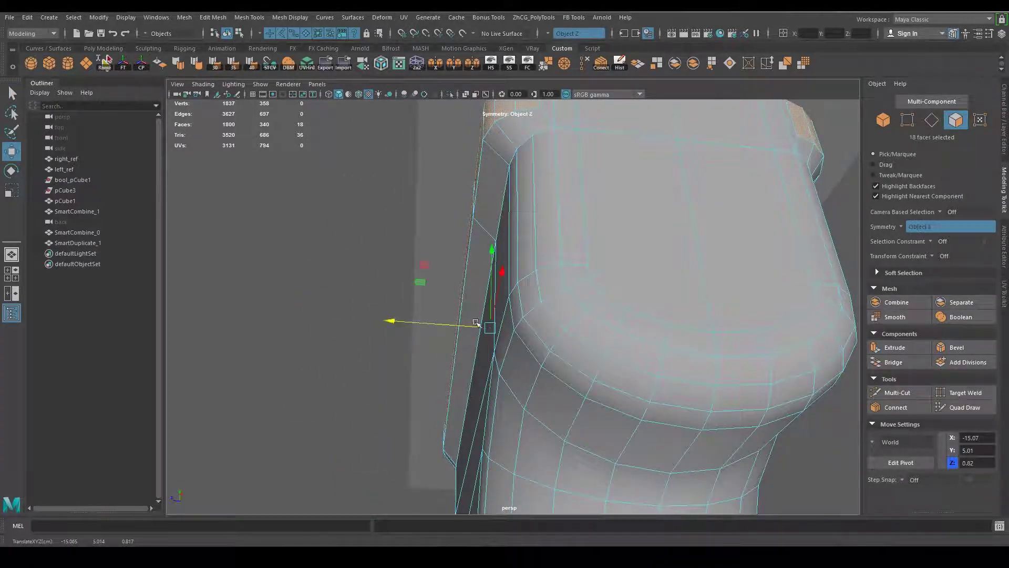
{"action": "mouse_move", "coordinate": [476, 323]}
{"action": "left_mouse_down", "text": "alt"}
{"action": "mouse_move", "coordinate": [548, 308]}
{"action": "mouse_move", "coordinate": [526, 289]}
{"action": "left_mouse_up", "text": "alt"}
{"action": "key", "text": "q"}
{"action": "mouse_move", "coordinate": [571, 254]}
{"action": "right_mouse_down"}
{"action": "mouse_move", "coordinate": [623, 266]}
{"action": "mouse_move", "coordinate": [631, 238]}
{"action": "right_mouse_up"}
{"action": "right_click_drag", "start_coordinate": [679, 315], "coordinate": [570, 272], "text": "alt"}
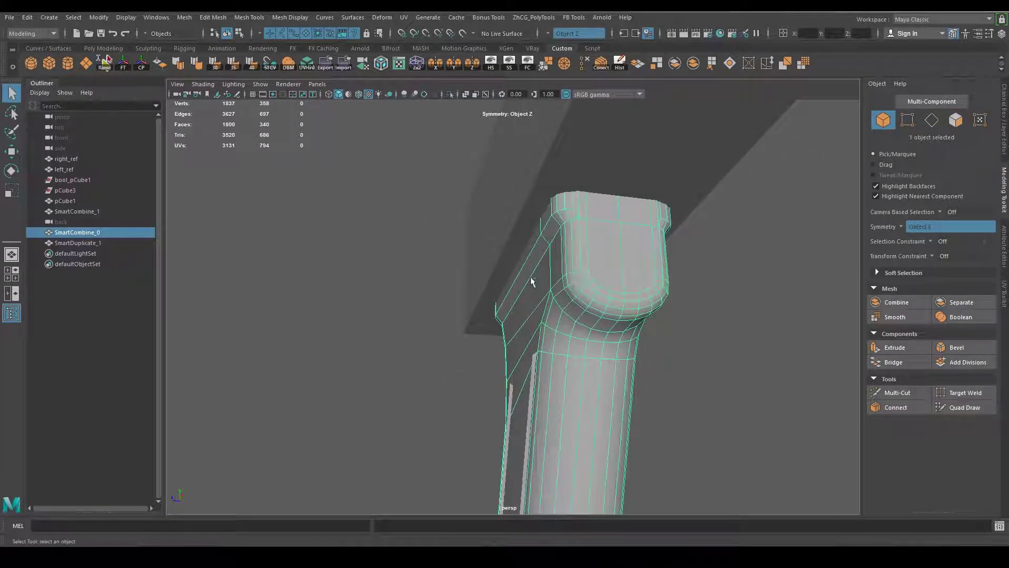
{"action": "right_click_drag", "start_coordinate": [663, 312], "coordinate": [544, 294], "text": "alt"}
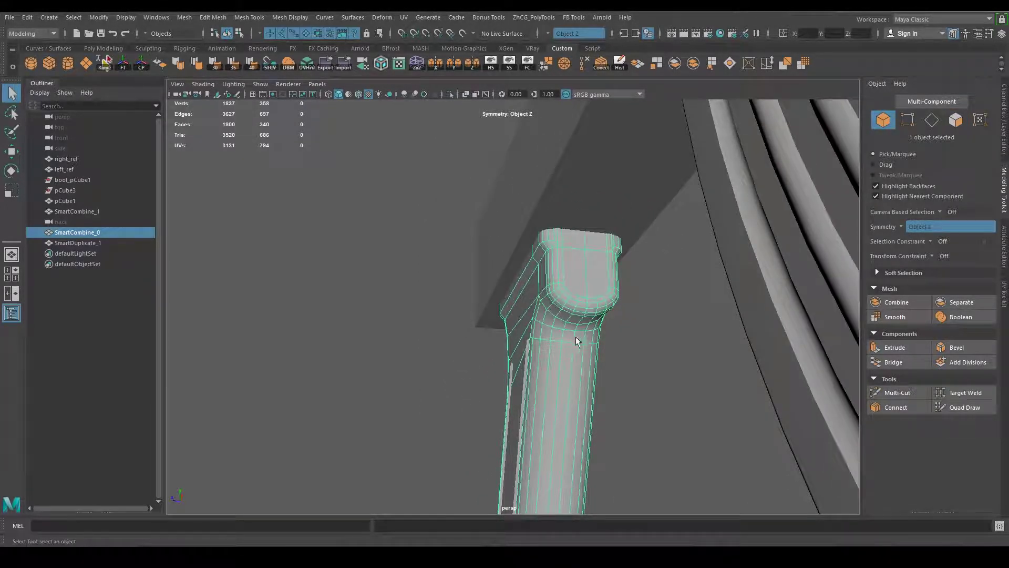
{"action": "left_click_drag", "start_coordinate": [575, 340], "coordinate": [455, 346], "text": "alt"}
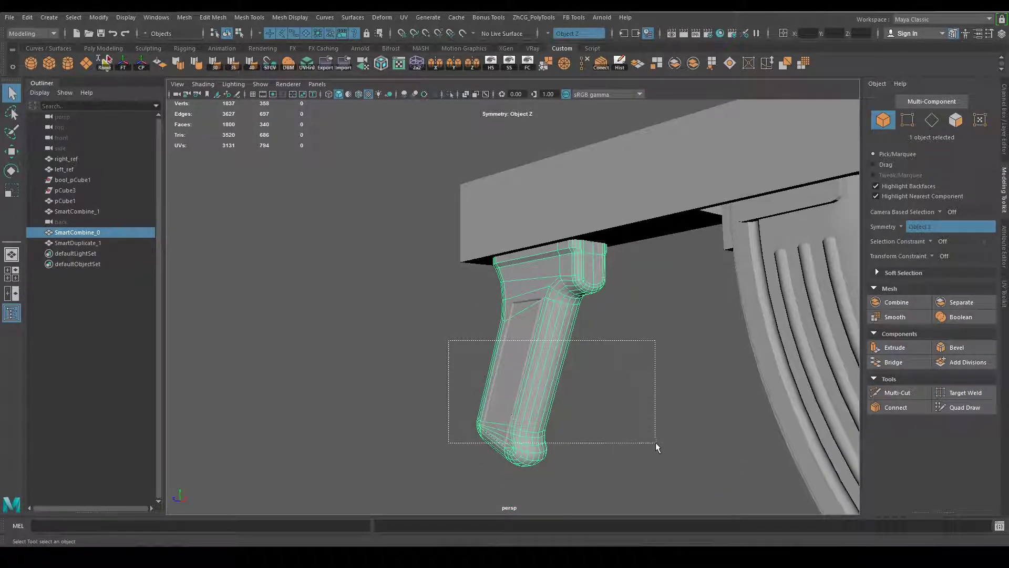
Select both grip pieces and add a lattice around the grip.
{"action": "left_click_drag", "start_coordinate": [656, 447], "coordinate": [656, 447]}
{"action": "left_click_drag", "start_coordinate": [586, 365], "coordinate": [633, 196], "text": "alt"}
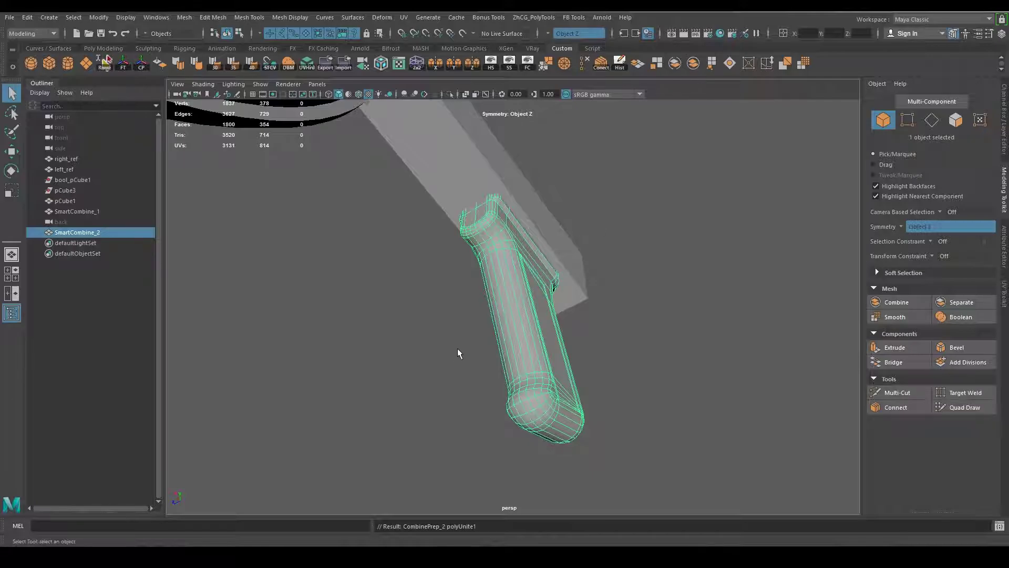
{"action": "left_click_drag", "start_coordinate": [458, 353], "coordinate": [572, 388], "text": "alt"}
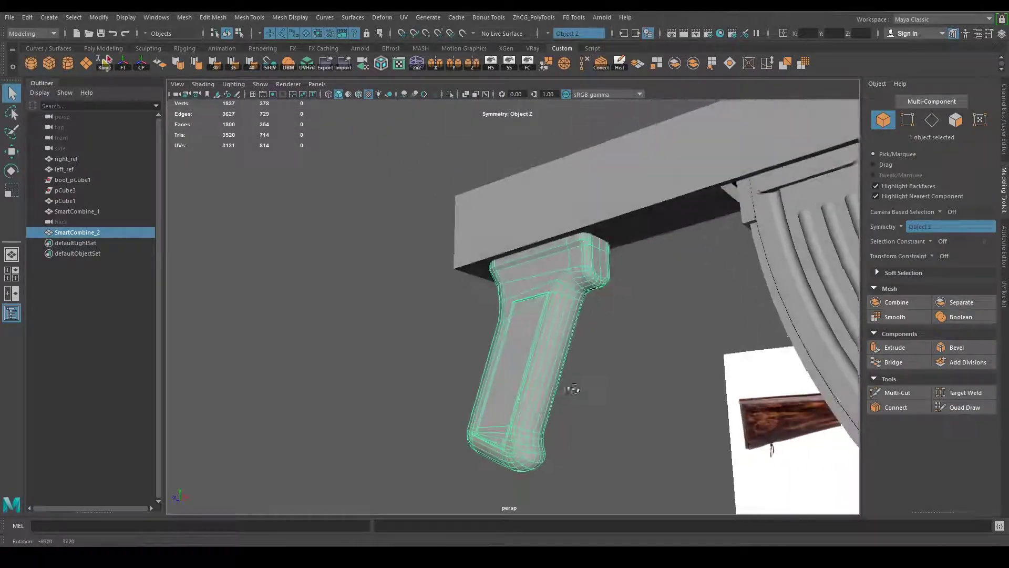
{"action": "left_click", "coordinate": [417, 64]}
{"action": "scroll", "coordinate": [644, 346], "scroll_direction": "up", "scroll_amount": 5}
{"action": "scroll", "coordinate": [596, 334], "scroll_direction": "up", "scroll_amount": 4}
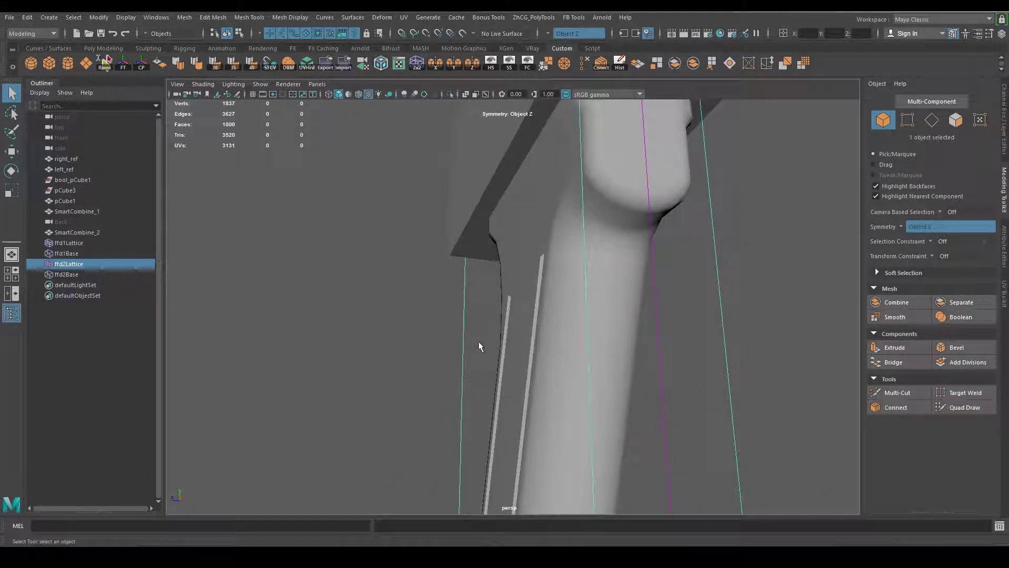
Switch the lattice to point editing and move to the Top orthographic view.
{"action": "right_click", "coordinate": [465, 314]}
{"action": "left_click", "coordinate": [445, 260]}
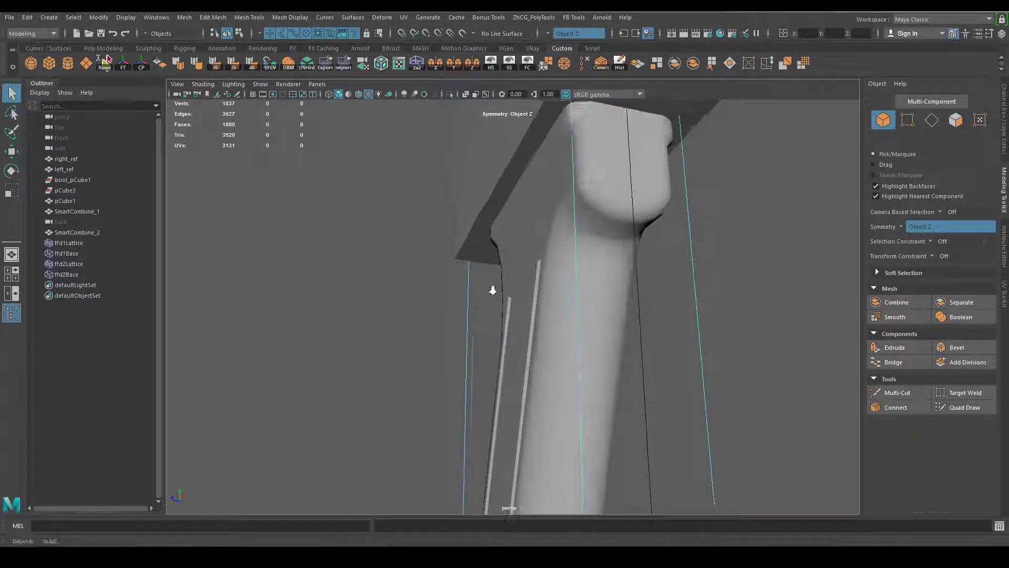
{"action": "mouse_move", "coordinate": [446, 260]}
{"action": "left_mouse_down", "text": "alt"}
{"action": "mouse_move", "coordinate": [559, 325]}
{"action": "mouse_move", "coordinate": [531, 327]}
{"action": "left_mouse_up", "text": "alt"}
{"action": "key", "text": "space"}
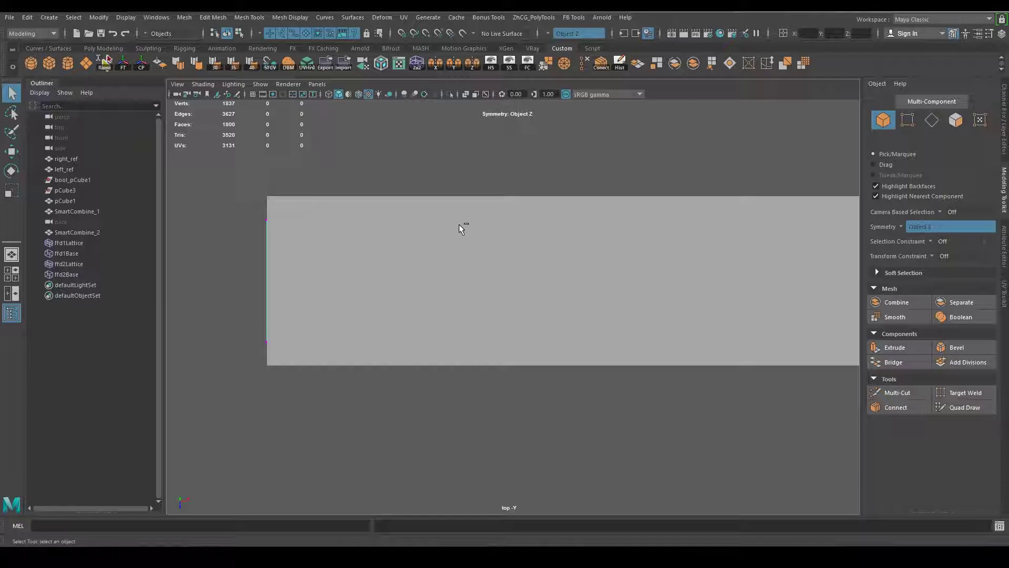
{"action": "scroll", "coordinate": [458, 224], "scroll_direction": "down", "scroll_amount": 3}
{"action": "scroll", "coordinate": [610, 313], "scroll_direction": "up", "scroll_amount": 2}
{"action": "scroll", "coordinate": [578, 316], "scroll_direction": "up", "scroll_amount": 2}
{"action": "scroll", "coordinate": [464, 330], "scroll_direction": "down", "scroll_amount": 2}
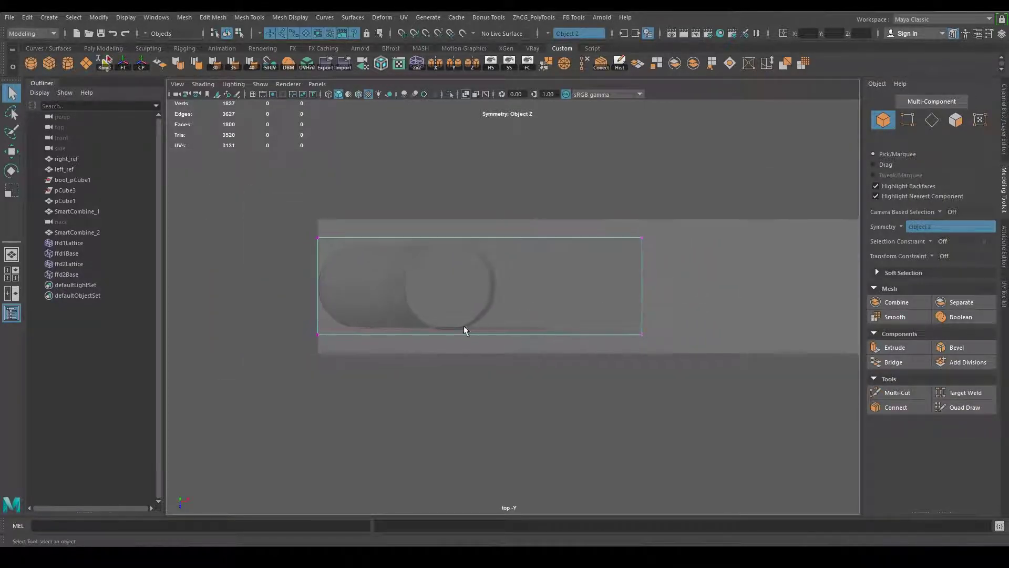
{"action": "scroll", "coordinate": [547, 368], "scroll_direction": "up", "scroll_amount": 2}
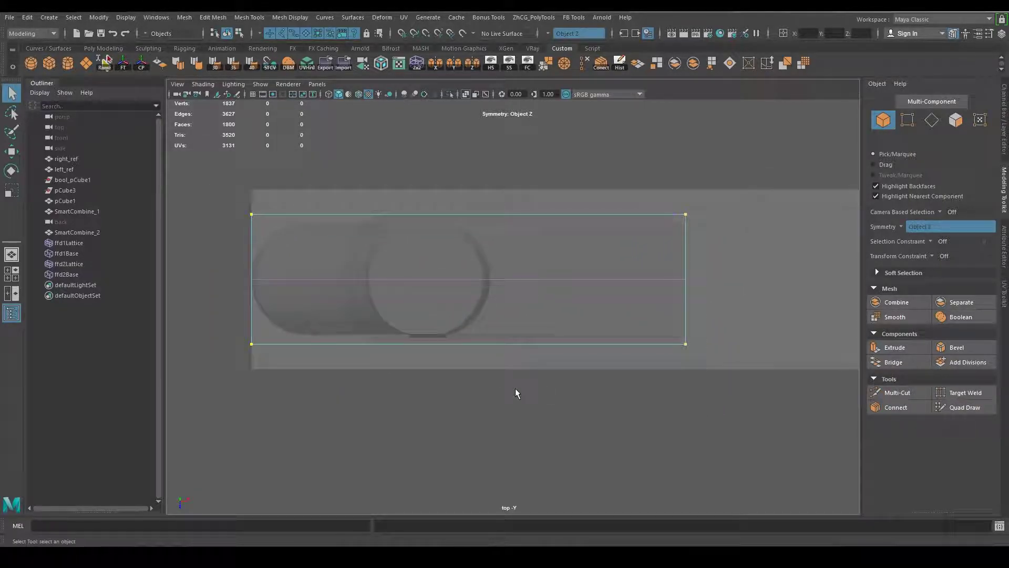
Move the lattice points outward along Z to about 1.43 to thicken the grip.
{"action": "key", "text": "w"}
{"action": "key", "text": "e"}
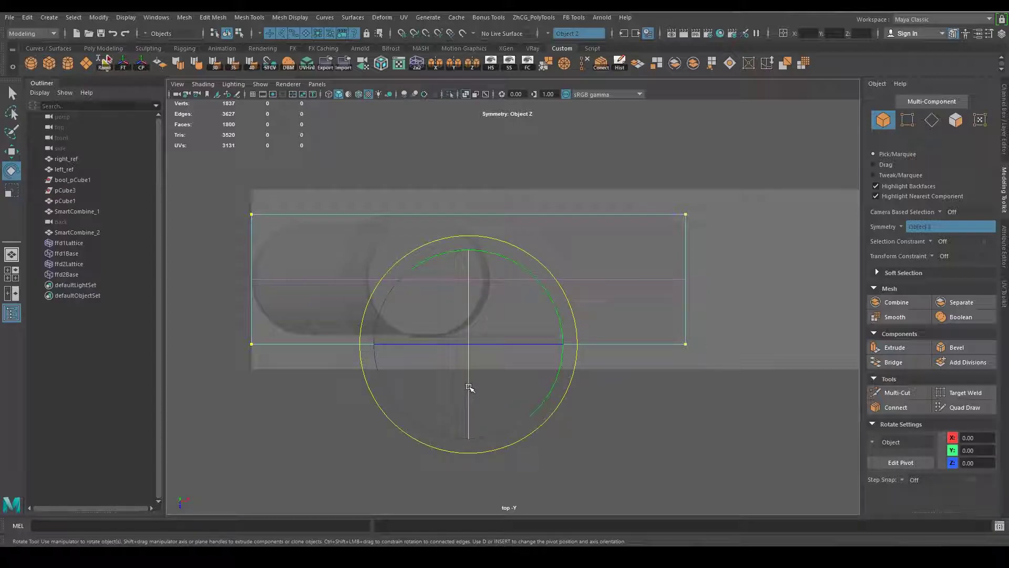
{"action": "key", "text": "w"}
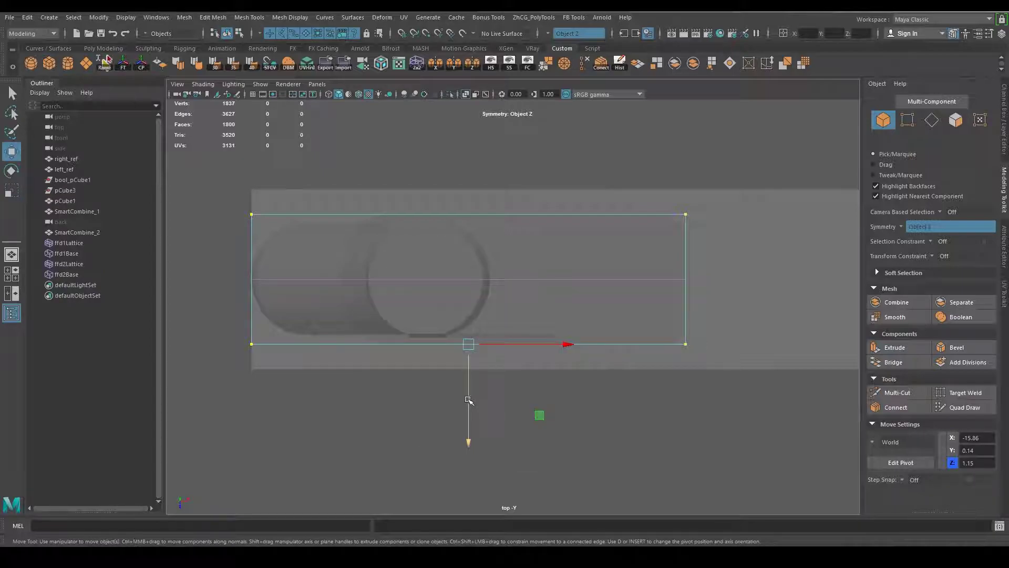
{"action": "scroll", "coordinate": [471, 405], "scroll_direction": "up", "scroll_amount": 1}
{"action": "scroll", "coordinate": [470, 415], "scroll_direction": "up", "scroll_amount": 1}
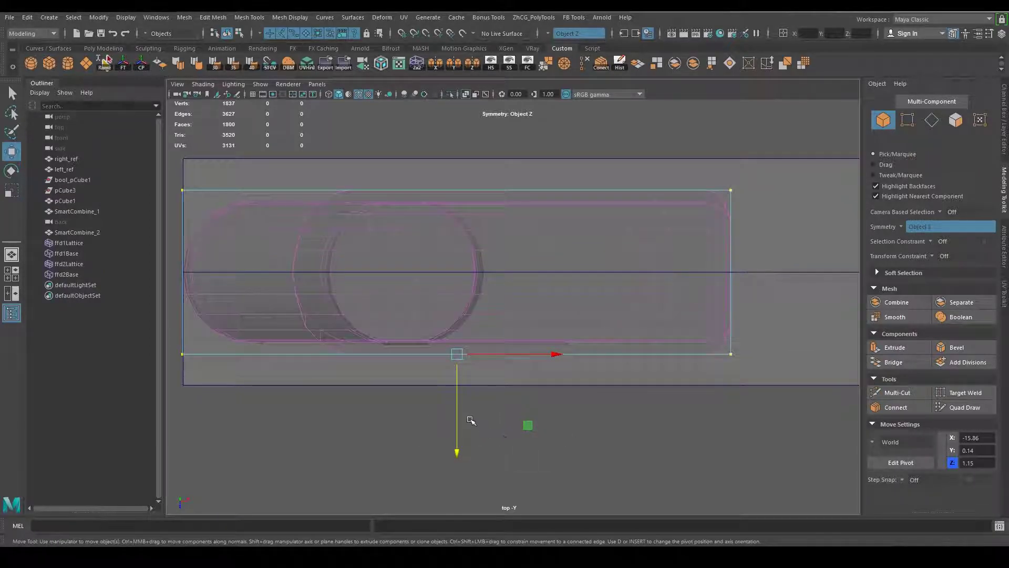
{"action": "left_click_drag", "start_coordinate": [457, 413], "coordinate": [452, 433]}
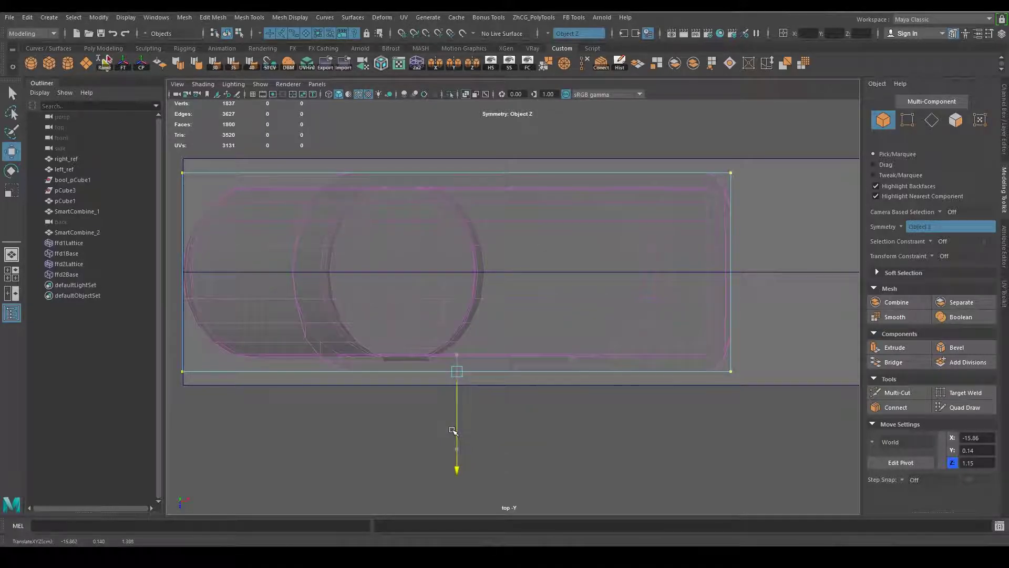
{"action": "left_click_drag", "start_coordinate": [451, 434], "coordinate": [453, 434]}
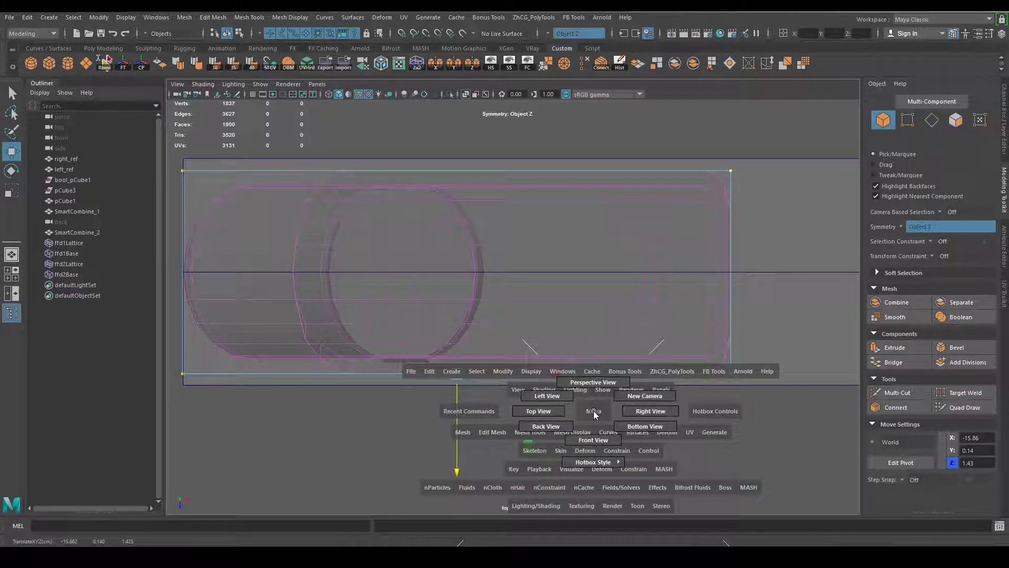
Return to perspective, turn off X-ray shading, and select the grip's lattice.
{"action": "mouse_move", "coordinate": [579, 416]}
{"action": "left_mouse_down", "text": "alt"}
{"action": "mouse_move", "coordinate": [678, 360]}
{"action": "mouse_move", "coordinate": [676, 379]}
{"action": "mouse_move", "coordinate": [726, 343]}
{"action": "mouse_move", "coordinate": [714, 356]}
{"action": "mouse_move", "coordinate": [727, 367]}
{"action": "mouse_move", "coordinate": [766, 372]}
{"action": "mouse_move", "coordinate": [604, 357]}
{"action": "left_mouse_up", "text": "alt"}
{"action": "key", "text": "alt+x"}
{"action": "left_click", "coordinate": [778, 375]}
{"action": "right_click_drag", "start_coordinate": [563, 252], "coordinate": [566, 333]}
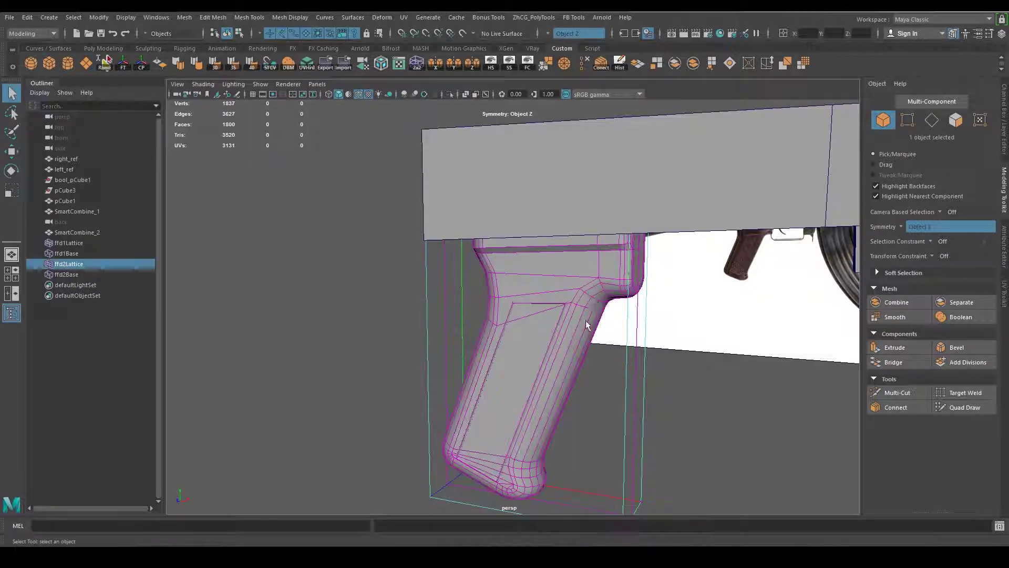
Delete SmartCombine_2's history to bake in the lattice, then inspect the grip's underside.
{"action": "left_click", "coordinate": [587, 324]}
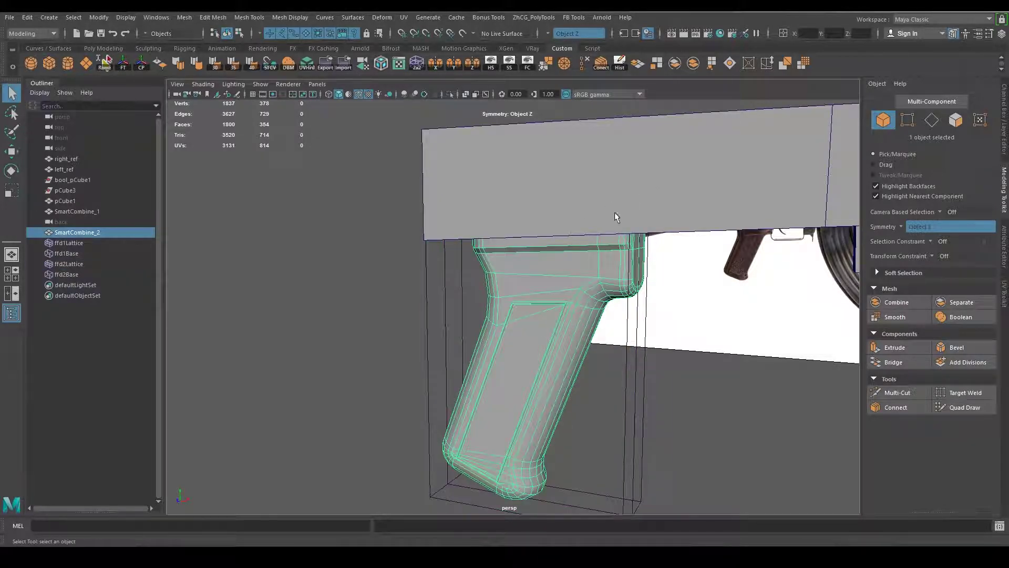
{"action": "left_click", "coordinate": [622, 63]}
{"action": "left_click_drag", "start_coordinate": [625, 368], "coordinate": [619, 421], "text": "alt"}
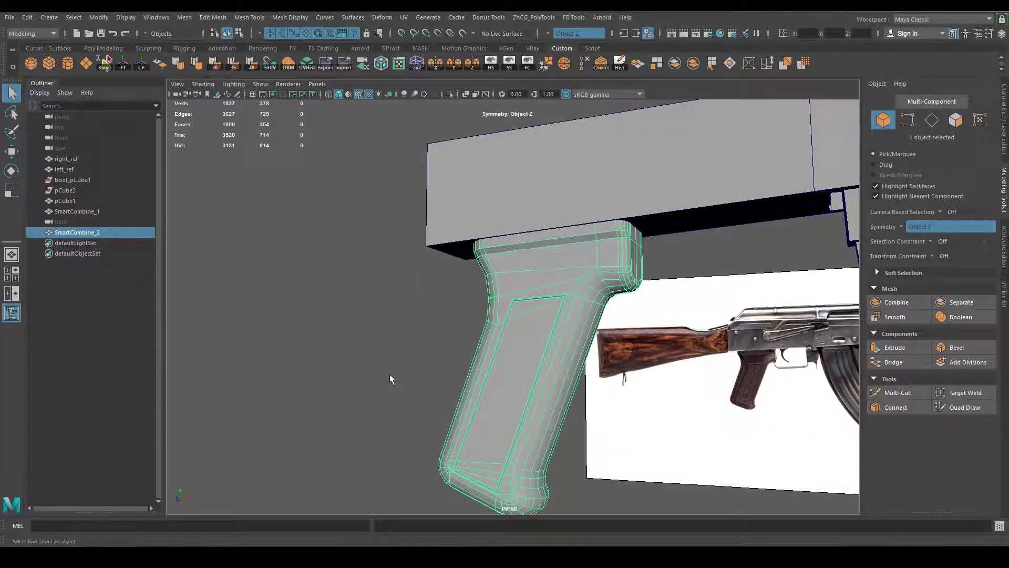
{"action": "left_click", "coordinate": [373, 360]}
{"action": "mouse_move", "coordinate": [372, 359]}
{"action": "left_mouse_down", "text": "alt"}
{"action": "mouse_move", "coordinate": [452, 304]}
{"action": "mouse_move", "coordinate": [378, 284]}
{"action": "left_mouse_up", "text": "alt"}
{"action": "right_click_drag", "start_coordinate": [379, 284], "coordinate": [582, 329], "text": "alt"}
{"action": "mouse_move", "coordinate": [570, 329]}
{"action": "left_mouse_down", "text": "alt"}
{"action": "mouse_move", "coordinate": [575, 310]}
{"action": "mouse_move", "coordinate": [720, 356]}
{"action": "mouse_move", "coordinate": [639, 363]}
{"action": "mouse_move", "coordinate": [647, 417]}
{"action": "mouse_move", "coordinate": [607, 410]}
{"action": "left_mouse_up", "text": "alt"}
Orbit around the grip top and compare it with the grip reference photo.
{"action": "middle_click_drag", "start_coordinate": [621, 406], "coordinate": [604, 399], "text": "alt"}
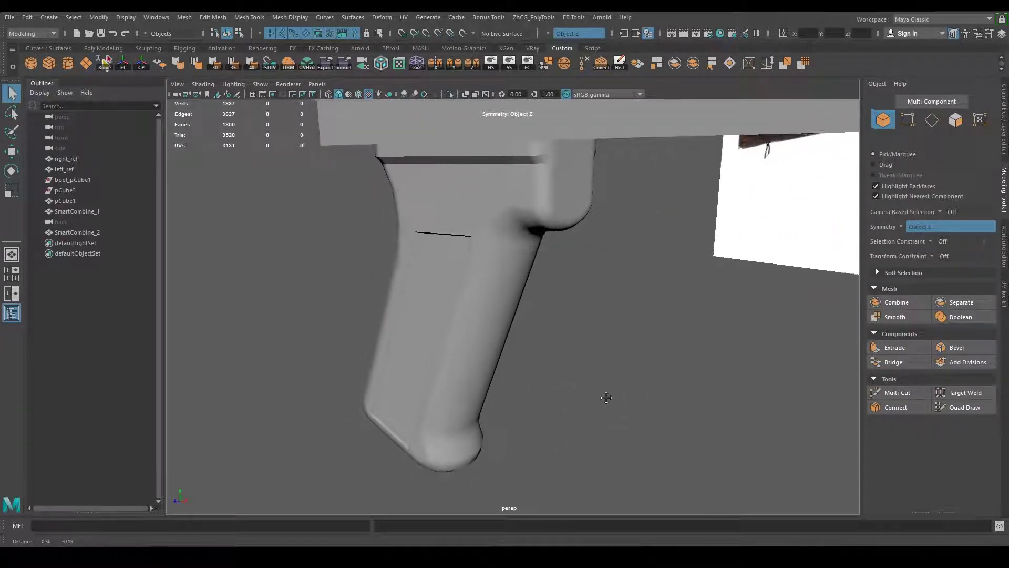
{"action": "mouse_move", "coordinate": [603, 398]}
{"action": "left_mouse_down", "text": "alt"}
{"action": "mouse_move", "coordinate": [635, 390]}
{"action": "mouse_move", "coordinate": [550, 392]}
{"action": "mouse_move", "coordinate": [577, 383]}
{"action": "mouse_move", "coordinate": [578, 341]}
{"action": "mouse_move", "coordinate": [547, 295]}
{"action": "mouse_move", "coordinate": [572, 437]}
{"action": "mouse_move", "coordinate": [496, 361]}
{"action": "mouse_move", "coordinate": [552, 400]}
{"action": "left_mouse_up", "text": "alt"}
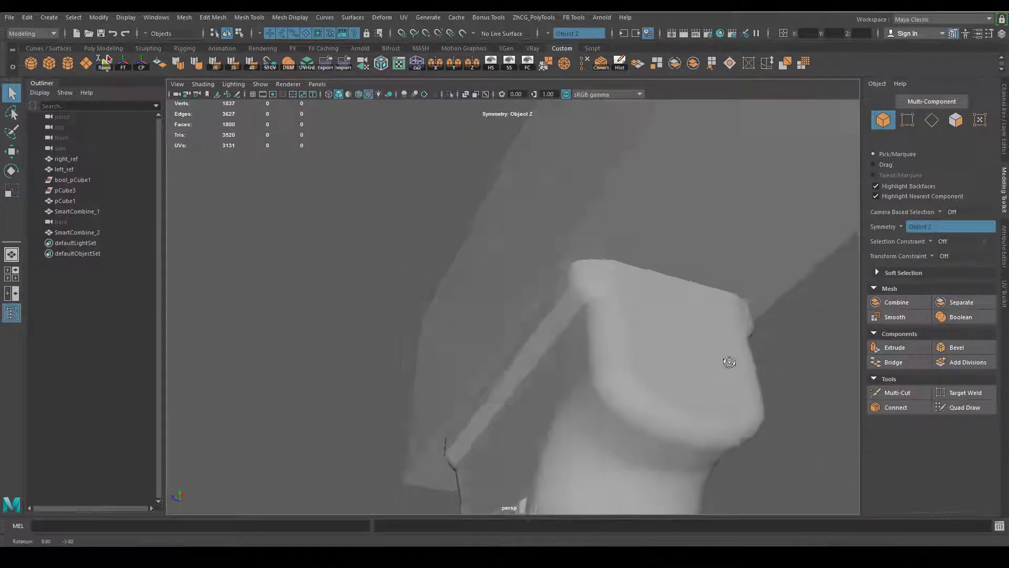
{"action": "right_click_drag", "start_coordinate": [552, 399], "coordinate": [609, 432], "text": "alt"}
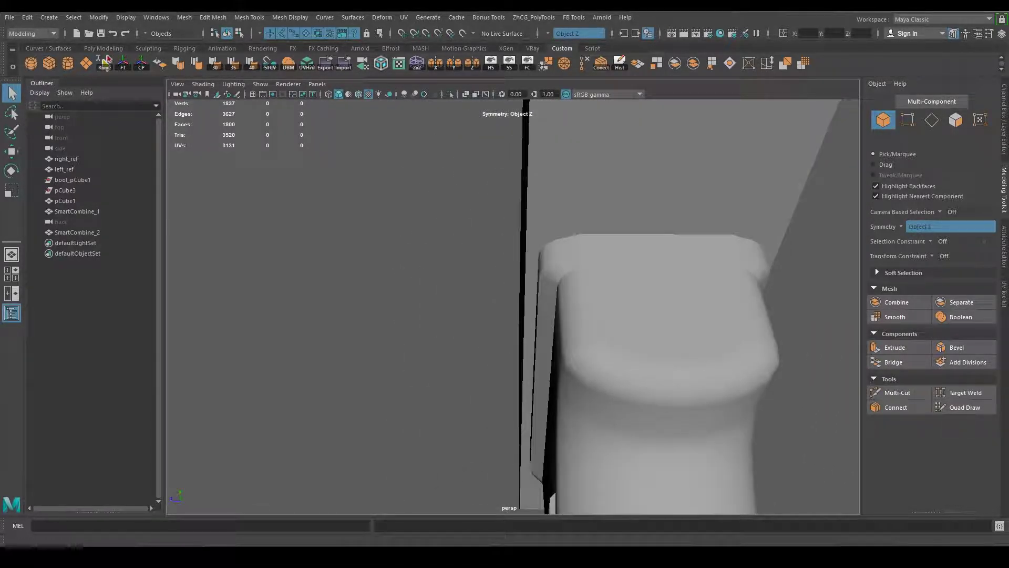
{"action": "left_click", "coordinate": [142, 510]}
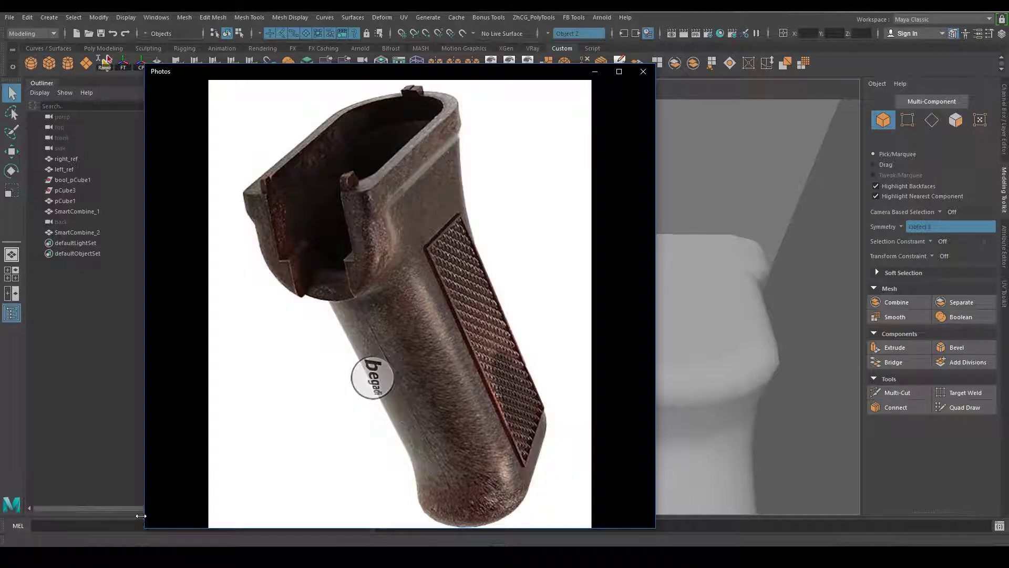
{"action": "mouse_move", "coordinate": [693, 432]}
{"action": "left_mouse_down", "text": "alt"}
{"action": "mouse_move", "coordinate": [789, 428]}
{"action": "mouse_move", "coordinate": [491, 417]}
{"action": "mouse_move", "coordinate": [534, 428]}
{"action": "mouse_move", "coordinate": [464, 425]}
{"action": "mouse_move", "coordinate": [494, 402]}
{"action": "mouse_move", "coordinate": [480, 401]}
{"action": "left_mouse_up", "text": "alt"}
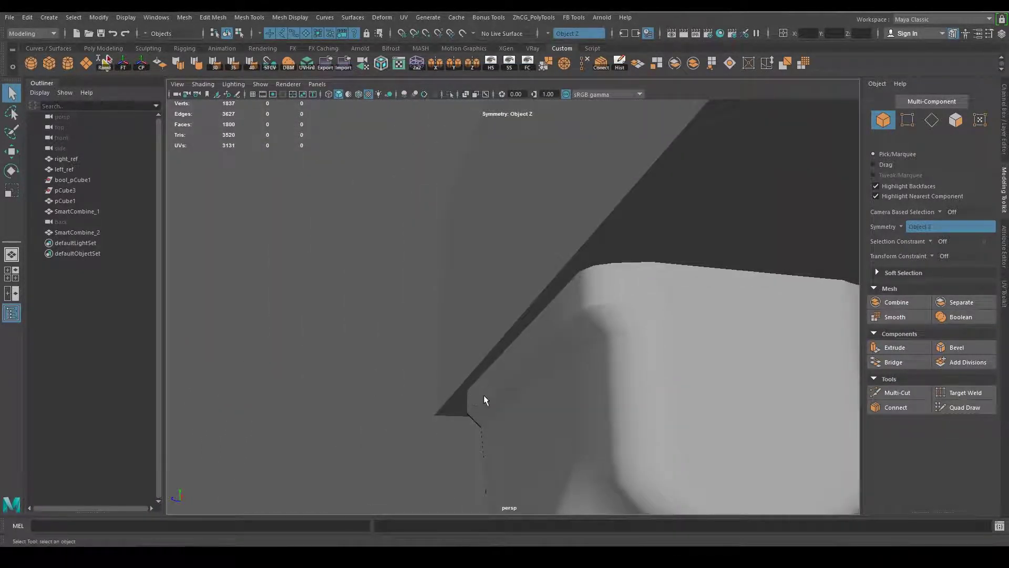
Select the face loop and top faces forming the grip's upper band.
{"action": "right_click_drag", "start_coordinate": [533, 254], "coordinate": [530, 294]}
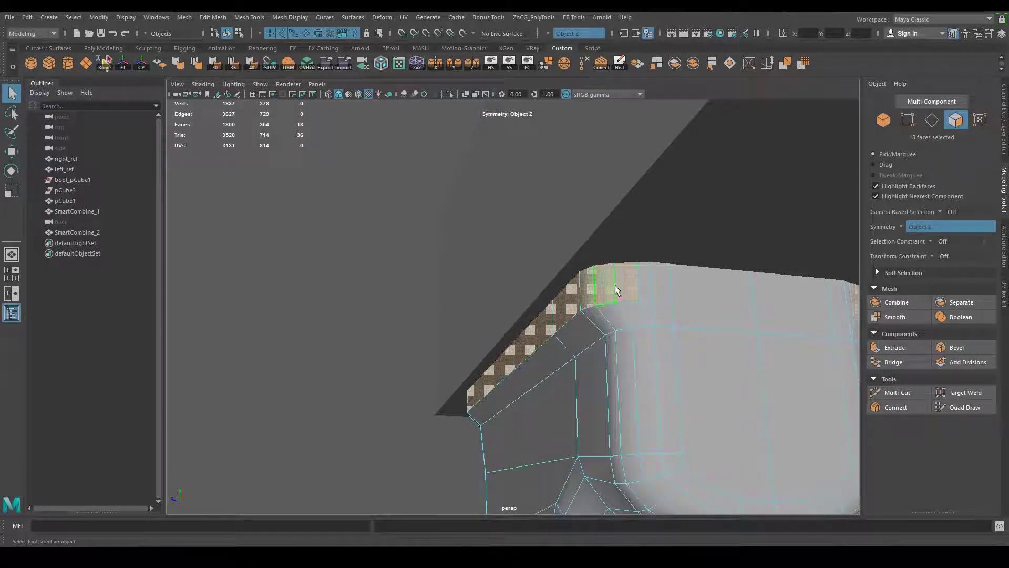
{"action": "double_click", "coordinate": [528, 355]}
{"action": "key", "text": "w"}
{"action": "mouse_move", "coordinate": [528, 356]}
{"action": "left_mouse_down", "text": "alt"}
{"action": "mouse_move", "coordinate": [515, 378]}
{"action": "mouse_move", "coordinate": [599, 386]}
{"action": "mouse_move", "coordinate": [507, 351]}
{"action": "mouse_move", "coordinate": [524, 360]}
{"action": "mouse_move", "coordinate": [379, 332]}
{"action": "mouse_move", "coordinate": [331, 354]}
{"action": "mouse_move", "coordinate": [579, 342]}
{"action": "left_mouse_up", "text": "alt"}
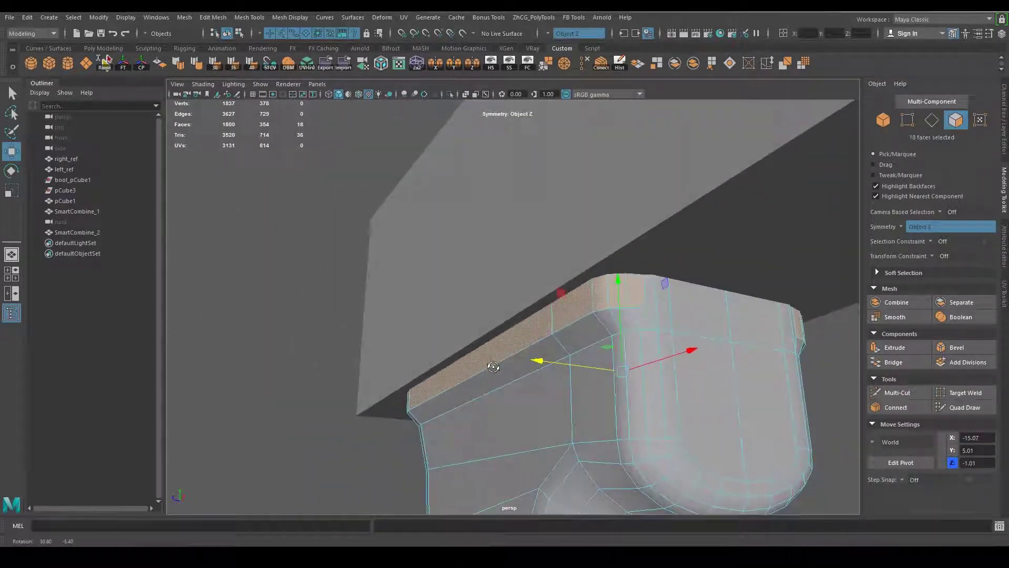
{"action": "left_click", "coordinate": [634, 296]}
{"action": "left_click", "coordinate": [587, 299], "text": "shift"}
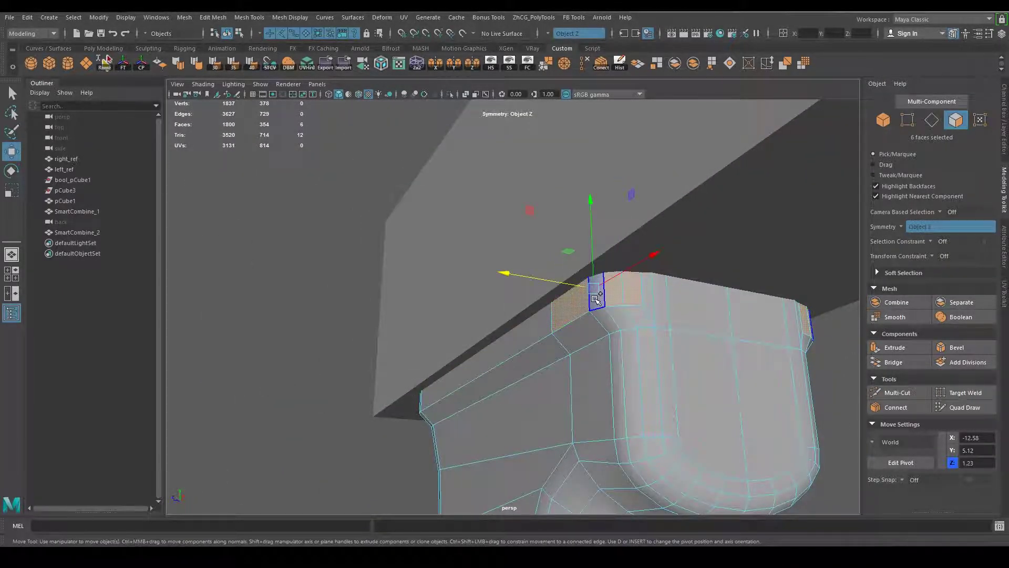
{"action": "left_click_drag", "start_coordinate": [573, 330], "coordinate": [561, 383], "text": "alt"}
{"action": "left_click", "coordinate": [484, 323], "text": "shift"}
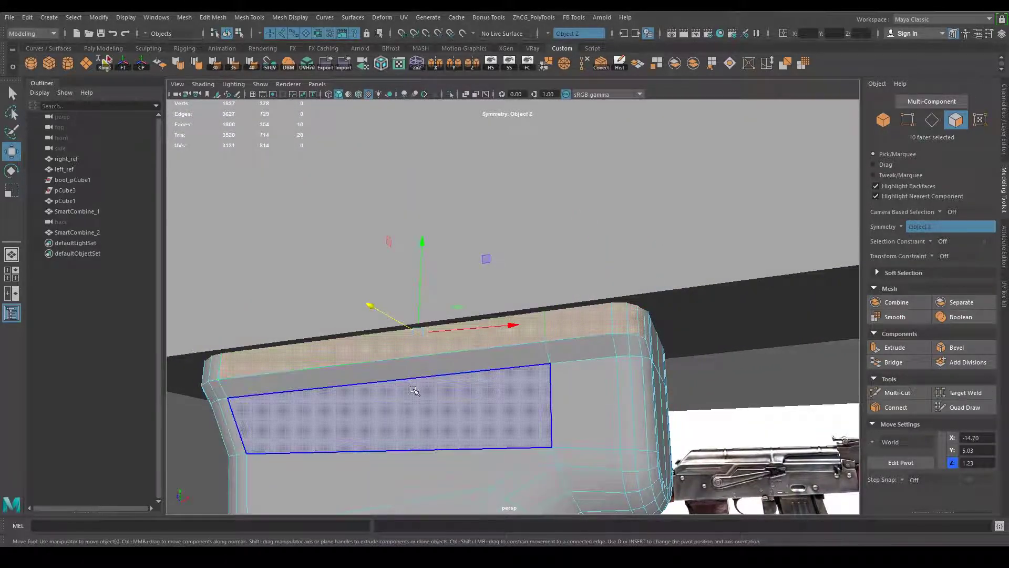
Slide the top-band faces along X under the receiver, then reselect the whole grip.
{"action": "mouse_move", "coordinate": [414, 387]}
{"action": "left_mouse_down", "text": "alt"}
{"action": "mouse_move", "coordinate": [446, 393]}
{"action": "mouse_move", "coordinate": [514, 356]}
{"action": "mouse_move", "coordinate": [419, 321]}
{"action": "left_mouse_up", "text": "alt"}
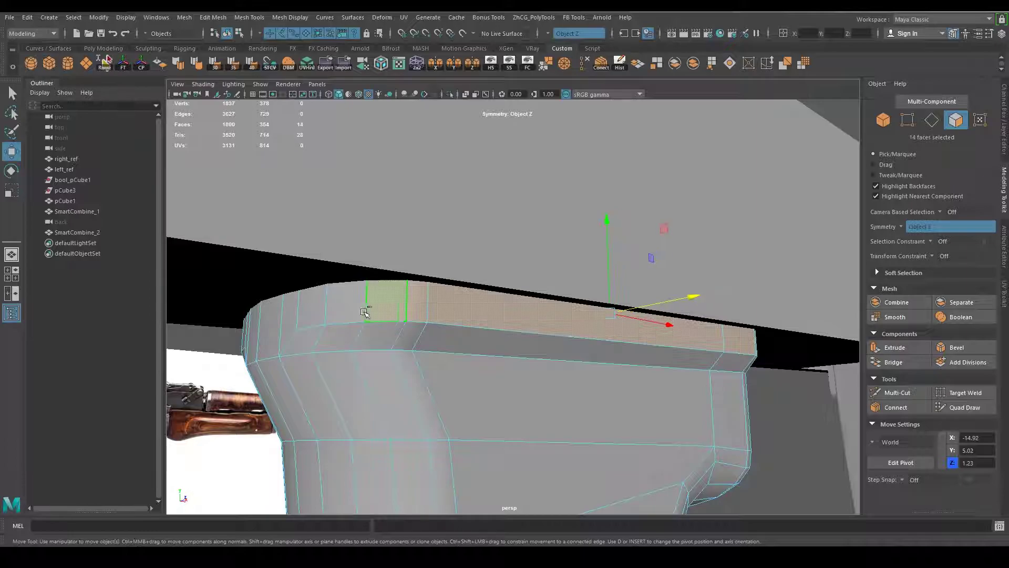
{"action": "mouse_move", "coordinate": [492, 351]}
{"action": "left_mouse_down", "text": "alt"}
{"action": "mouse_move", "coordinate": [356, 345]}
{"action": "mouse_move", "coordinate": [407, 322]}
{"action": "left_mouse_up", "text": "alt"}
{"action": "mouse_move", "coordinate": [382, 288]}
{"action": "left_mouse_down"}
{"action": "mouse_move", "coordinate": [505, 331]}
{"action": "mouse_move", "coordinate": [665, 354]}
{"action": "mouse_move", "coordinate": [528, 336]}
{"action": "mouse_move", "coordinate": [446, 354]}
{"action": "mouse_move", "coordinate": [691, 368]}
{"action": "mouse_move", "coordinate": [660, 309]}
{"action": "mouse_move", "coordinate": [651, 333]}
{"action": "mouse_move", "coordinate": [561, 343]}
{"action": "mouse_move", "coordinate": [630, 341]}
{"action": "mouse_move", "coordinate": [620, 258]}
{"action": "left_mouse_up"}
{"action": "right_click_drag", "start_coordinate": [620, 257], "coordinate": [668, 239]}
{"action": "left_click_drag", "start_coordinate": [667, 239], "coordinate": [584, 330], "text": "alt"}
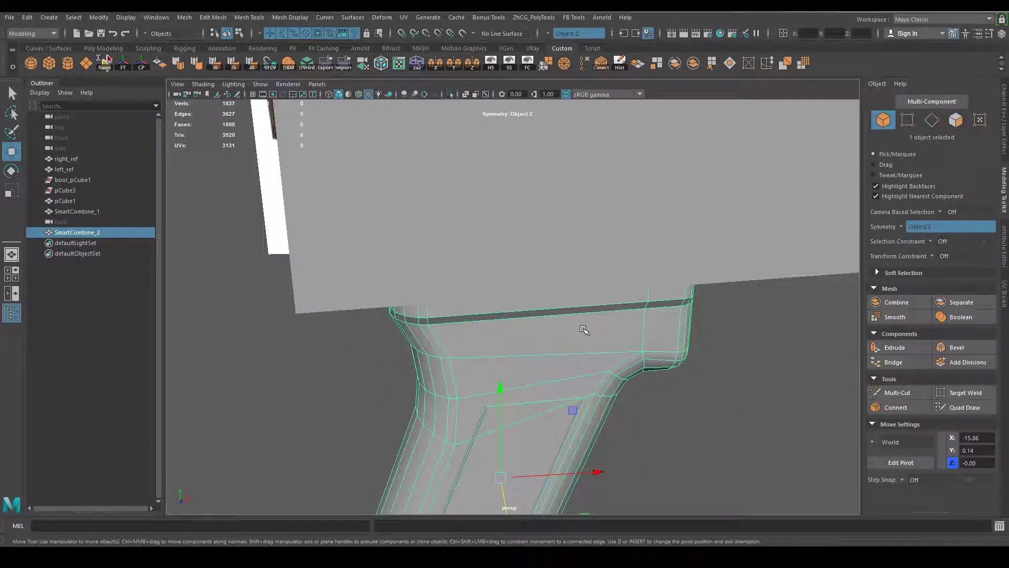
Isolate the grip and switch to the Top view looking down on it.
{"action": "left_click", "coordinate": [451, 94]}
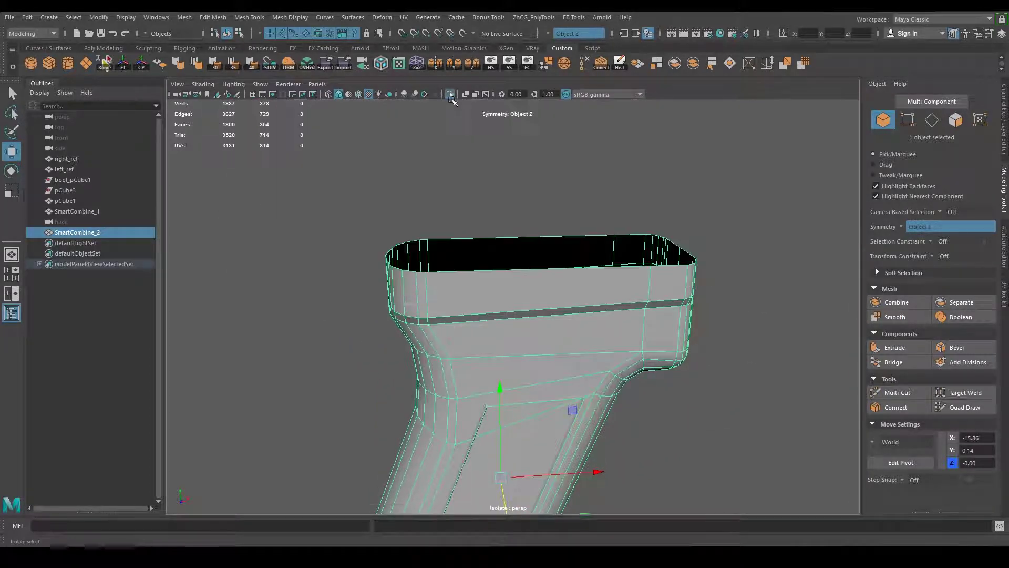
{"action": "left_click_drag", "start_coordinate": [579, 336], "coordinate": [635, 349], "text": "alt"}
{"action": "key", "text": "space"}
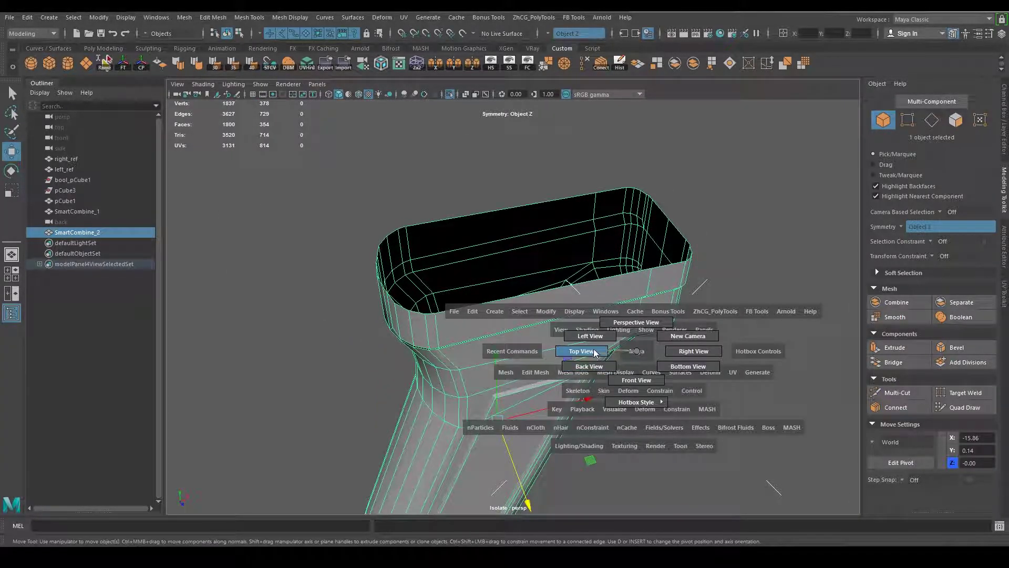
{"action": "left_click", "coordinate": [596, 352]}
{"action": "scroll", "coordinate": [585, 338], "scroll_direction": "up", "scroll_amount": 2}
{"action": "middle_click_drag", "start_coordinate": [593, 338], "coordinate": [454, 366], "text": "alt"}
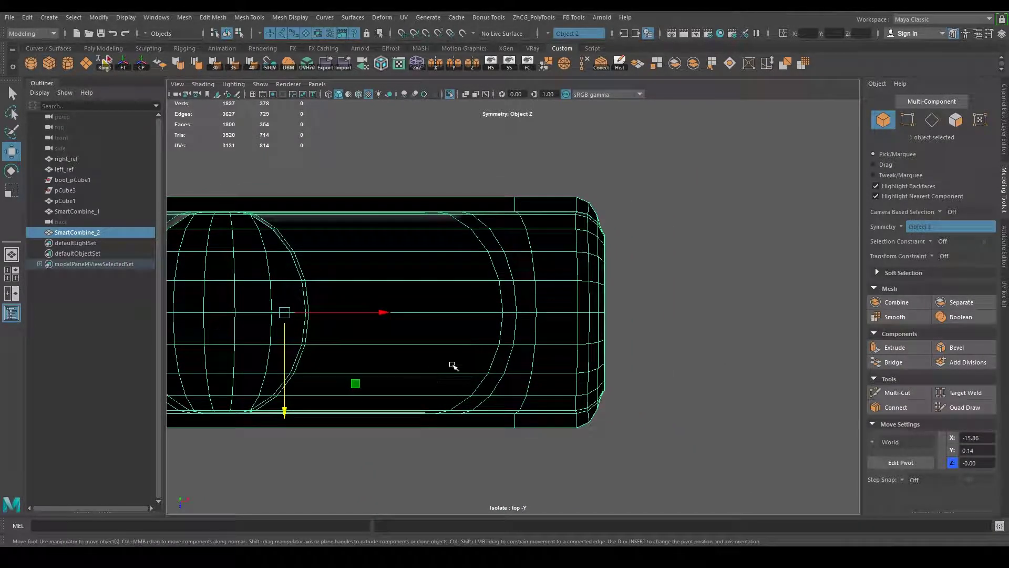
{"action": "scroll", "coordinate": [728, 342], "scroll_direction": "up", "scroll_amount": 2}
{"action": "scroll", "coordinate": [694, 274], "scroll_direction": "up", "scroll_amount": 1}
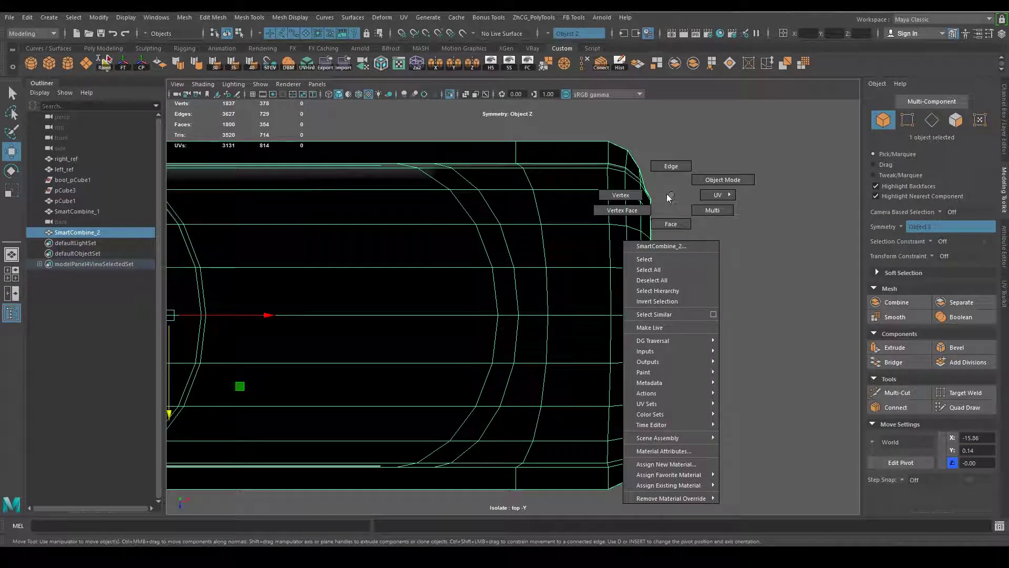
Marquee-select the four corner vertices at the top band's end.
{"action": "right_click_drag", "start_coordinate": [672, 196], "coordinate": [672, 164]}
{"action": "scroll", "coordinate": [534, 307], "scroll_direction": "up", "scroll_amount": 2}
{"action": "scroll", "coordinate": [702, 314], "scroll_direction": "up", "scroll_amount": 2}
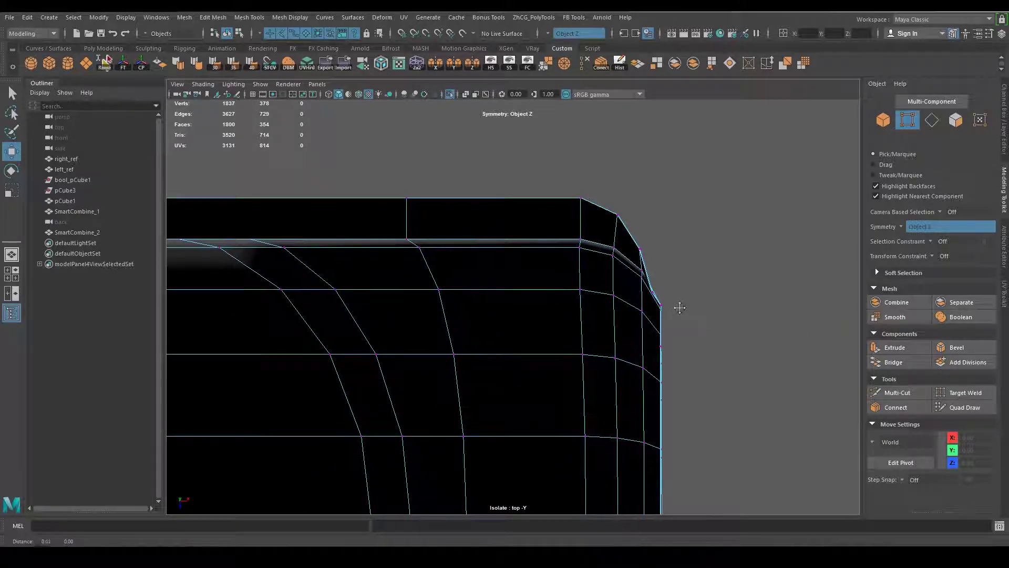
{"action": "middle_click_drag", "start_coordinate": [676, 305], "coordinate": [637, 305], "text": "alt"}
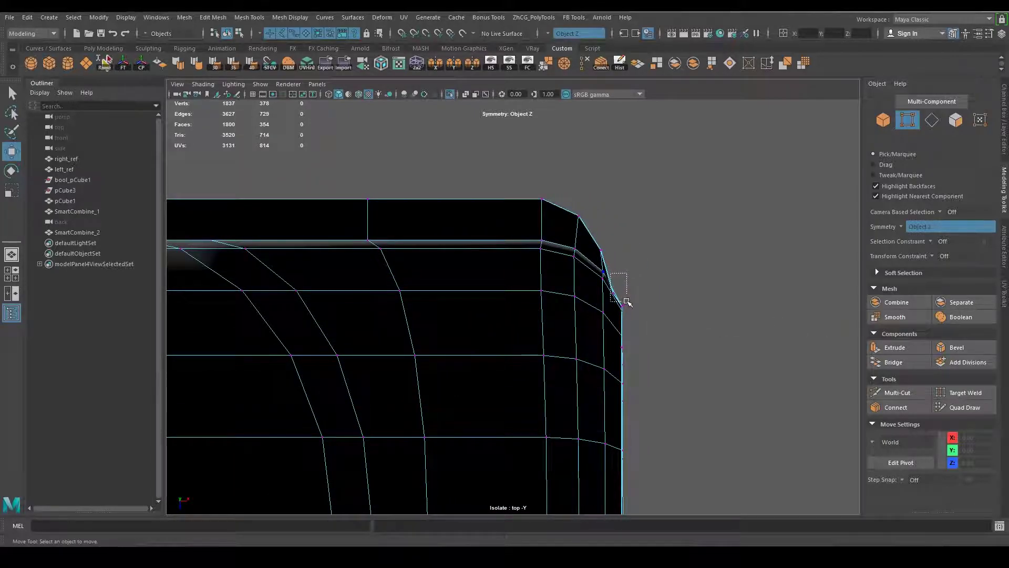
{"action": "left_click_drag", "start_coordinate": [627, 302], "coordinate": [628, 303]}
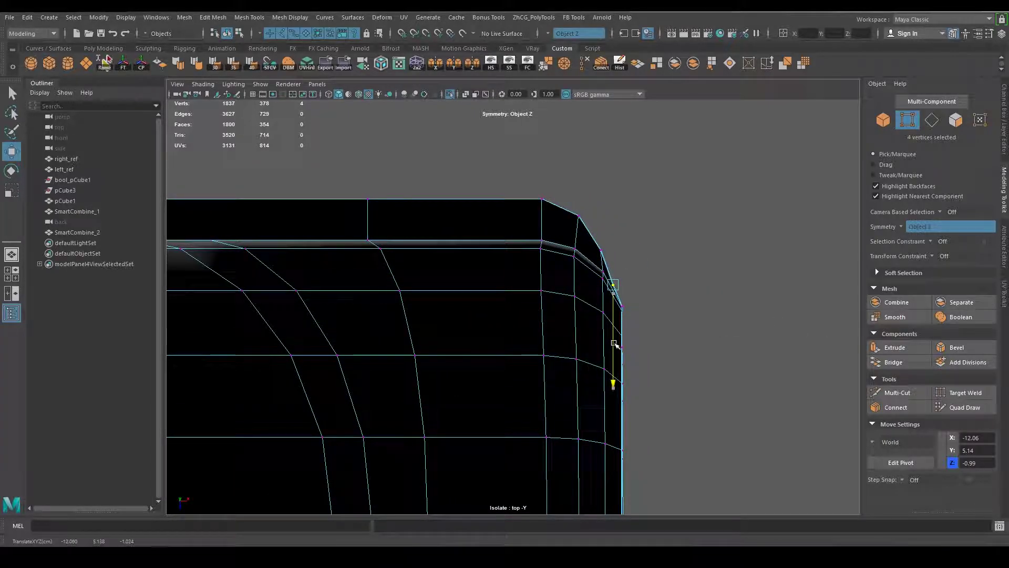
Reposition the corner vertices to about X -18.07, Z -0.62, then return to perspective.
{"action": "scroll", "coordinate": [694, 369], "scroll_direction": "down", "scroll_amount": 5}
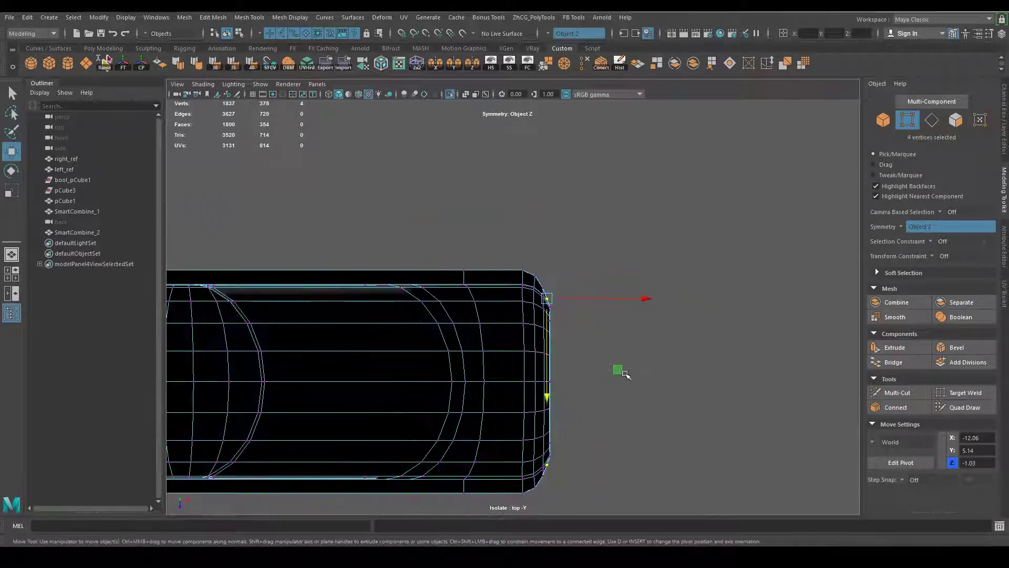
{"action": "scroll", "coordinate": [594, 359], "scroll_direction": "up", "scroll_amount": 2}
{"action": "scroll", "coordinate": [624, 331], "scroll_direction": "up", "scroll_amount": 1}
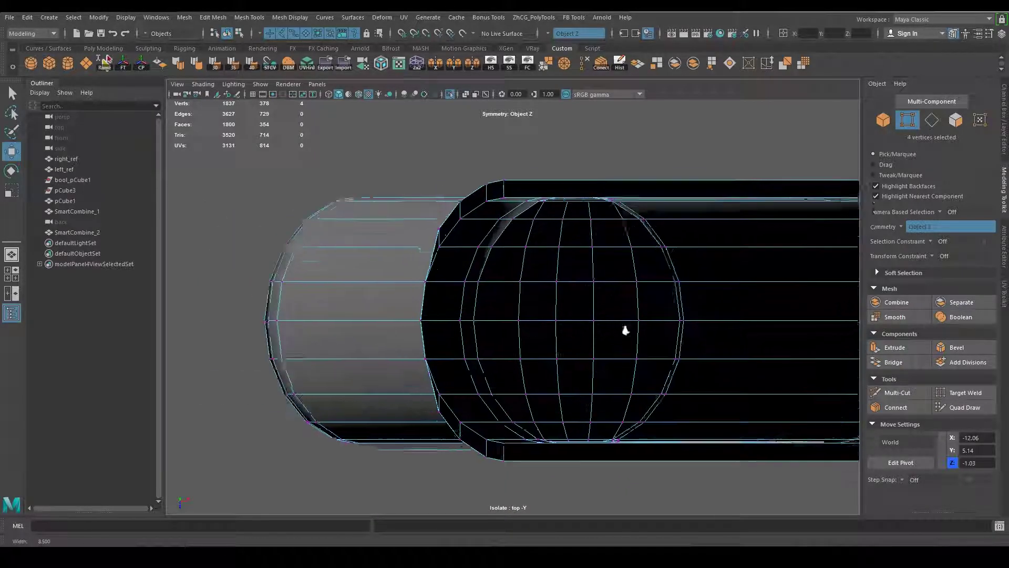
{"action": "scroll", "coordinate": [692, 330], "scroll_direction": "up", "scroll_amount": 3}
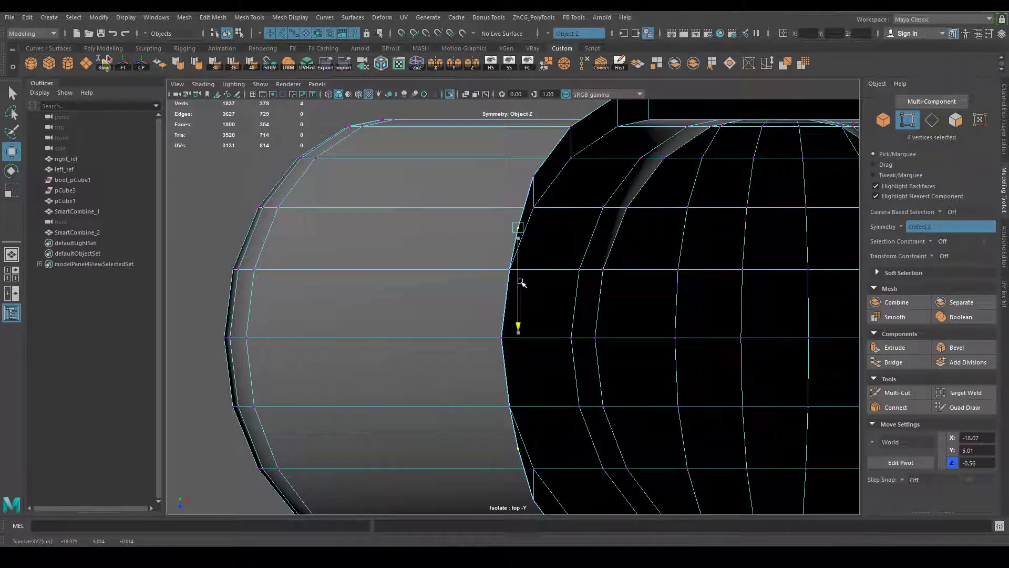
{"action": "scroll", "coordinate": [584, 273], "scroll_direction": "down", "scroll_amount": 3}
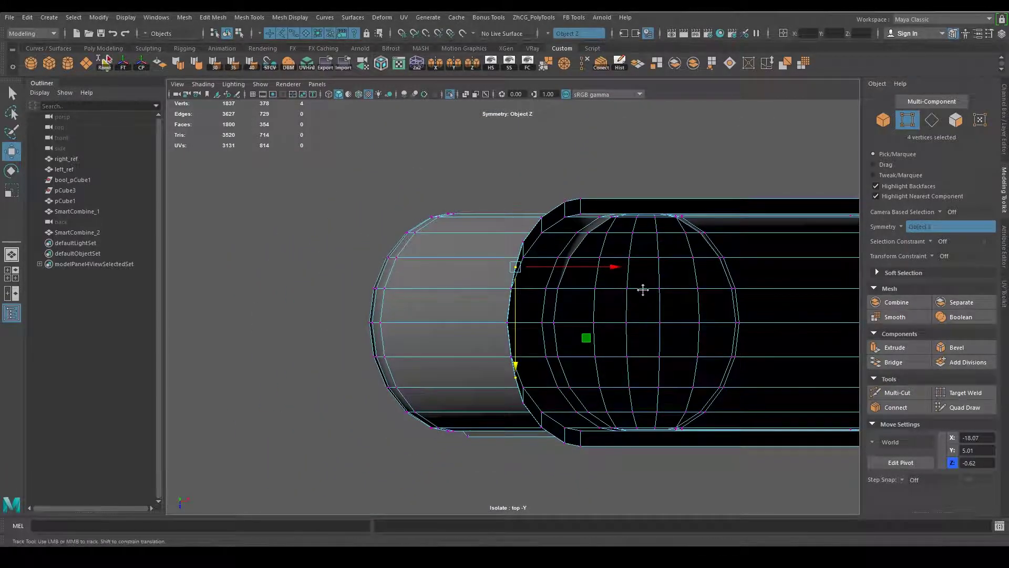
{"action": "middle_click_drag", "start_coordinate": [642, 289], "coordinate": [543, 248], "text": "alt"}
{"action": "scroll", "coordinate": [447, 270], "scroll_direction": "up", "scroll_amount": 1}
{"action": "middle_click_drag", "start_coordinate": [676, 304], "coordinate": [581, 288], "text": "alt"}
{"action": "scroll", "coordinate": [604, 279], "scroll_direction": "up", "scroll_amount": 3}
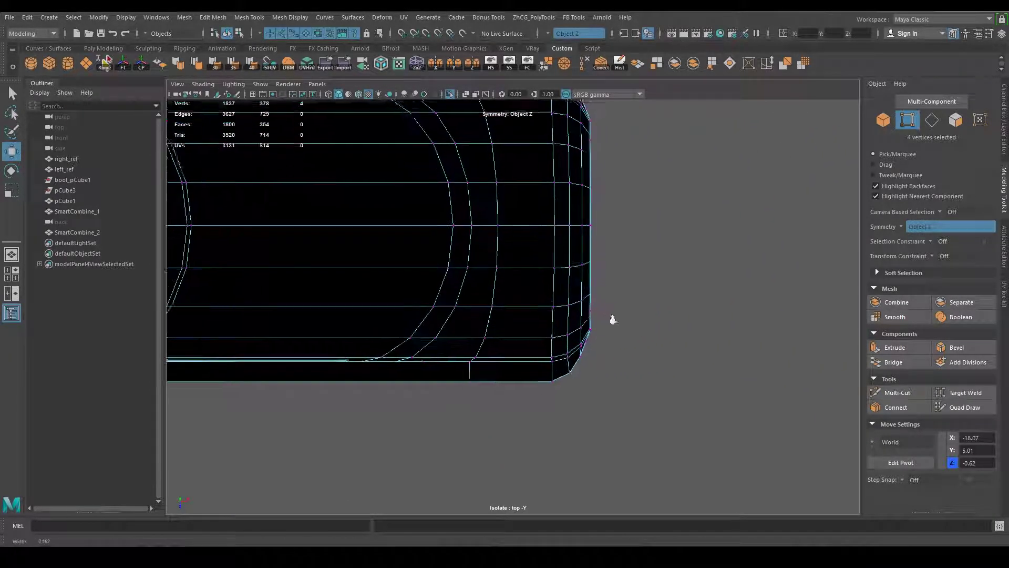
{"action": "key", "text": "space"}
{"action": "mouse_move", "coordinate": [634, 271]}
{"action": "left_mouse_down"}
{"action": "mouse_move", "coordinate": [631, 244]}
{"action": "mouse_move", "coordinate": [575, 279]}
{"action": "left_mouse_up"}
Merge the stray vertices on the grip's top with Target Weld.
{"action": "left_click", "coordinate": [698, 308]}
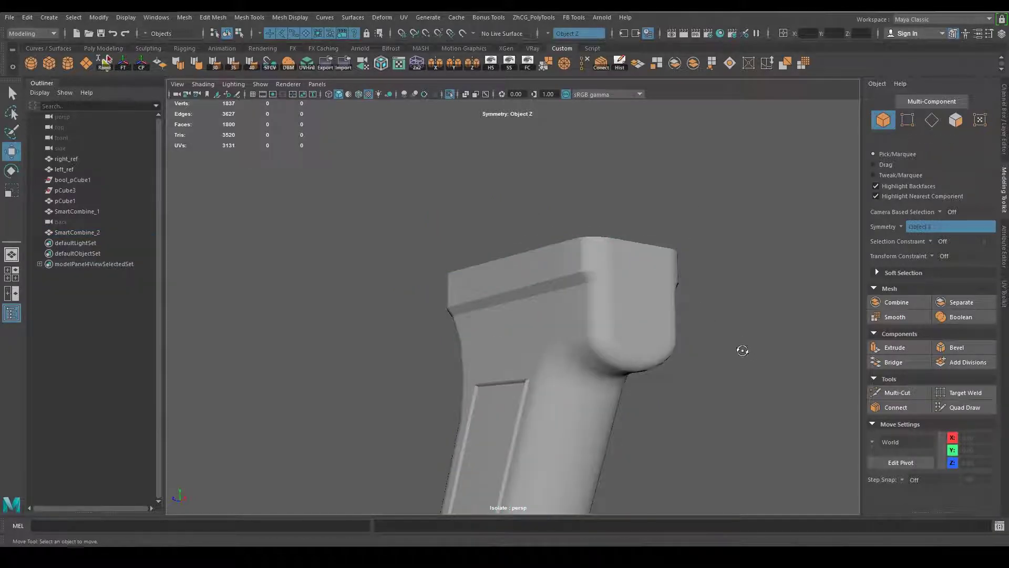
{"action": "mouse_move", "coordinate": [739, 349]}
{"action": "left_mouse_down", "text": "alt"}
{"action": "mouse_move", "coordinate": [705, 349]}
{"action": "mouse_move", "coordinate": [694, 334]}
{"action": "mouse_move", "coordinate": [784, 354]}
{"action": "mouse_move", "coordinate": [709, 376]}
{"action": "mouse_move", "coordinate": [670, 330]}
{"action": "mouse_move", "coordinate": [530, 333]}
{"action": "mouse_move", "coordinate": [723, 338]}
{"action": "mouse_move", "coordinate": [722, 311]}
{"action": "mouse_move", "coordinate": [725, 344]}
{"action": "left_mouse_up", "text": "alt"}
{"action": "left_click", "coordinate": [656, 330]}
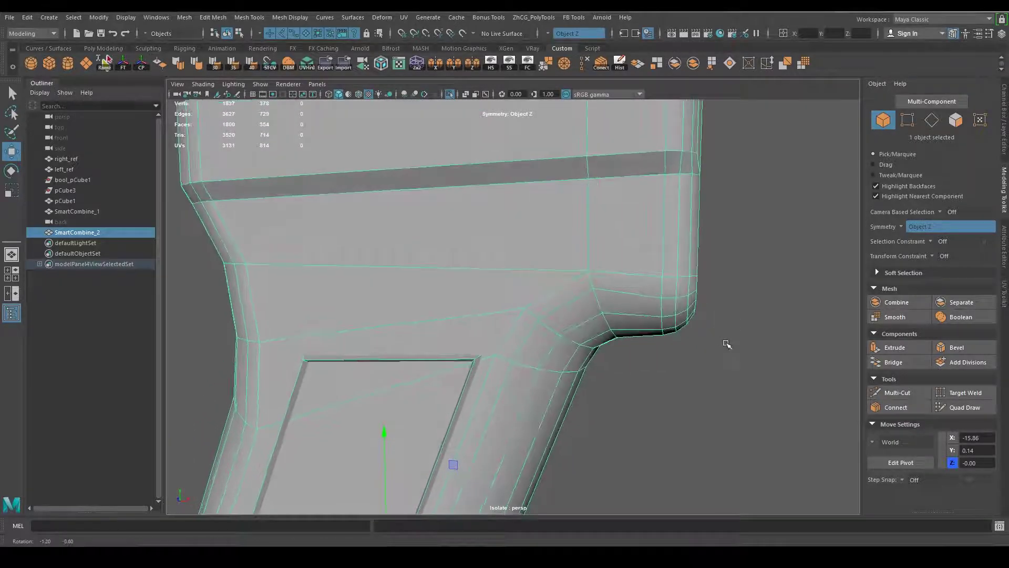
{"action": "mouse_move", "coordinate": [725, 345]}
{"action": "right_mouse_down", "text": "alt"}
{"action": "mouse_move", "coordinate": [701, 315]}
{"action": "mouse_move", "coordinate": [677, 354]}
{"action": "right_mouse_up", "text": "alt"}
{"action": "left_click_drag", "start_coordinate": [677, 354], "coordinate": [674, 345], "text": "alt"}
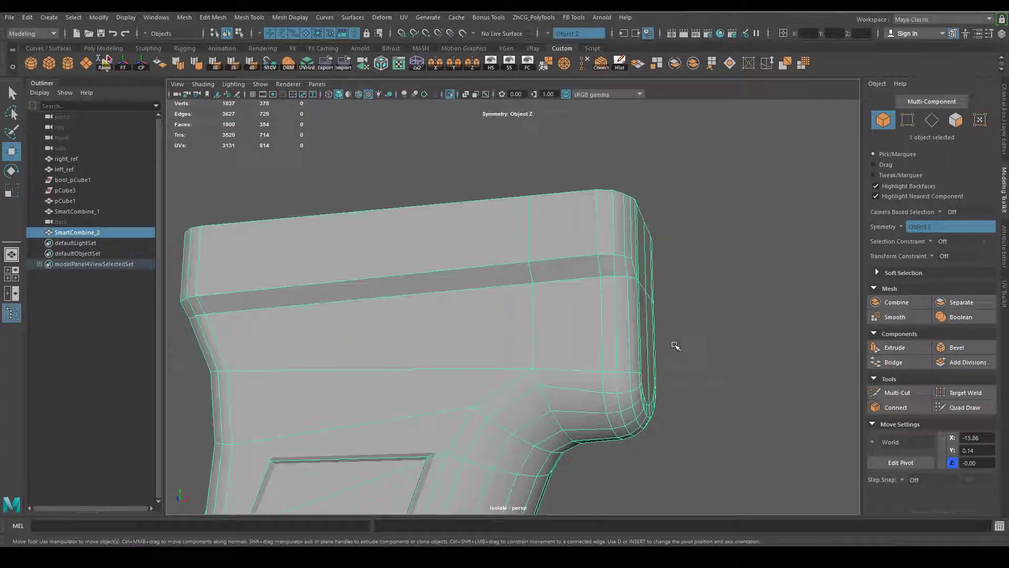
{"action": "left_click", "coordinate": [966, 392]}
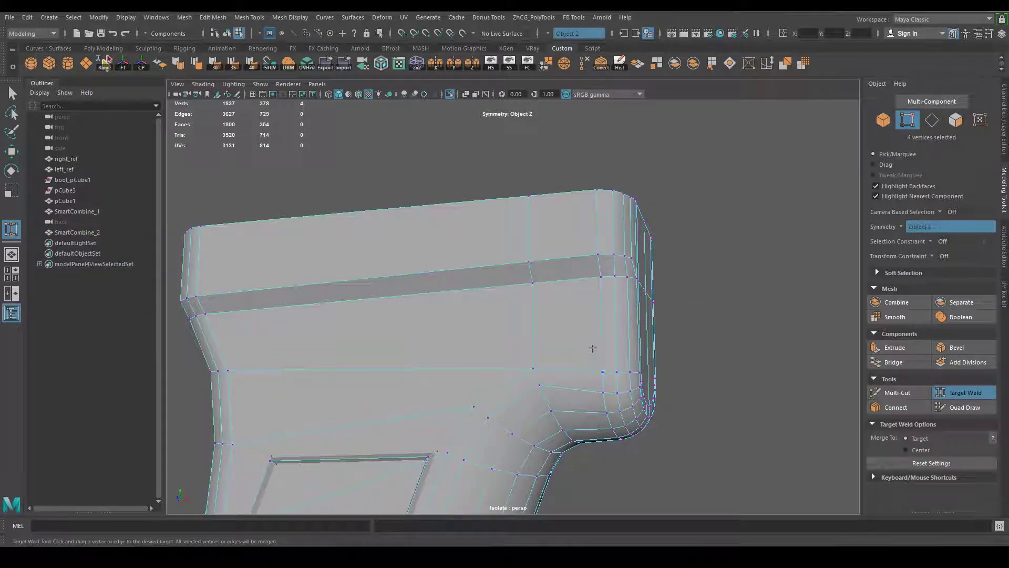
{"action": "left_click", "coordinate": [573, 347]}
Select and delete the redundant vertical edges at the top band corner.
{"action": "left_click_drag", "start_coordinate": [601, 284], "coordinate": [683, 315], "text": "alt"}
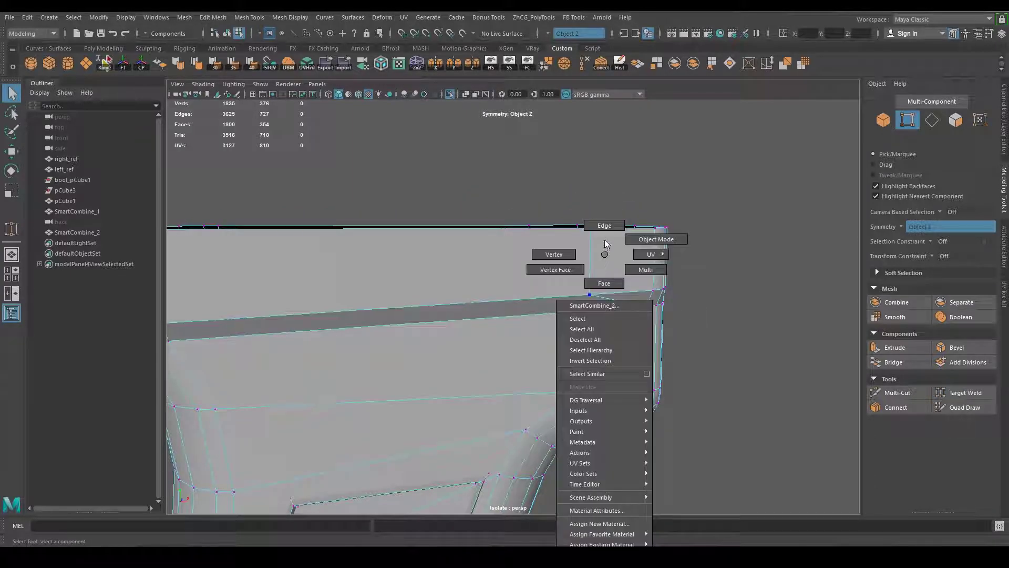
{"action": "right_click_drag", "start_coordinate": [603, 247], "coordinate": [605, 238]}
{"action": "left_click", "coordinate": [595, 259]}
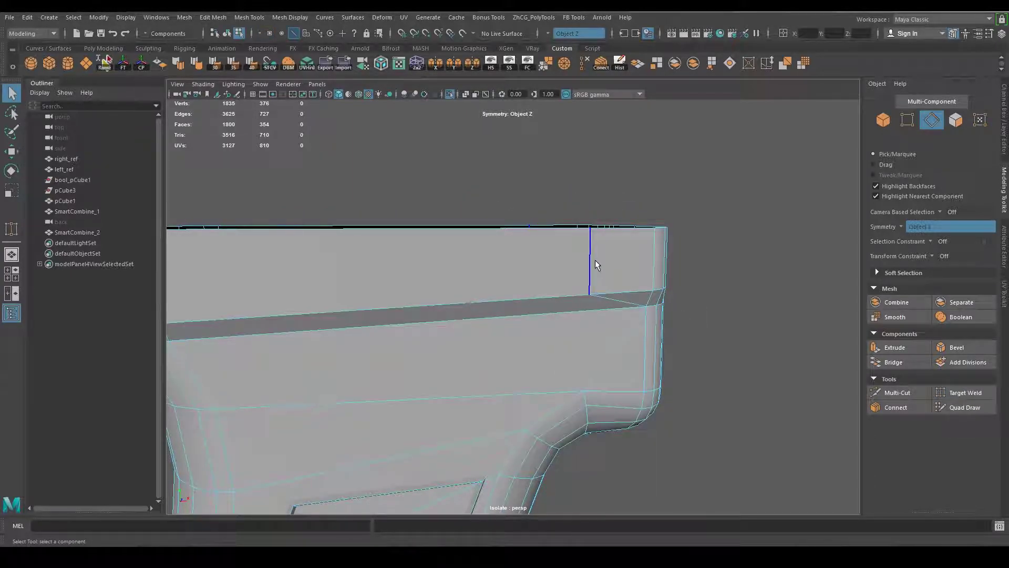
{"action": "left_click", "coordinate": [584, 65]}
{"action": "left_click_drag", "start_coordinate": [578, 273], "coordinate": [618, 241], "text": "alt"}
Return to Object Mode, reselect the grip, and inspect the cleaned mesh.
{"action": "right_click_drag", "start_coordinate": [553, 248], "coordinate": [620, 210]}
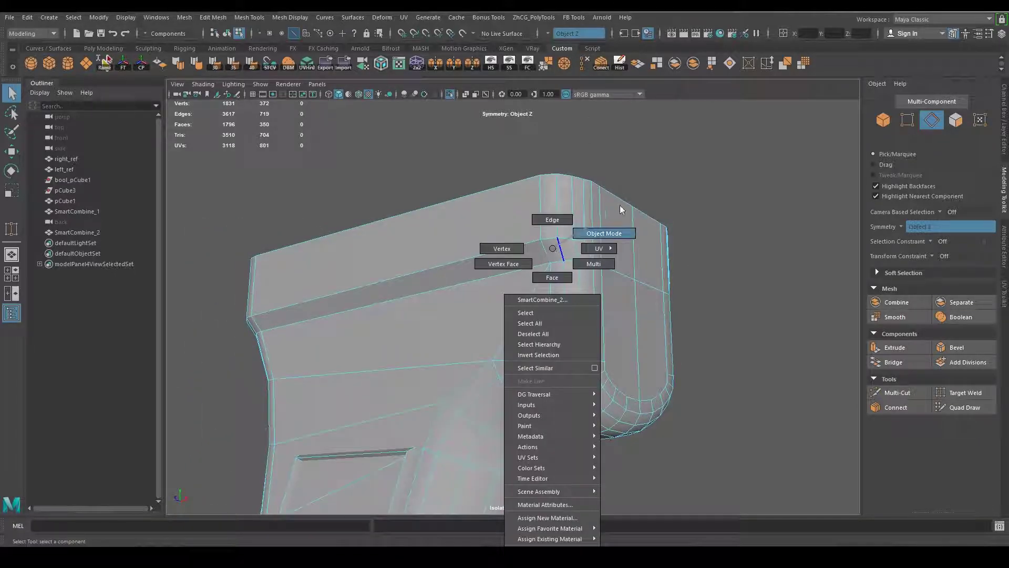
{"action": "left_click_drag", "start_coordinate": [620, 209], "coordinate": [696, 289], "text": "alt"}
{"action": "middle_click_drag", "start_coordinate": [697, 289], "coordinate": [555, 302], "text": "alt"}
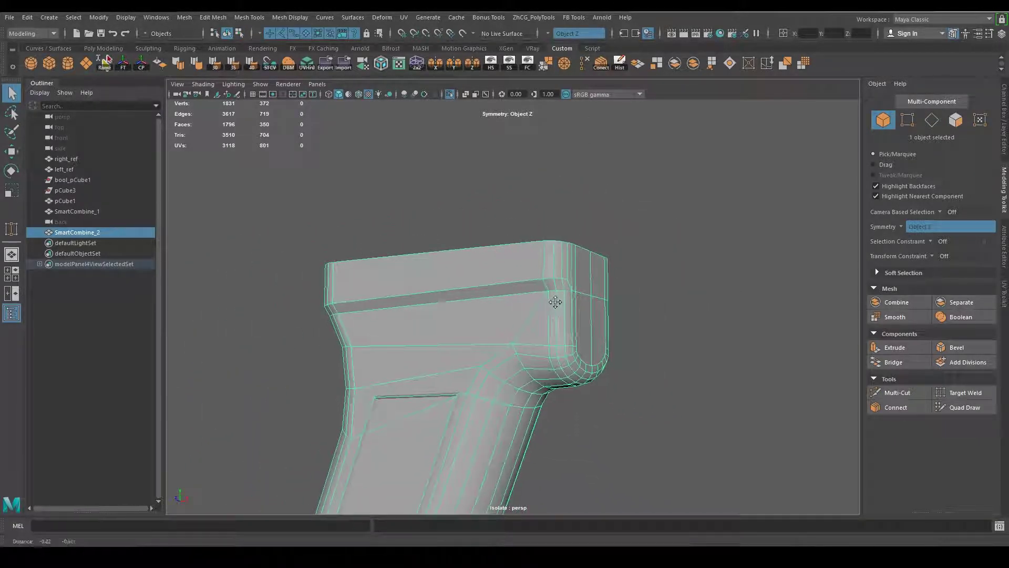
{"action": "mouse_move", "coordinate": [555, 303]}
{"action": "left_mouse_down", "text": "alt"}
{"action": "mouse_move", "coordinate": [597, 247]}
{"action": "mouse_move", "coordinate": [561, 228]}
{"action": "mouse_move", "coordinate": [691, 270]}
{"action": "mouse_move", "coordinate": [725, 263]}
{"action": "mouse_move", "coordinate": [604, 279]}
{"action": "mouse_move", "coordinate": [647, 254]}
{"action": "mouse_move", "coordinate": [696, 290]}
{"action": "mouse_move", "coordinate": [687, 298]}
{"action": "mouse_move", "coordinate": [510, 255]}
{"action": "mouse_move", "coordinate": [510, 268]}
{"action": "mouse_move", "coordinate": [589, 311]}
{"action": "mouse_move", "coordinate": [649, 316]}
{"action": "mouse_move", "coordinate": [599, 315]}
{"action": "left_mouse_up", "text": "alt"}
Deselect the grip, exit Isolate Select to show the full rifle, and set Symmetry to Off.
{"action": "left_click", "coordinate": [646, 311]}
{"action": "right_click_drag", "start_coordinate": [599, 315], "coordinate": [590, 281], "text": "alt"}
{"action": "left_click_drag", "start_coordinate": [591, 281], "coordinate": [591, 297], "text": "alt"}
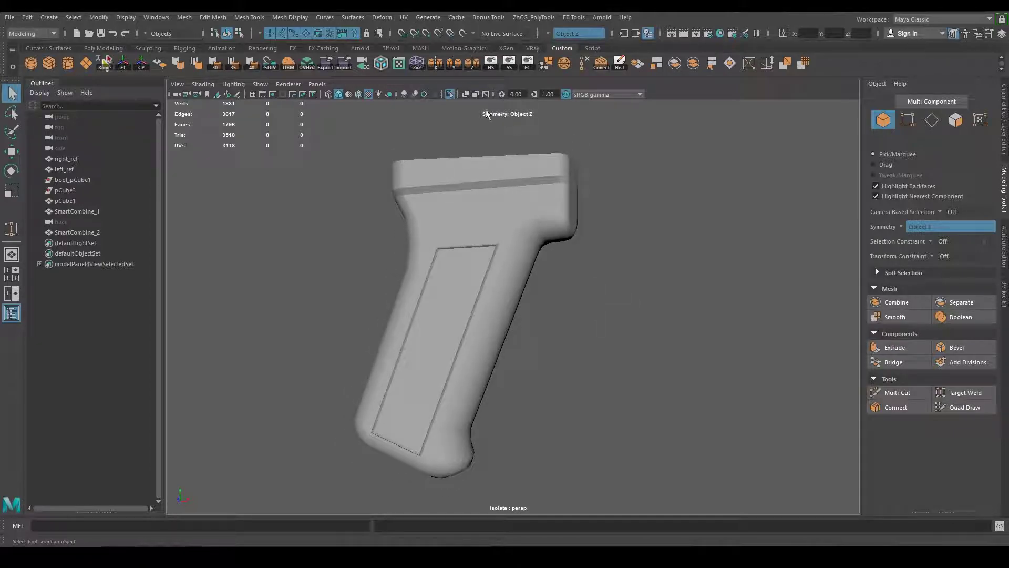
{"action": "left_click", "coordinate": [450, 95]}
{"action": "mouse_move", "coordinate": [509, 259]}
{"action": "left_mouse_down", "text": "alt"}
{"action": "mouse_move", "coordinate": [572, 338]}
{"action": "mouse_move", "coordinate": [566, 349]}
{"action": "mouse_move", "coordinate": [584, 354]}
{"action": "mouse_move", "coordinate": [515, 305]}
{"action": "mouse_move", "coordinate": [564, 334]}
{"action": "left_mouse_up", "text": "alt"}
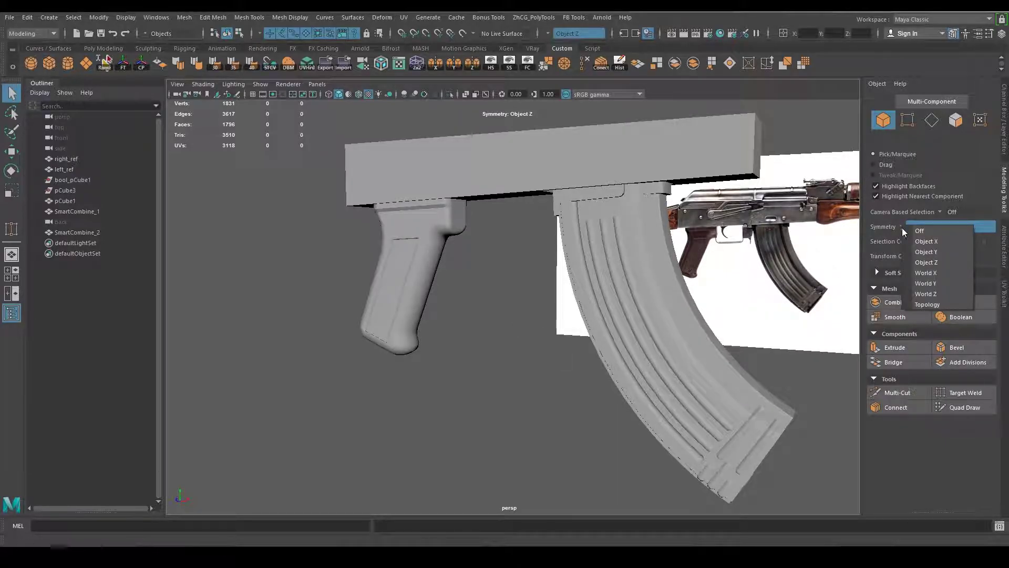
{"action": "left_click", "coordinate": [917, 230]}
{"action": "mouse_move", "coordinate": [502, 321]}
{"action": "left_mouse_down", "text": "alt"}
{"action": "mouse_move", "coordinate": [457, 292]}
{"action": "mouse_move", "coordinate": [412, 286]}
{"action": "mouse_move", "coordinate": [500, 320]}
{"action": "left_mouse_up", "text": "alt"}
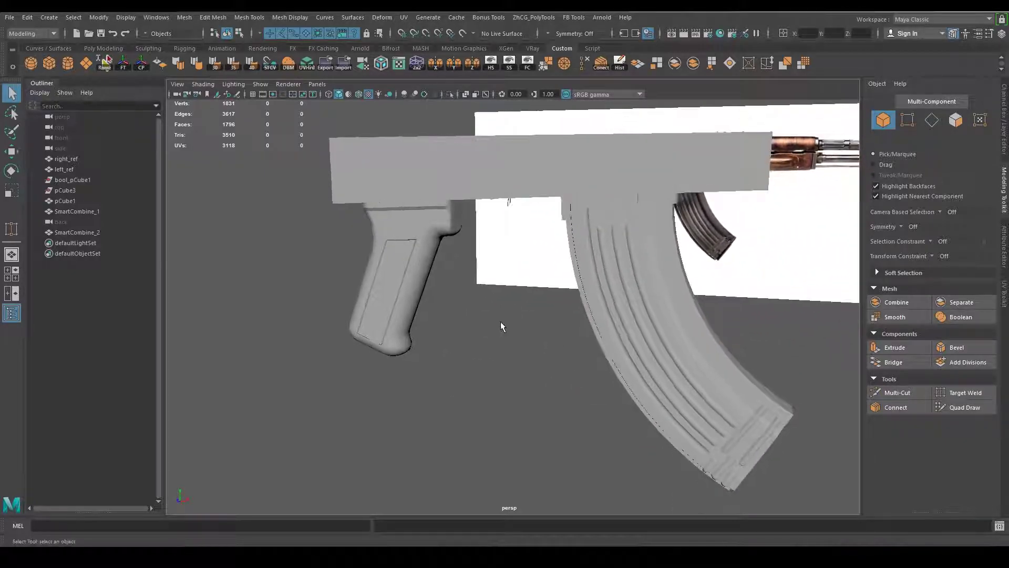